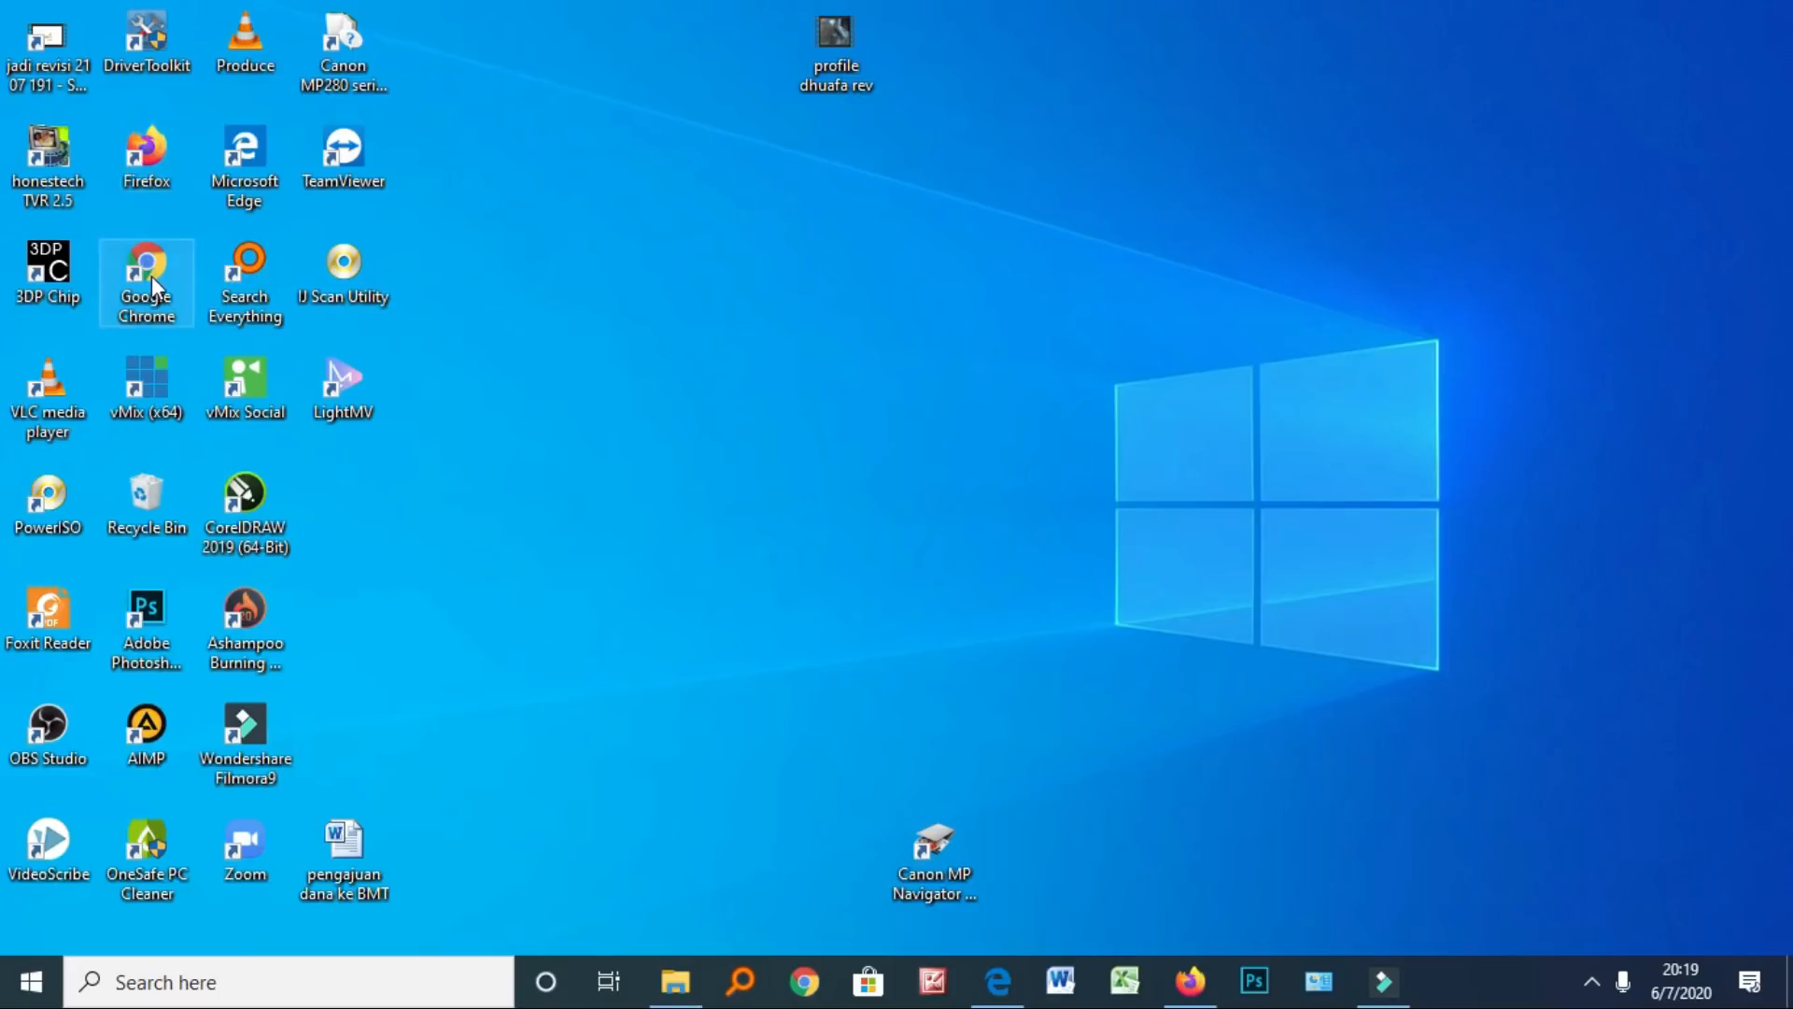
Launch Google Chrome from its desktop shortcut to a new Google start tab
double_click(147, 270)
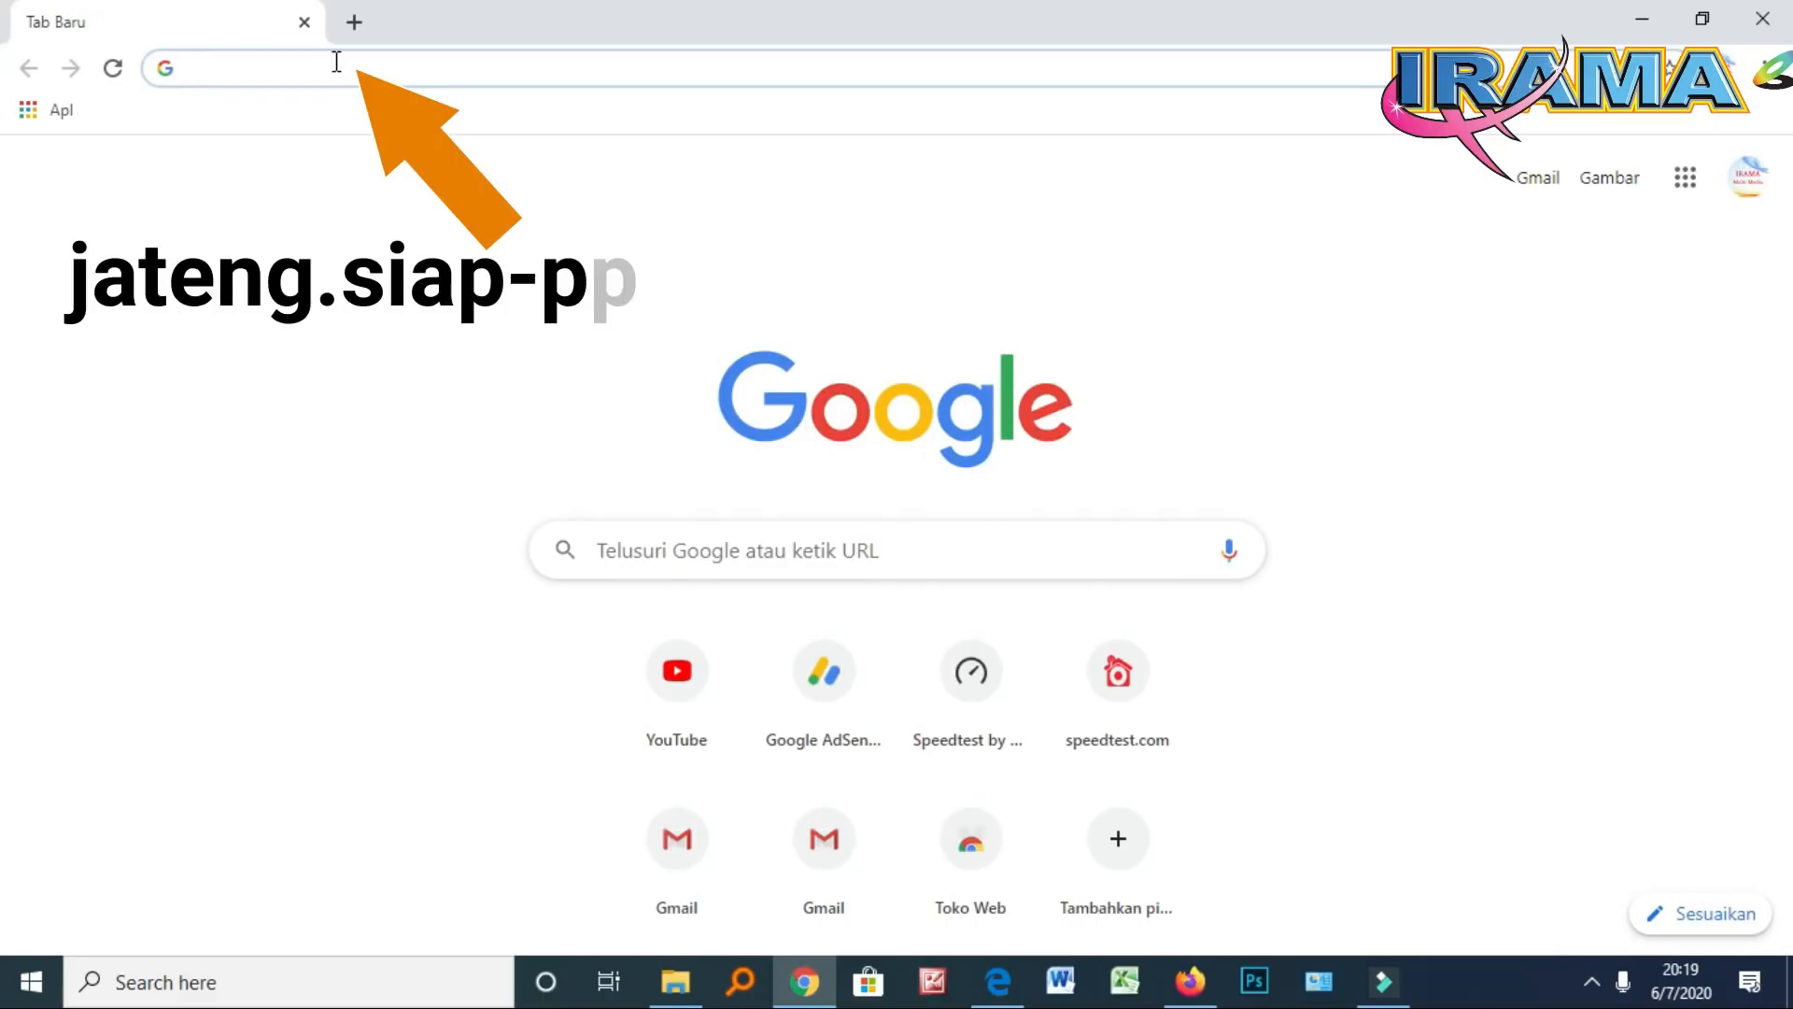
Load jateng.demo.siap-ppdb.com from the address bar's autocomplete suggestion
text(Jateng.demo.siap-ppdb.com)
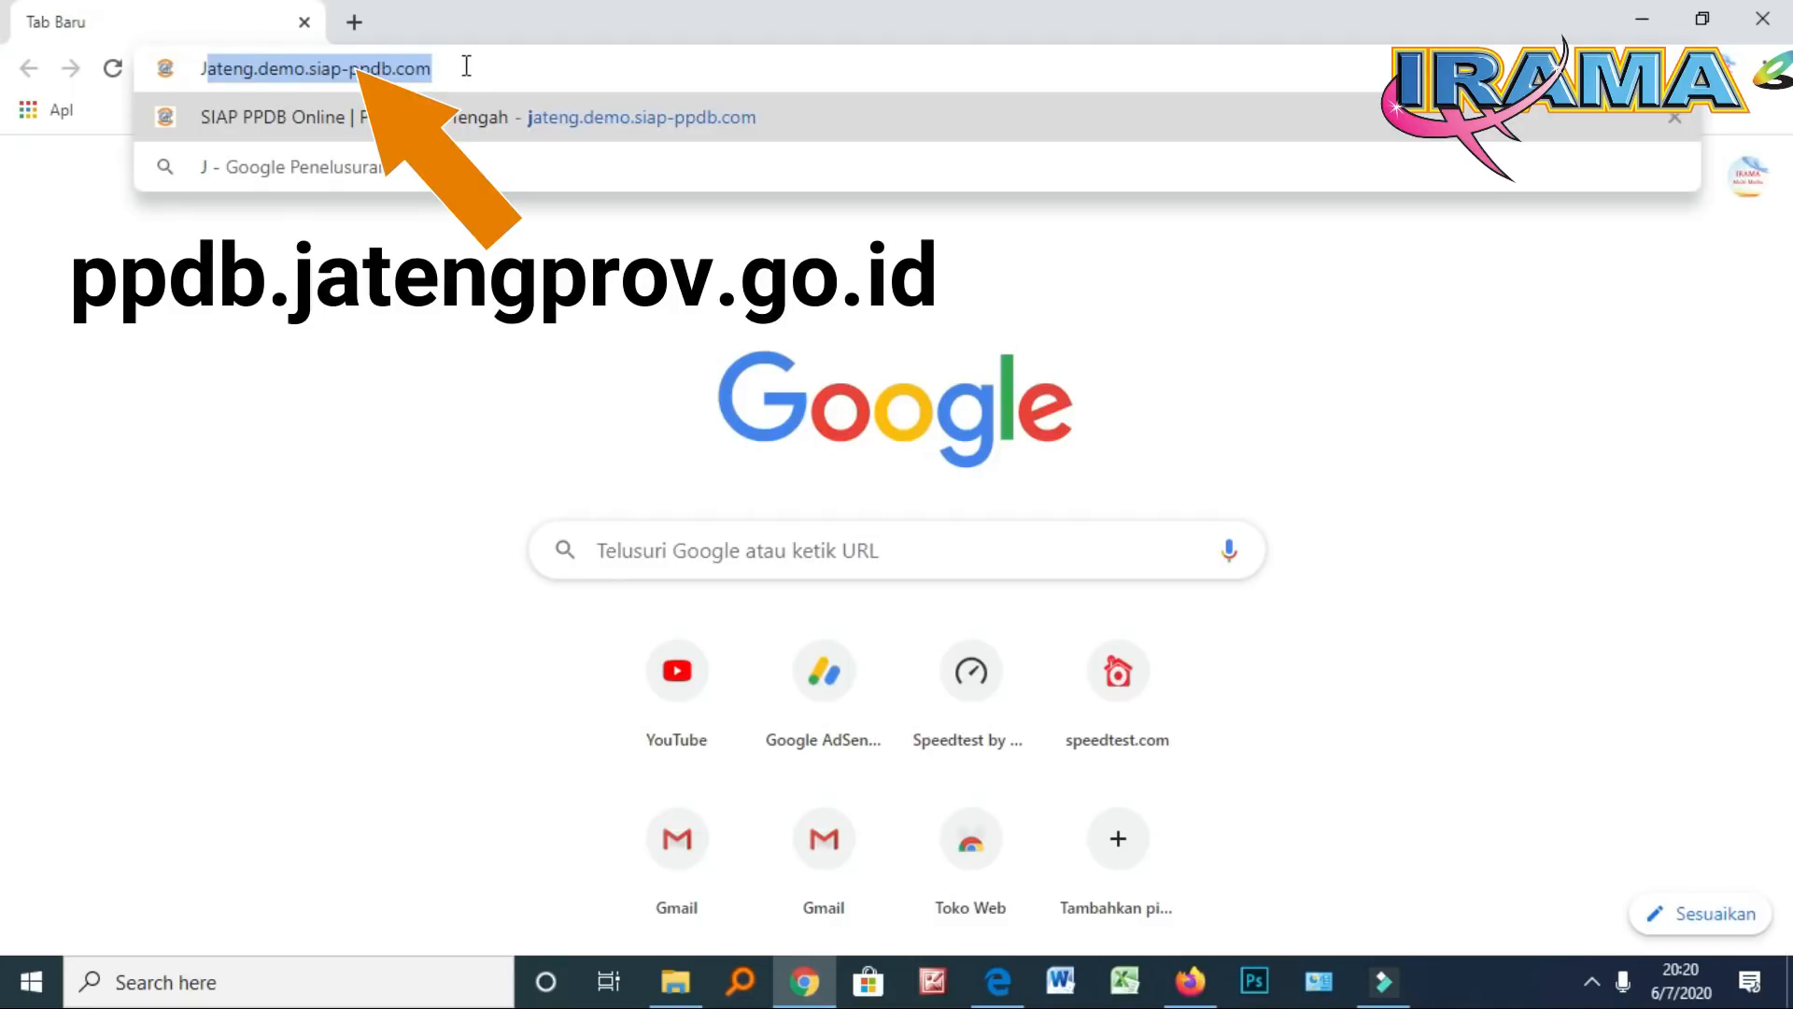
key(Return)
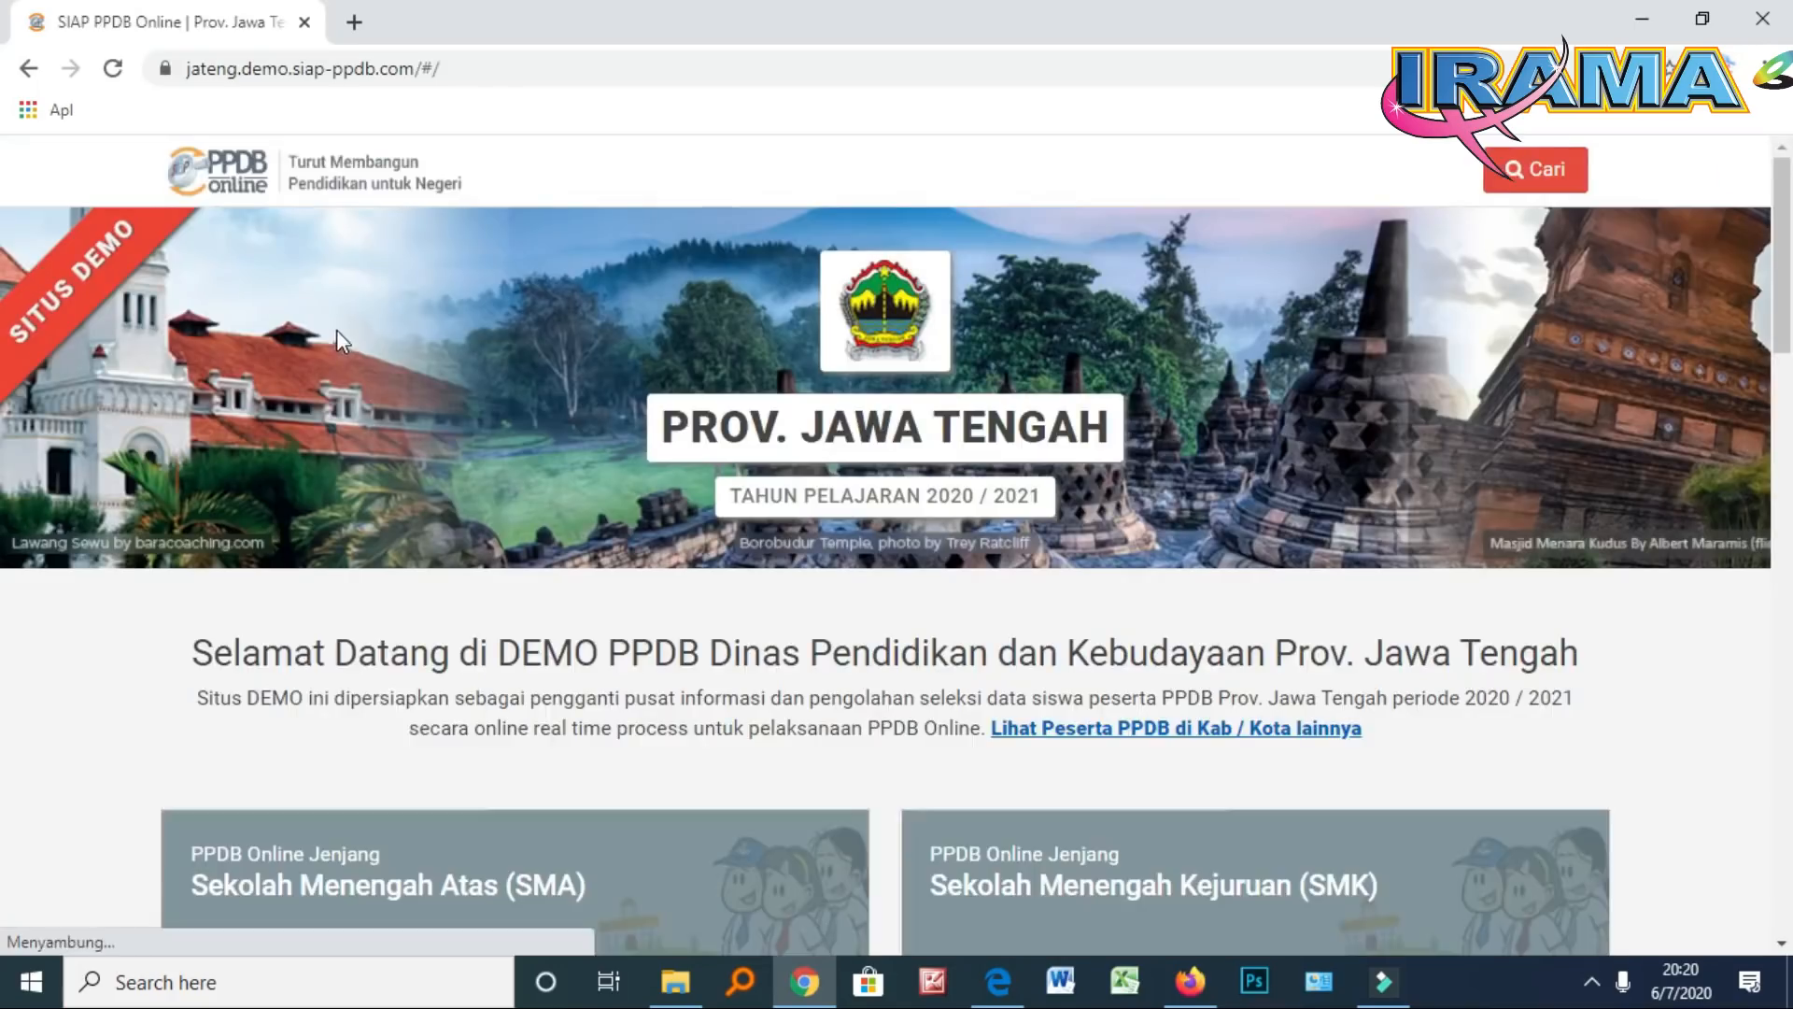
Open the Sekolah Menengah Atas (SMA) page listing Zonasi, Prestasi and other routes
scroll(530, 350, down, 3)
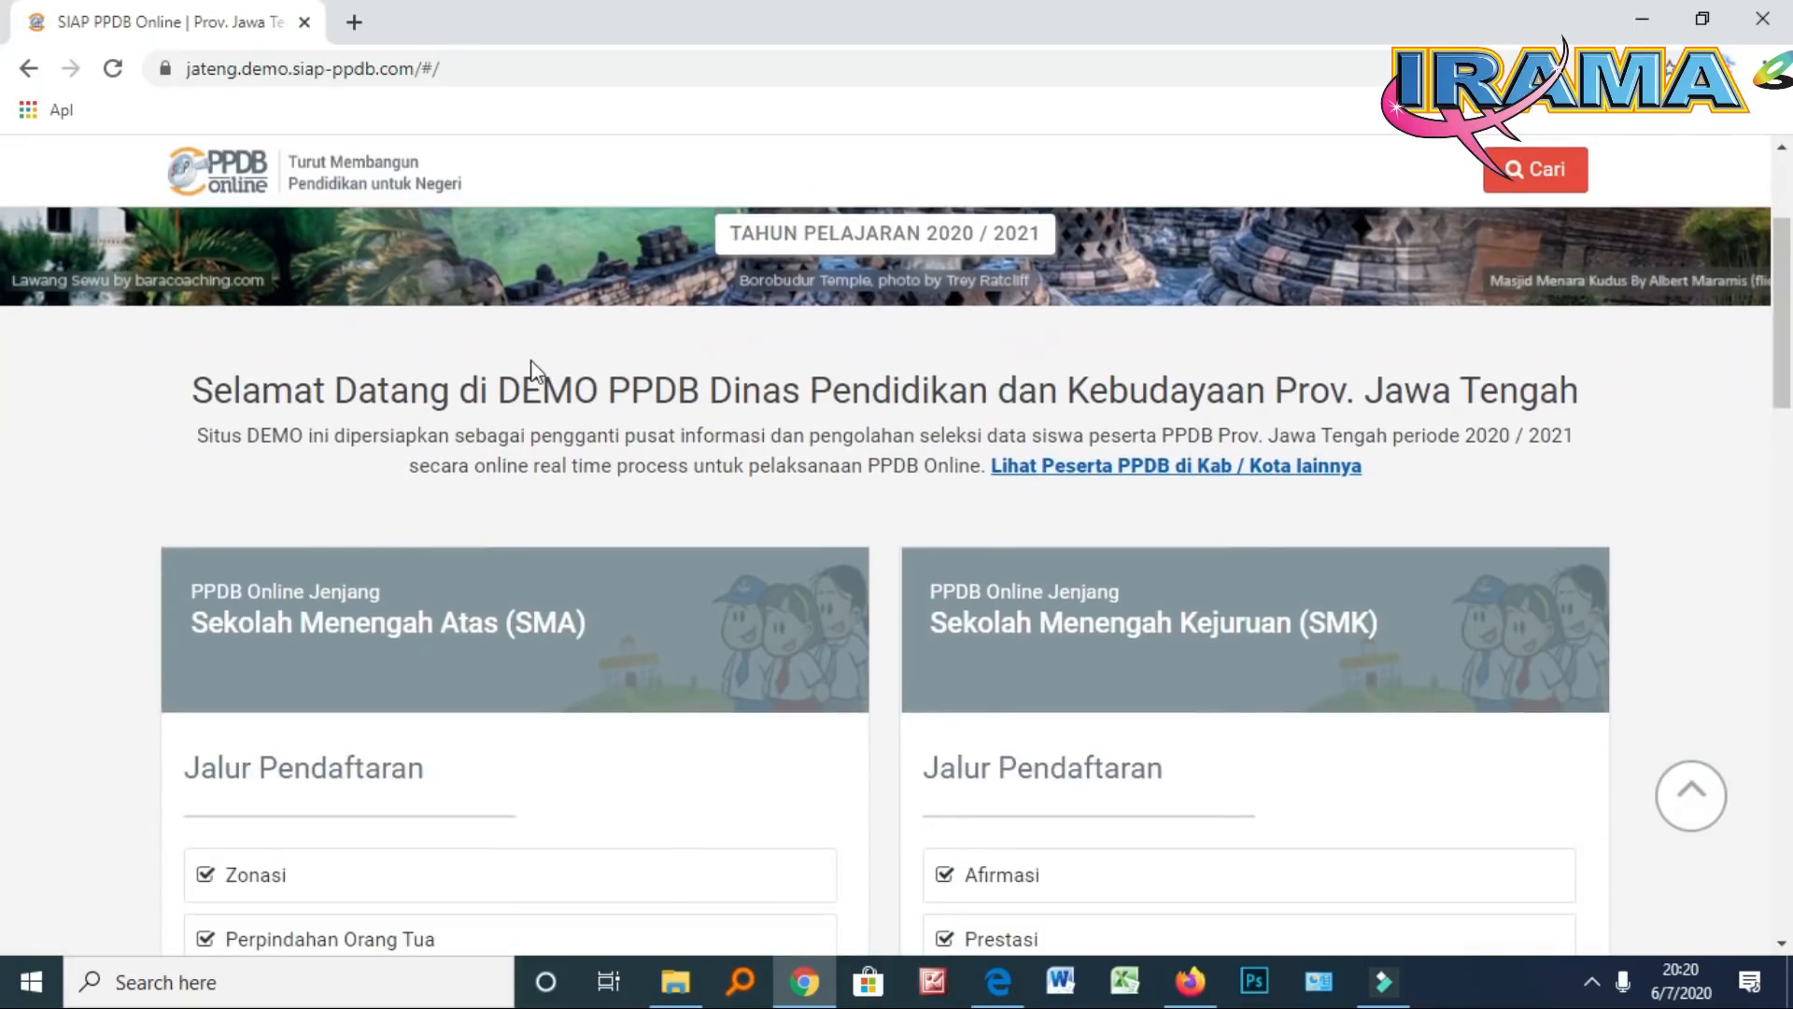
scroll(533, 383, down, 1)
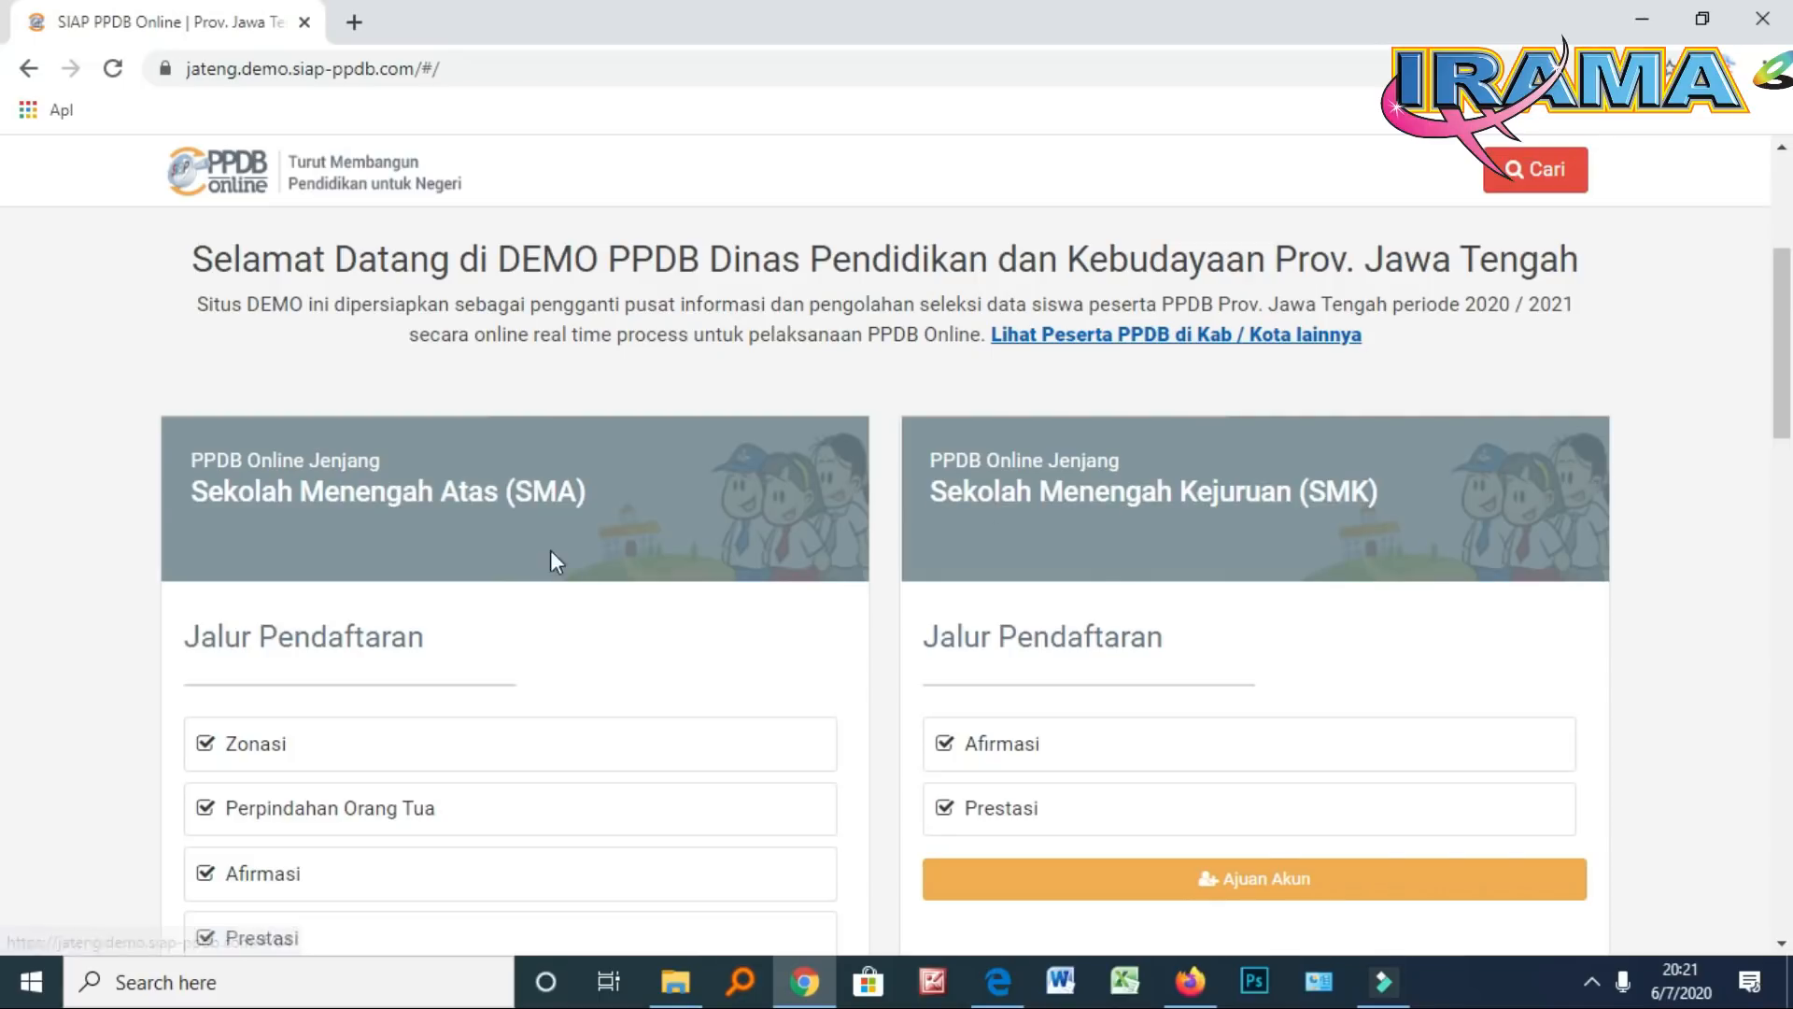
click(392, 507)
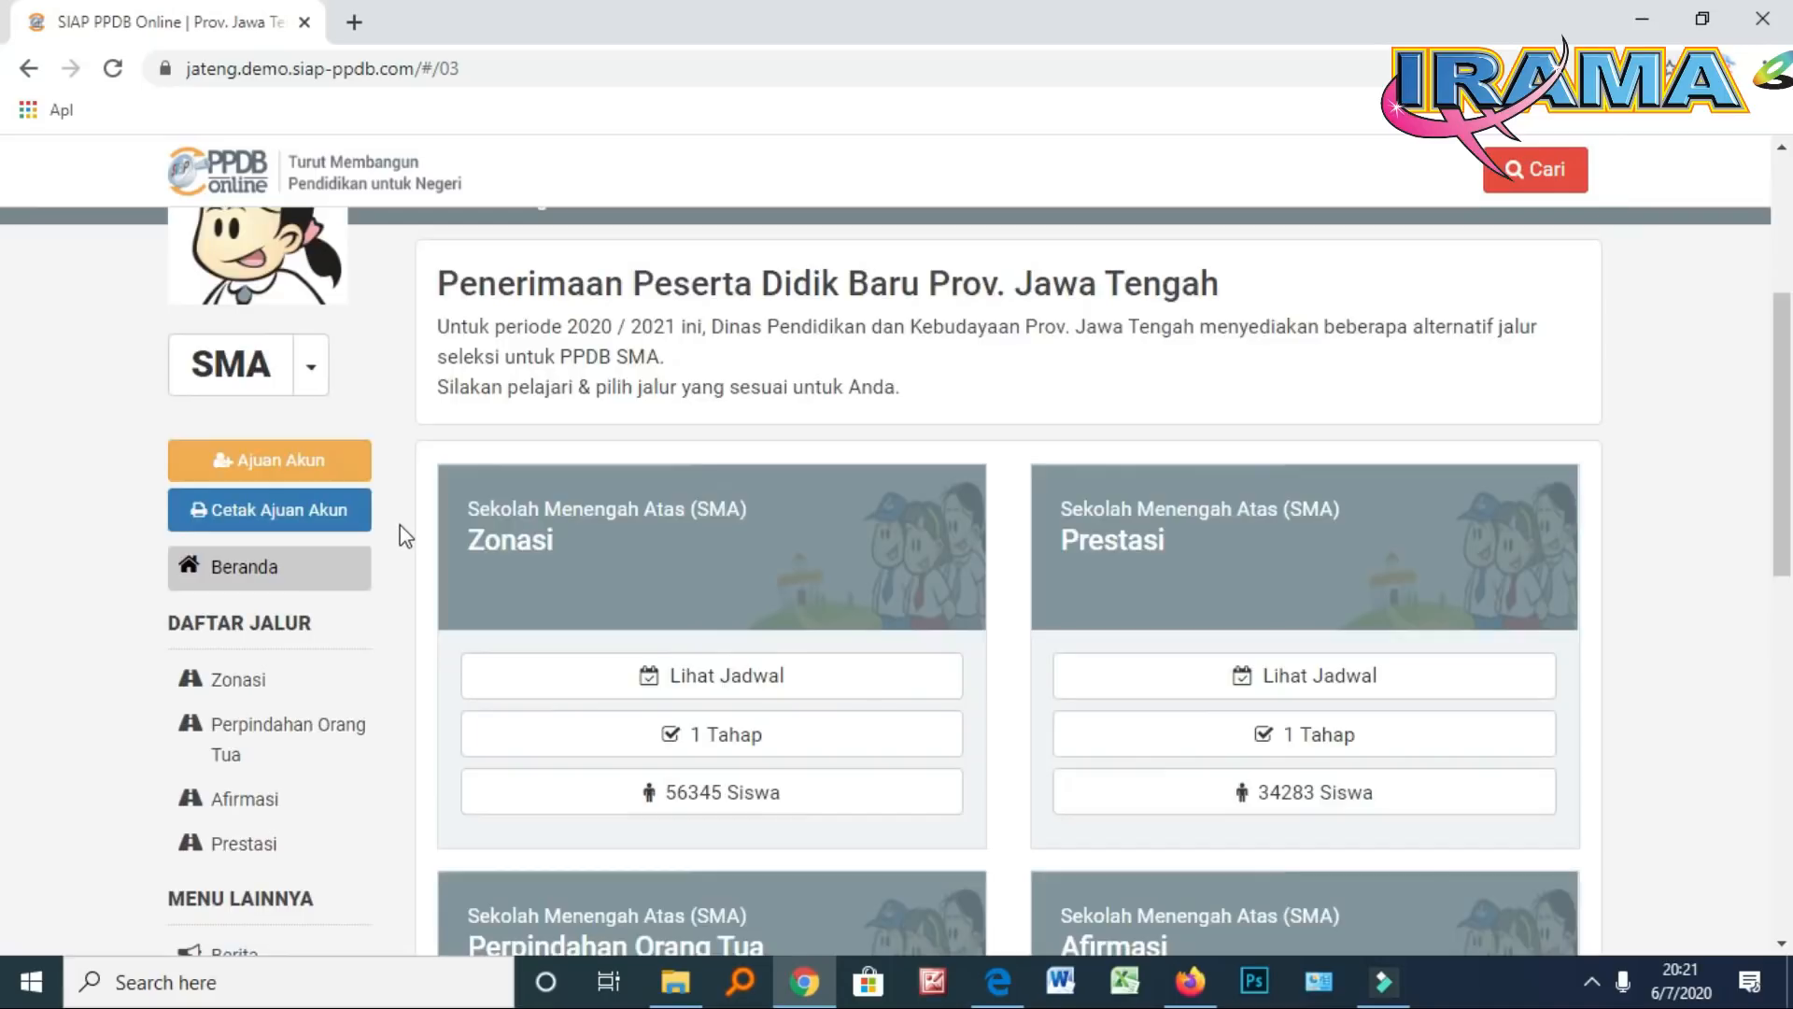
scroll(404, 535, up, 1)
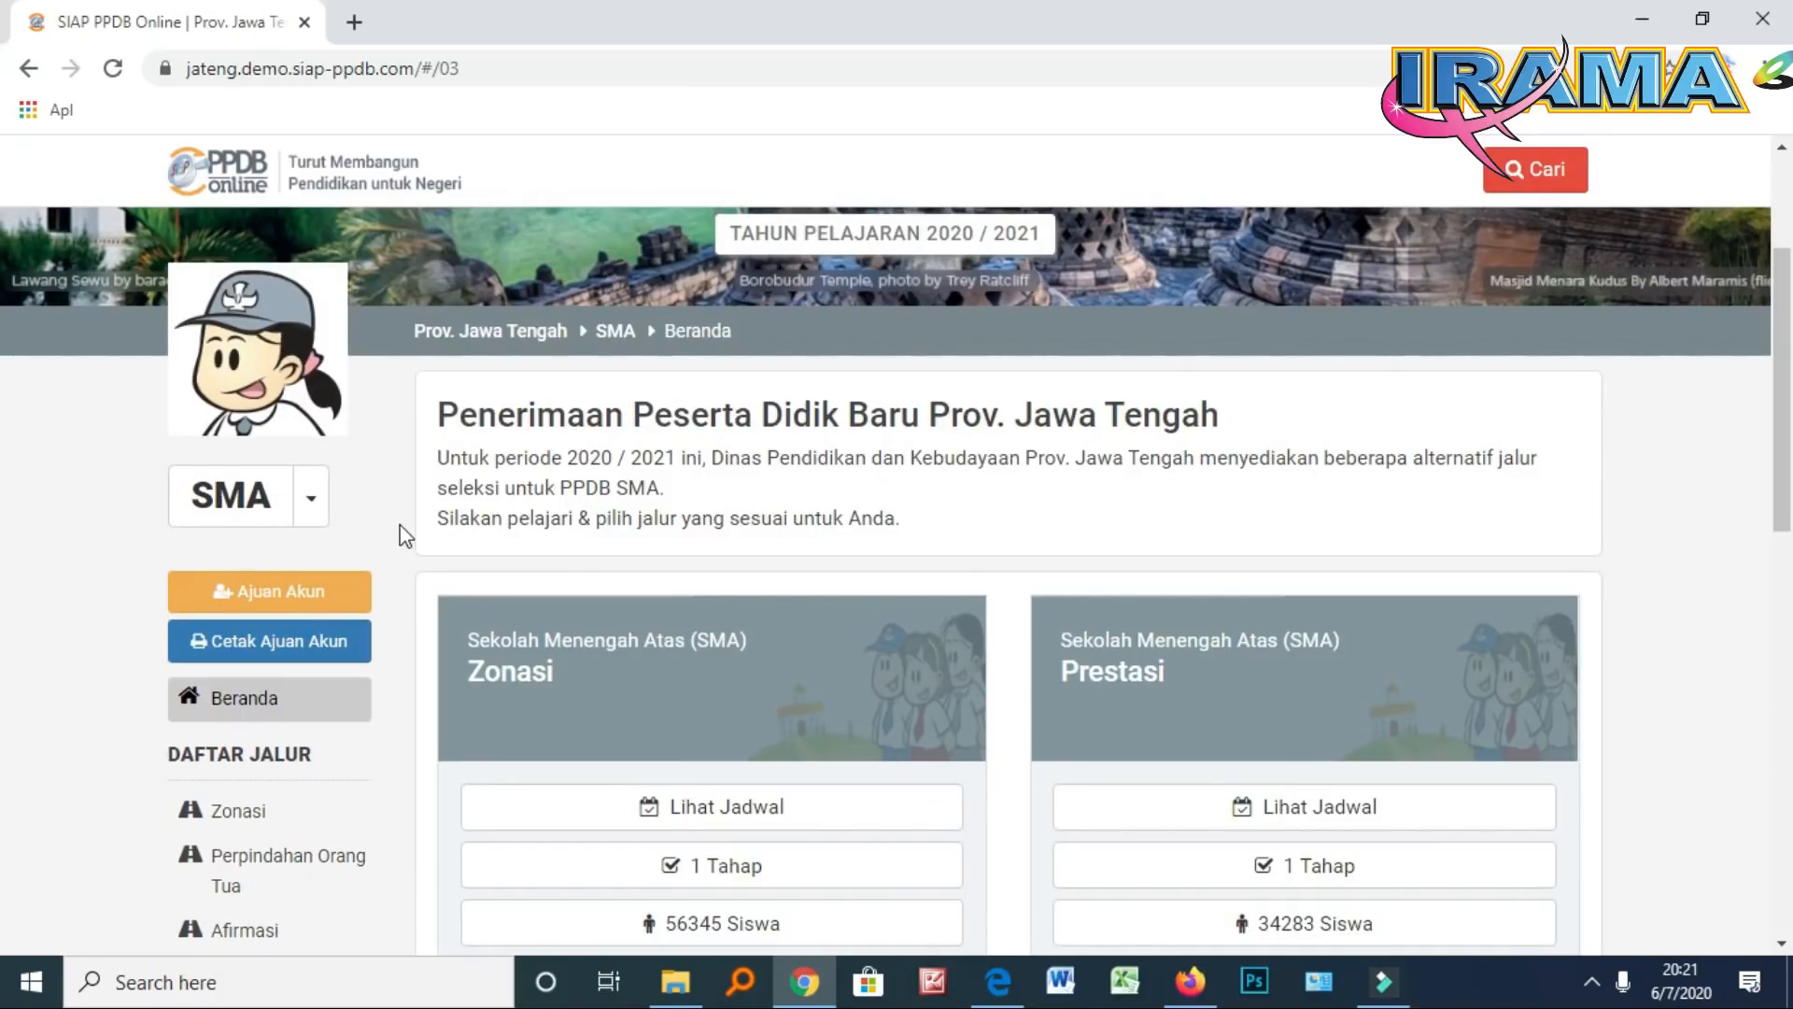
Open the Ajuan Akun form and enter the student's NISN
click(338, 601)
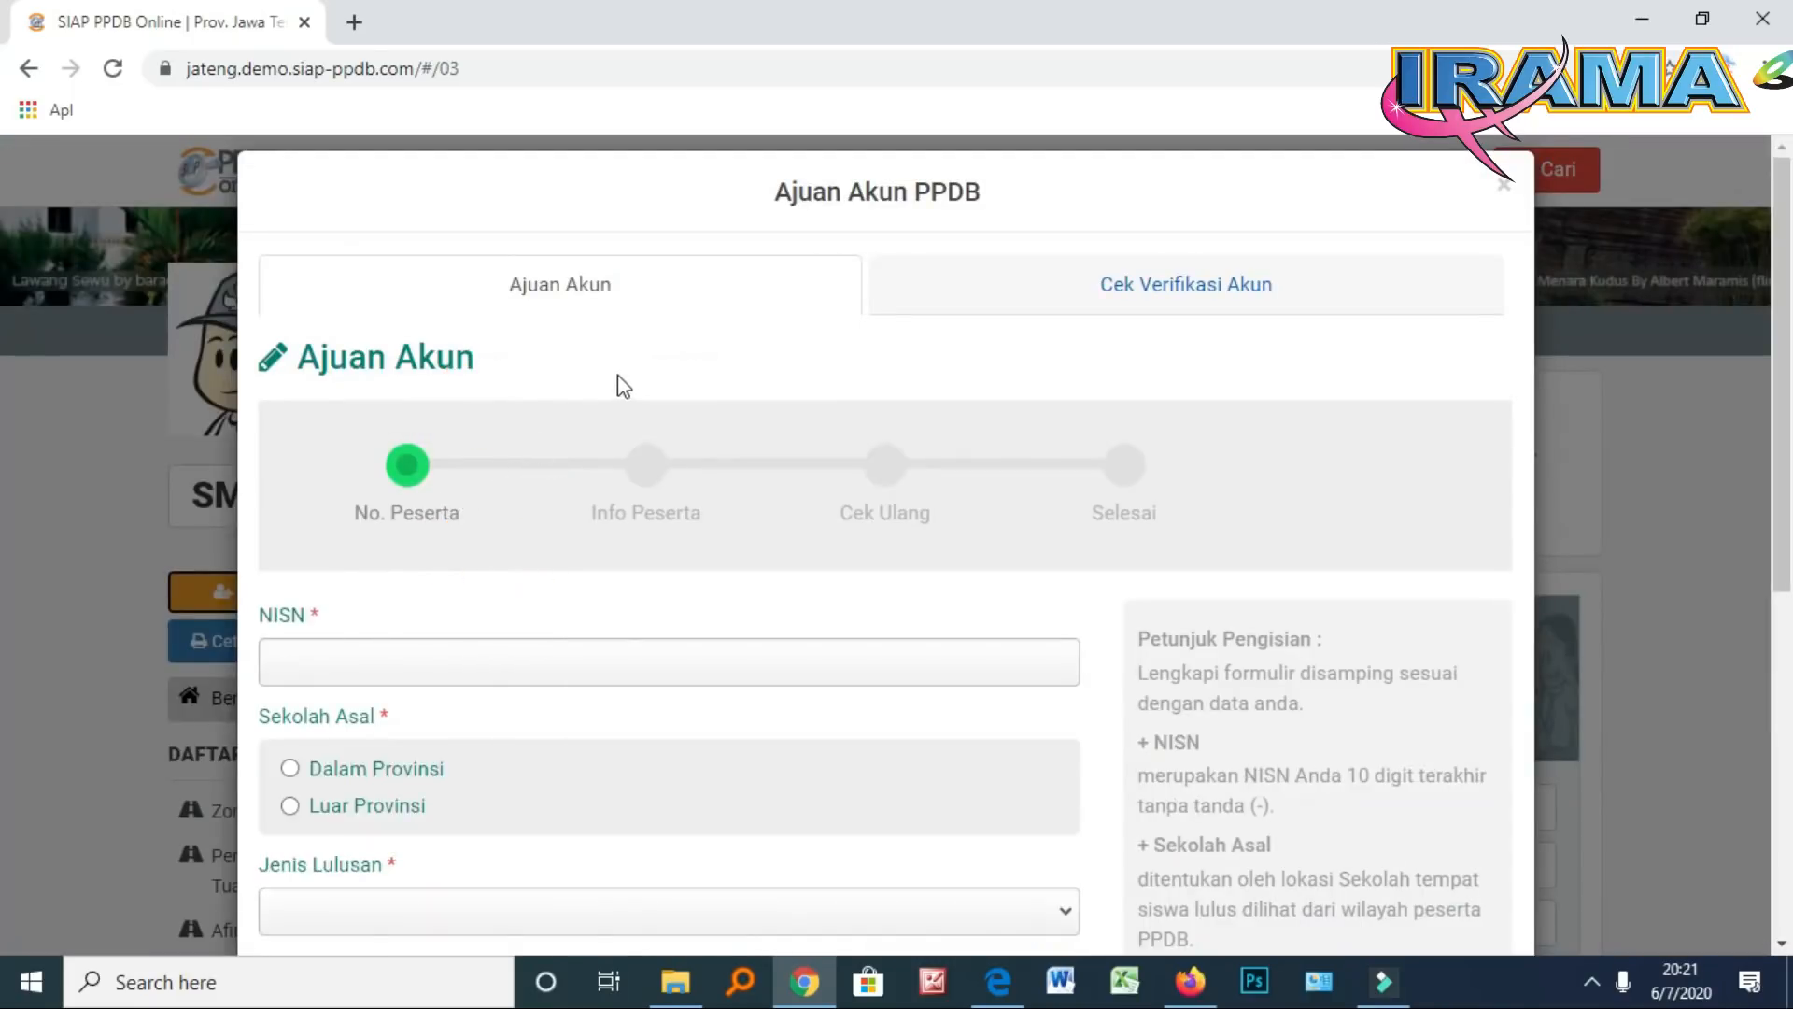
scroll(619, 385, down, 3)
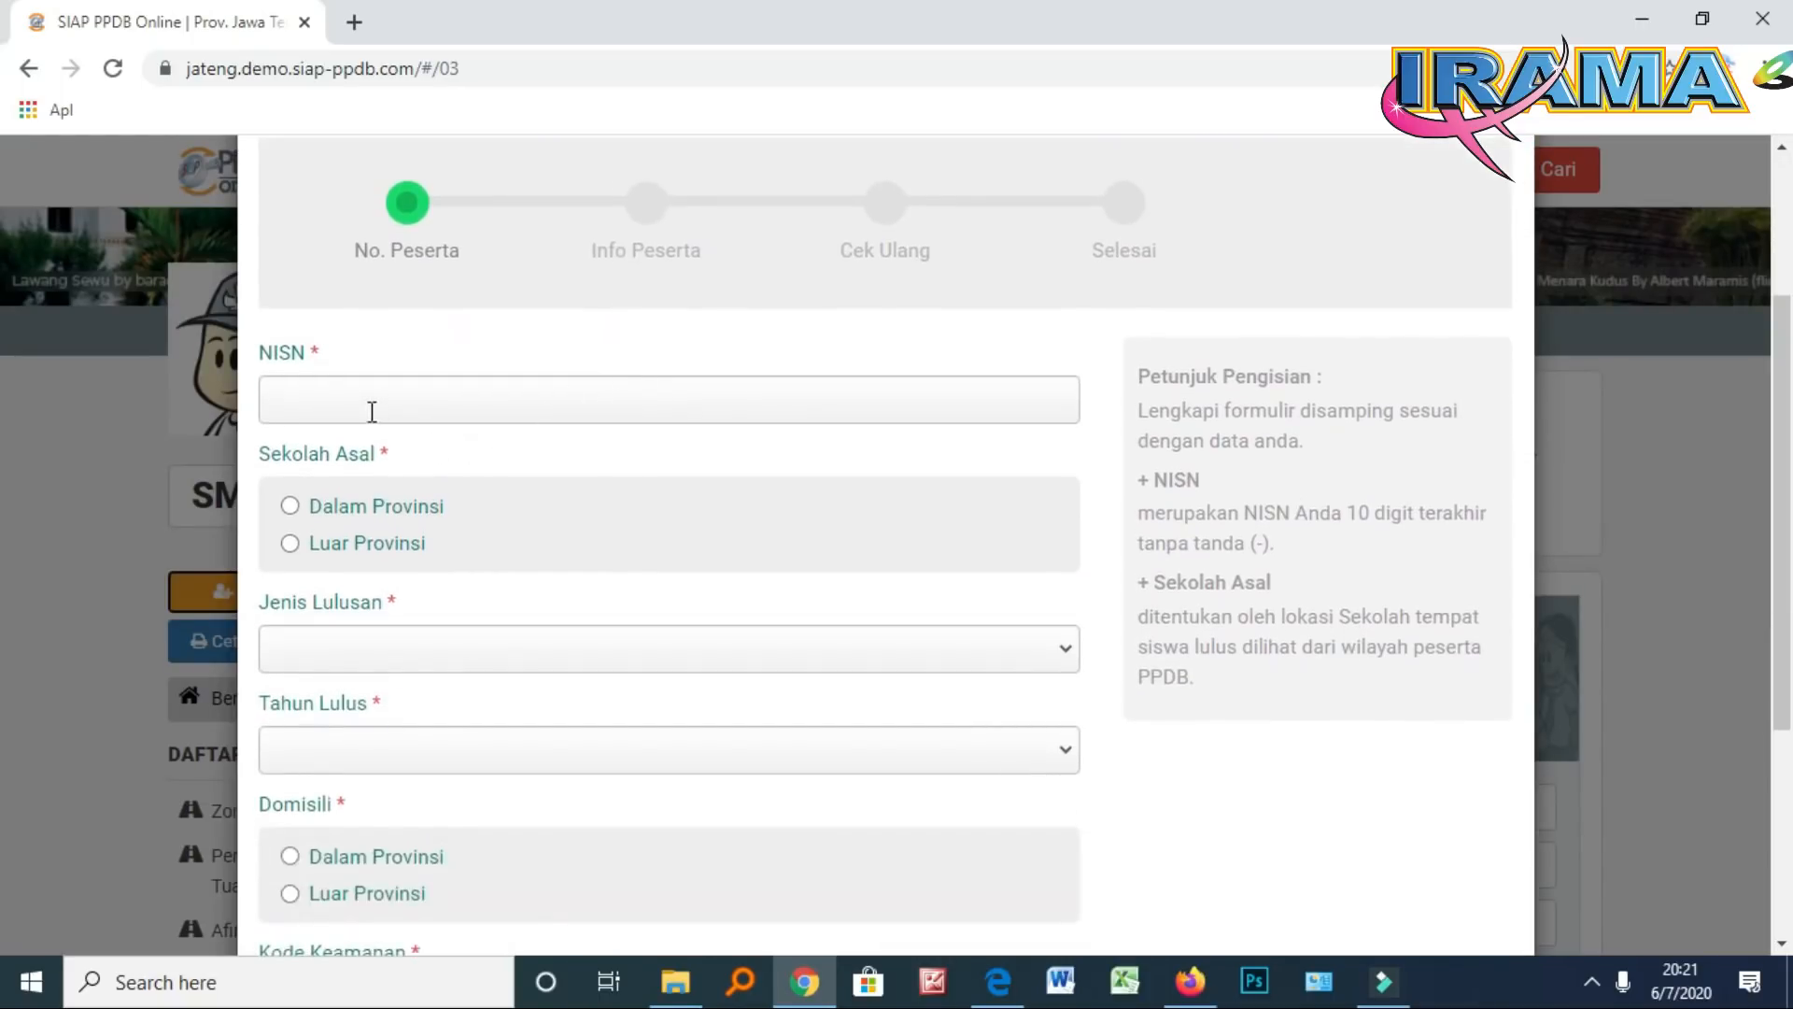
click(356, 397)
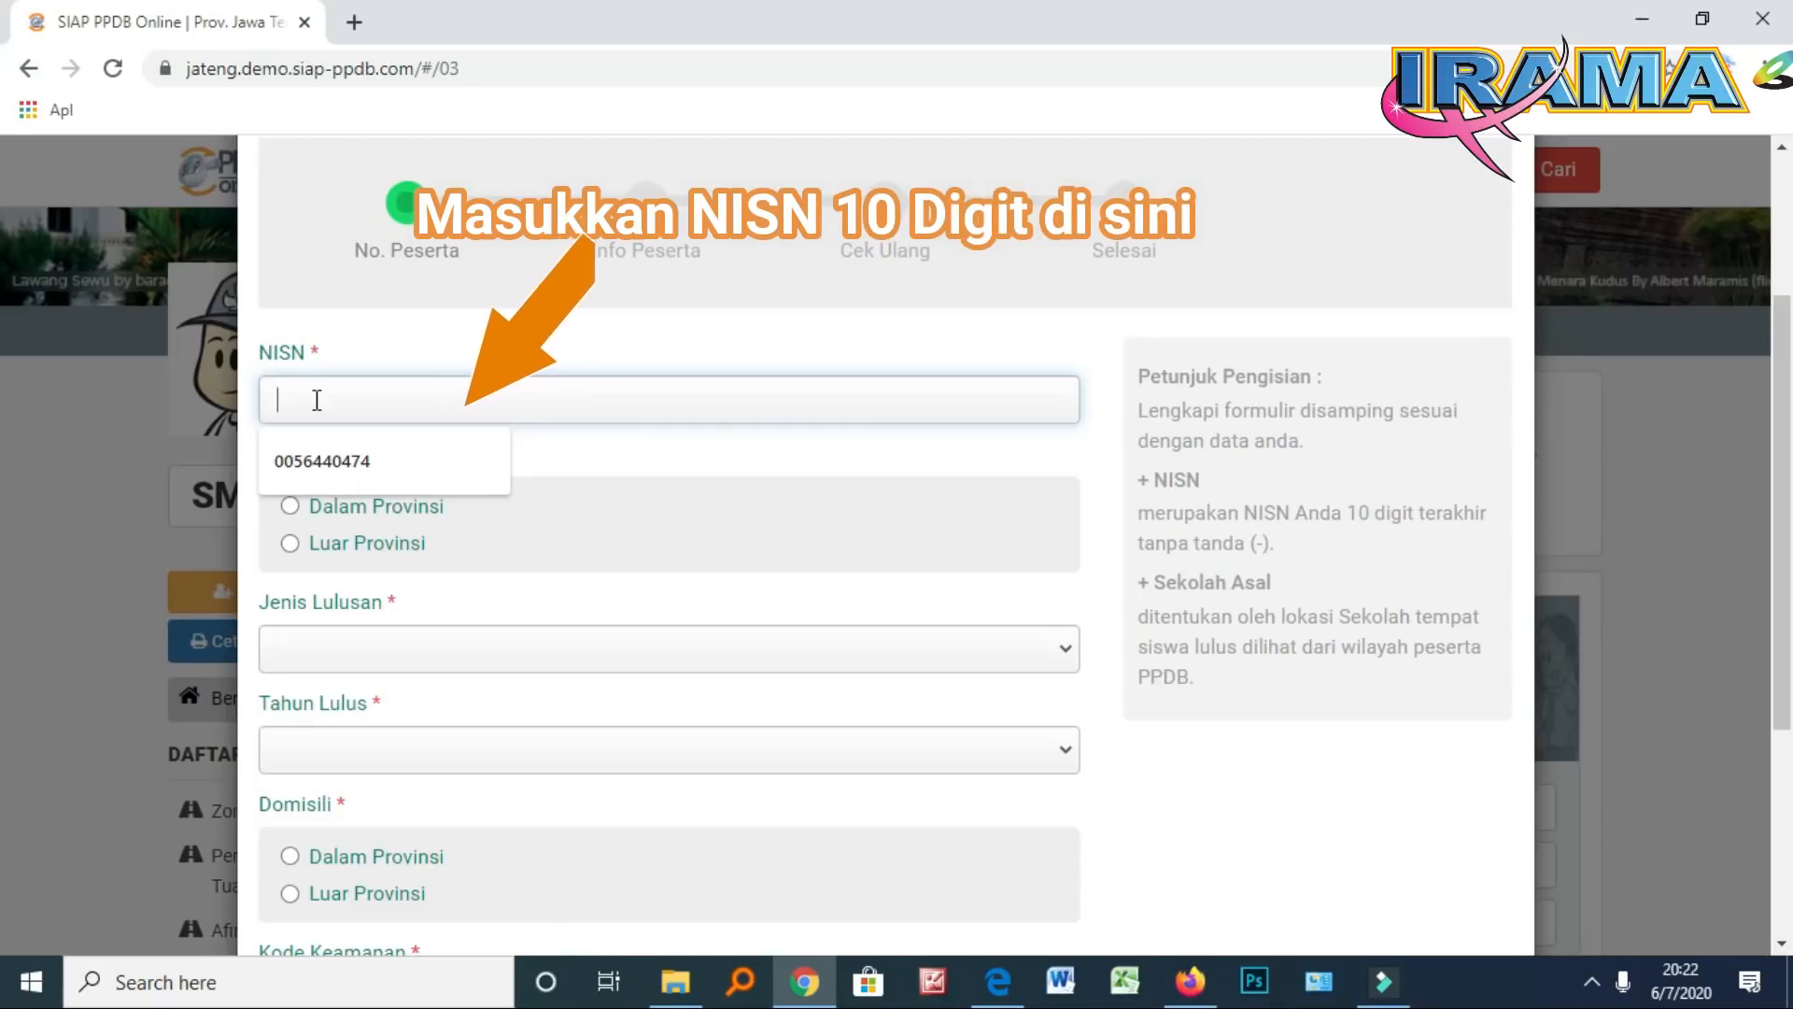
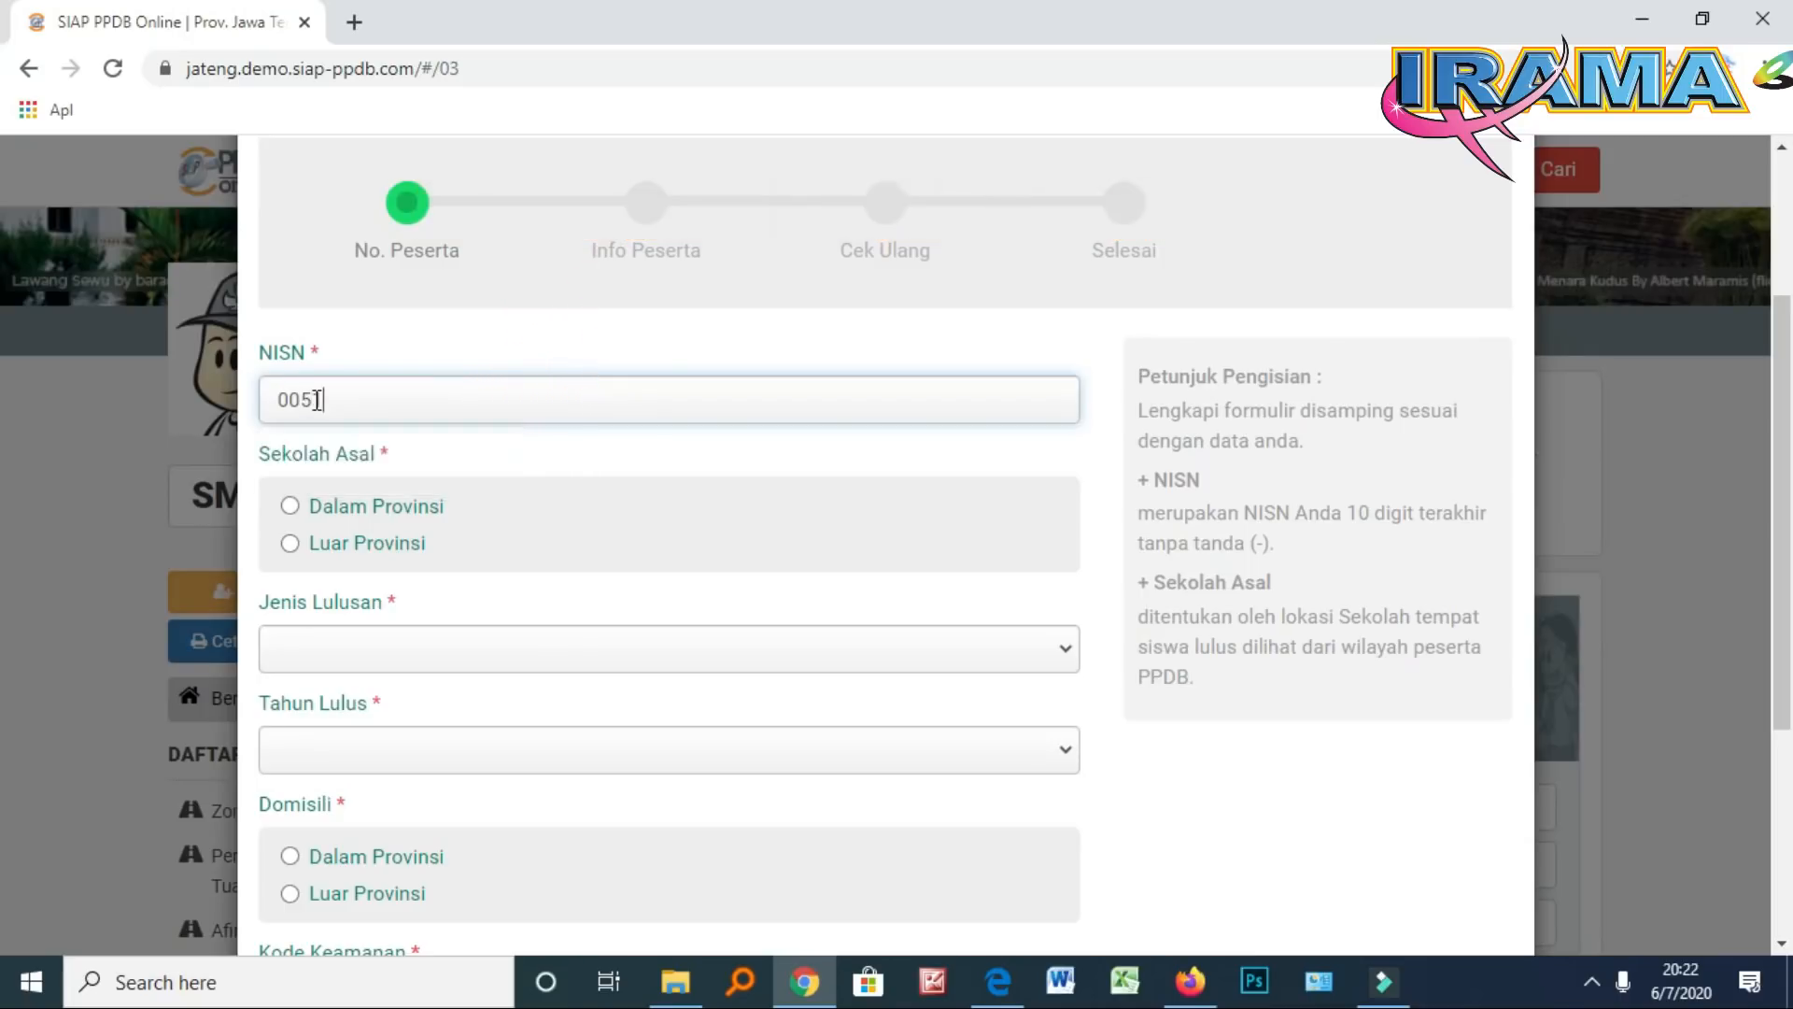
Set Sekolah Asal to Dalam Provinsi and Jenis Lulusan to Reguler
click(292, 506)
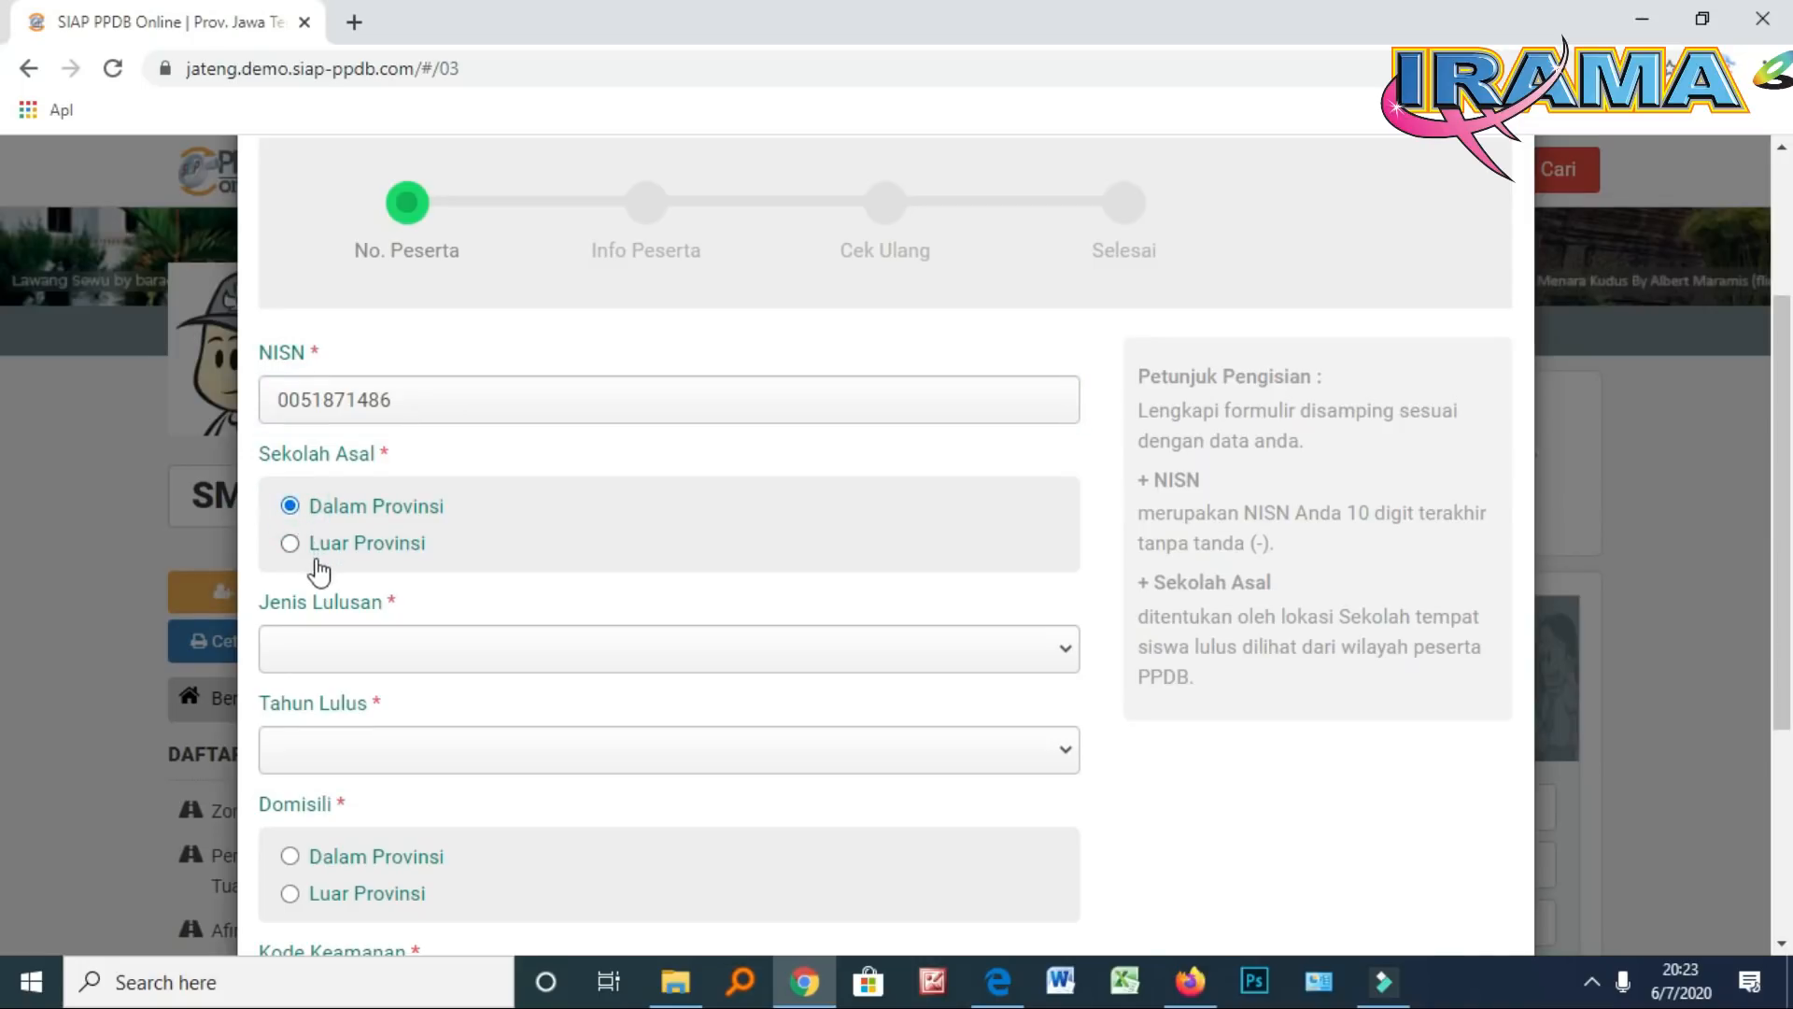
click(304, 652)
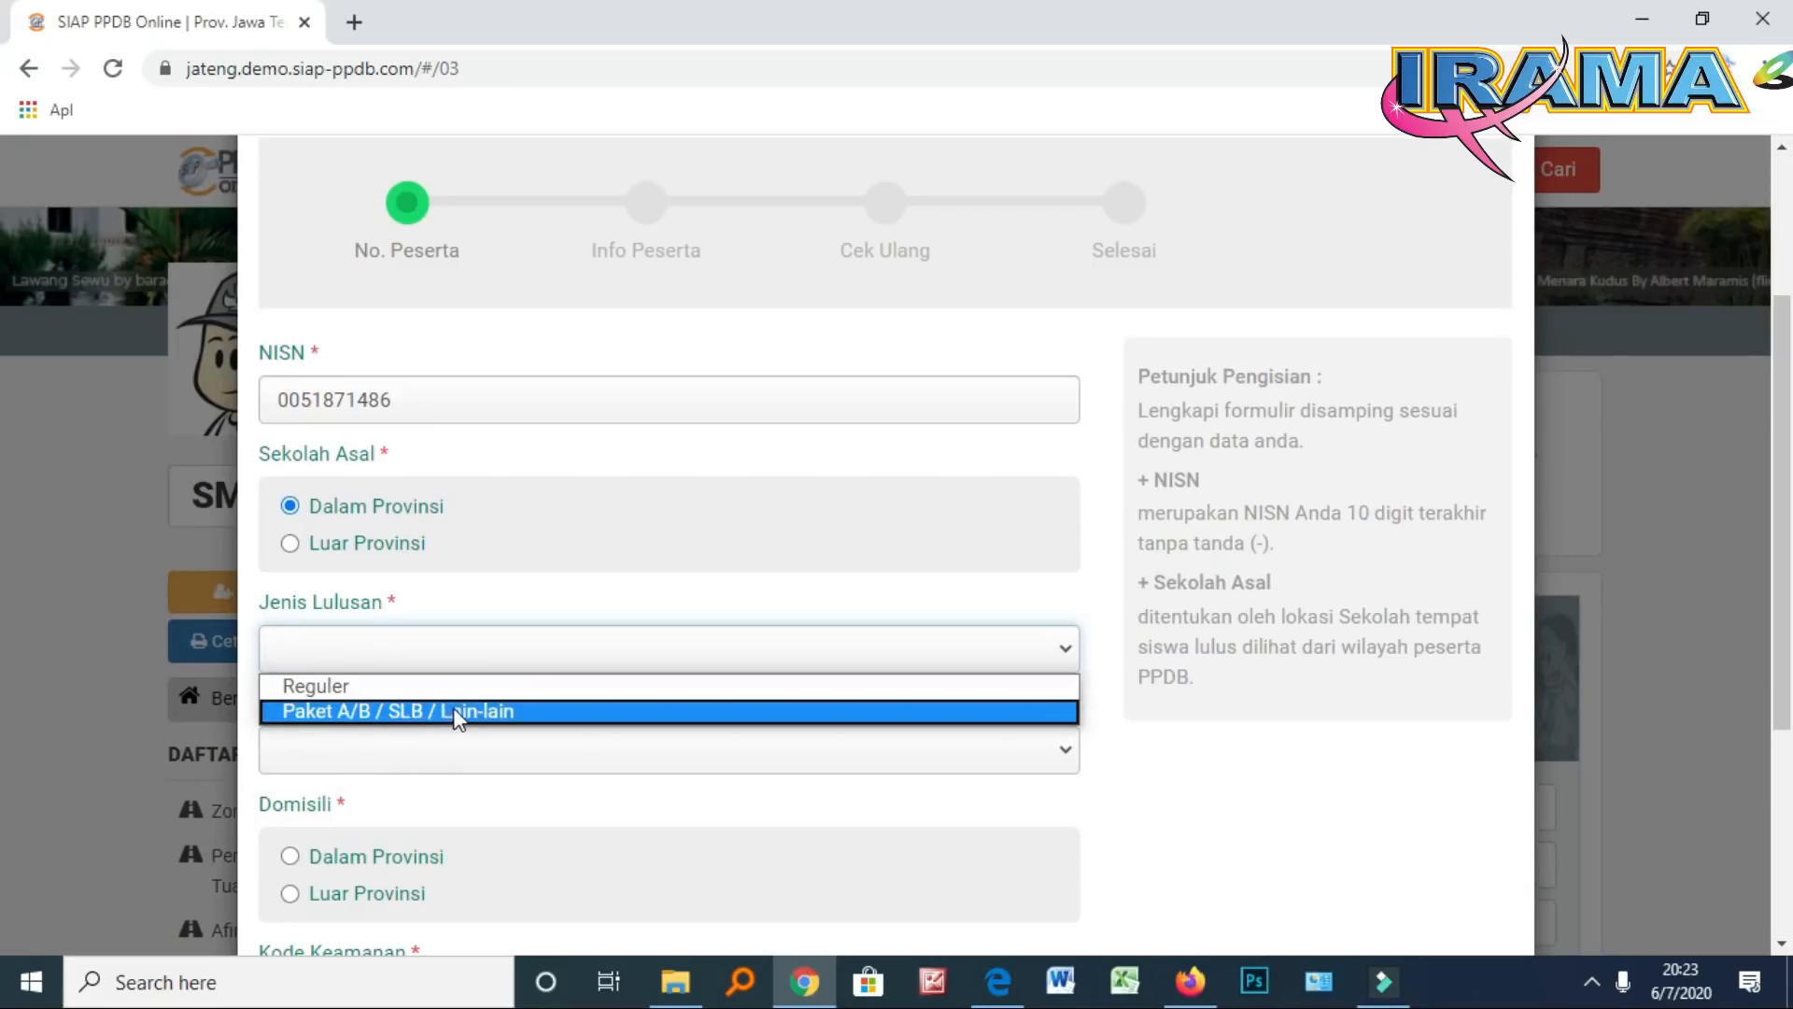
click(354, 698)
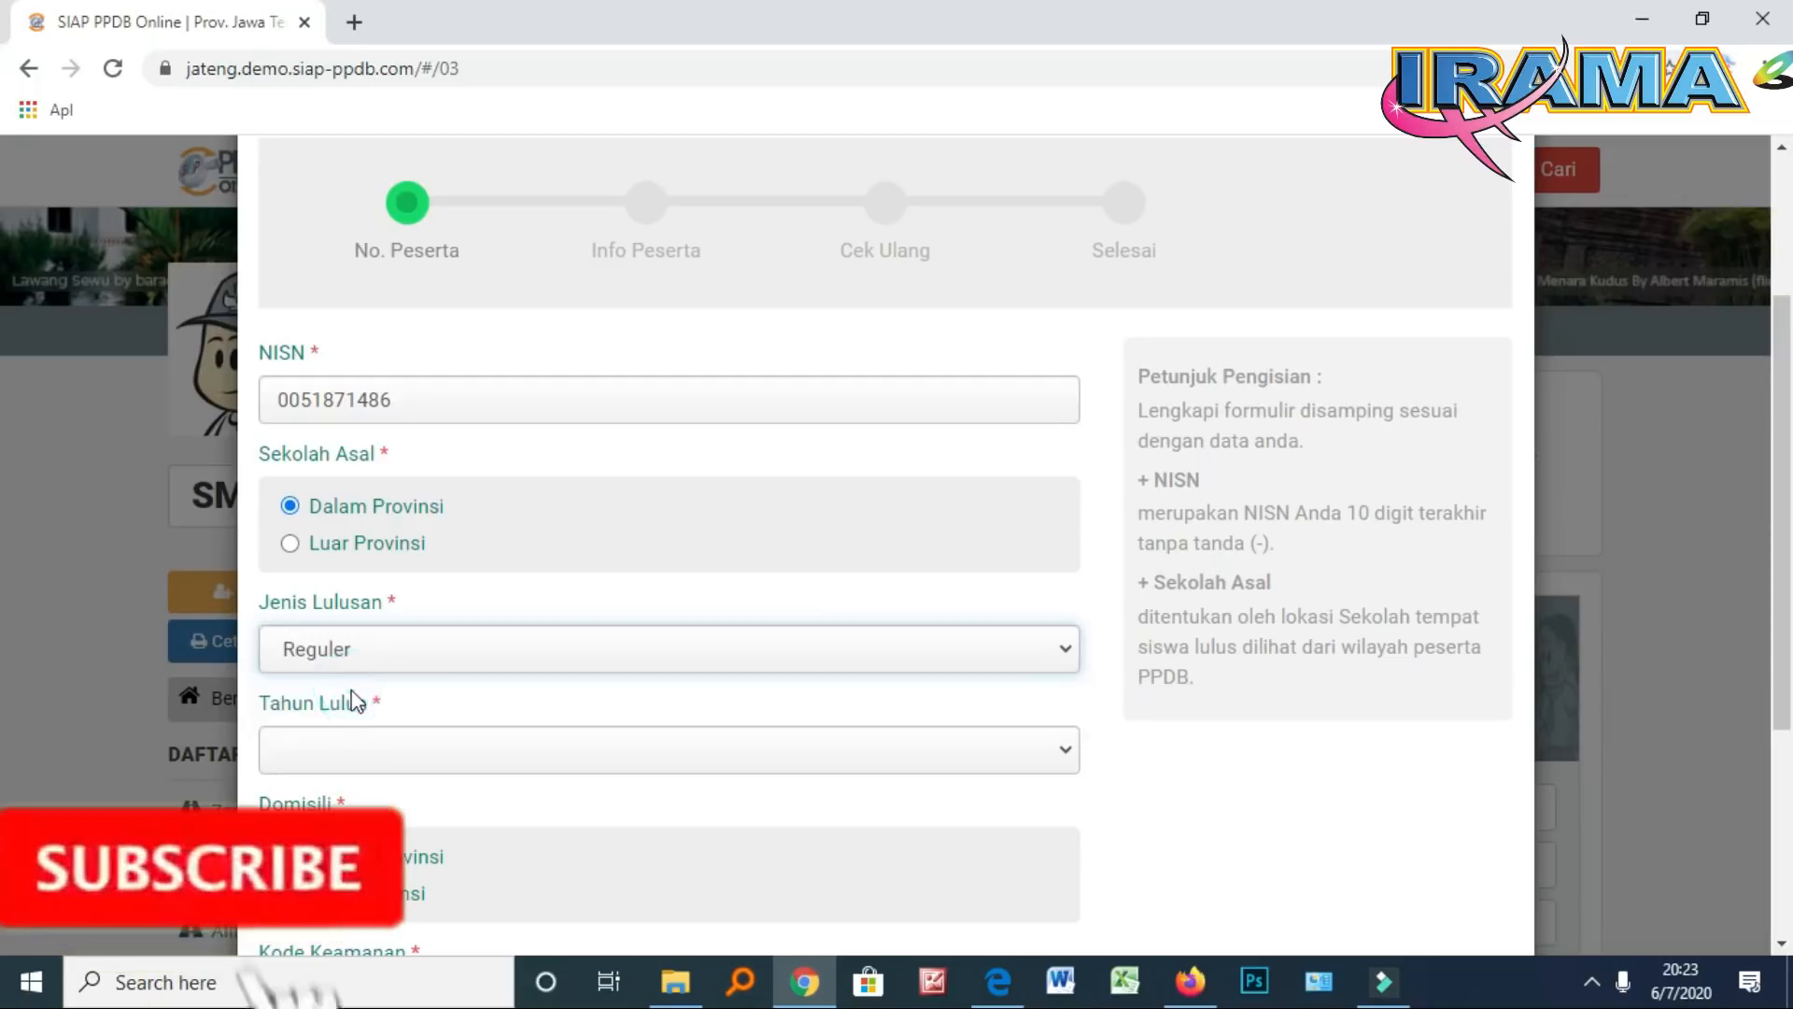
click(378, 746)
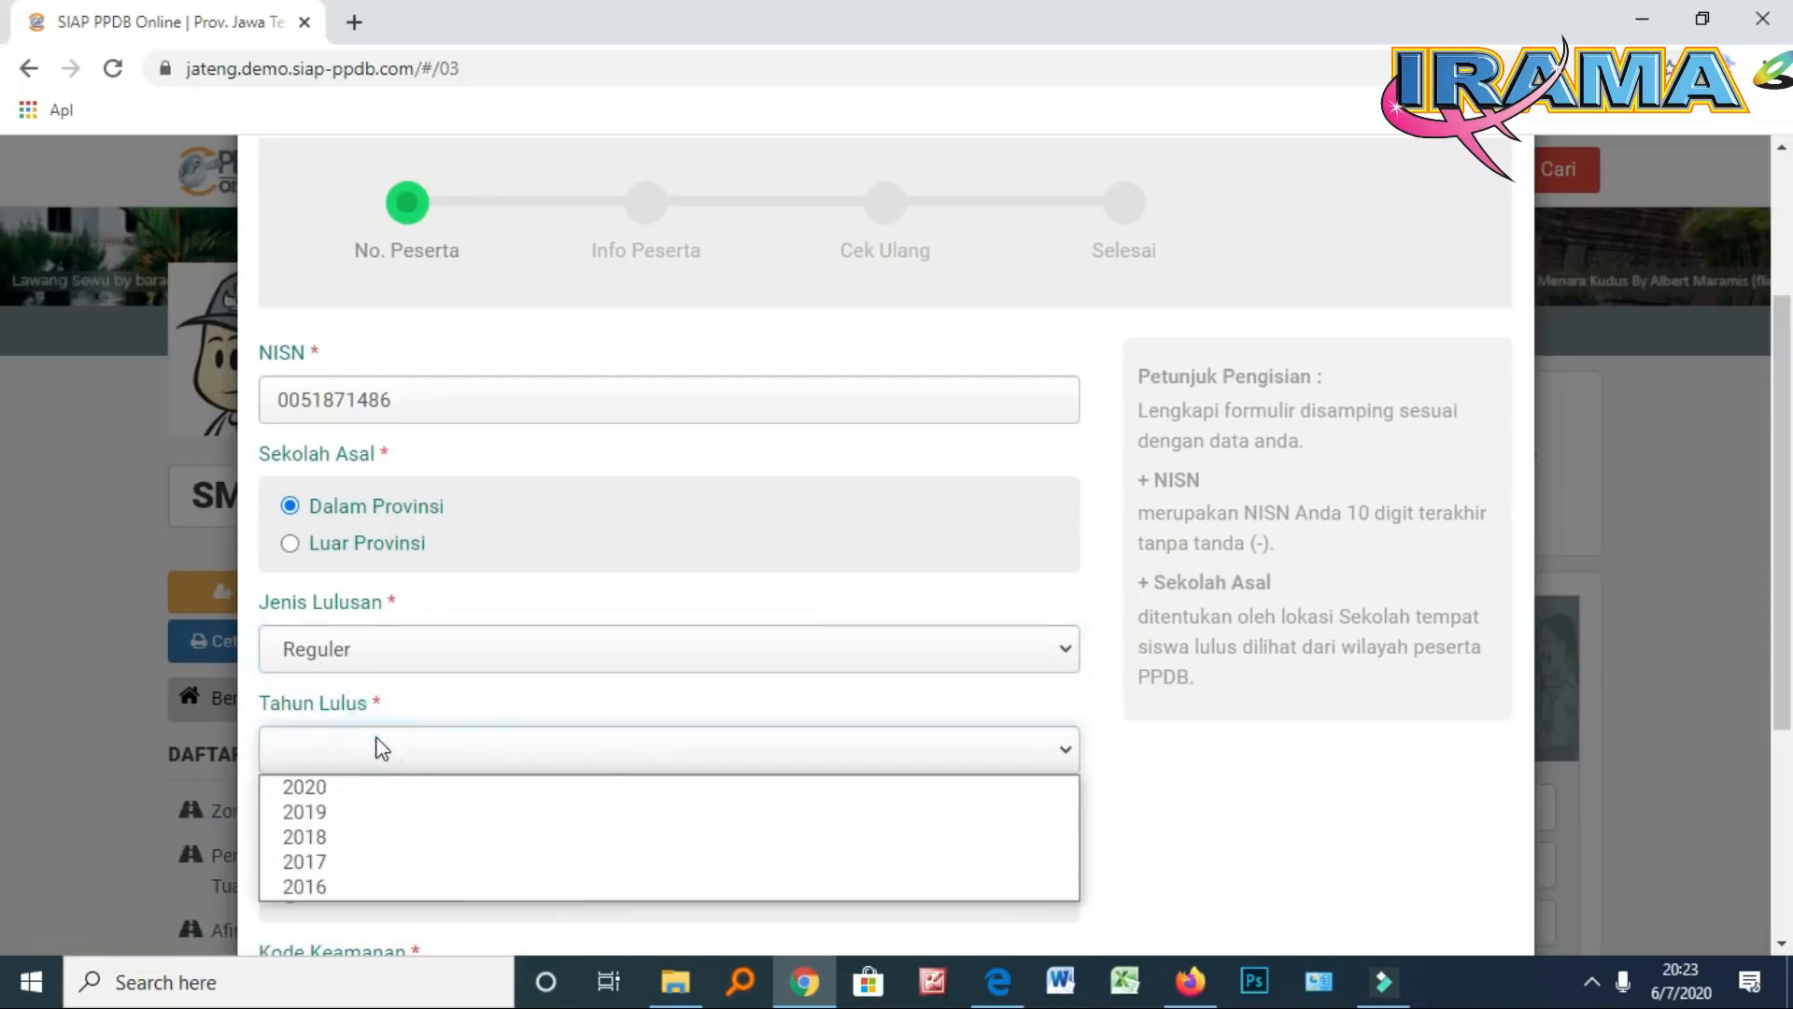
Set Tahun Lulus to 2020 and enter the student's full name
click(373, 788)
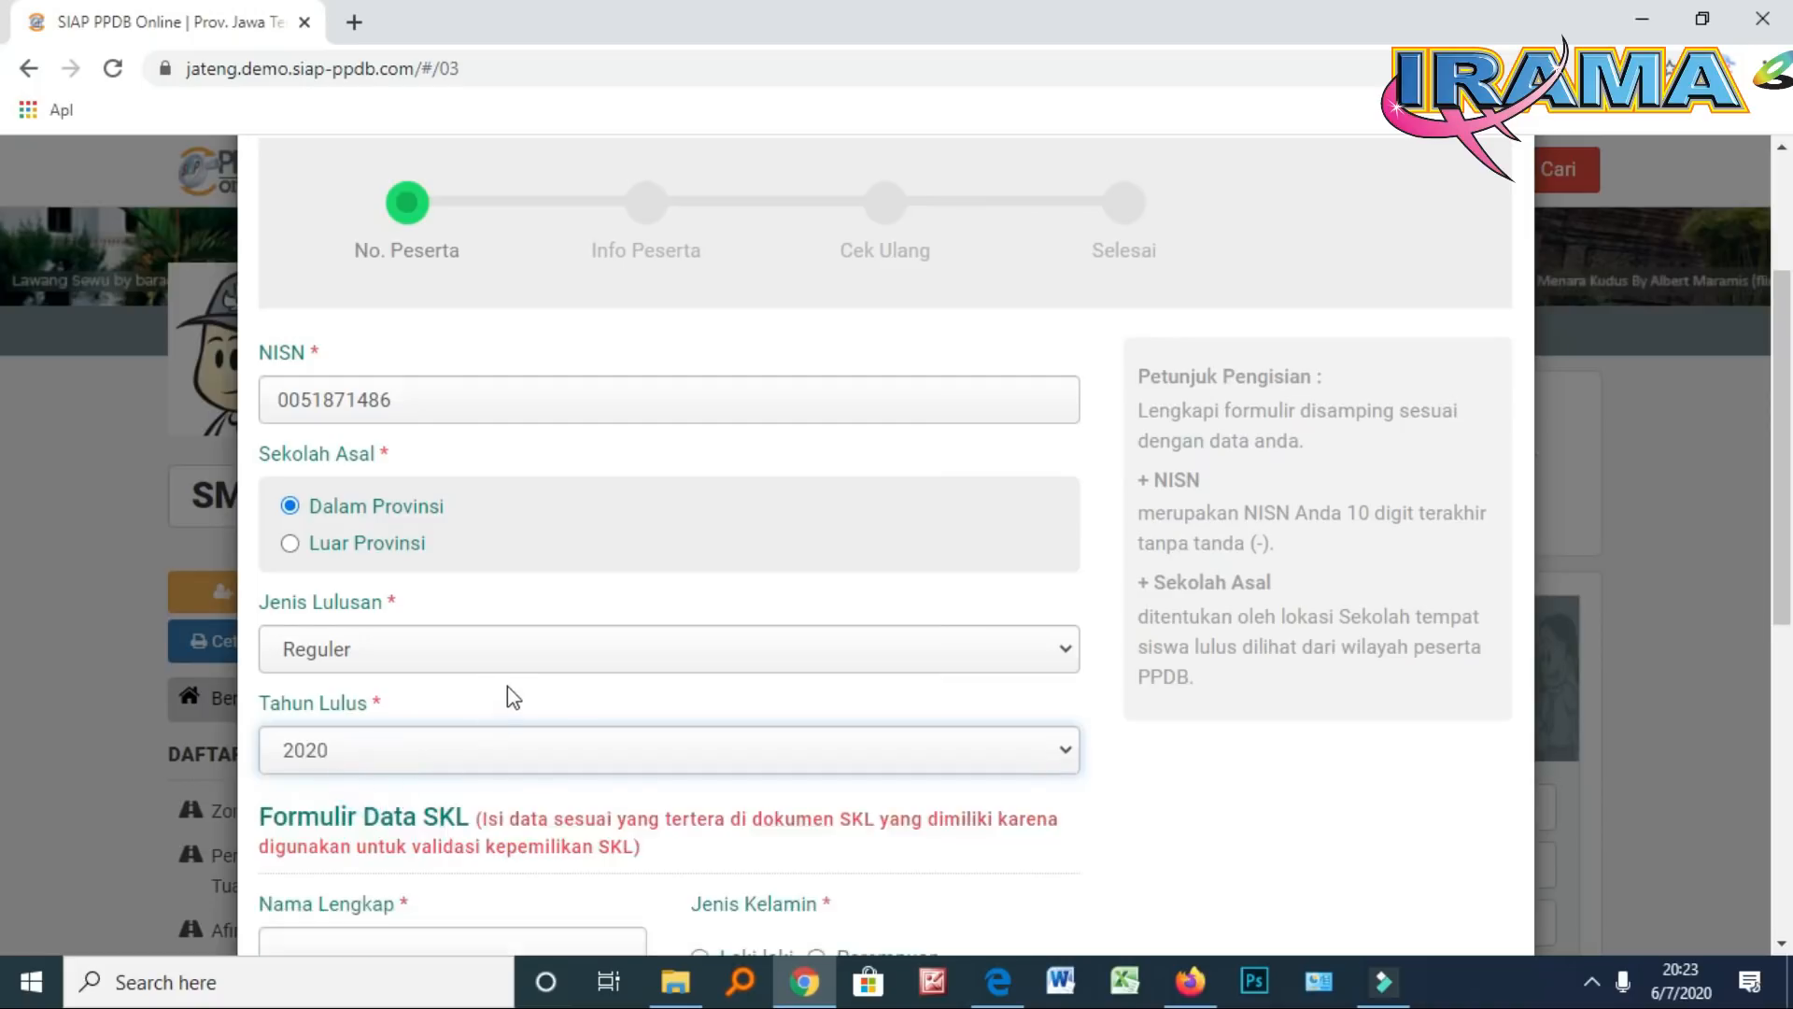
scroll(507, 686, down, 4)
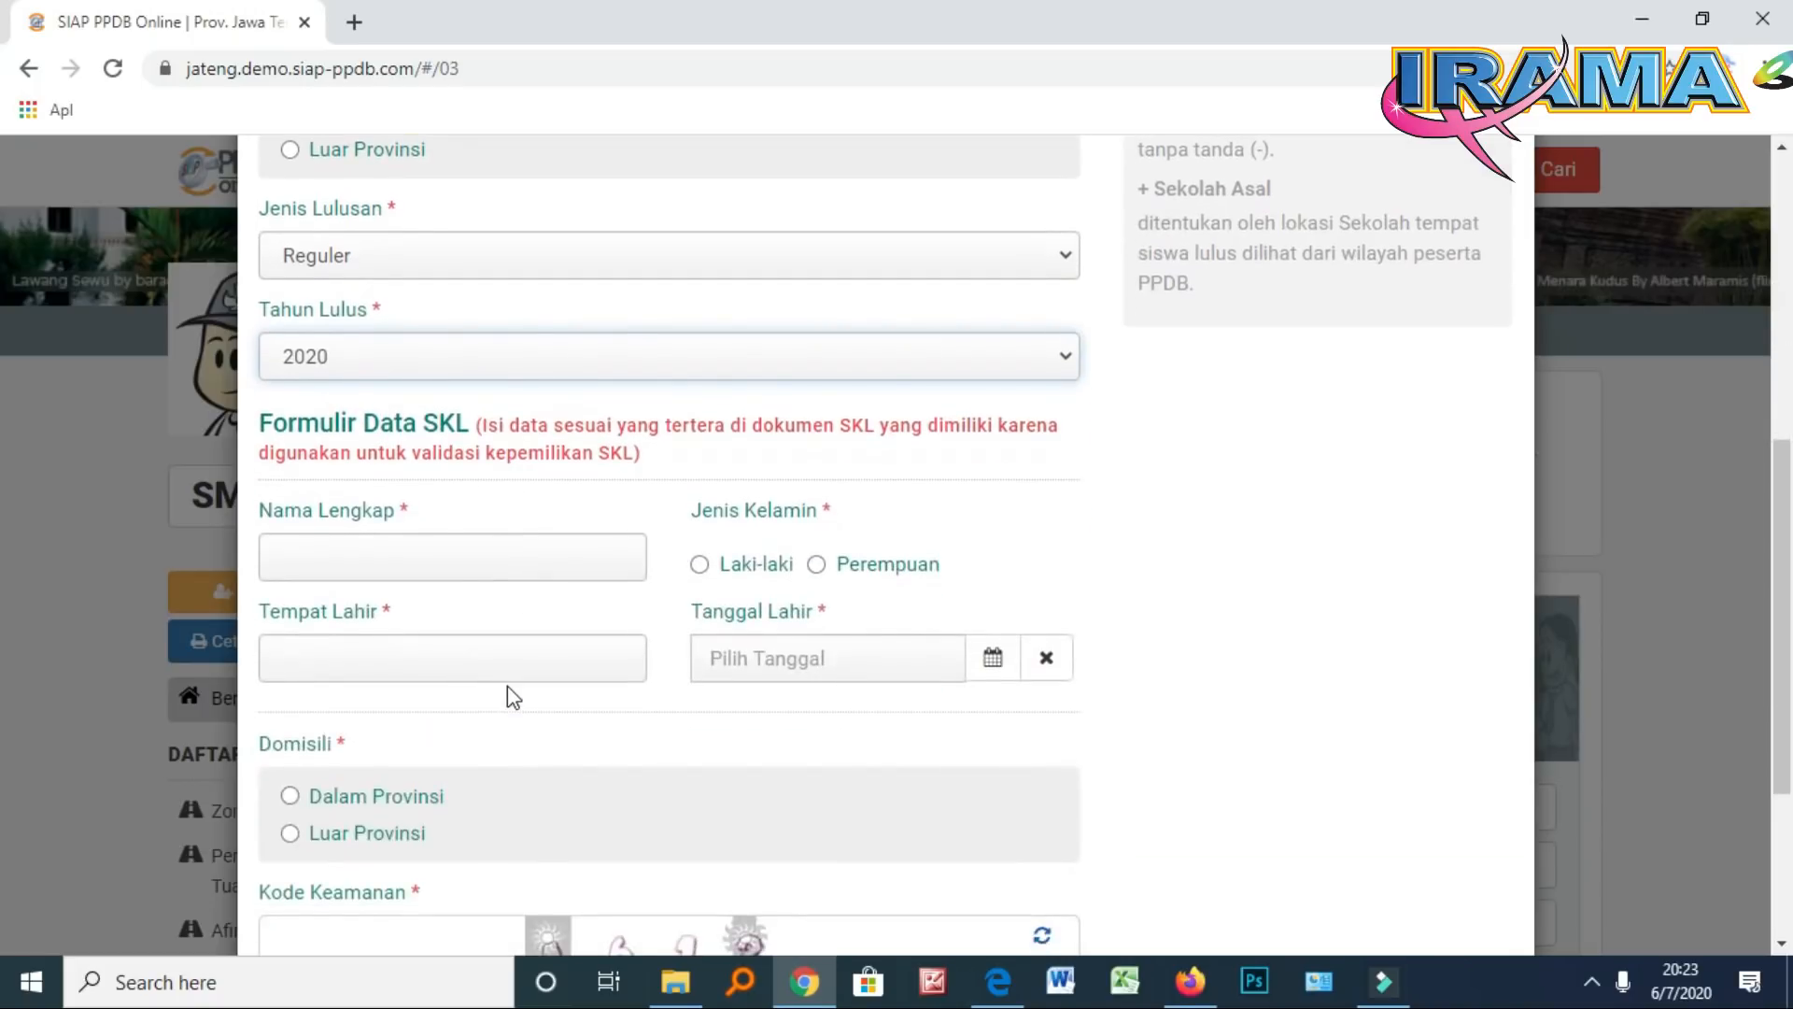
click(417, 554)
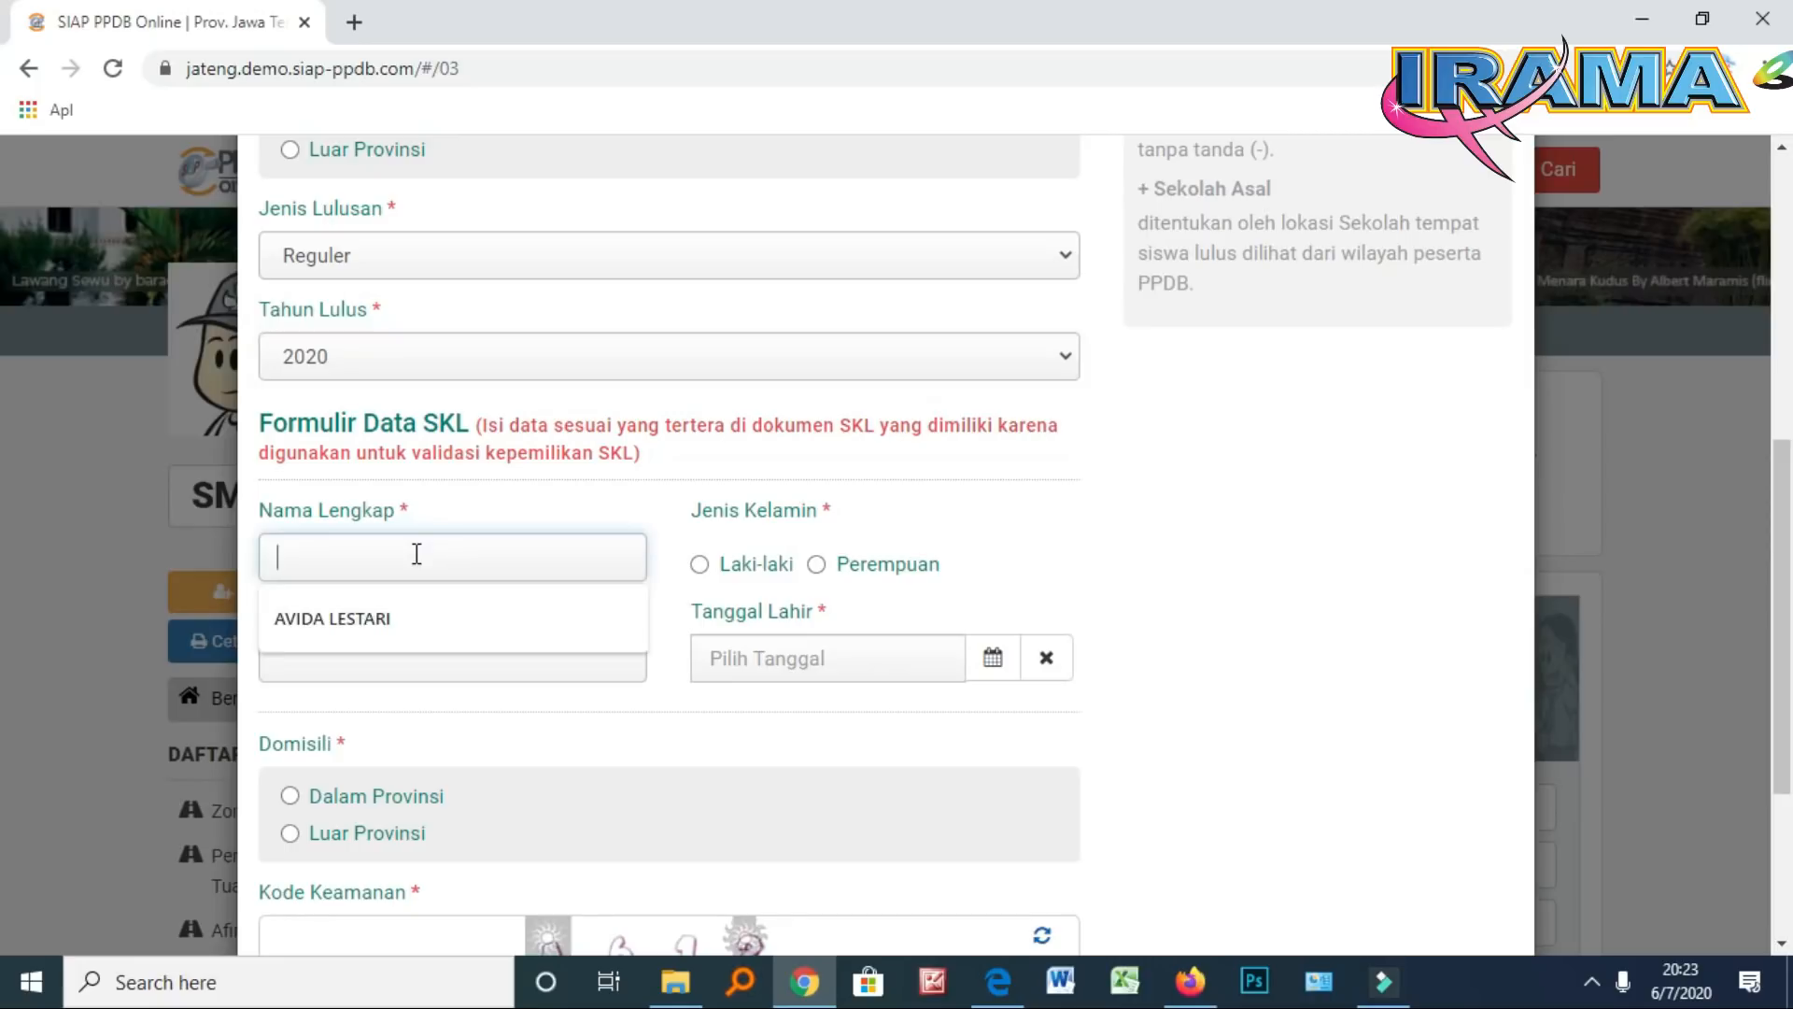
click(452, 519)
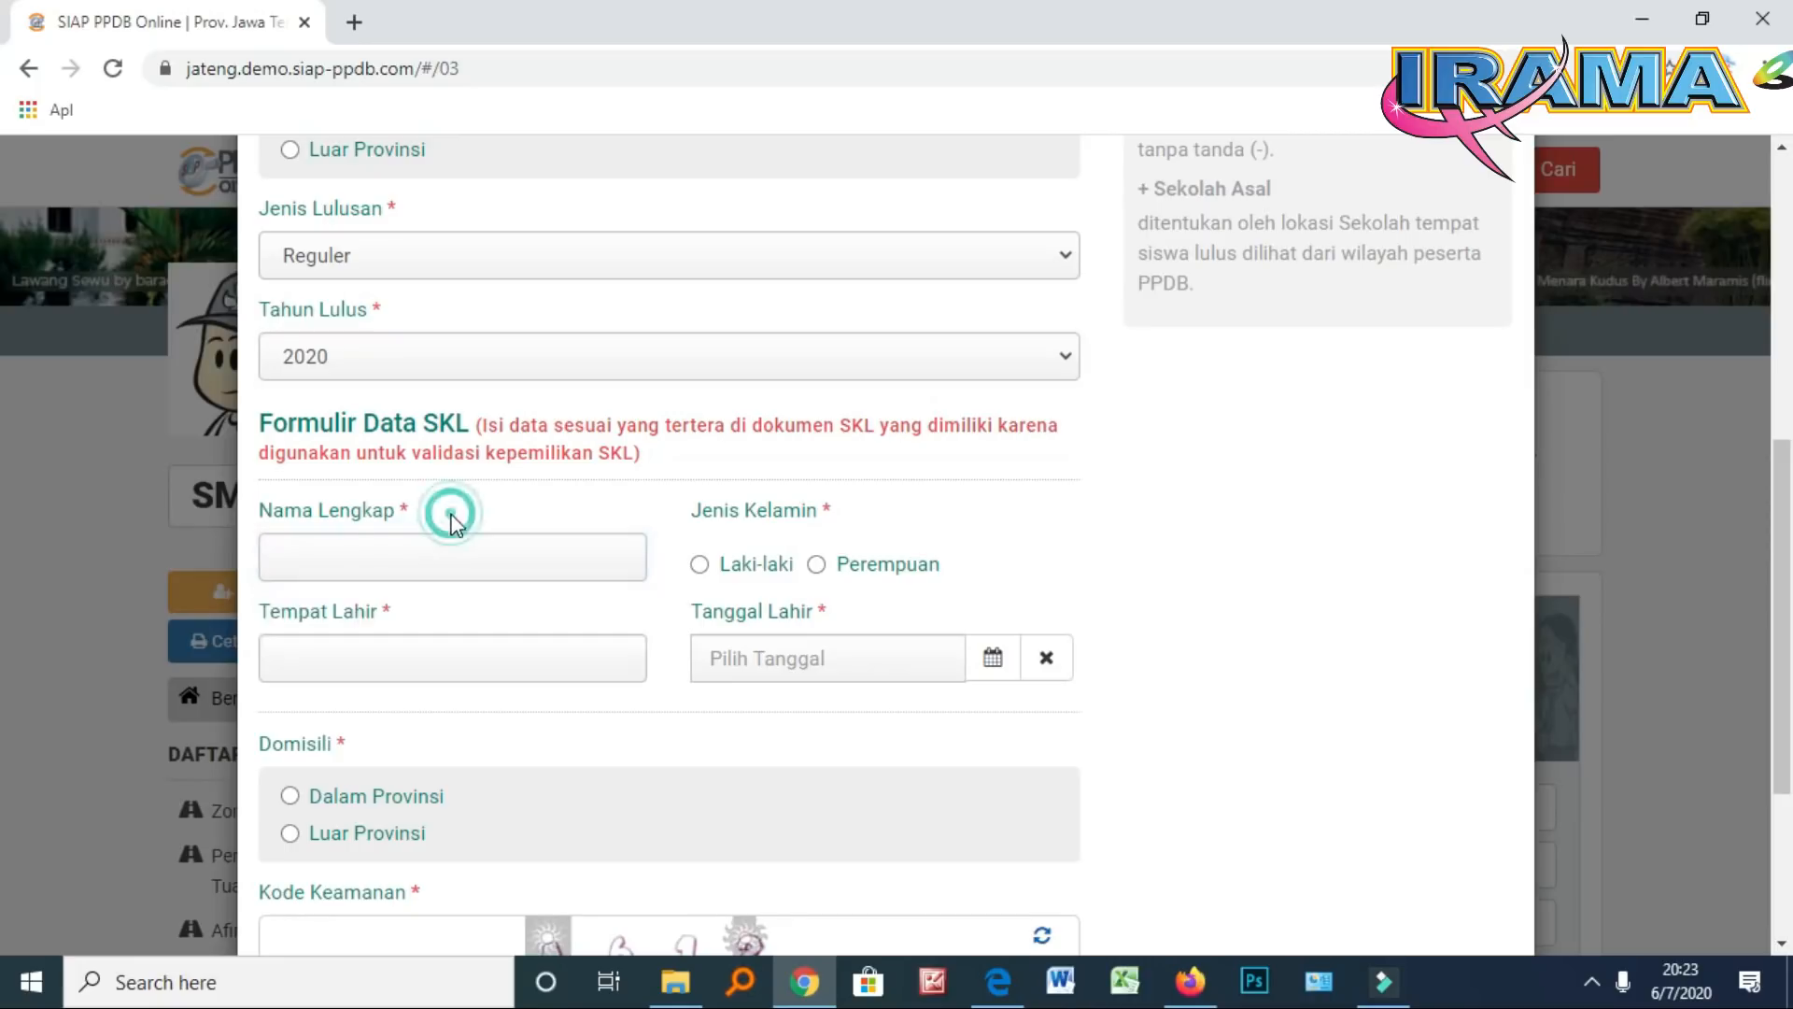
click(412, 550)
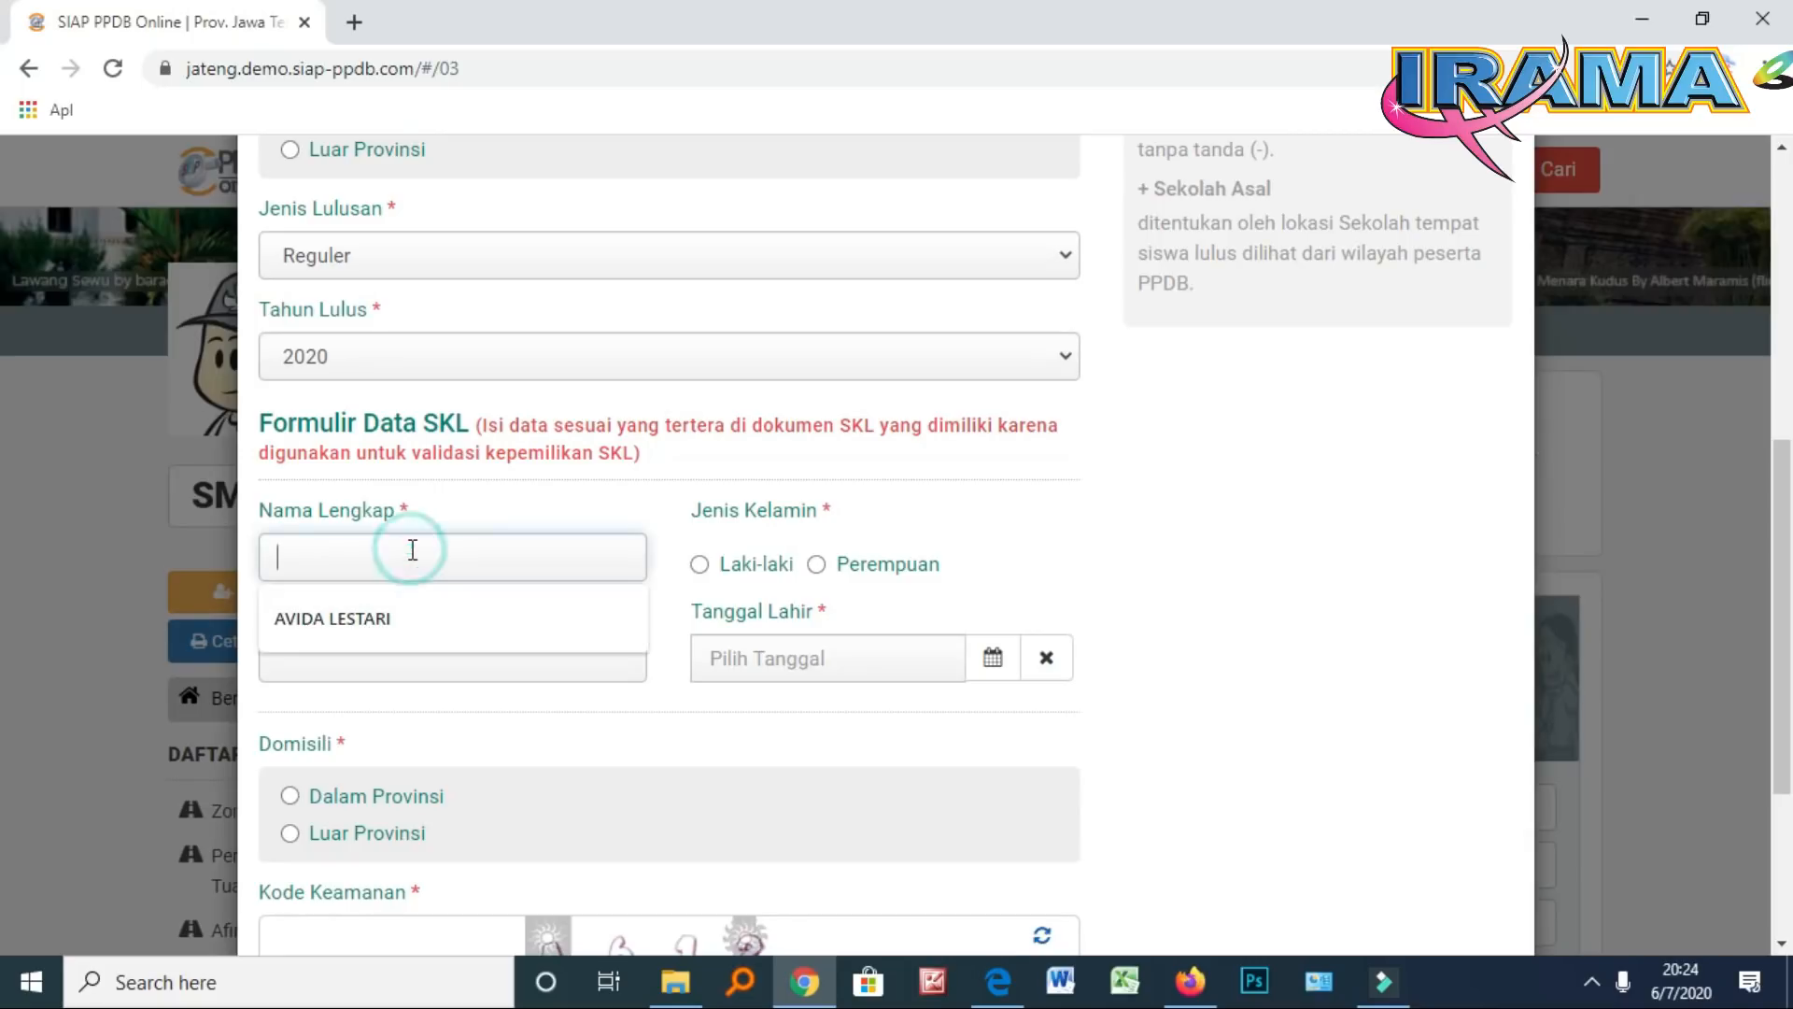
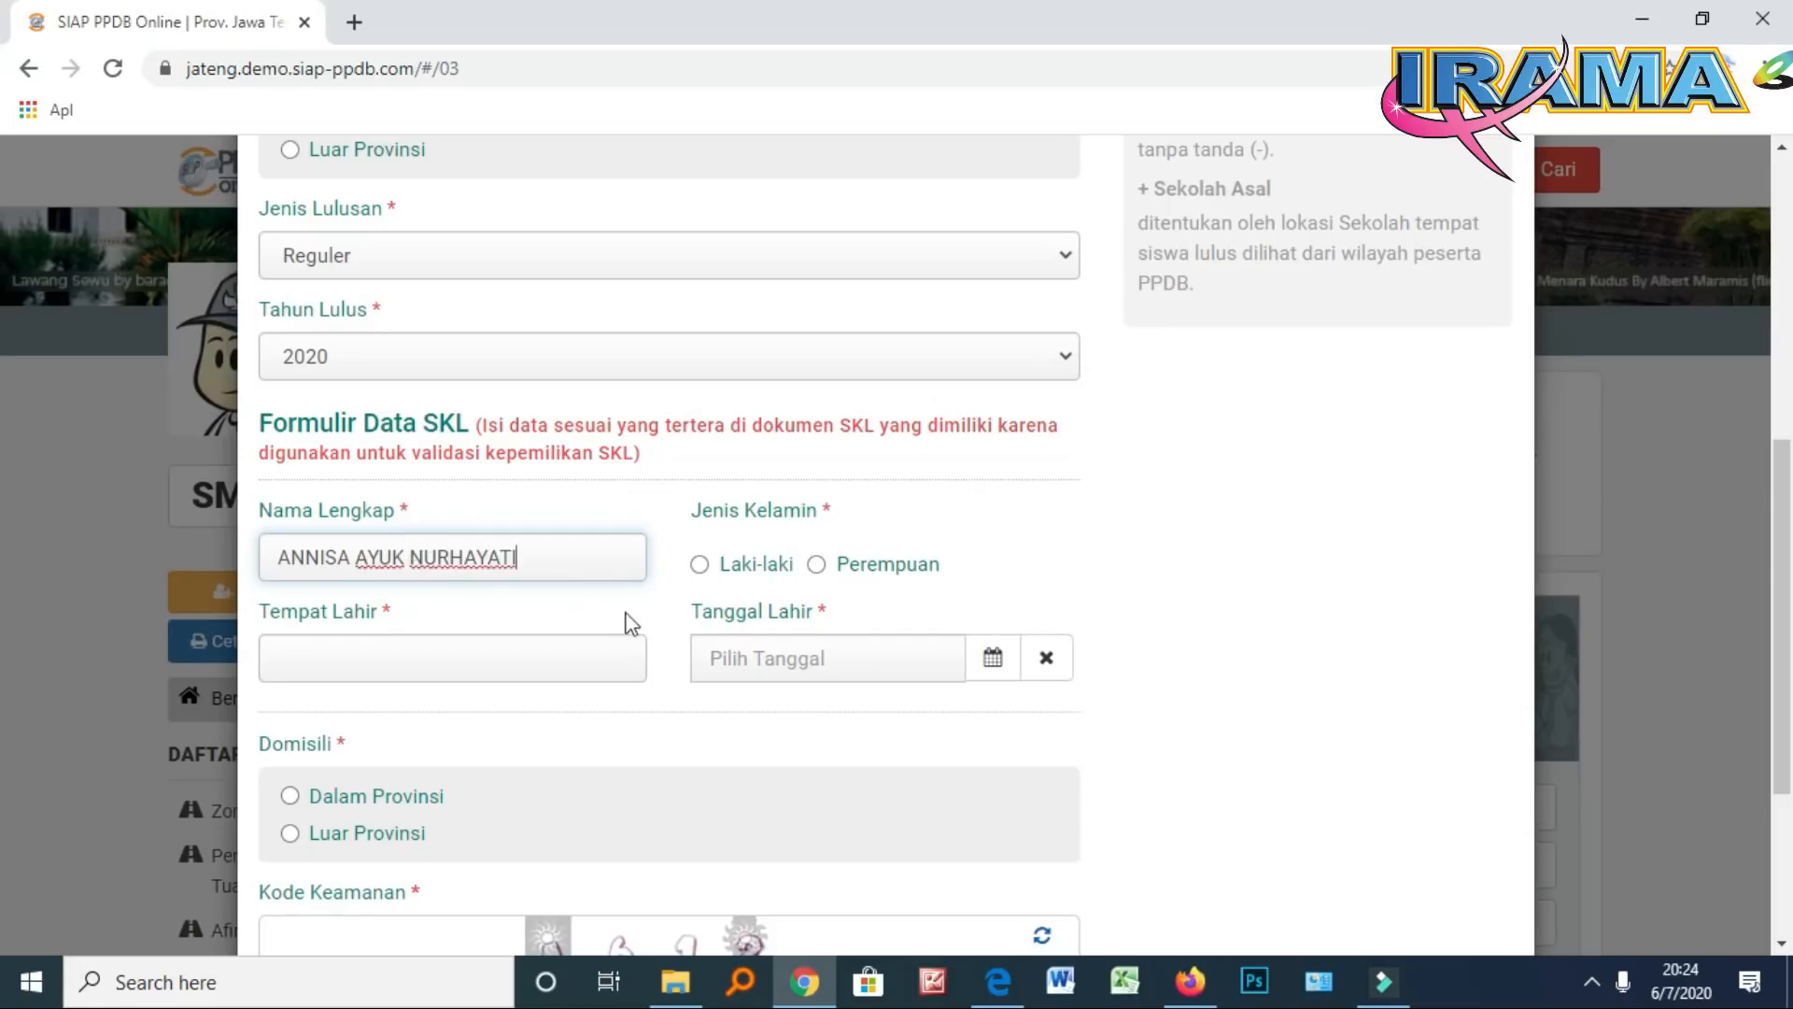
Set Jenis Kelamin to Perempuan and Tempat Lahir to SRAGEN
click(816, 565)
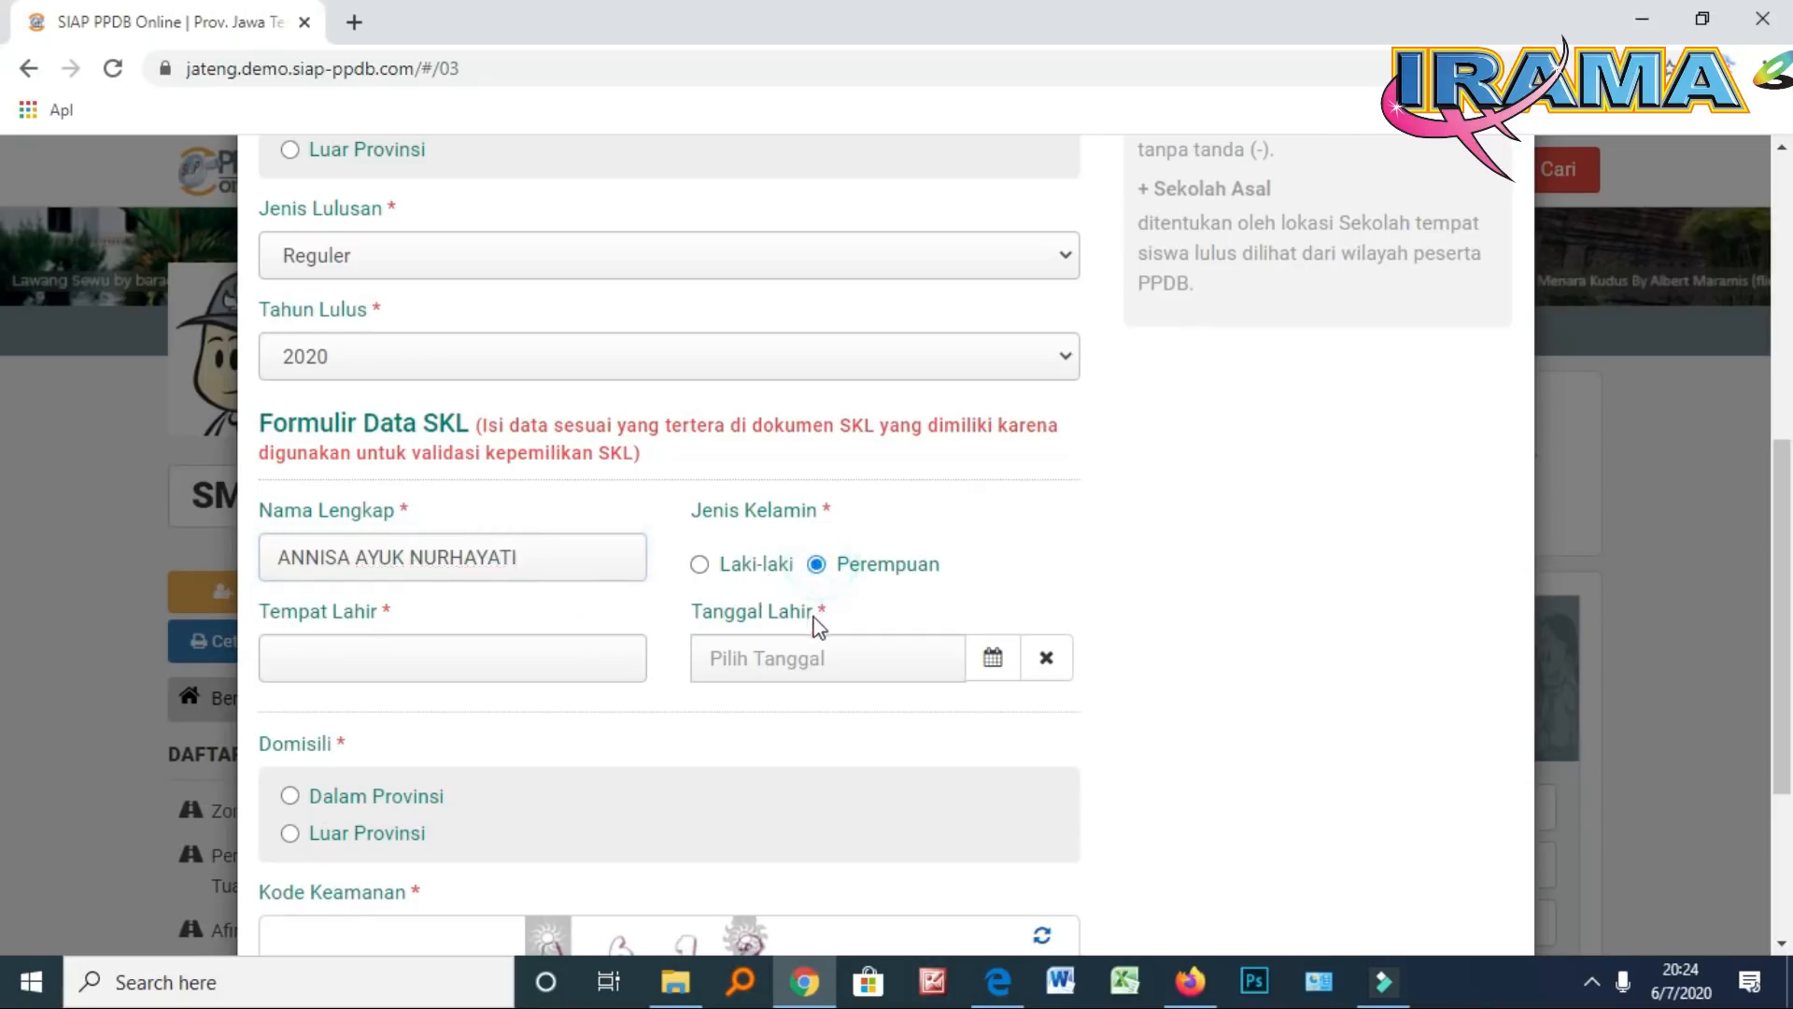
click(564, 660)
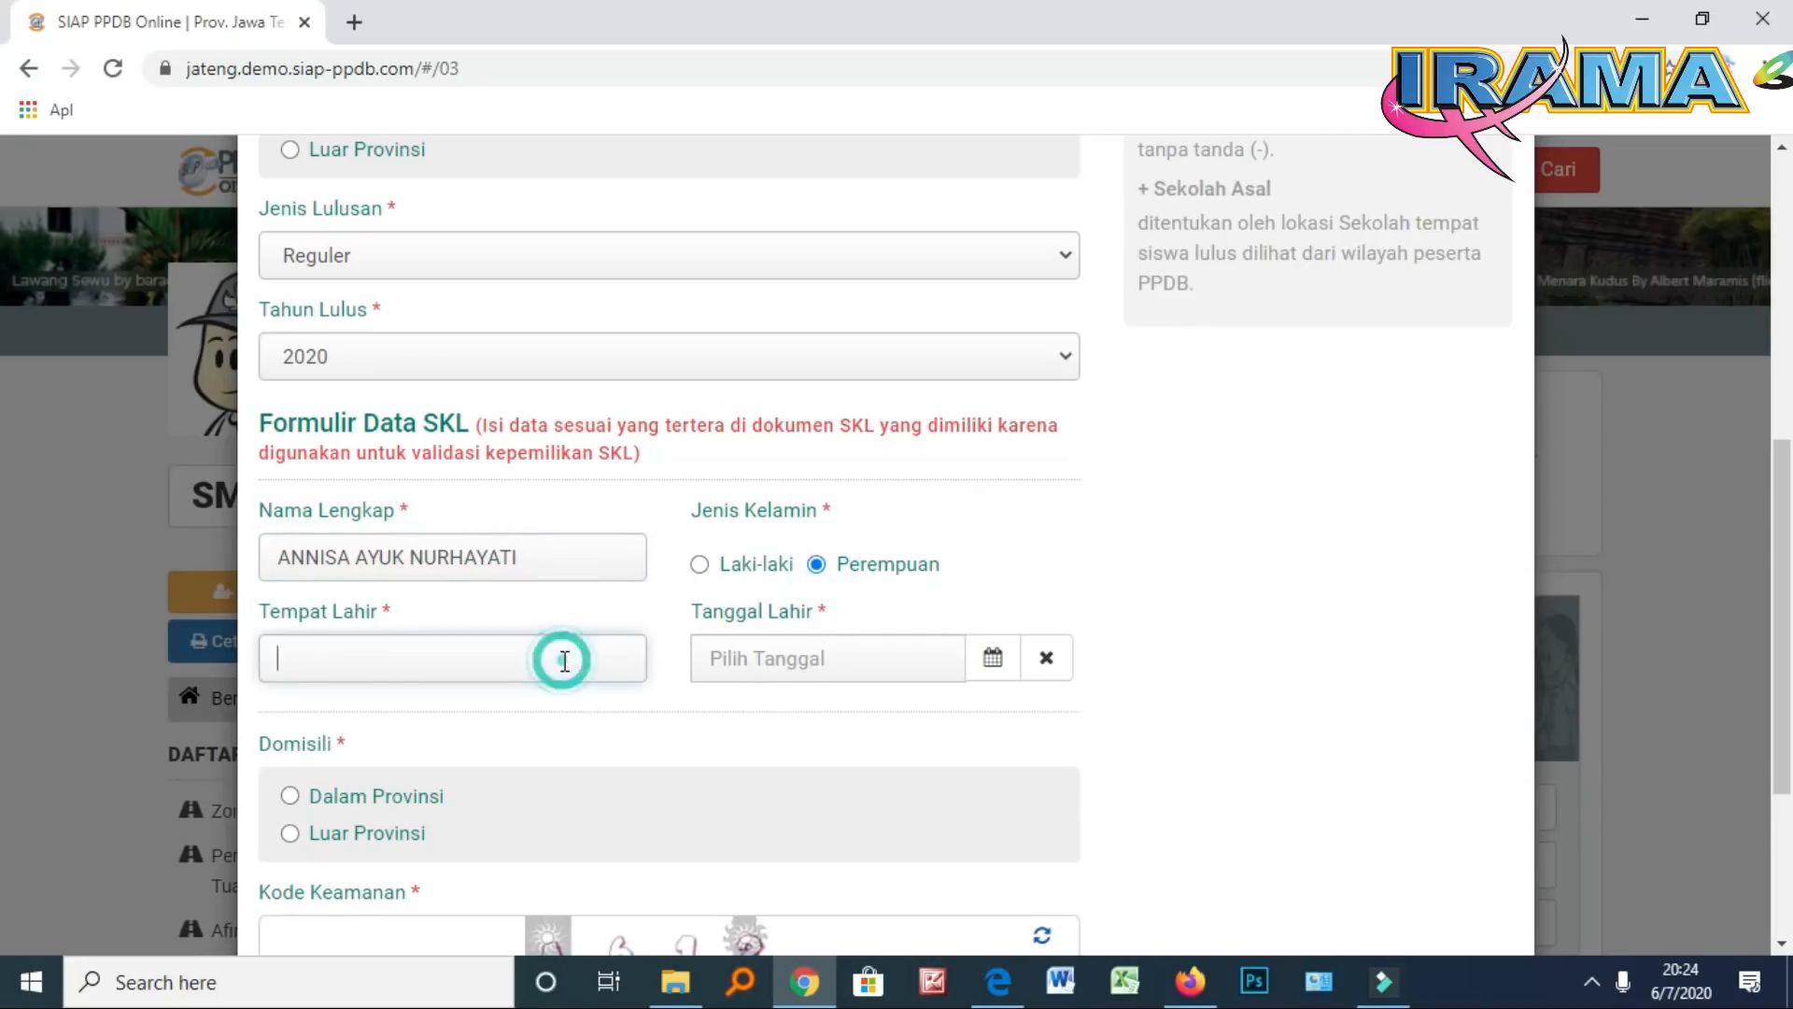
text(SRAGEN)
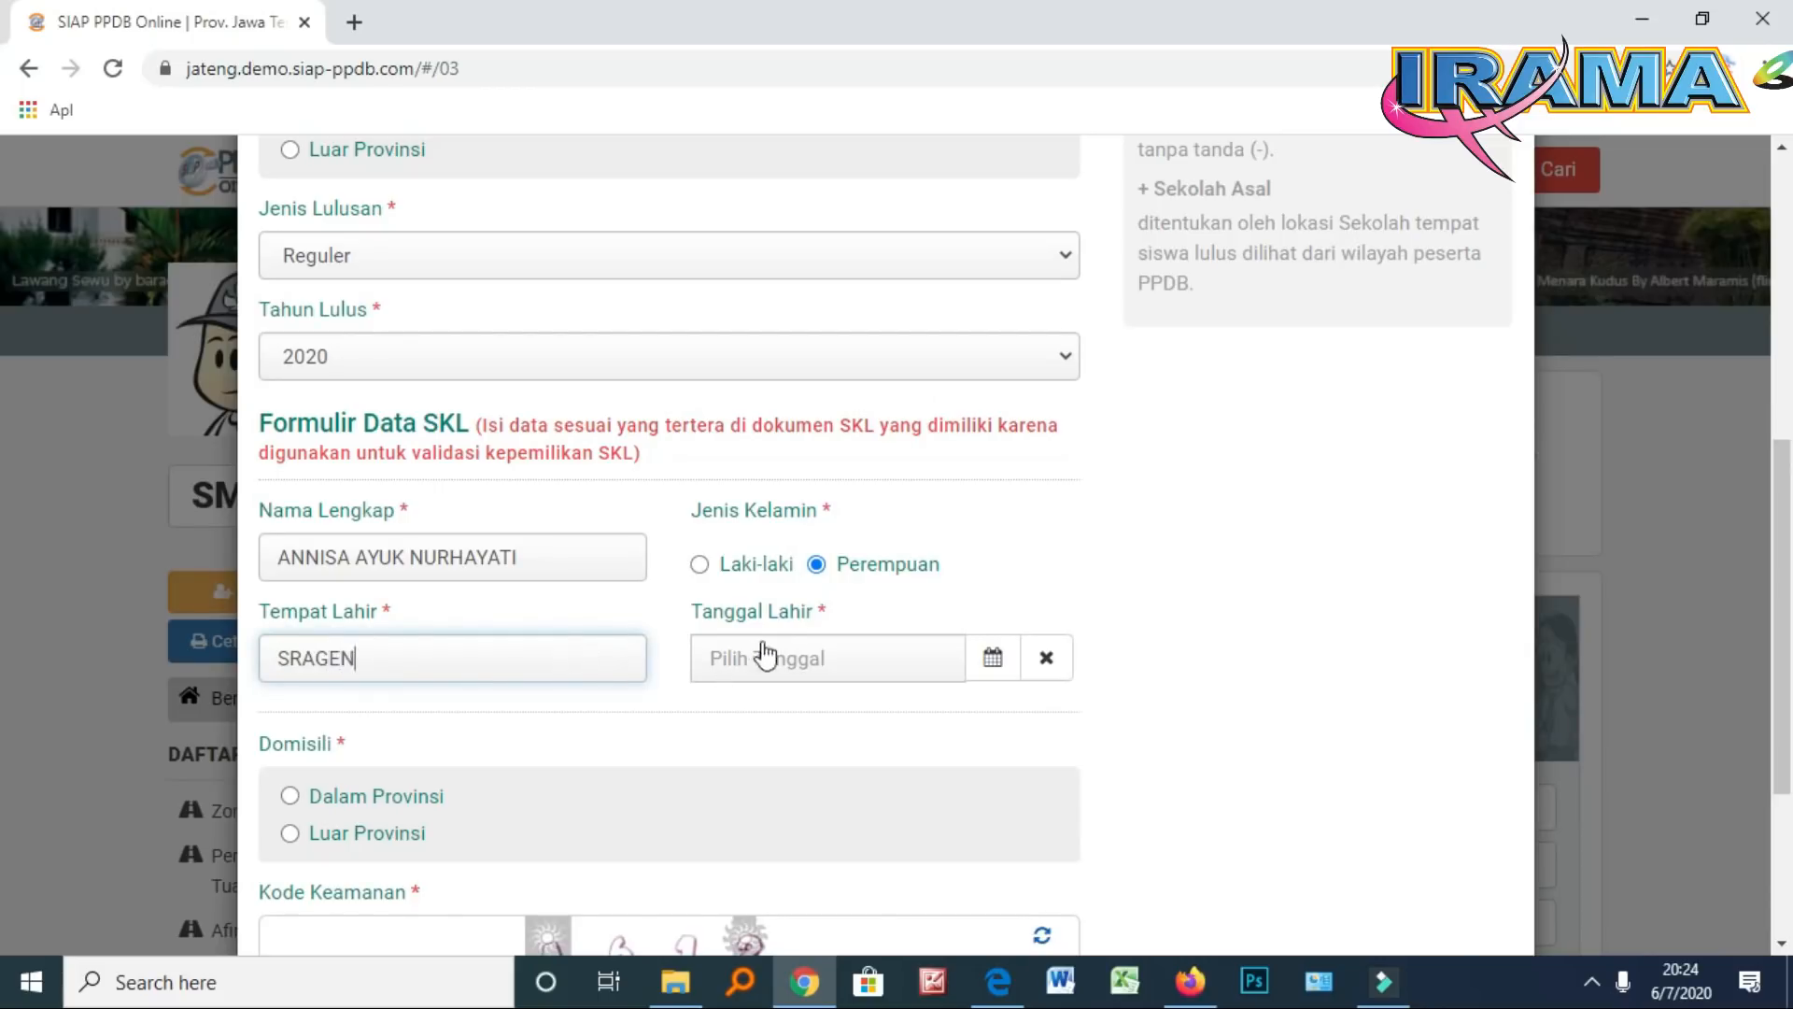
Pick 19 April 2005 as Tanggal Lahir in the calendar
click(999, 661)
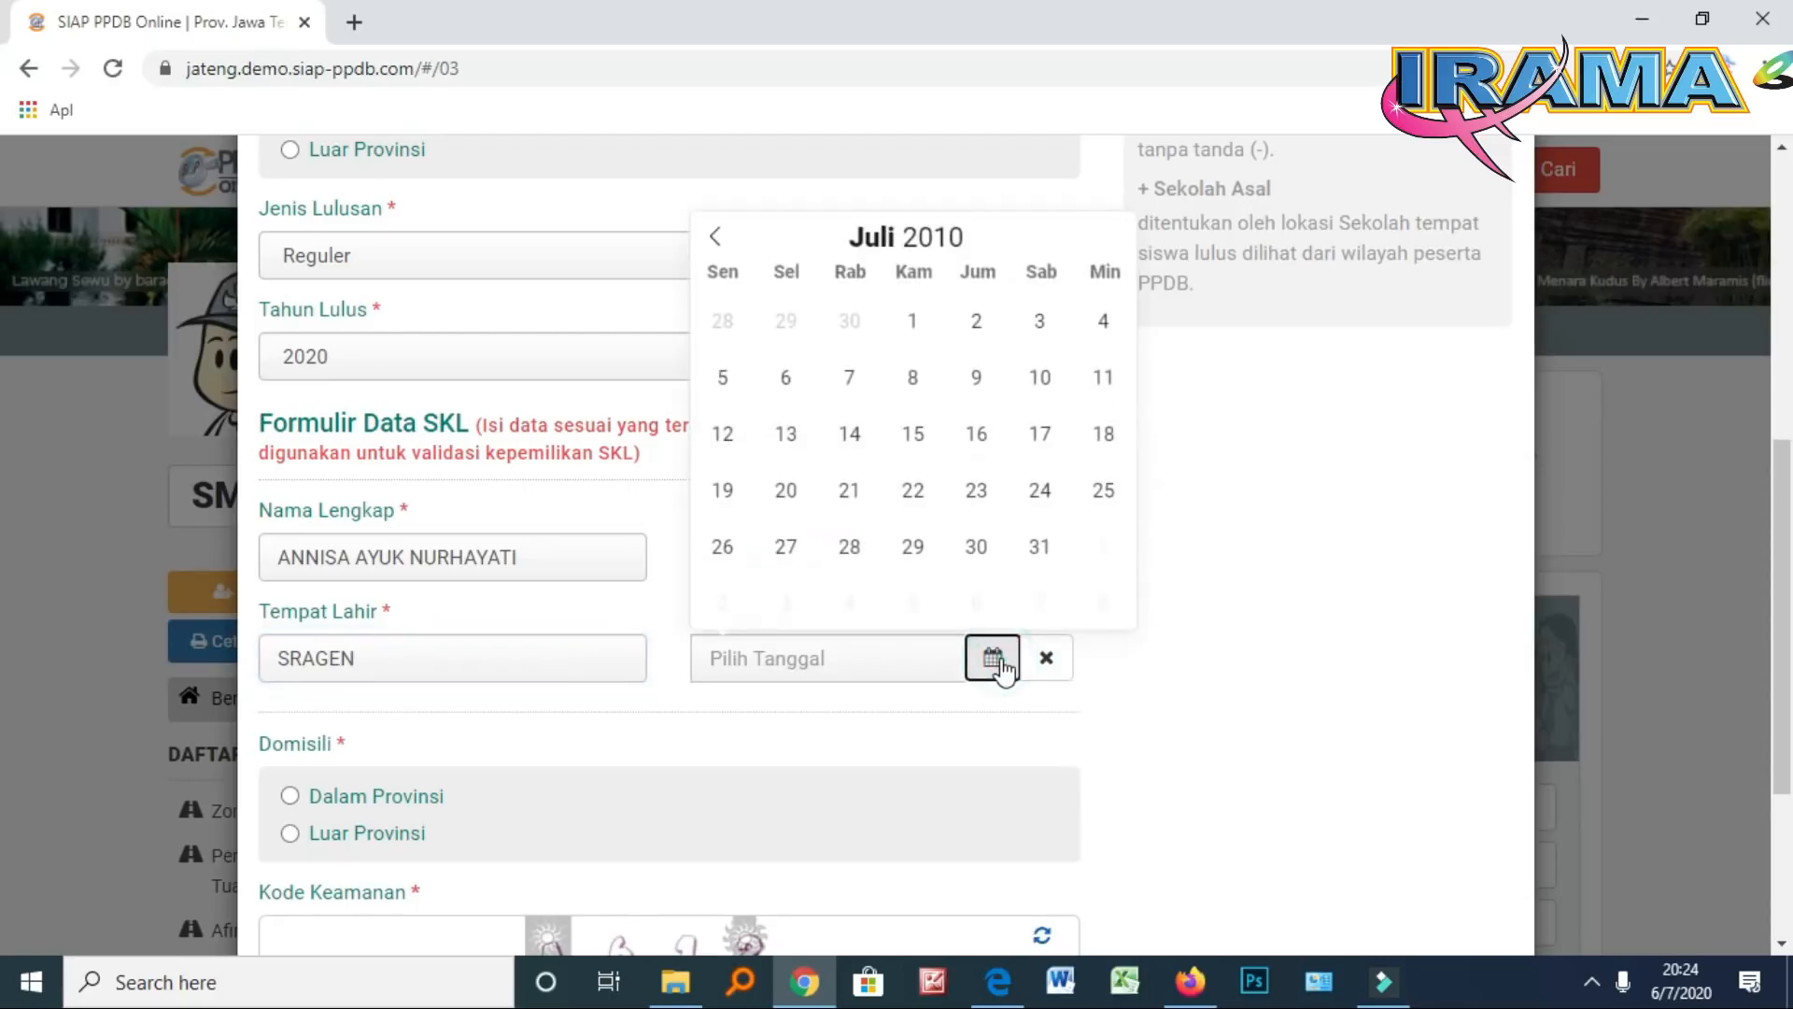
click(717, 241)
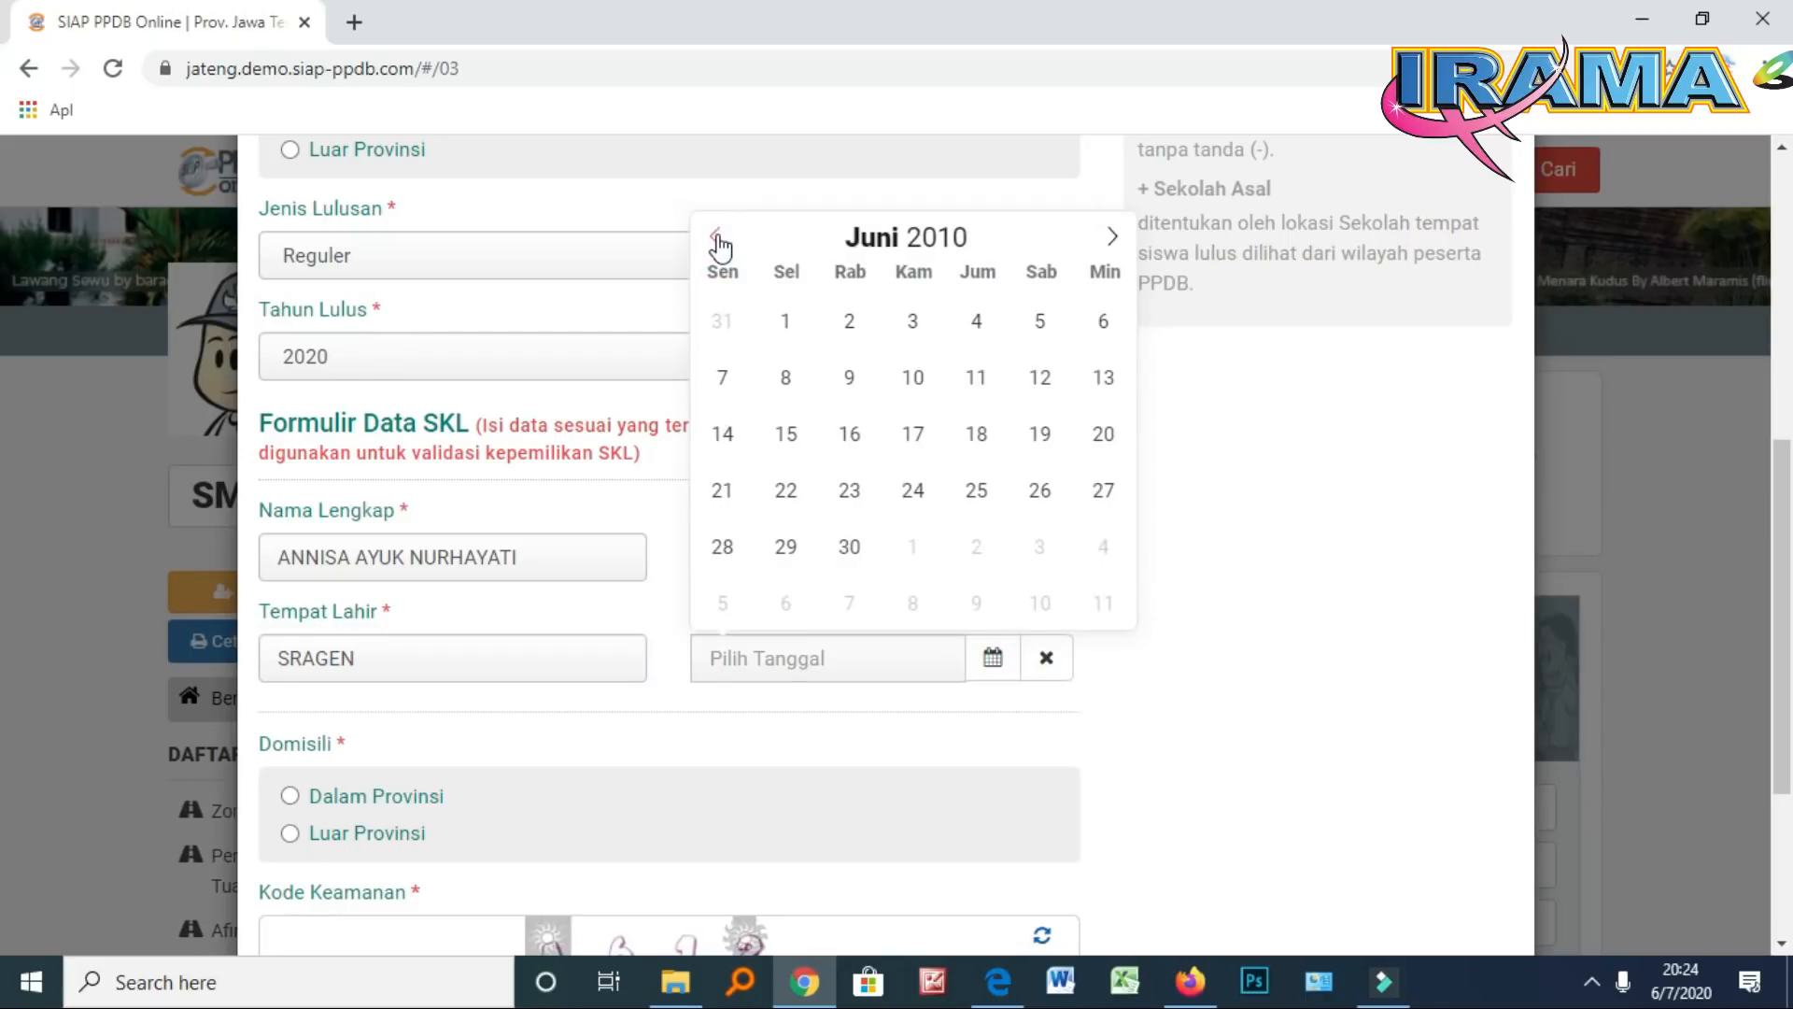
click(717, 241)
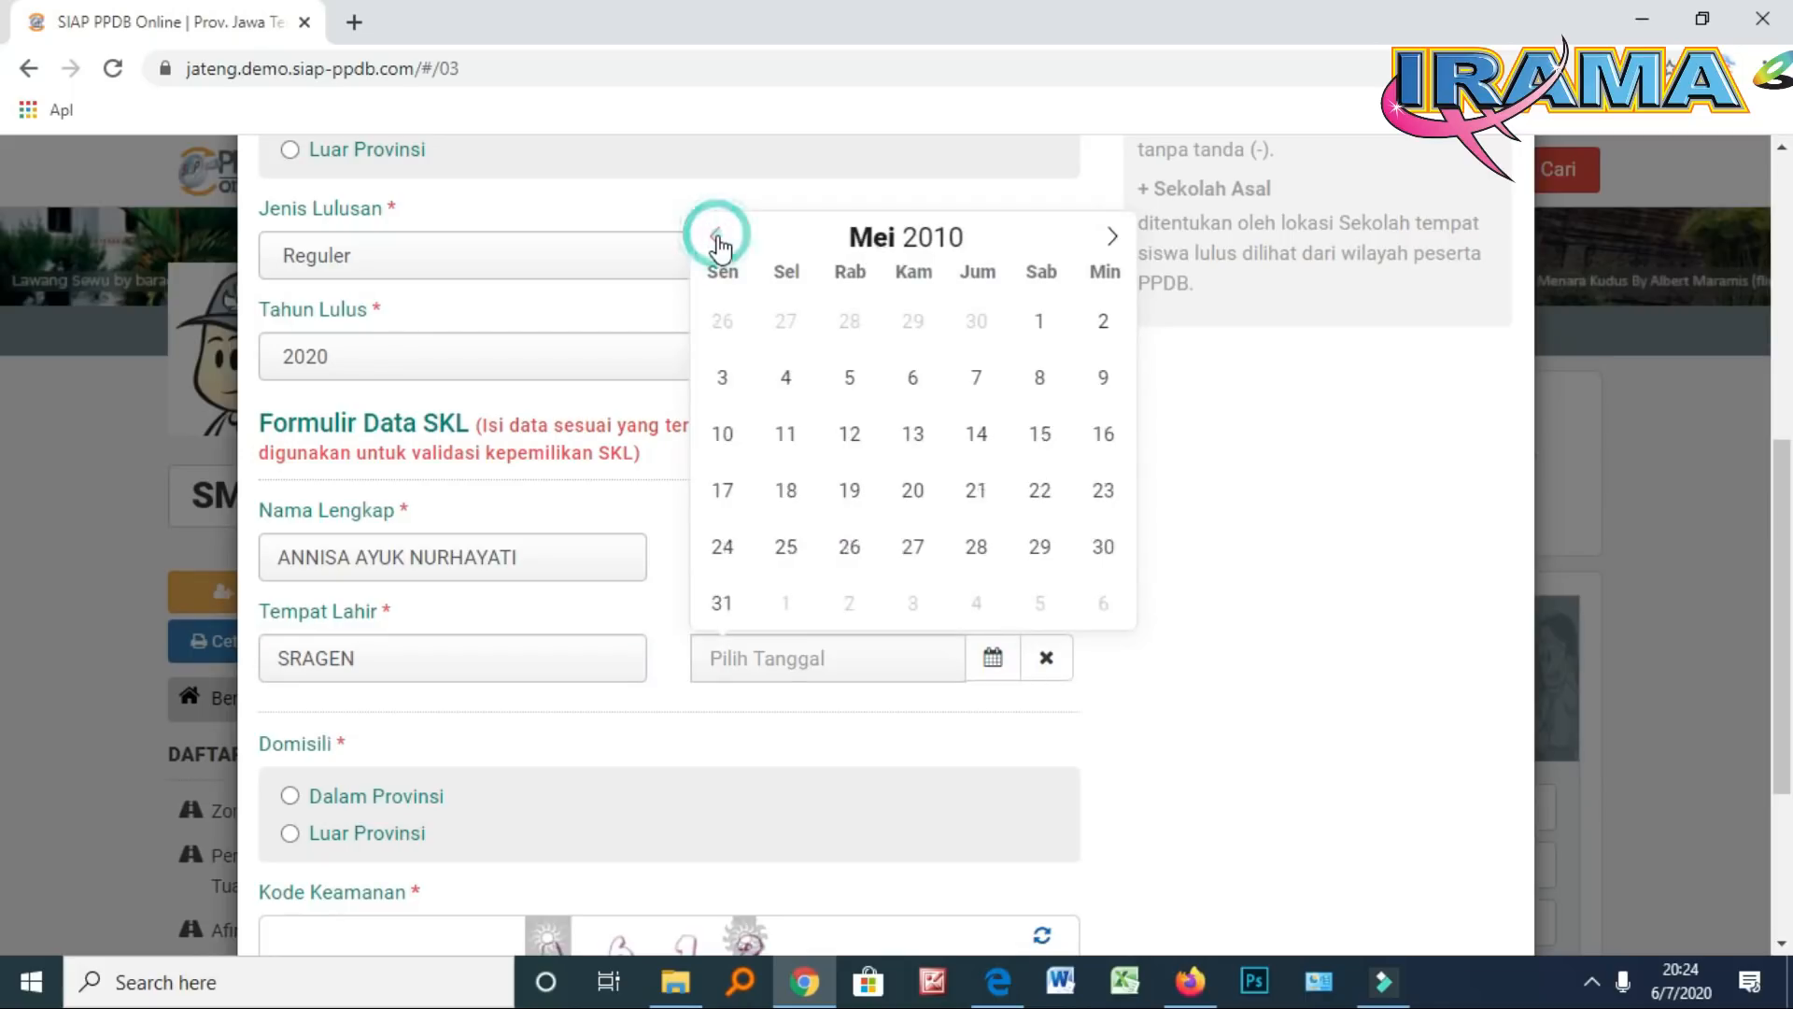
click(717, 241)
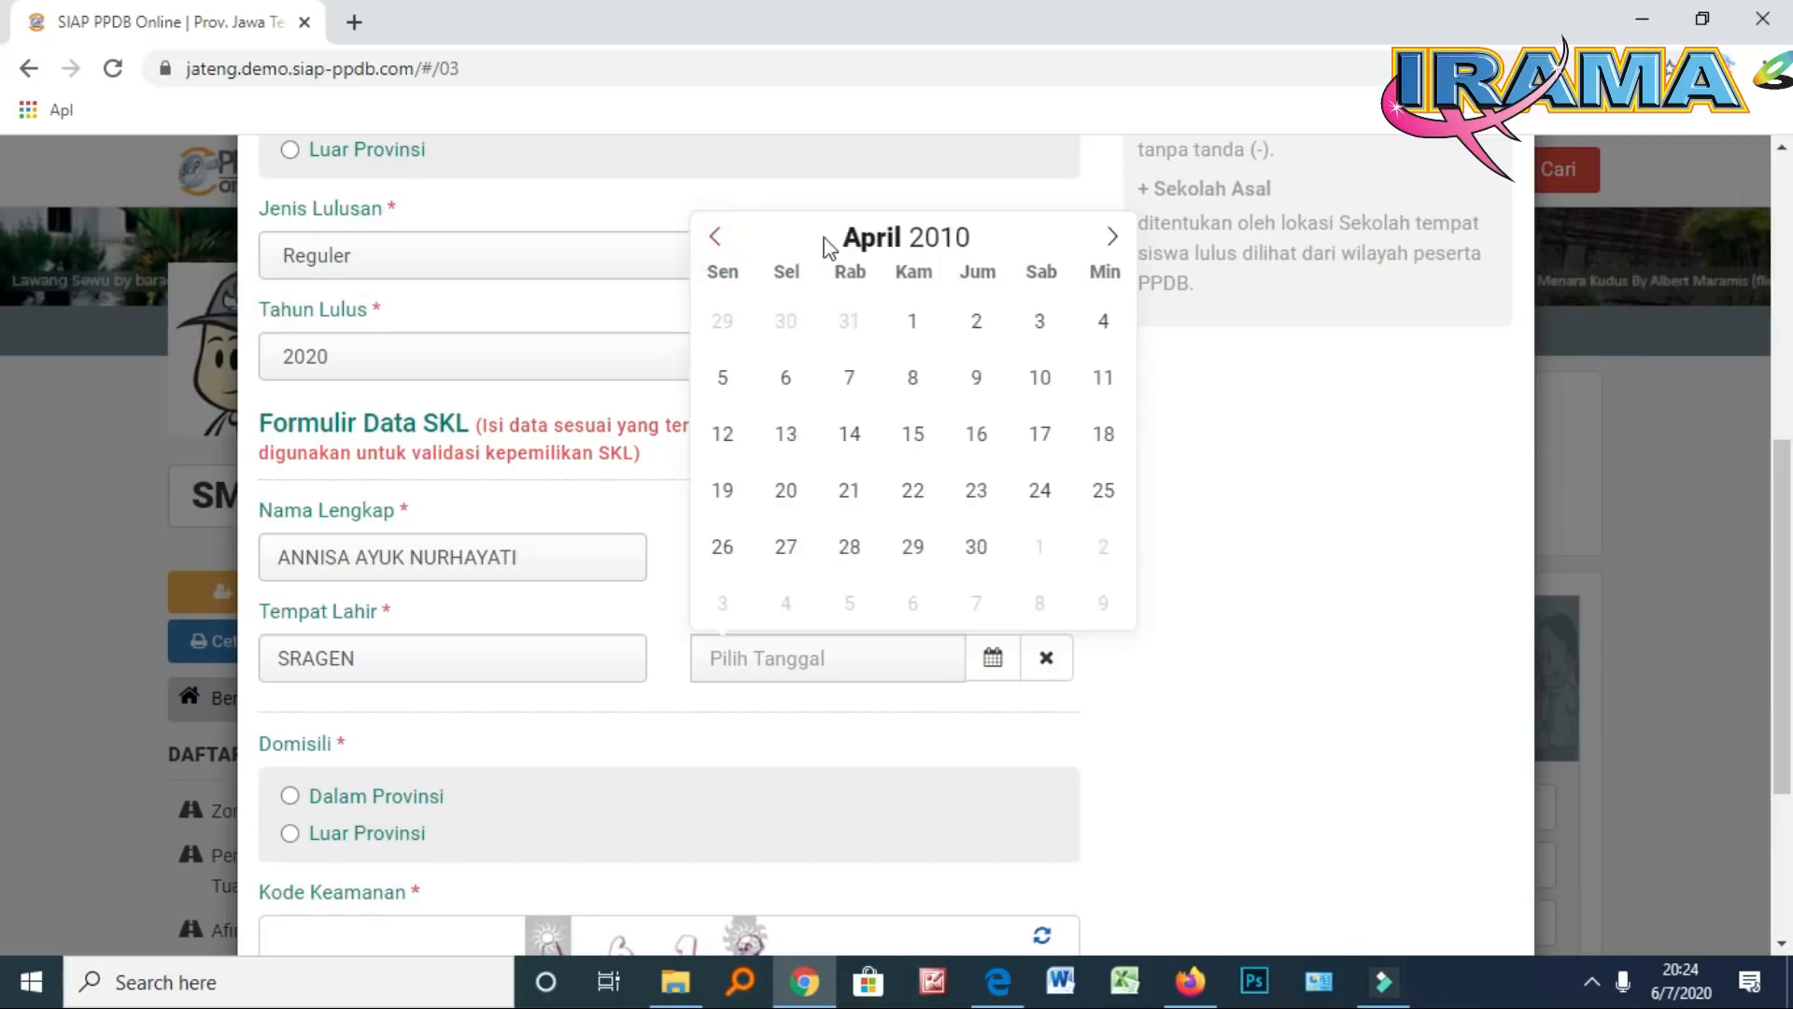
click(984, 244)
double_click(983, 244)
click(984, 243)
click(983, 244)
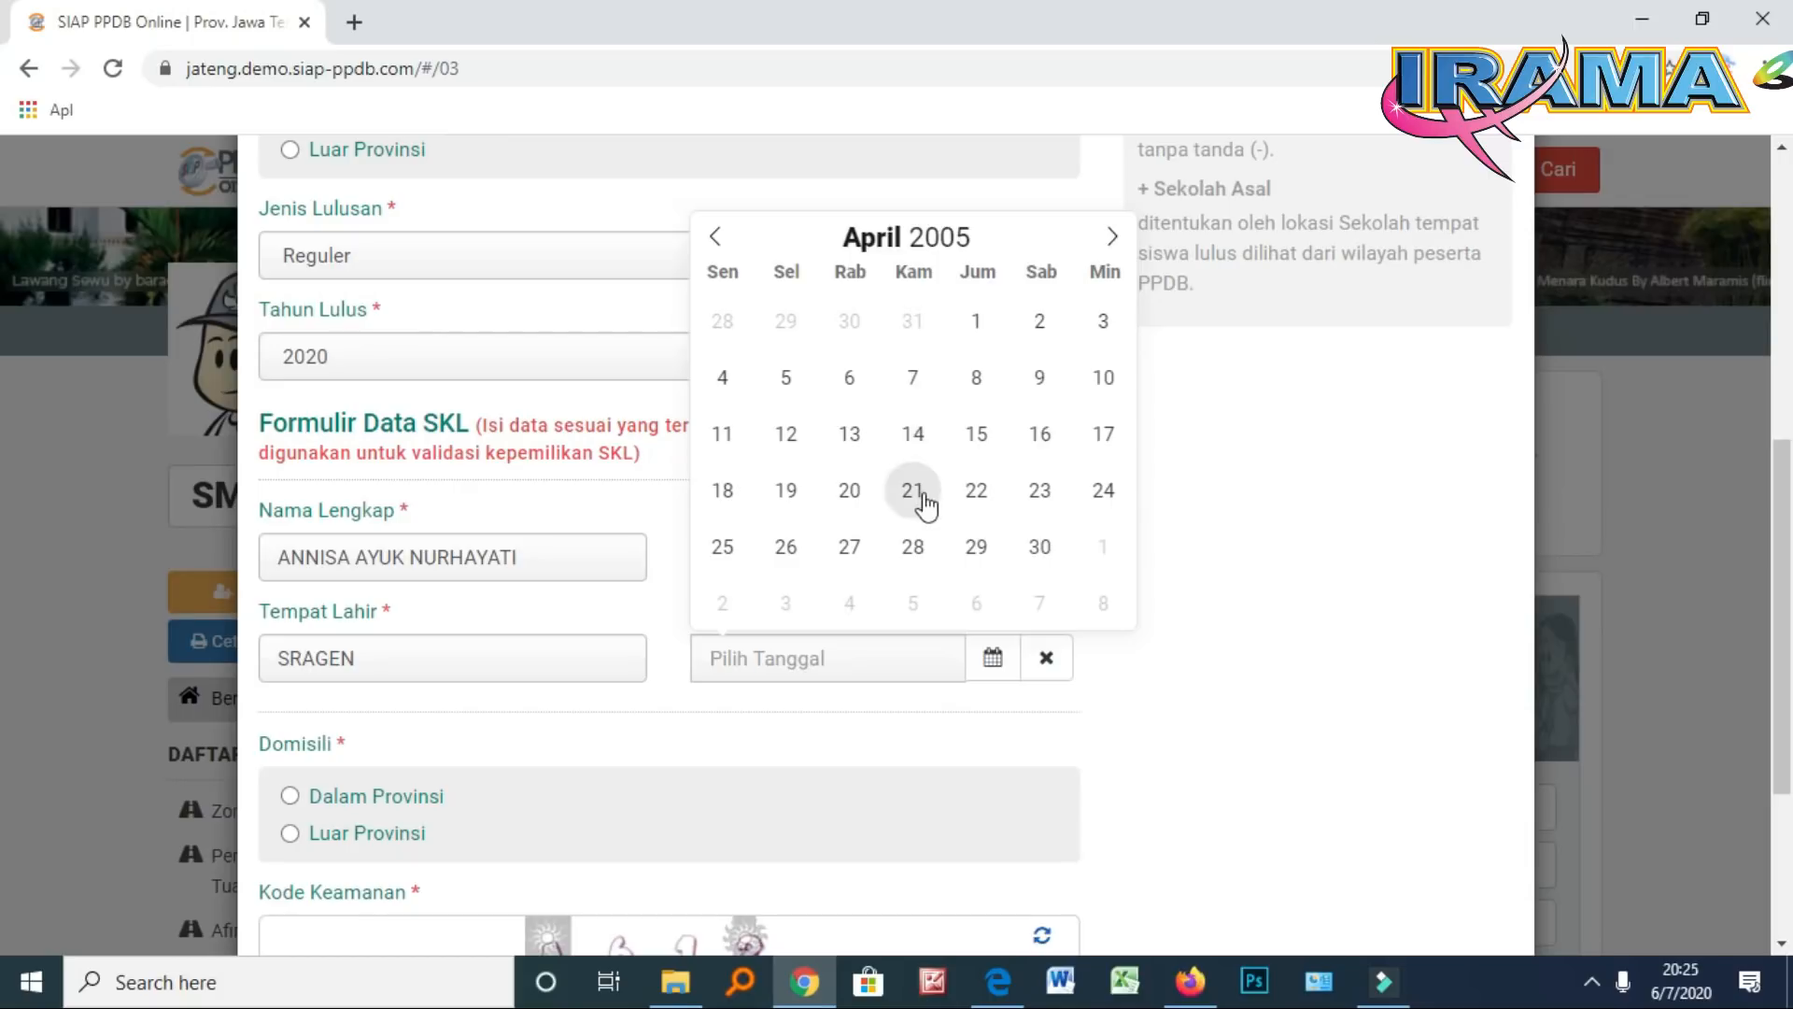
click(793, 500)
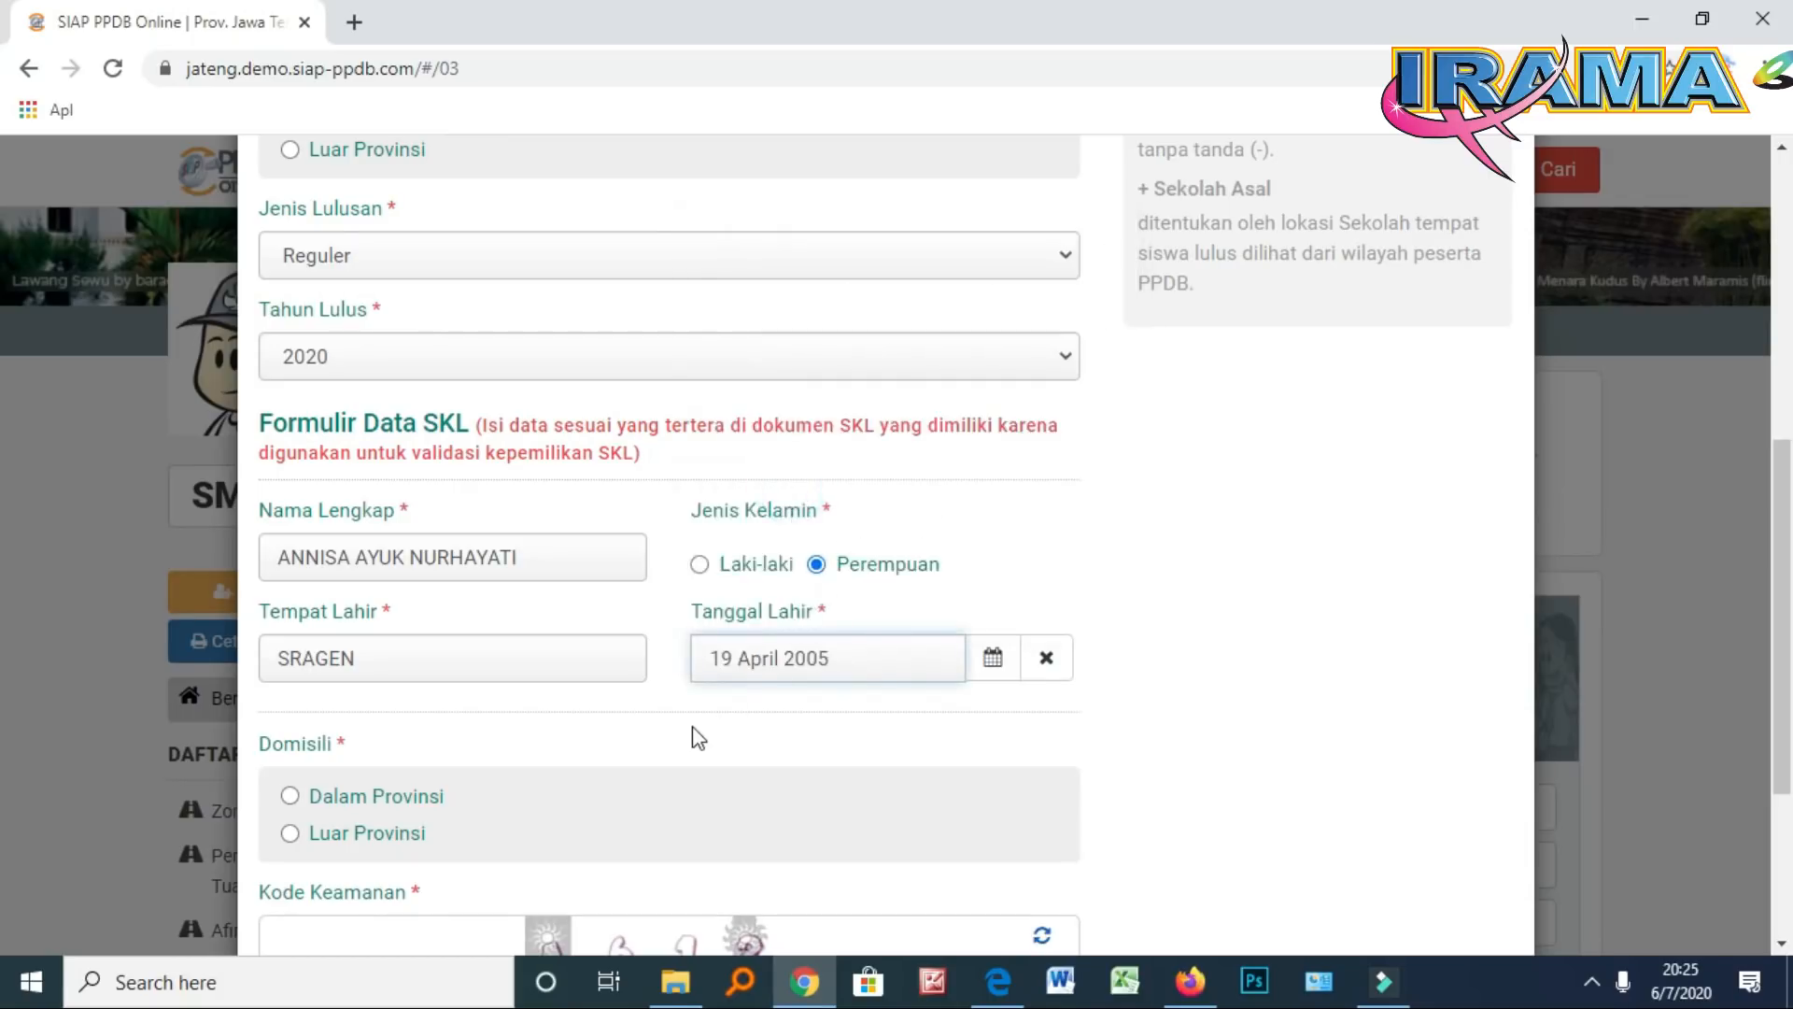
Set Domisili to Dalam Provinsi and enter the student's NIK
scroll(719, 724, down, 3)
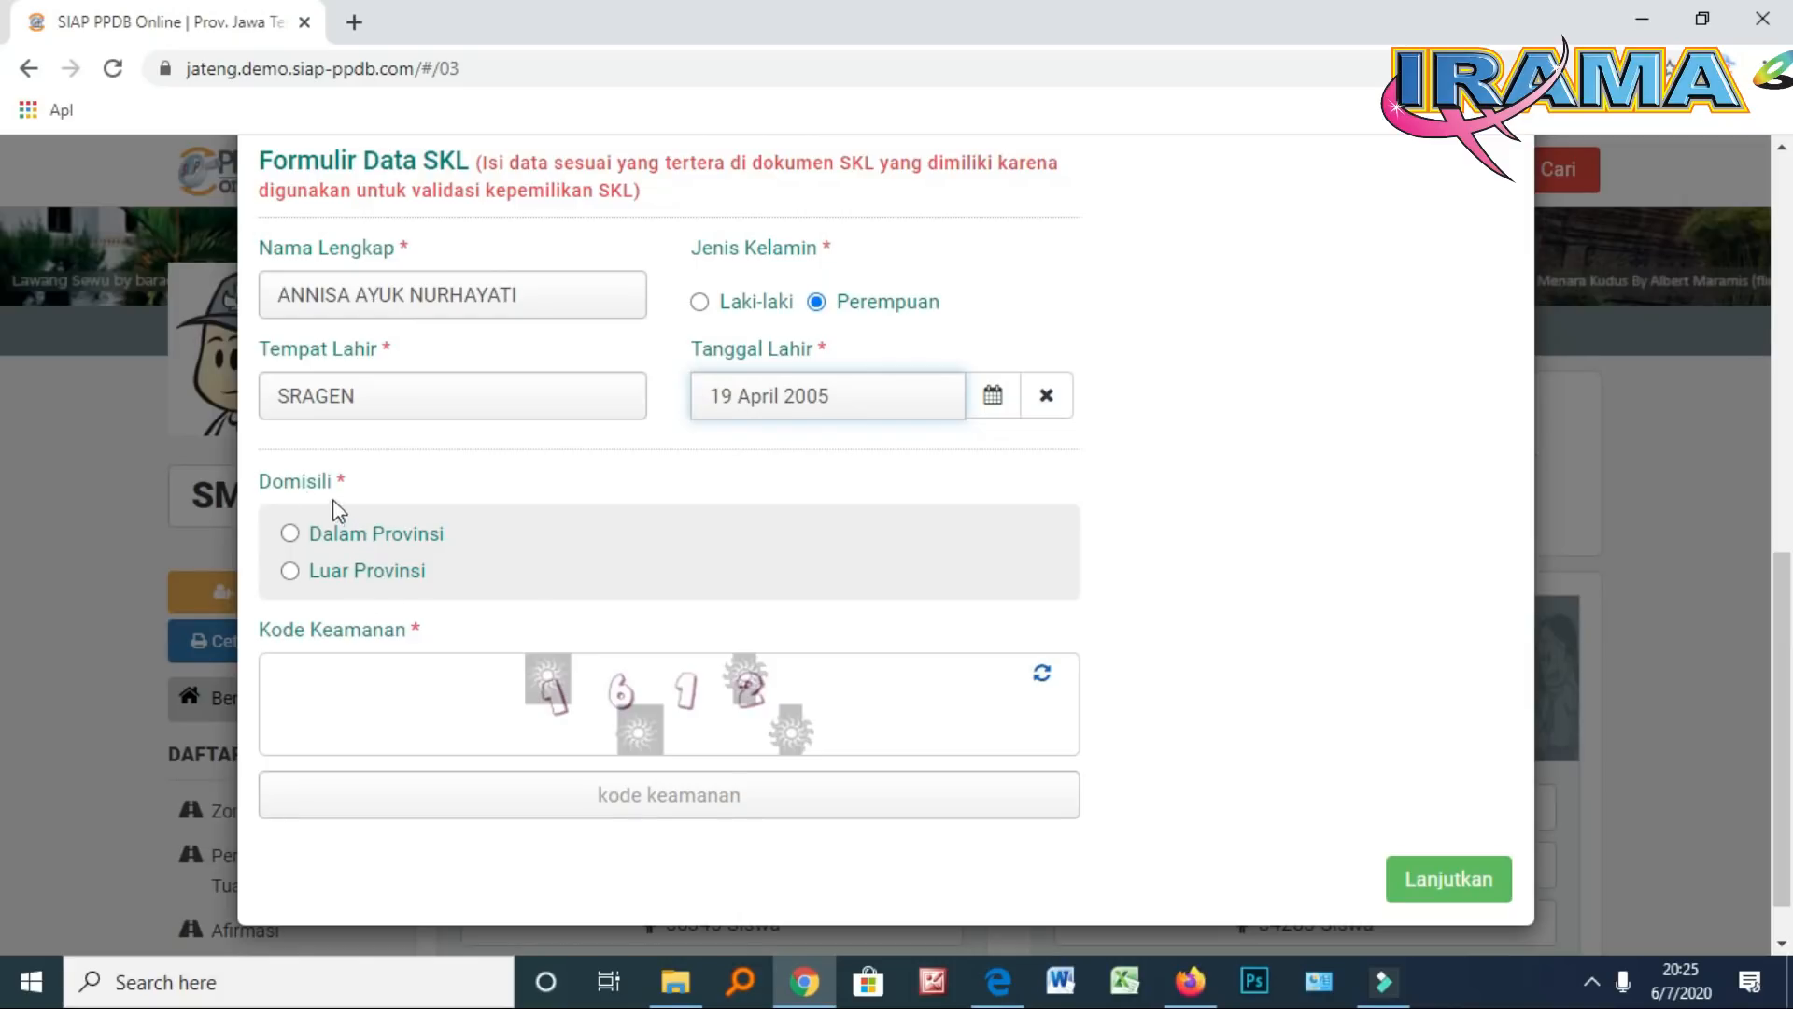
scroll(334, 498, down, 1)
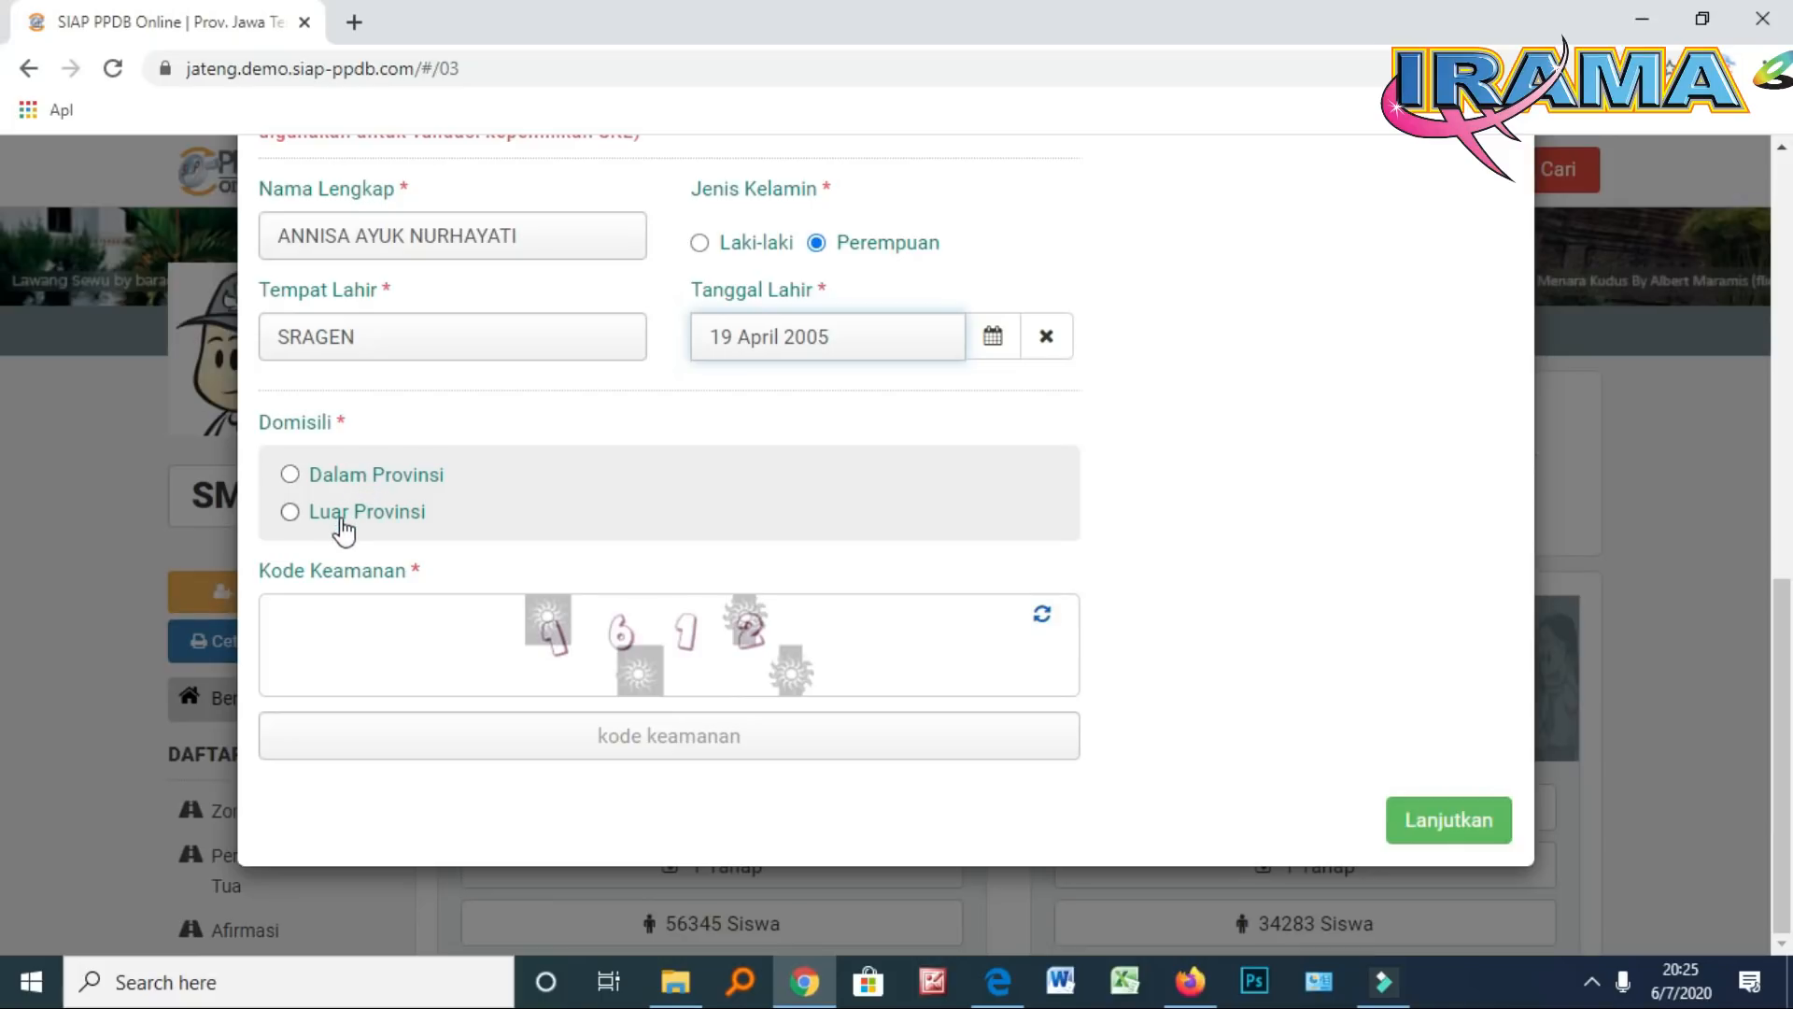
click(291, 474)
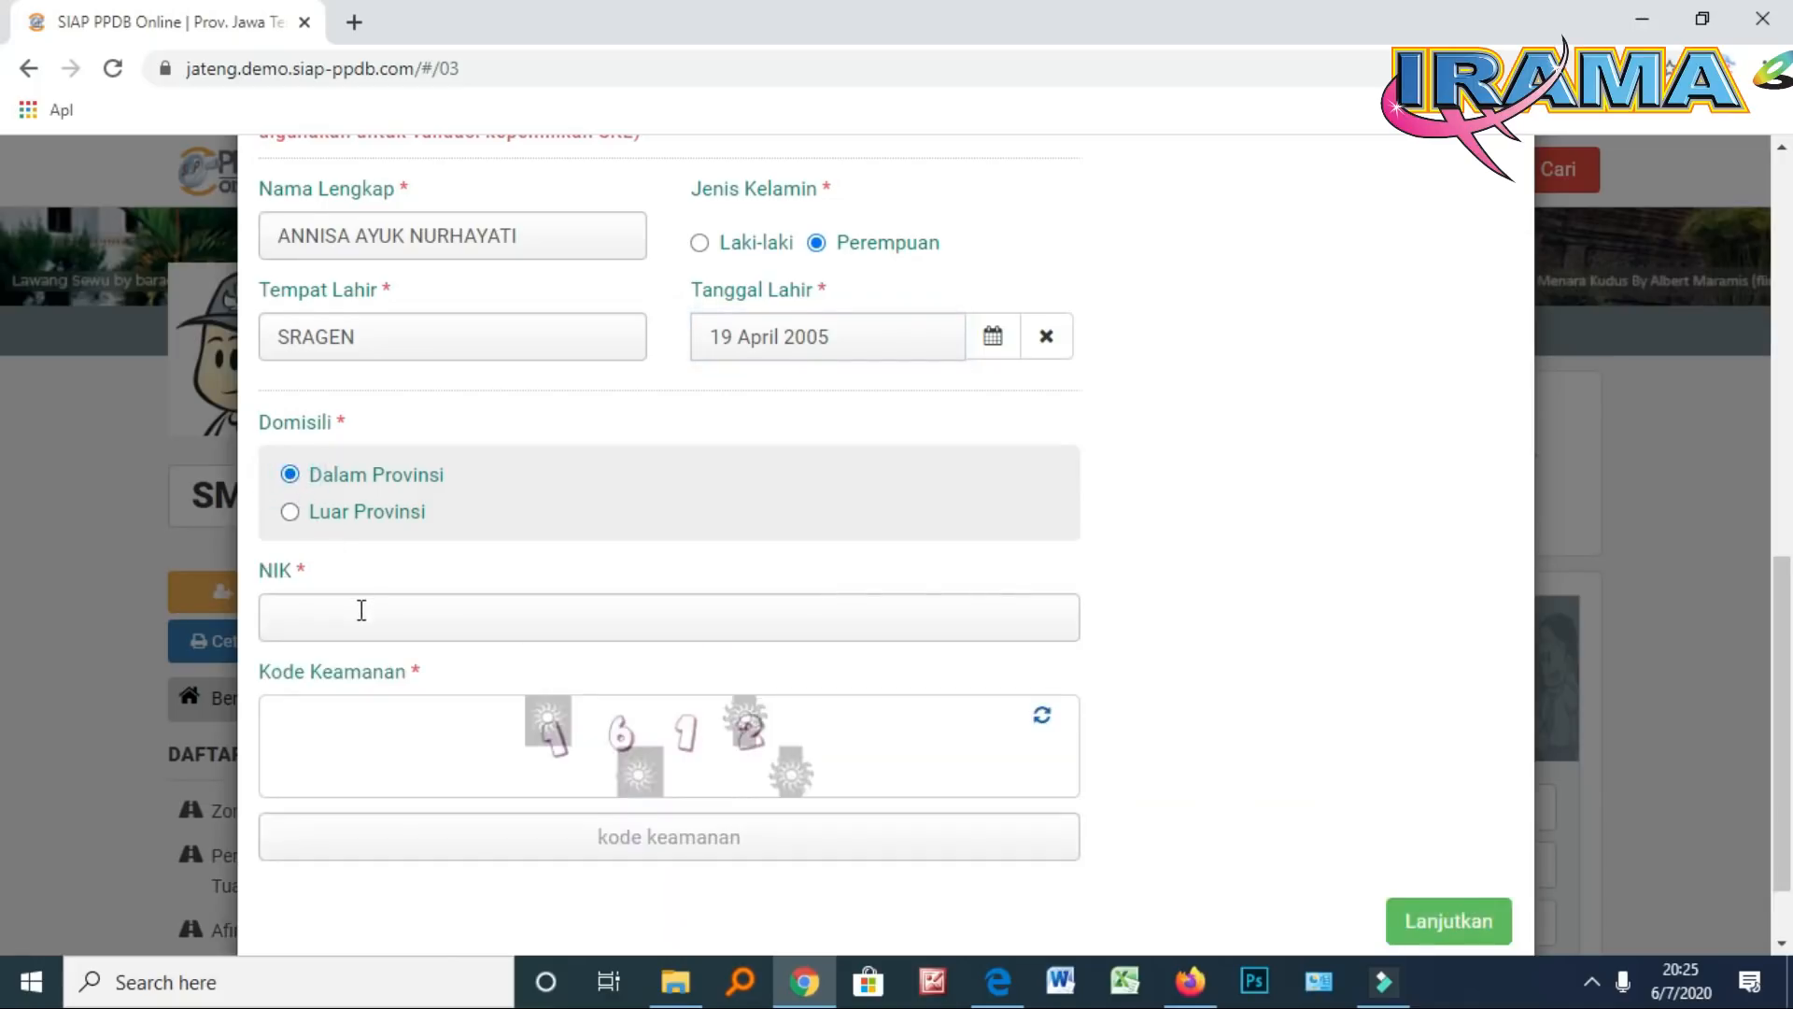
scroll(360, 598, down, 1)
click(332, 504)
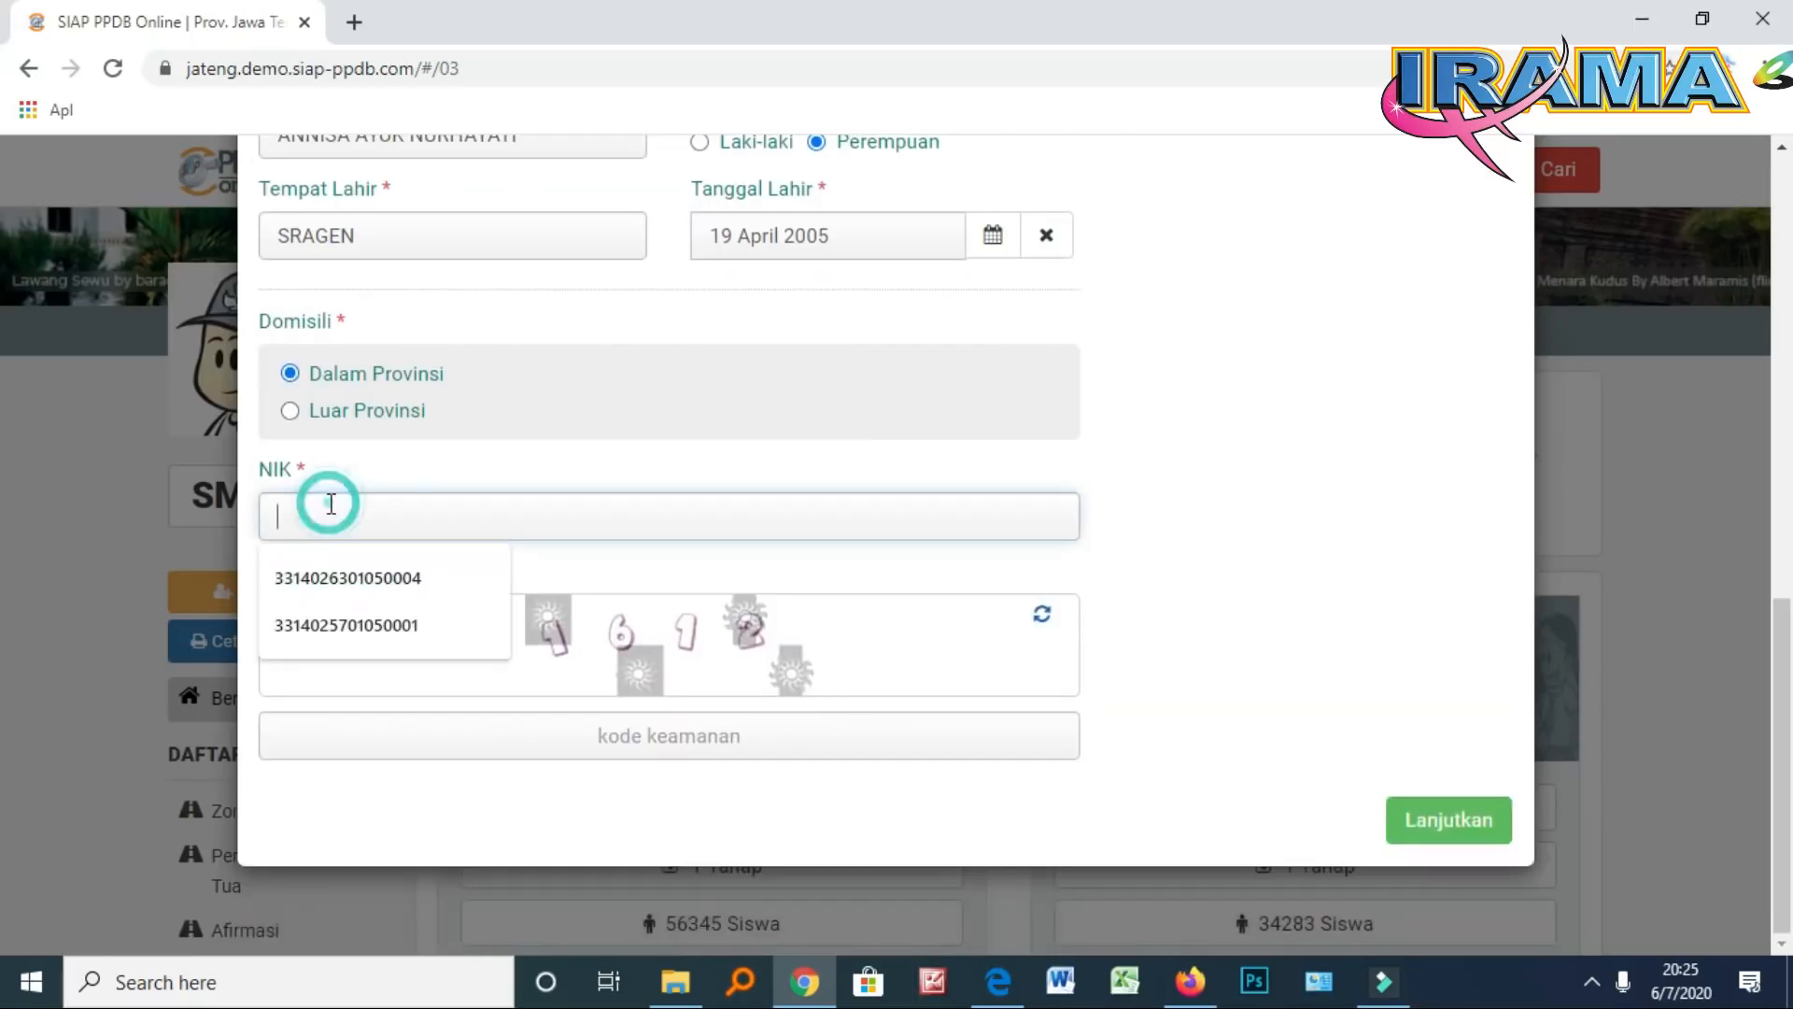
click(332, 502)
click(457, 464)
click(383, 519)
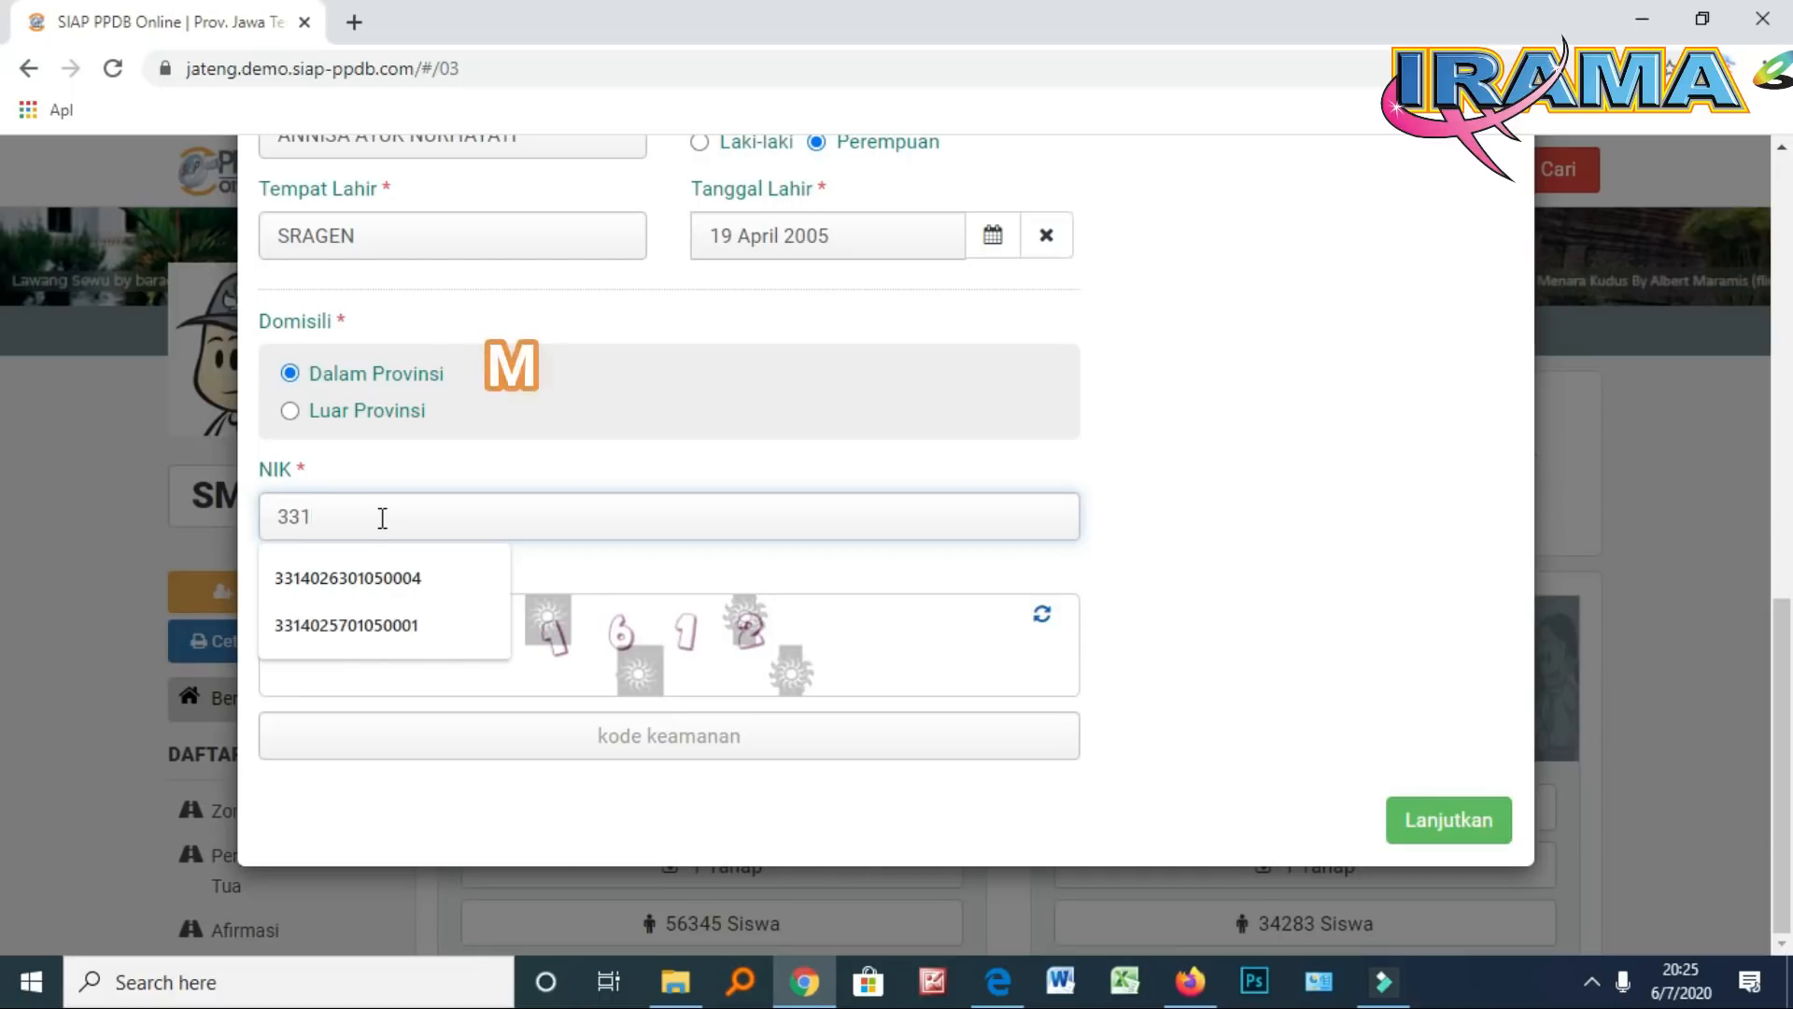
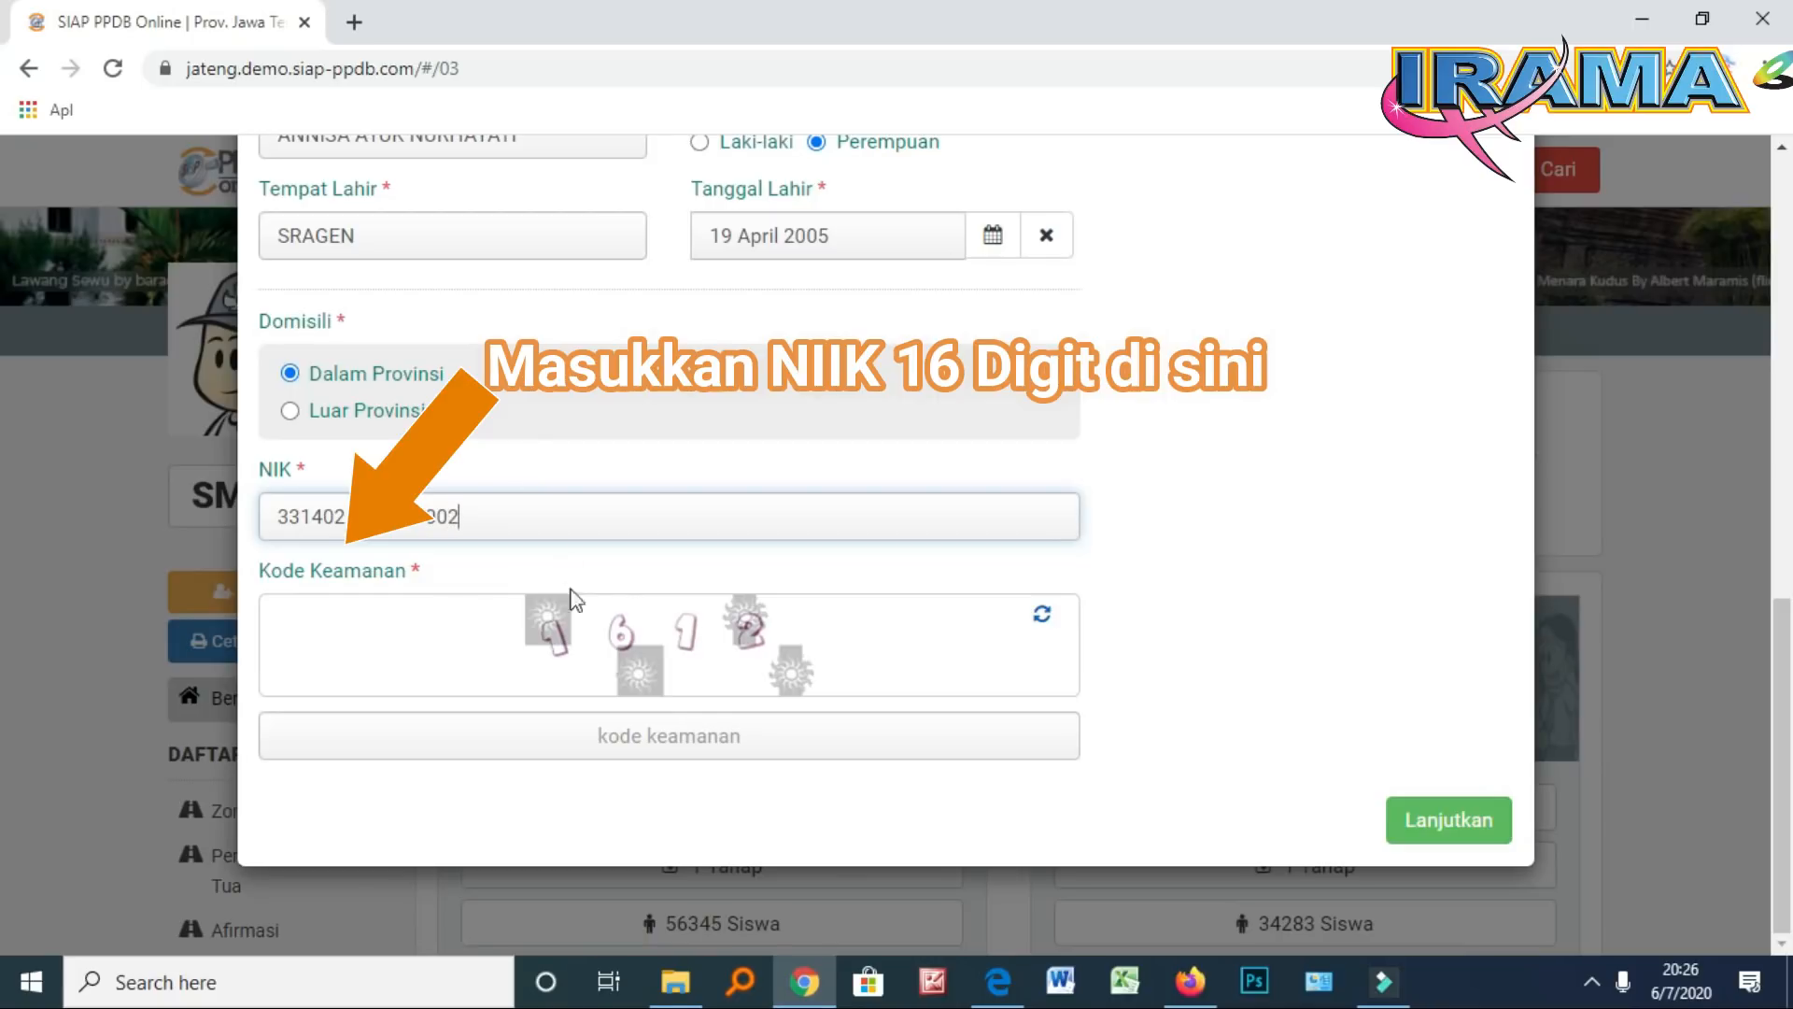
Enter a refreshed security code and submit the form with Lanjutkan
click(693, 736)
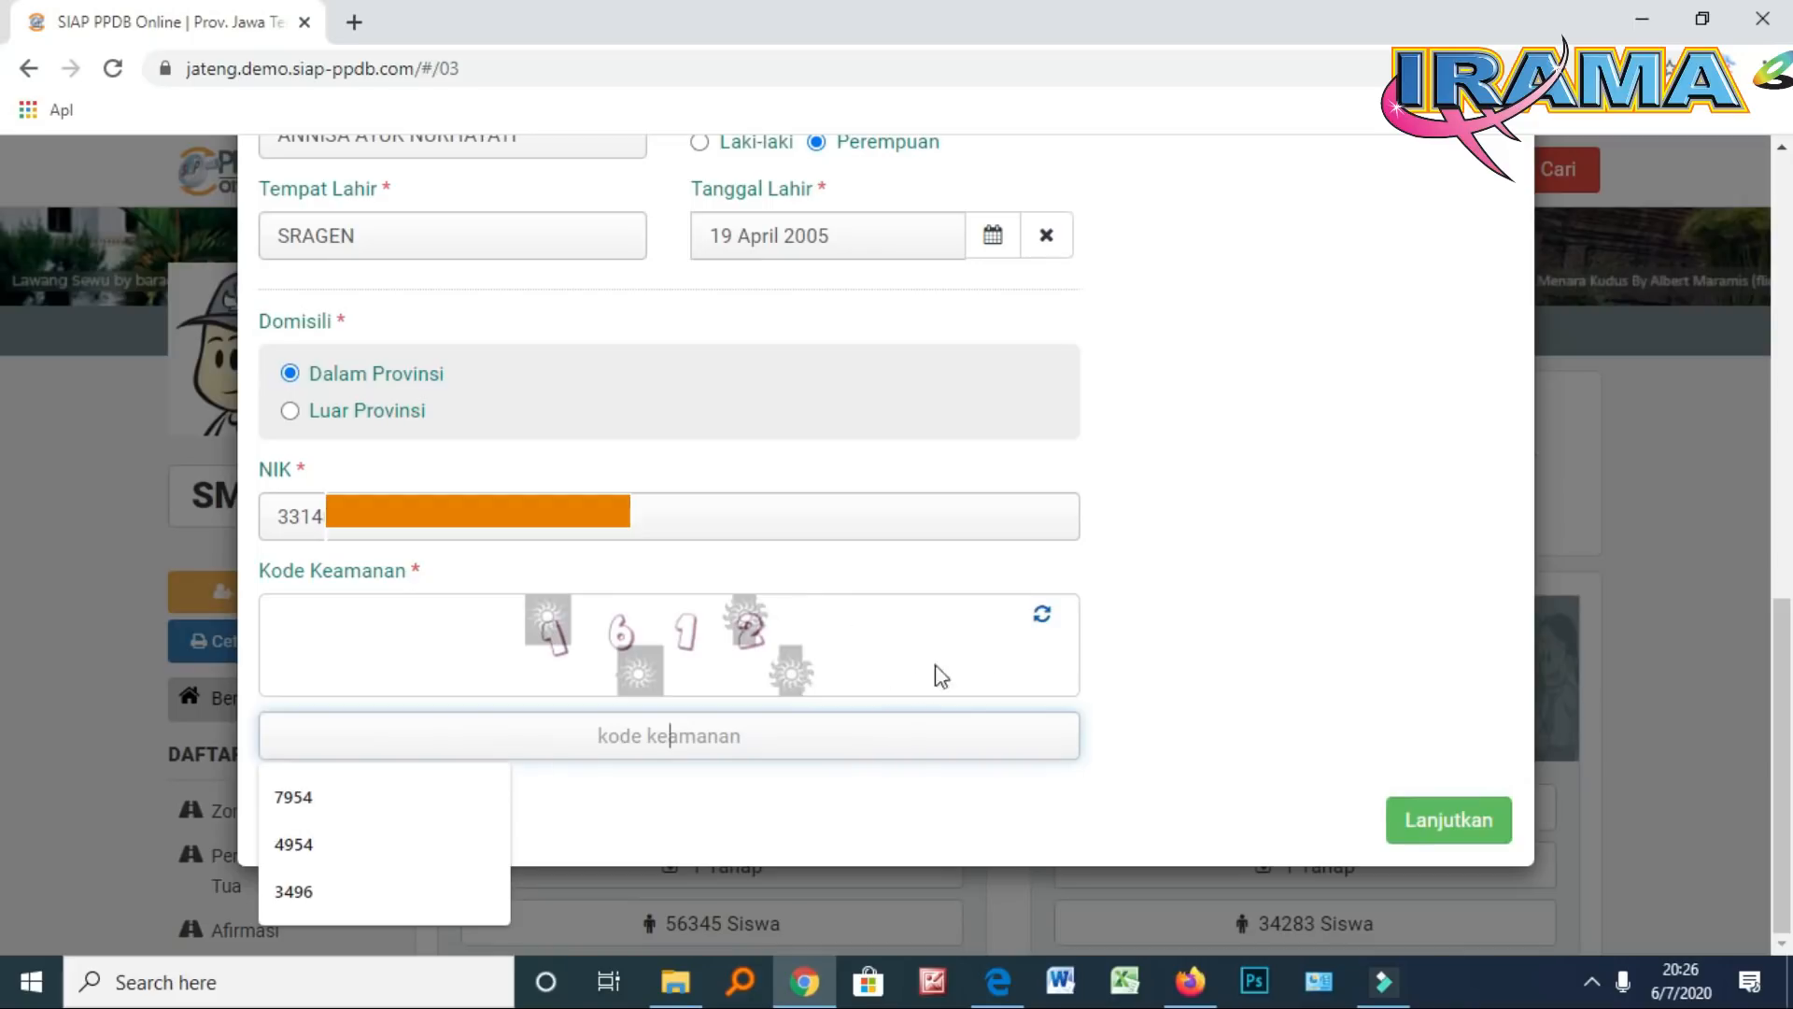
click(1043, 616)
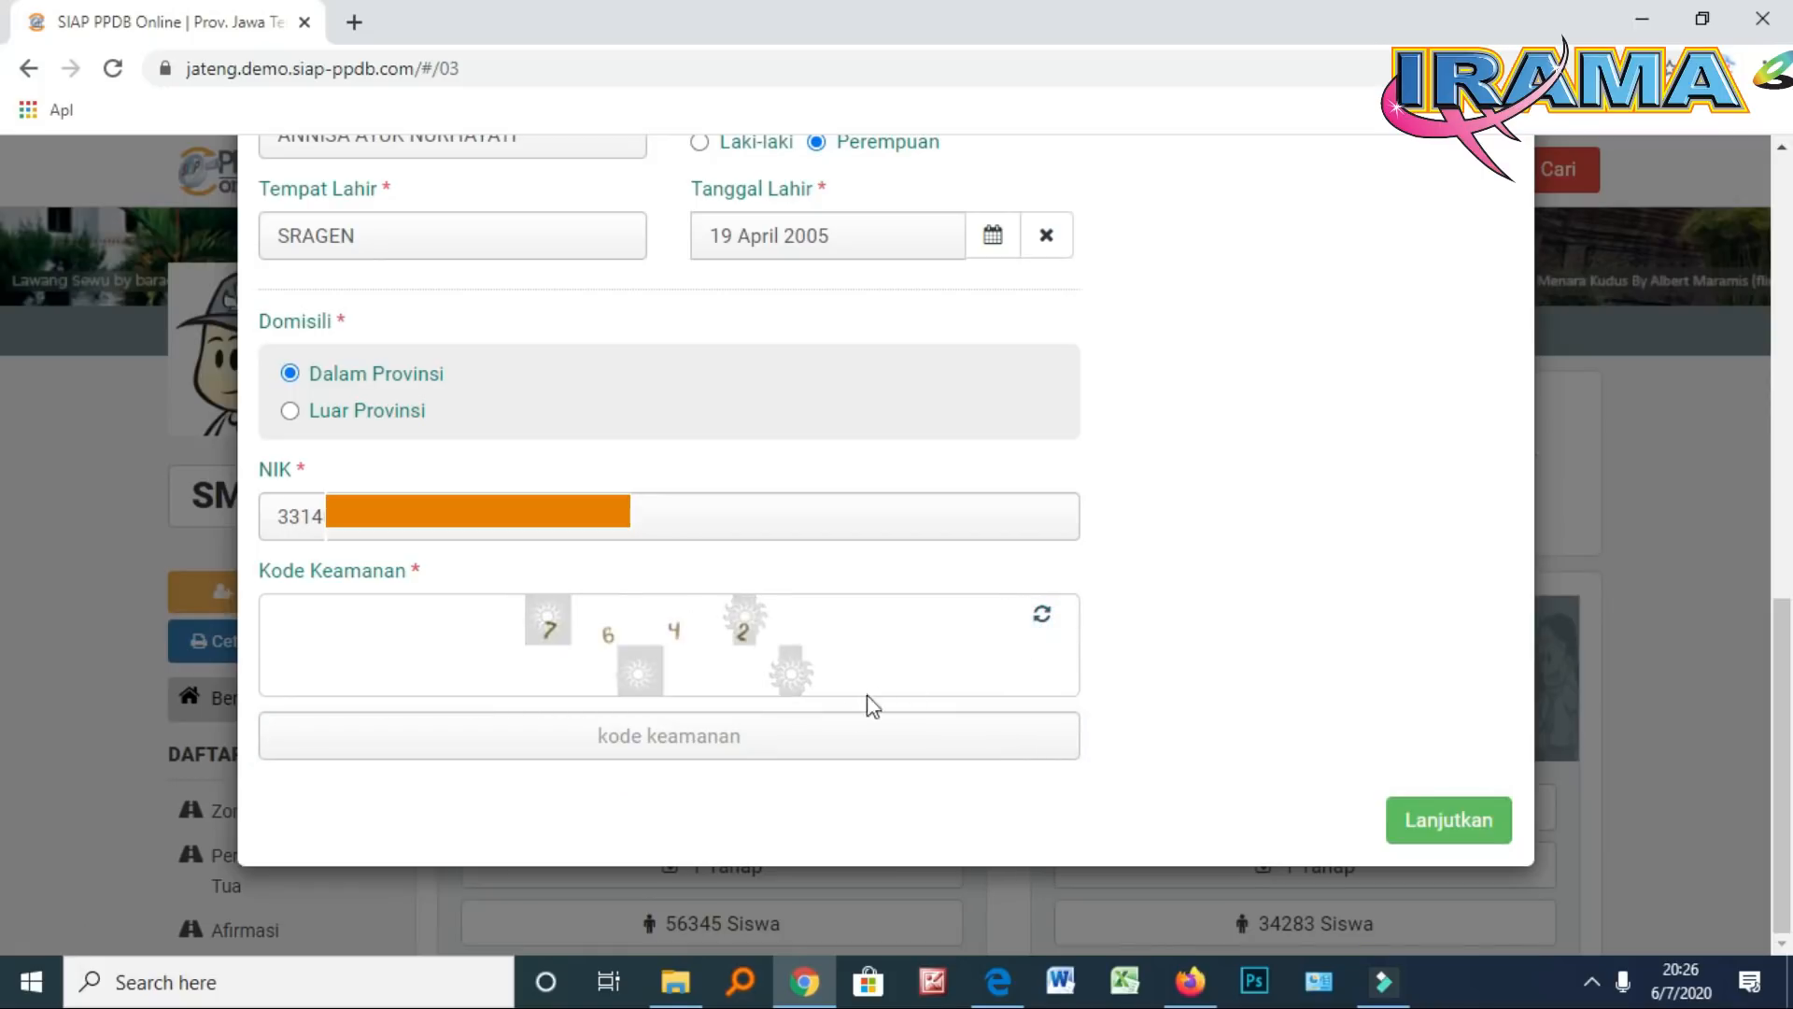
click(730, 744)
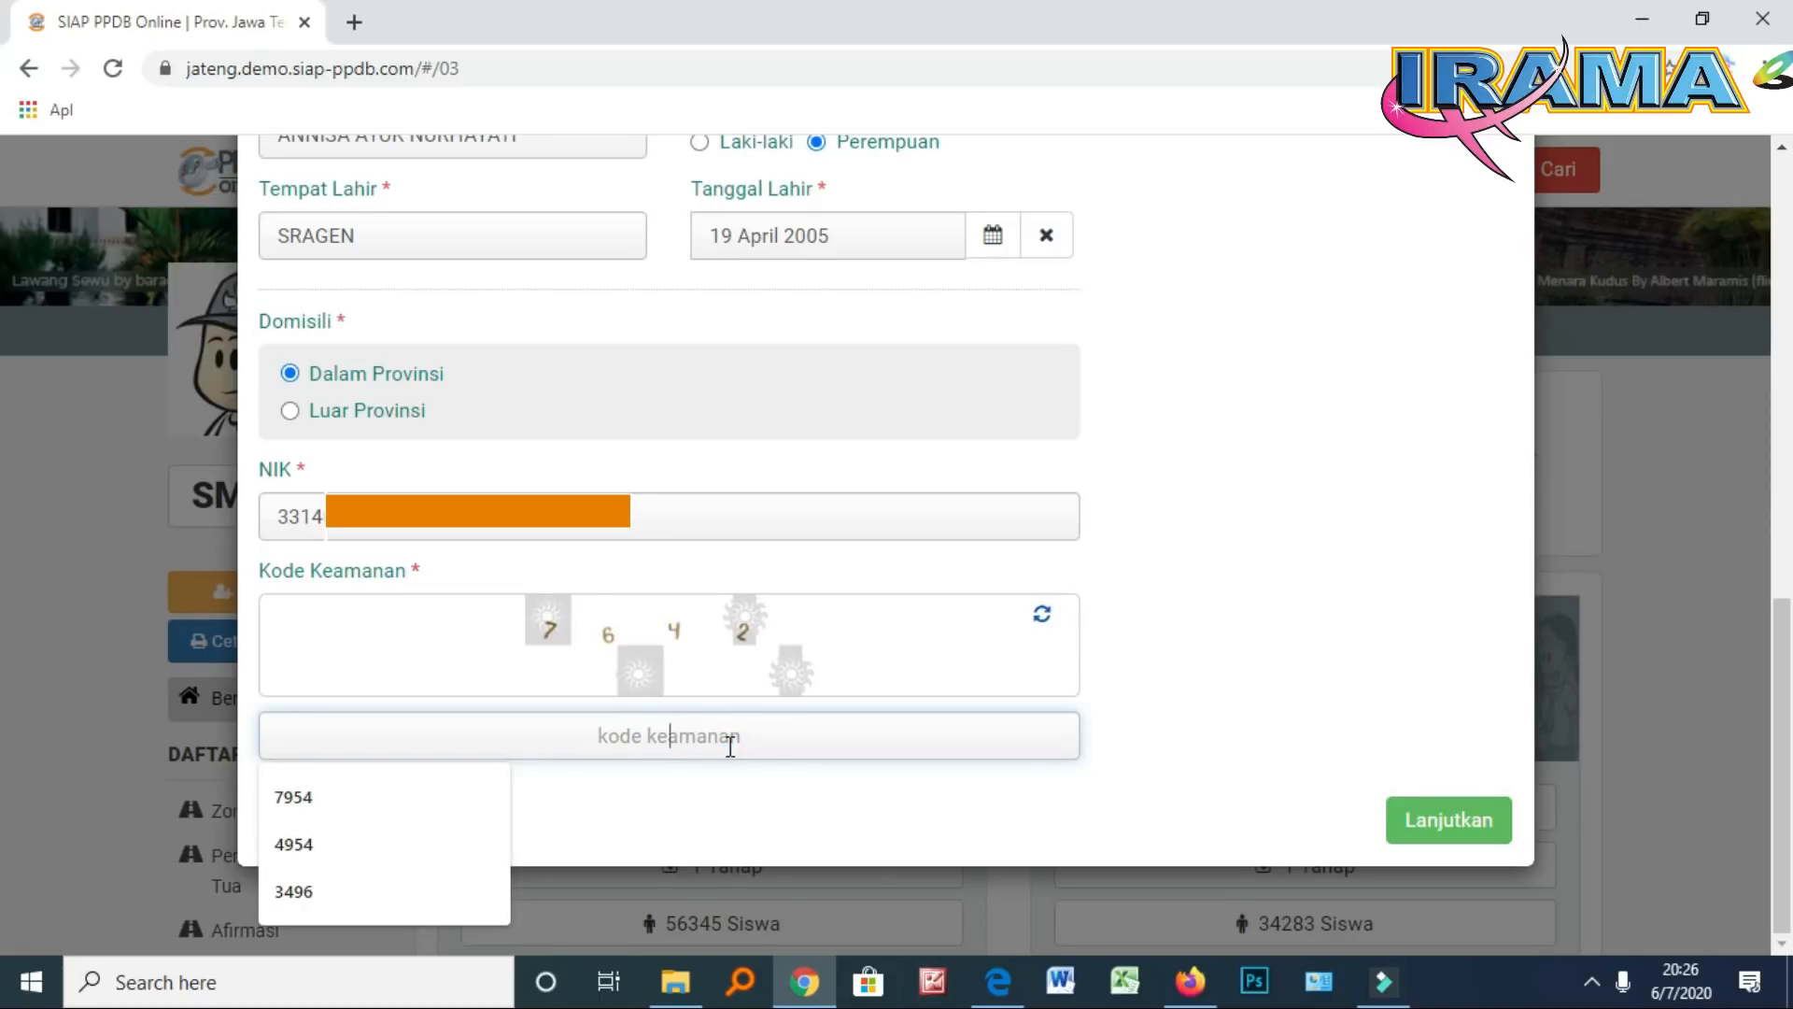
text(7)
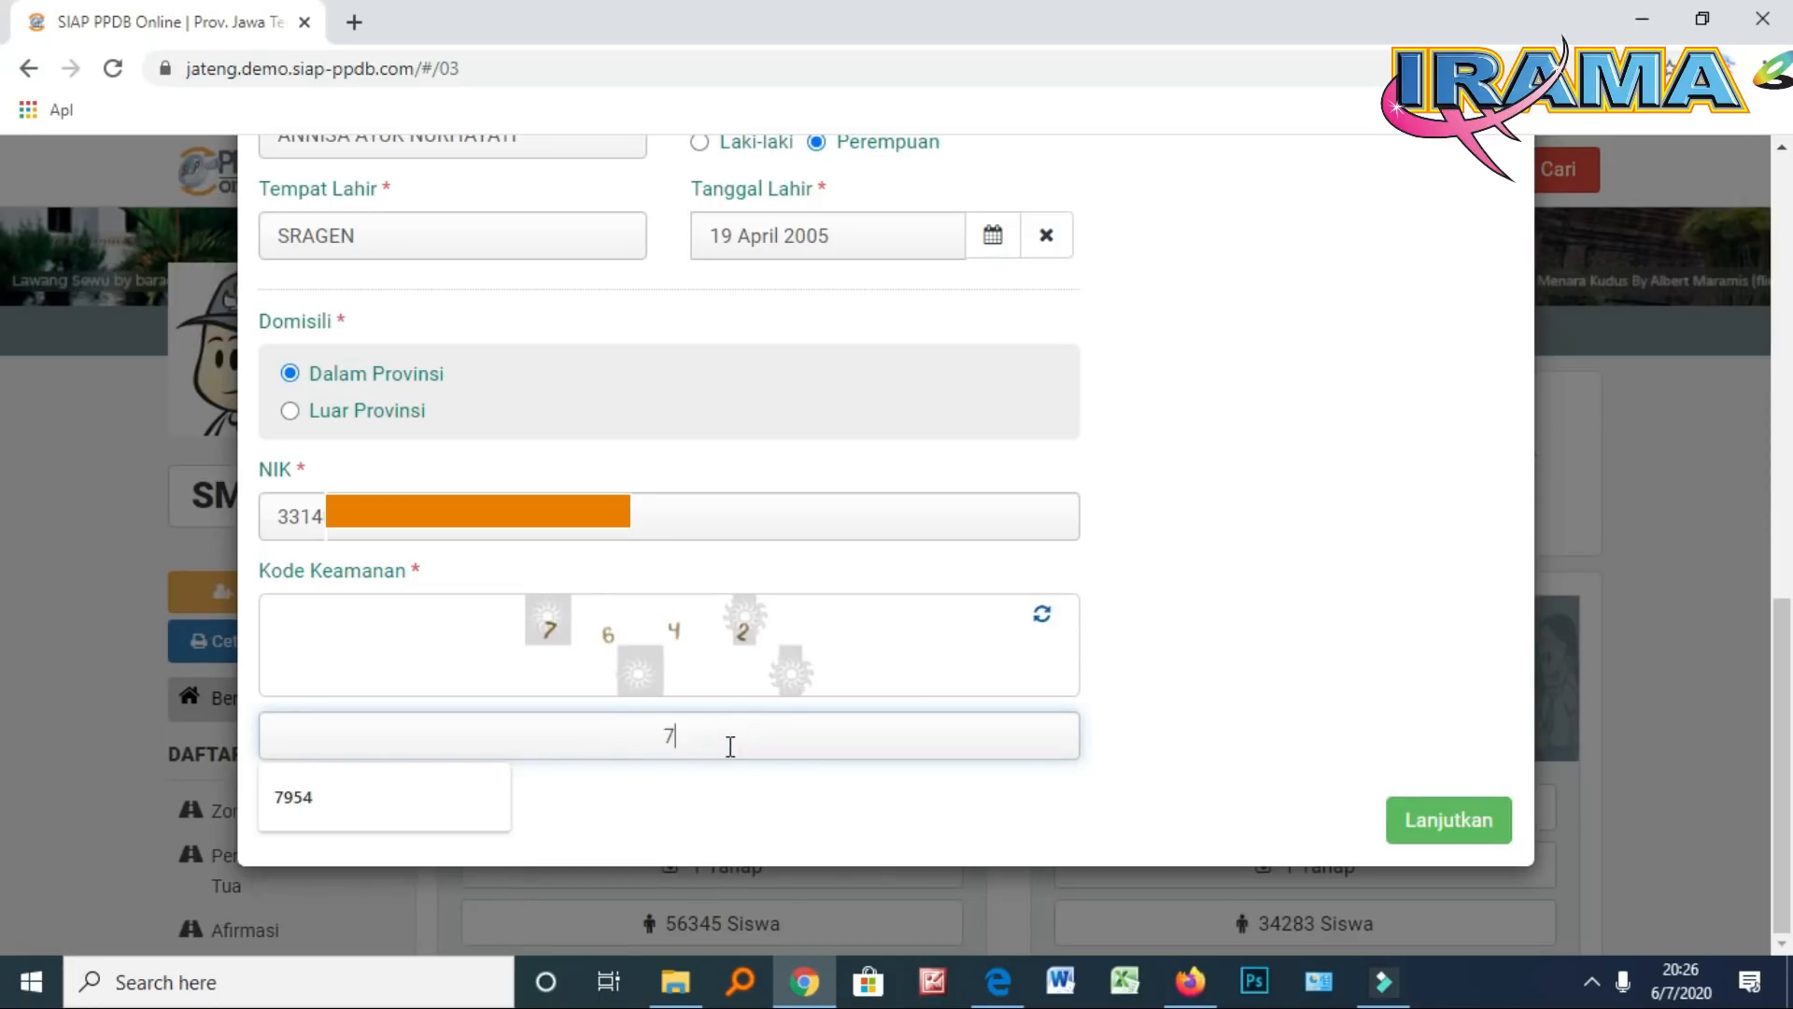
text(642)
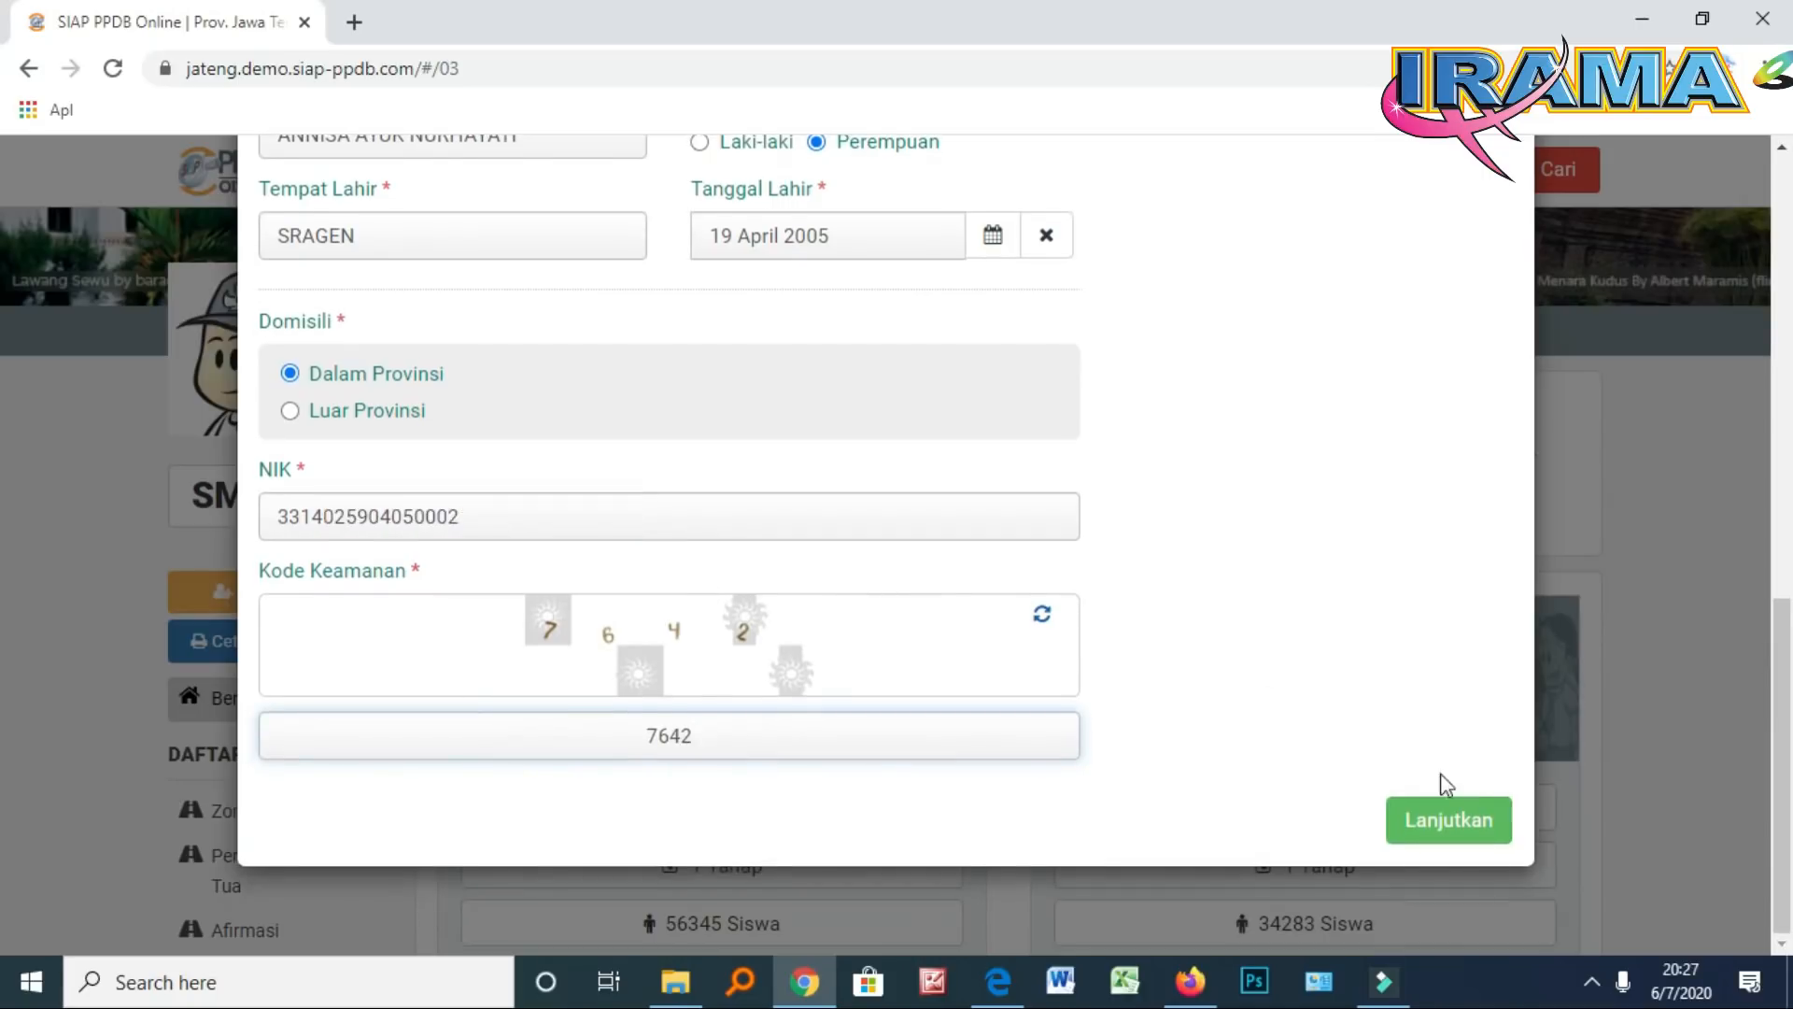
click(1448, 818)
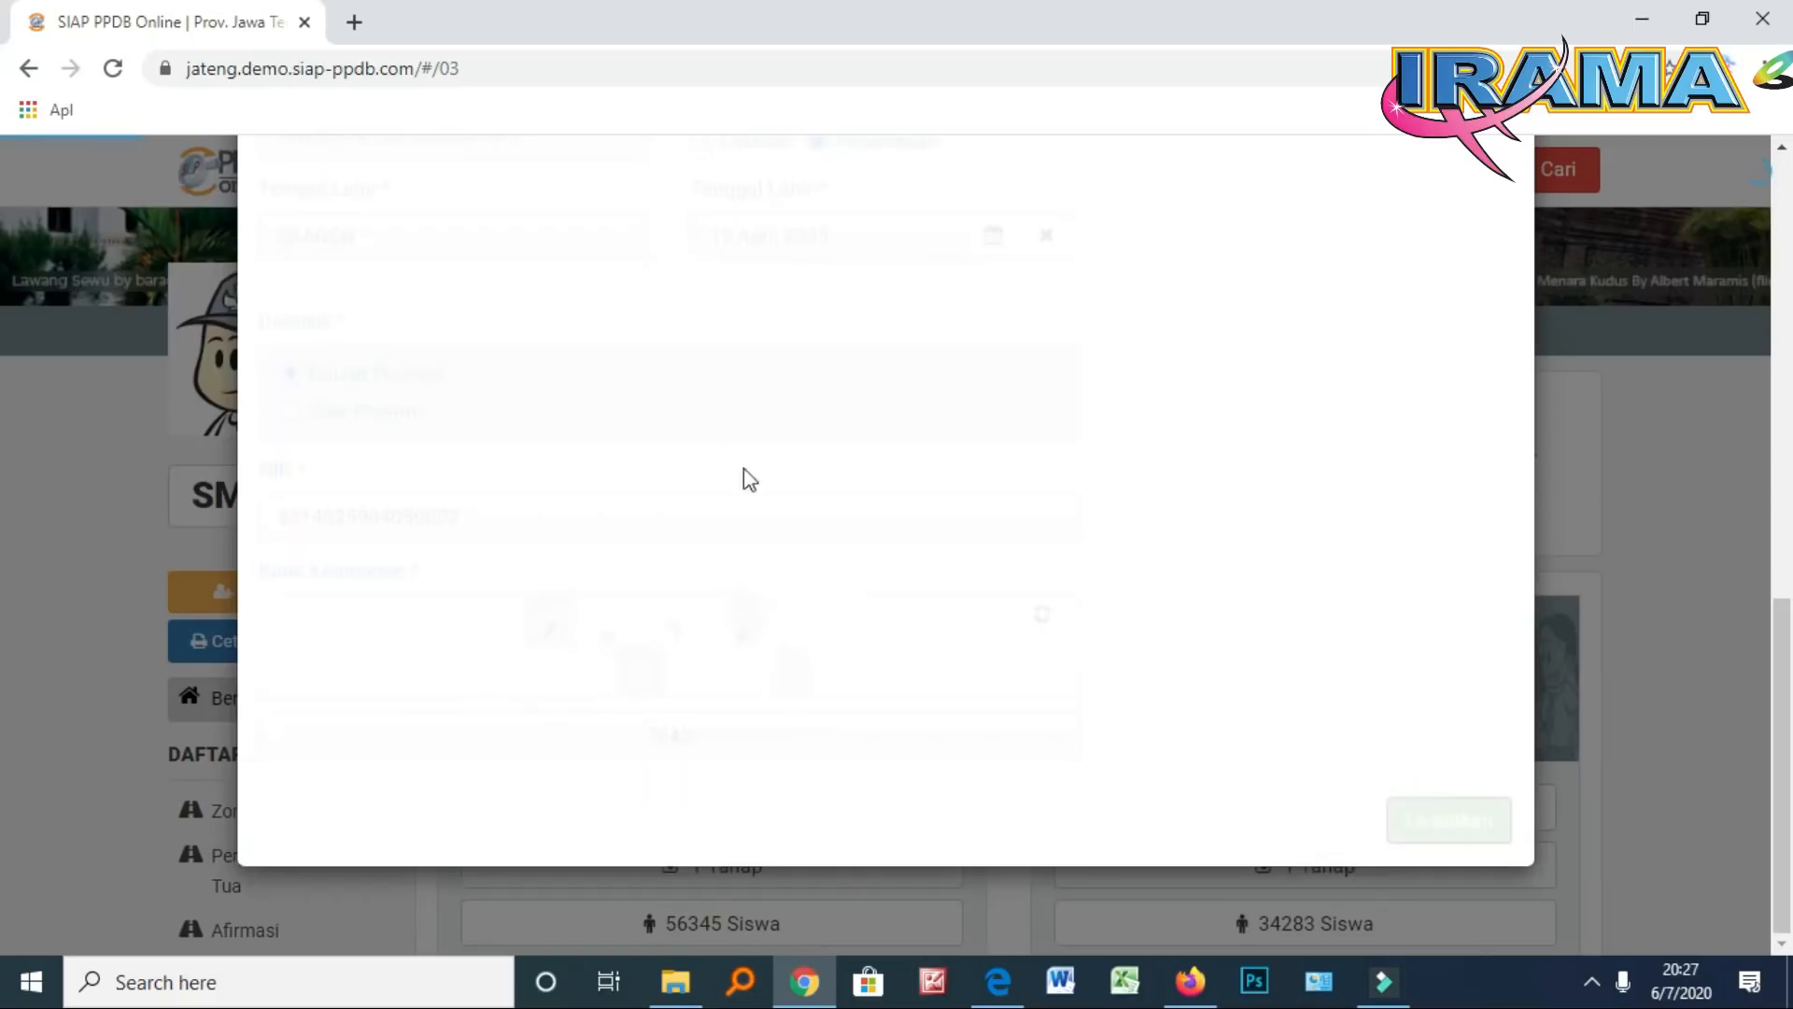
Scroll through the Info Peserta Data Kependudukan and Biodata Siswa sections
scroll(703, 451, down, 4)
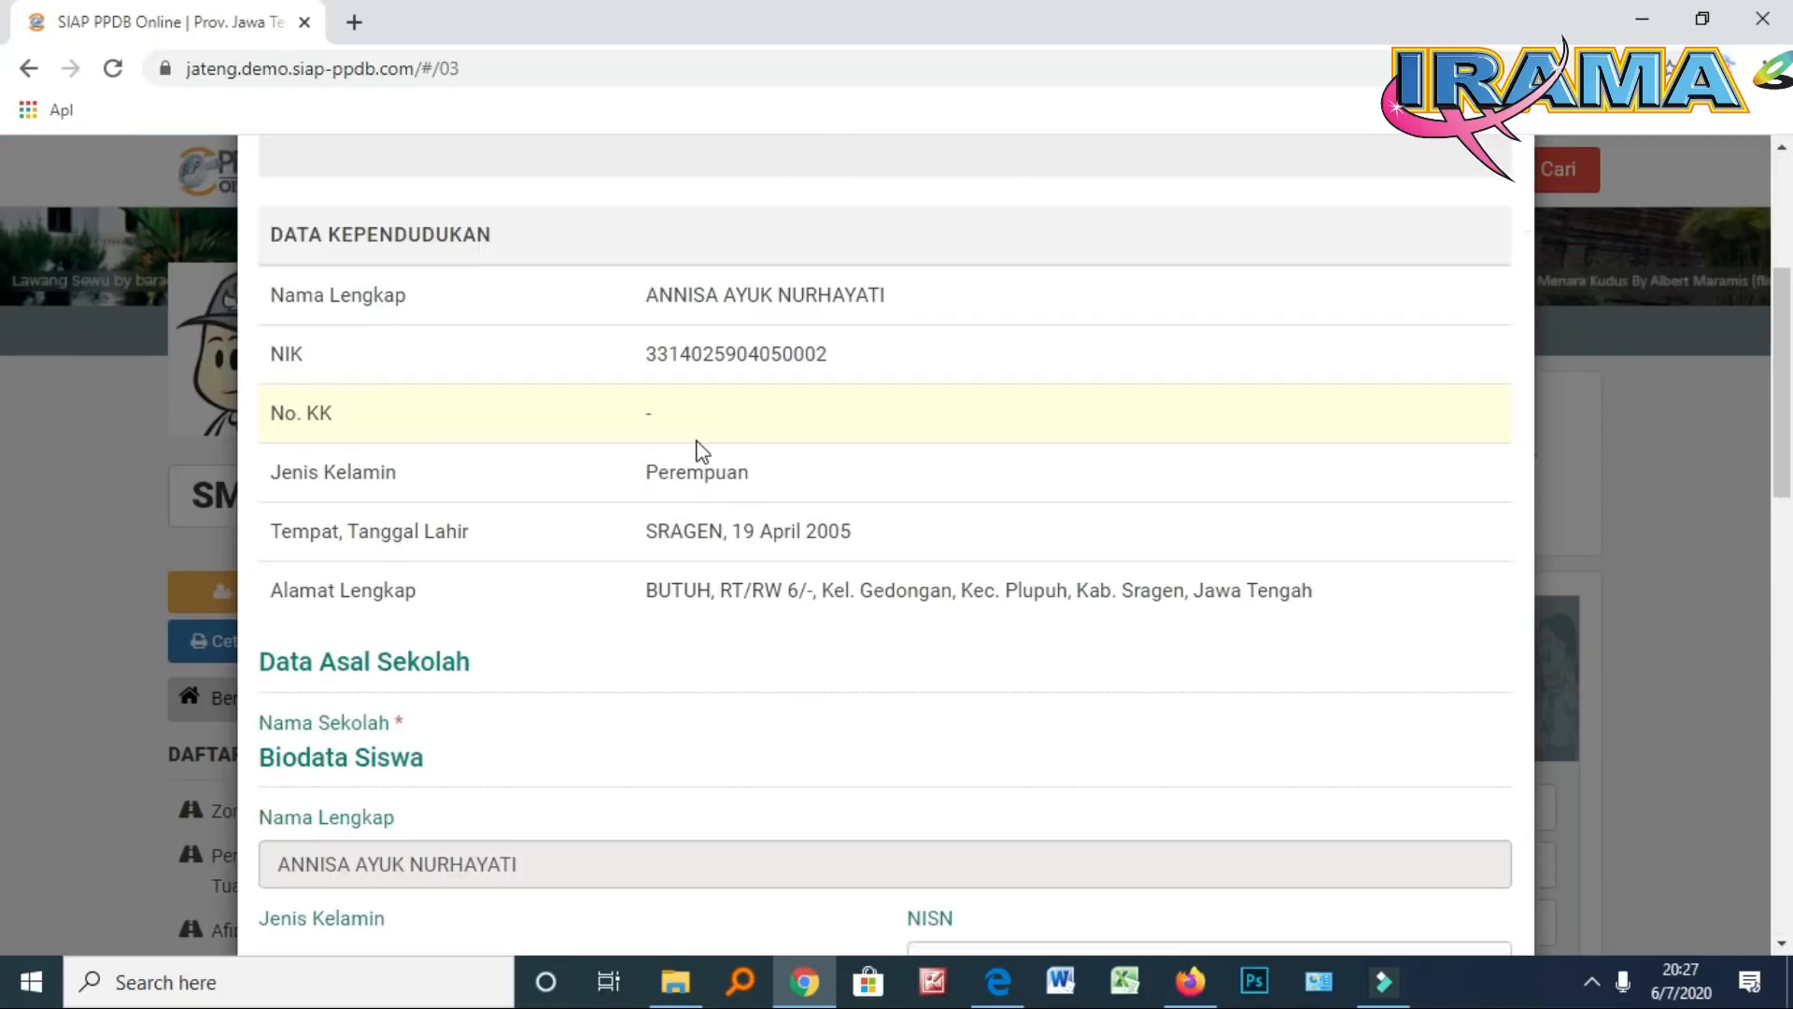
scroll(715, 350, up, 2)
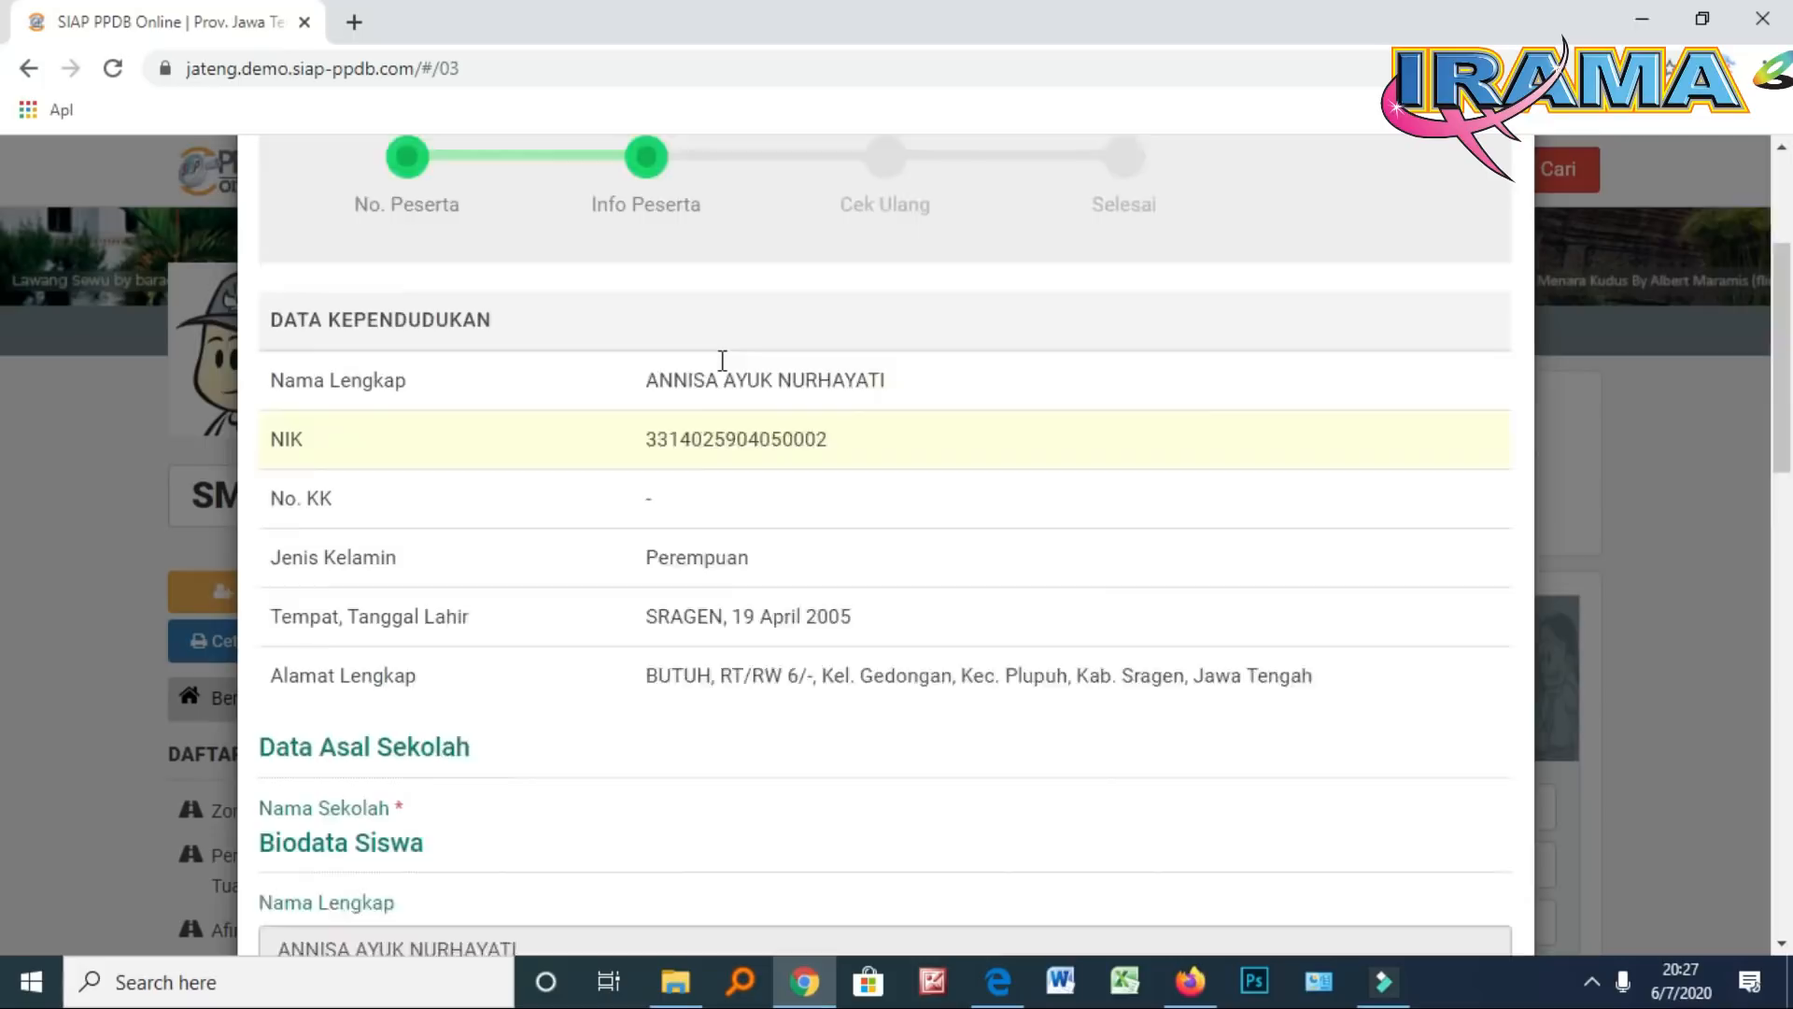
scroll(717, 377, down, 4)
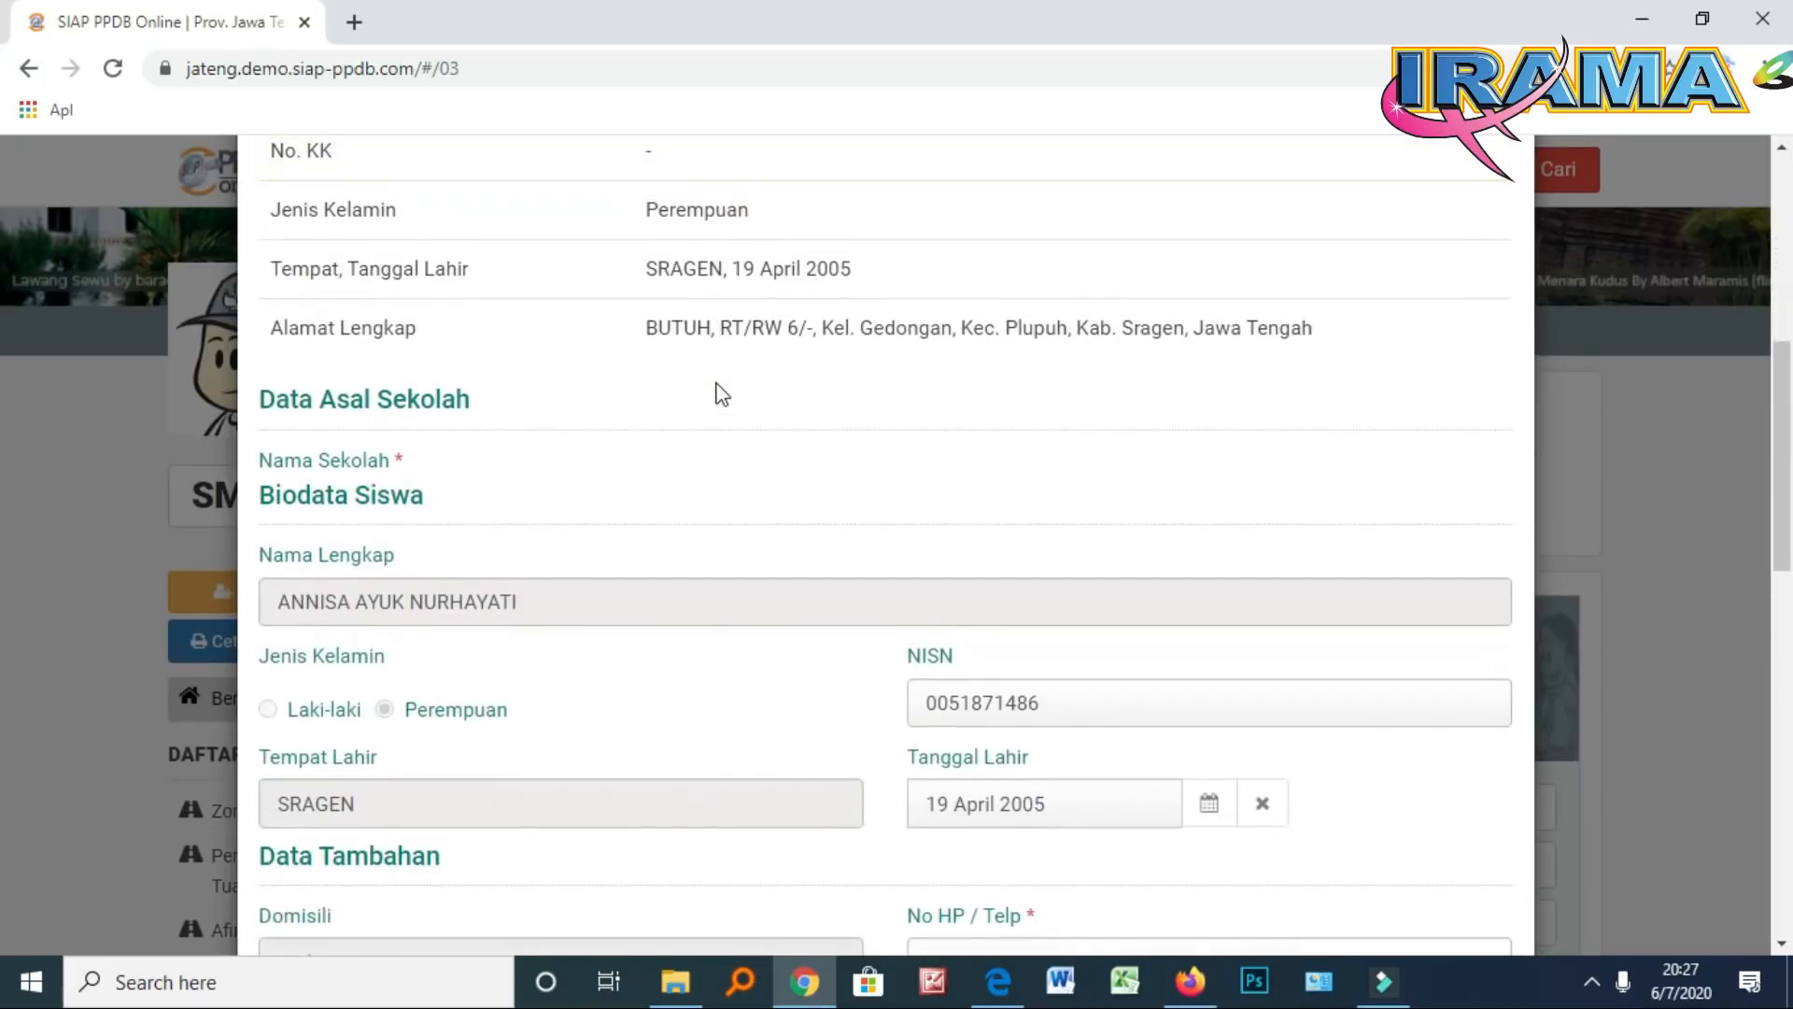
scroll(721, 393, down, 1)
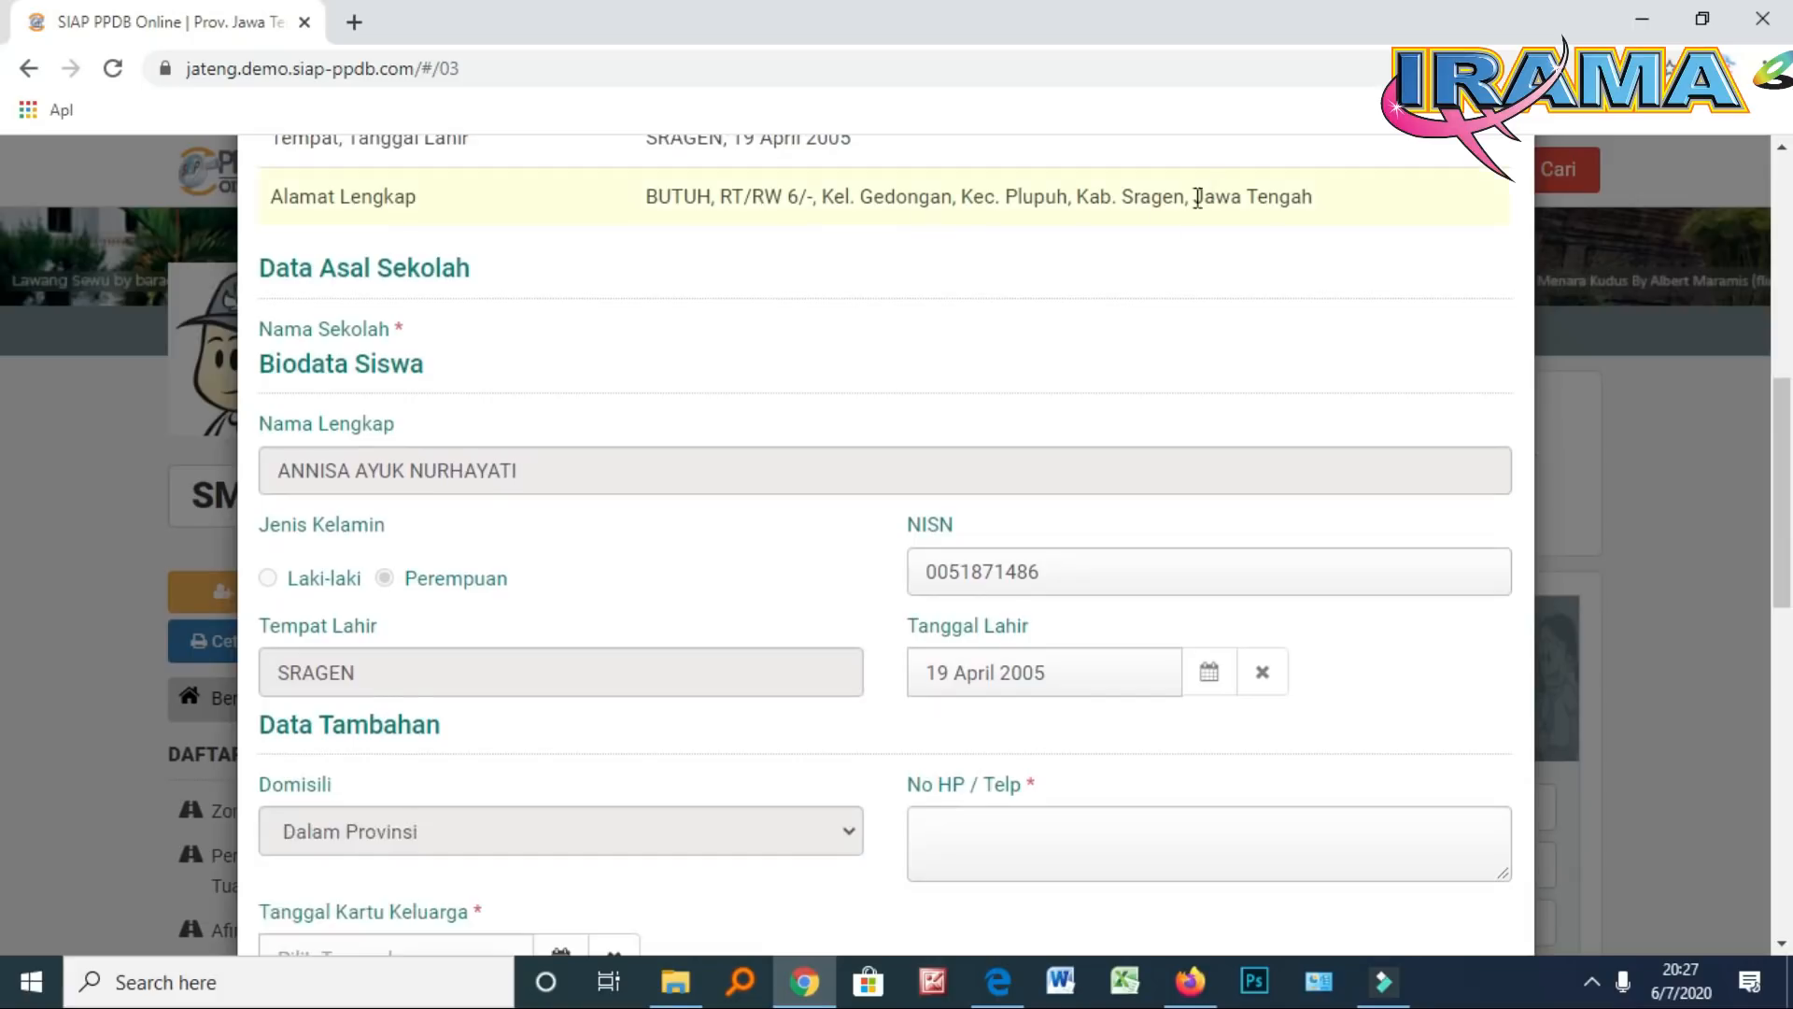
scroll(653, 439, down, 1)
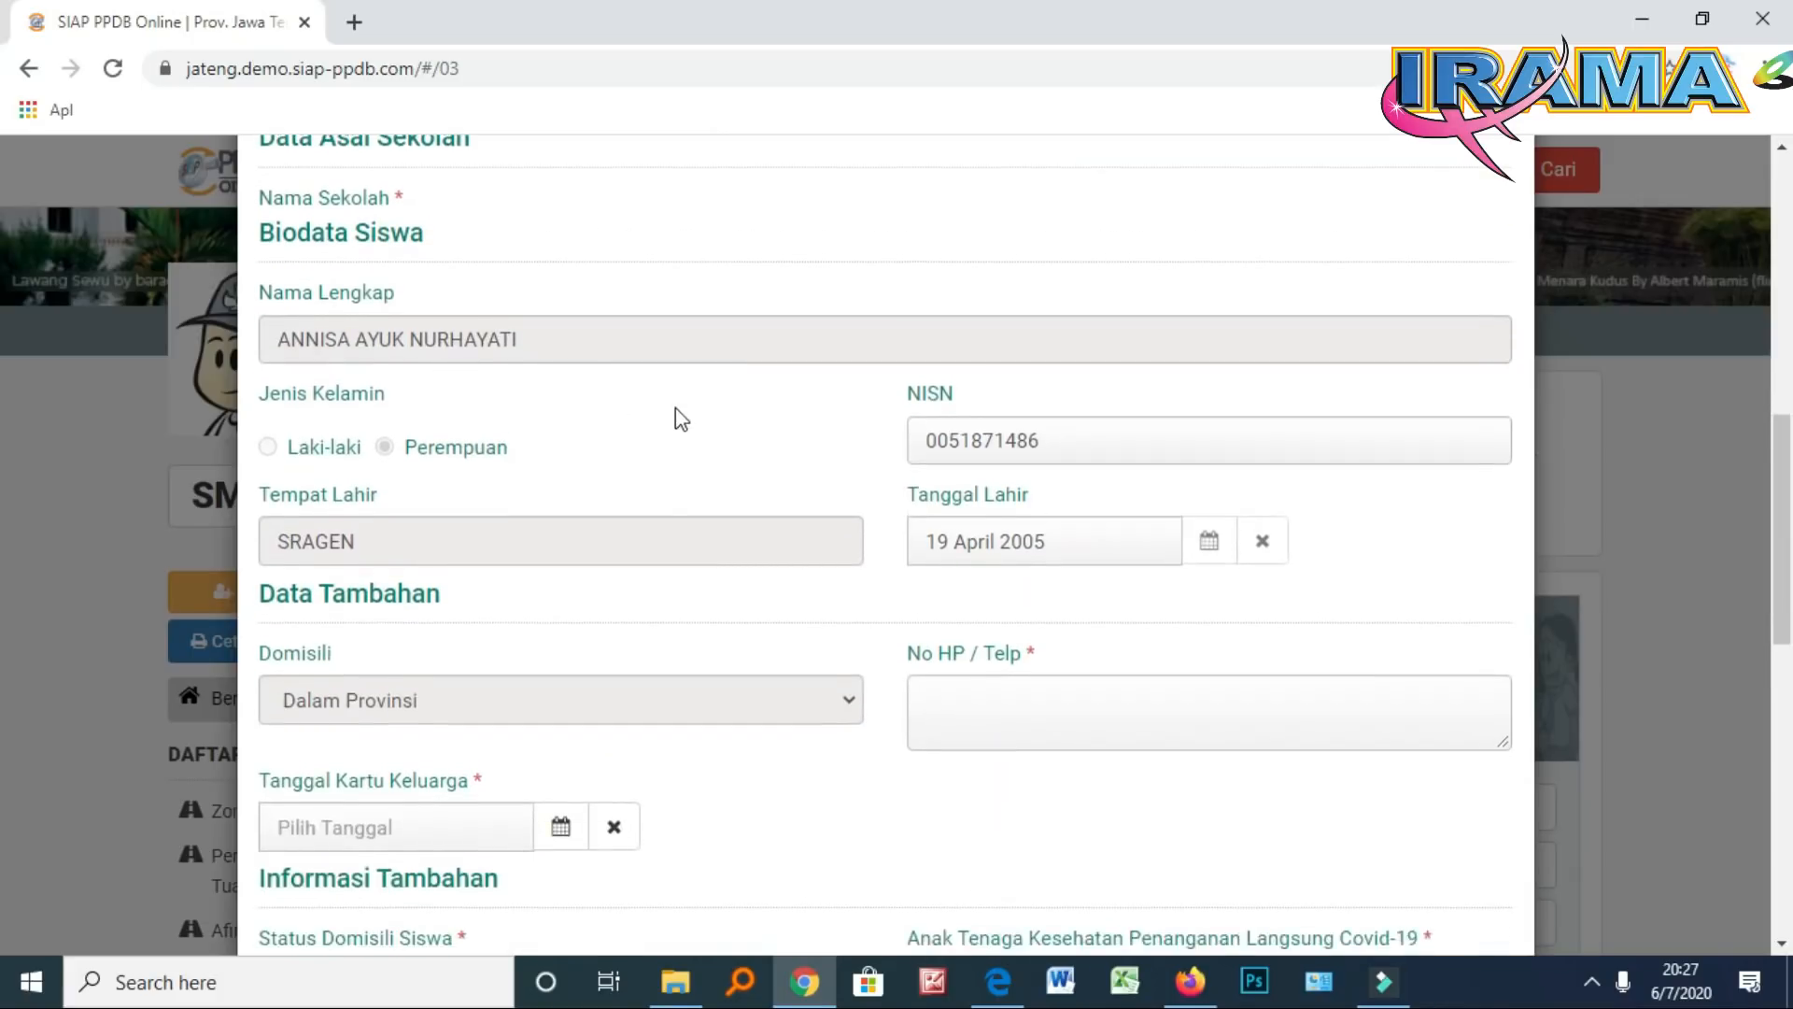
scroll(676, 416, down, 2)
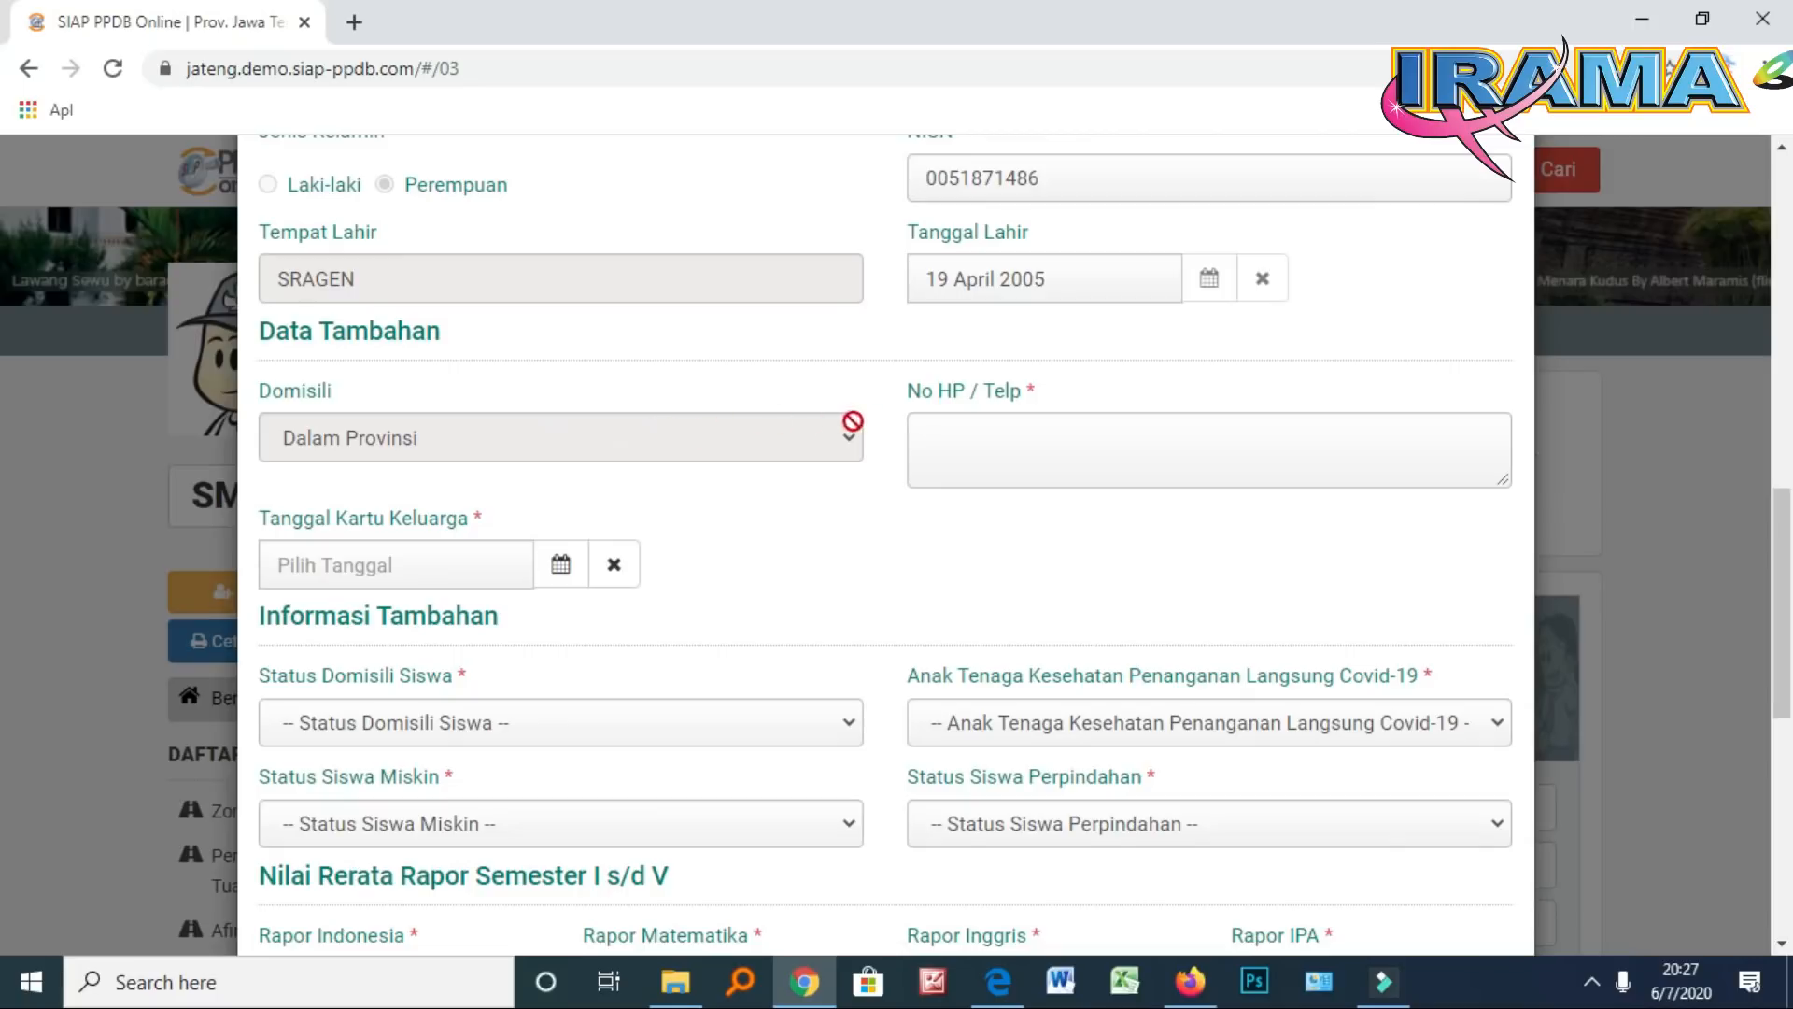
Enter the student's phone number in No HP / Telp
click(965, 444)
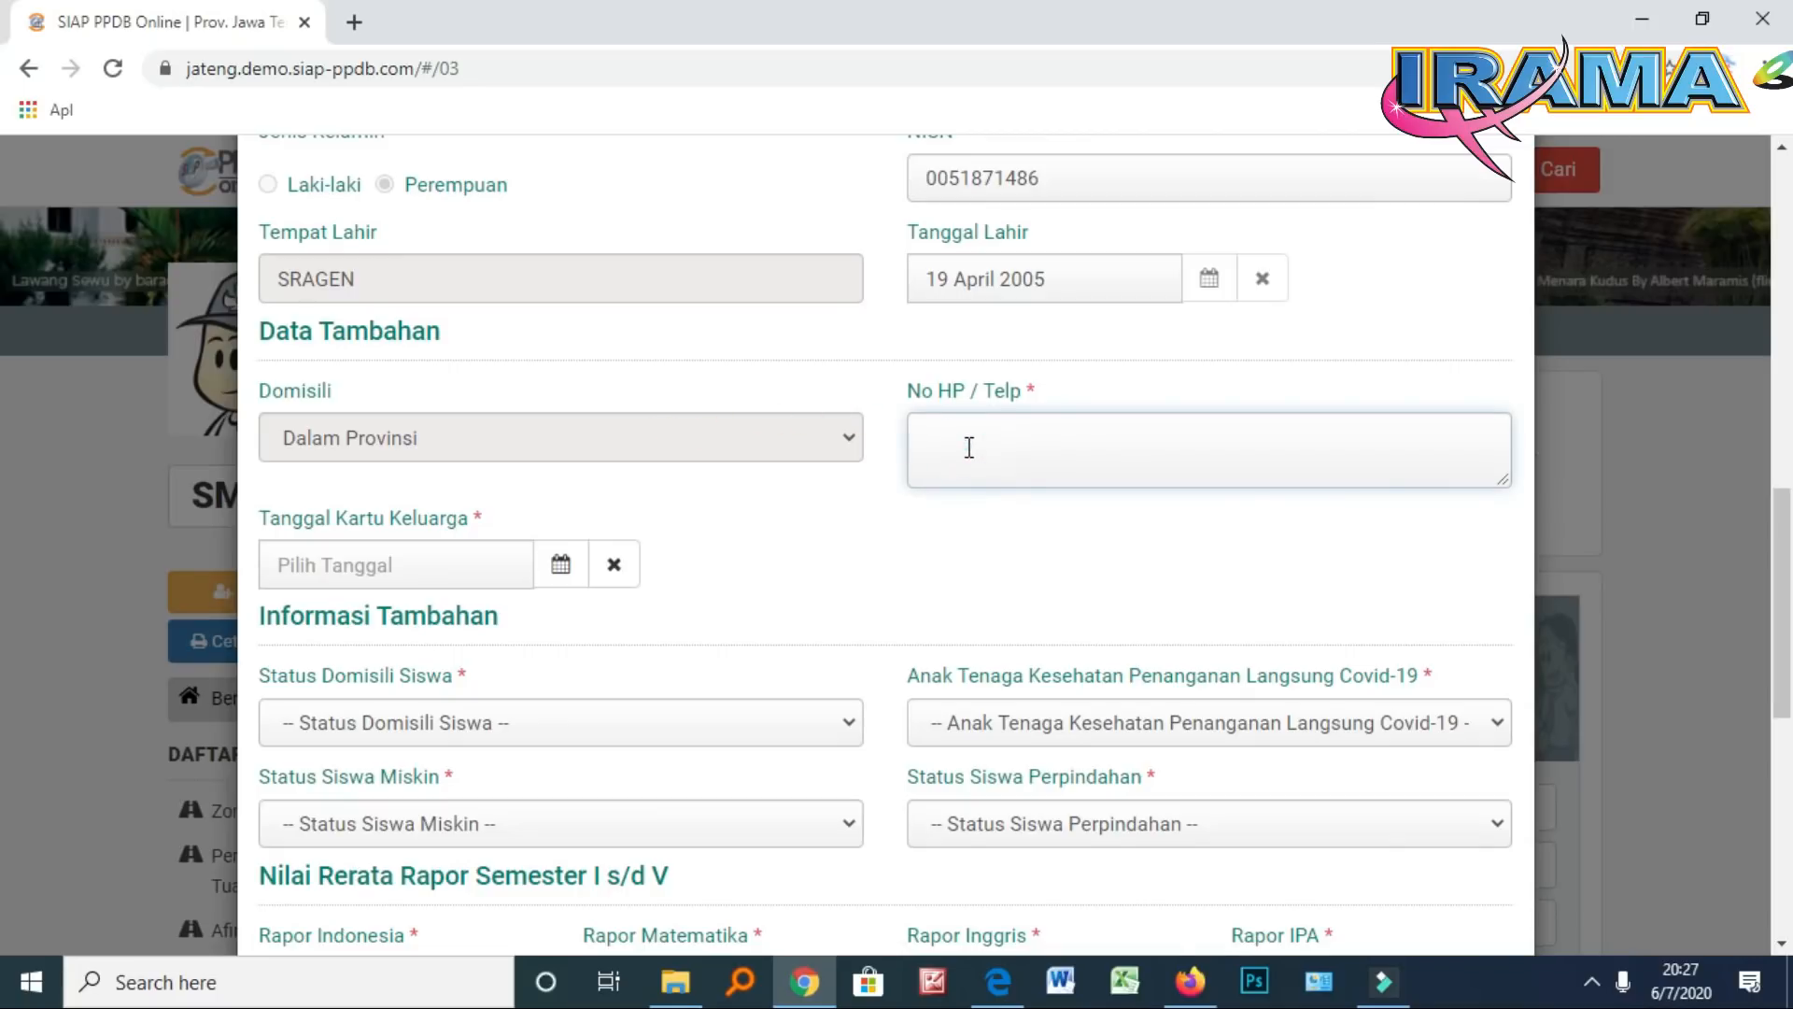
scroll(433, 637, down, 1)
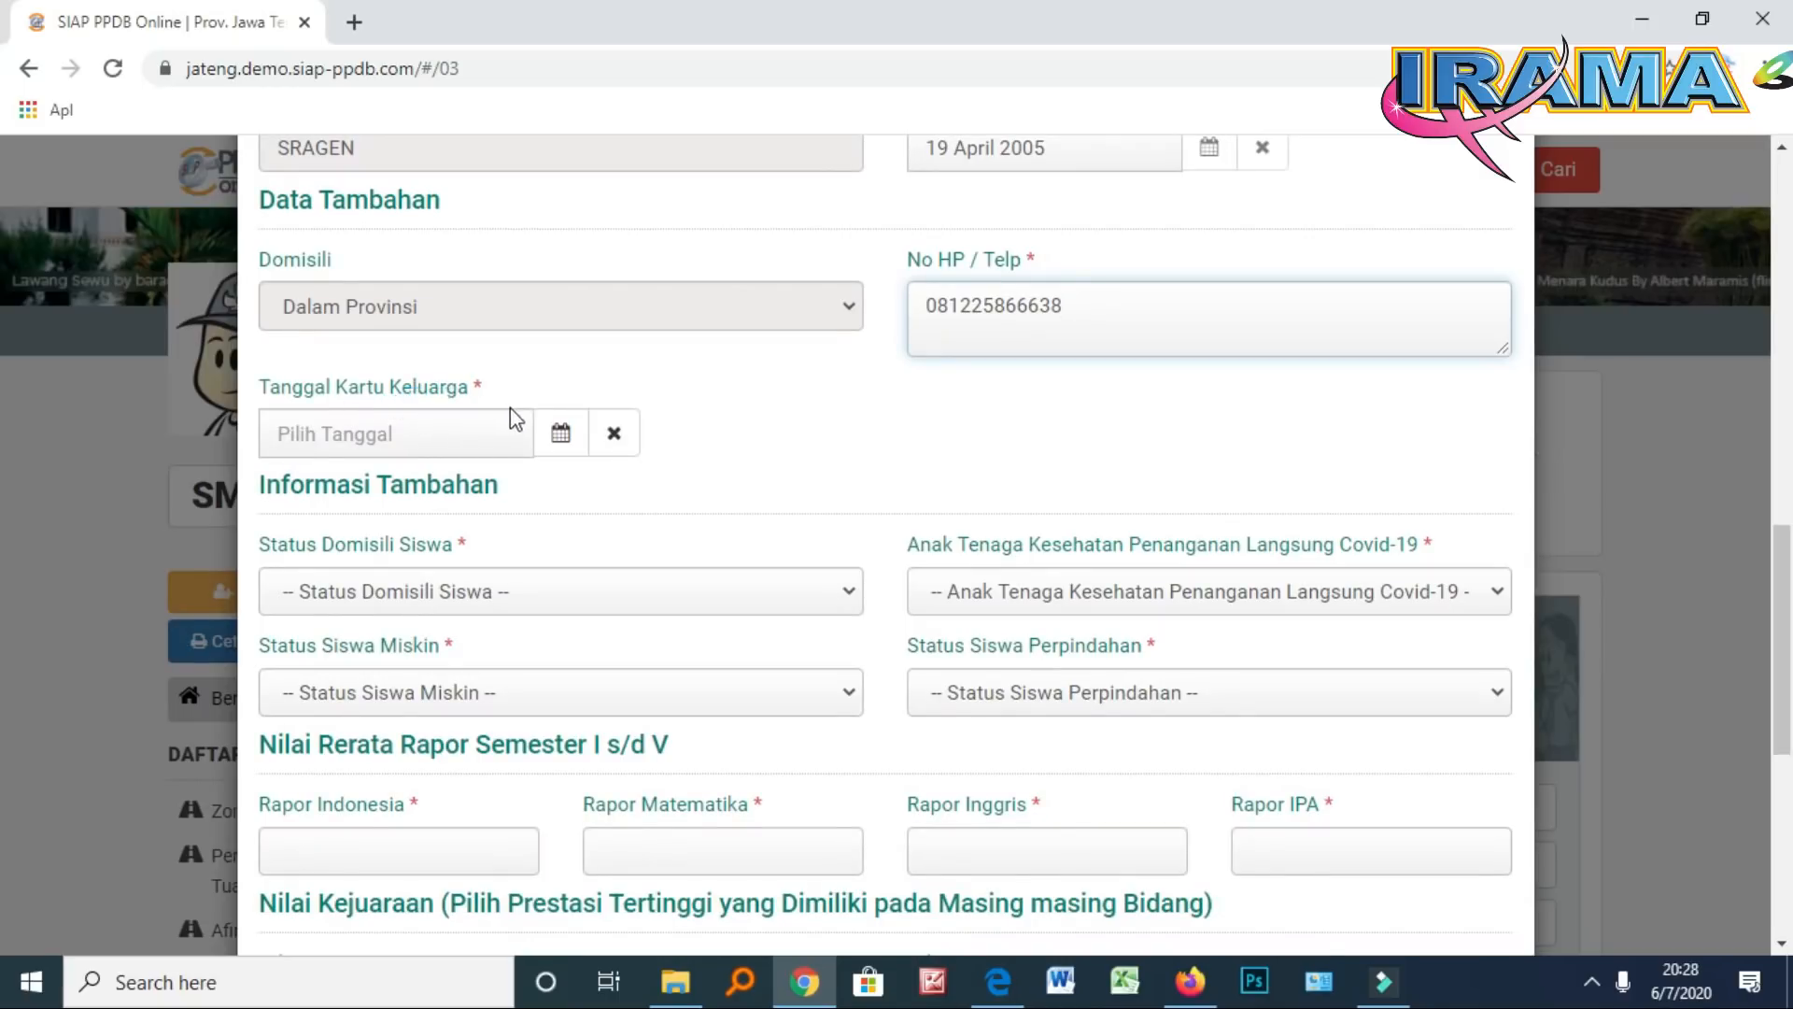
Set Tanggal Kartu Keluarga to 2 Mei 2019 in the date picker
click(558, 437)
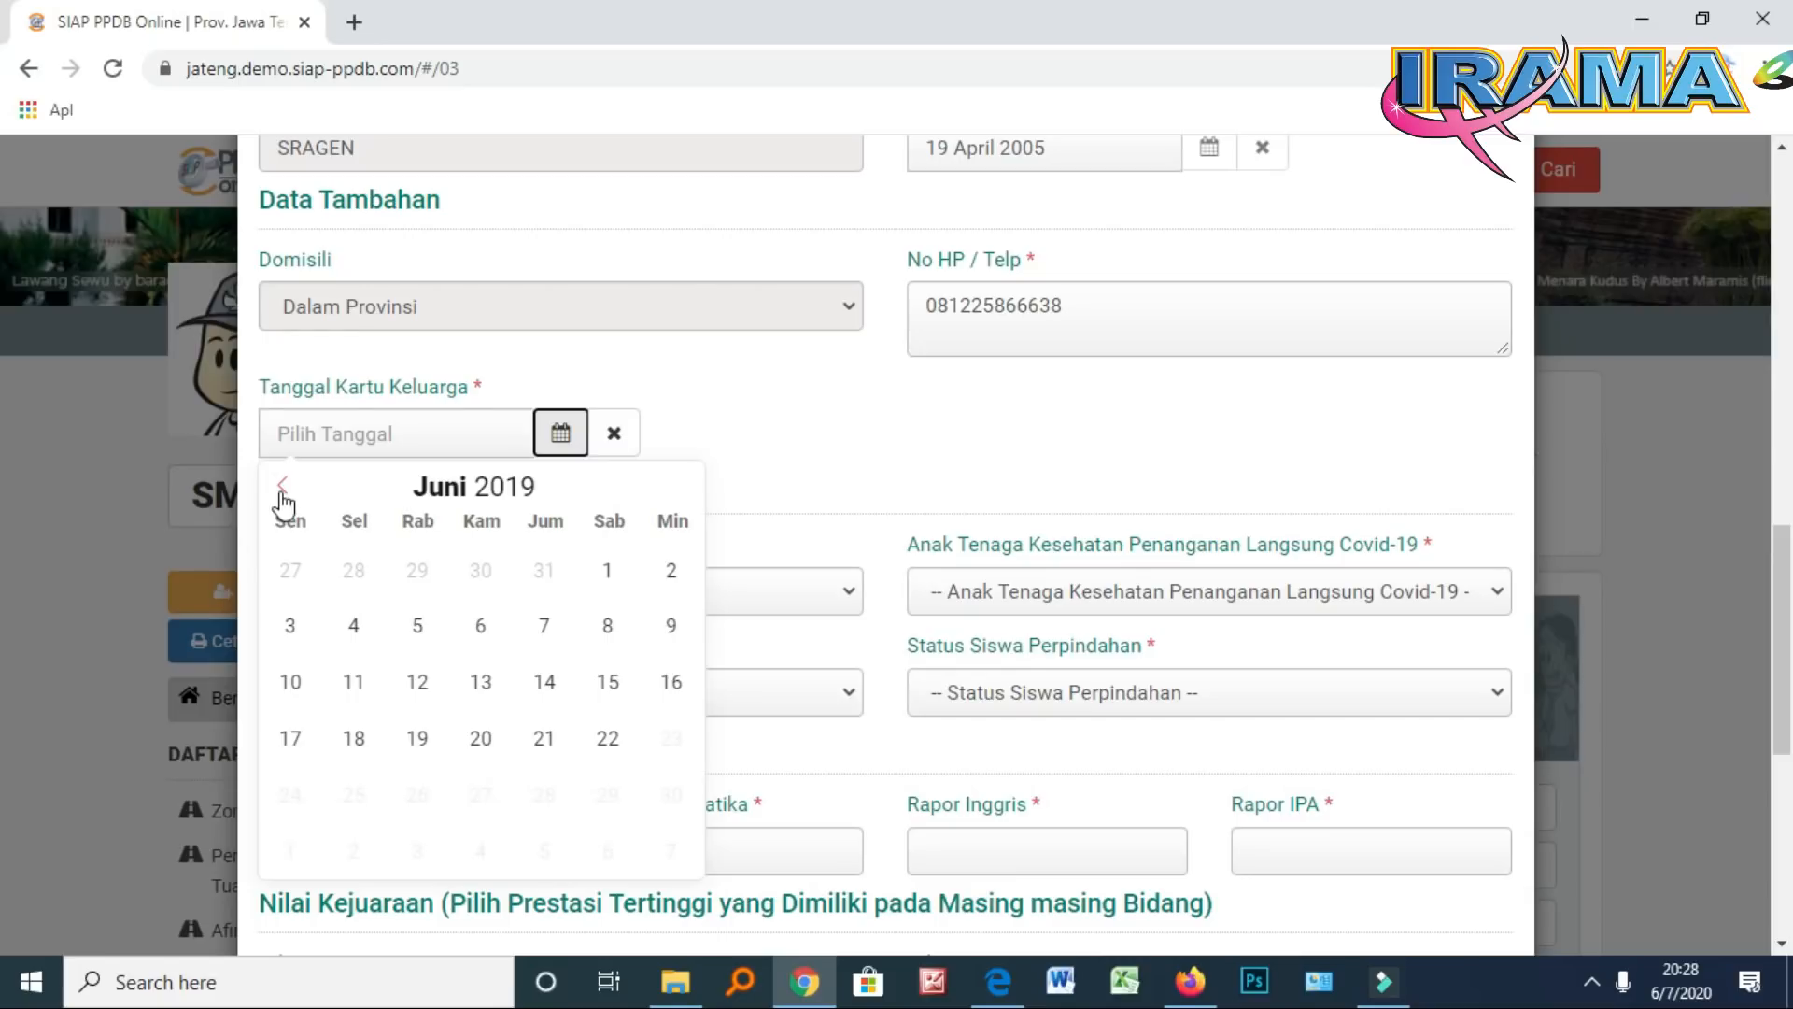
click(282, 487)
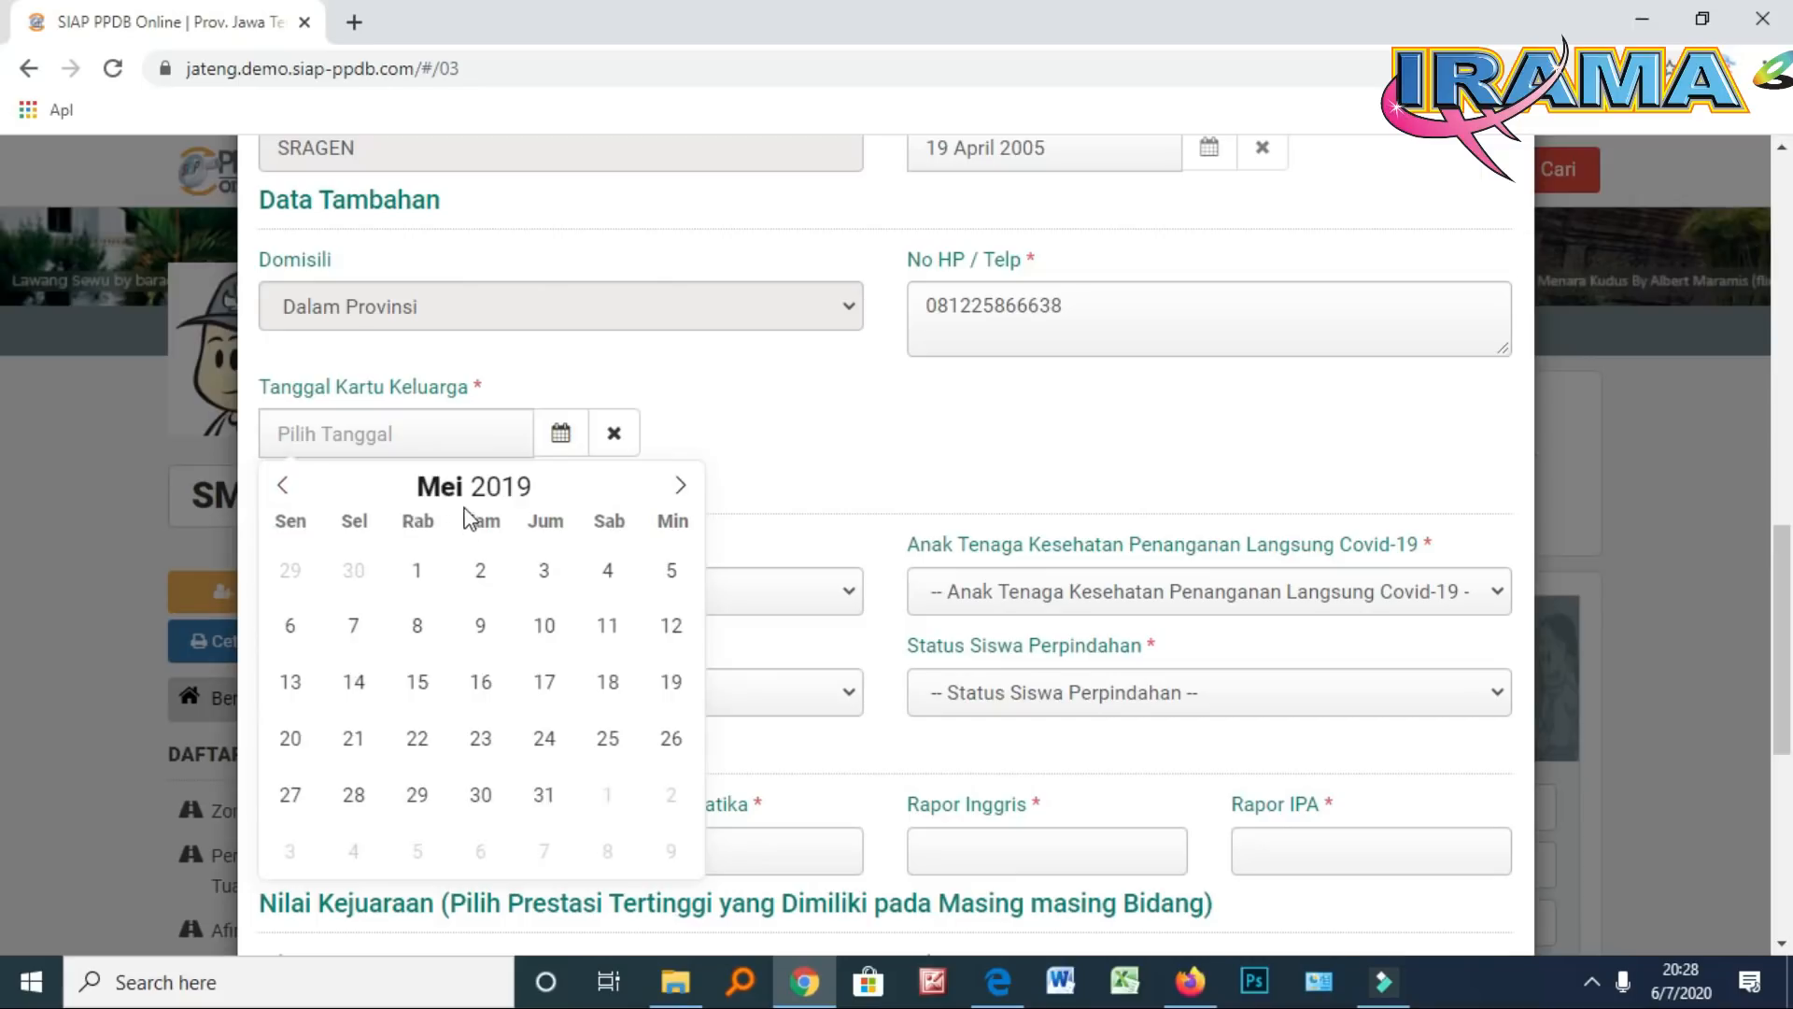
click(482, 580)
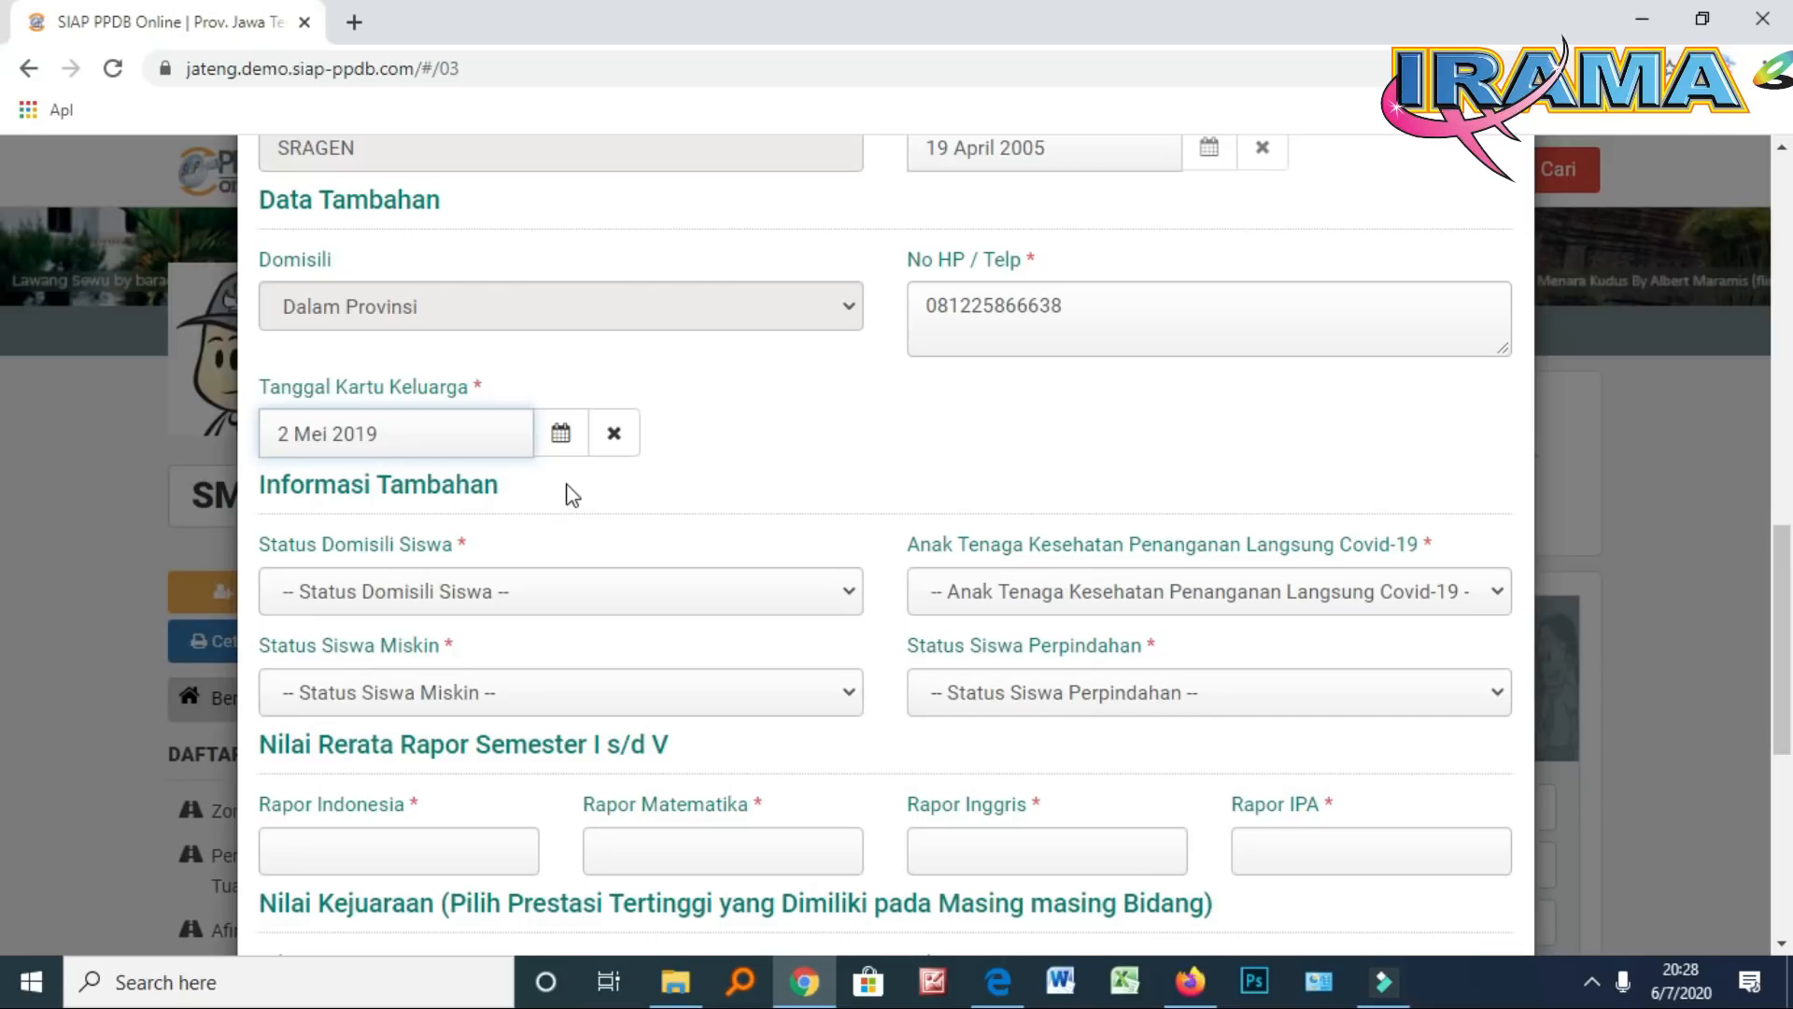
scroll(572, 494, down, 1)
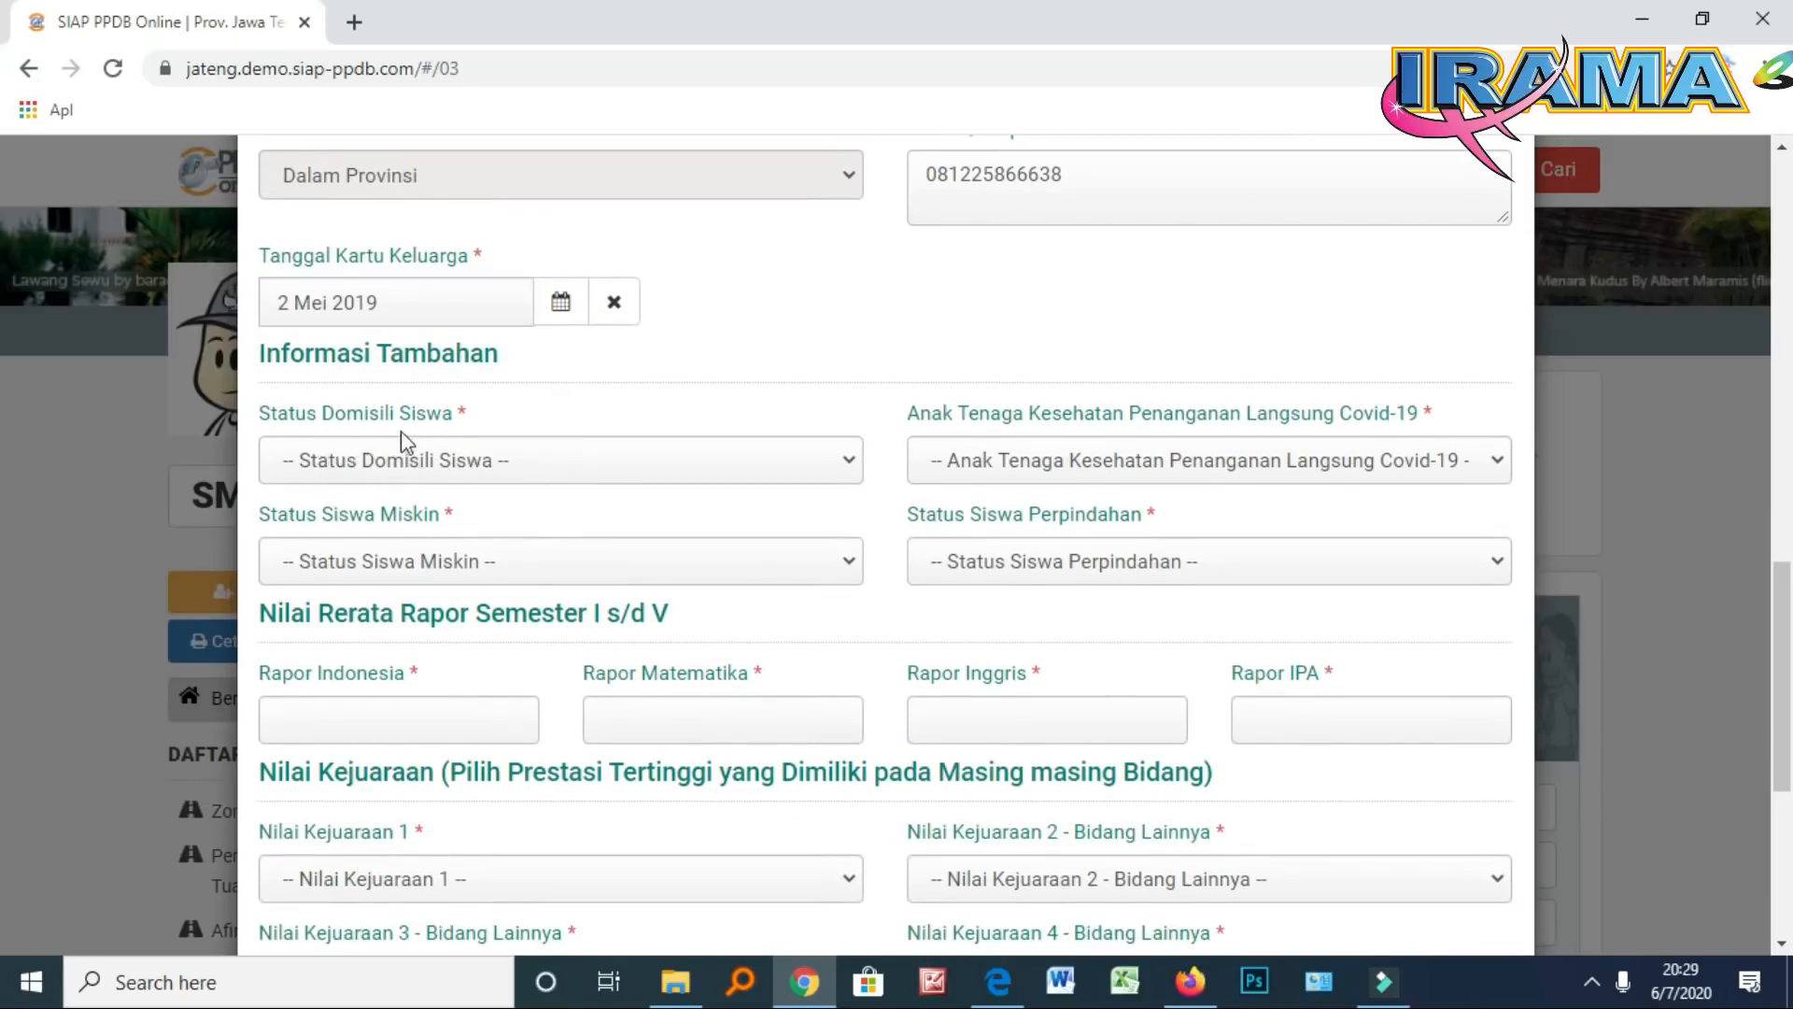
Set the domicile status to Sesuai KK and enter the family card number
click(437, 468)
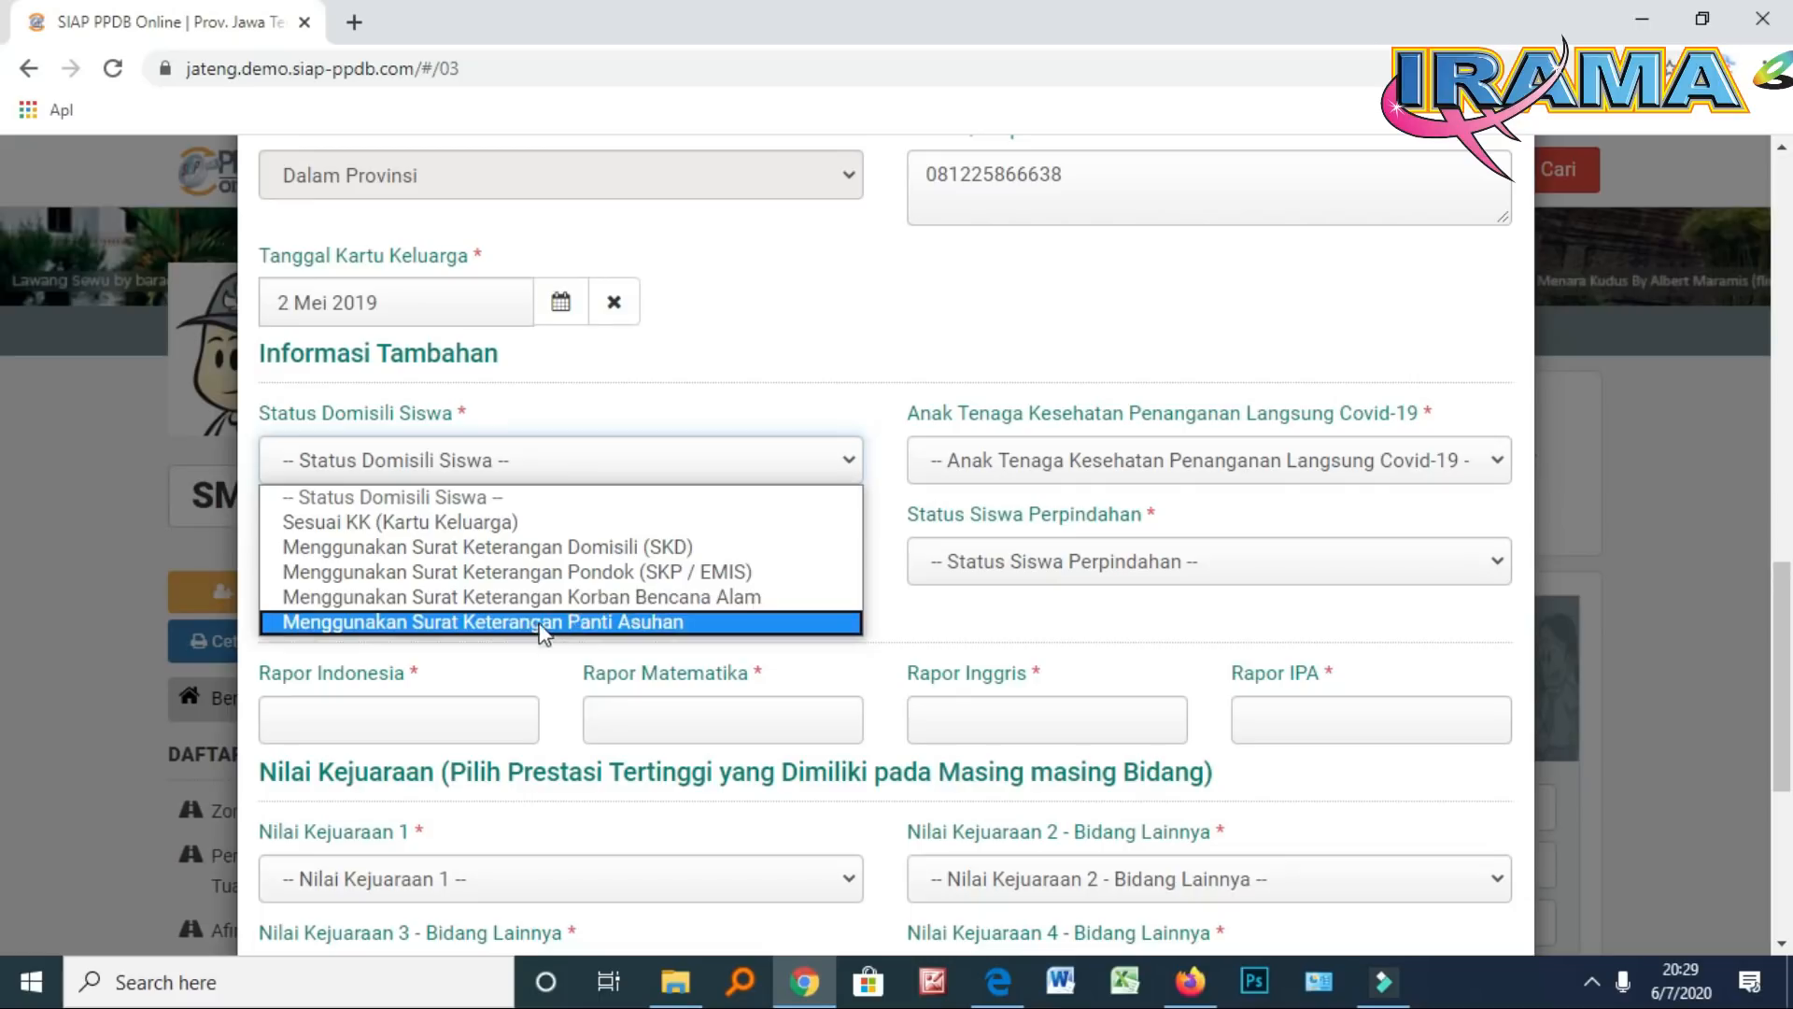
click(508, 521)
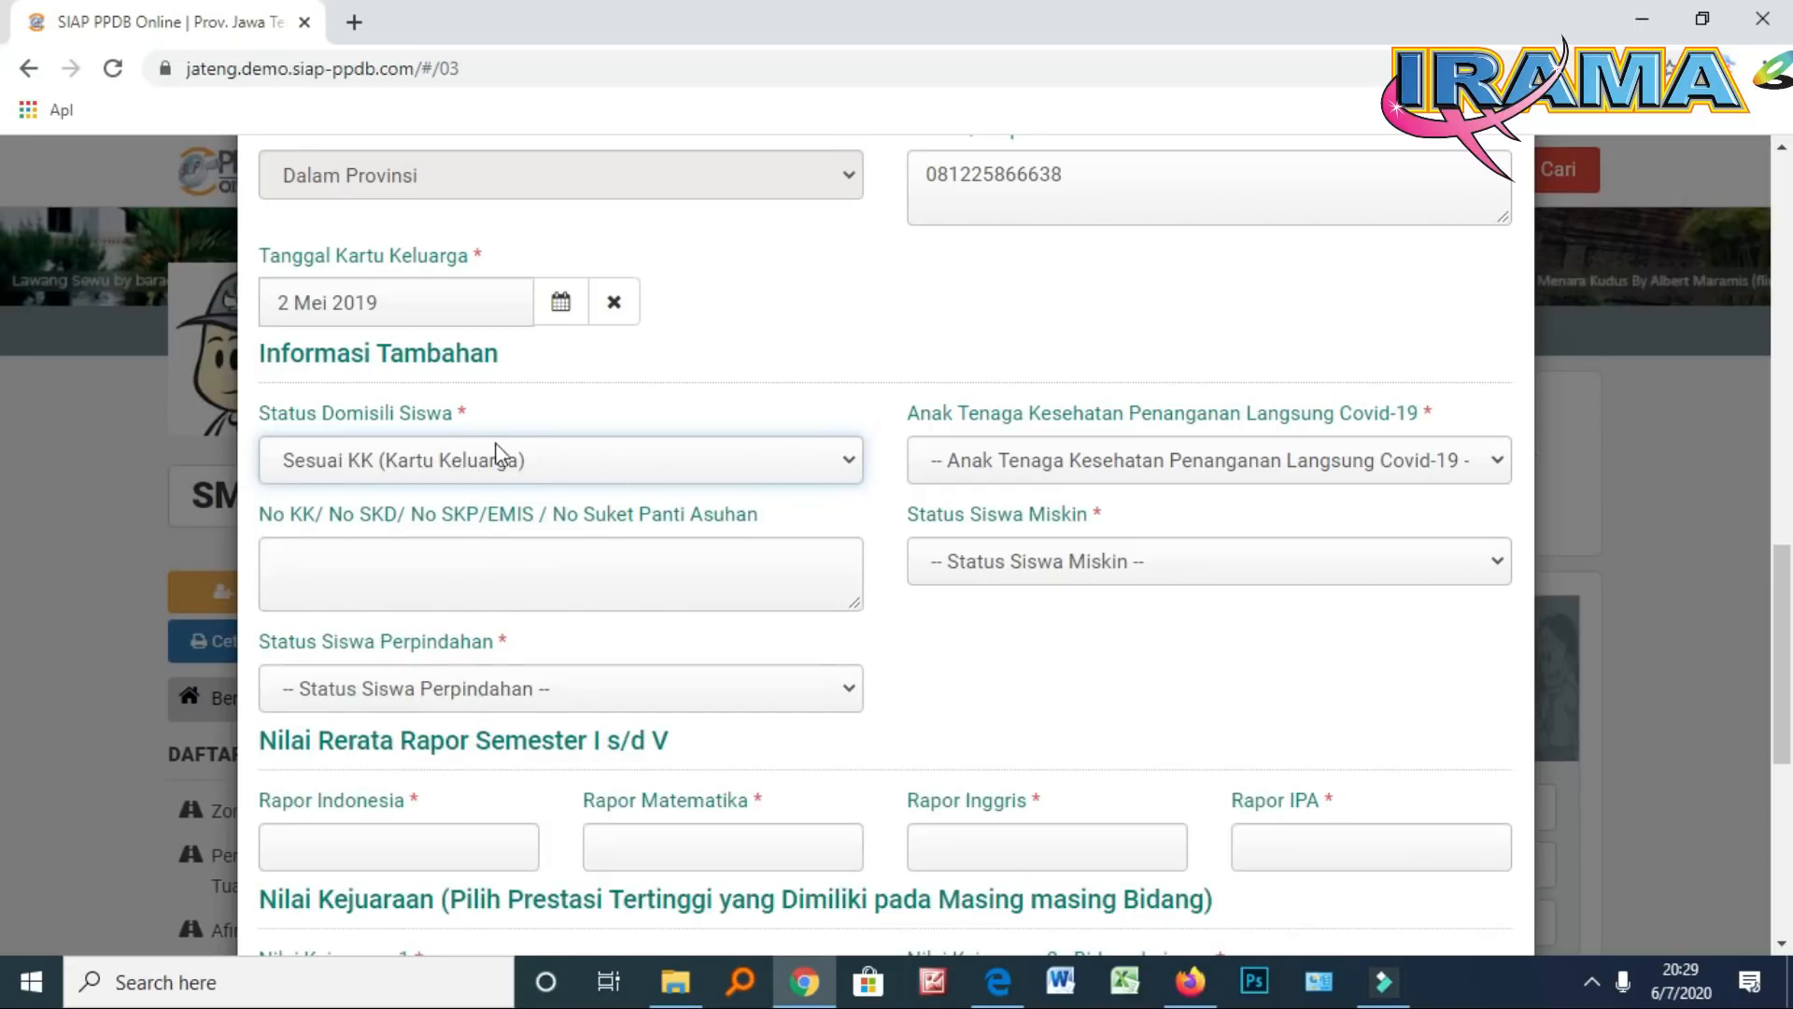
click(479, 567)
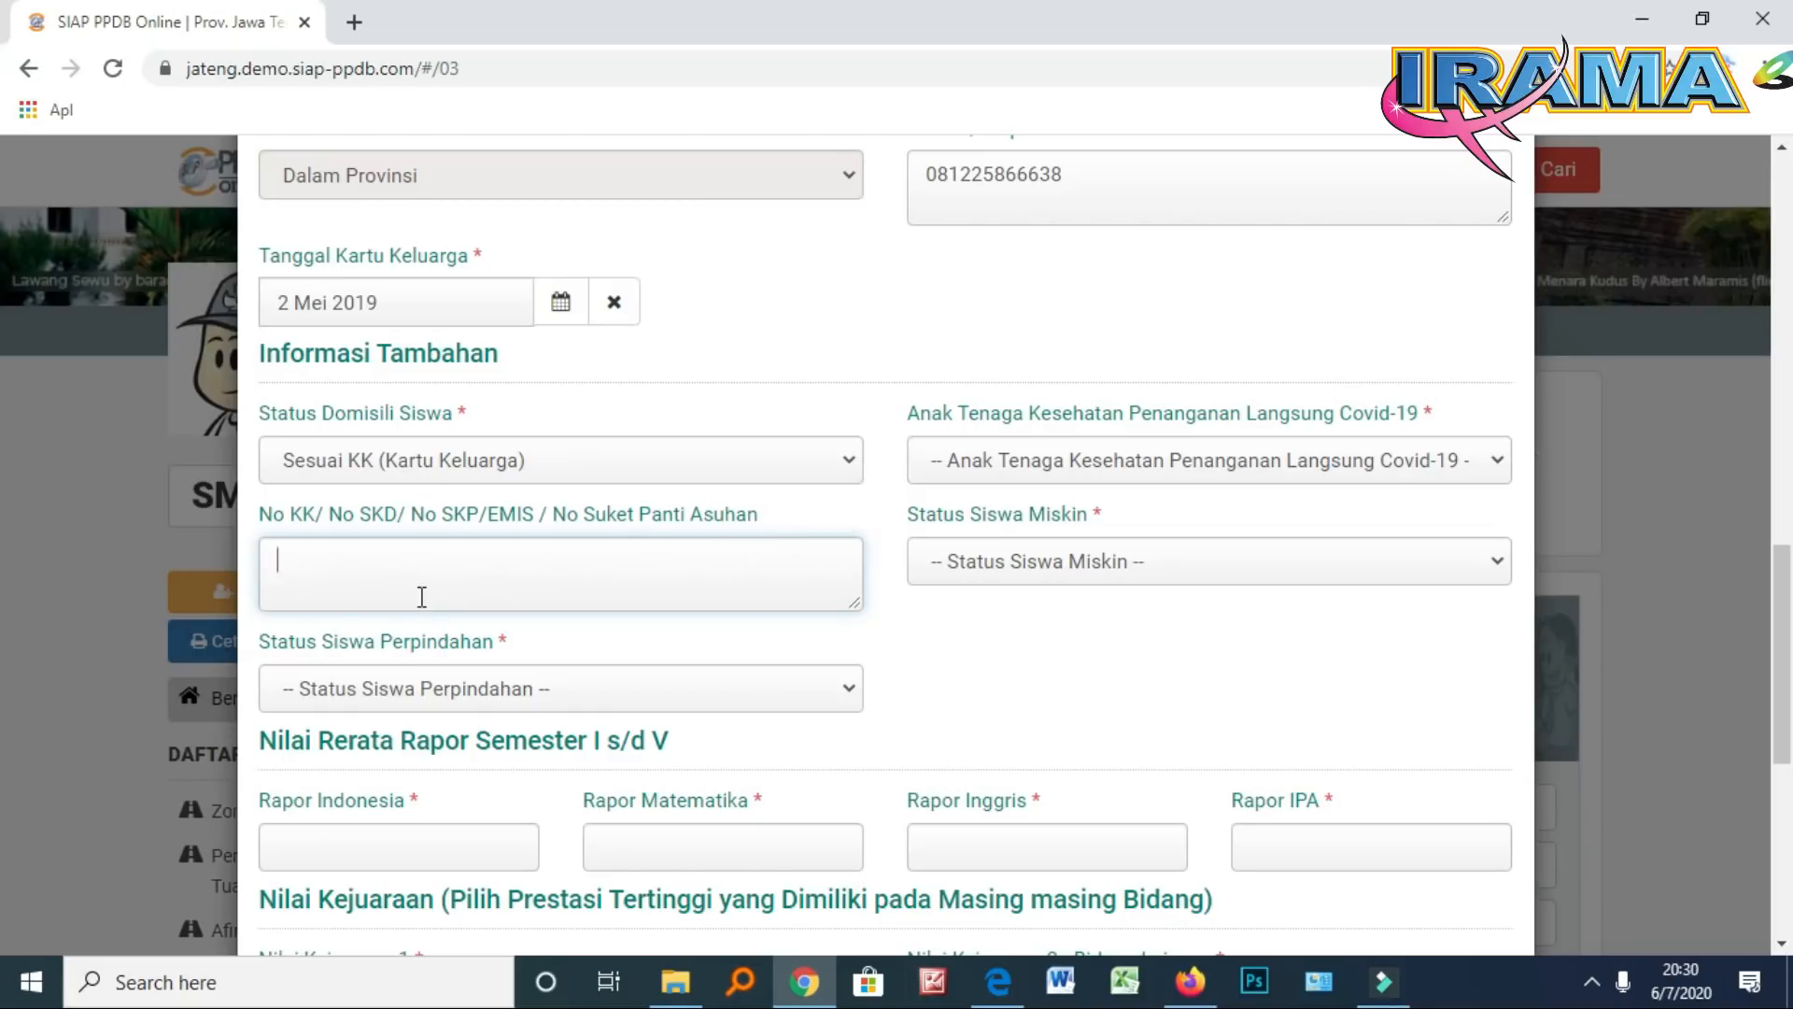
text(123456789)
Set Anak Nakes, Status Siswa Miskin and Status Perpindahan to their 'Bukan …' options
click(1378, 472)
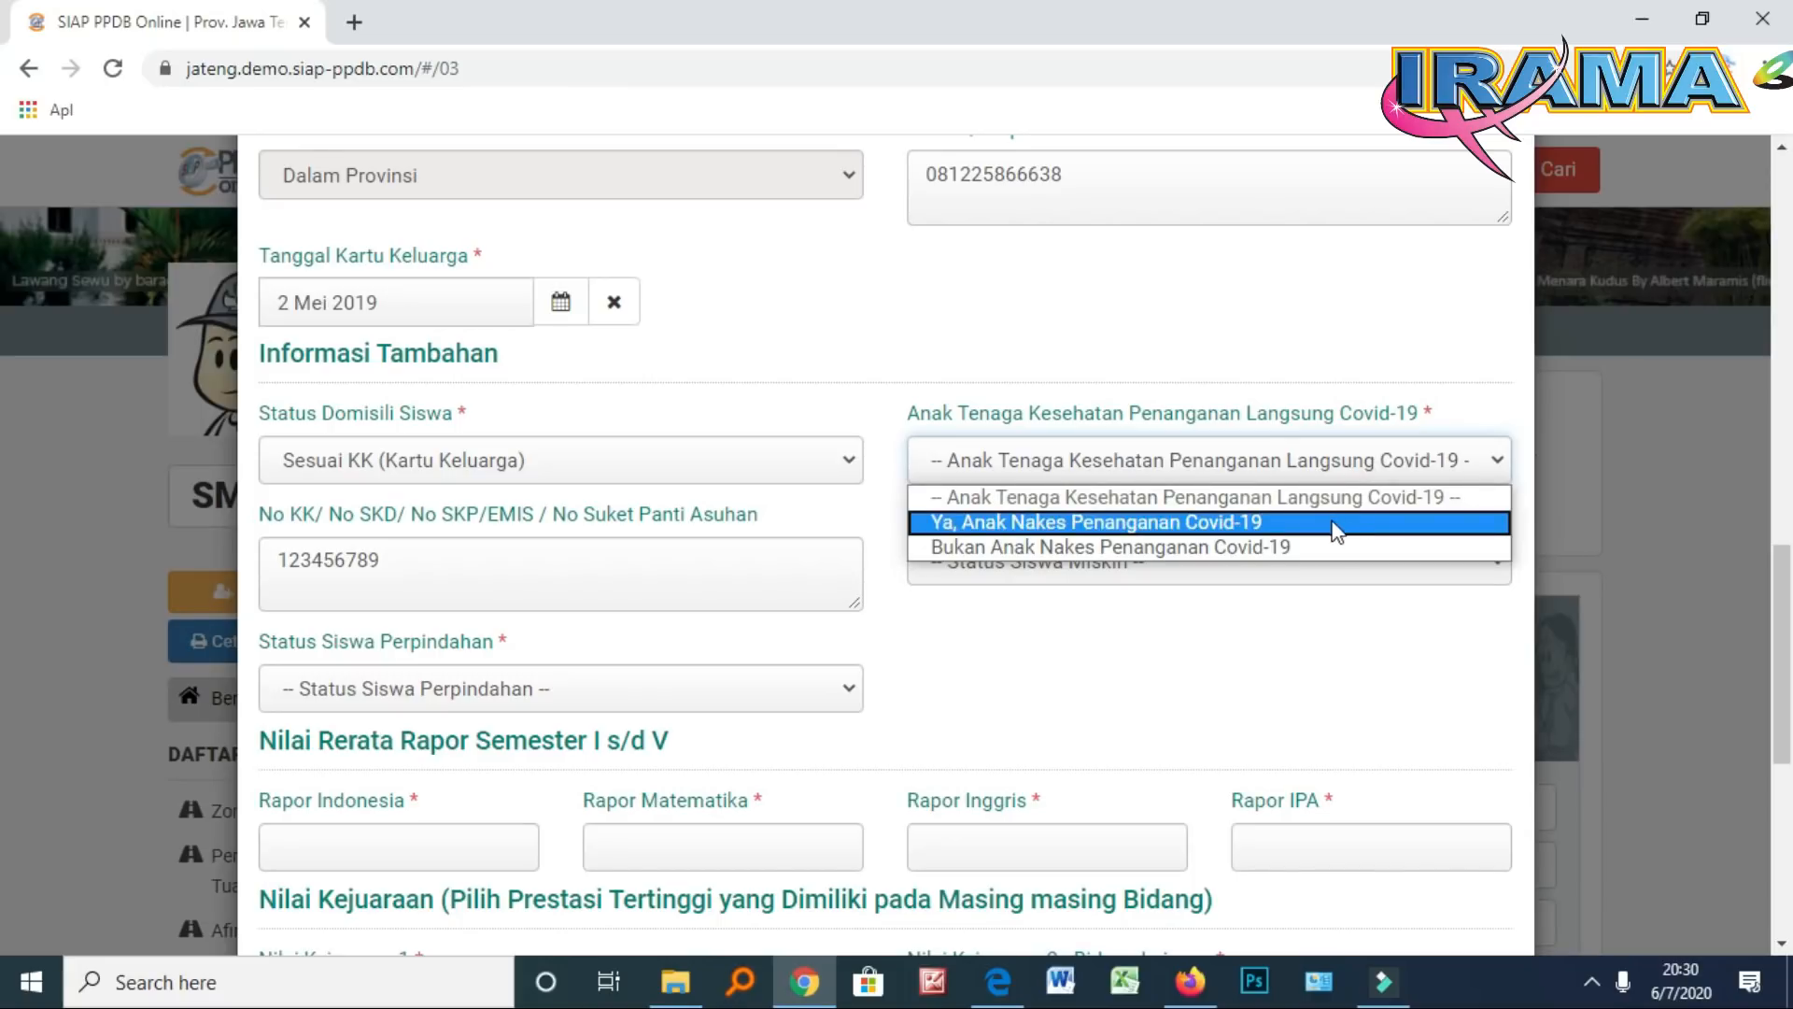
click(1325, 551)
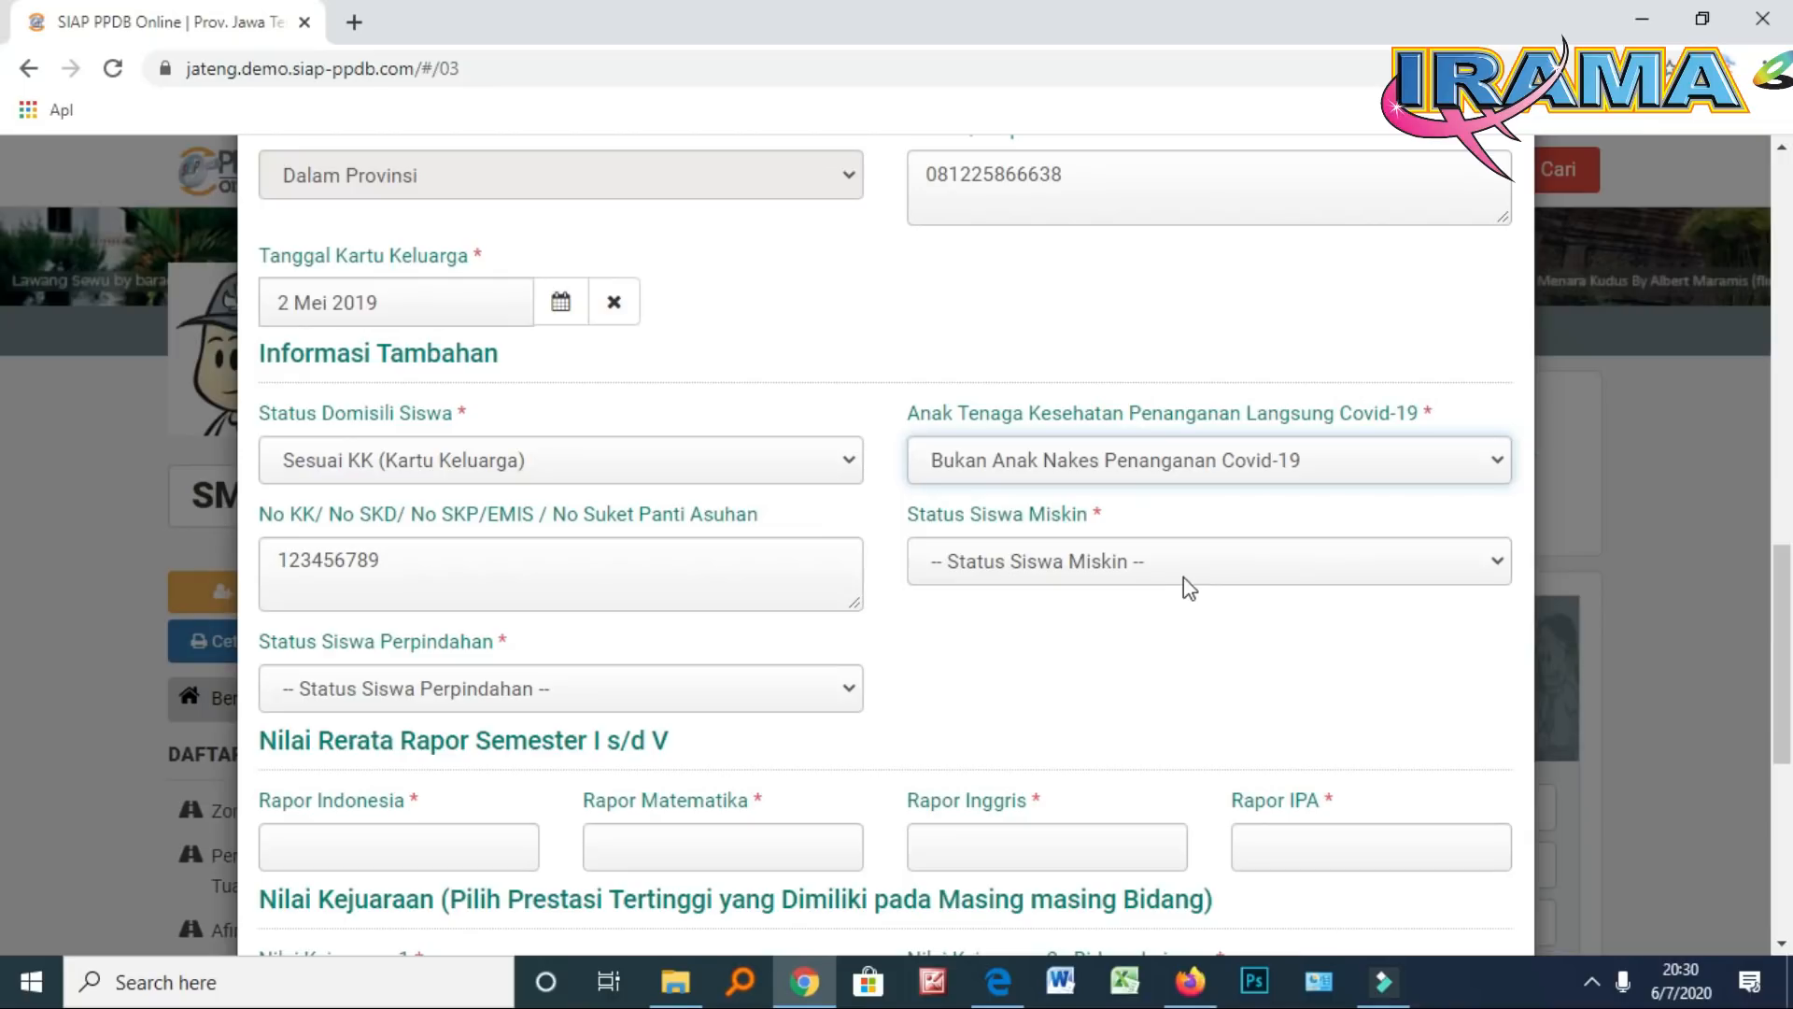
click(1112, 566)
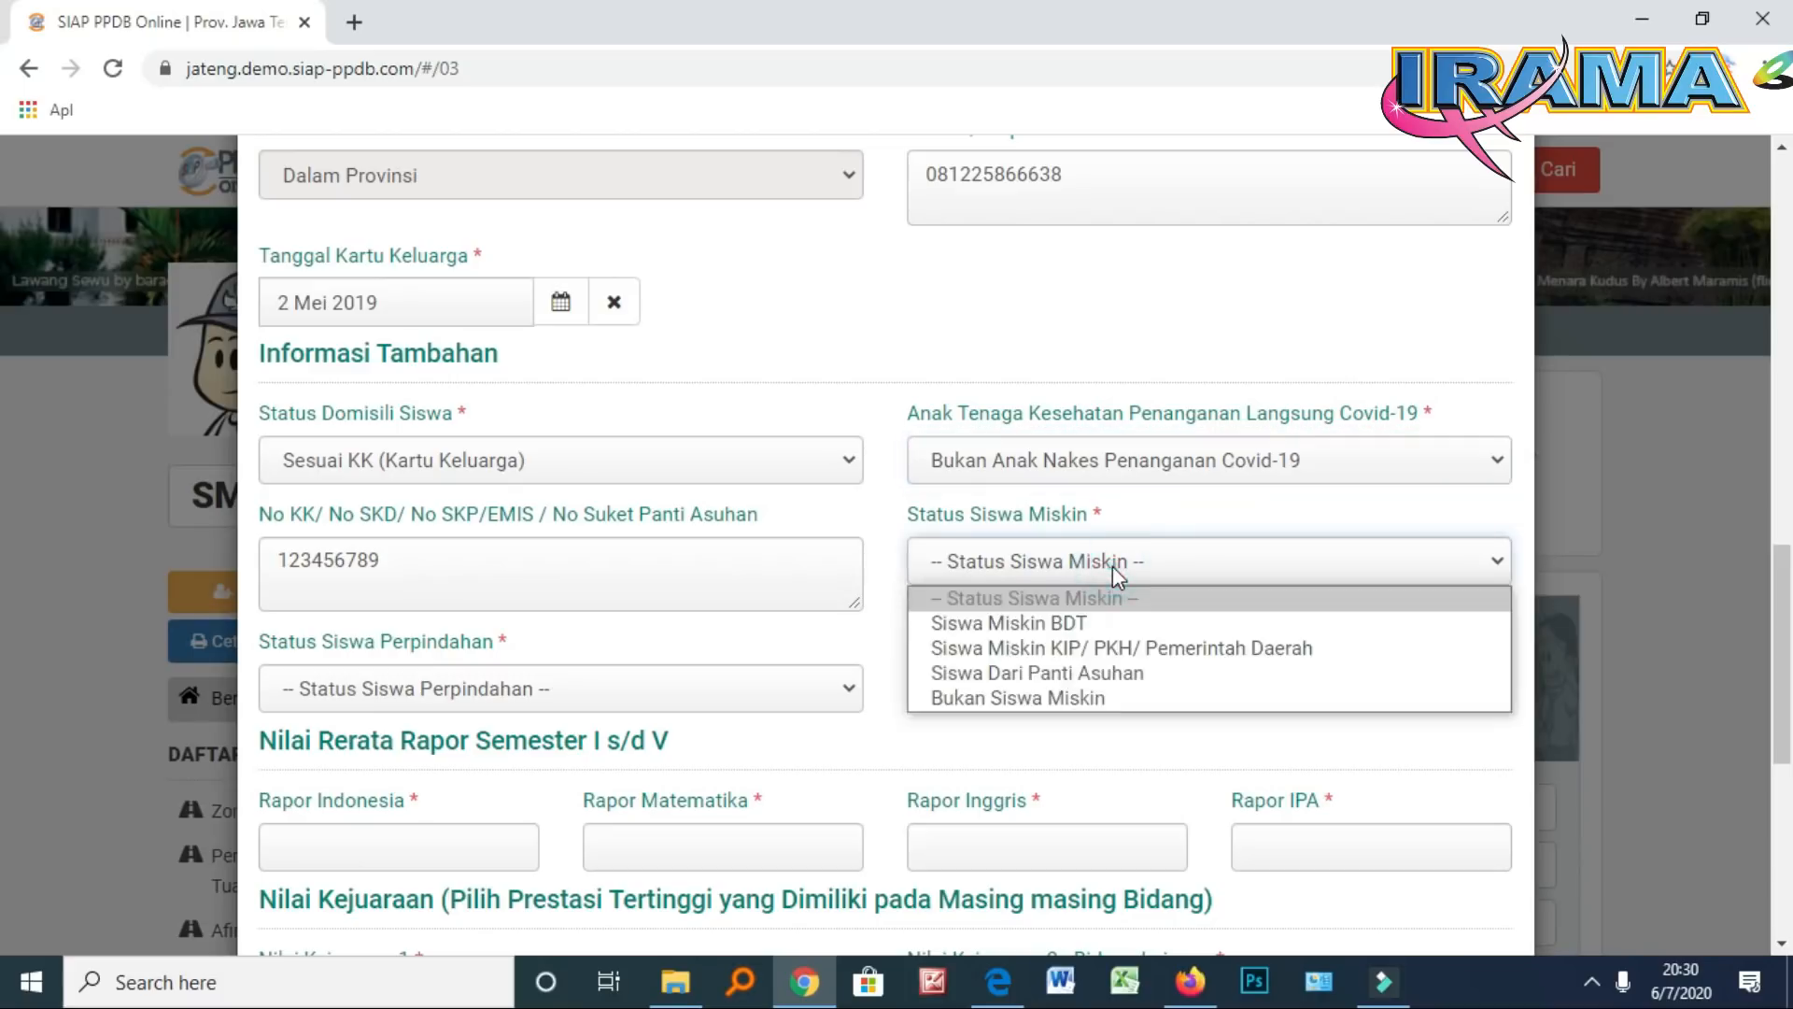
click(1117, 707)
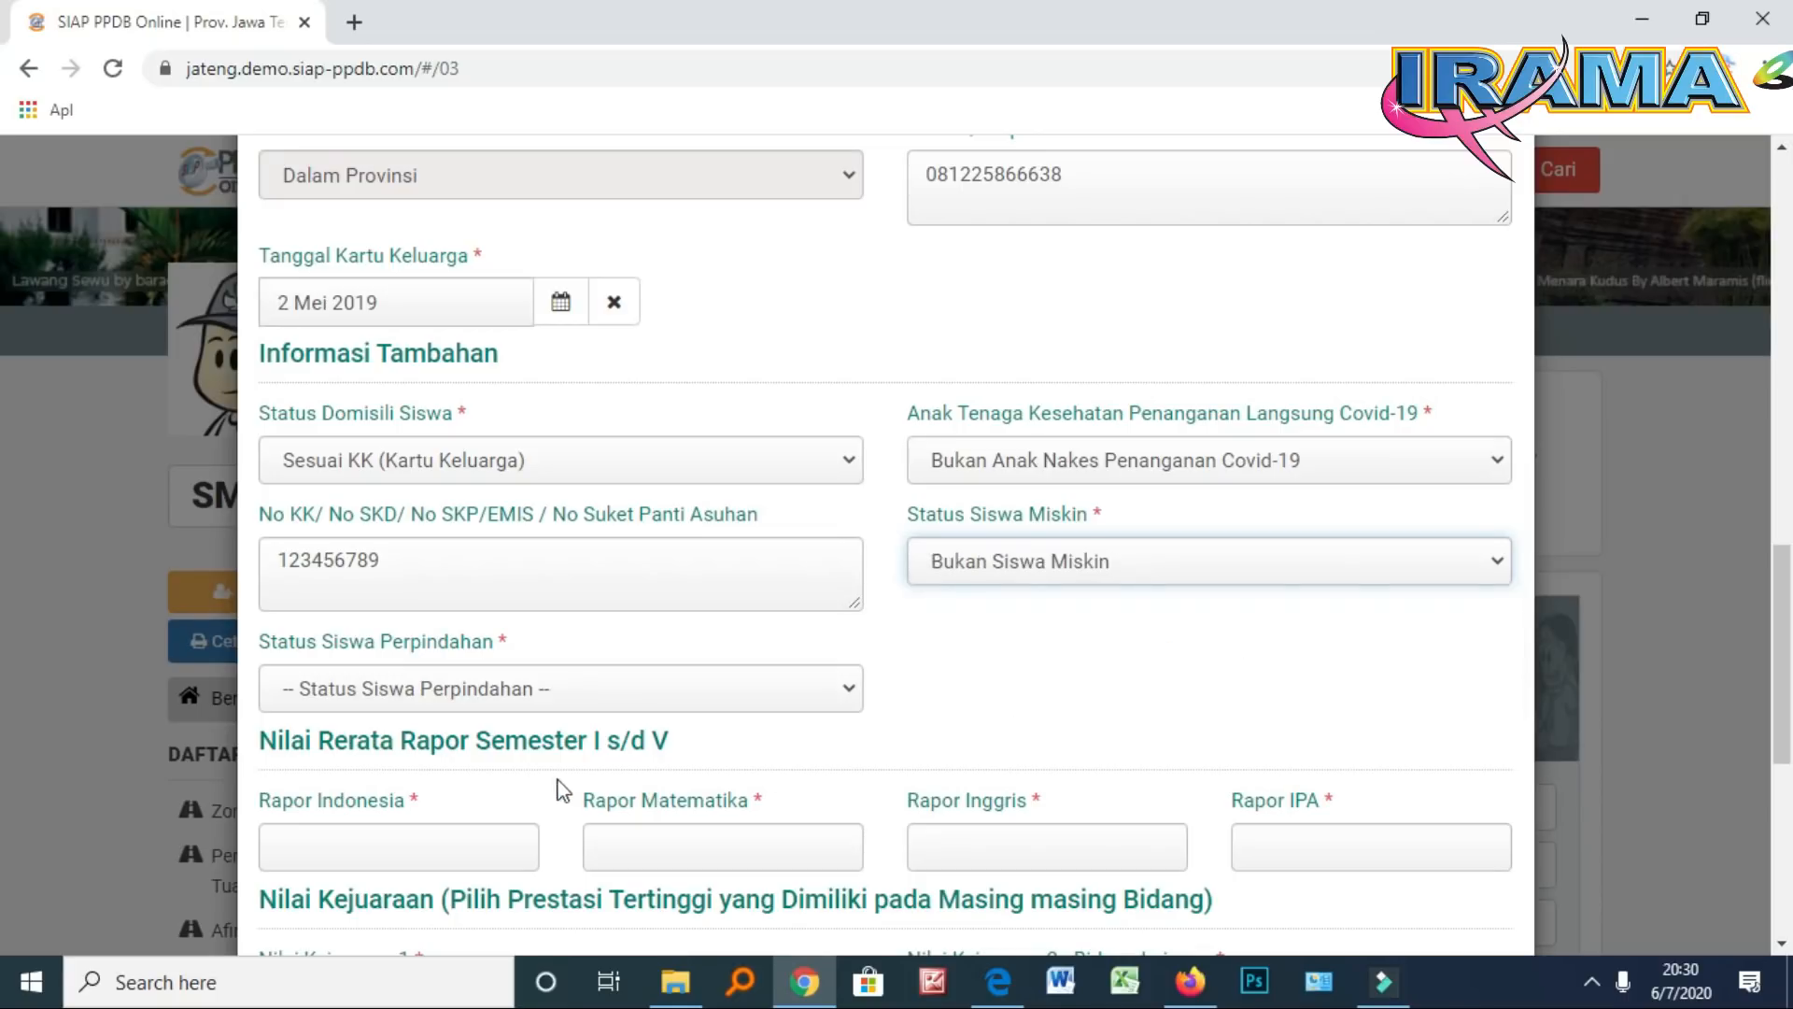
scroll(452, 691, down, 1)
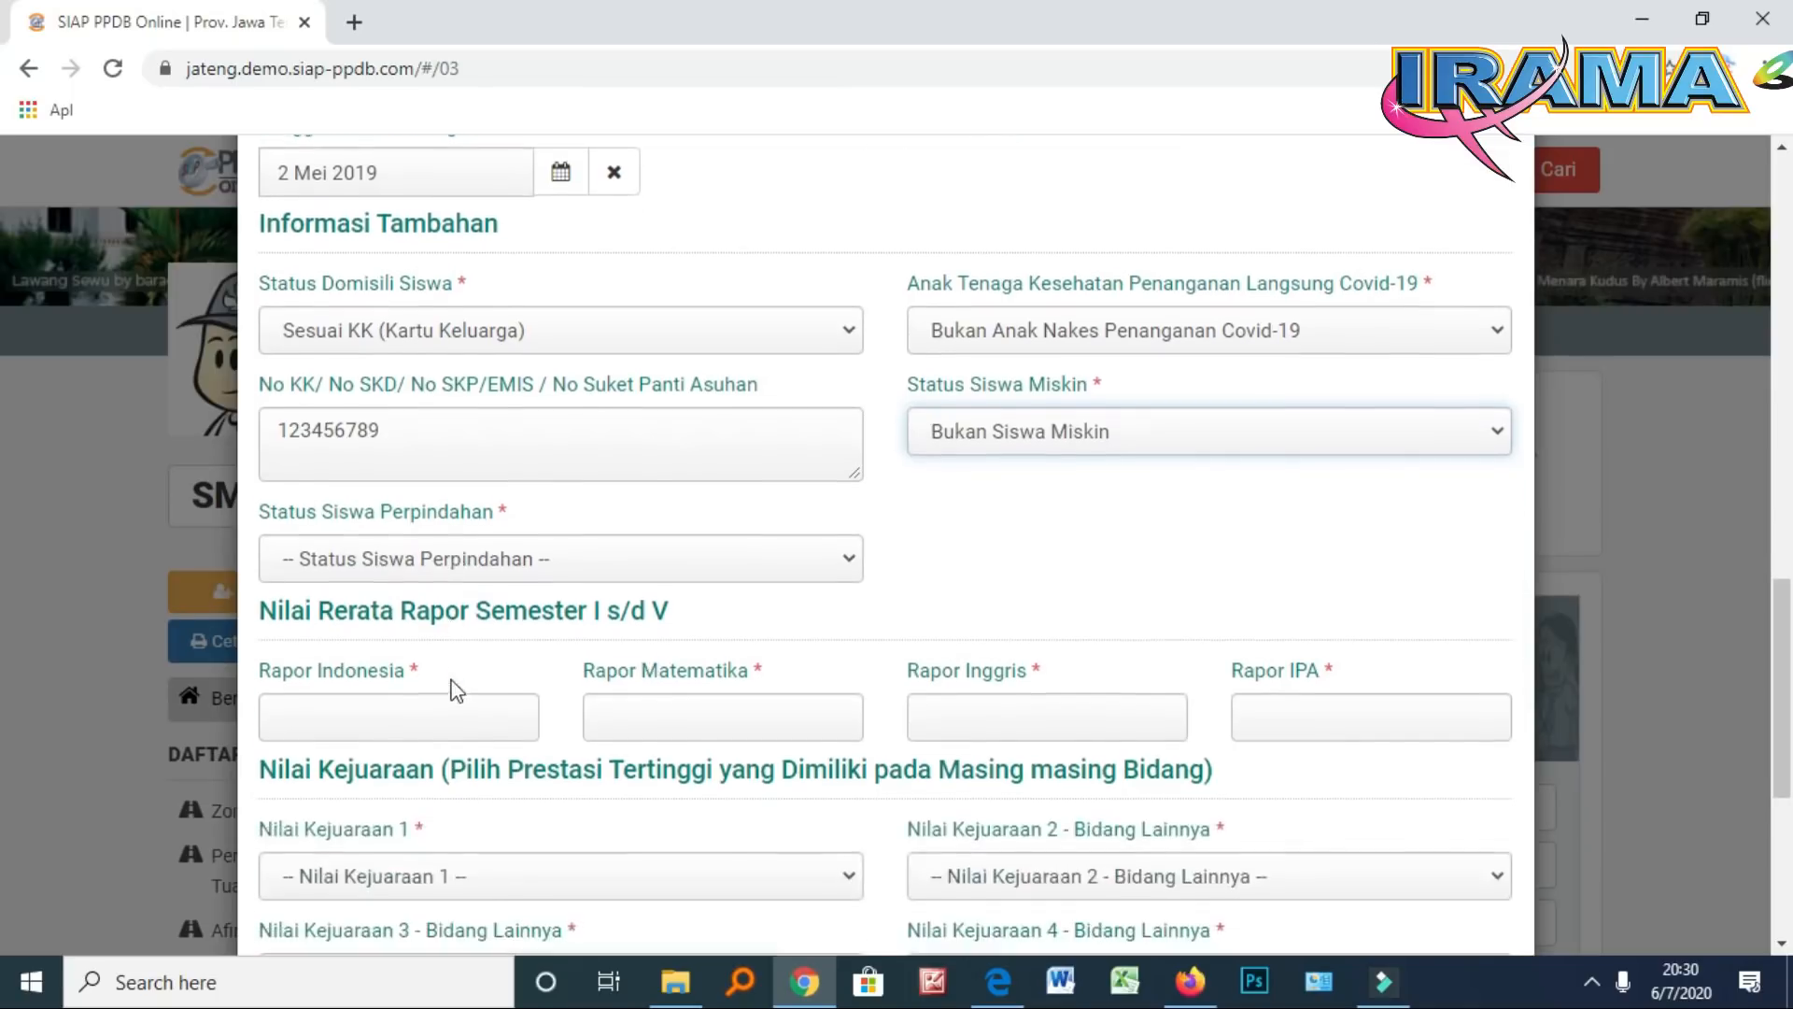
click(486, 562)
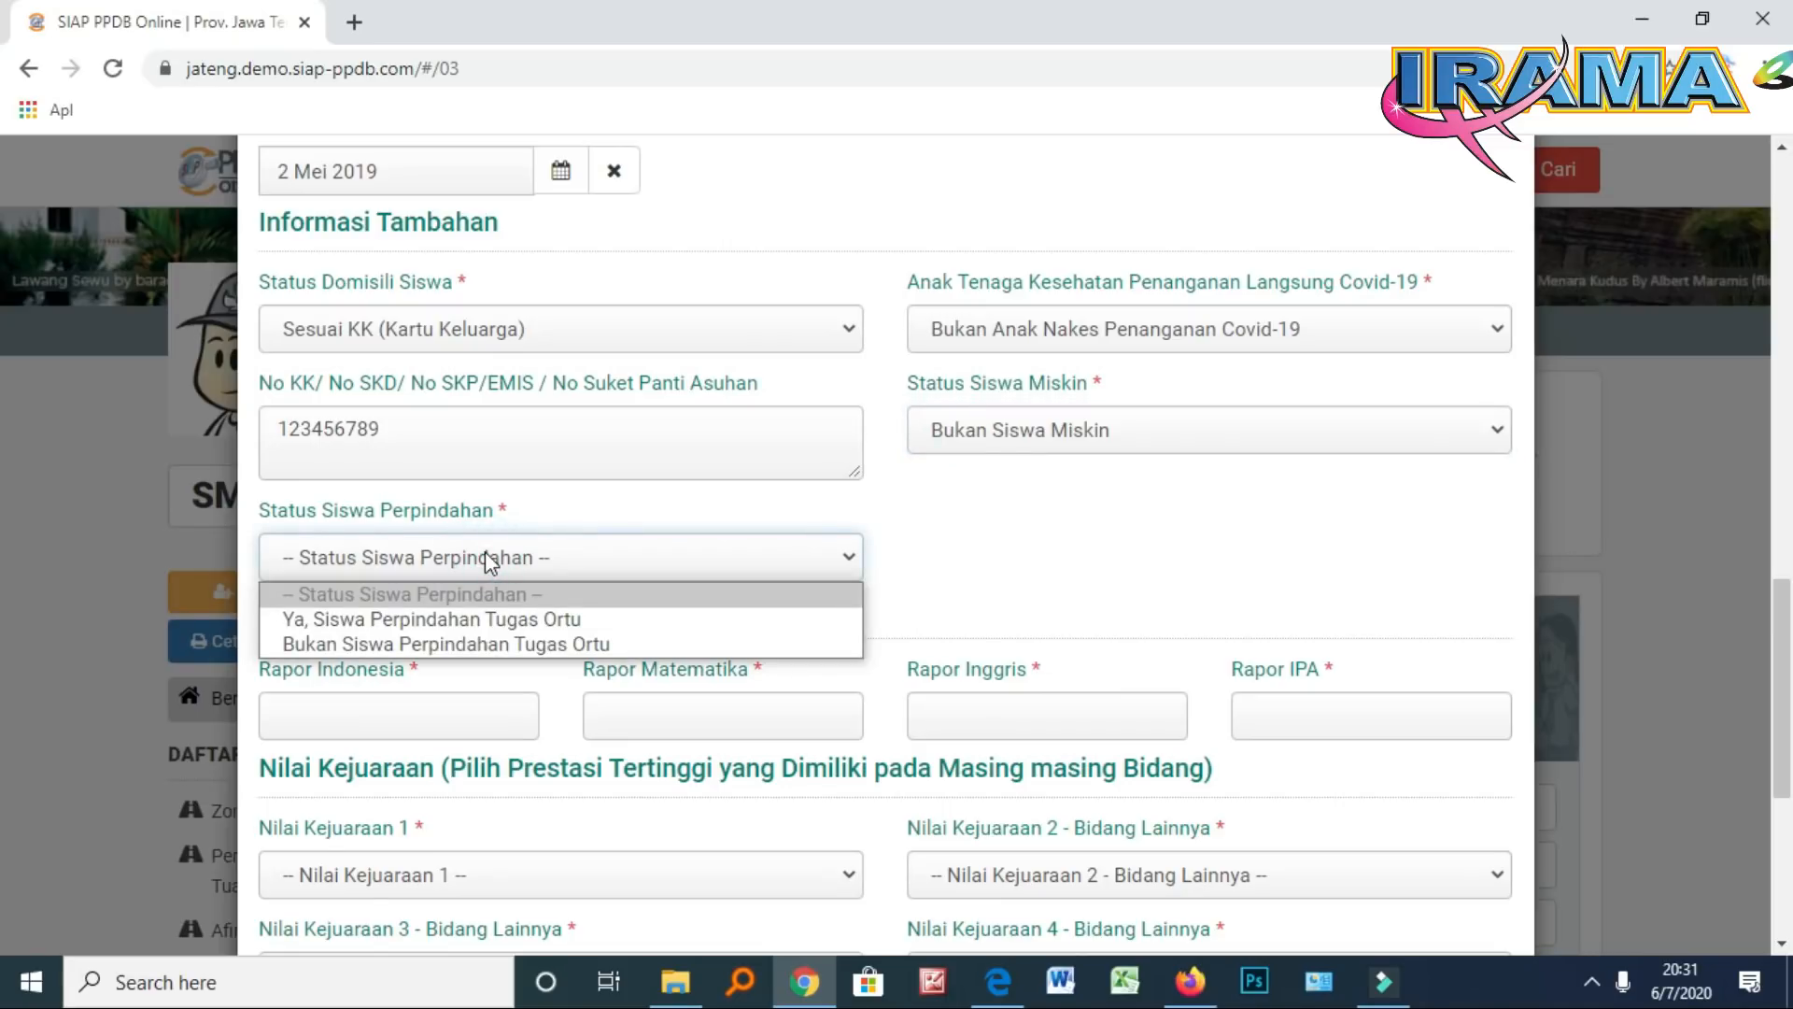
click(507, 643)
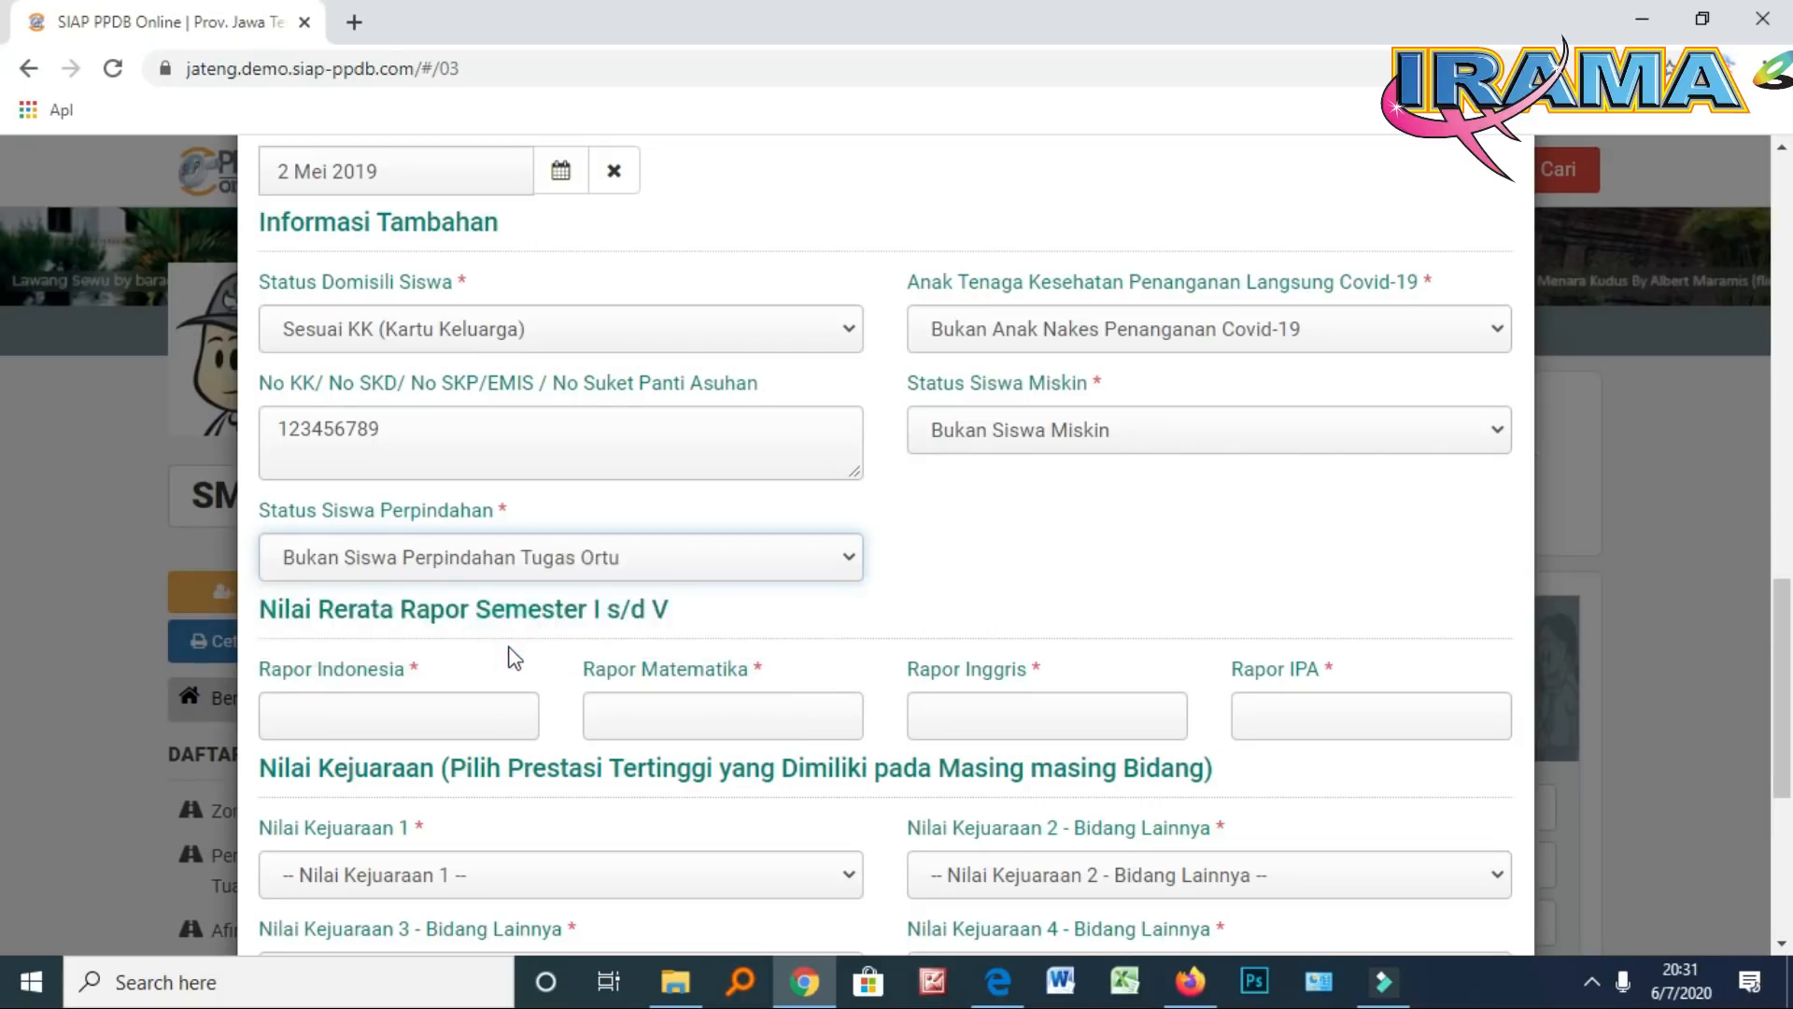
scroll(513, 664, down, 1)
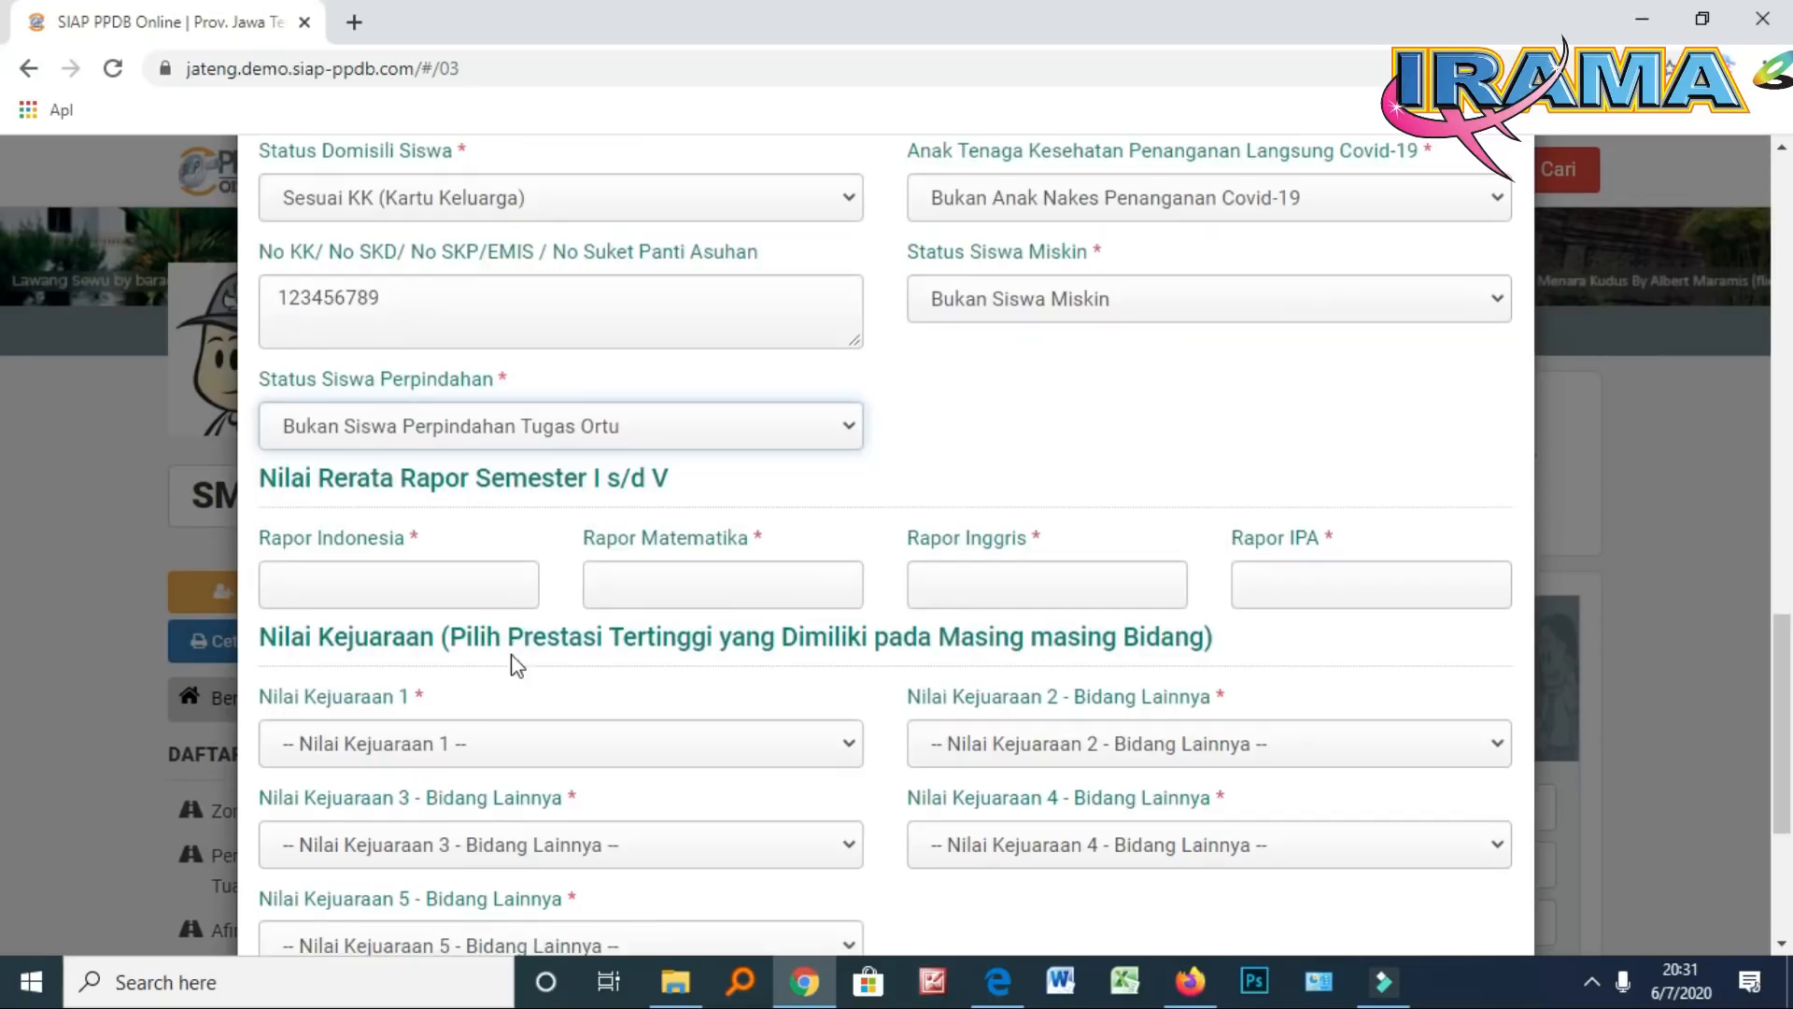
Enter Rapor averages Indonesia 8, Matematika 8.60, Inggris 7 and IPA 8.80
click(386, 577)
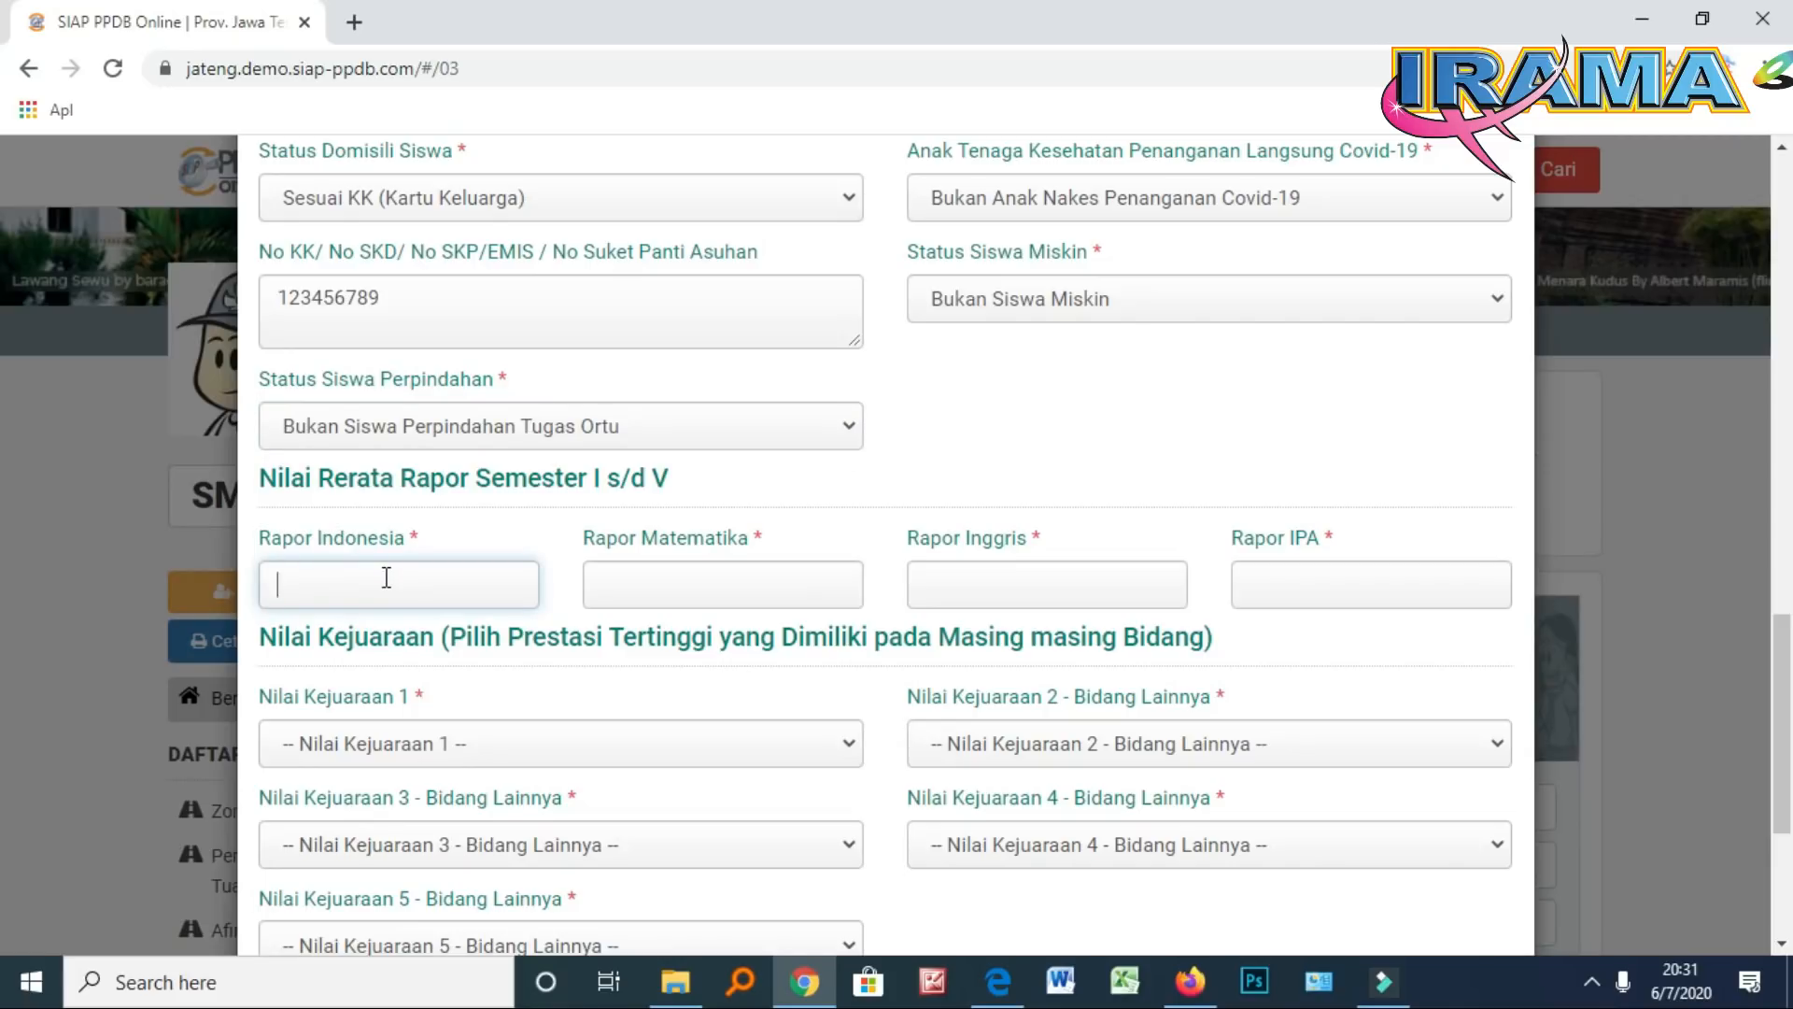
text(8)
click(673, 588)
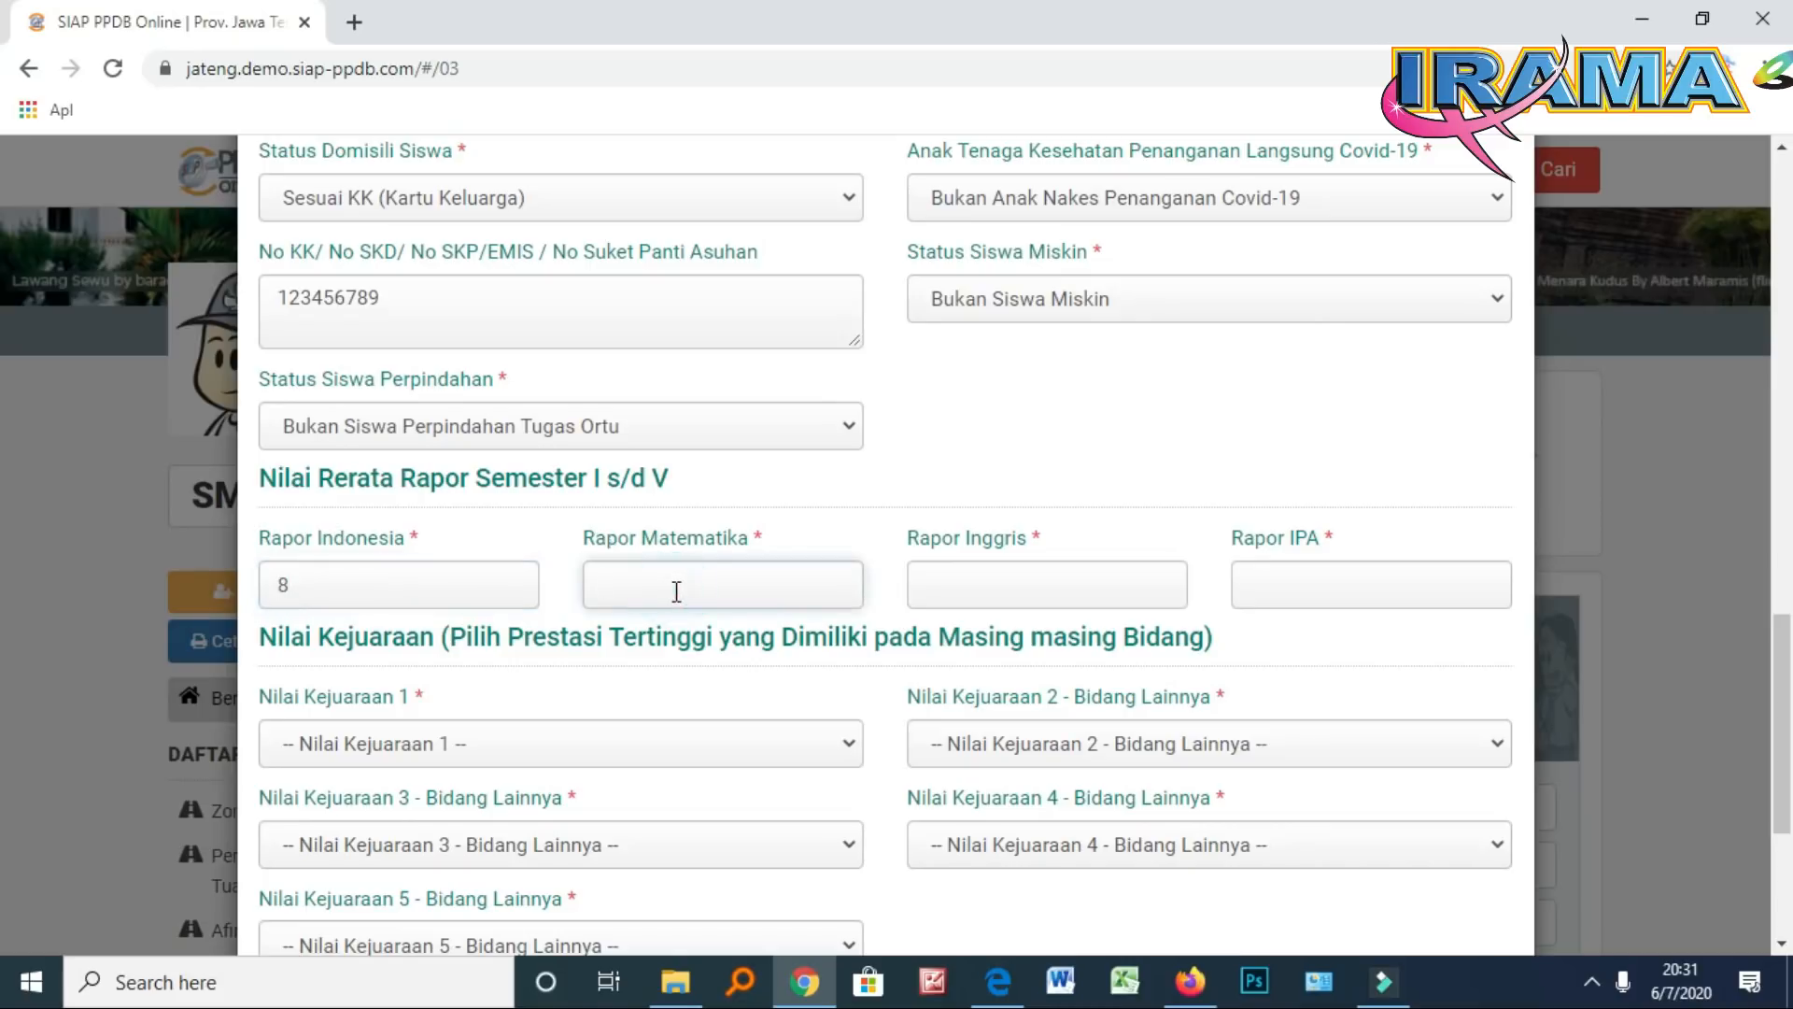
text(8.60)
click(970, 580)
text(7)
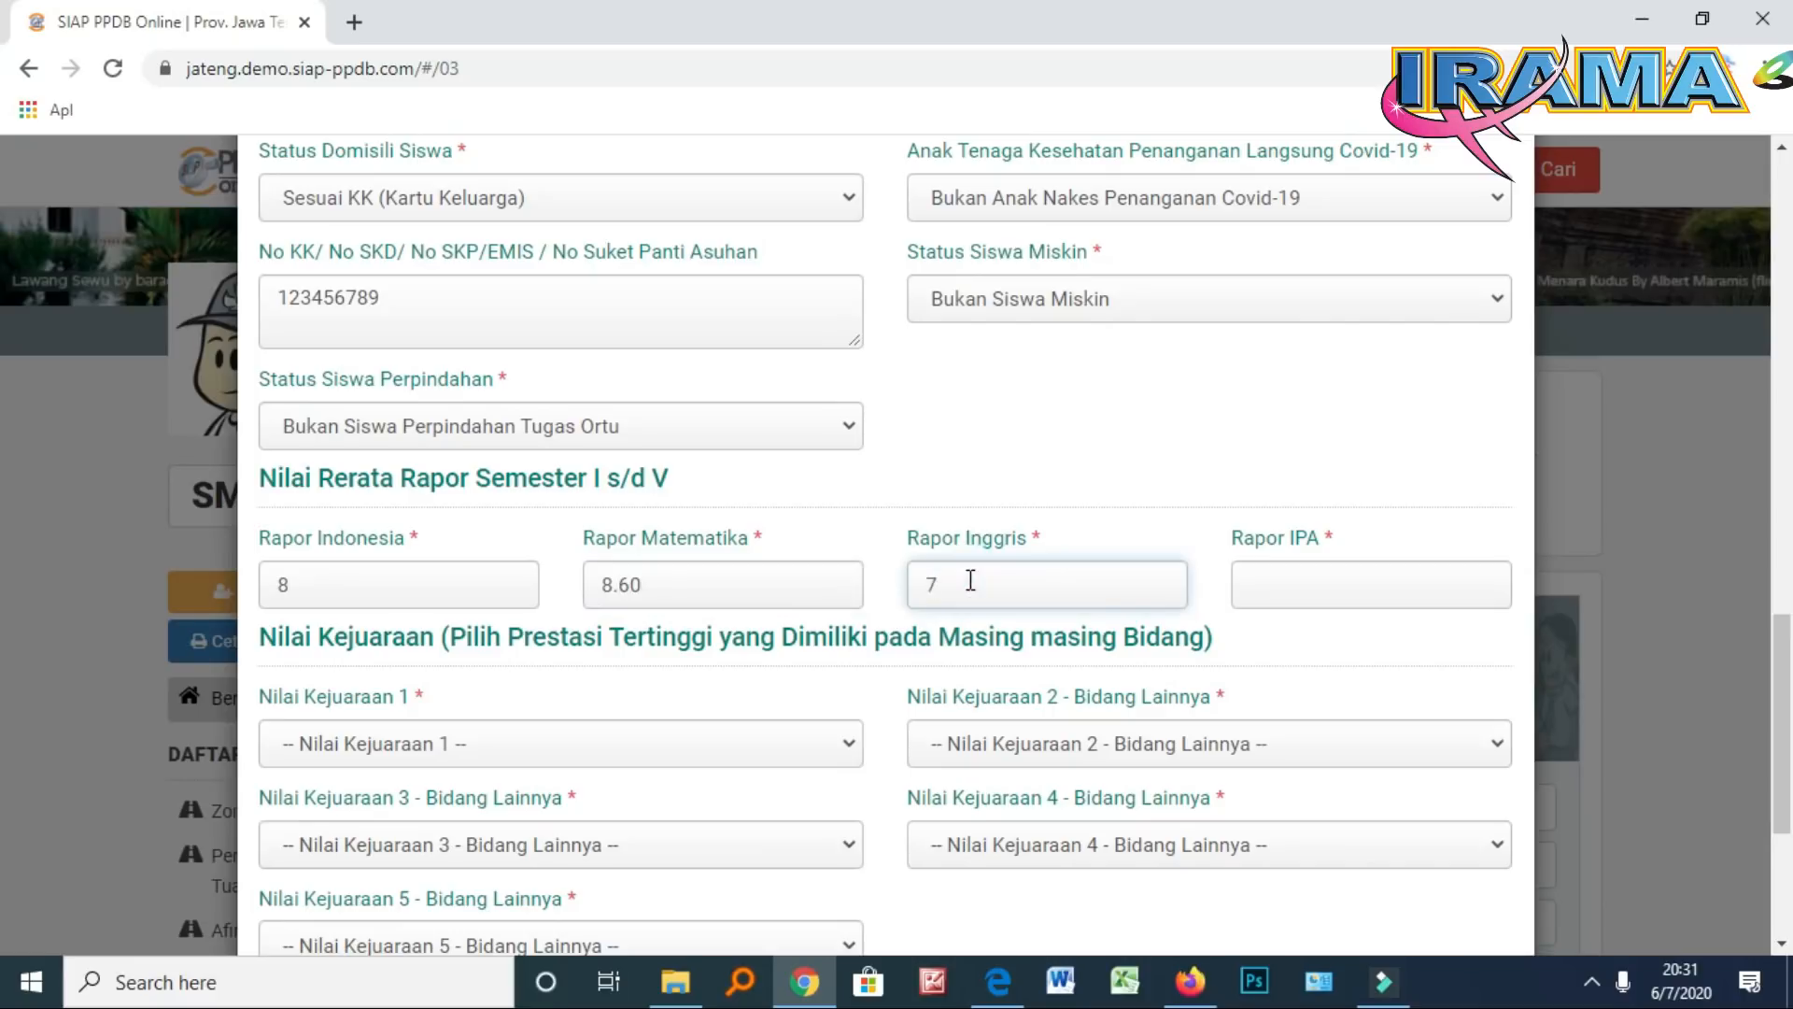
click(1307, 569)
text(8.80)
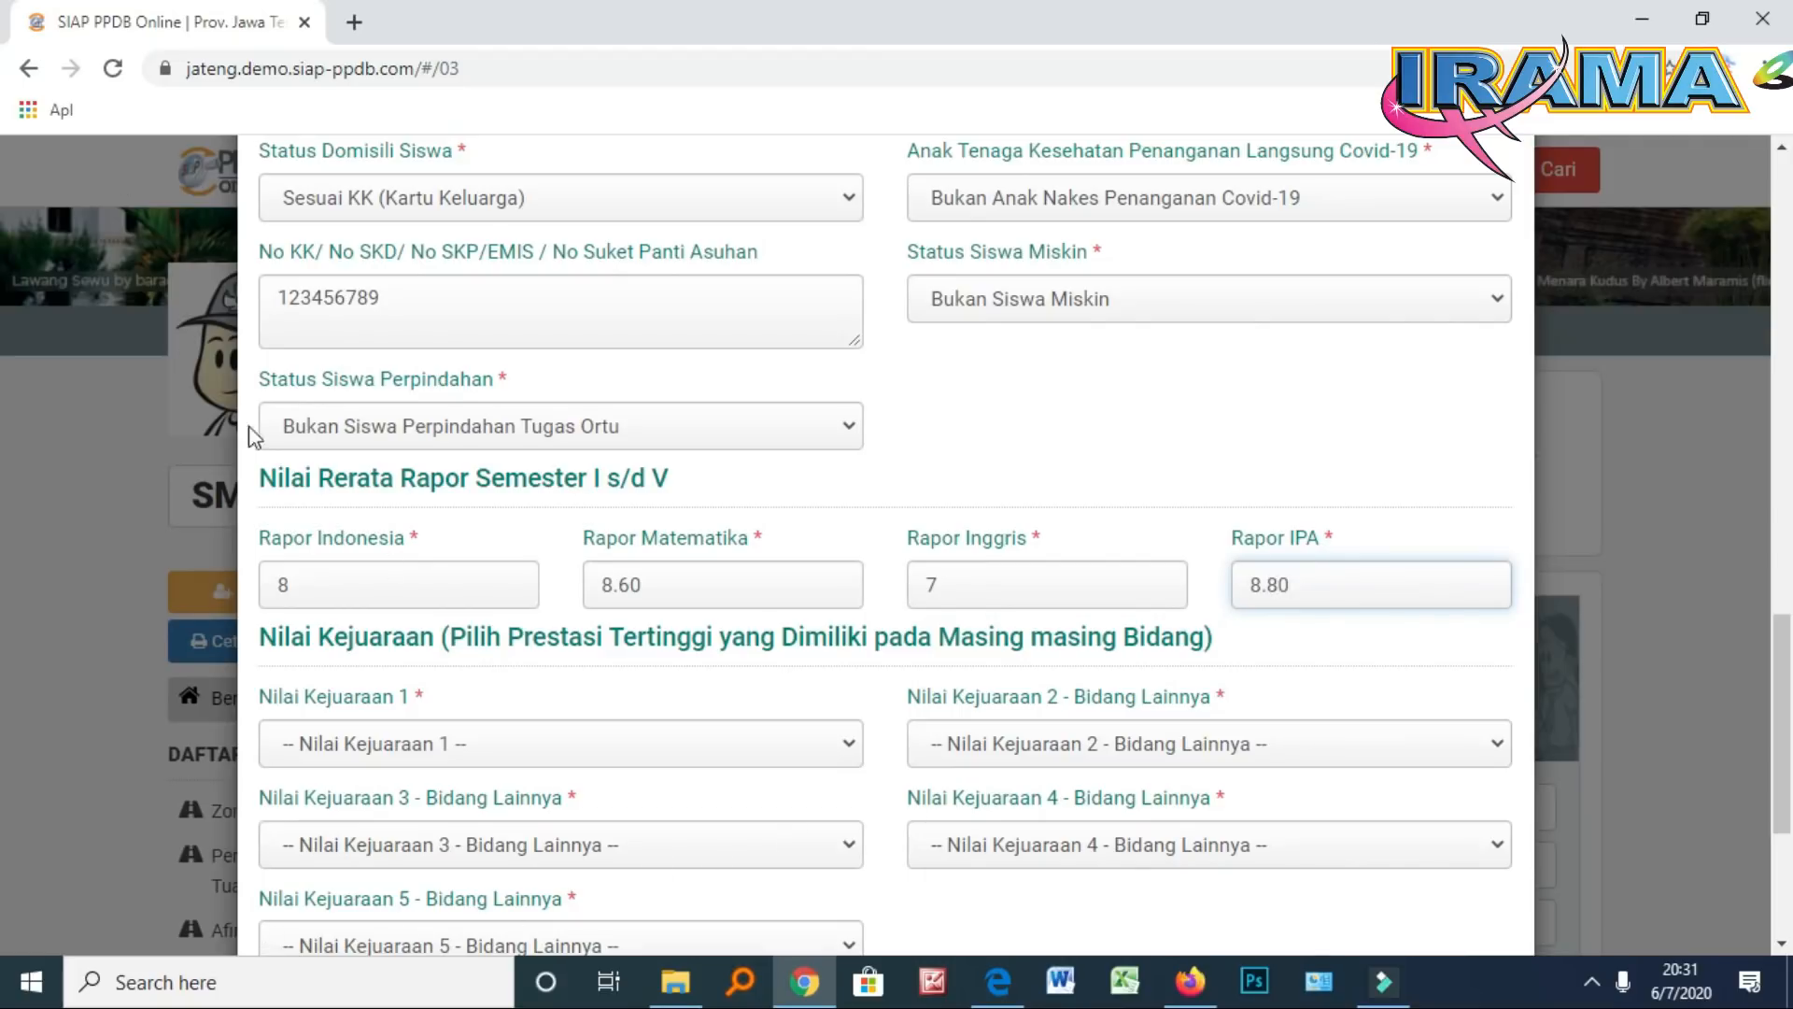
scroll(373, 504, down, 2)
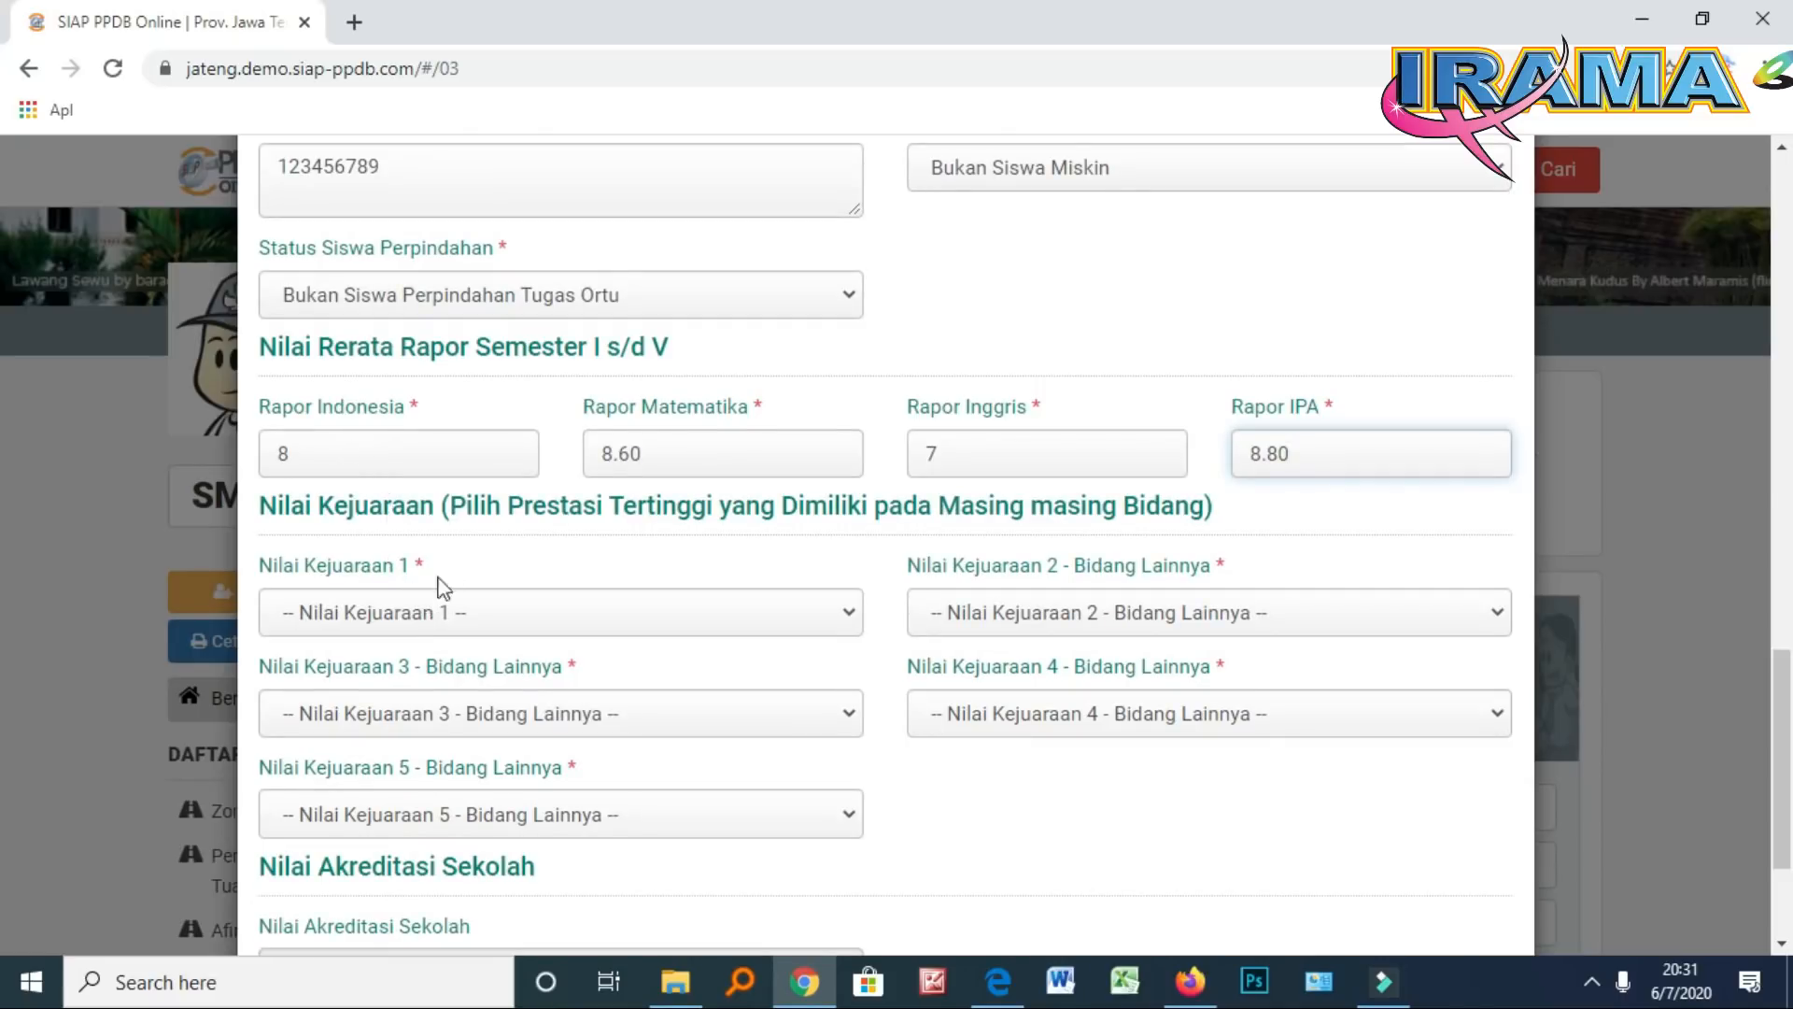
scroll(510, 558, down, 2)
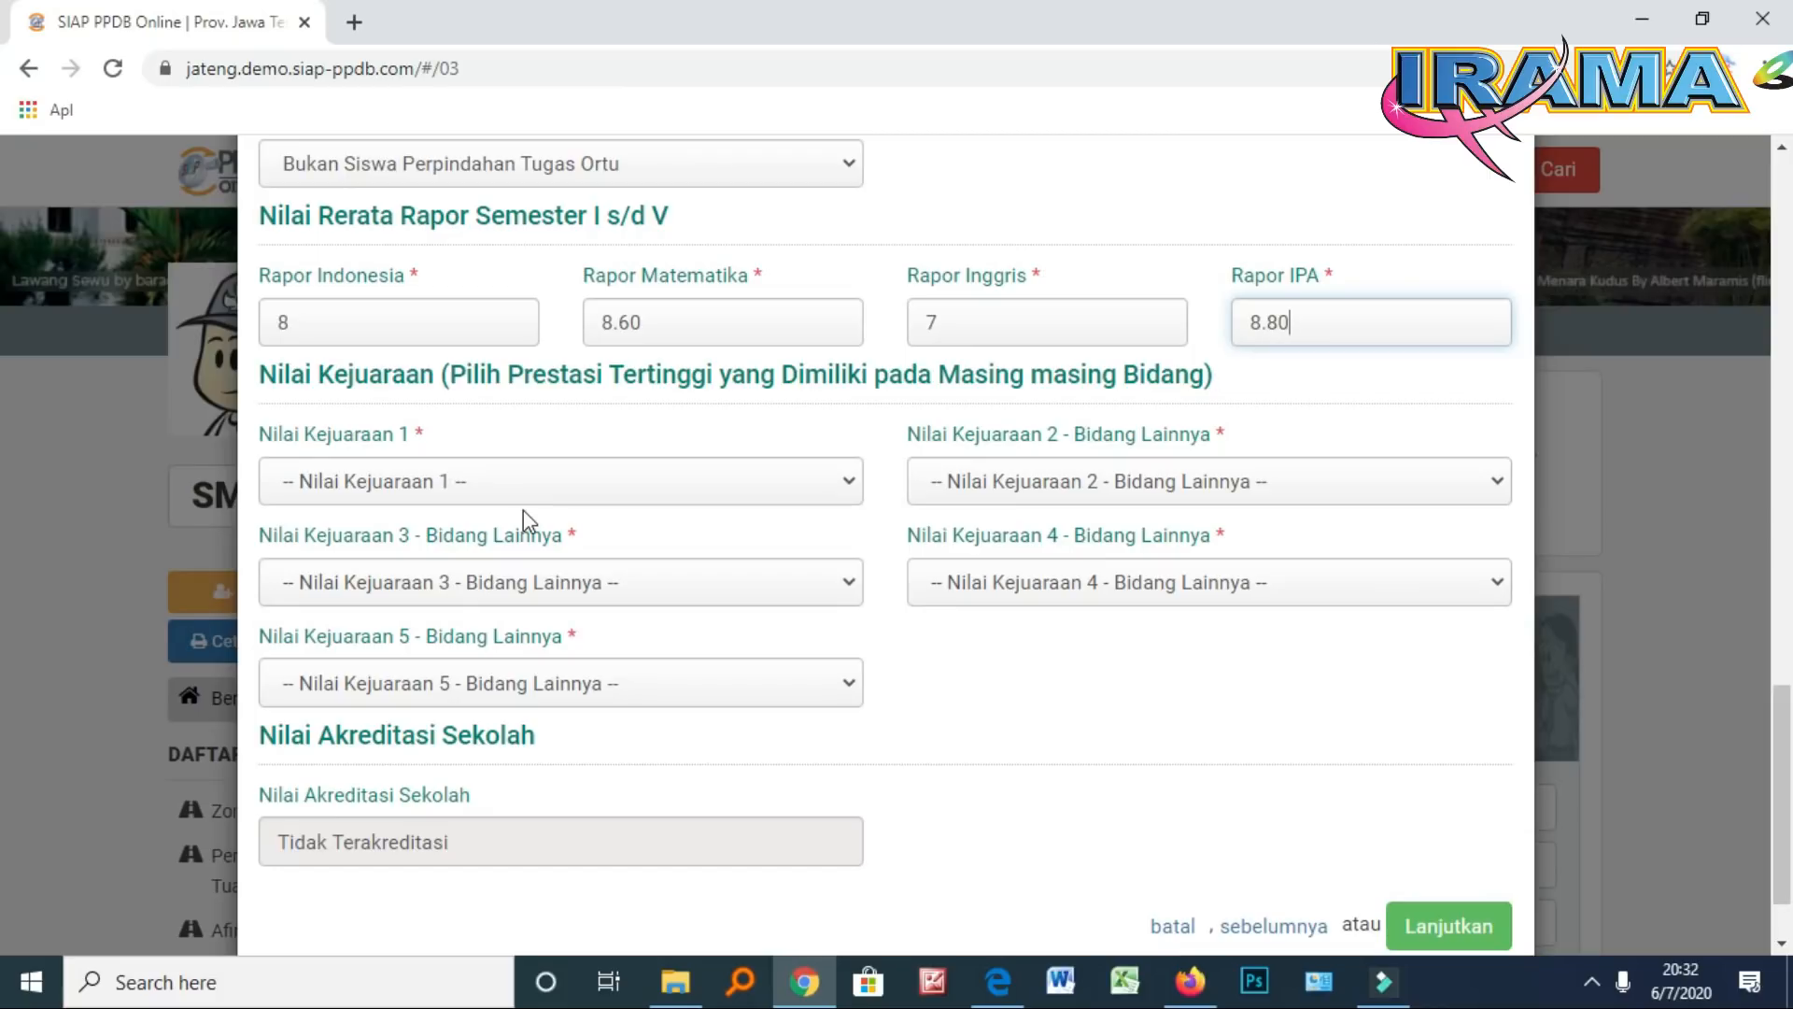
scroll(523, 512, down, 1)
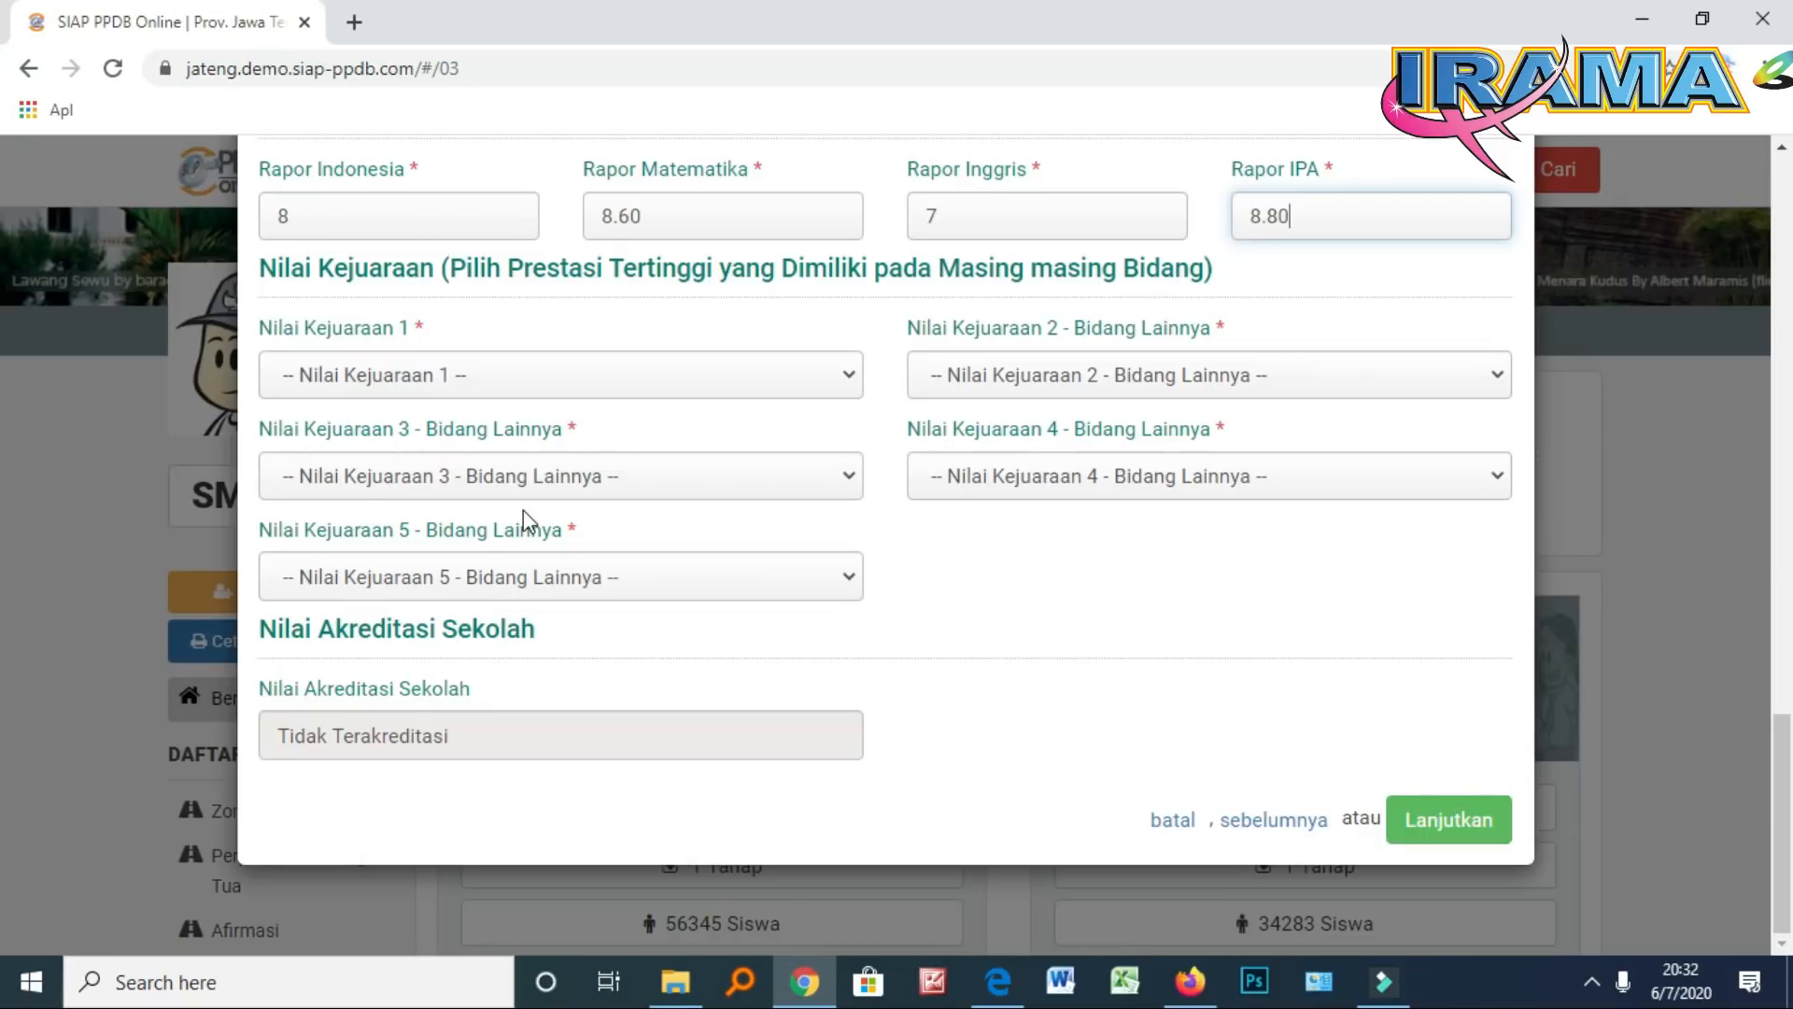
Set Nilai Kejuaraan 1 to Kota/Kabupaten Juara II, 2–5 to 'Tidak Memiliki Nilai Kejuaraan', then continue
click(475, 386)
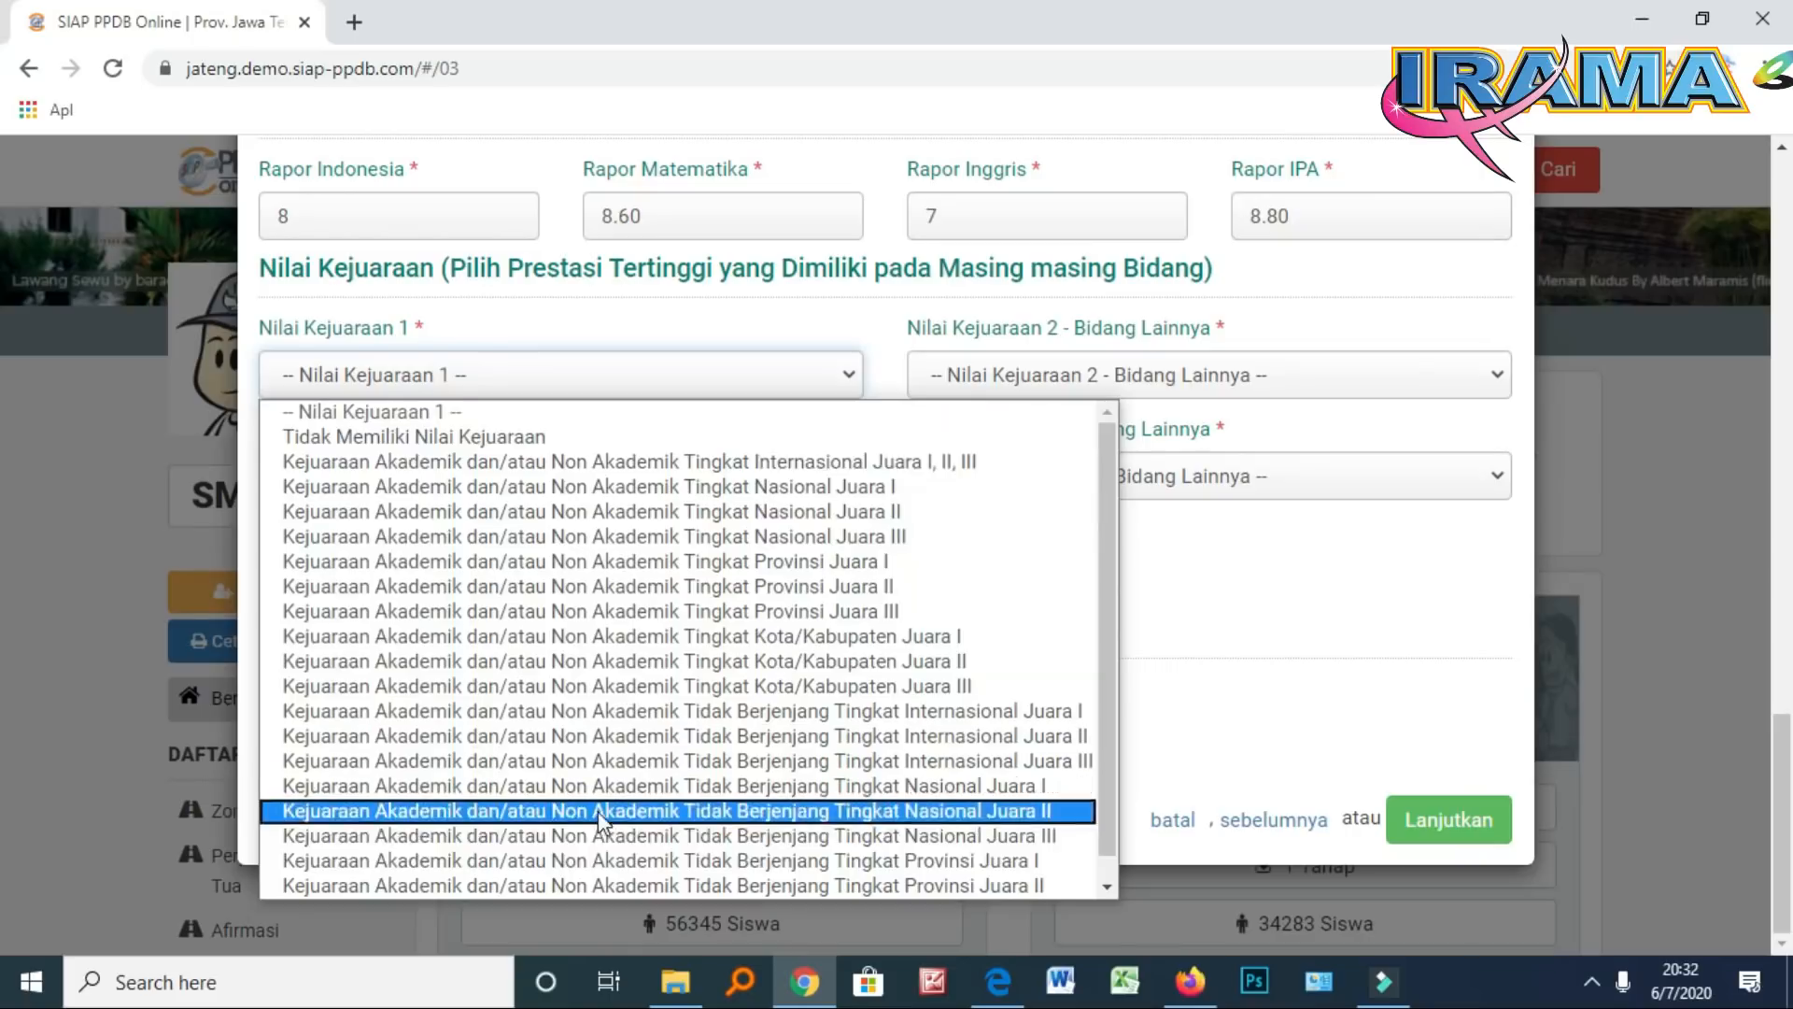
click(534, 661)
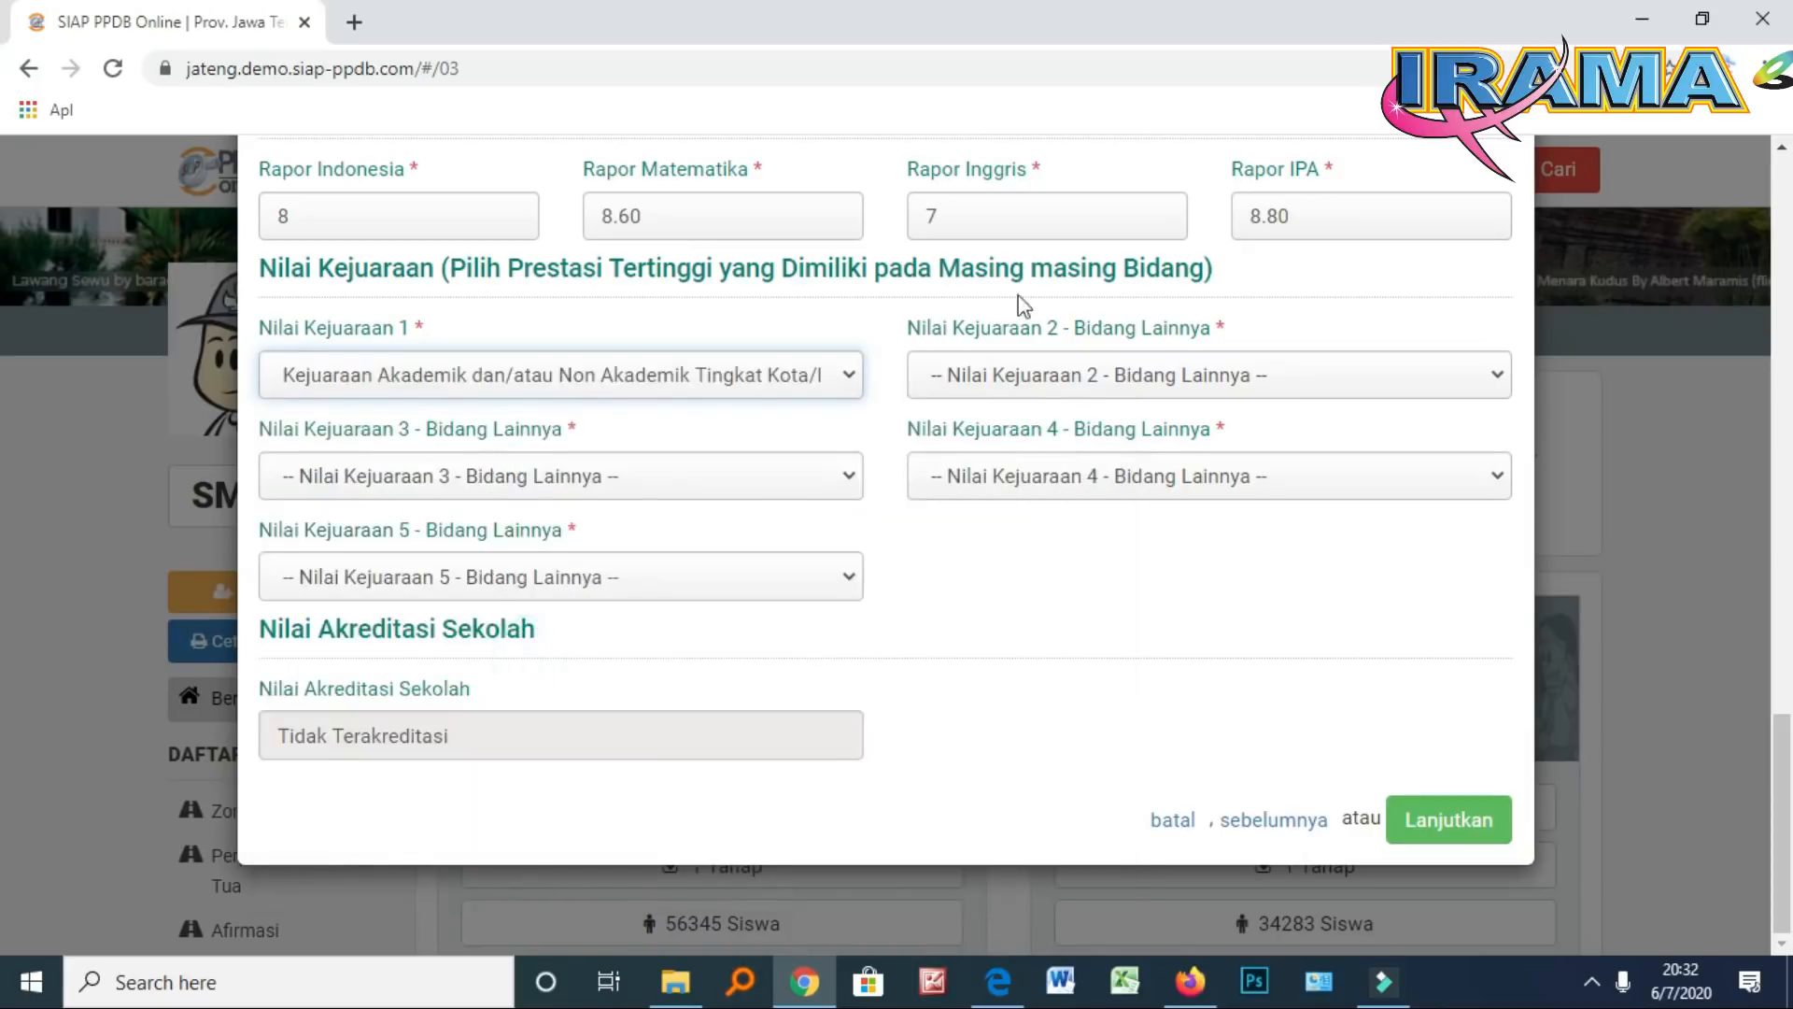
click(1052, 376)
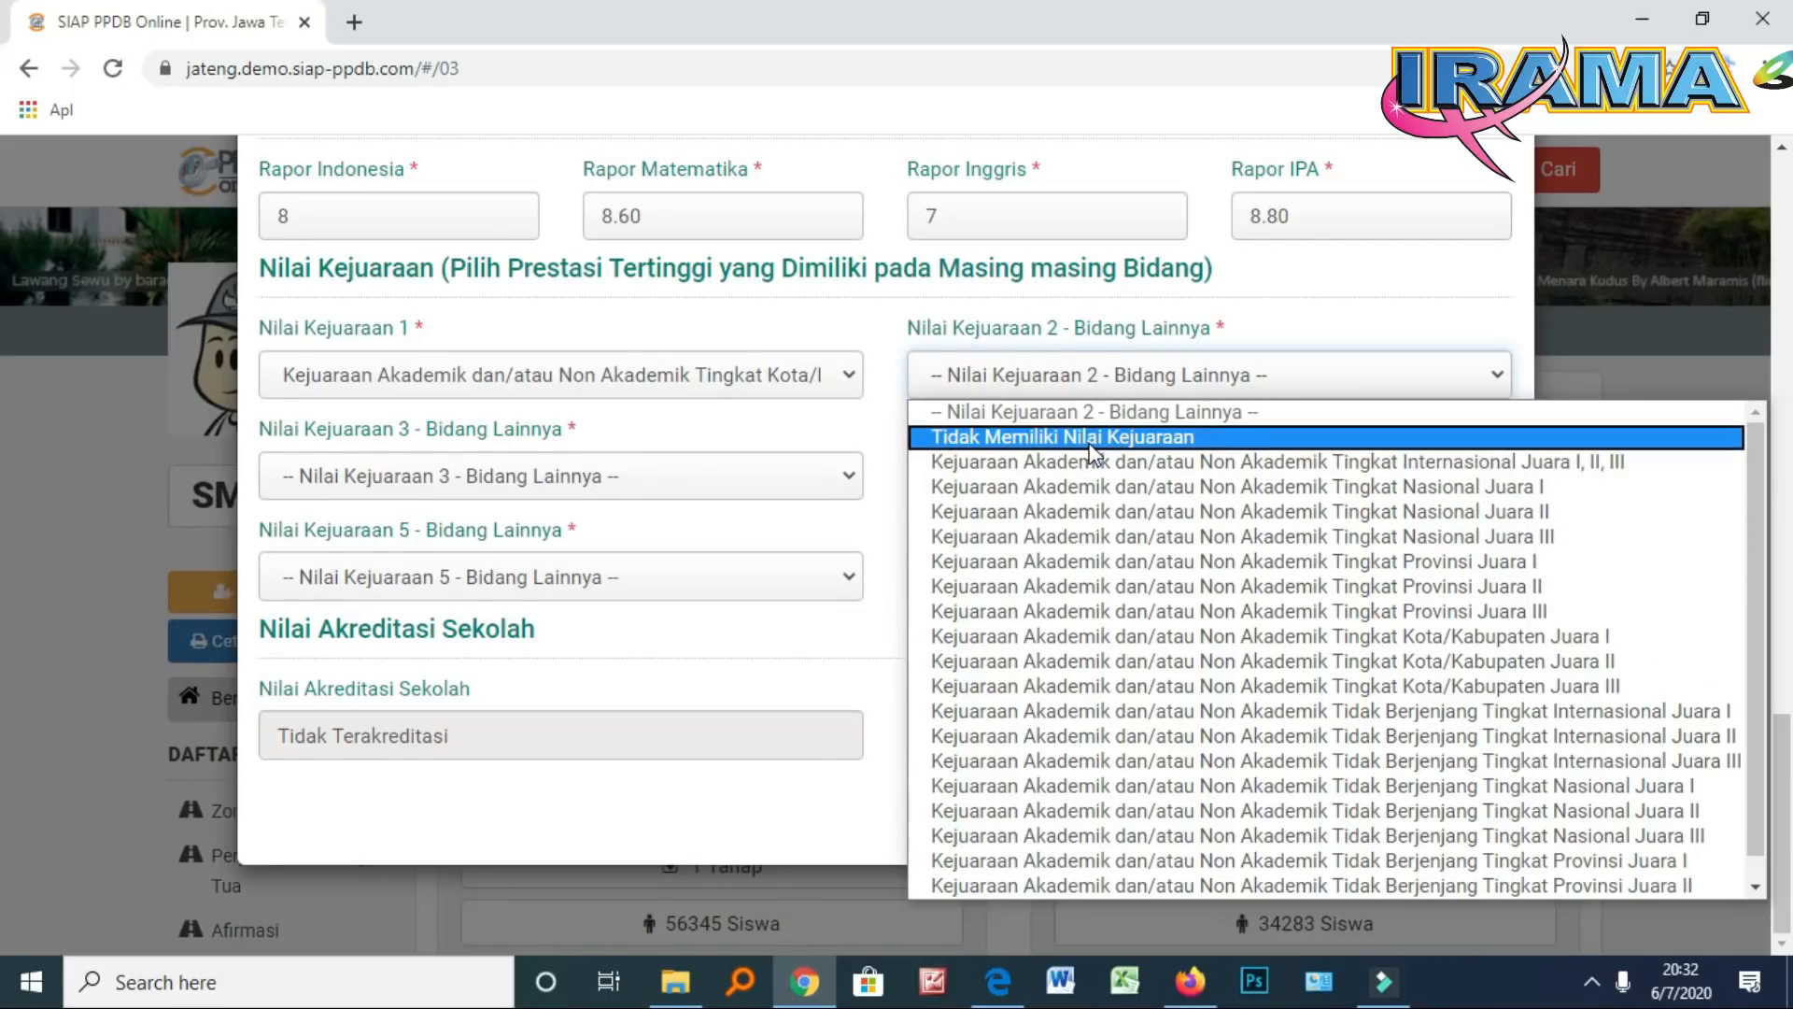
click(1090, 445)
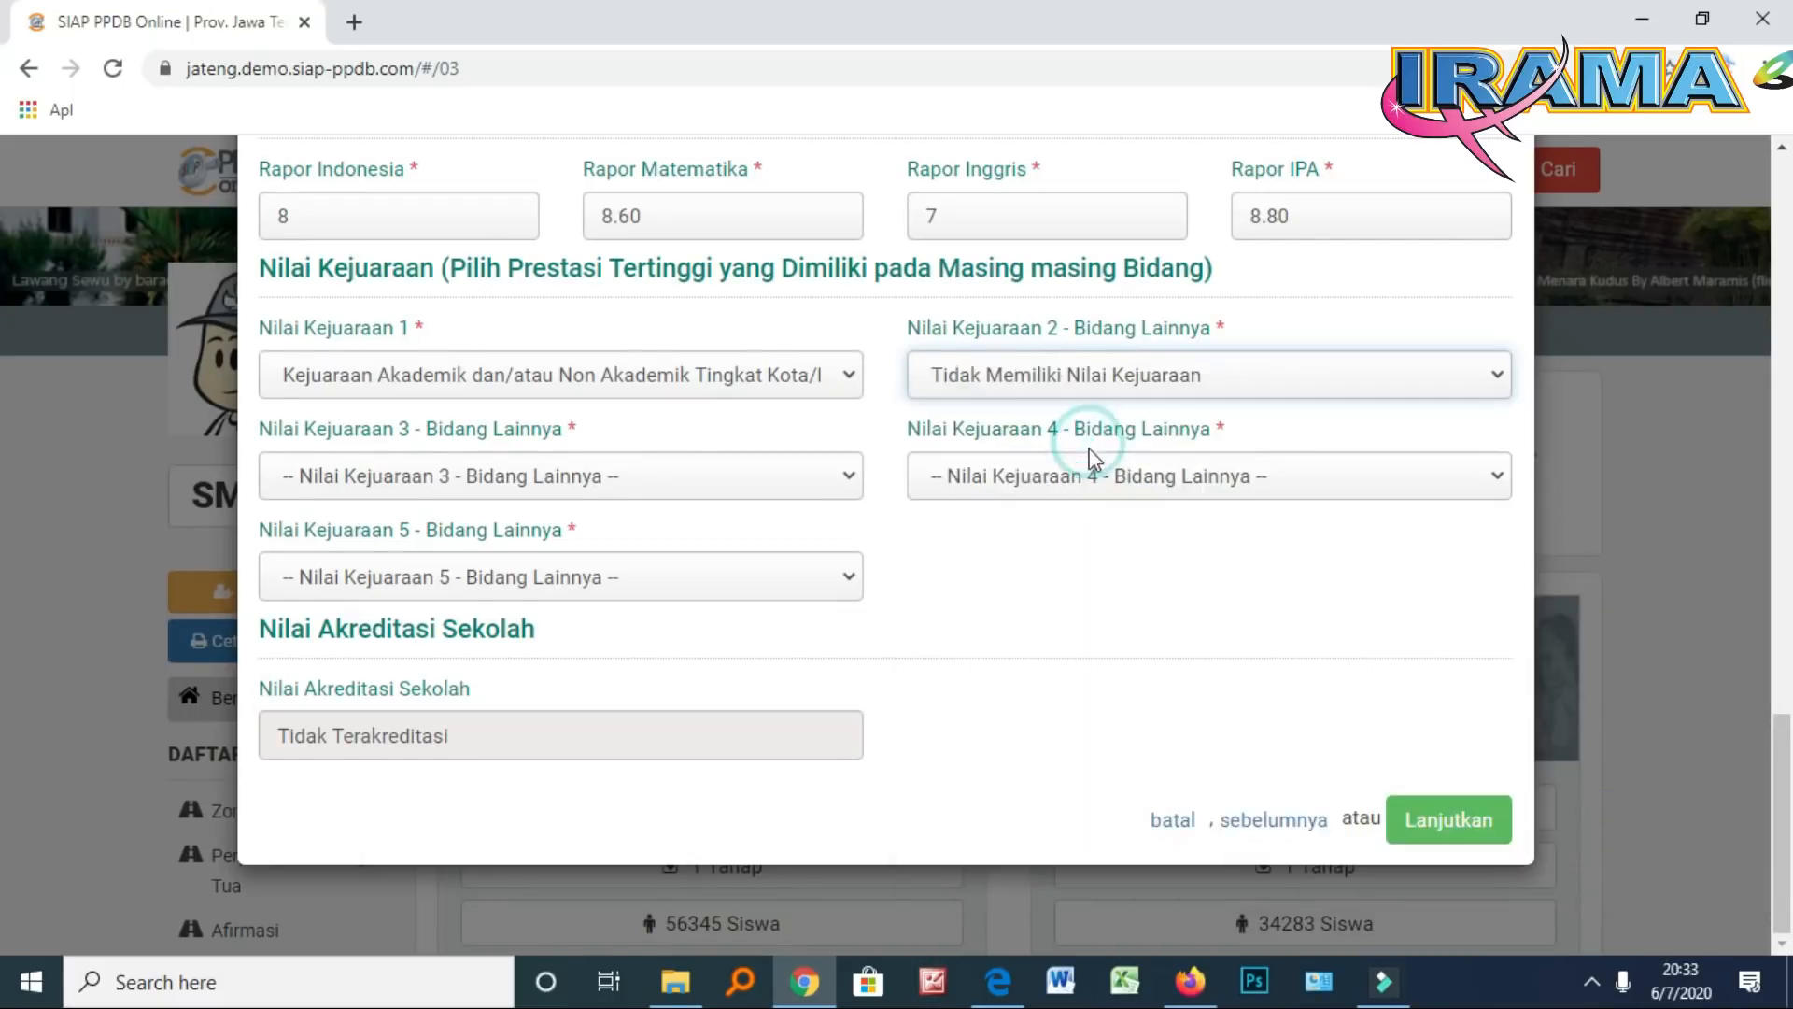
click(612, 481)
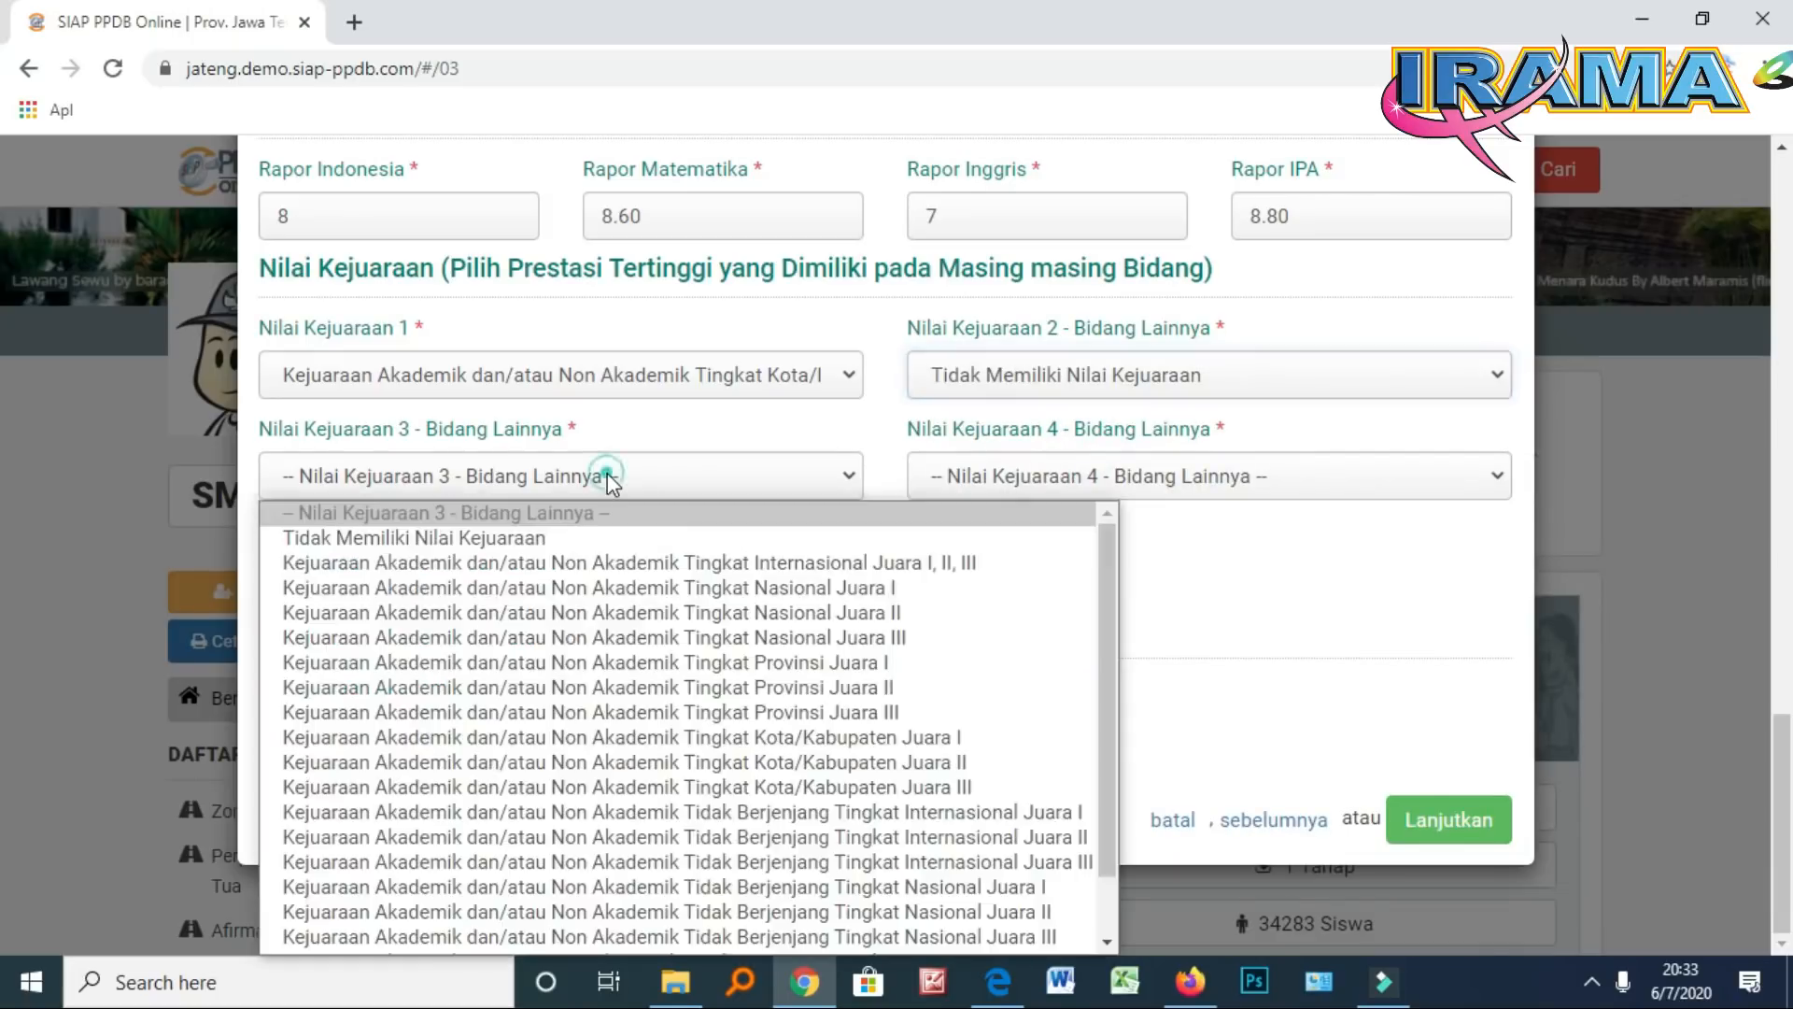
click(552, 537)
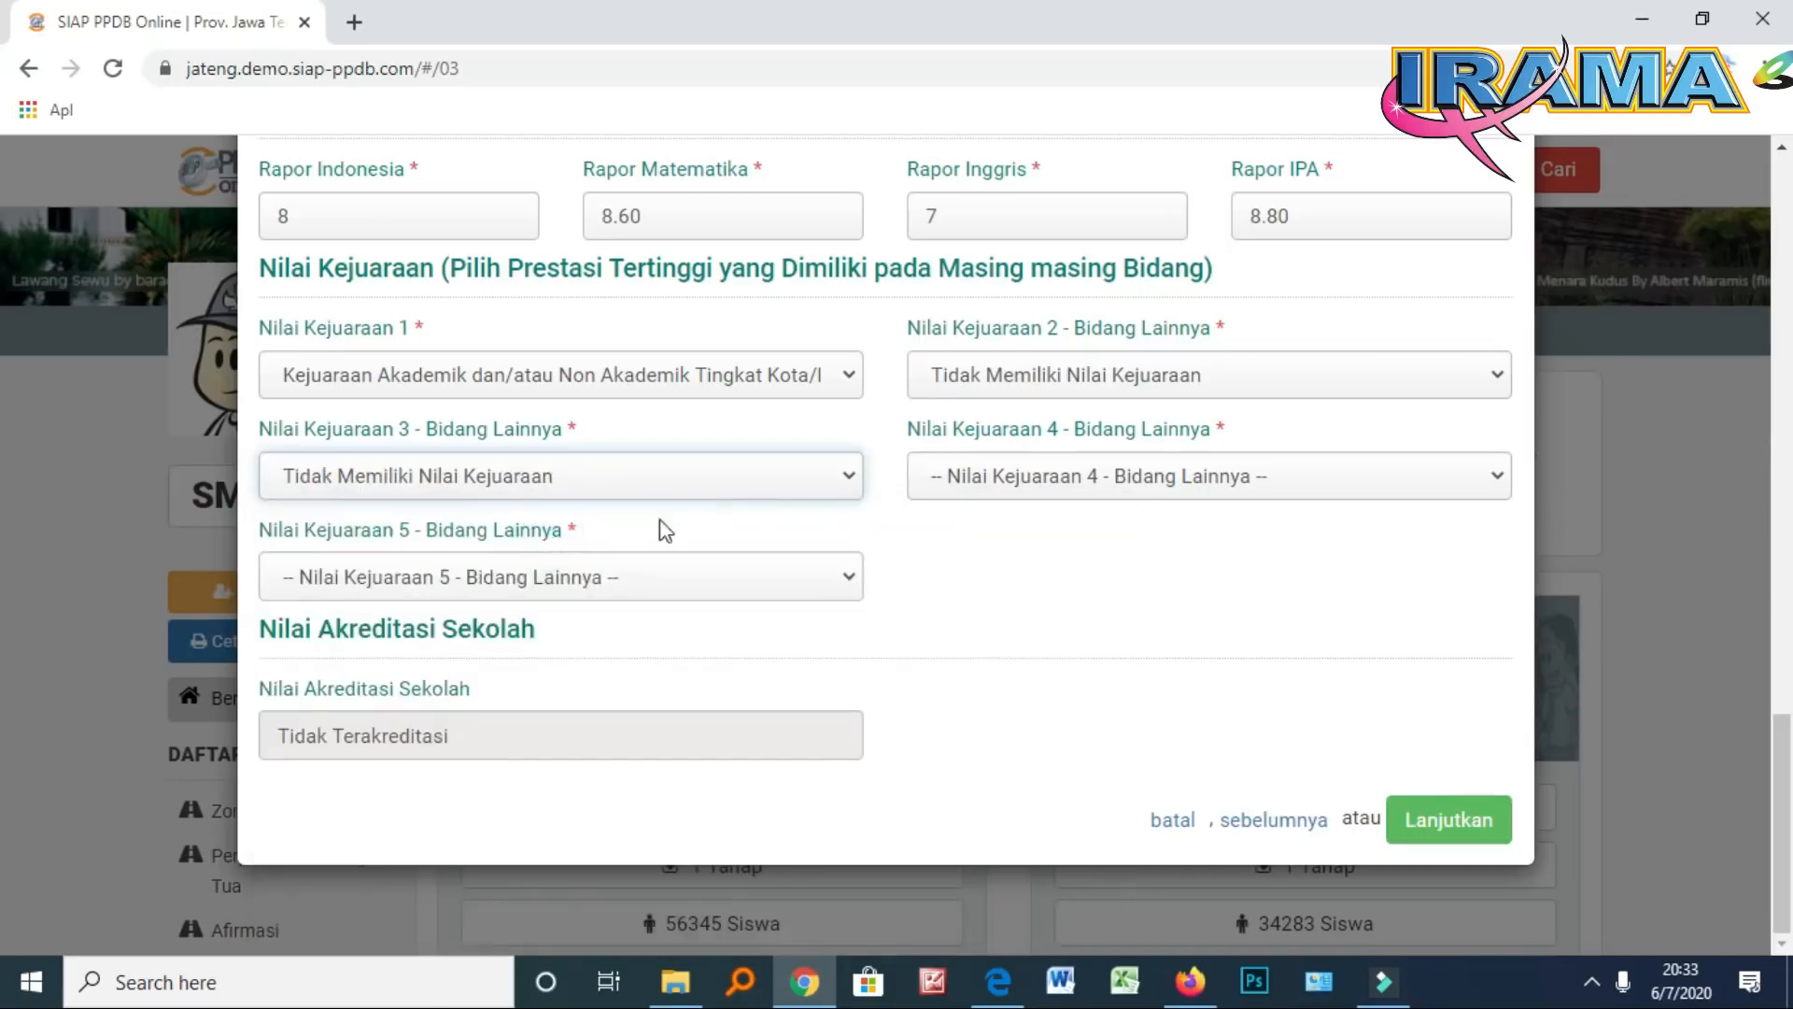
click(1083, 484)
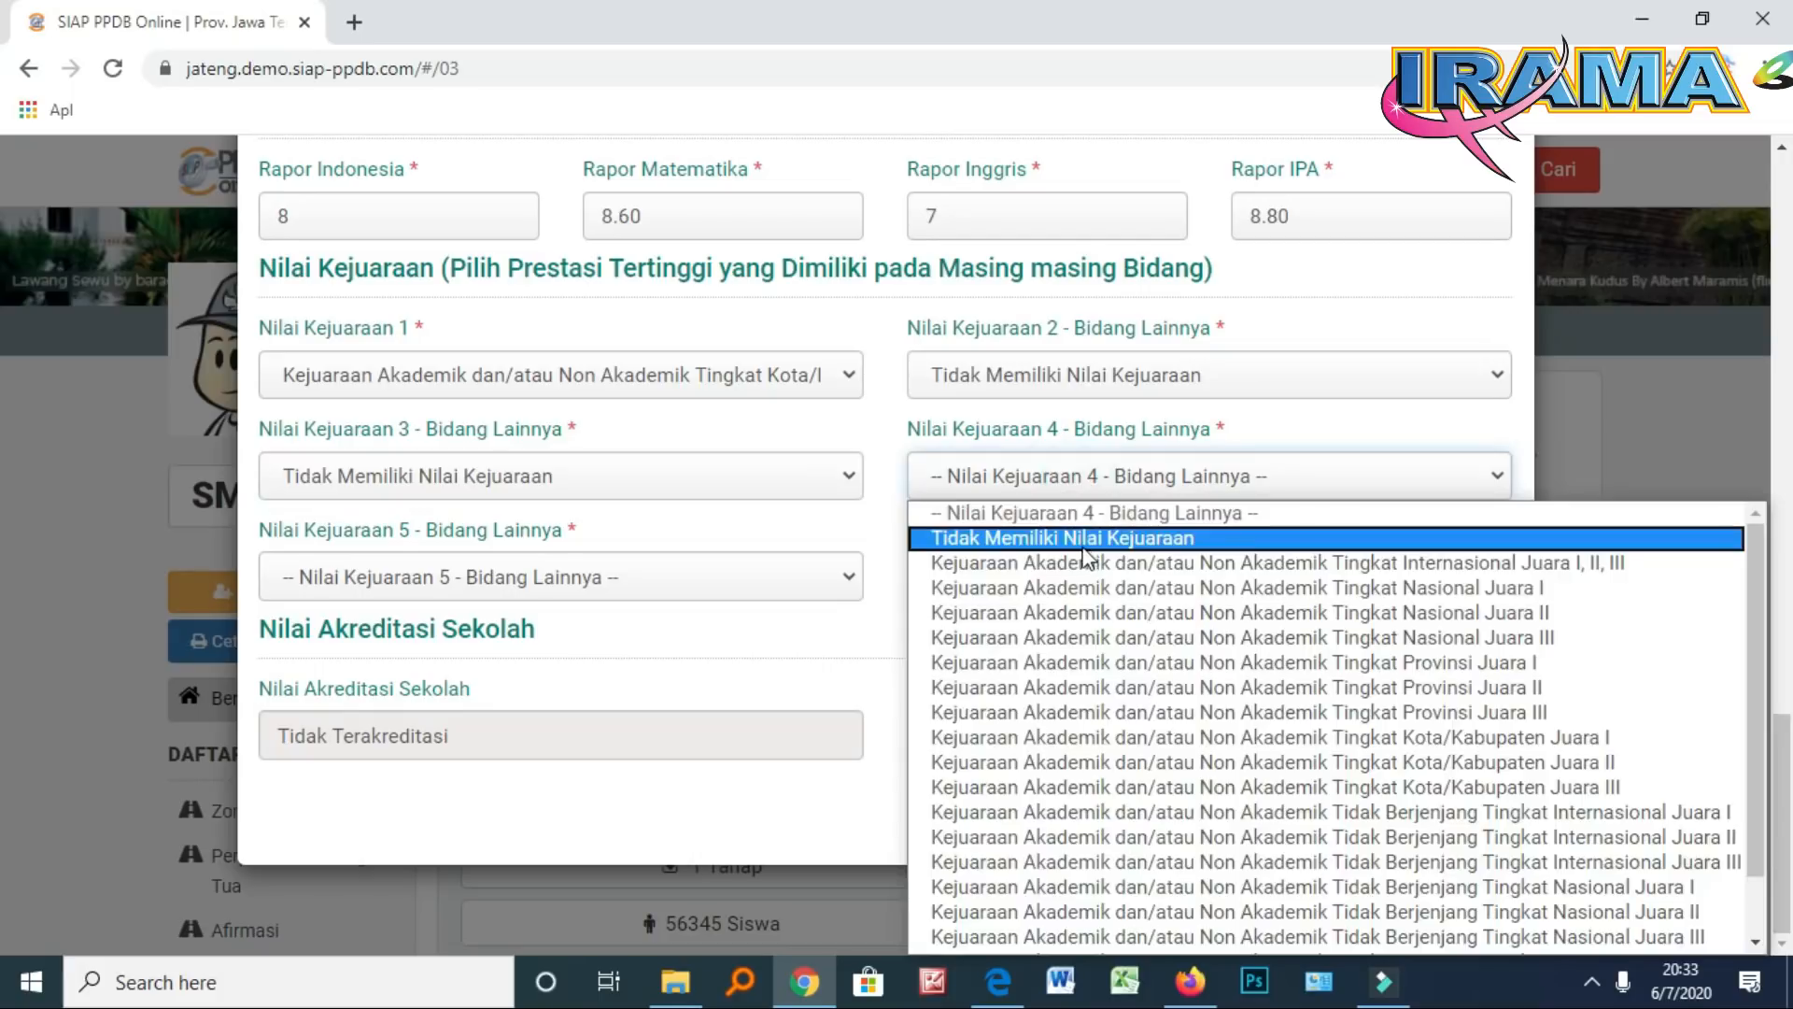
click(1083, 541)
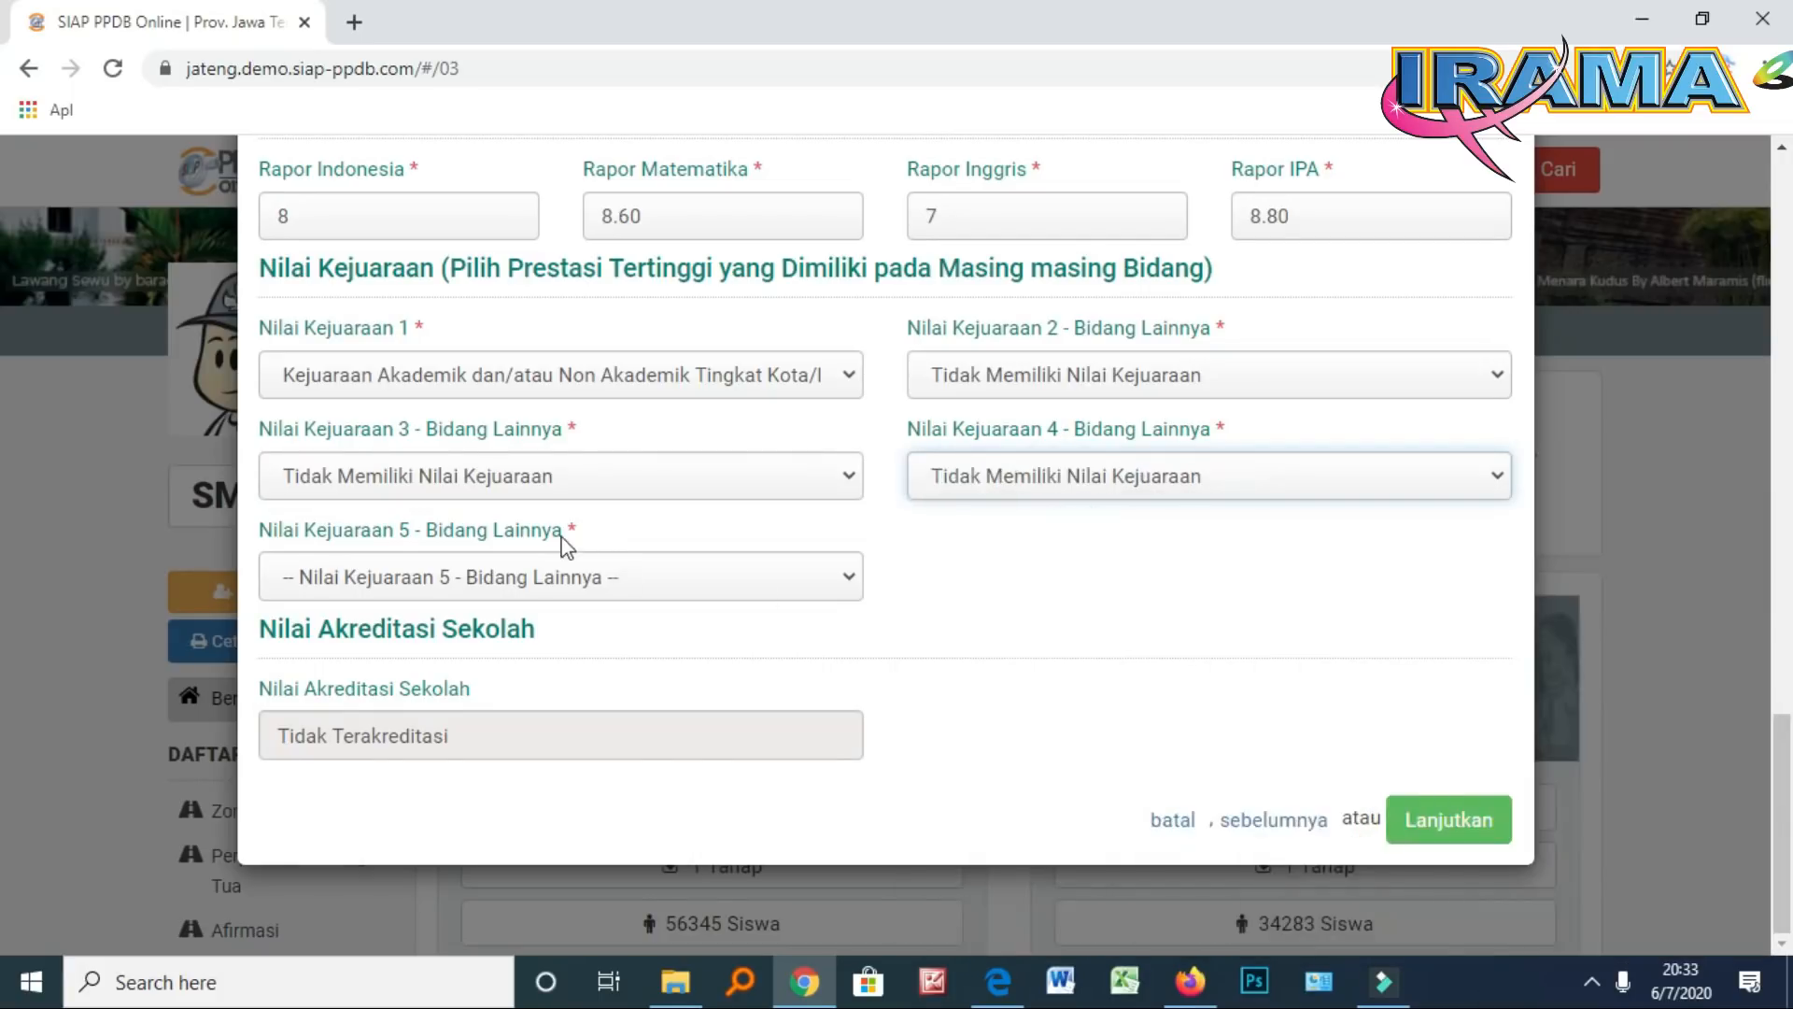
click(519, 578)
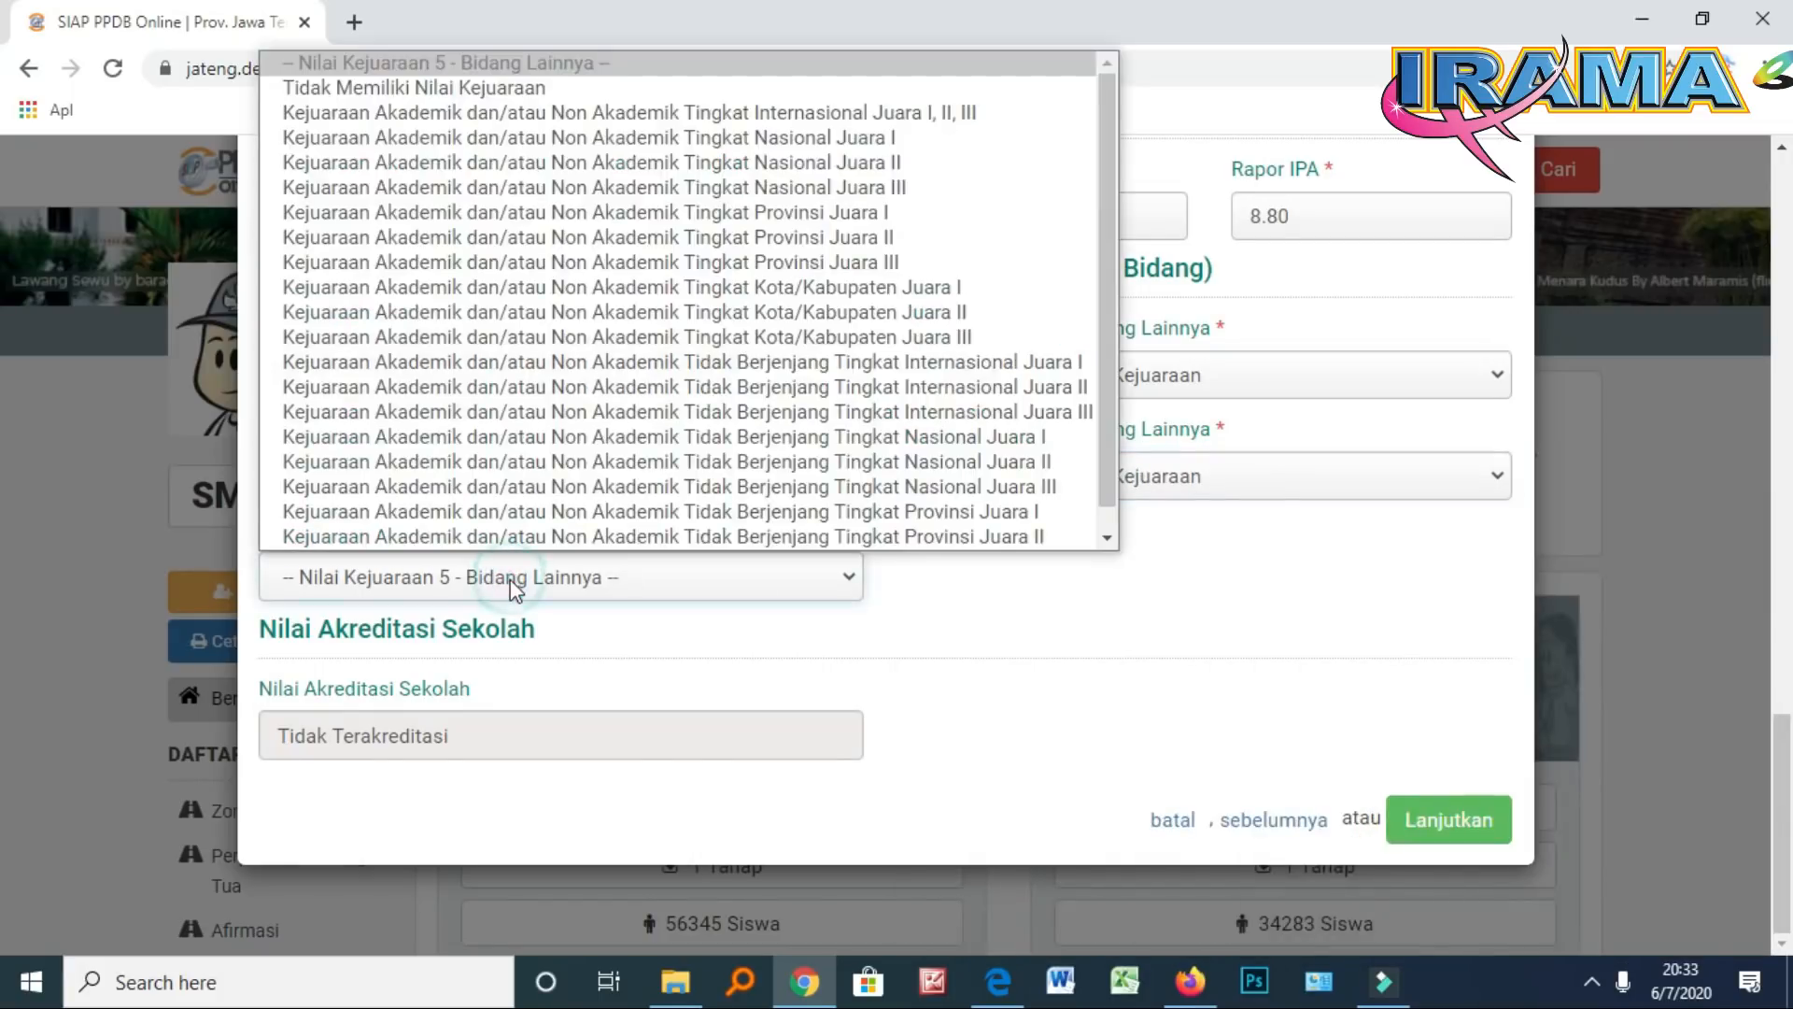
click(495, 90)
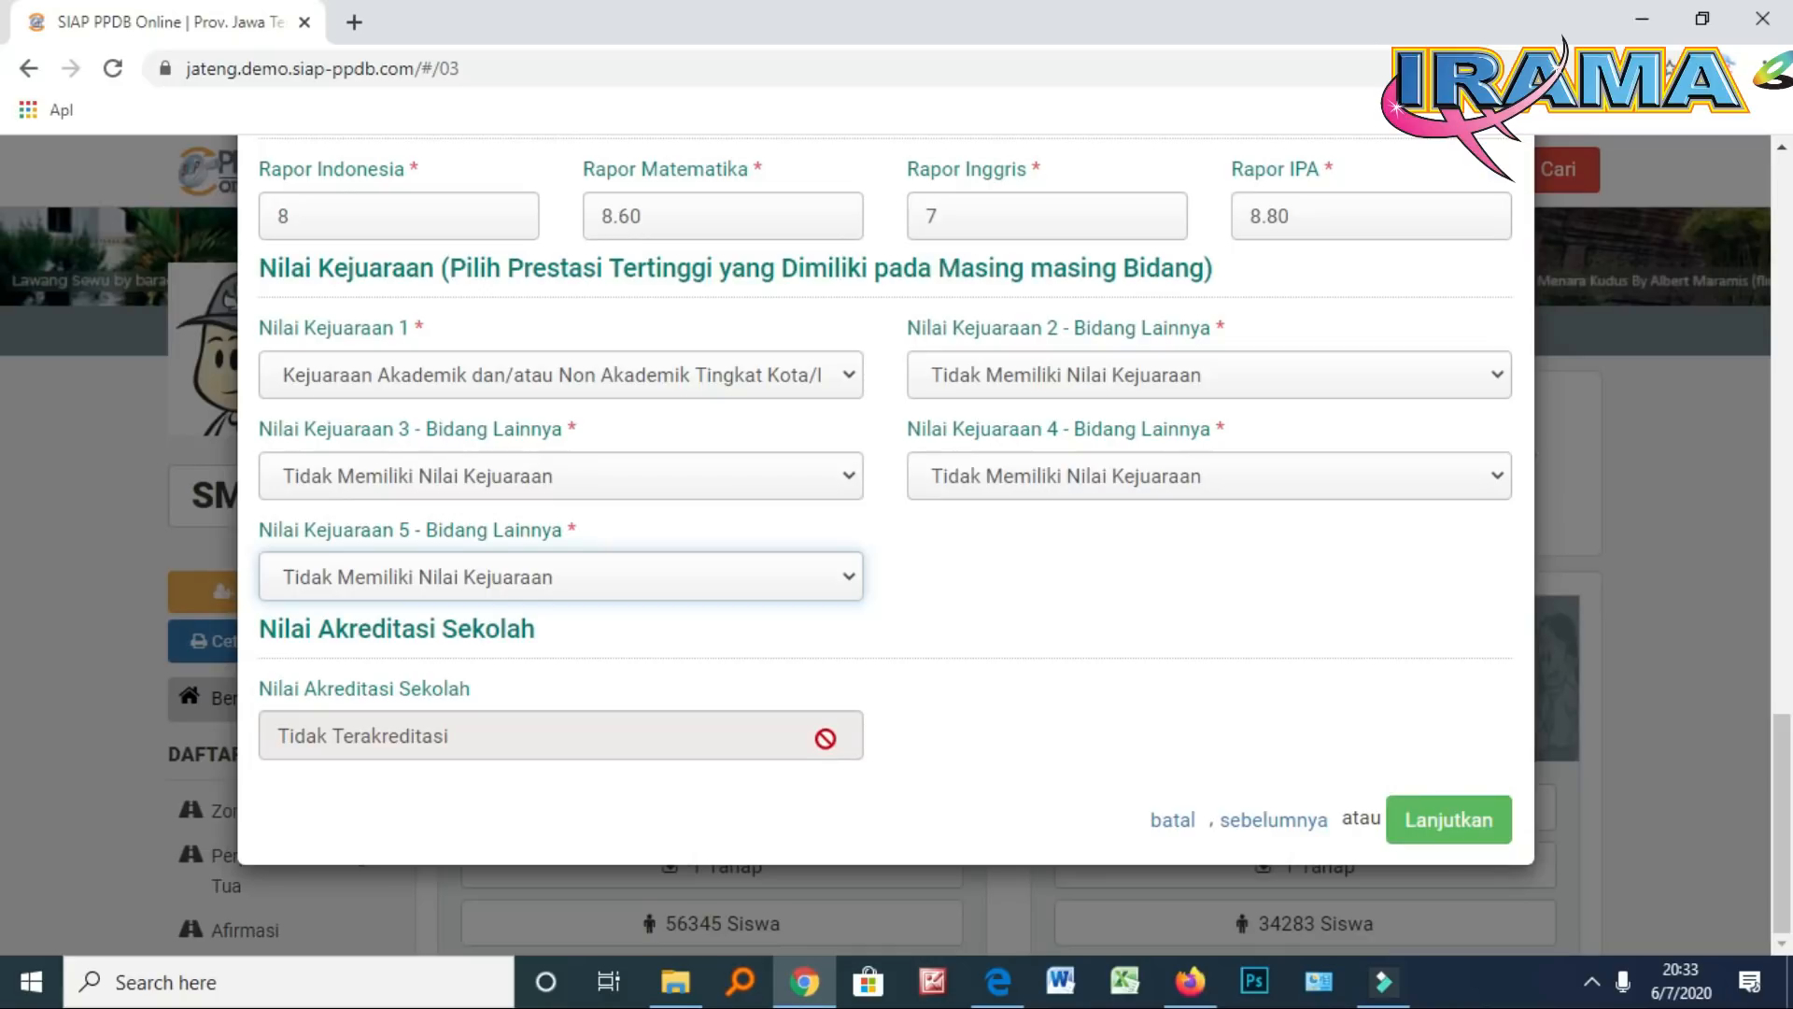
click(1452, 821)
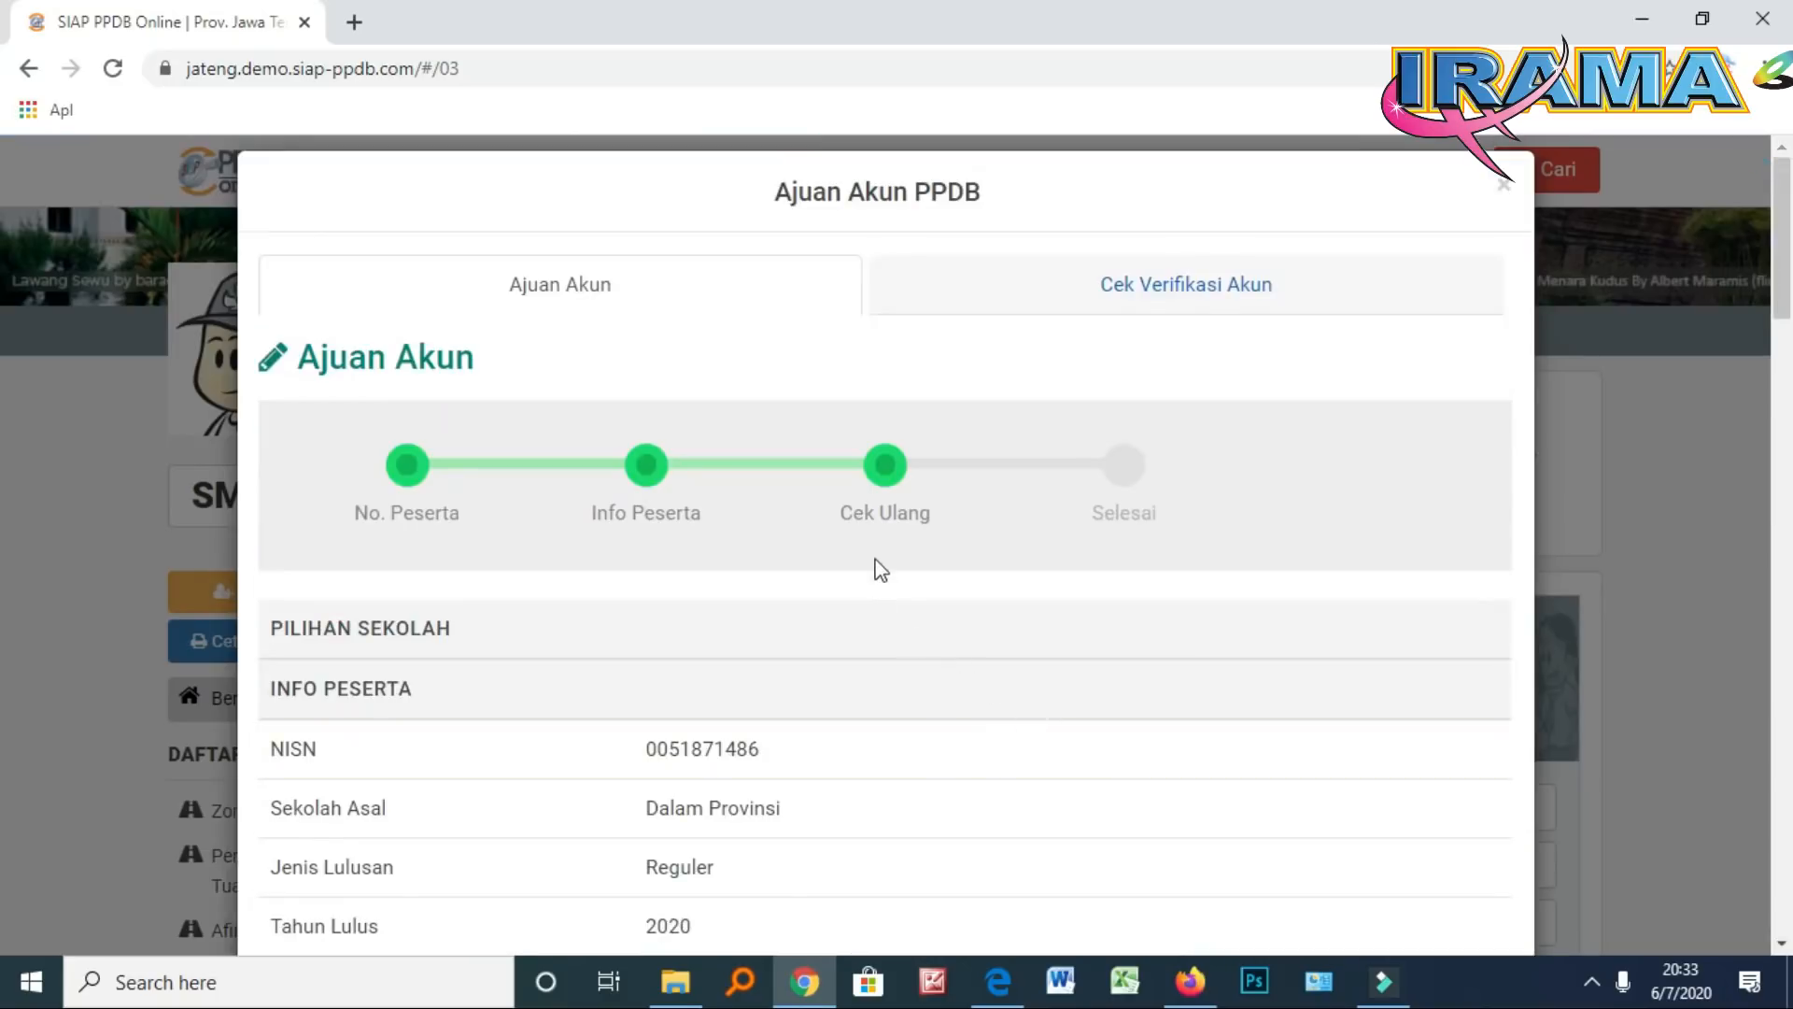
Scroll the Cek Ulang review past the Rapor and Kejuaraan rows to the declaration
scroll(880, 568, down, 1)
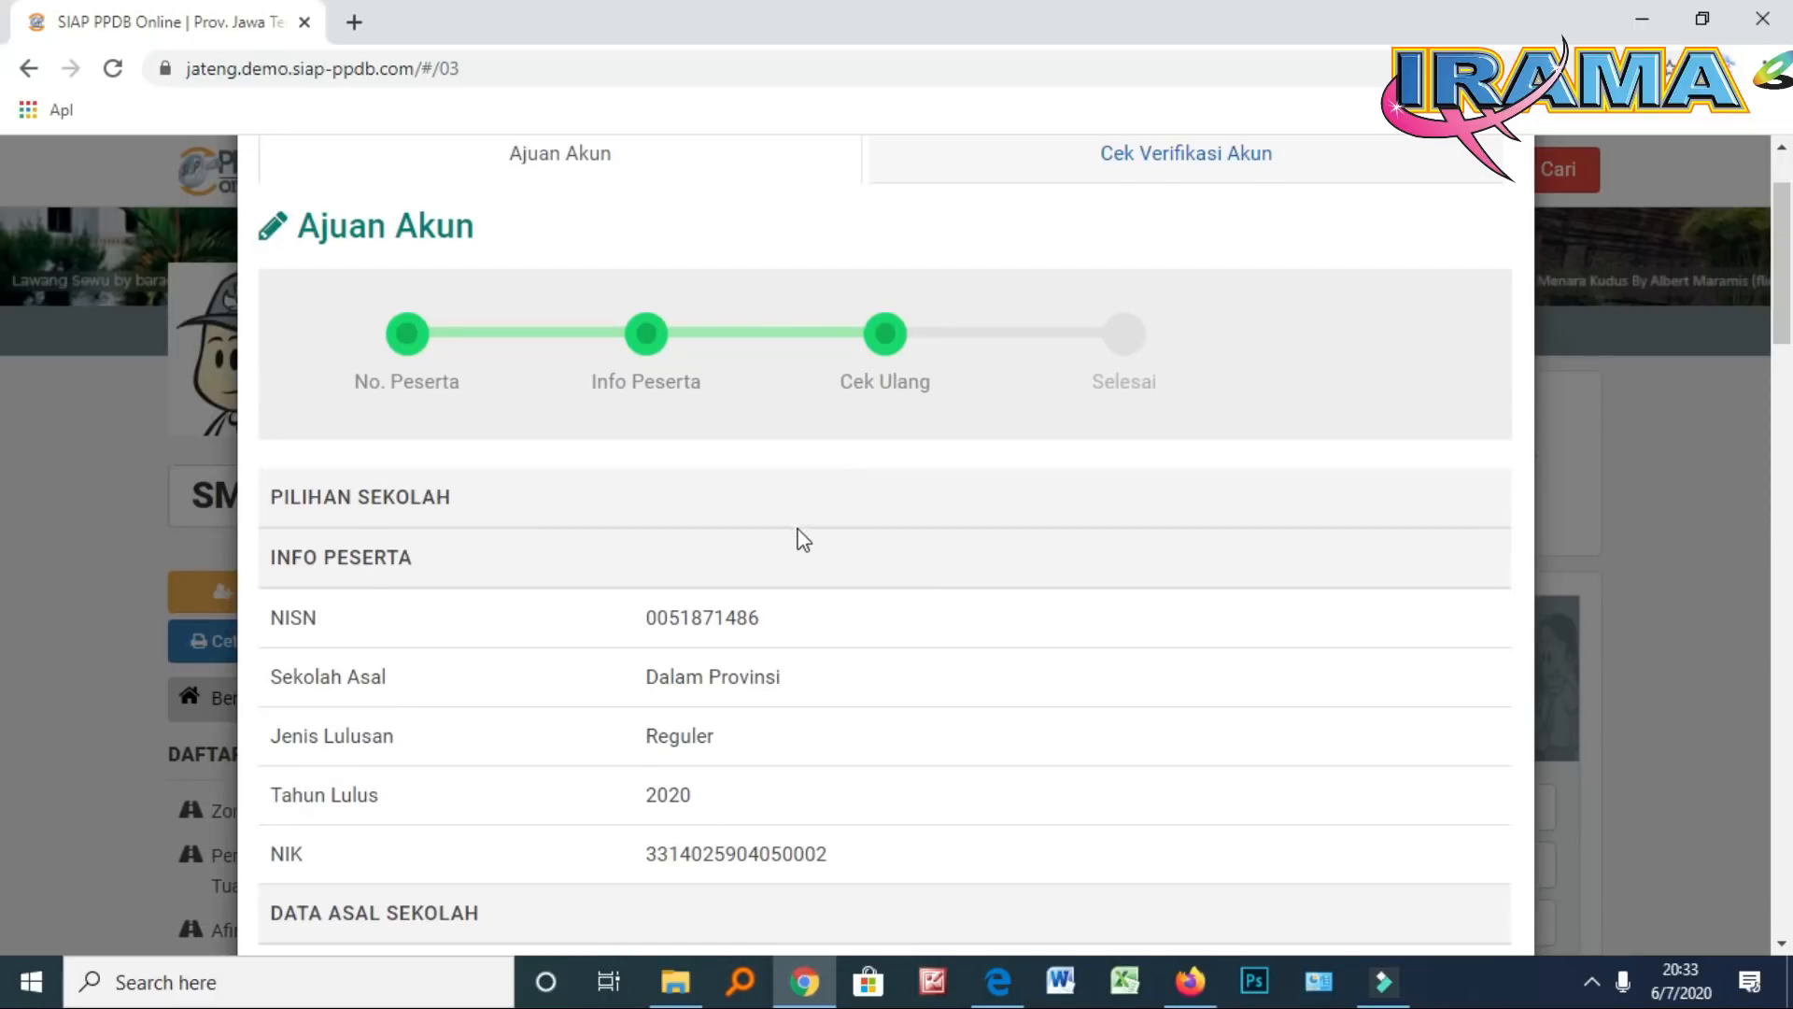
scroll(788, 565, down, 1)
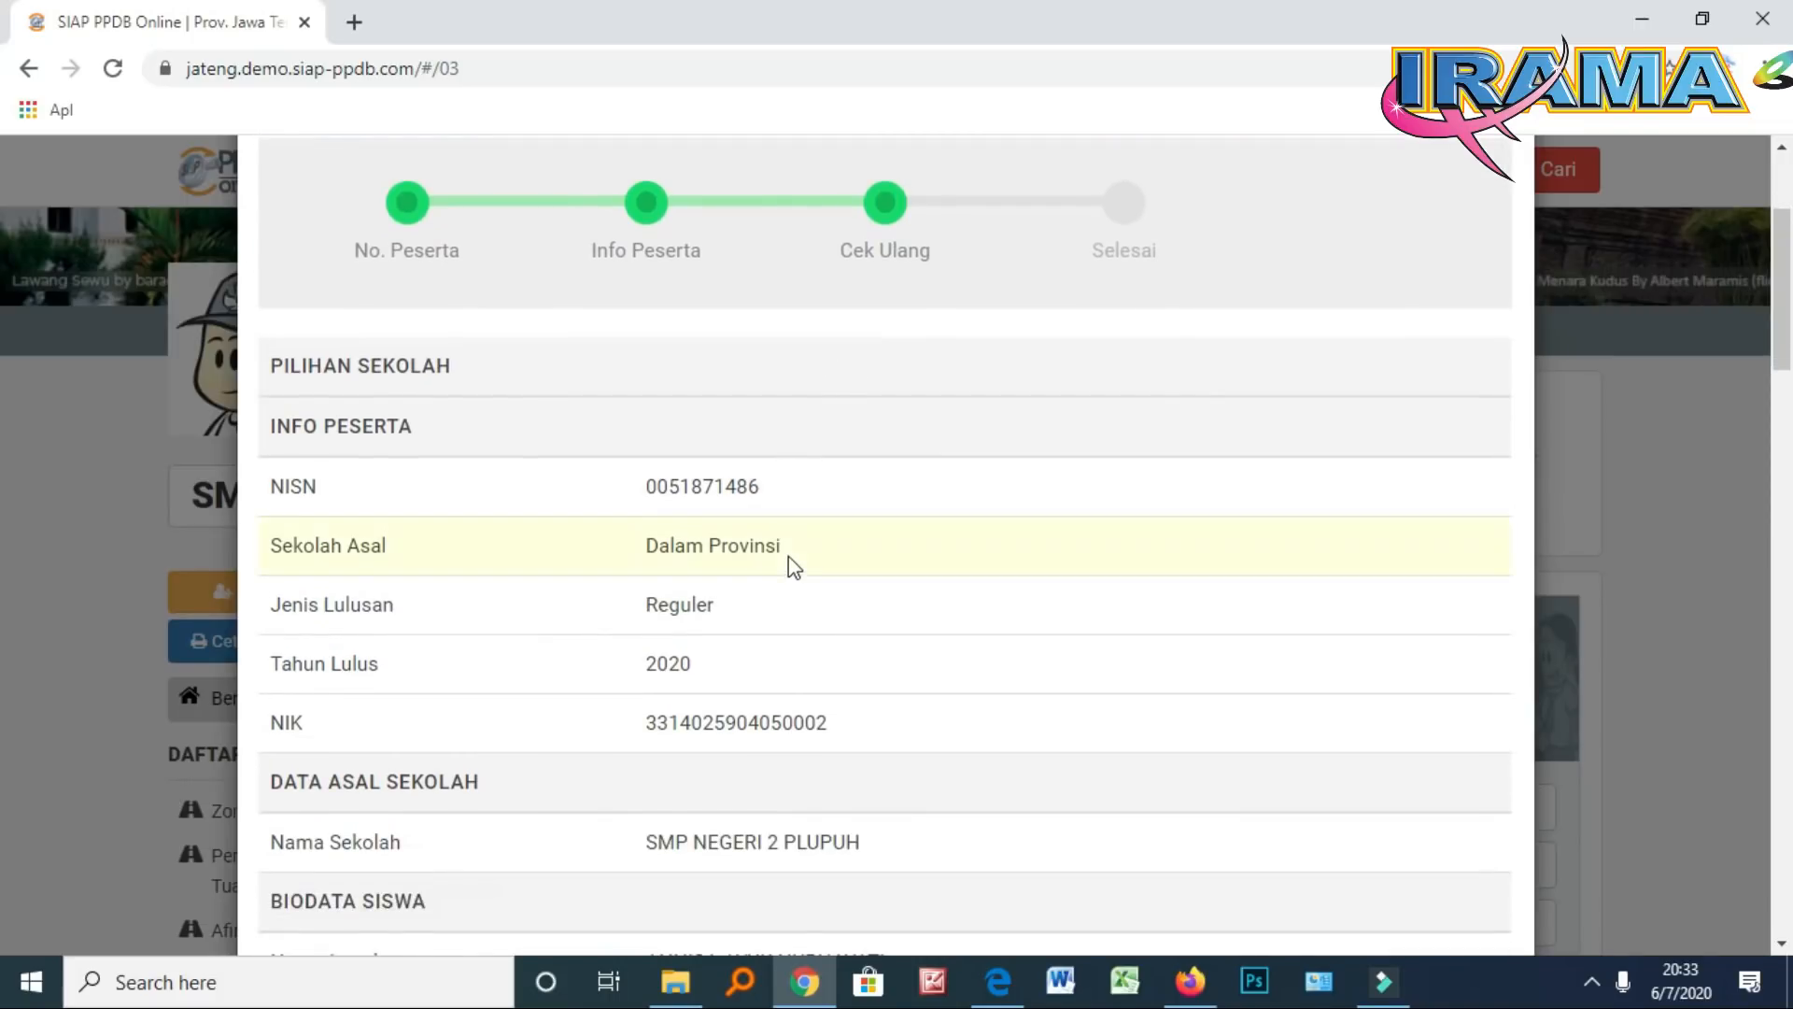
scroll(788, 557, down, 1)
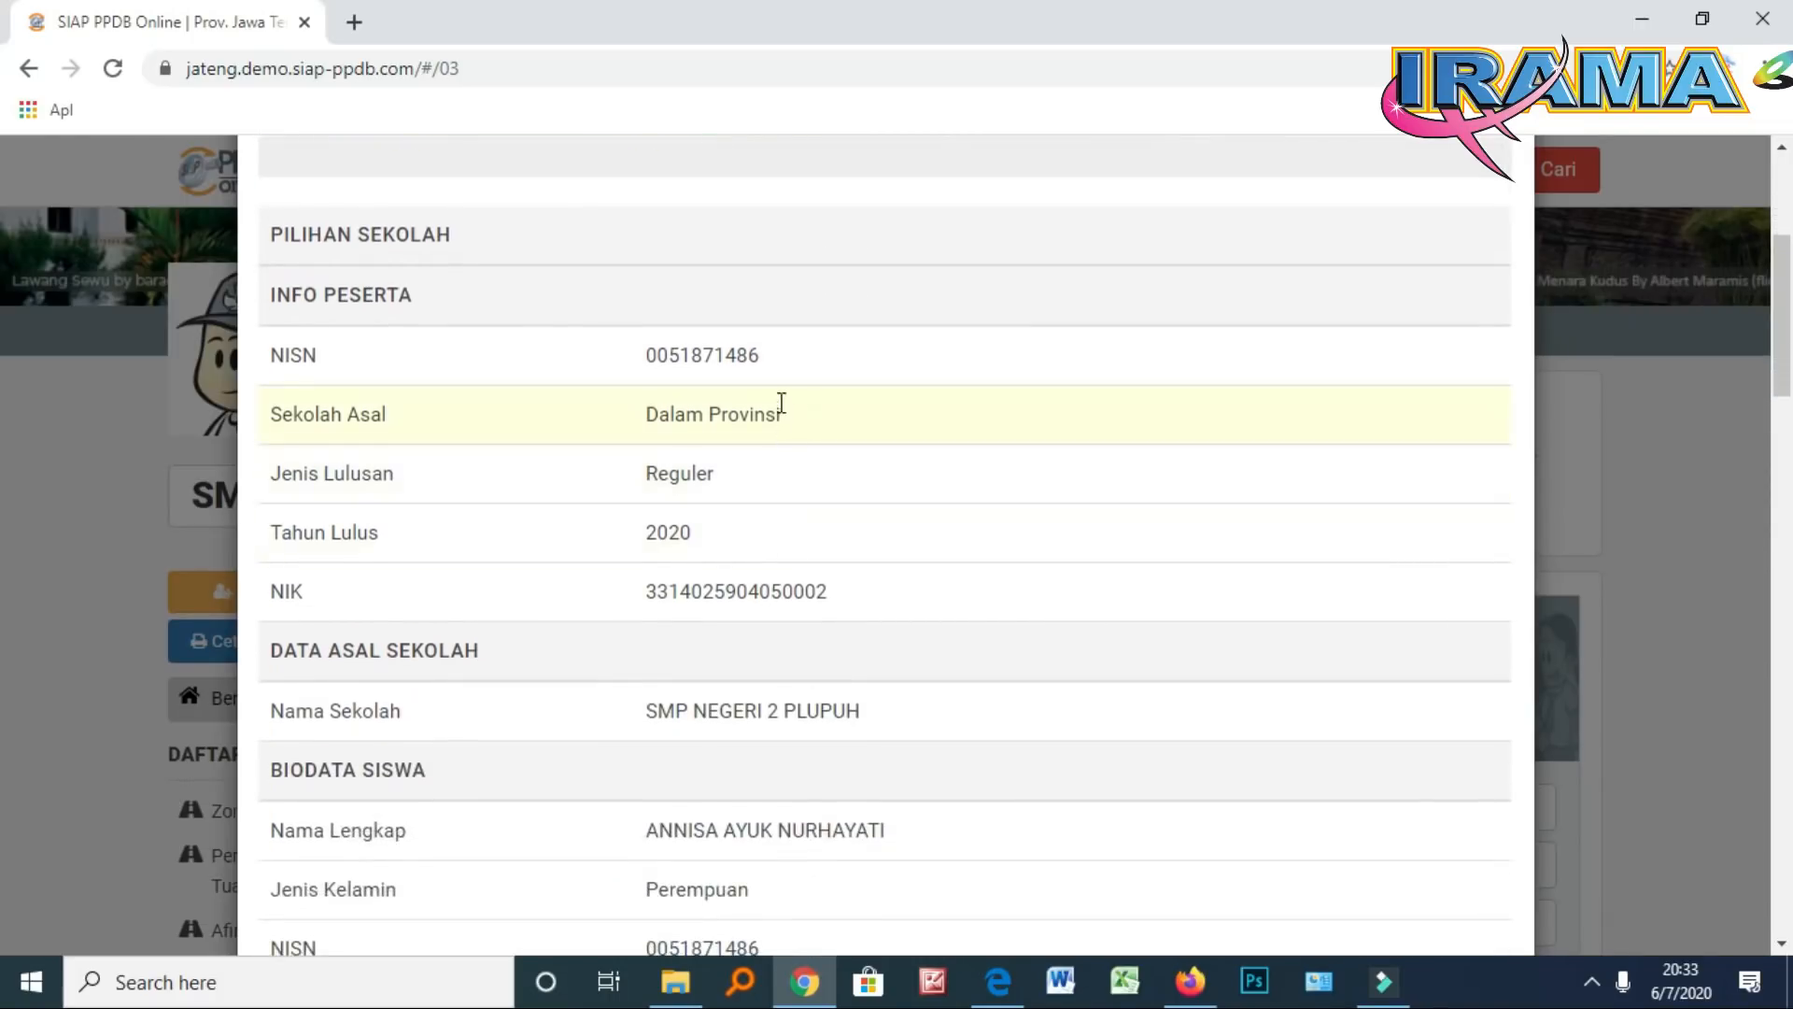
scroll(784, 397, down, 1)
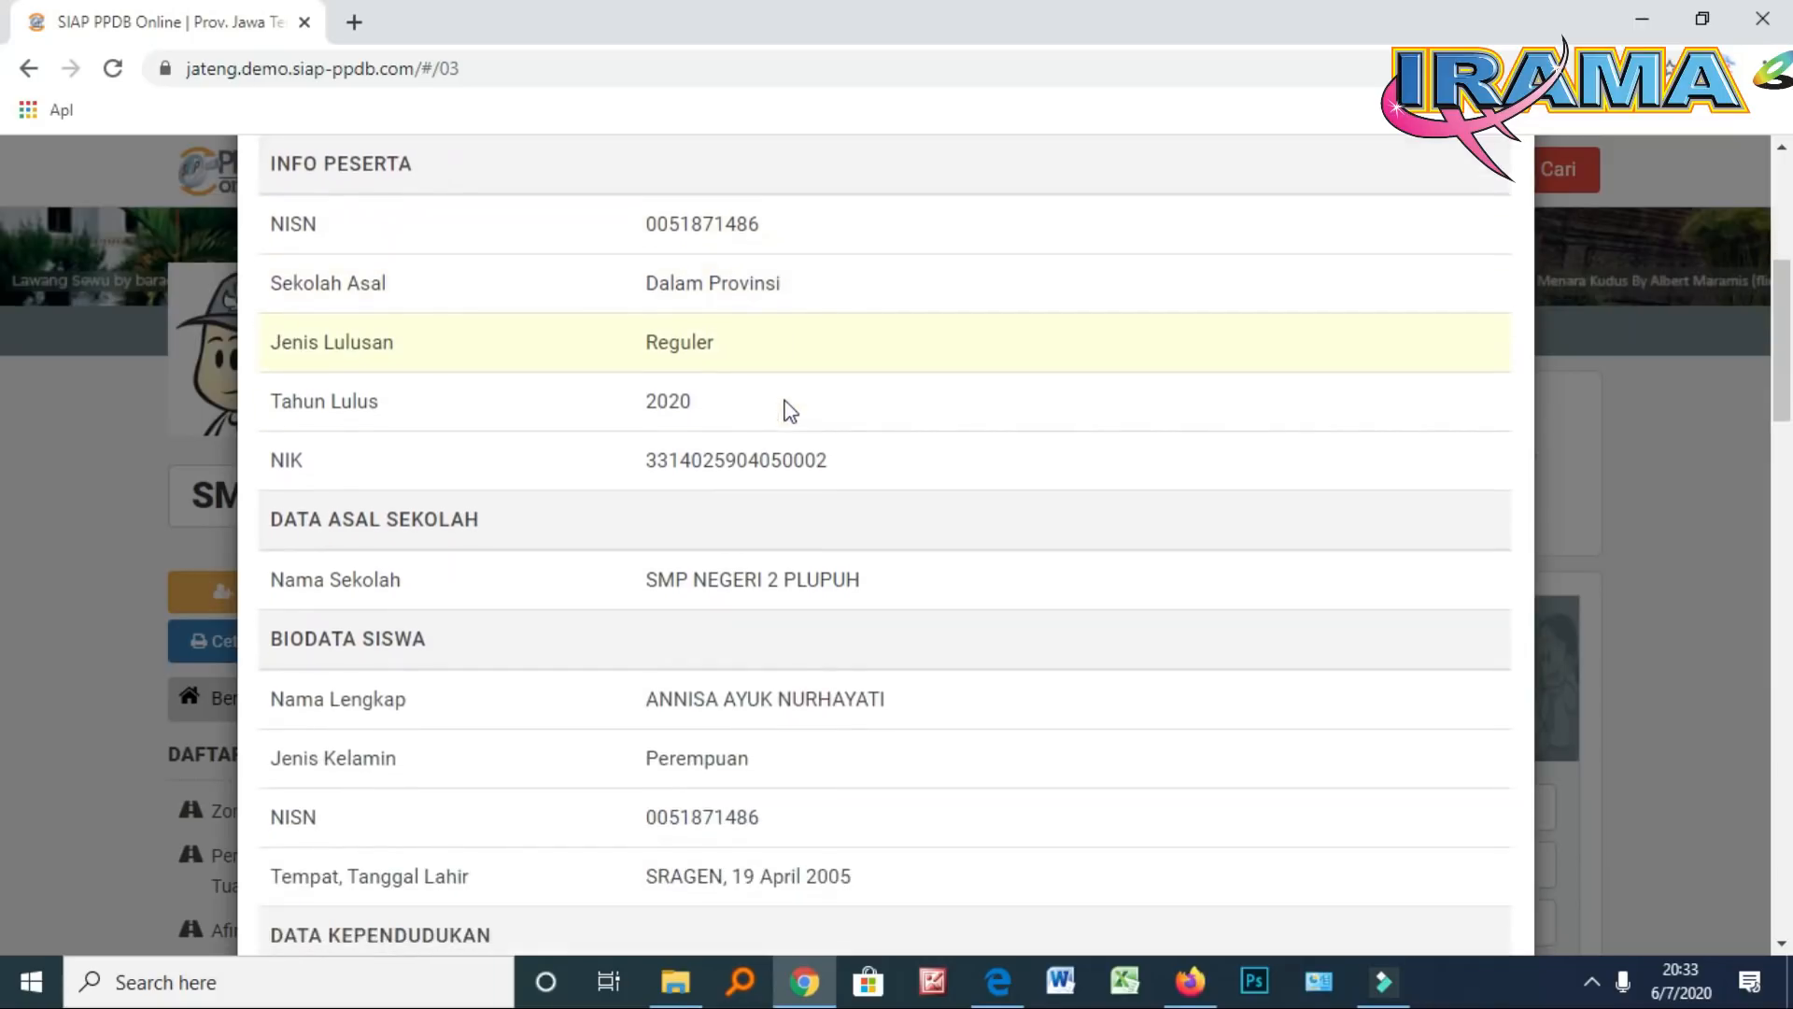
scroll(790, 411, down, 1)
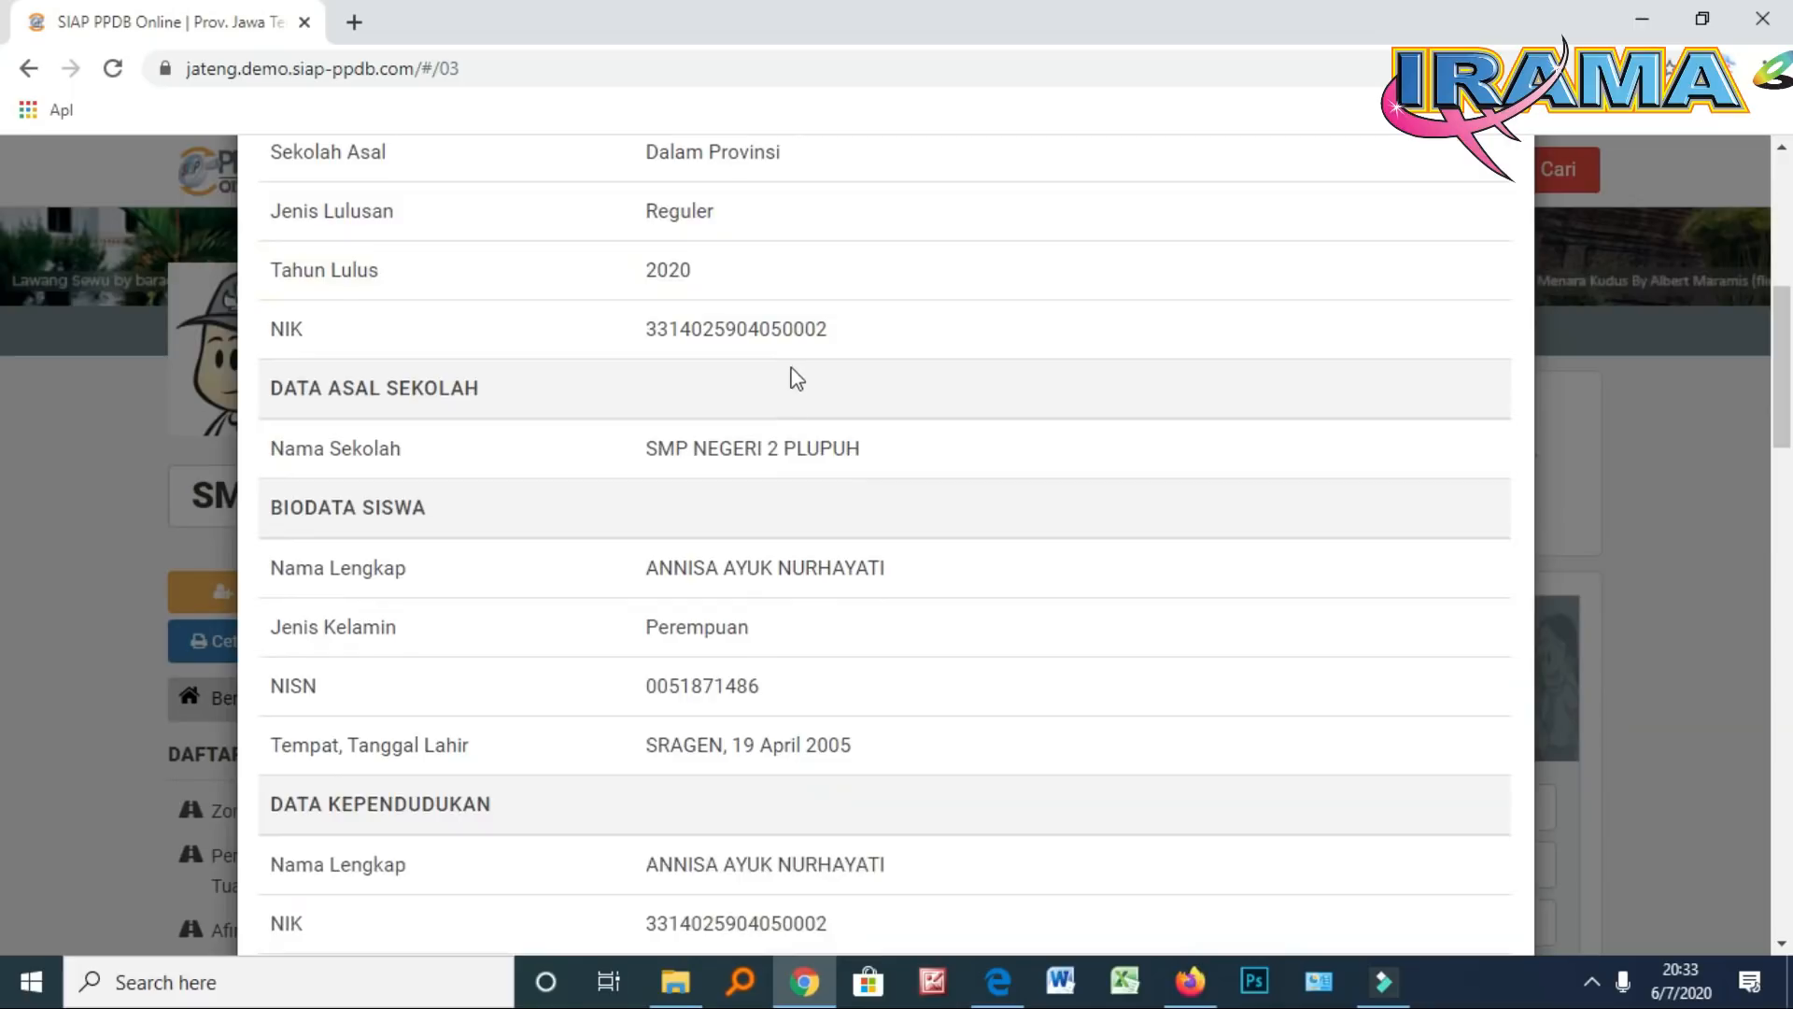
scroll(764, 528, down, 1)
scroll(764, 537, down, 5)
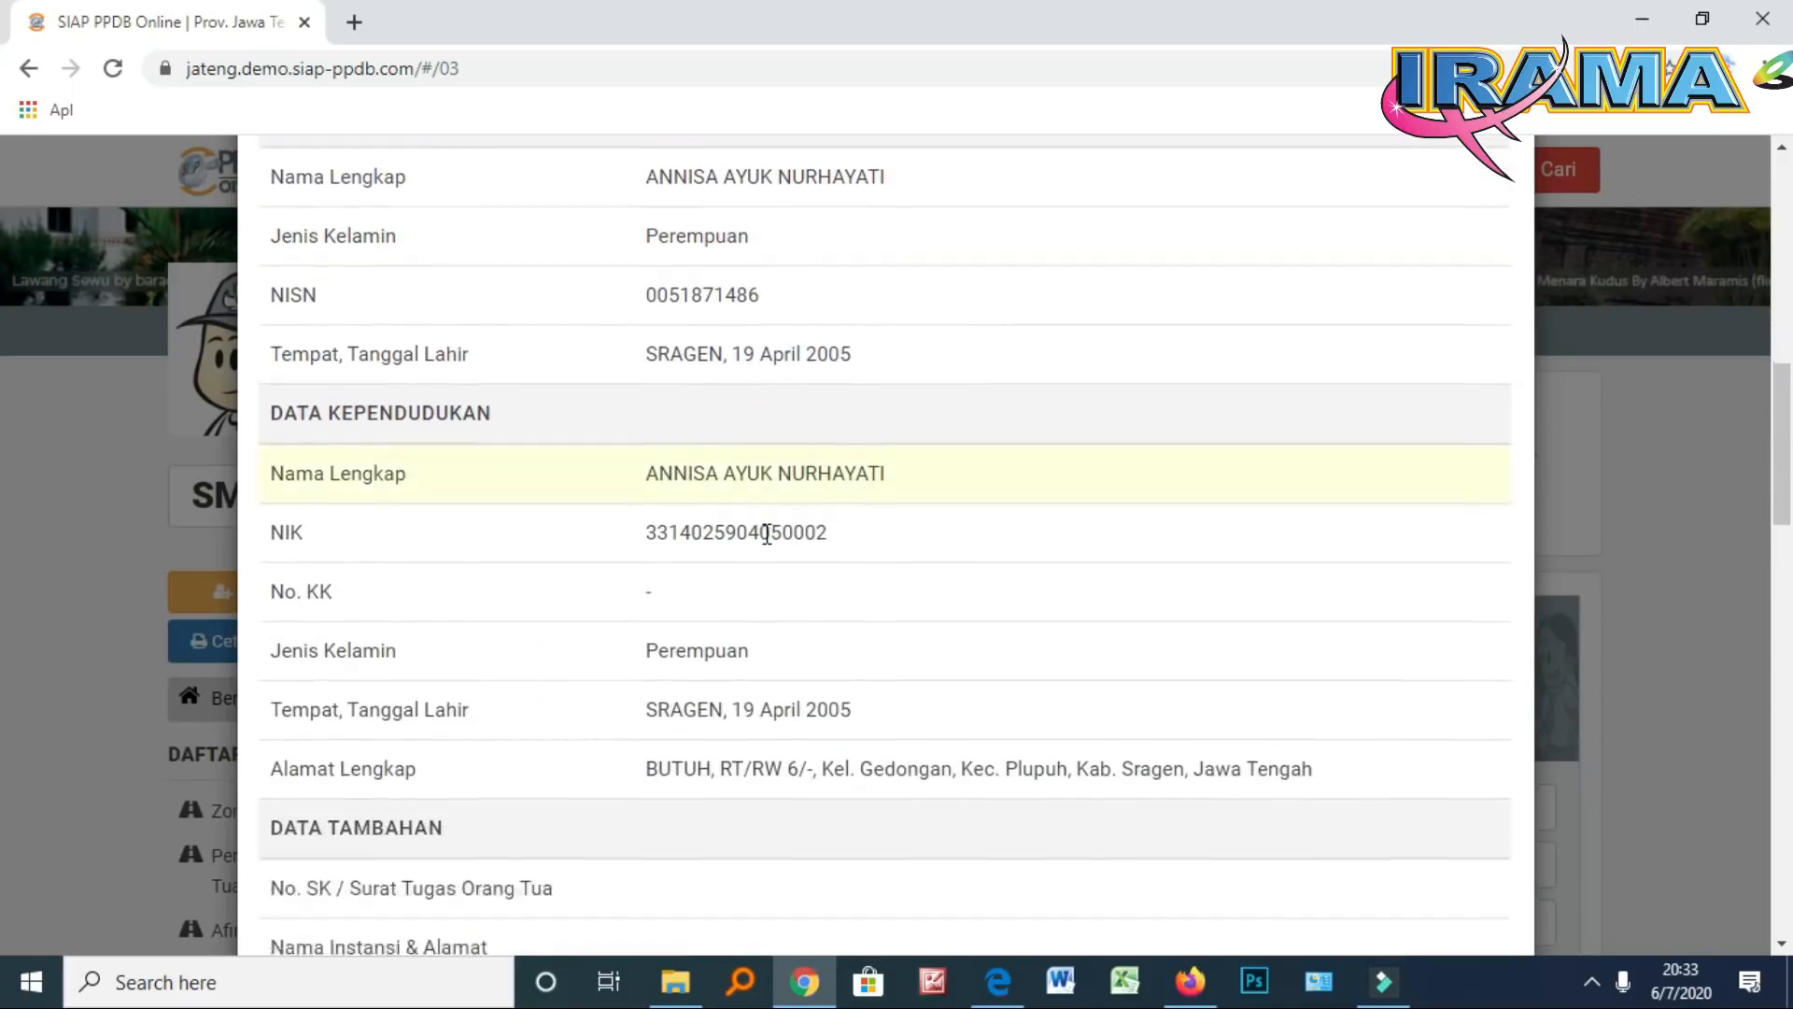
scroll(769, 547, down, 1)
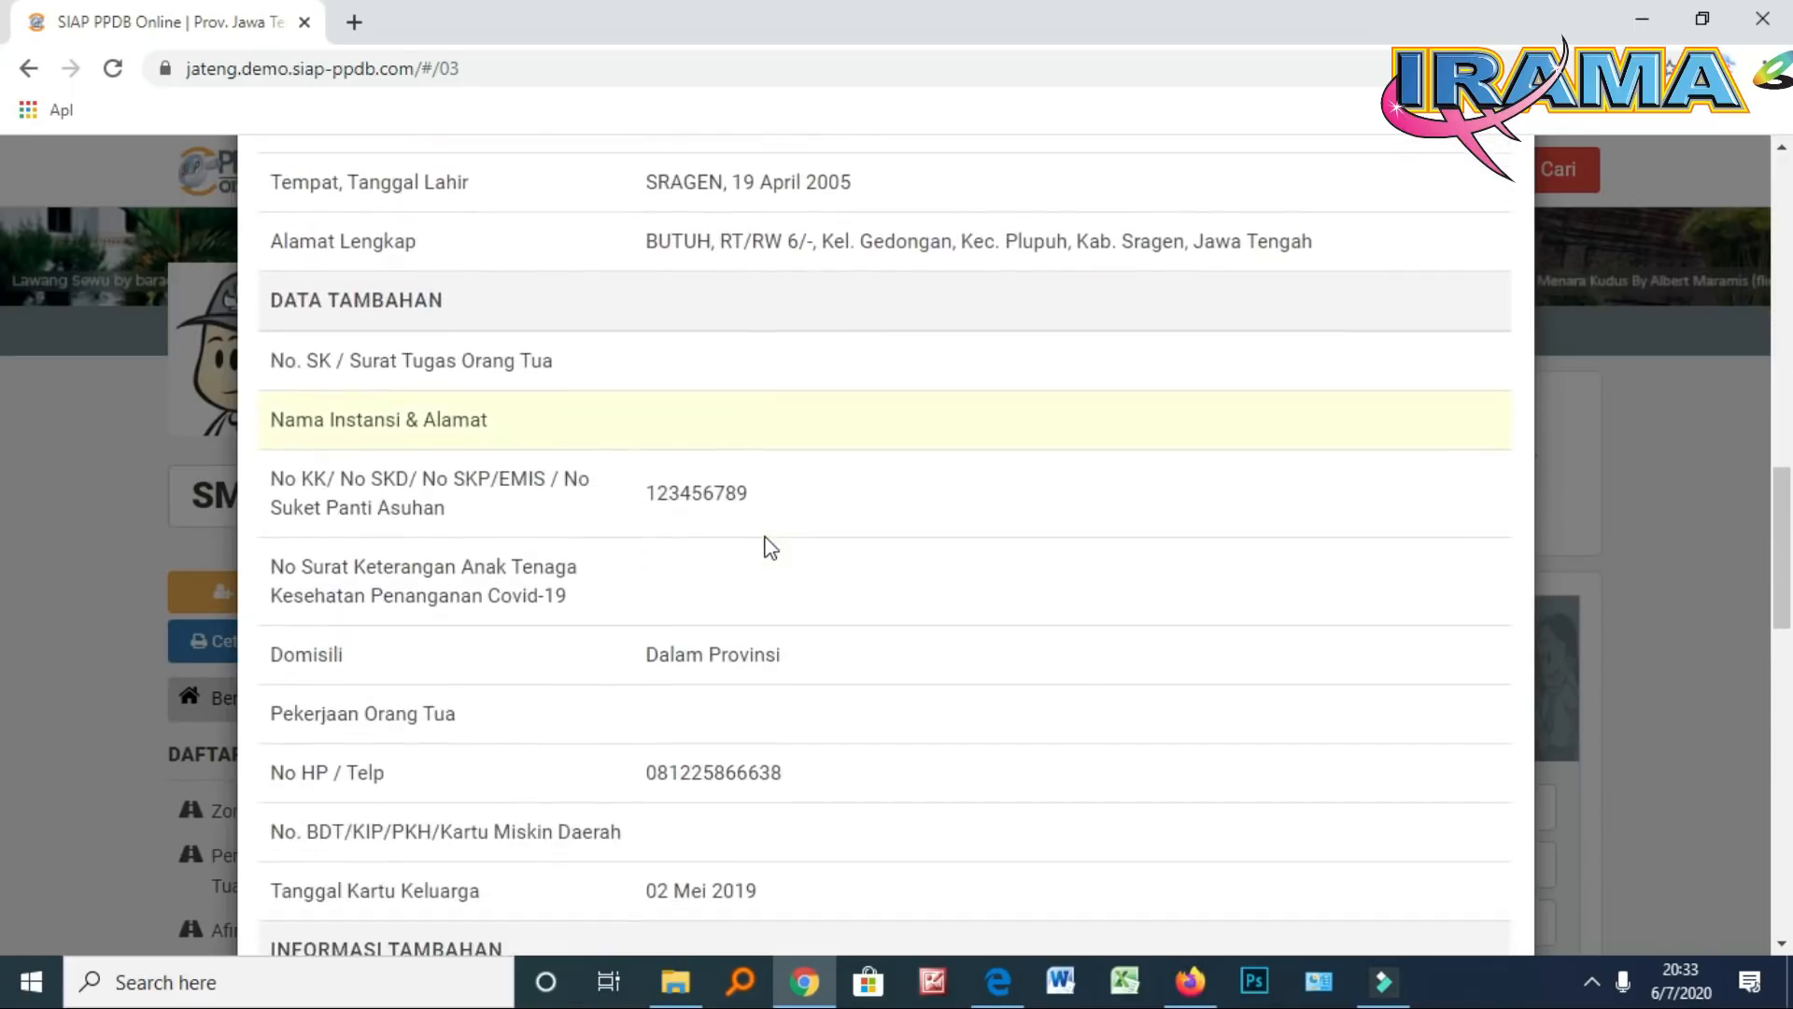
scroll(769, 547, down, 3)
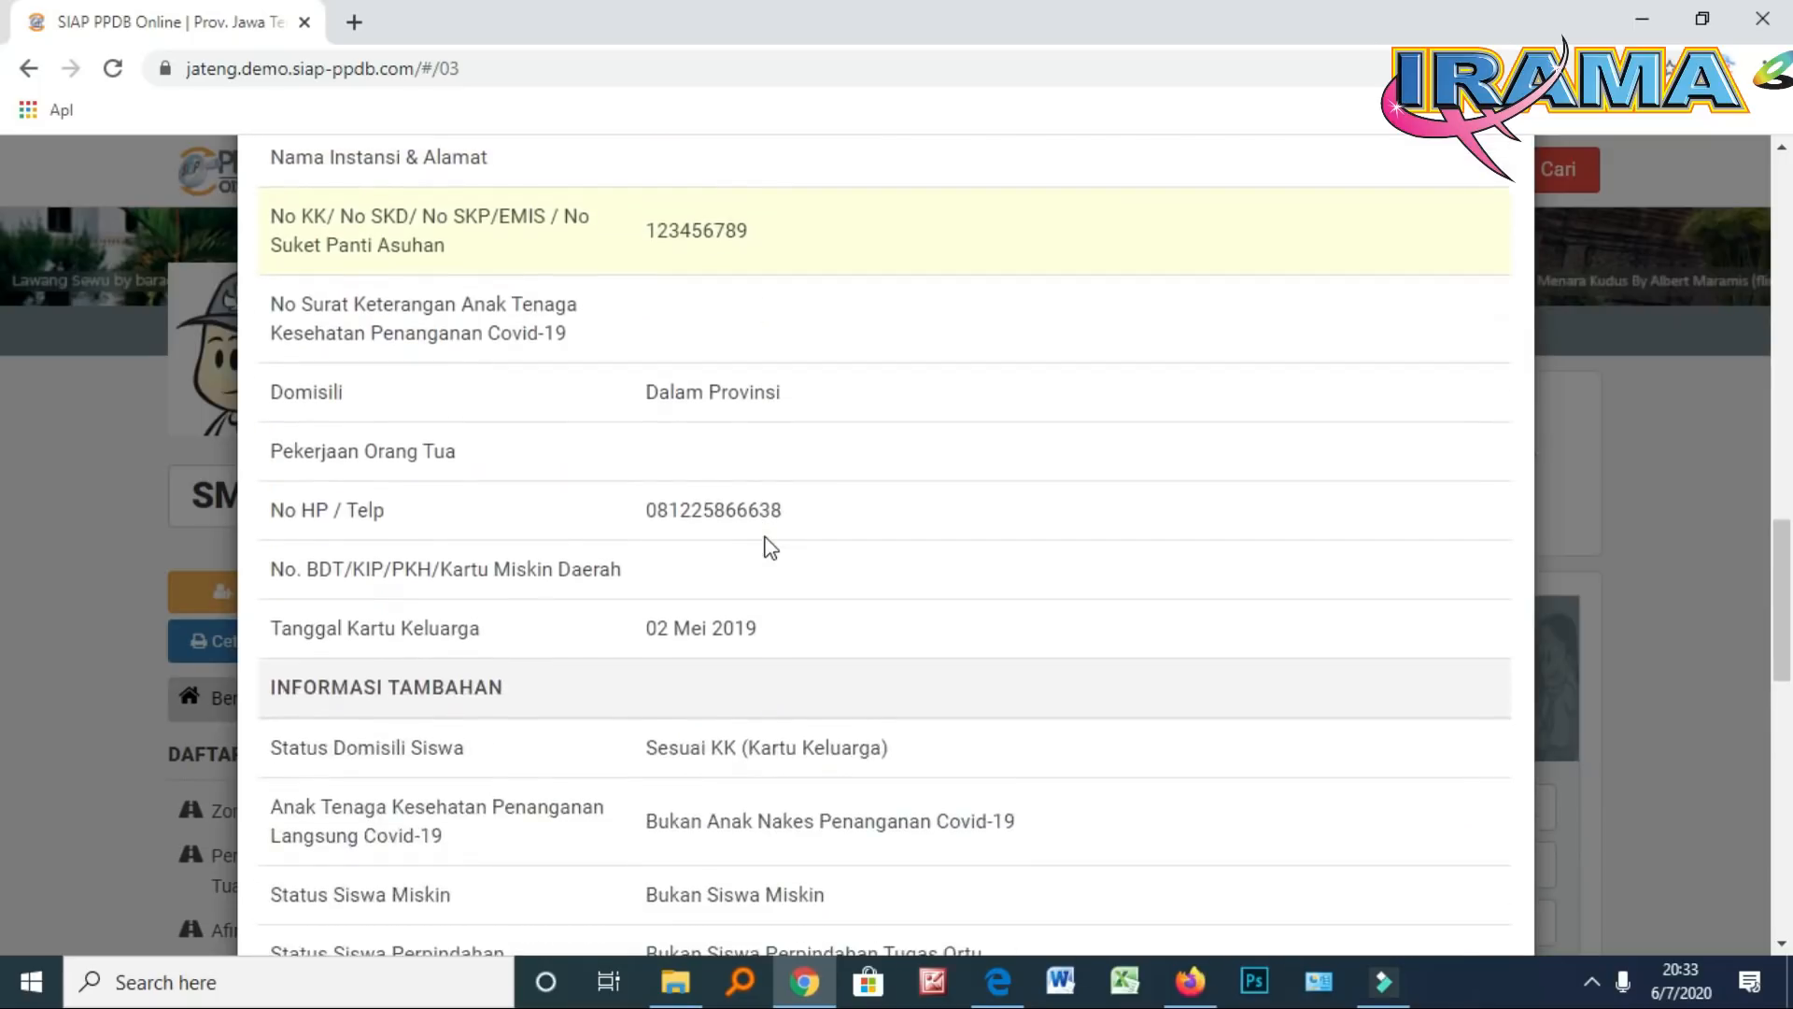
scroll(770, 547, down, 1)
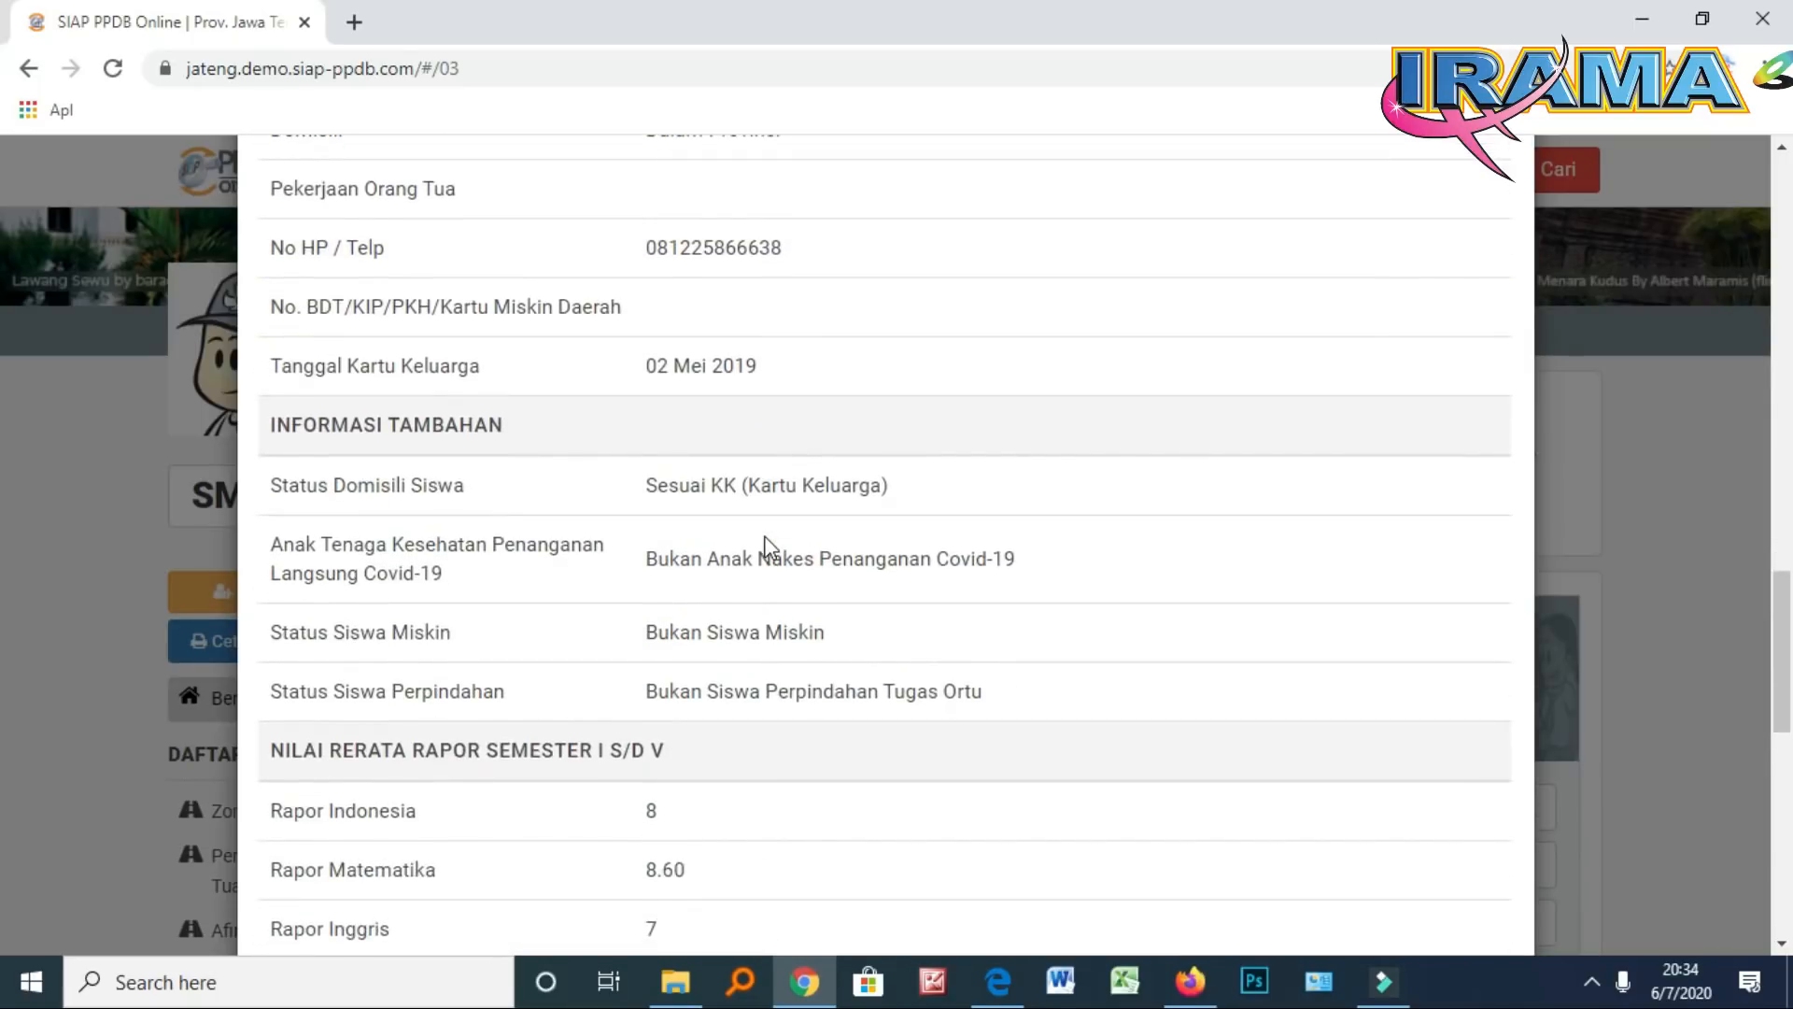
scroll(766, 548, down, 1)
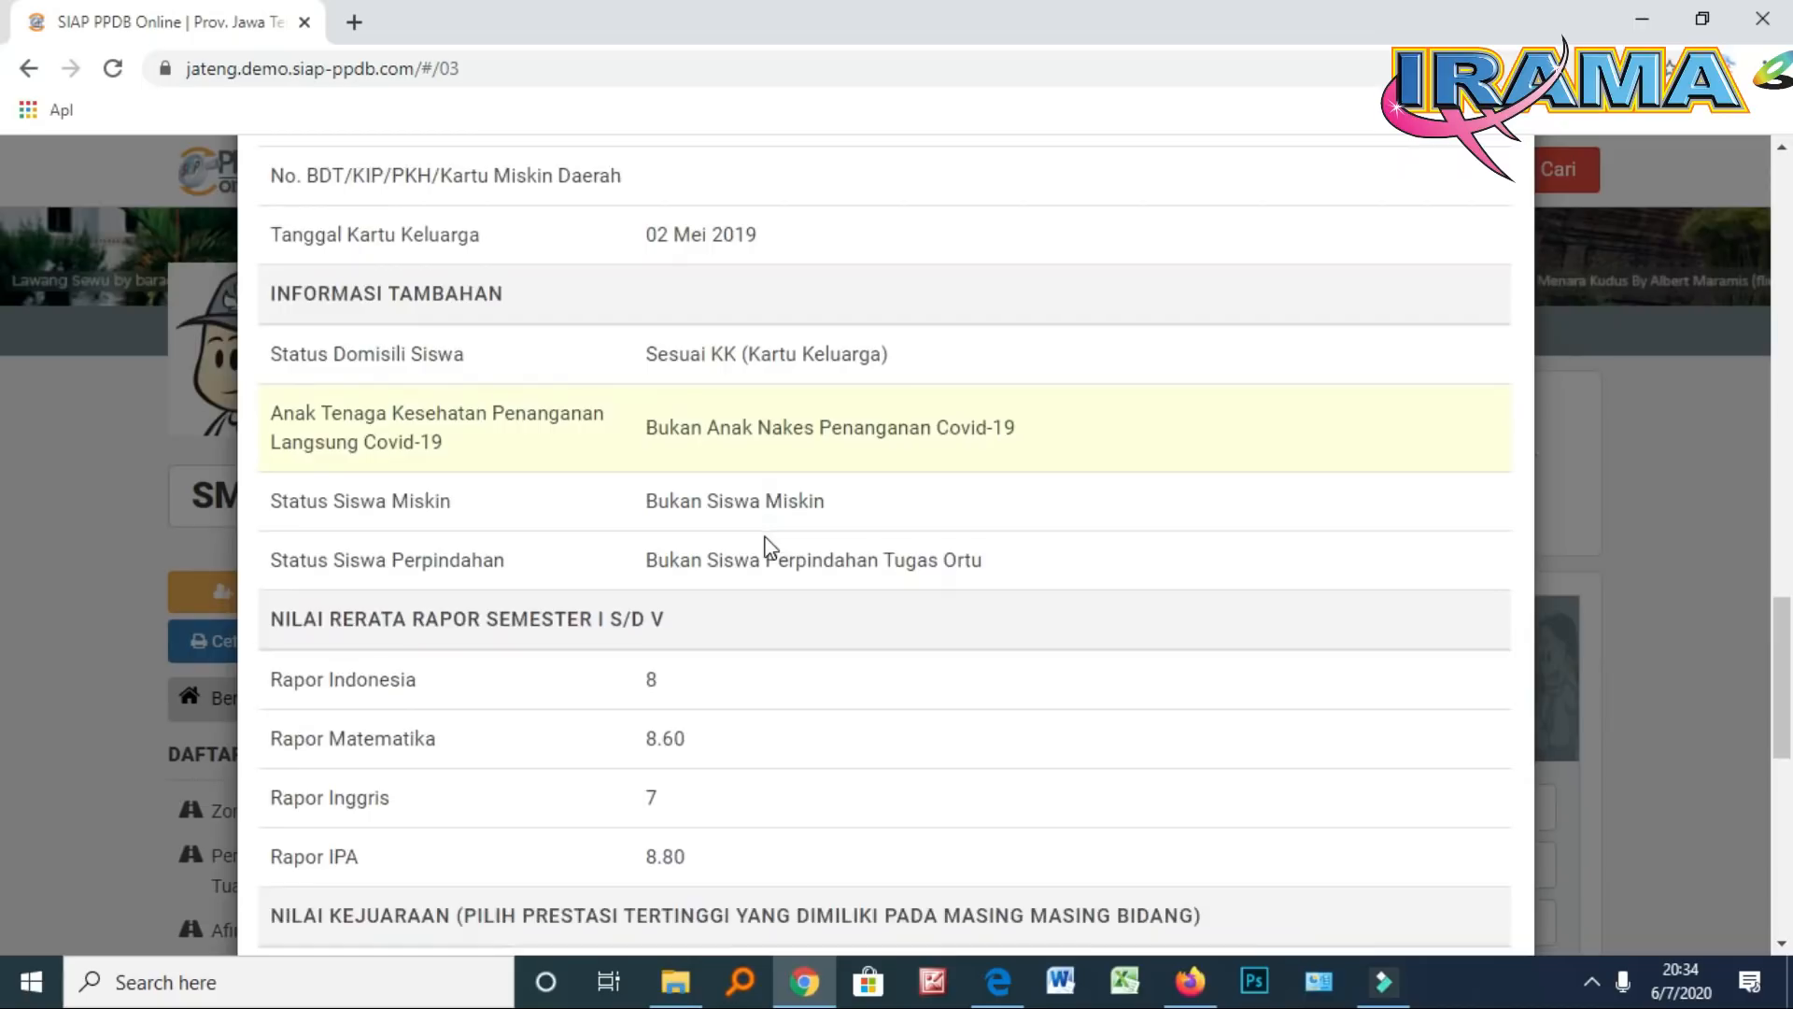
scroll(769, 547, down, 2)
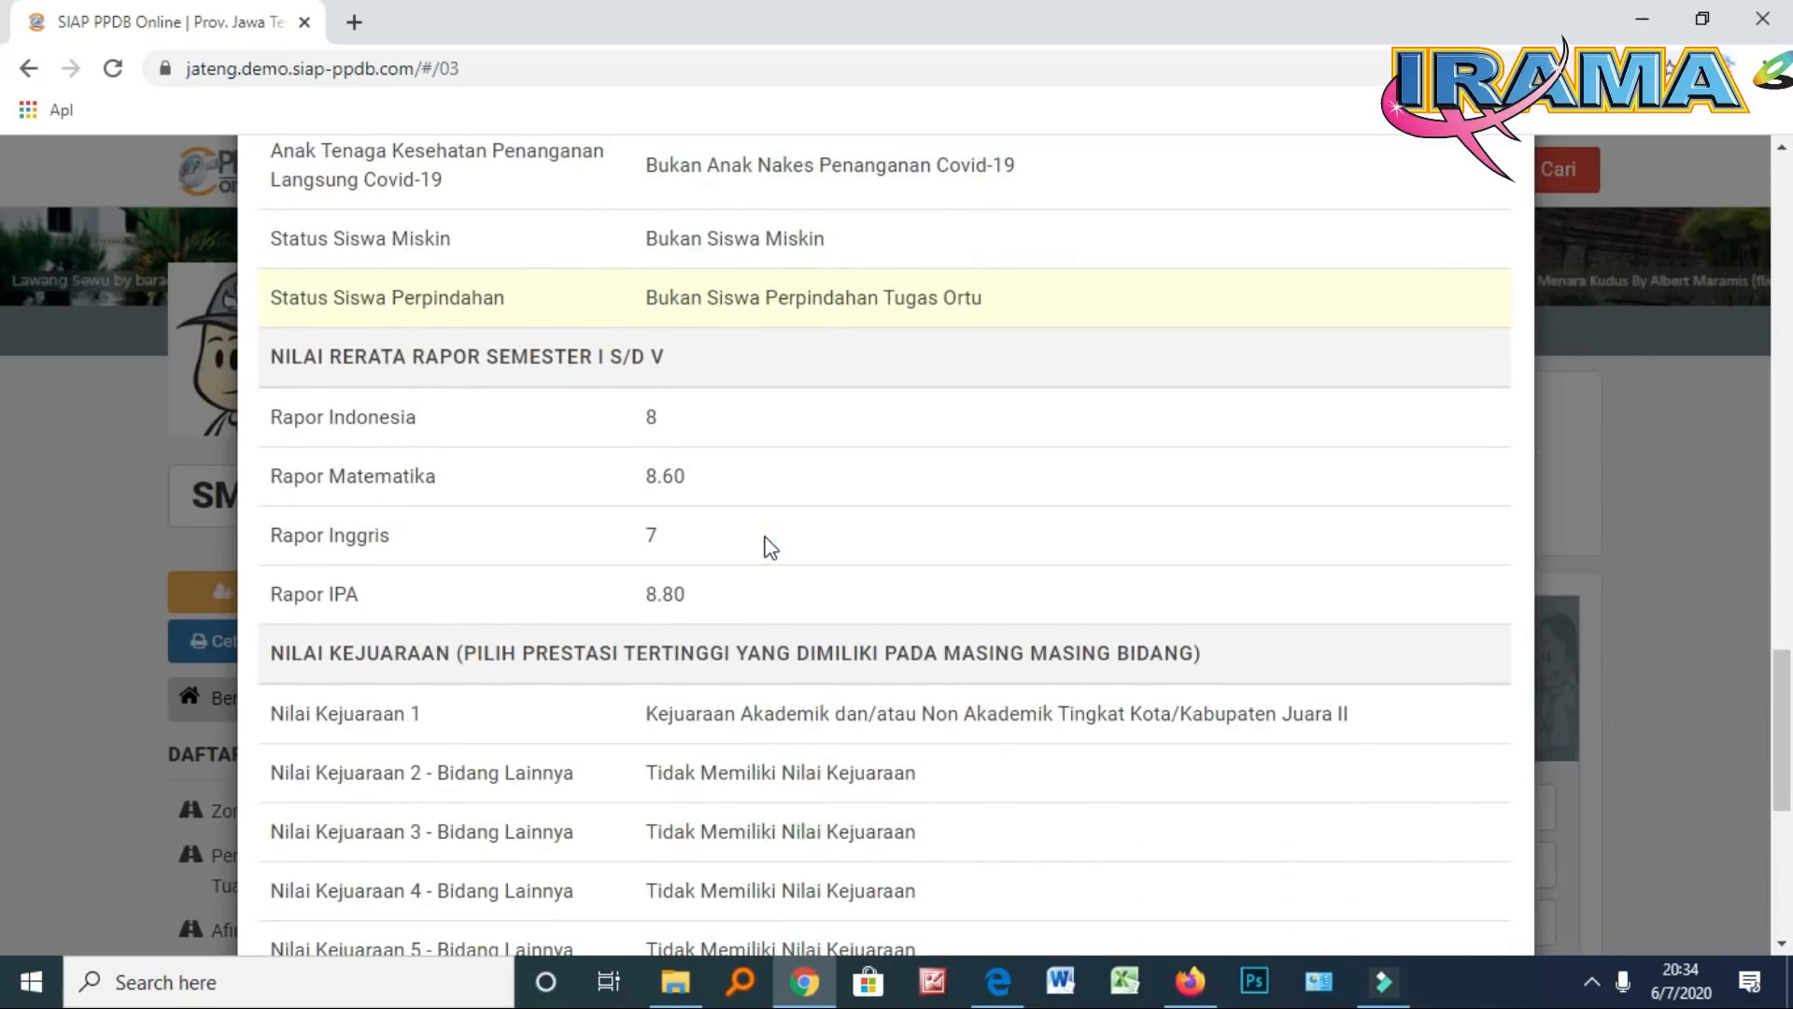
scroll(770, 547, down, 1)
scroll(766, 547, down, 2)
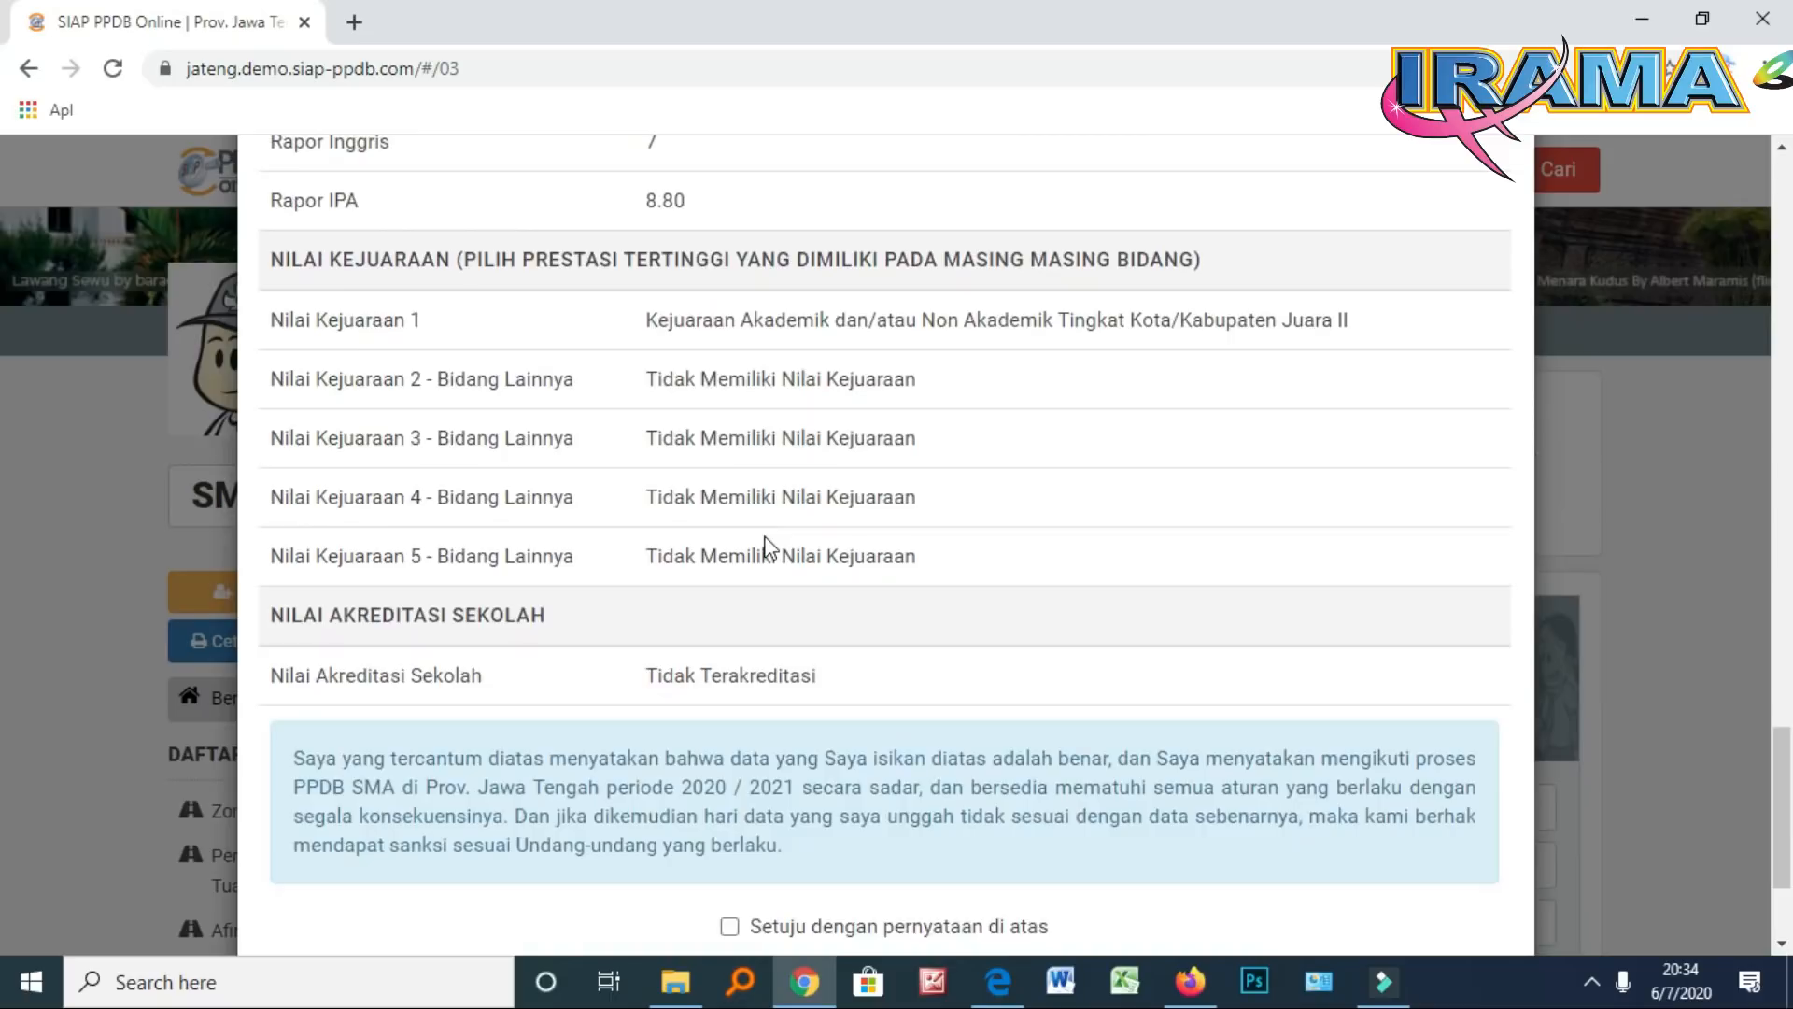
scroll(764, 485, down, 2)
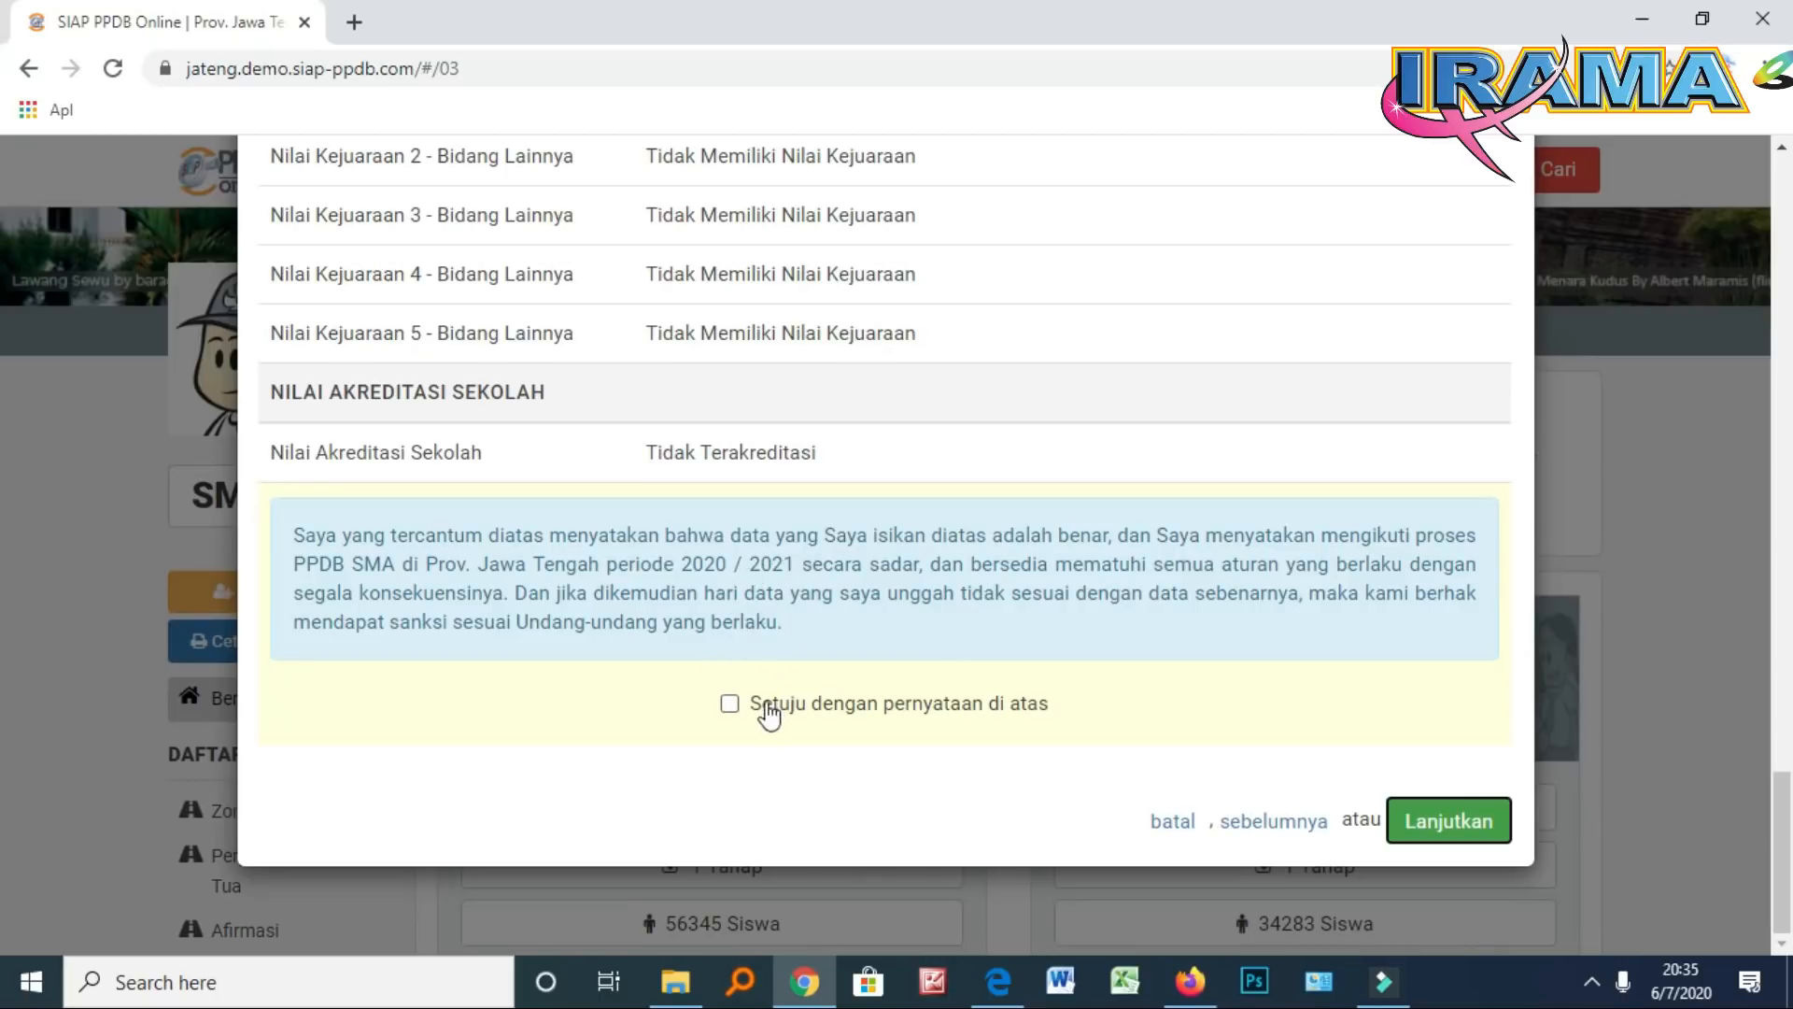
Agree to 'Setuju dengan pernyataan di atas' and submit the application, reaching the Selesai confirmation
click(729, 704)
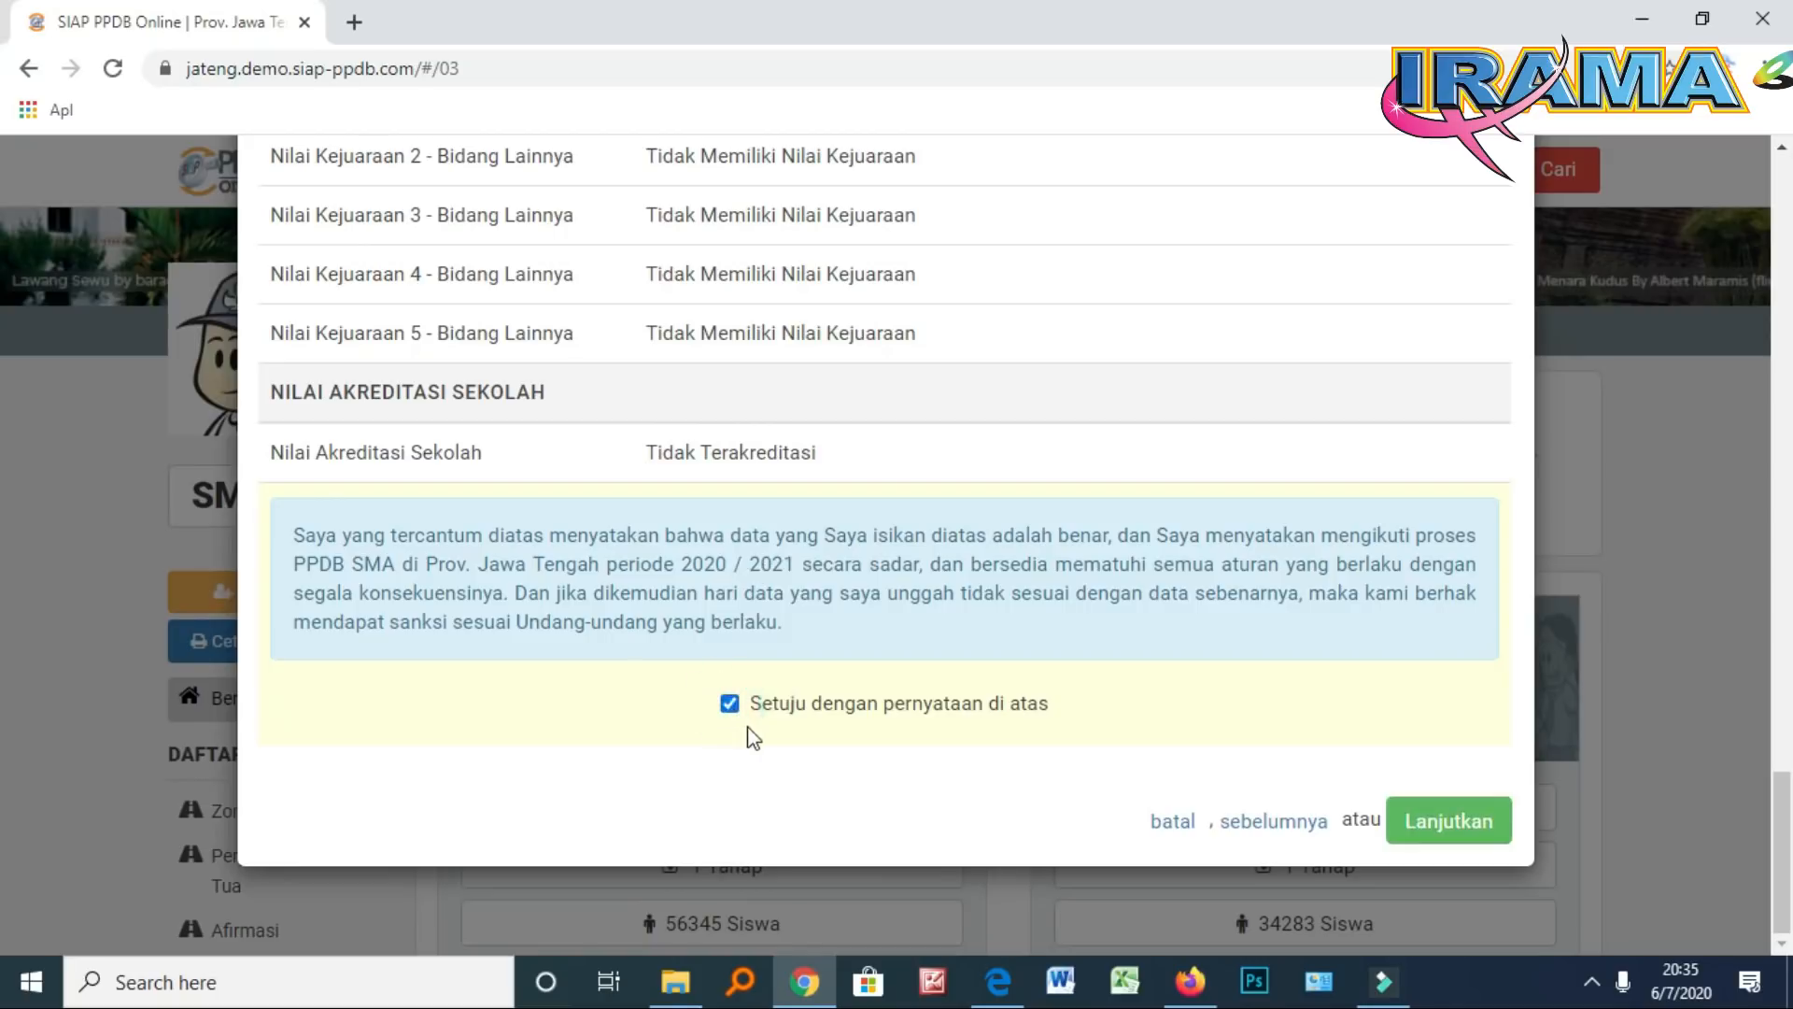
click(1436, 822)
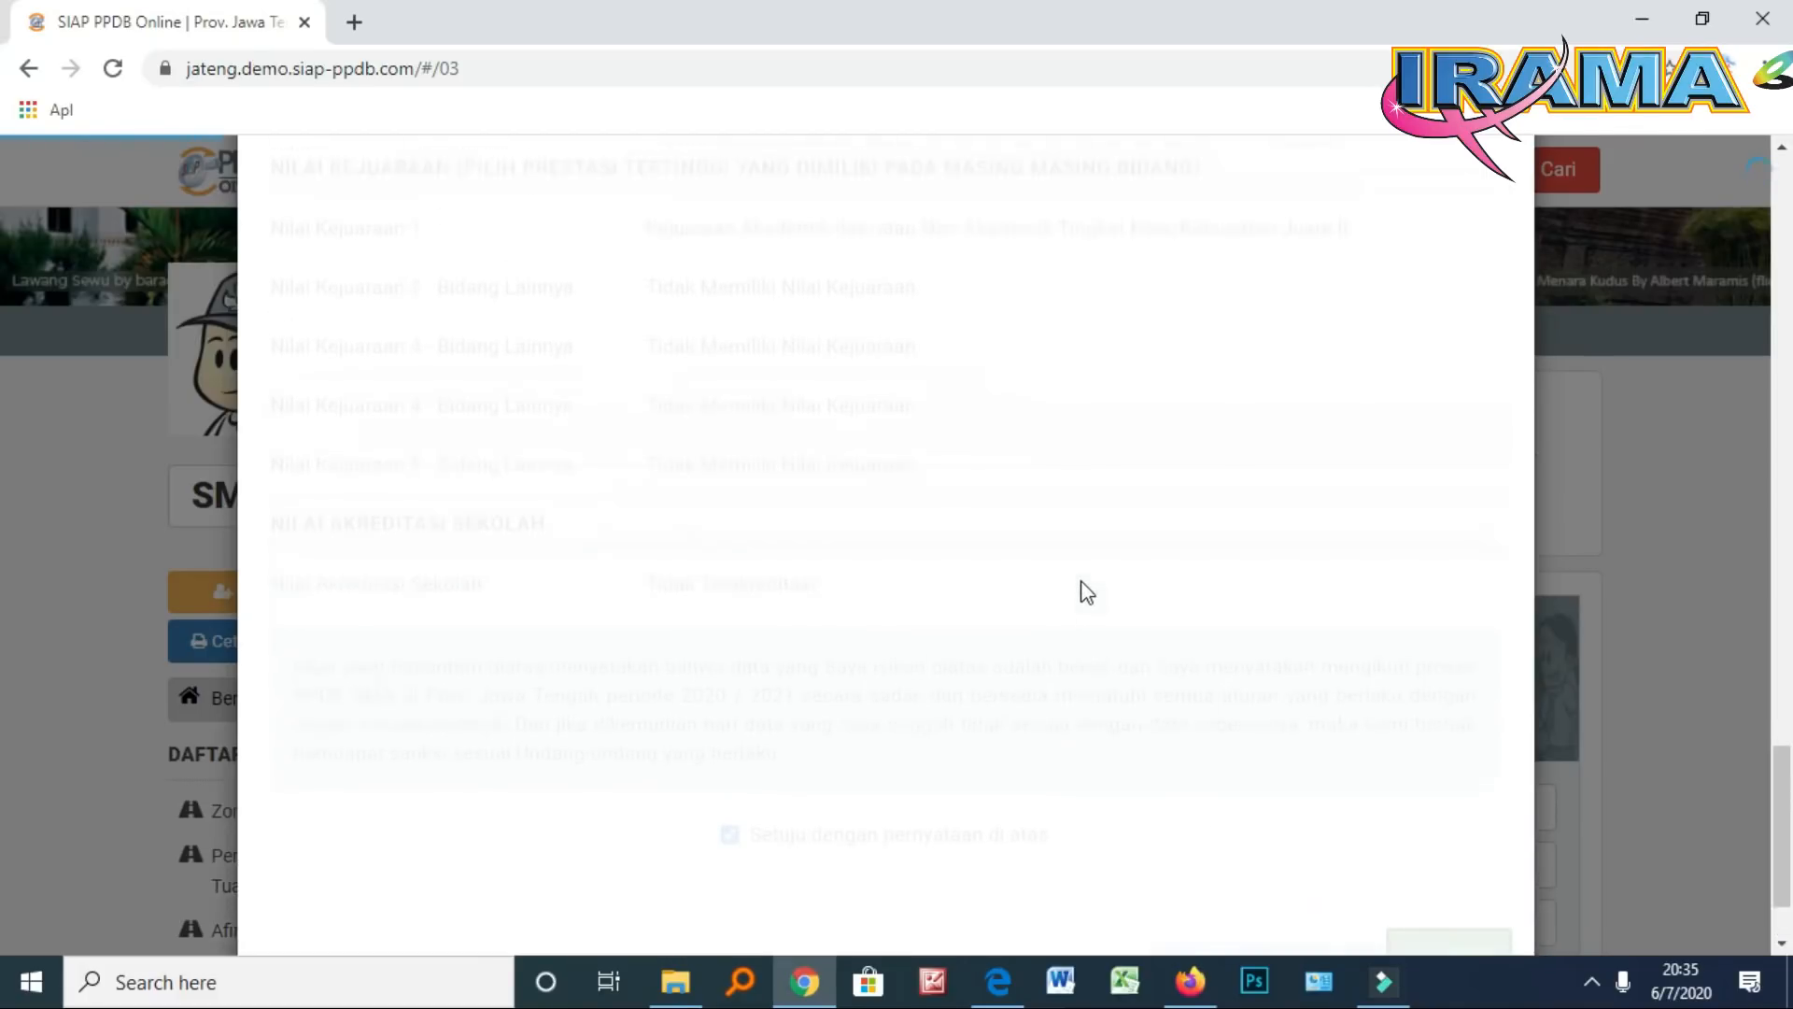
scroll(1081, 592, down, 2)
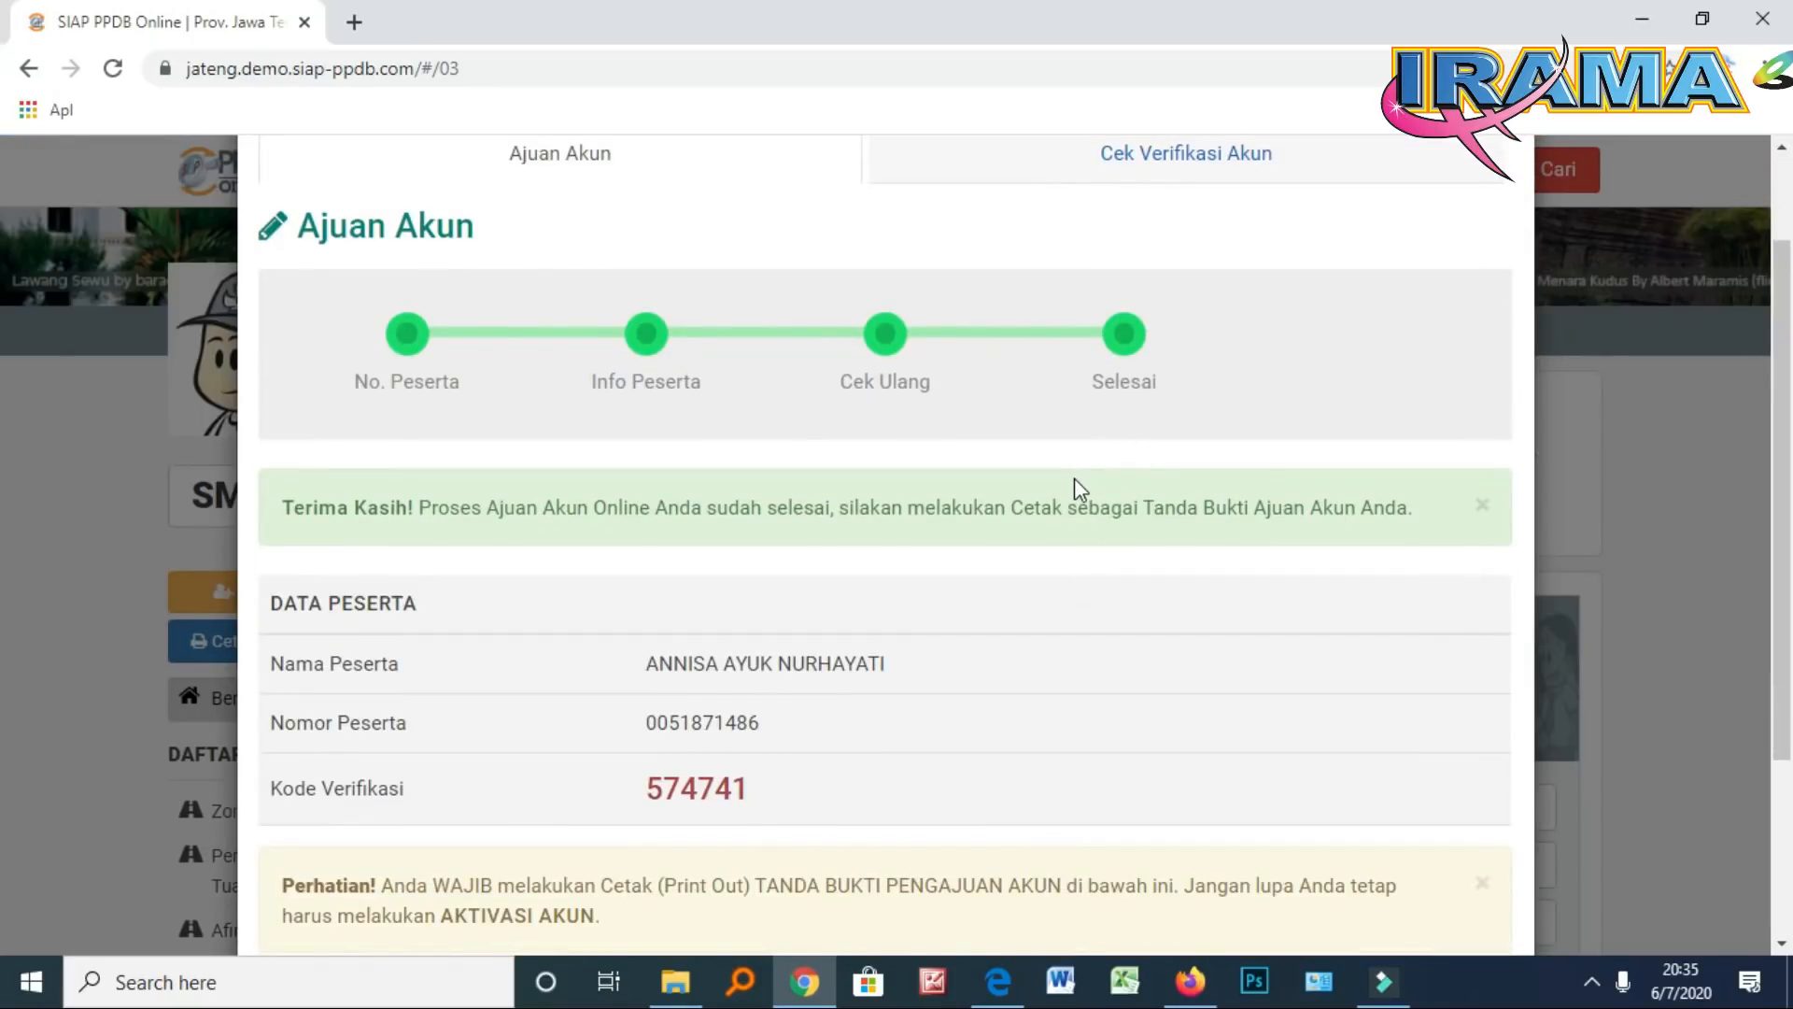
scroll(1073, 489, down, 3)
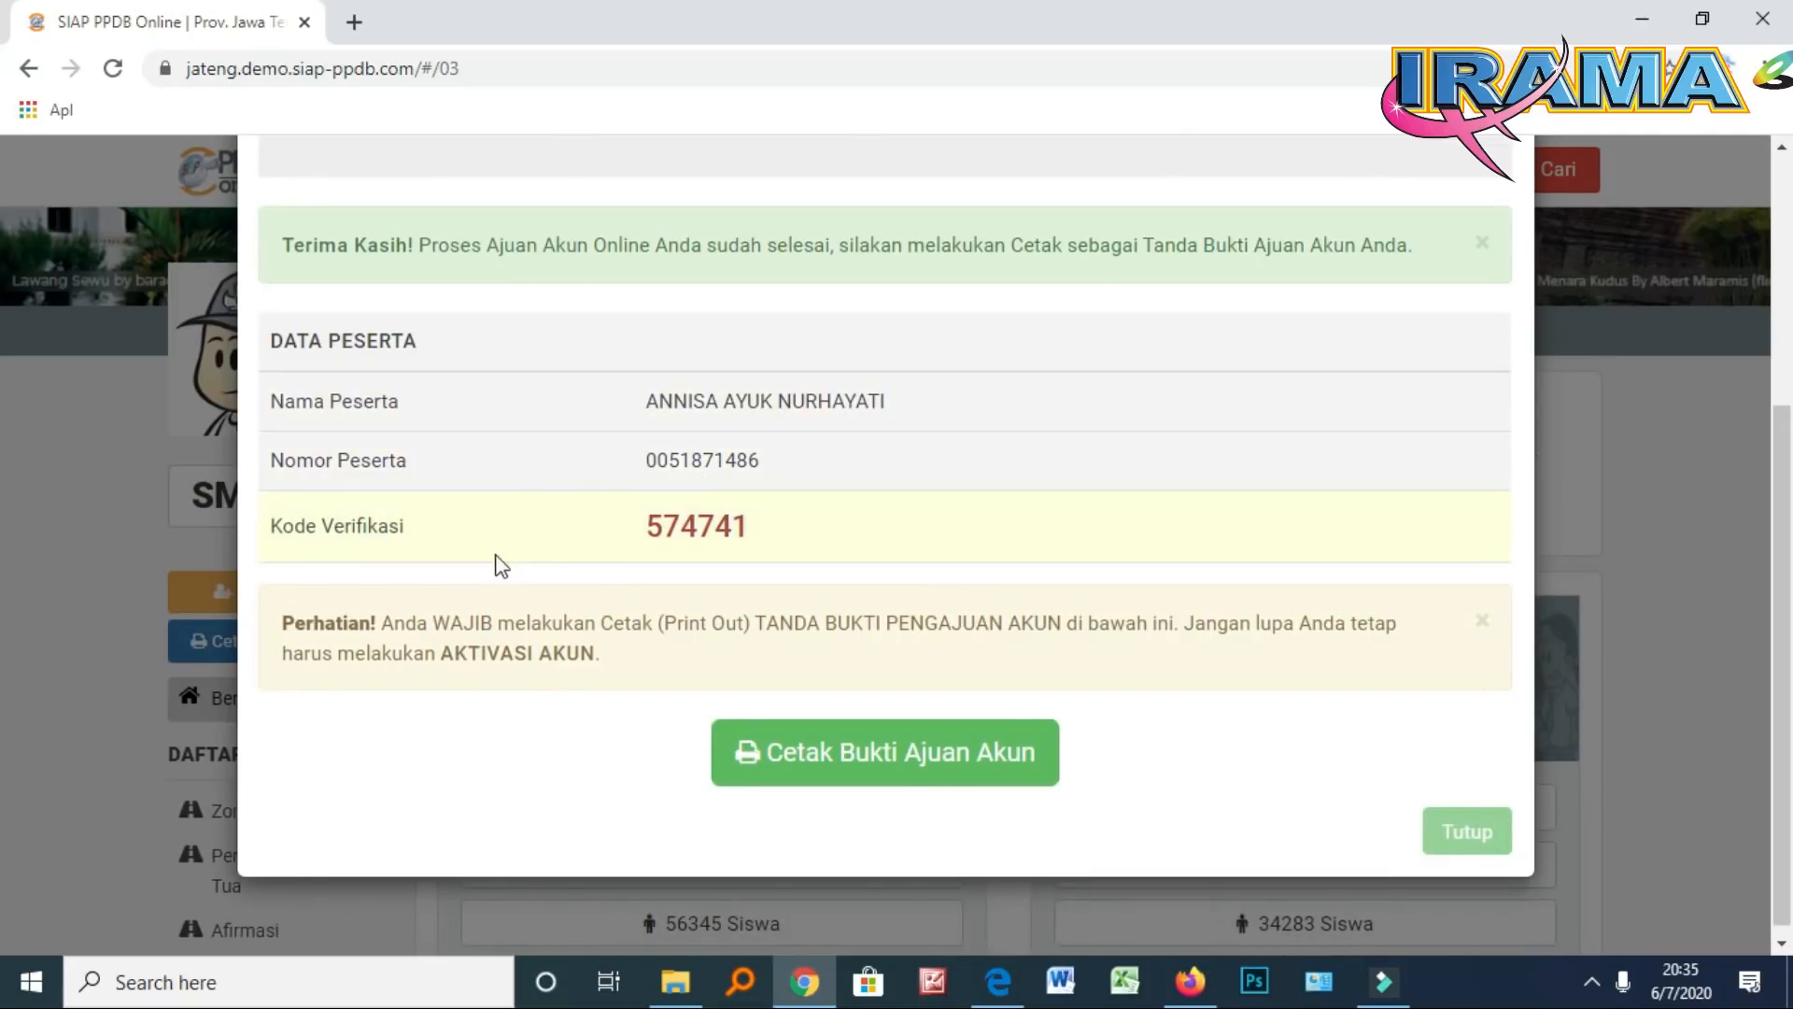
Print the Bukti Ajuan Akun with destination 'Simpan sebagai PDF' and proceed to save it
click(835, 761)
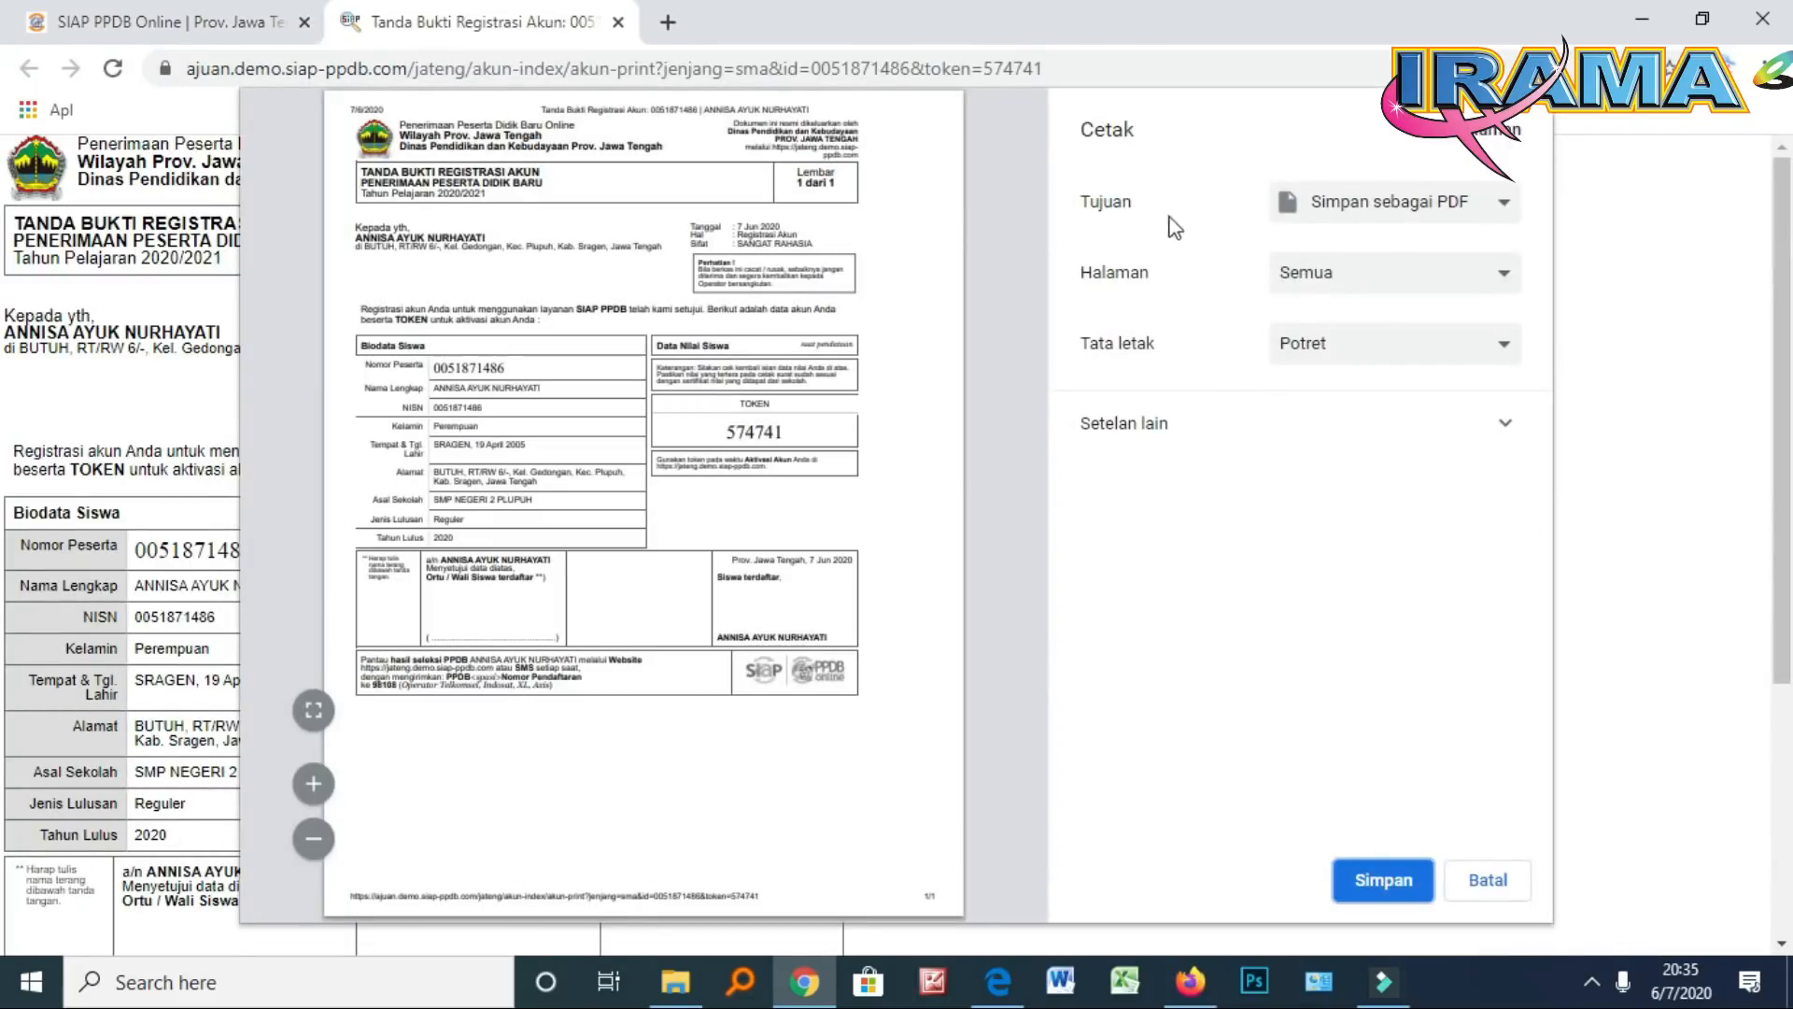
click(1351, 213)
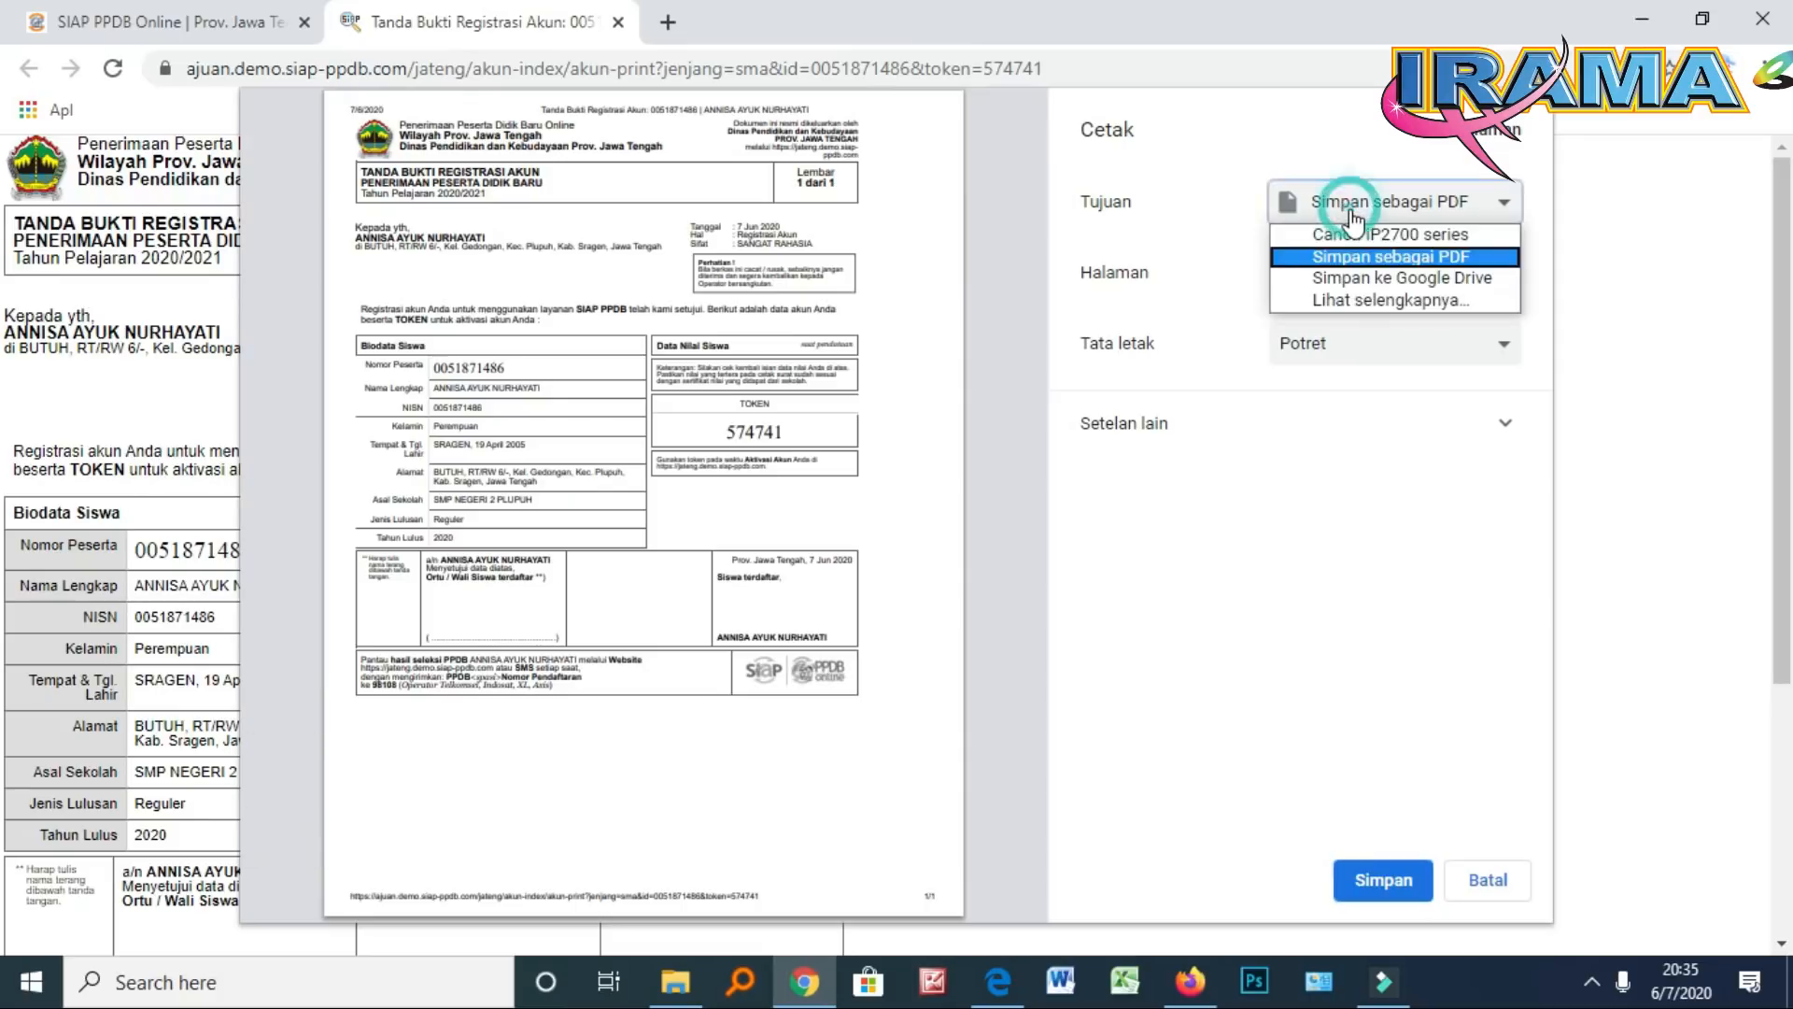
click(1490, 258)
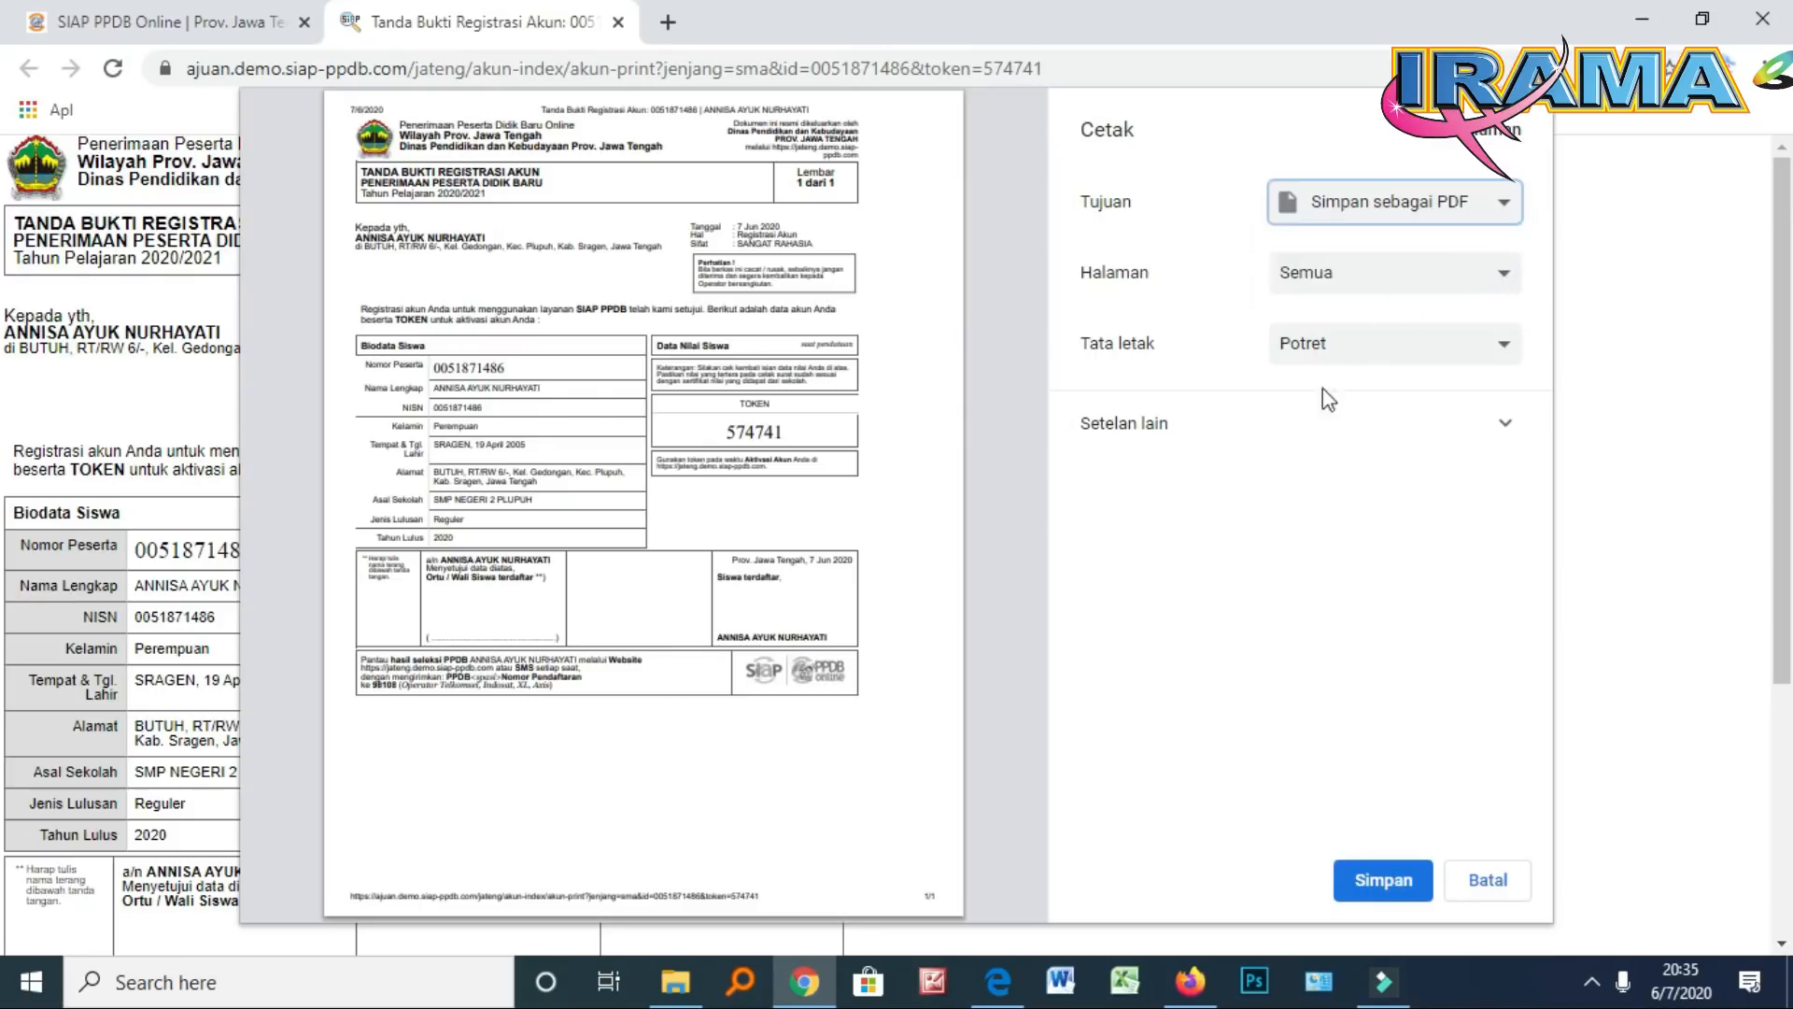
click(1361, 891)
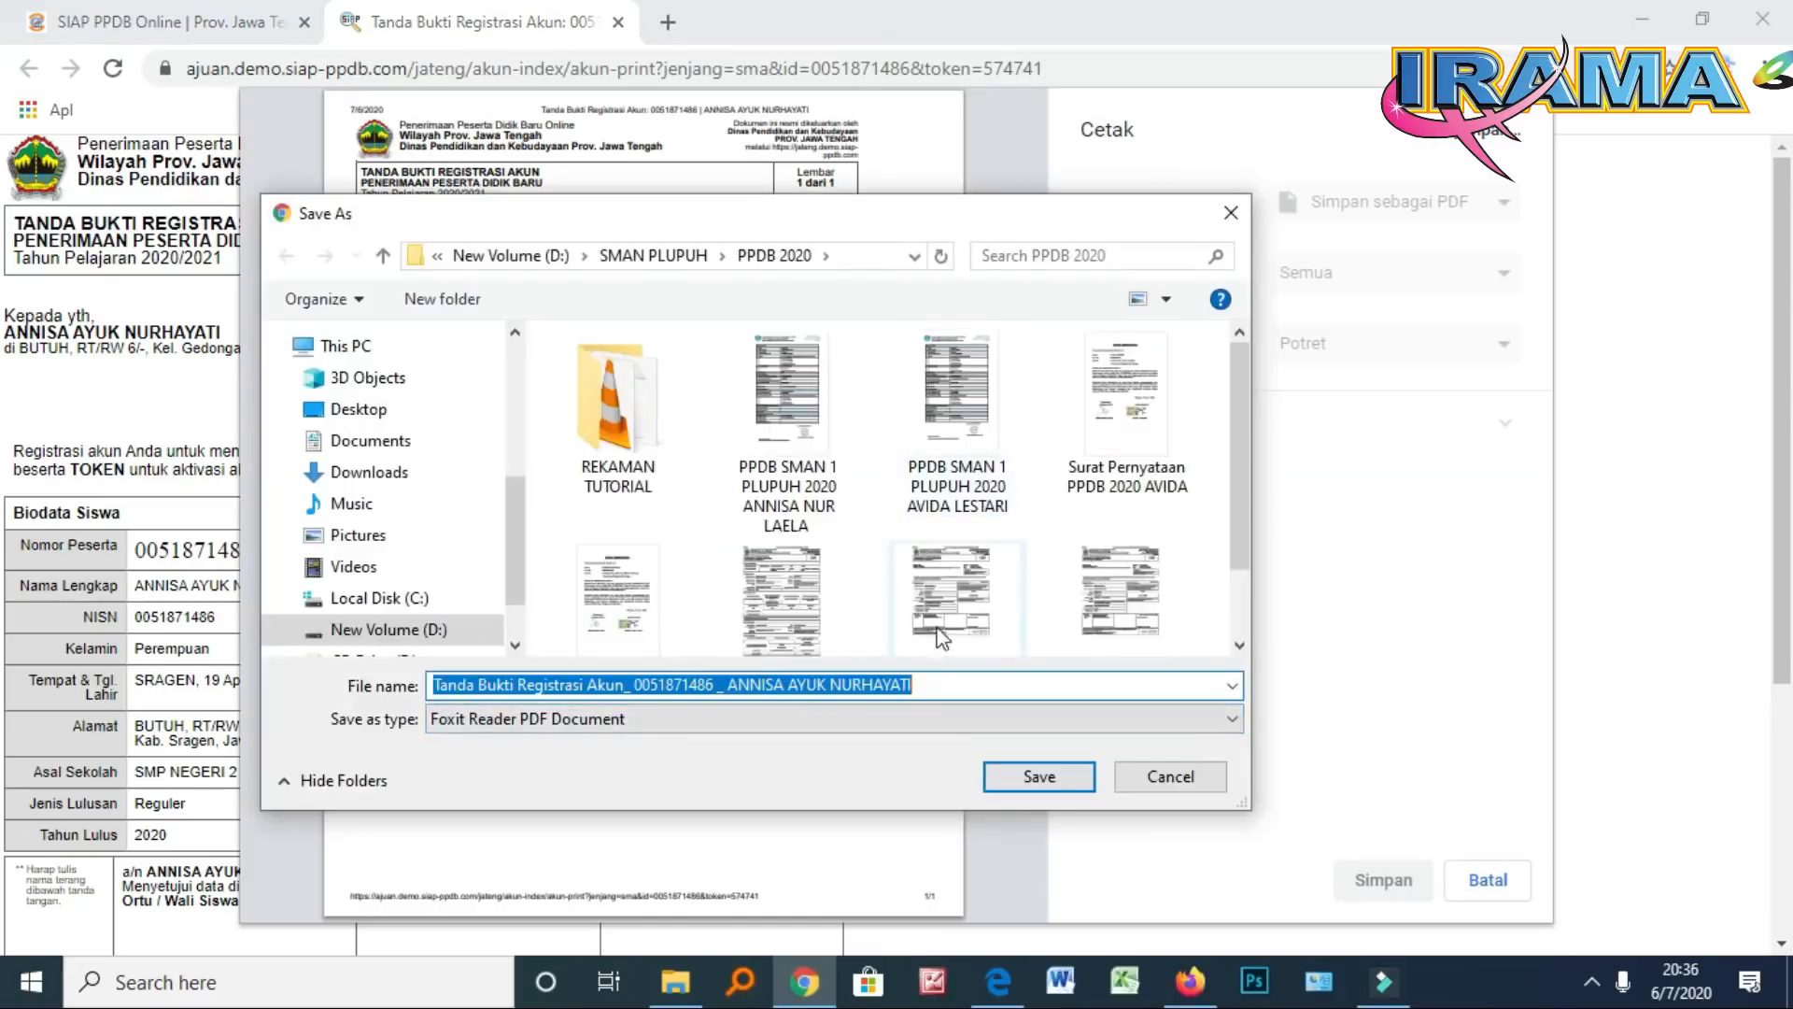
Save the proof PDF in the PPDB 2020 folder under its suggested file name
click(949, 685)
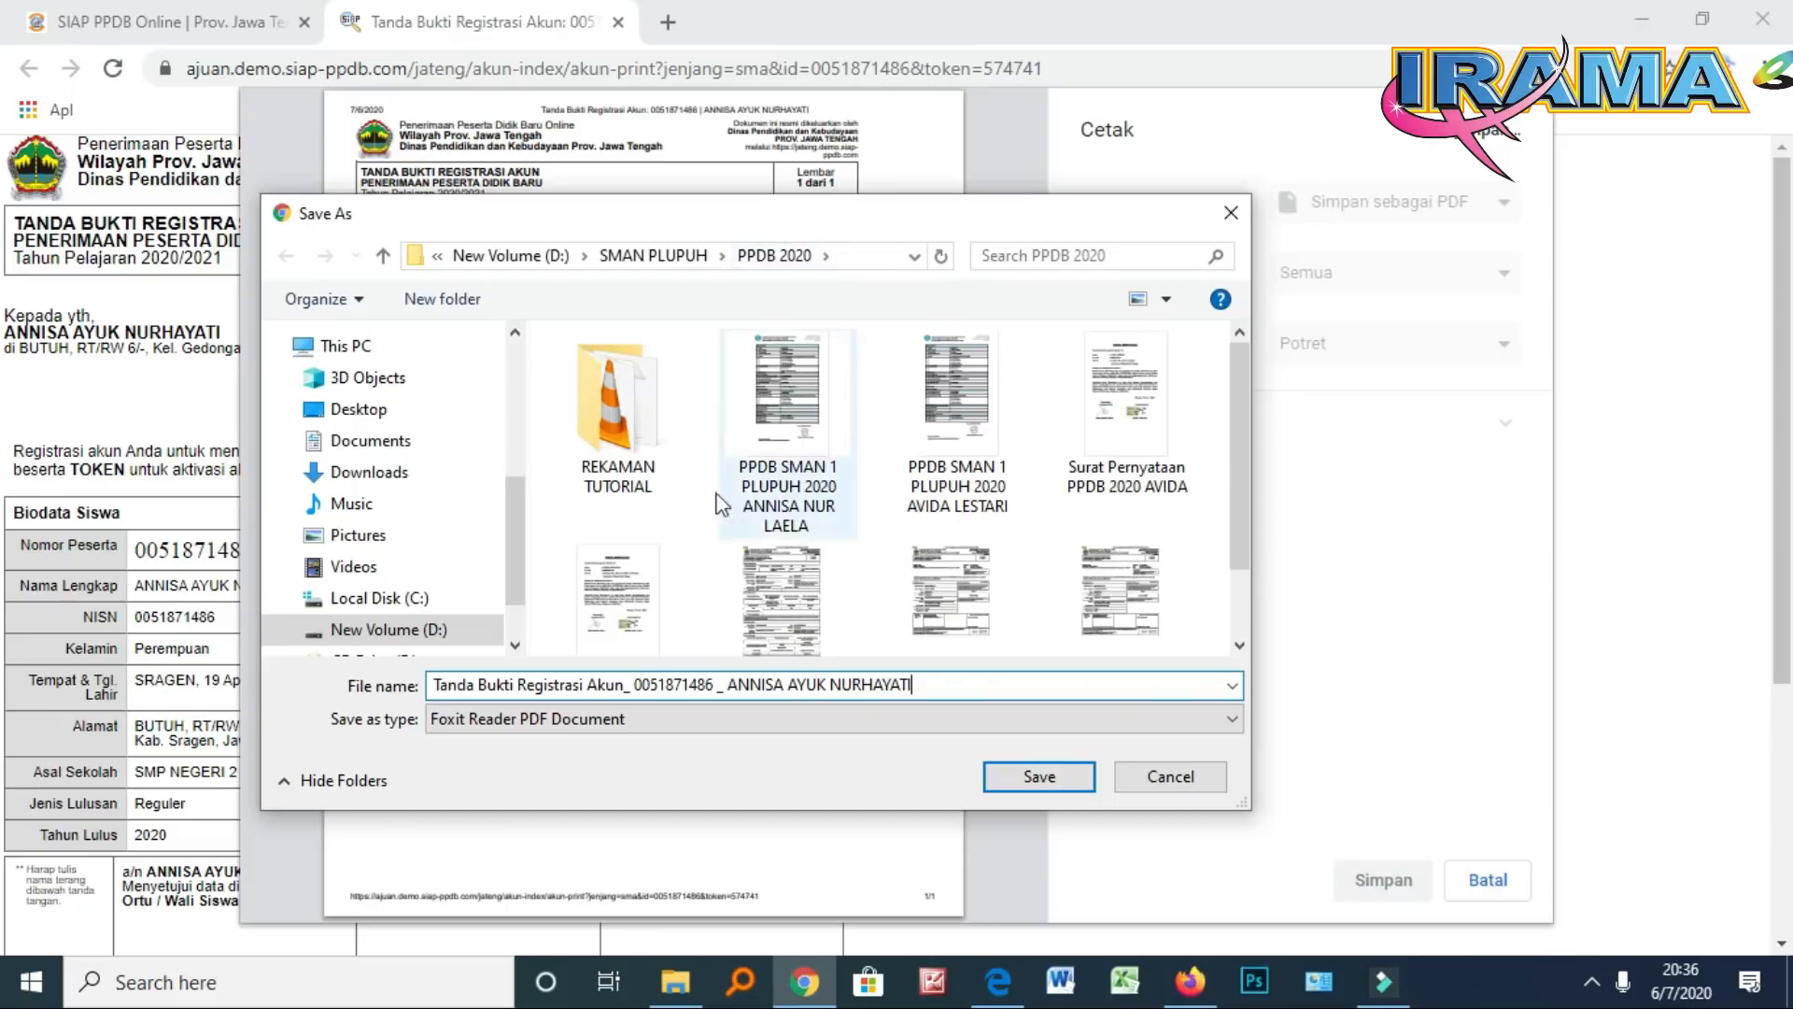
scroll(725, 644, down, 1)
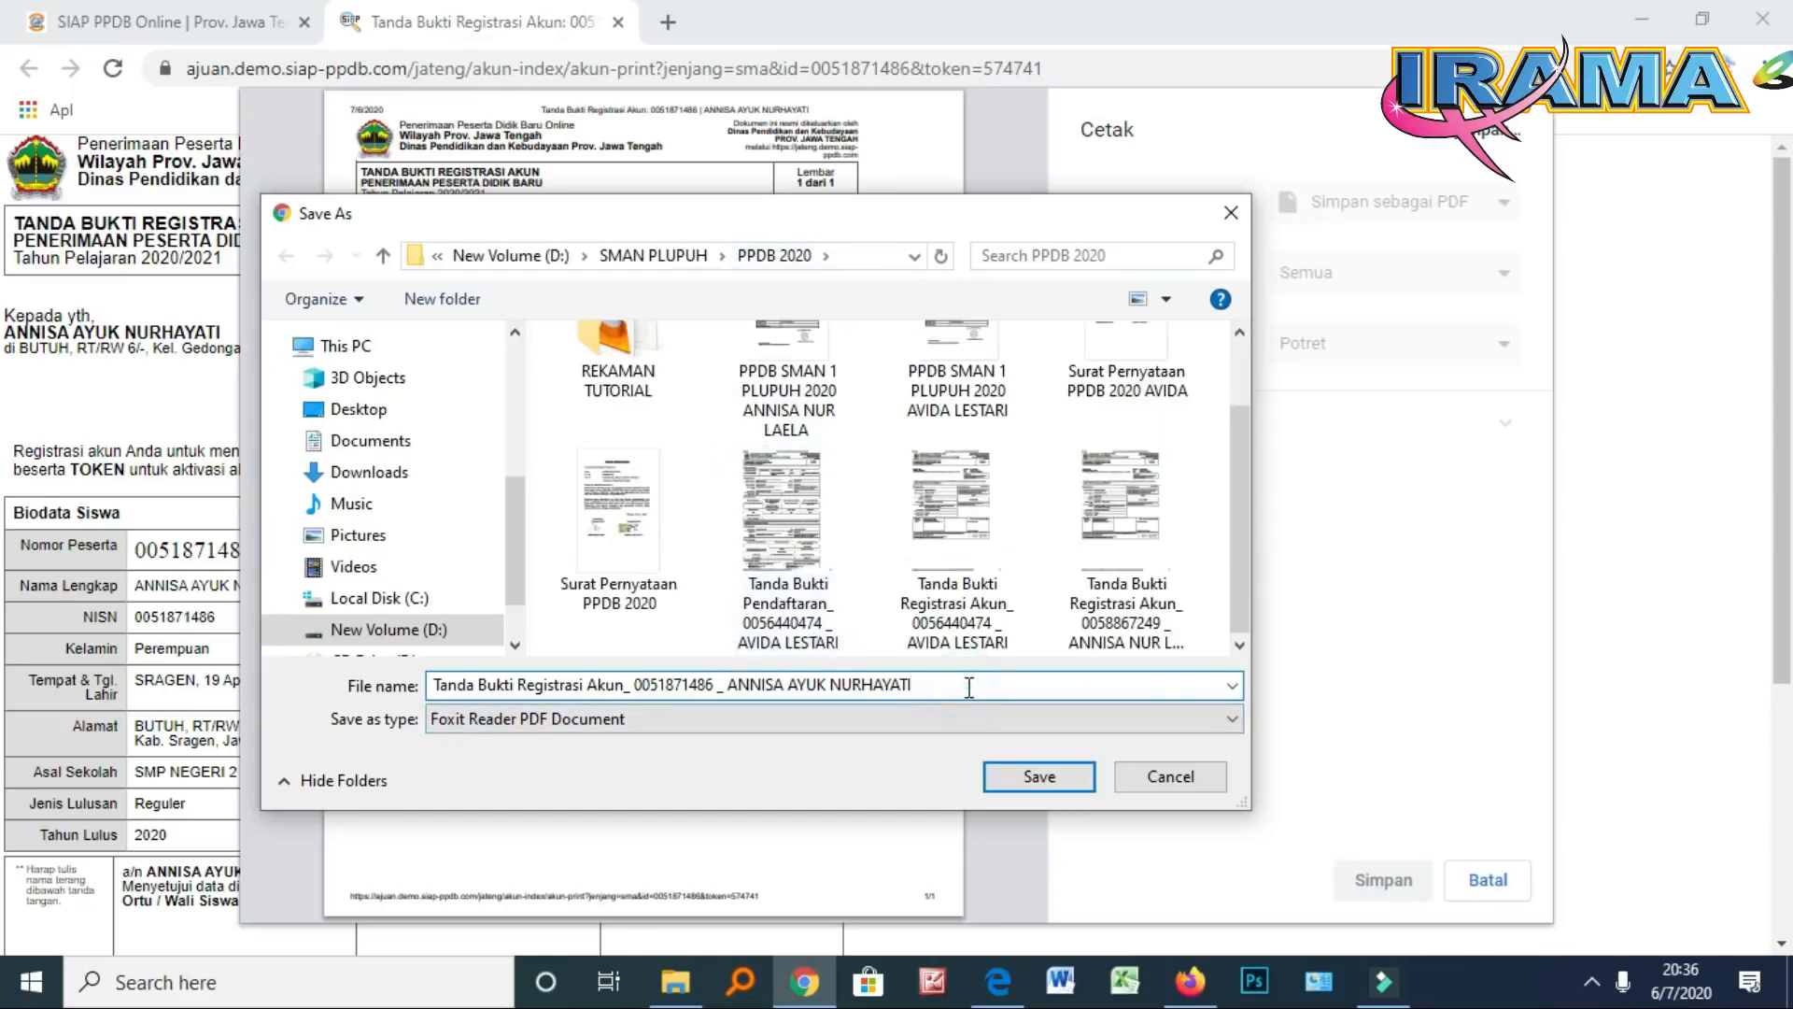
click(1038, 781)
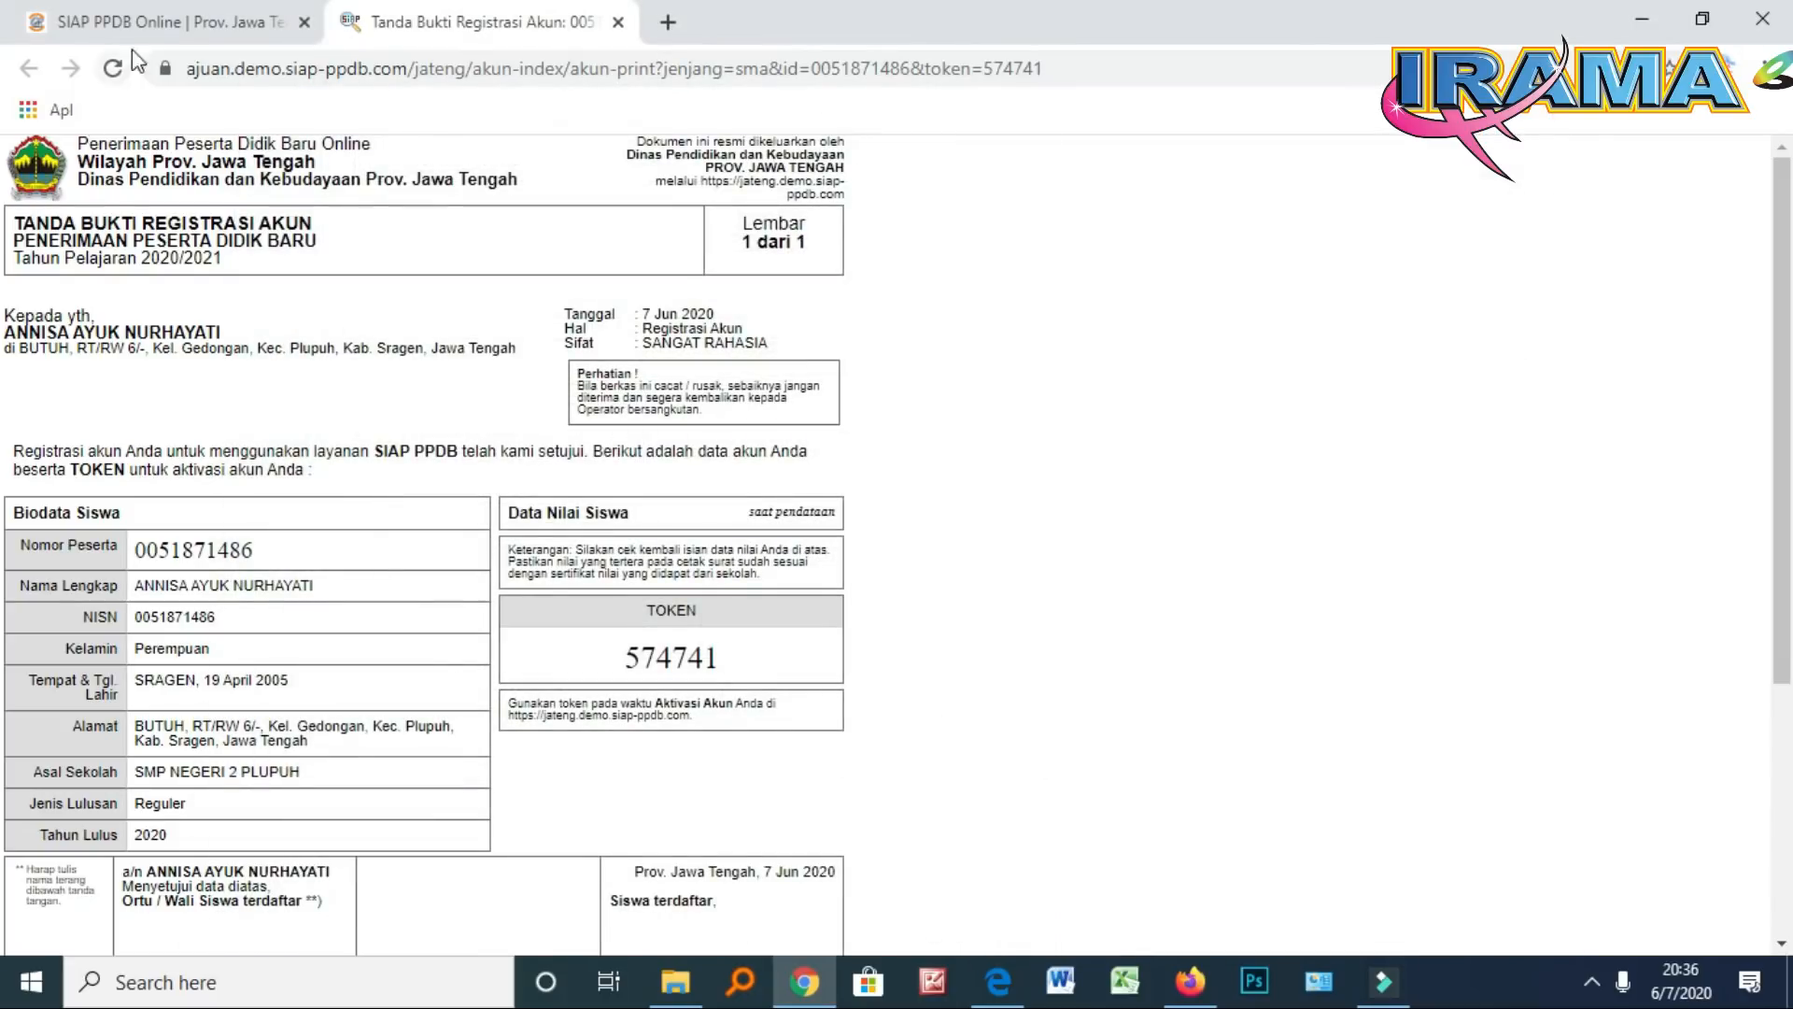
Return to the SIAP PPDB tab and close the Ajuan Akun dialog with Tutup
click(159, 24)
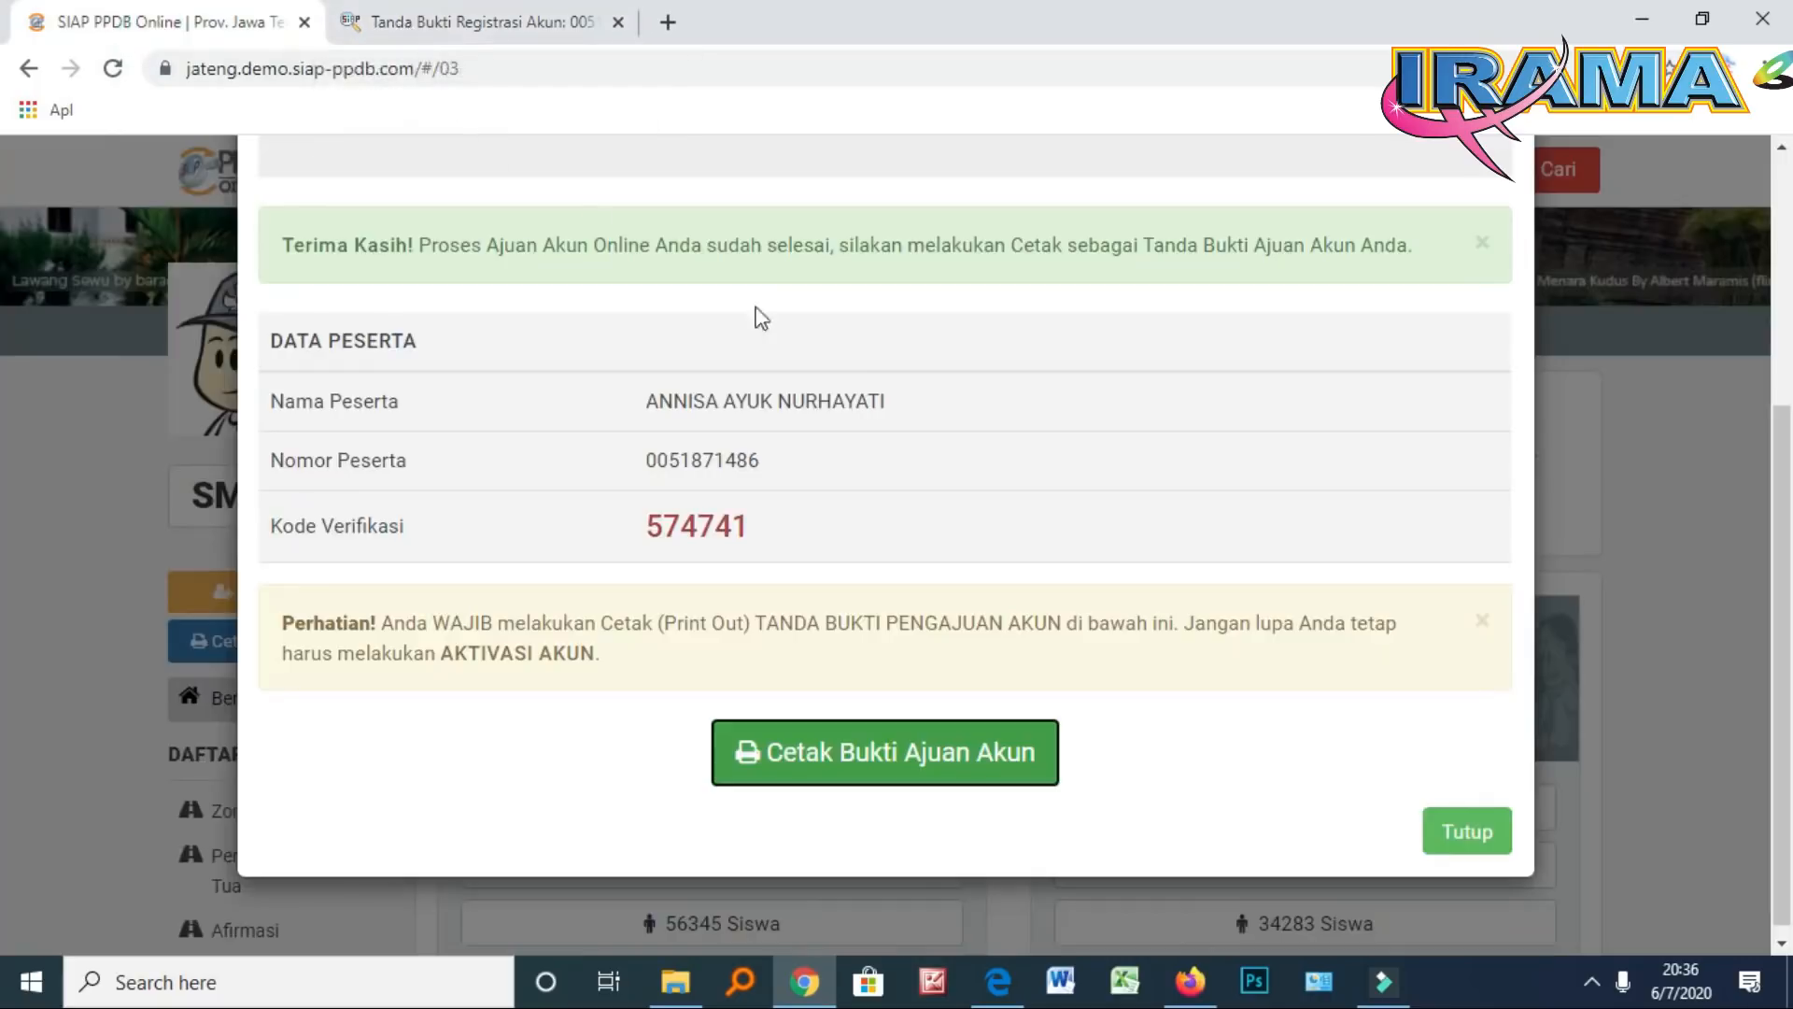
scroll(1245, 236, up, 4)
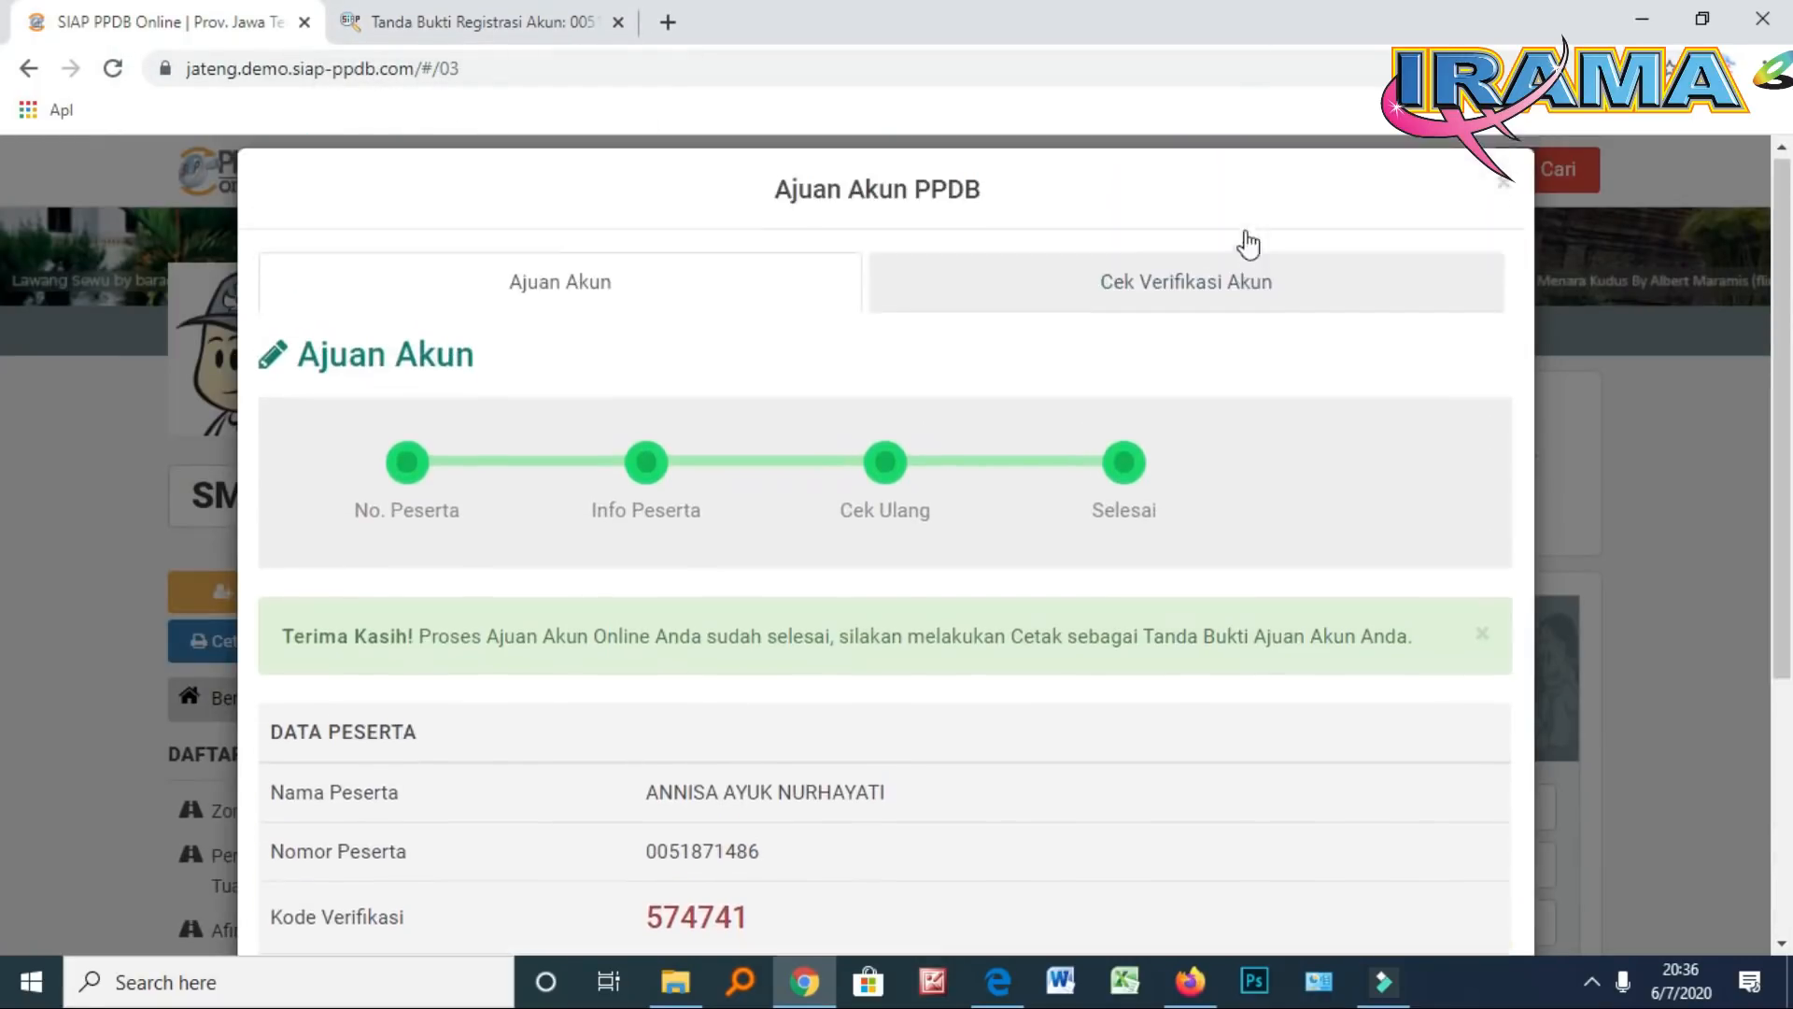
scroll(1348, 474, down, 4)
click(1463, 820)
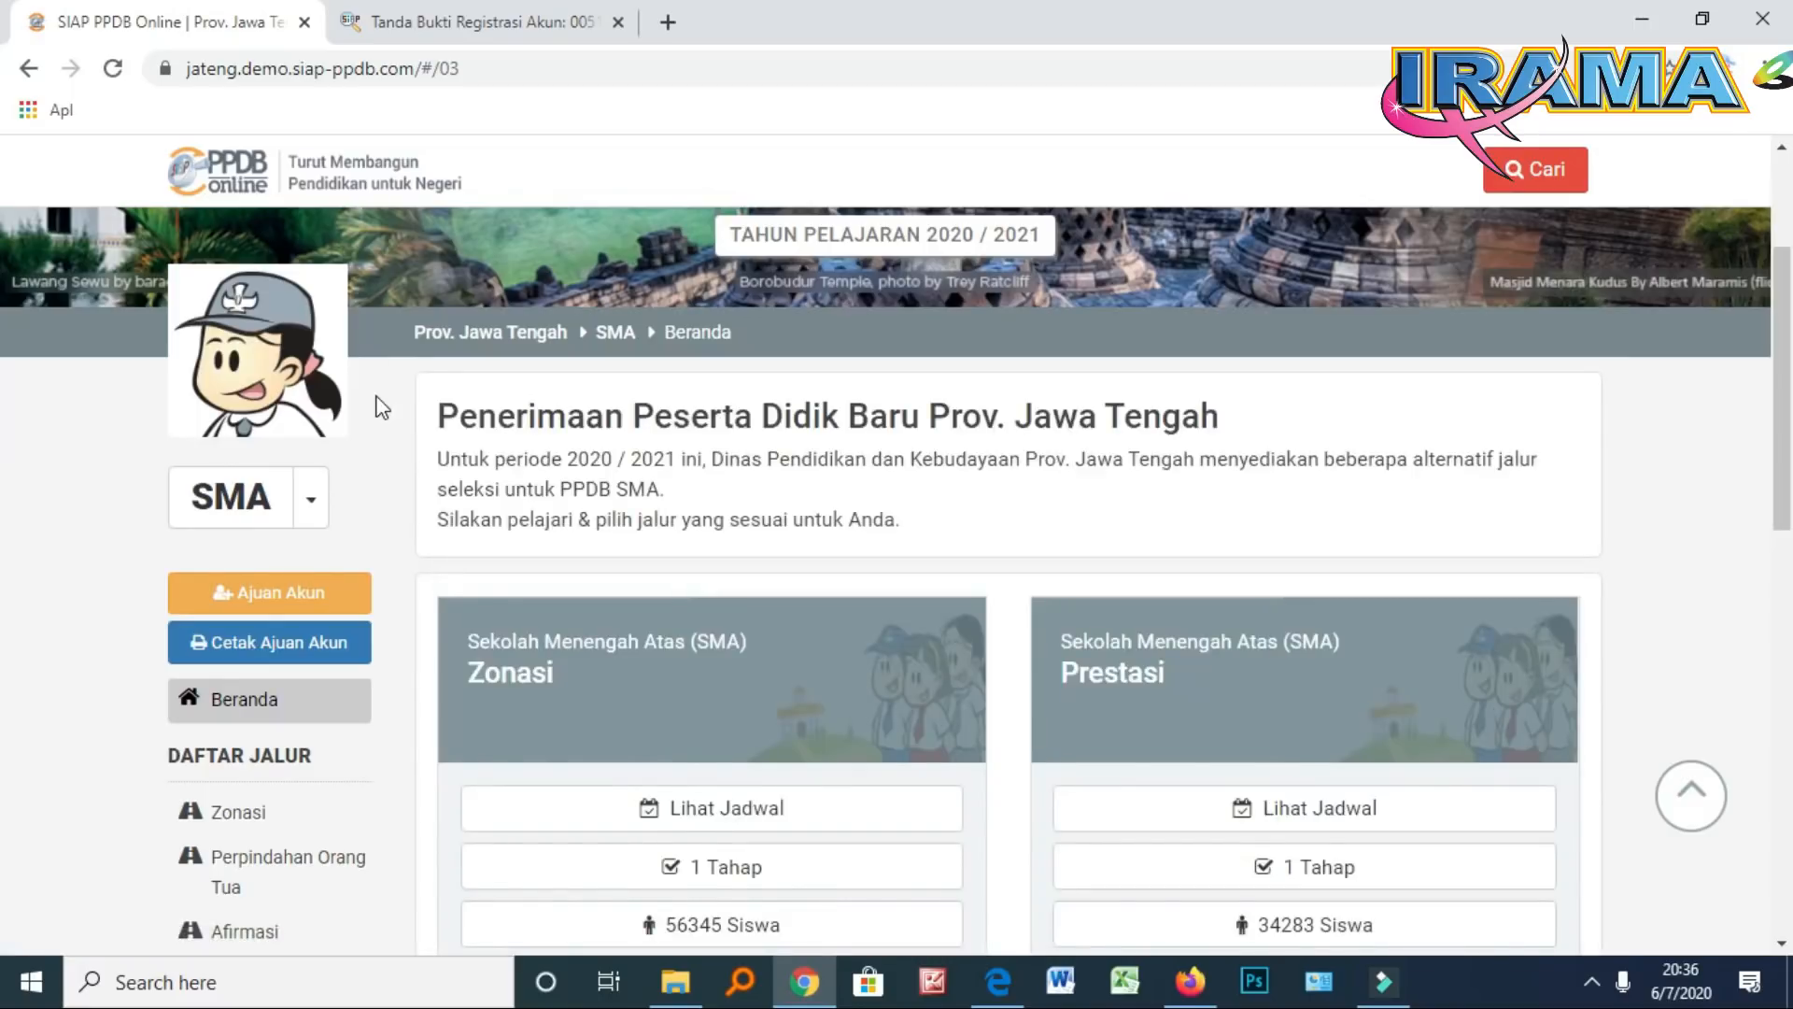
scroll(381, 407, down, 2)
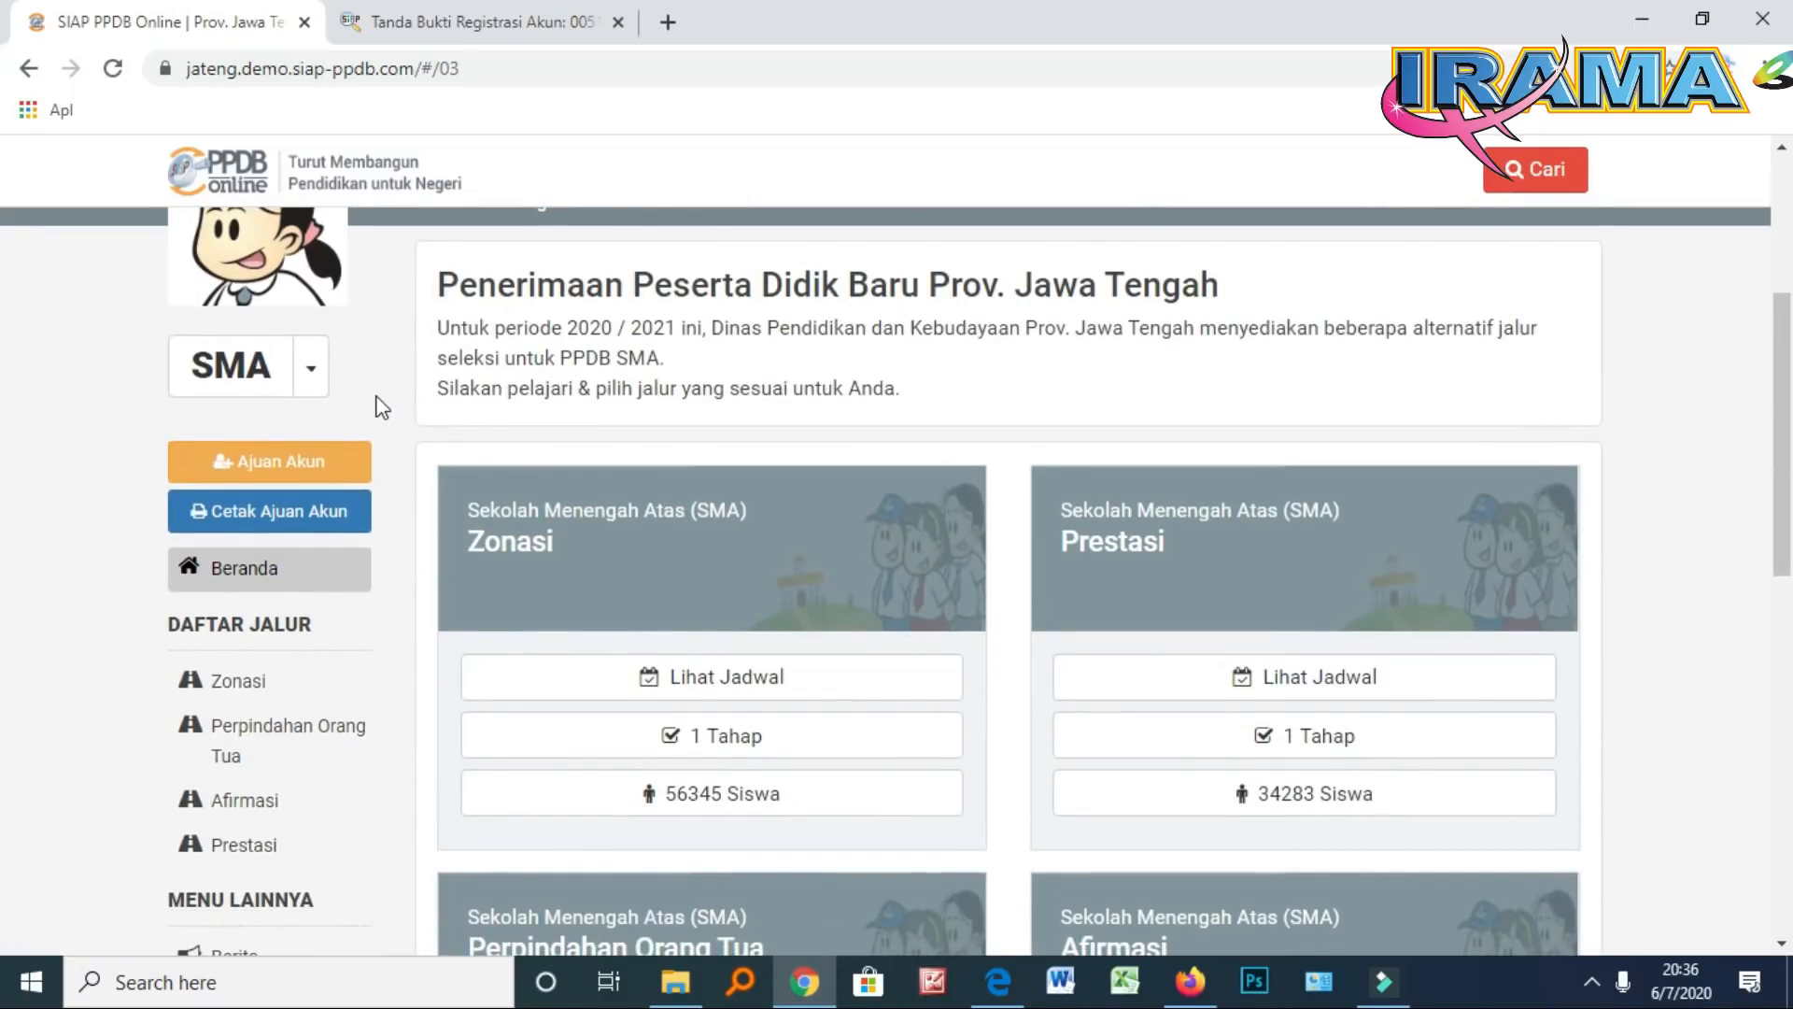
scroll(382, 407, up, 2)
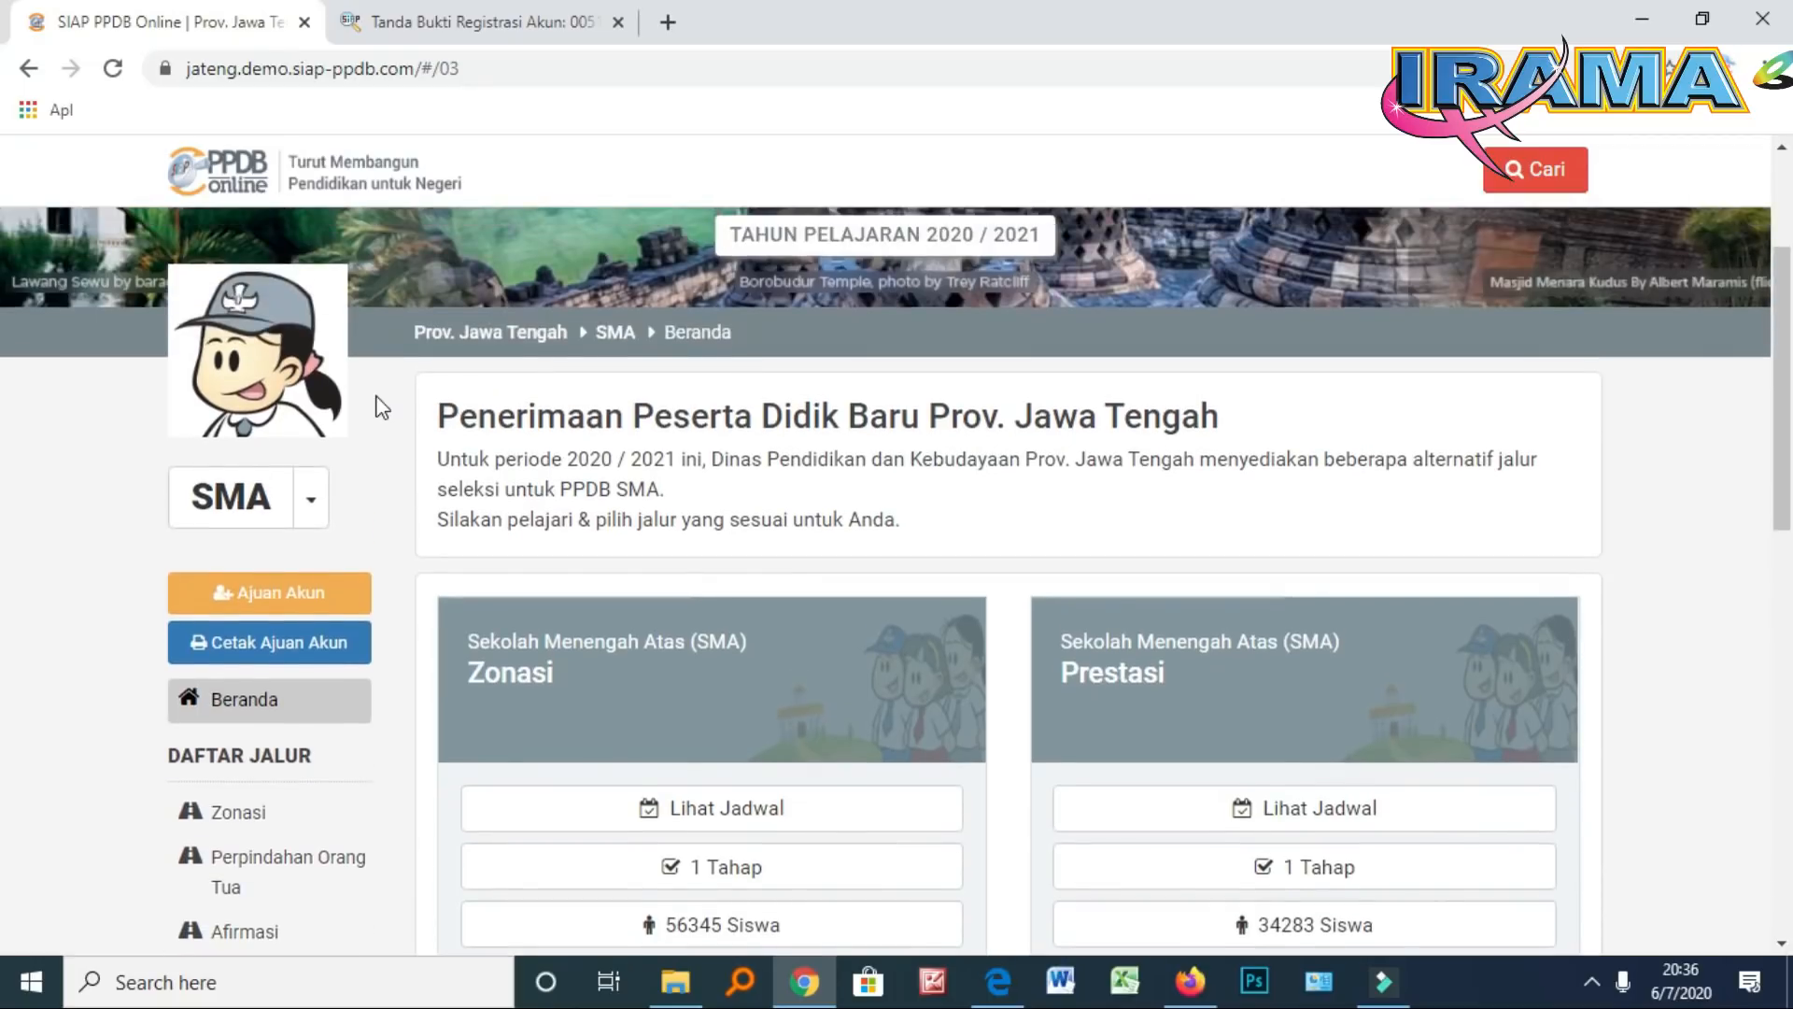
scroll(382, 408, down, 2)
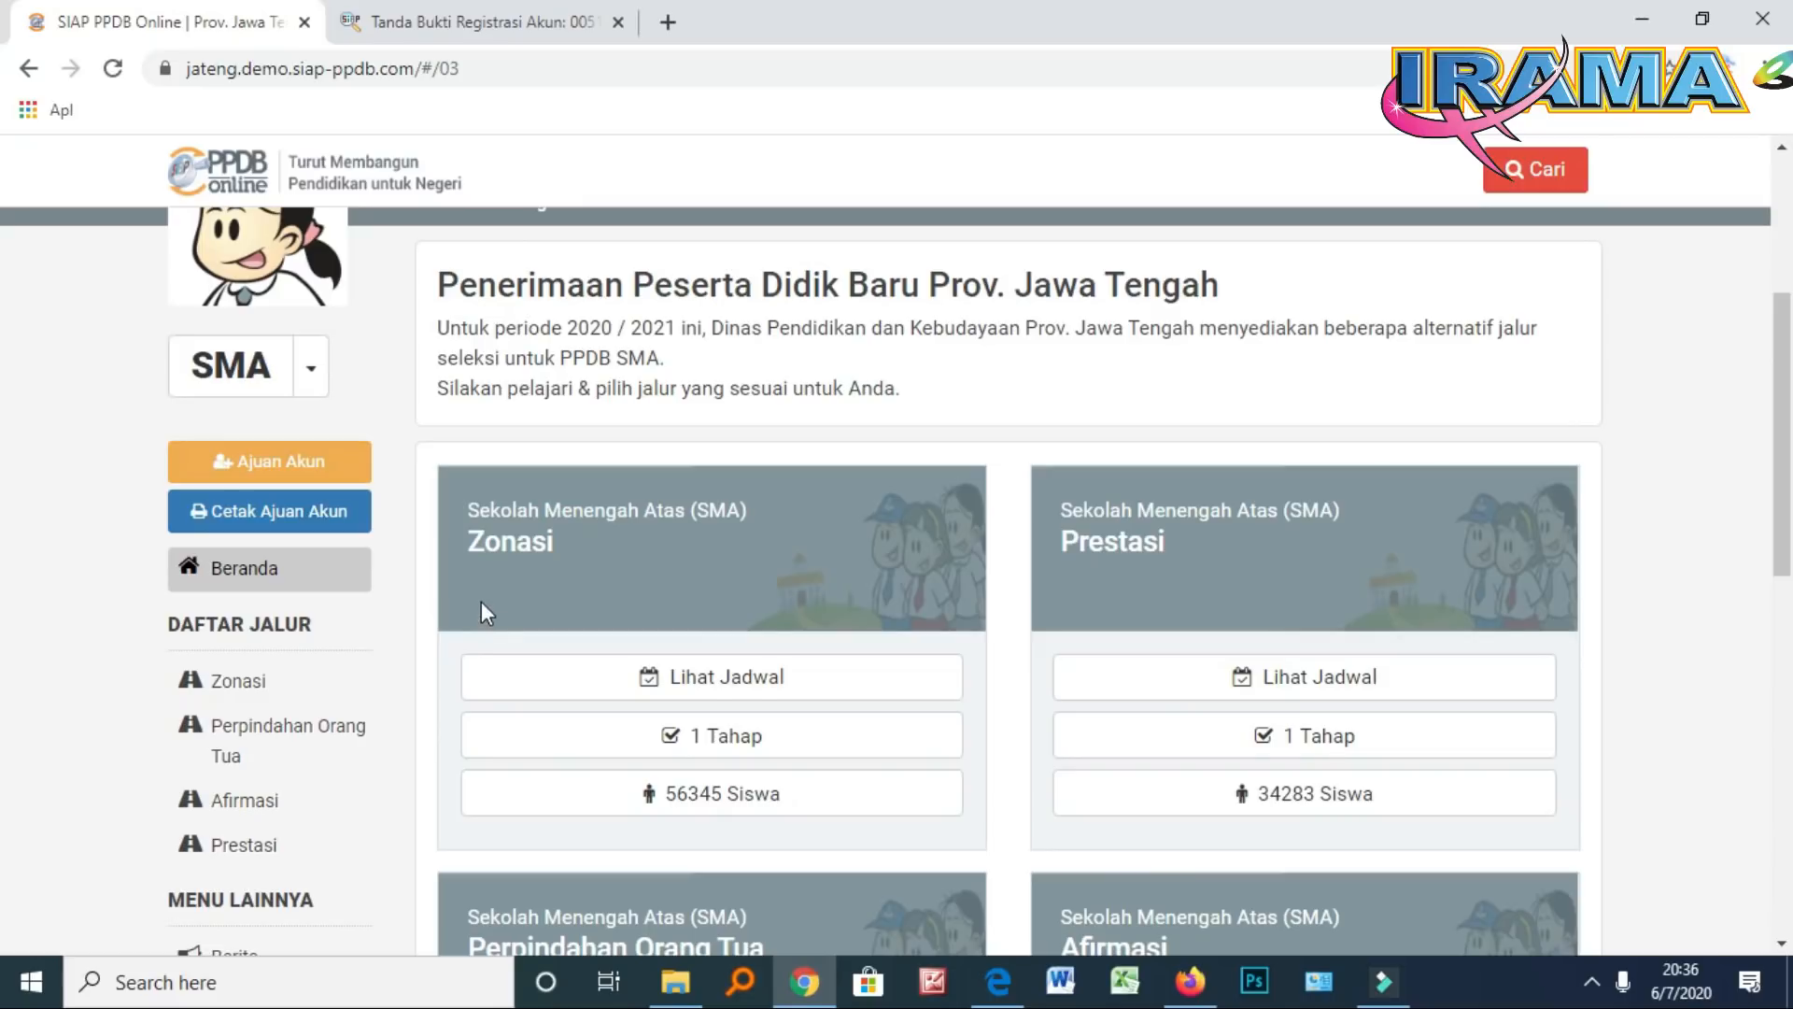
scroll(480, 601, down, 4)
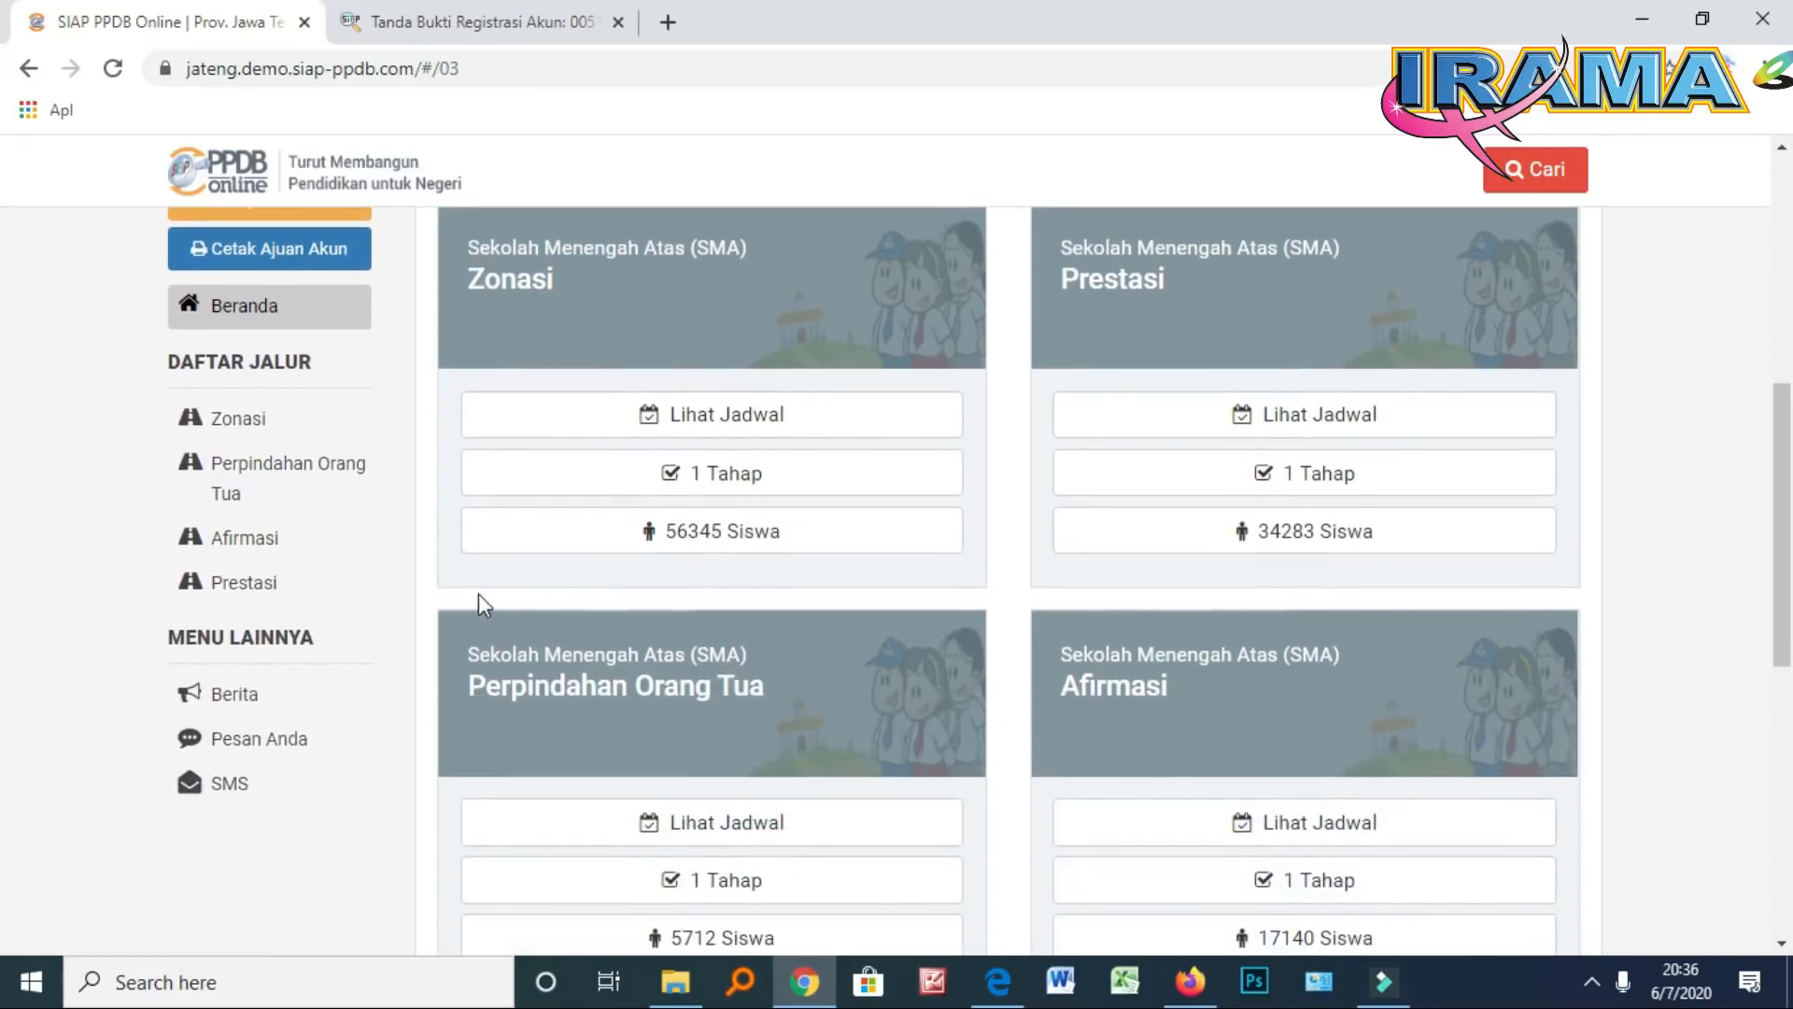
scroll(448, 561, up, 2)
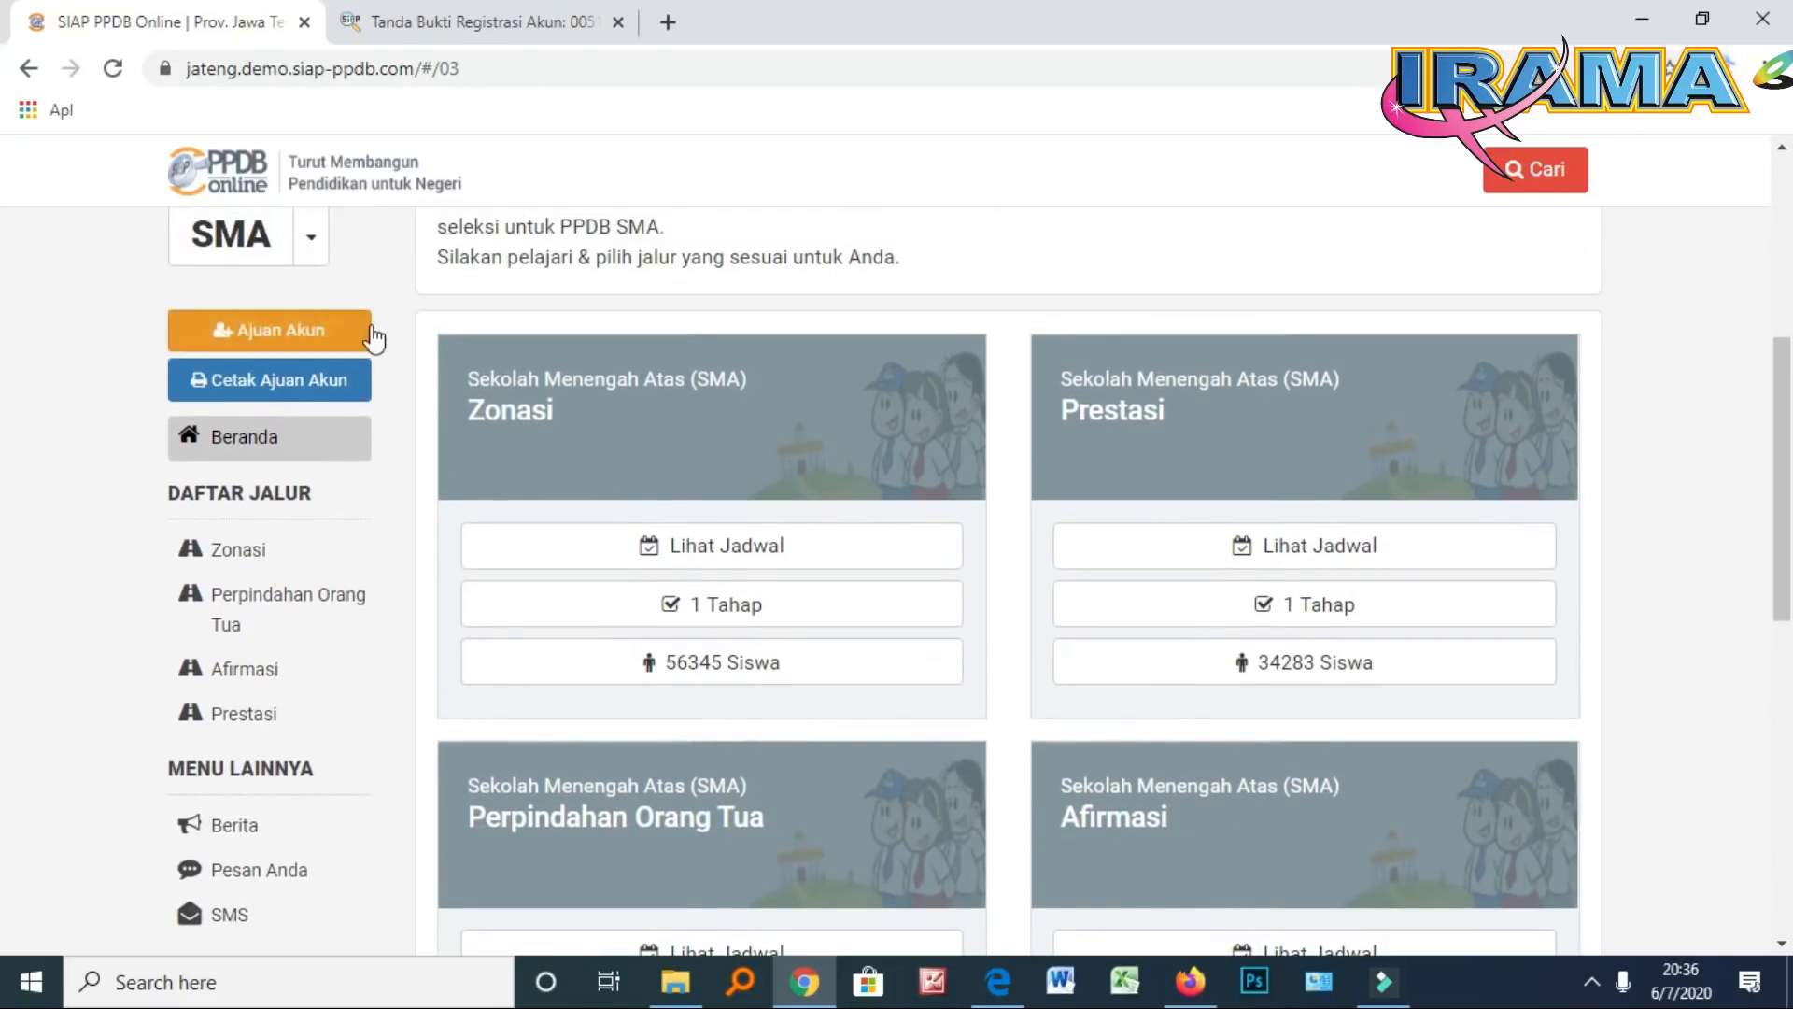
From the Zonasi path, go through Login to the Aktivasi Akun form and select No. Peserta
click(510, 422)
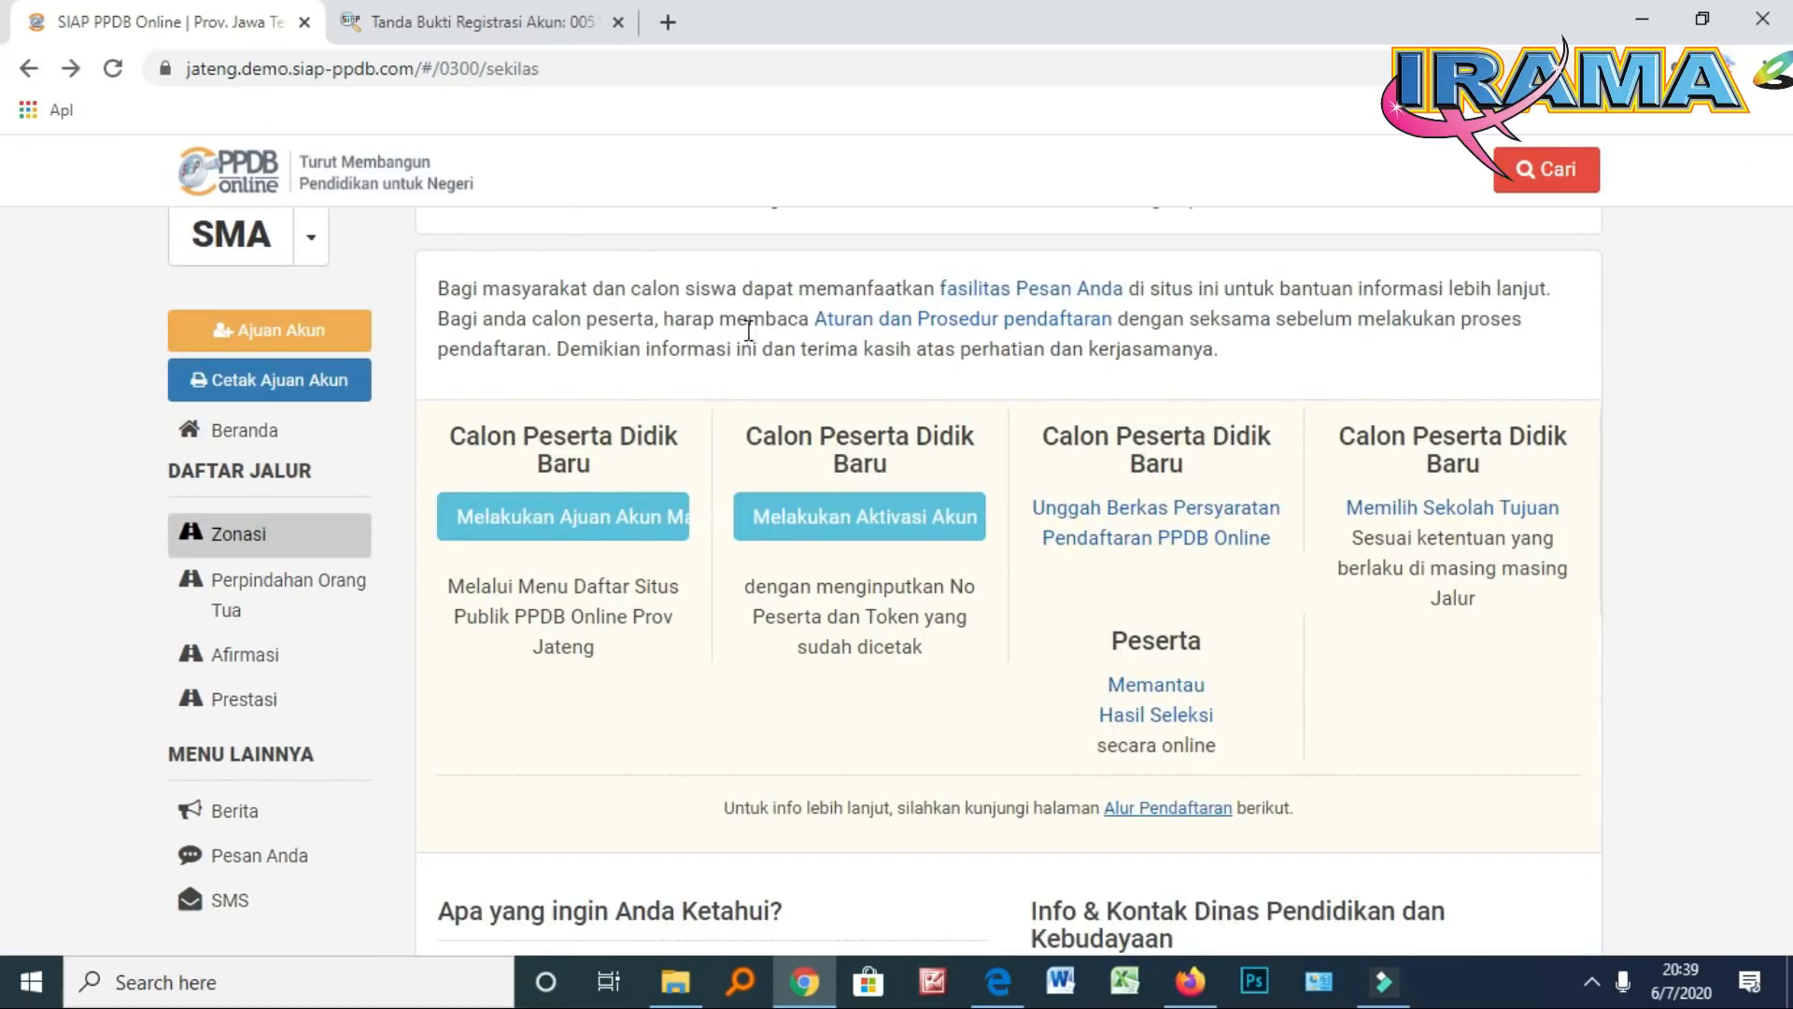
click(858, 533)
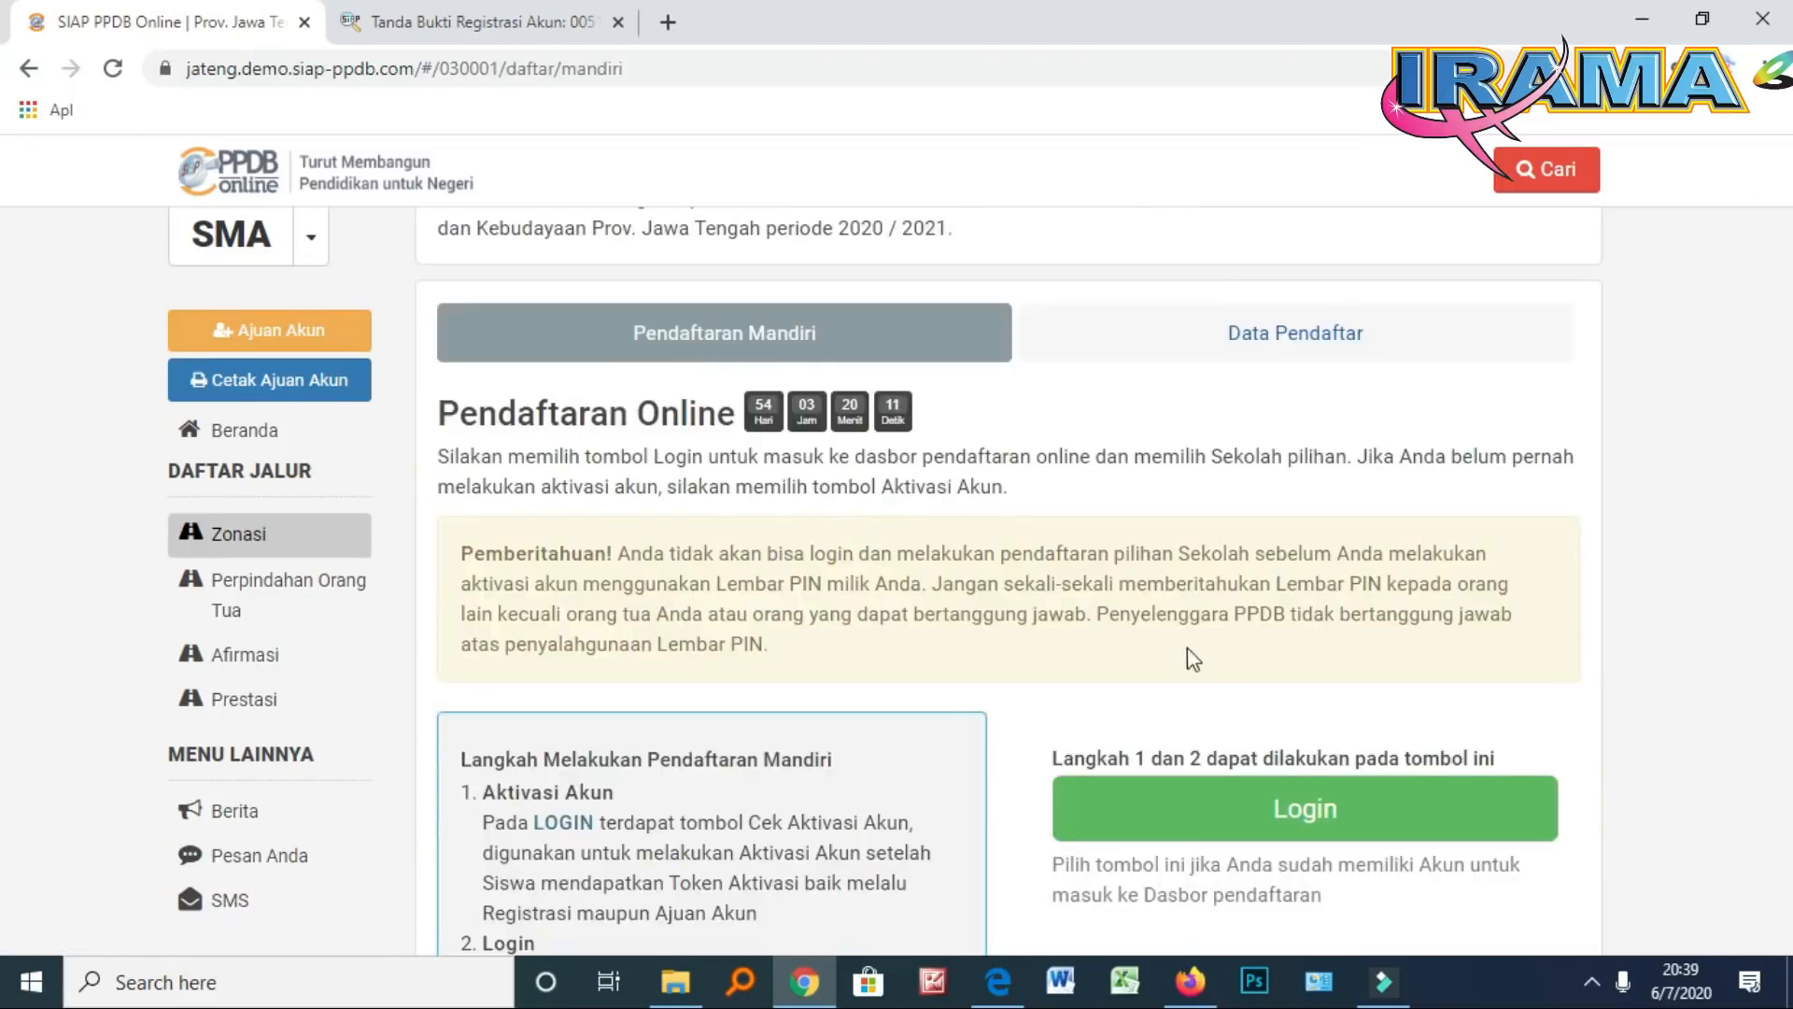
click(1280, 810)
scroll(1074, 747, down, 3)
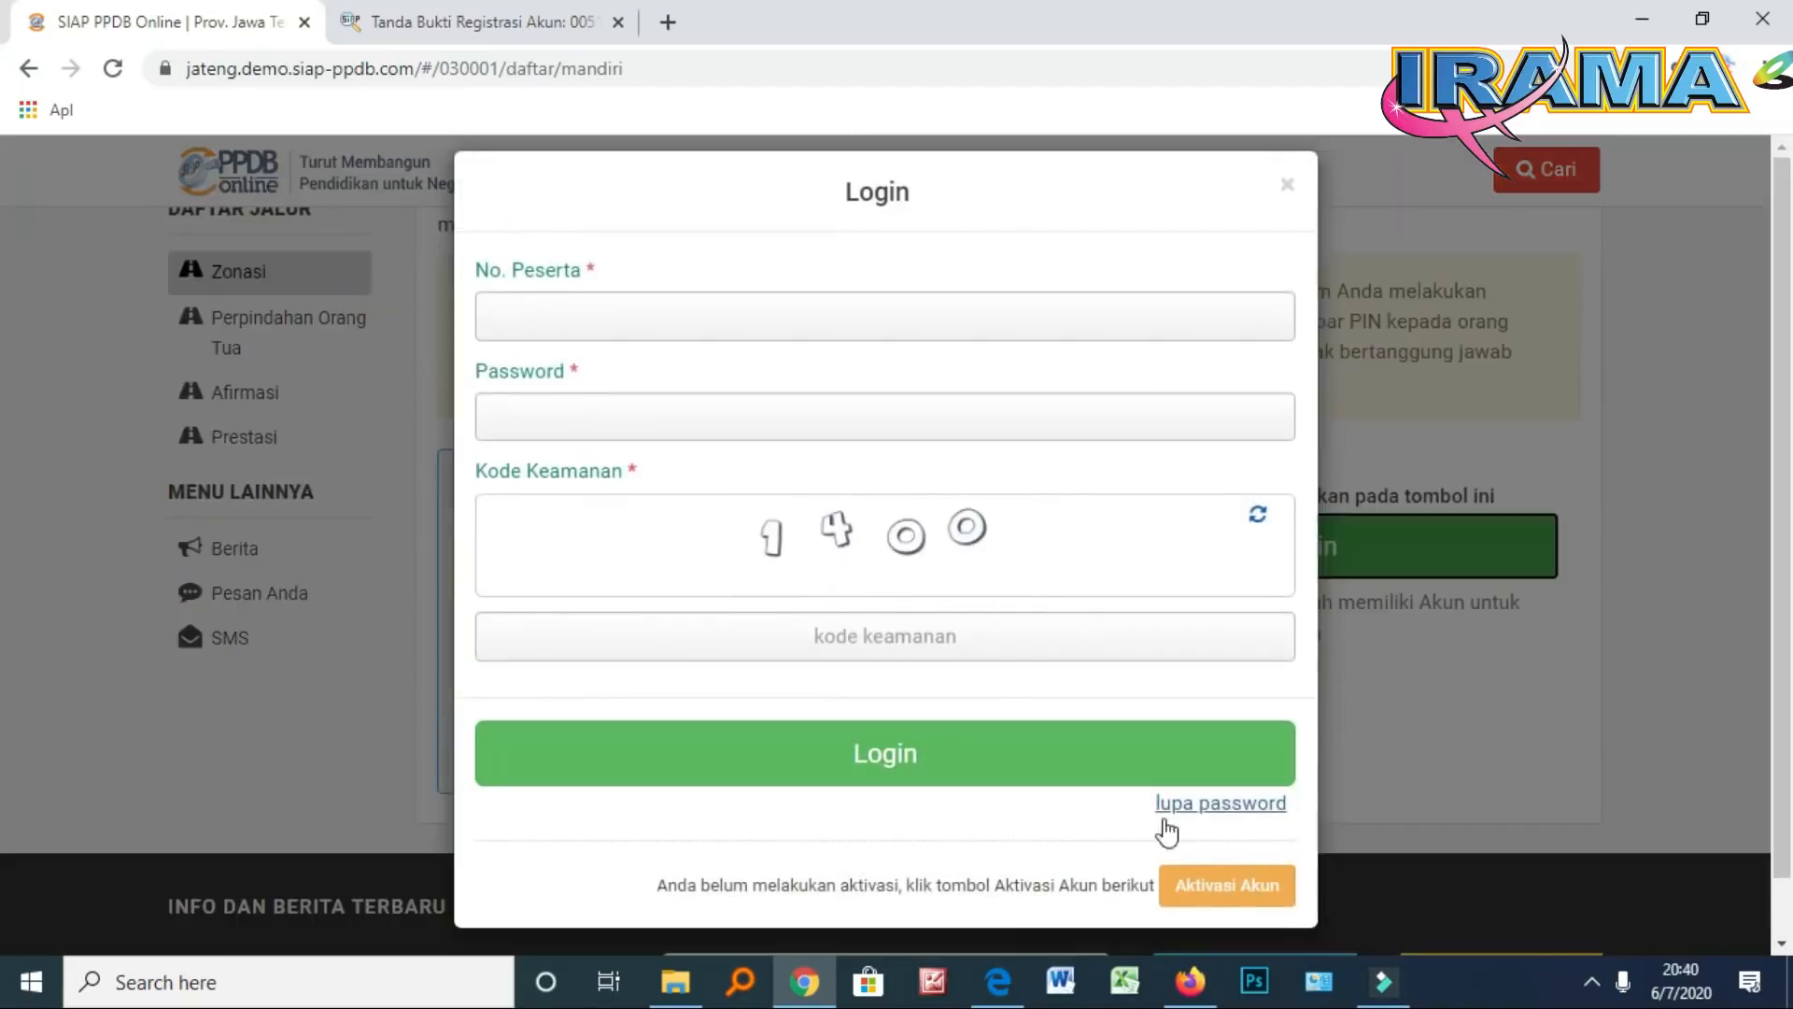
click(1218, 894)
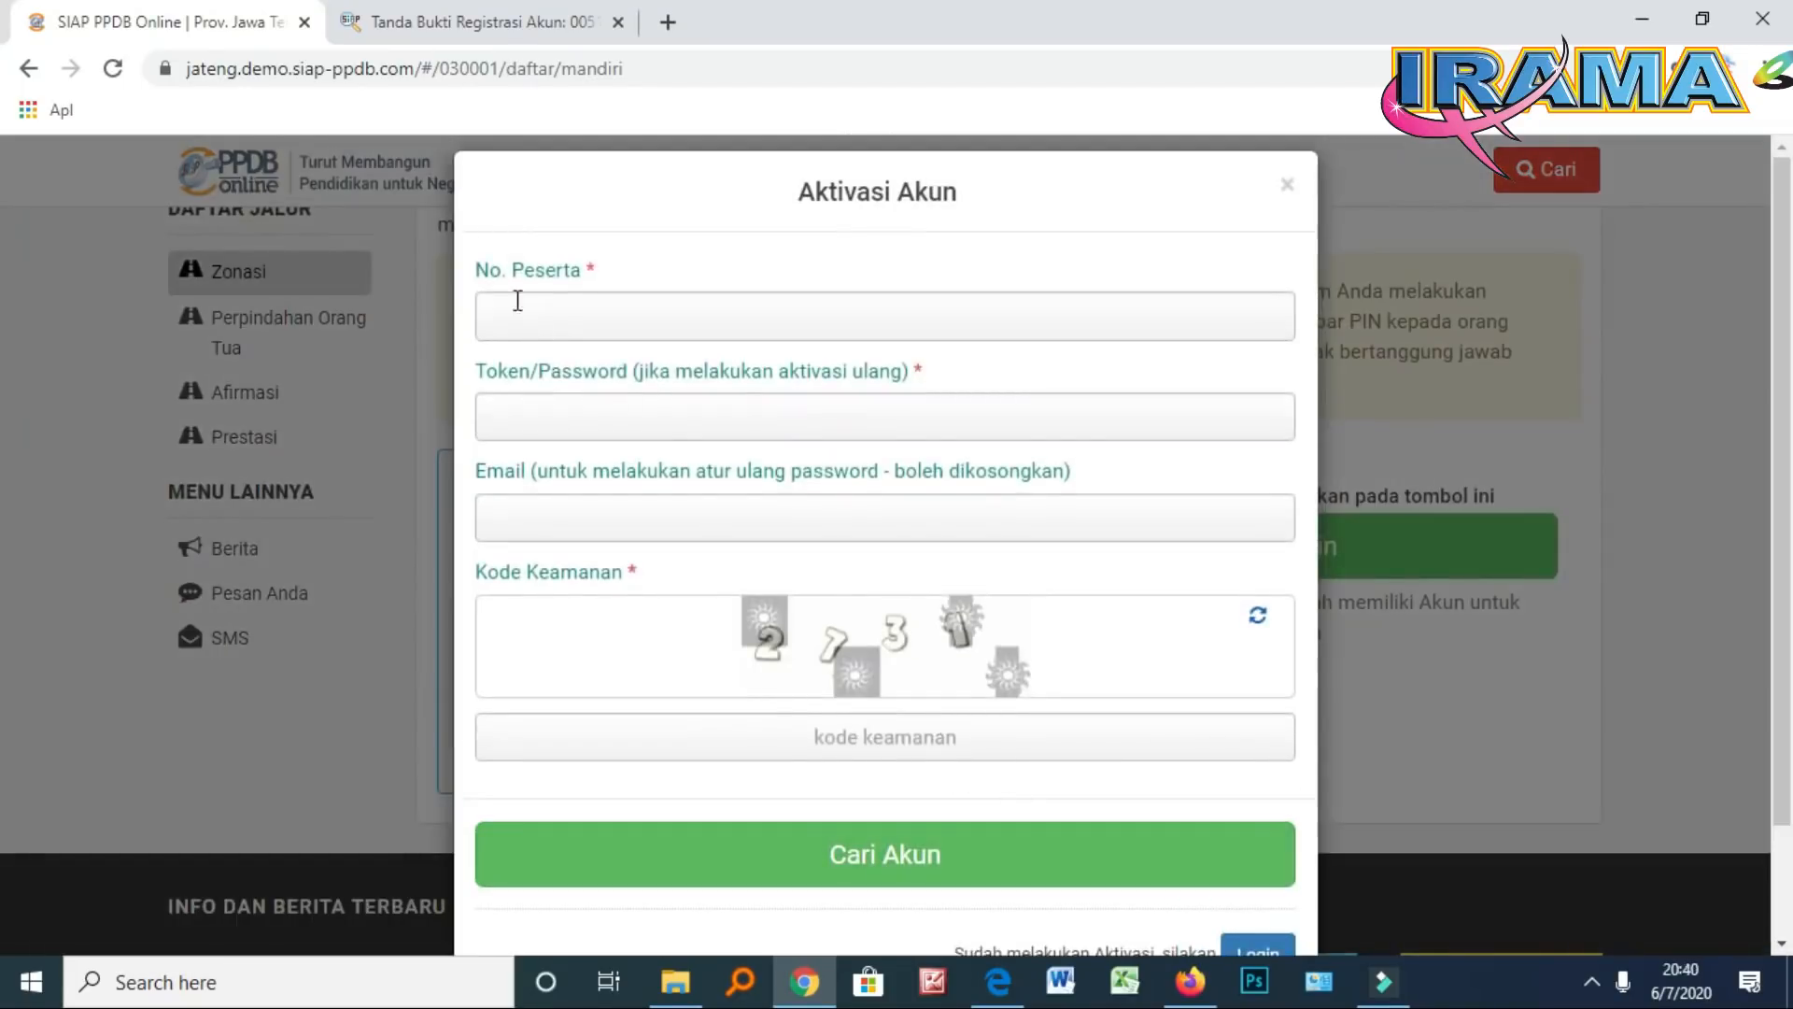
click(524, 312)
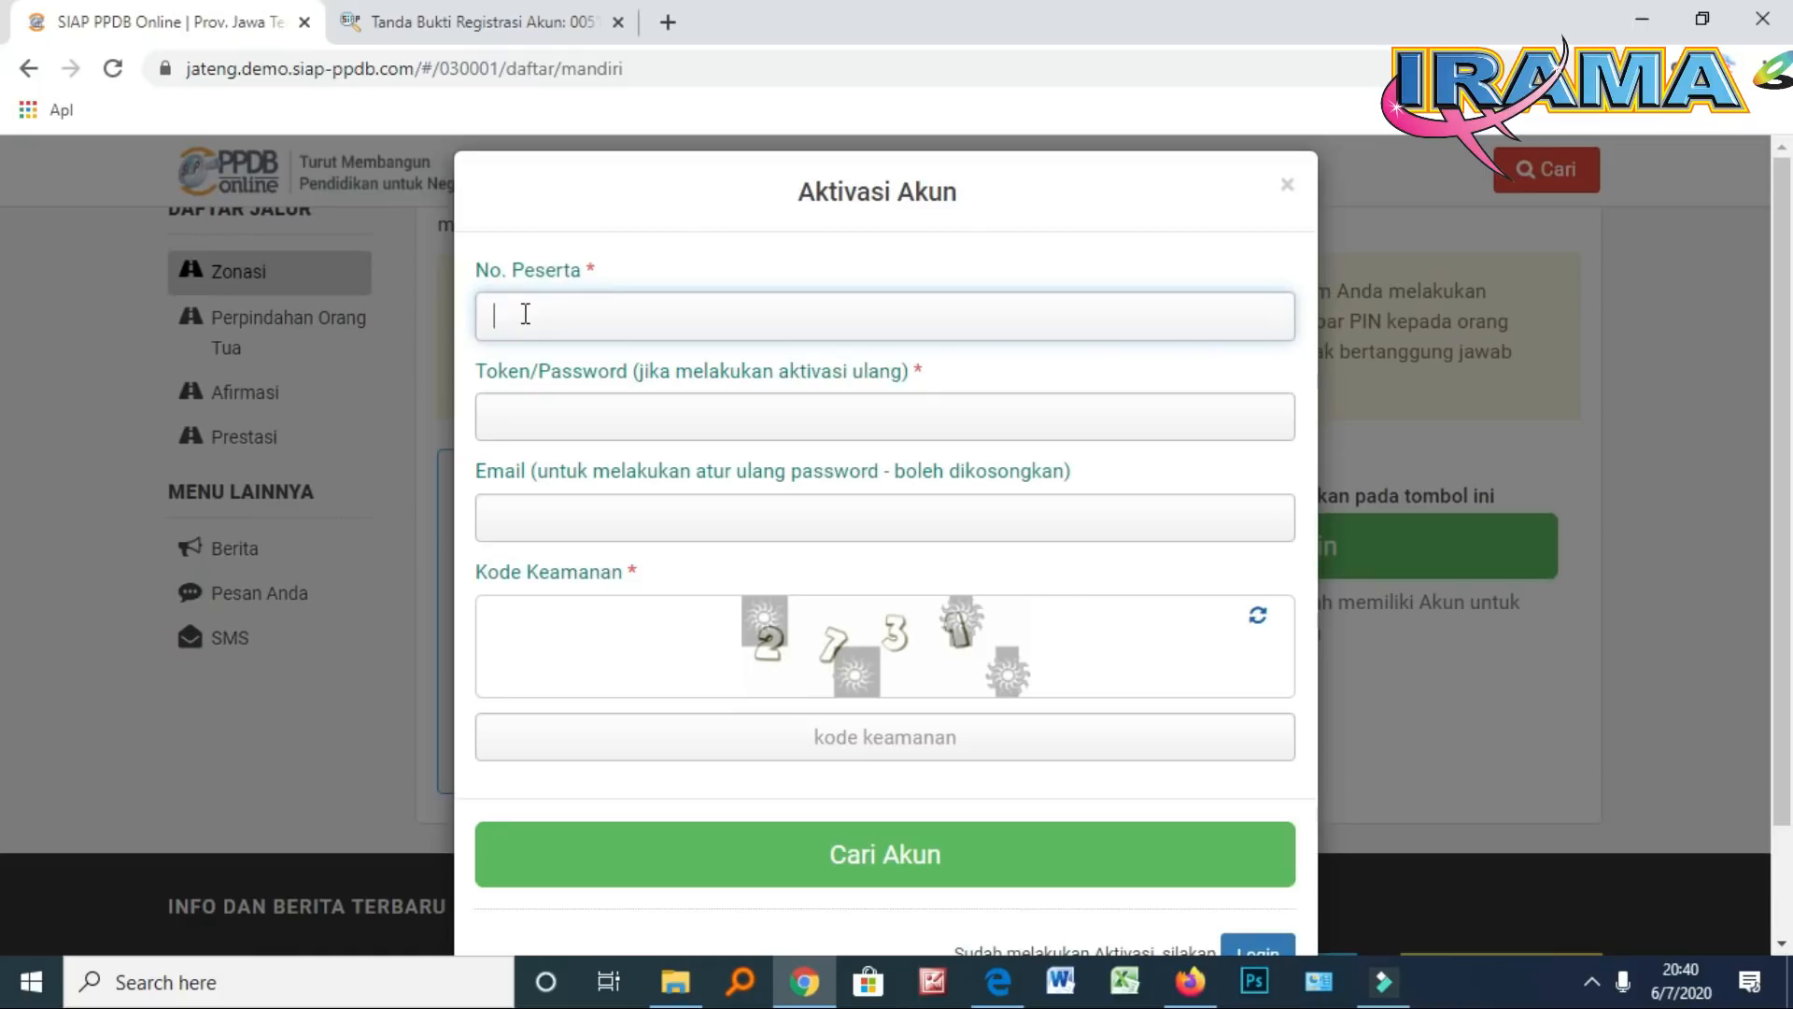
Copy the Nomor Peserta from the receipt and paste it into the No. Peserta field
click(415, 24)
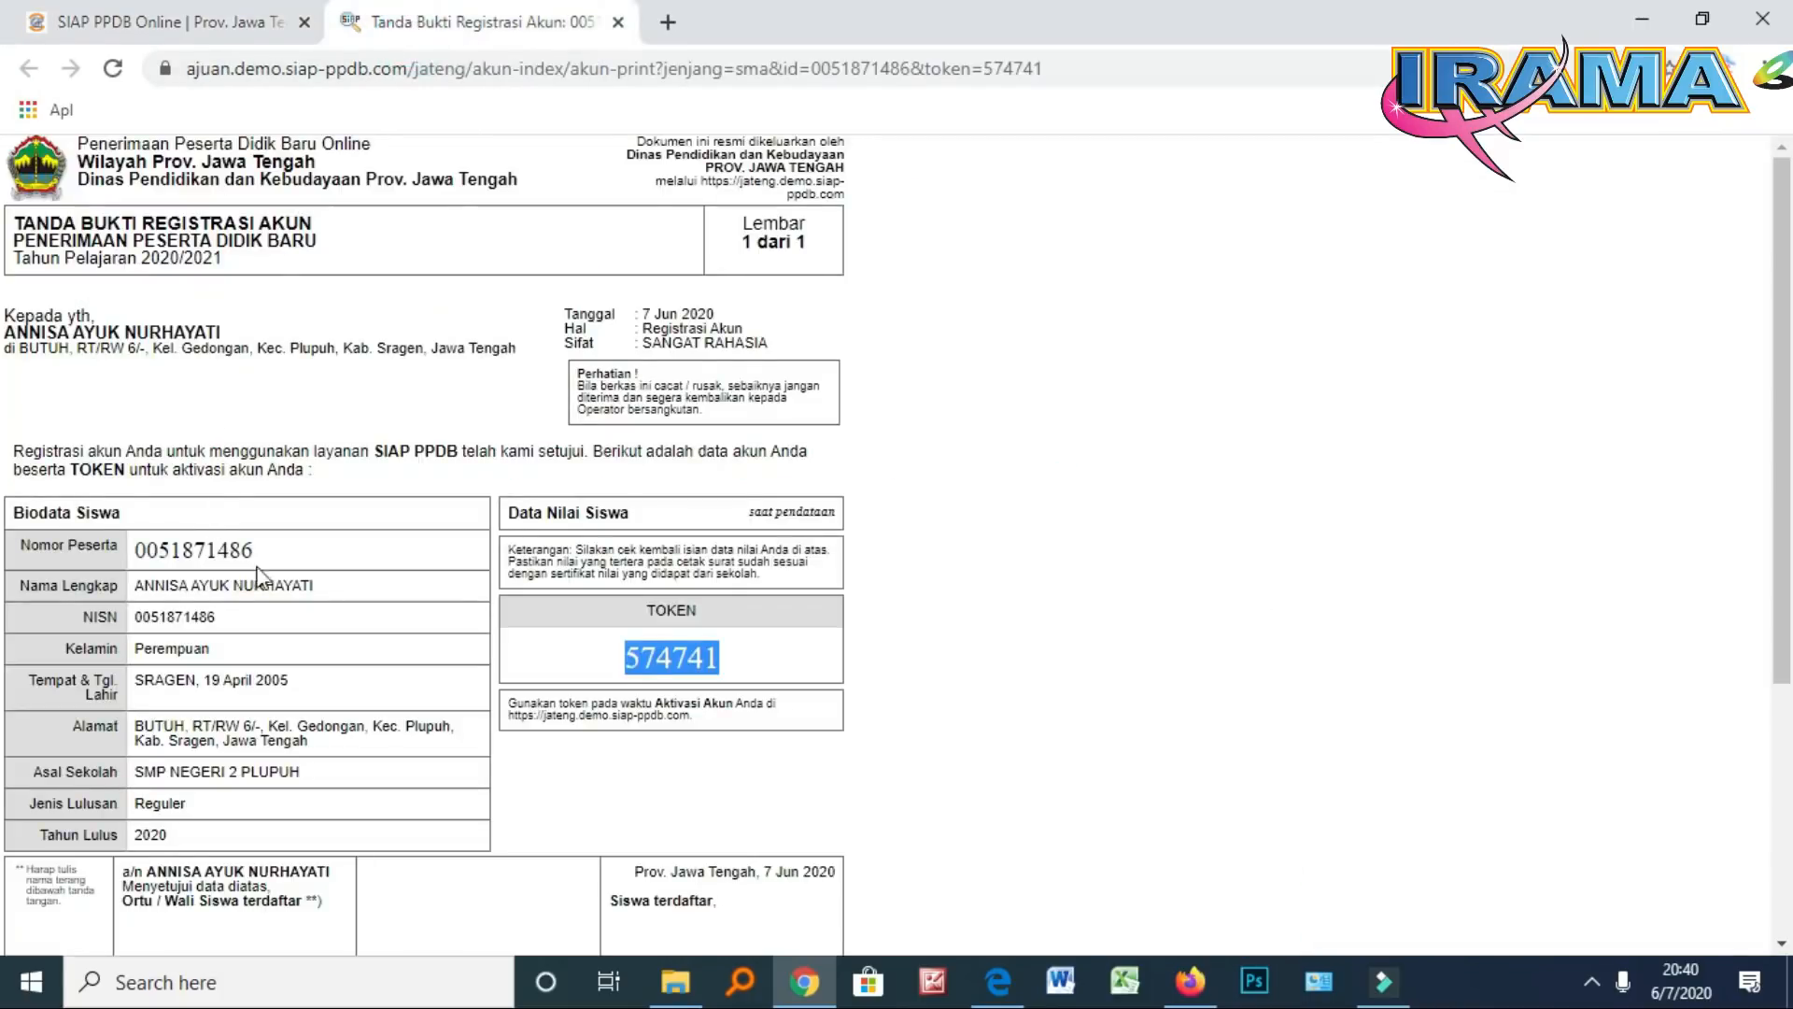
drag(269, 551, 134, 551)
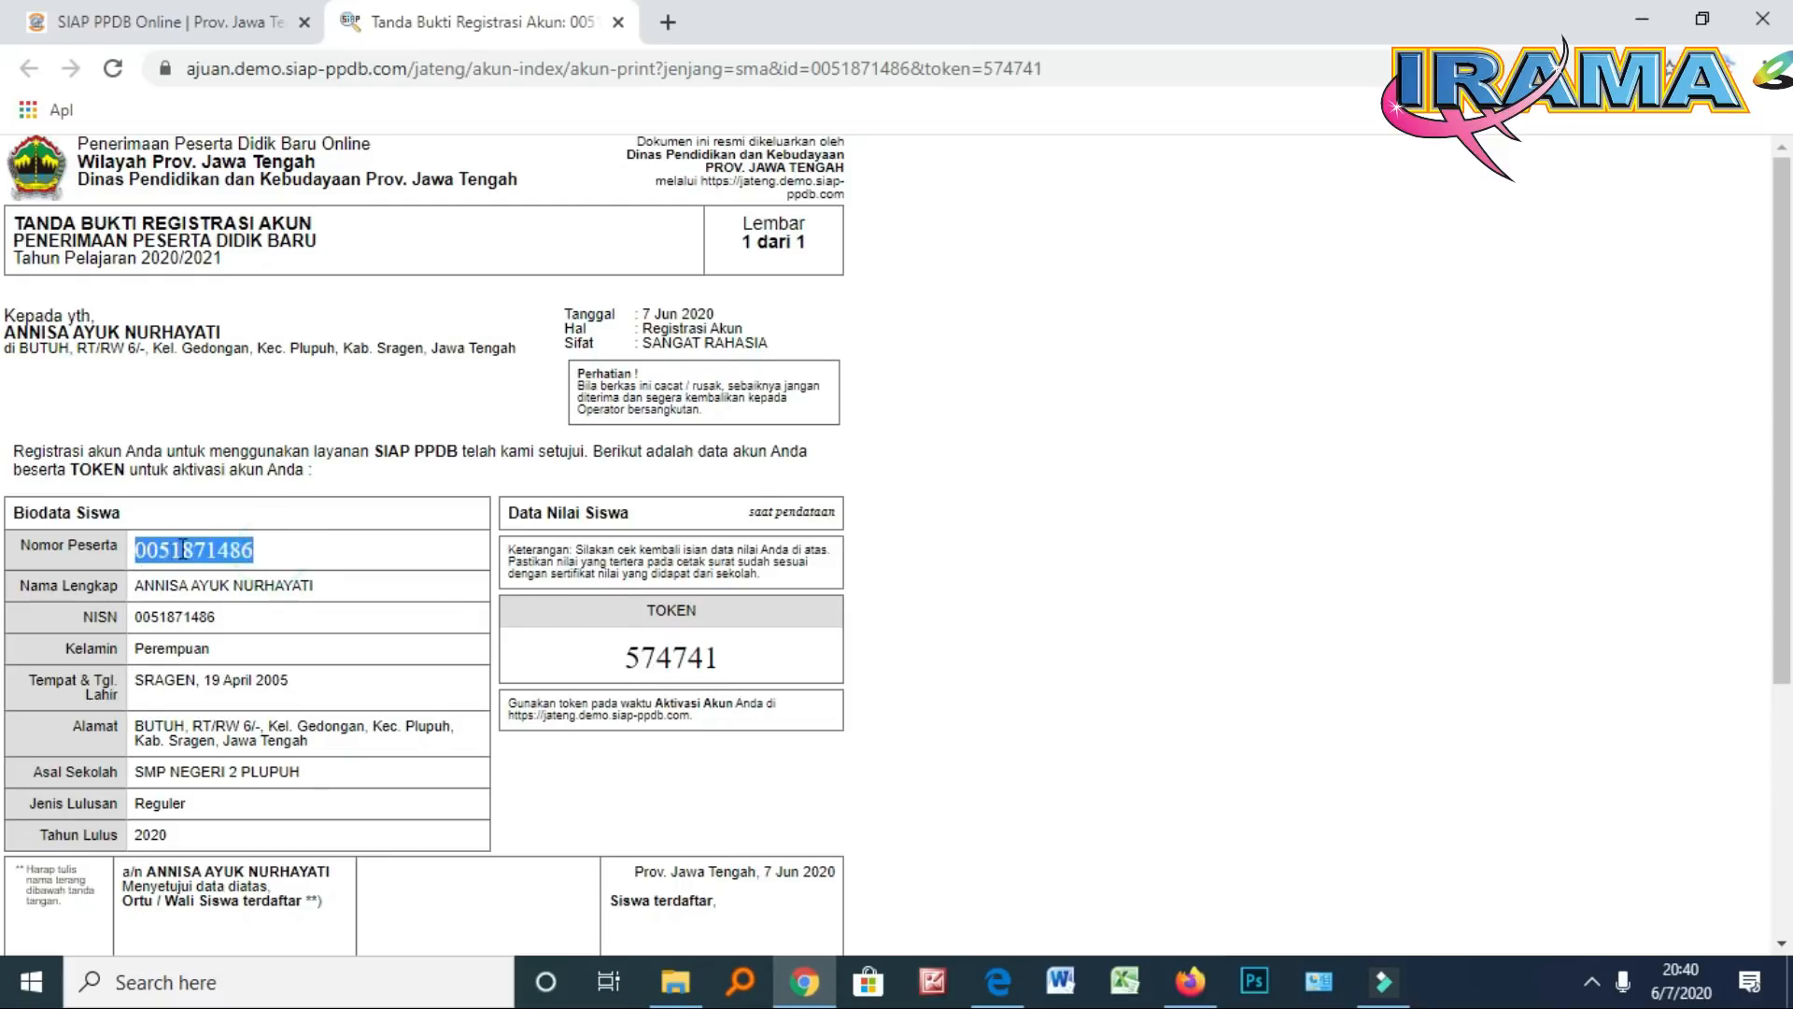
right_click(184, 549)
click(235, 571)
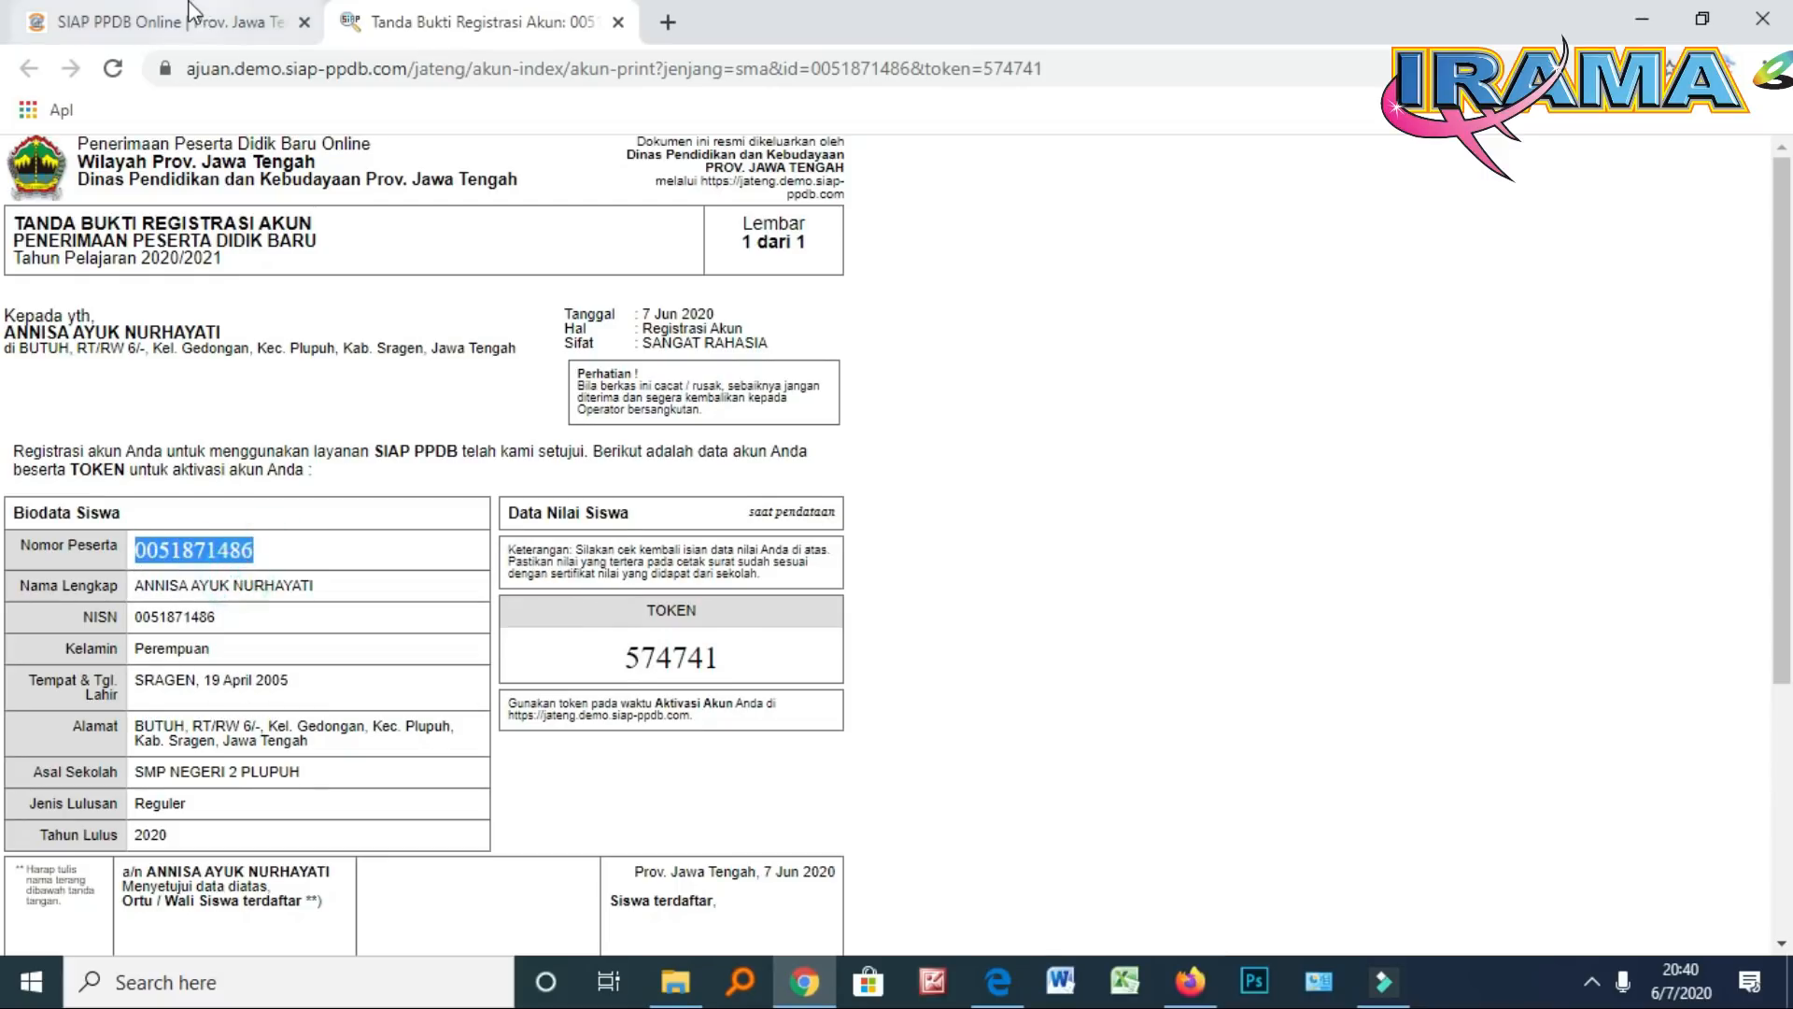
click(191, 21)
right_click(594, 308)
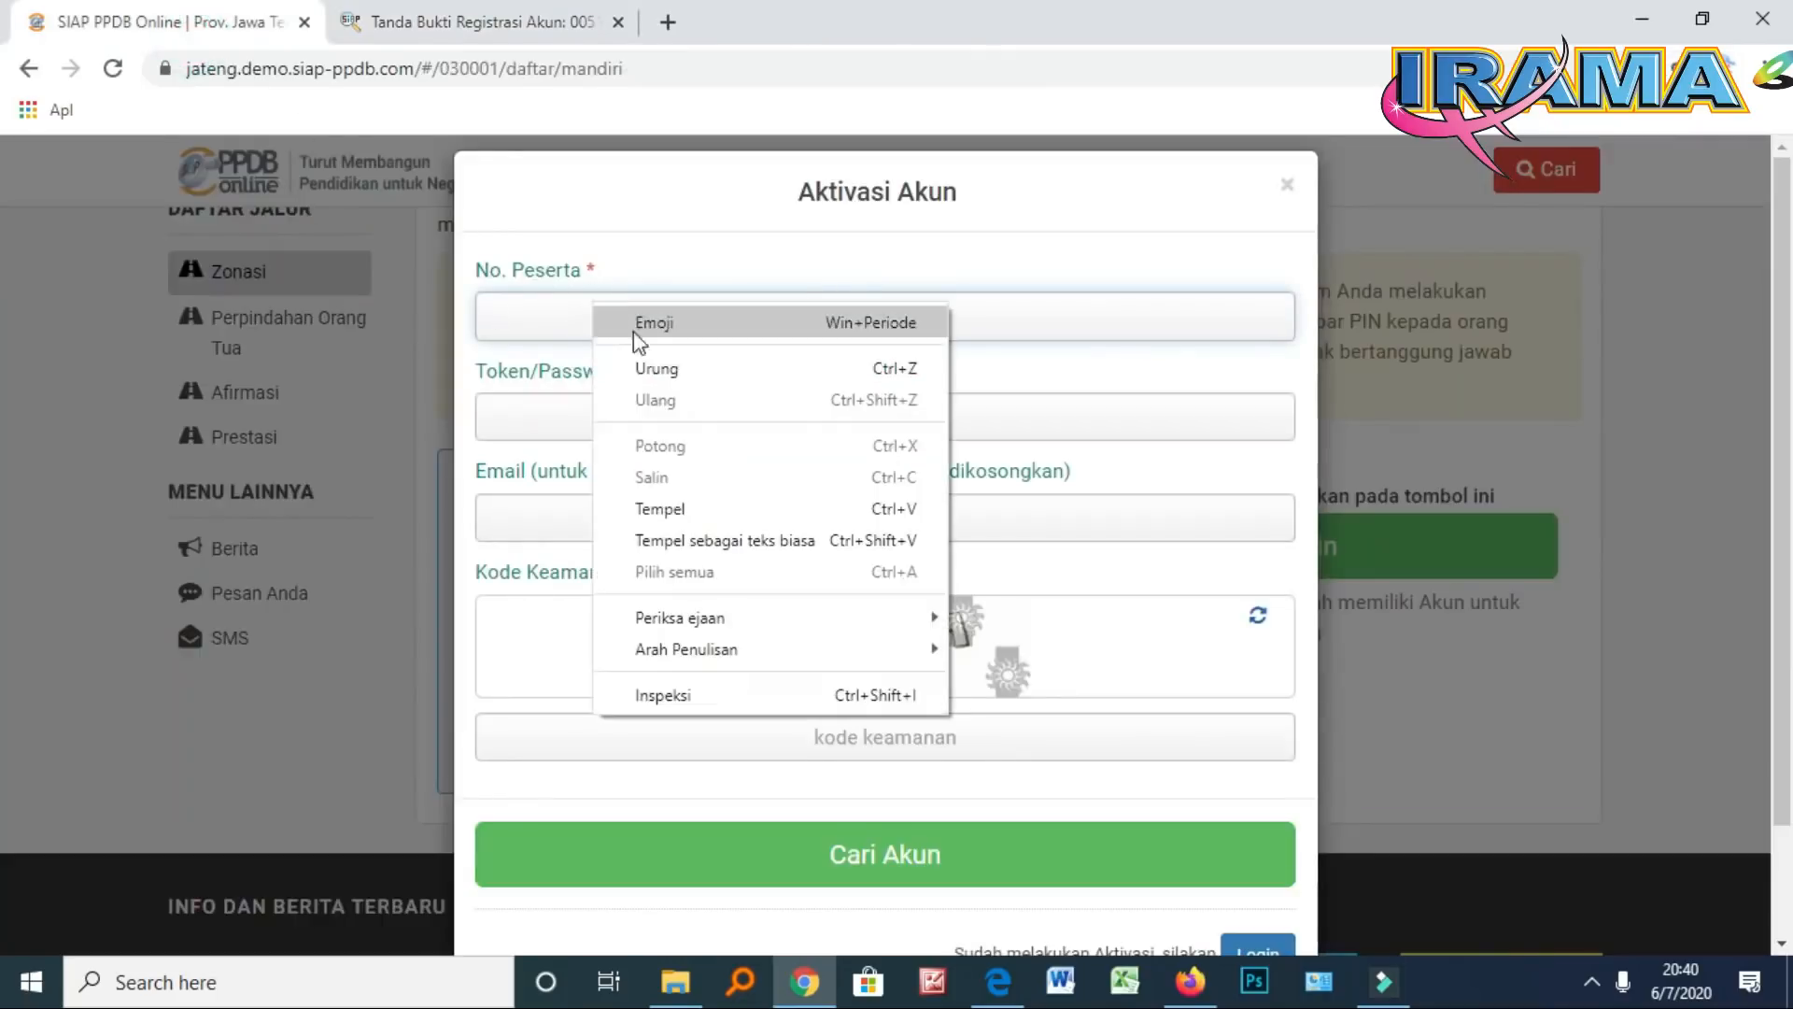
click(691, 509)
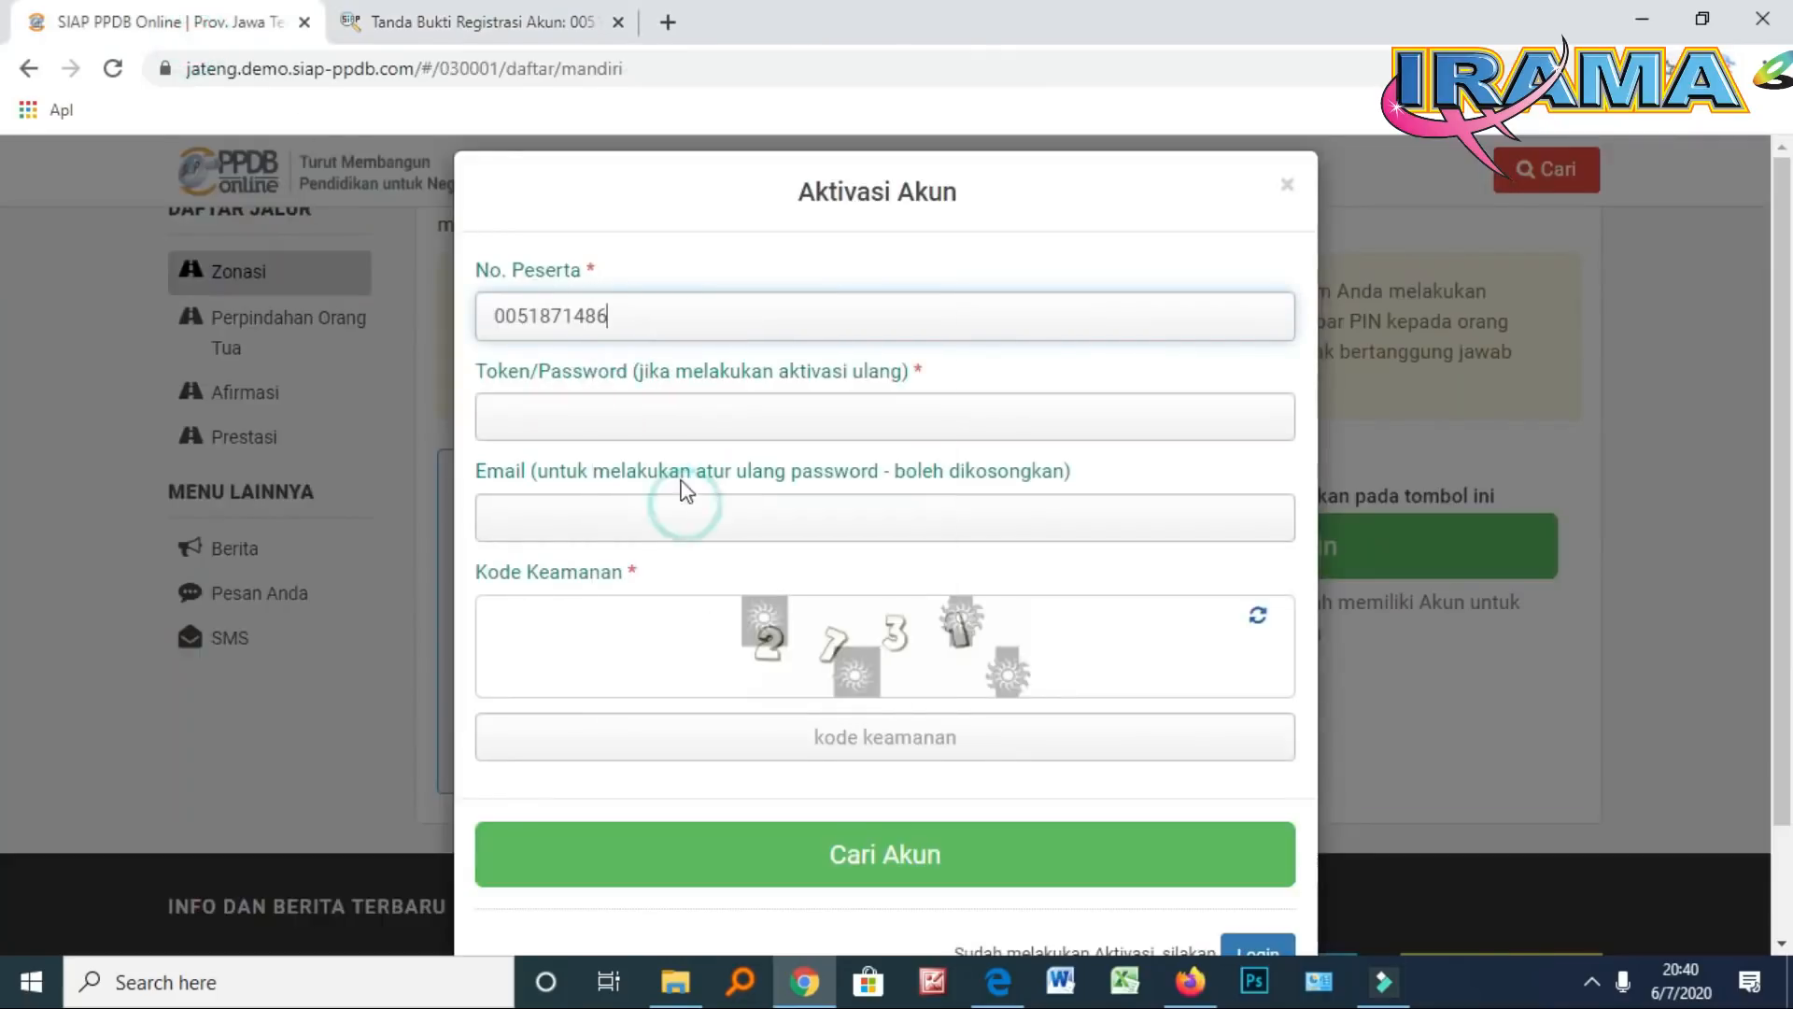
Copy the TOKEN from the receipt and paste it into the Token/Password field
click(485, 37)
drag(747, 665, 616, 661)
right_click(652, 663)
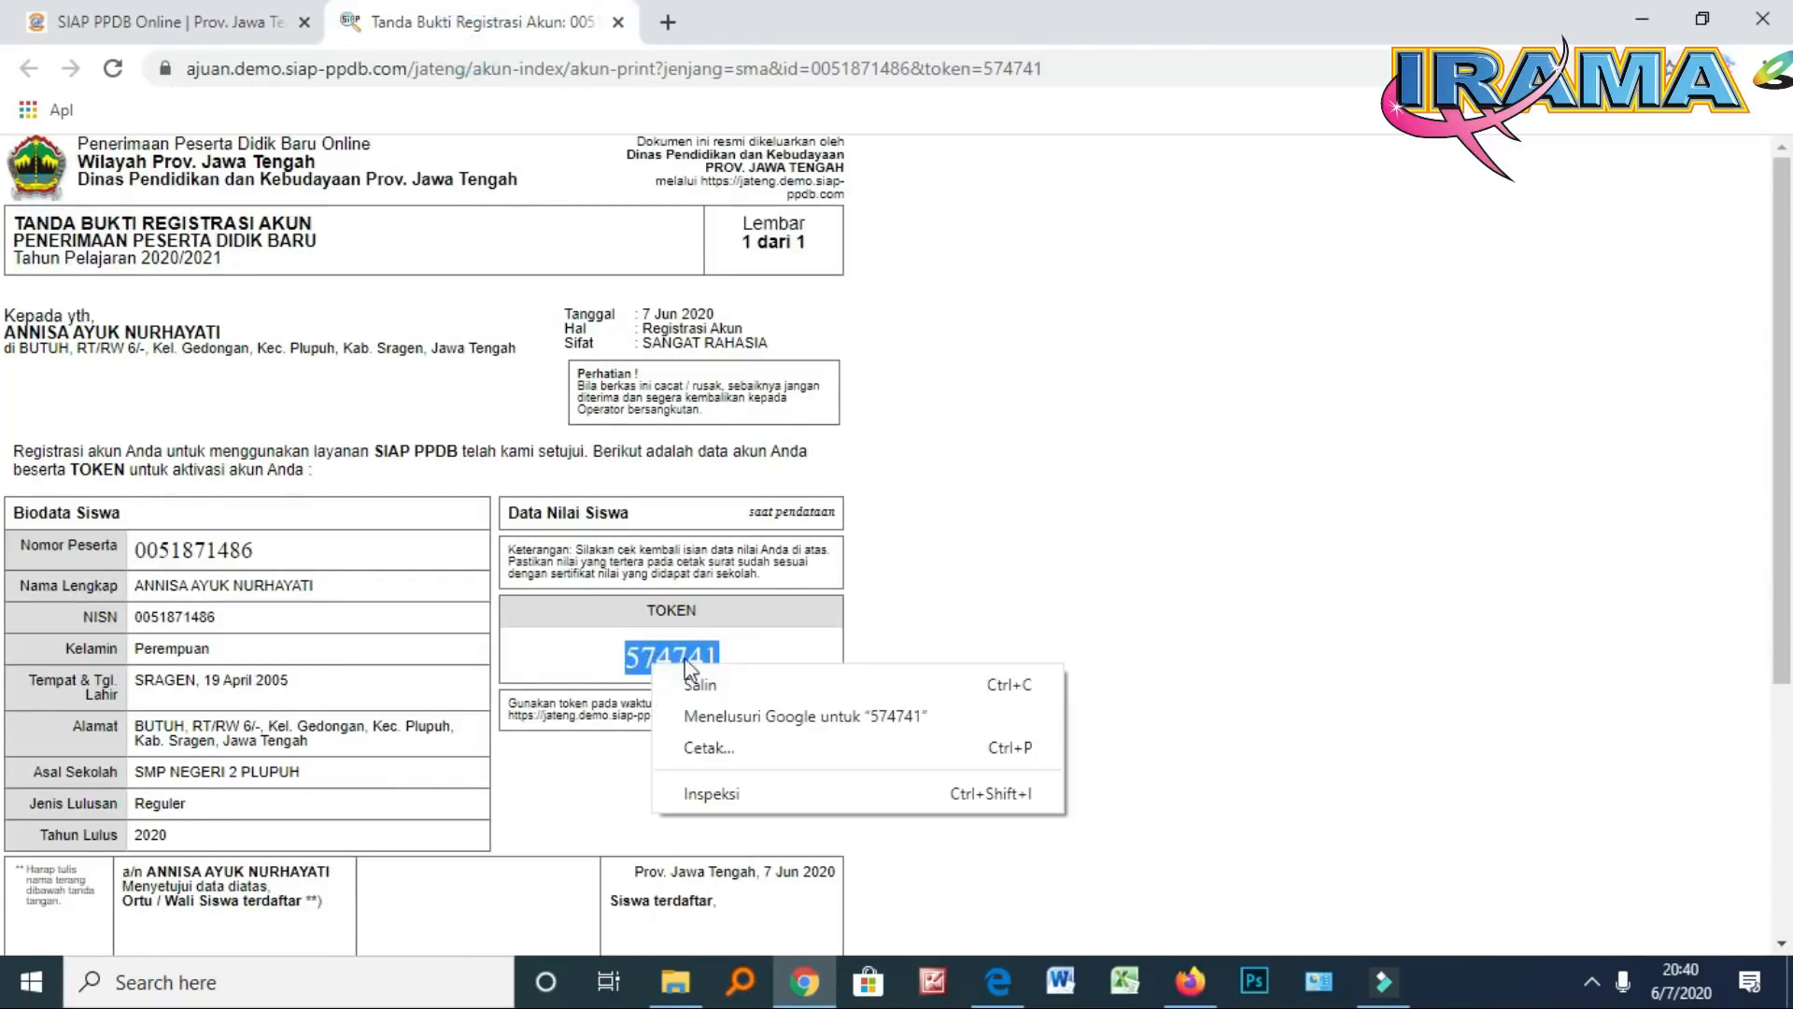
click(710, 682)
click(196, 36)
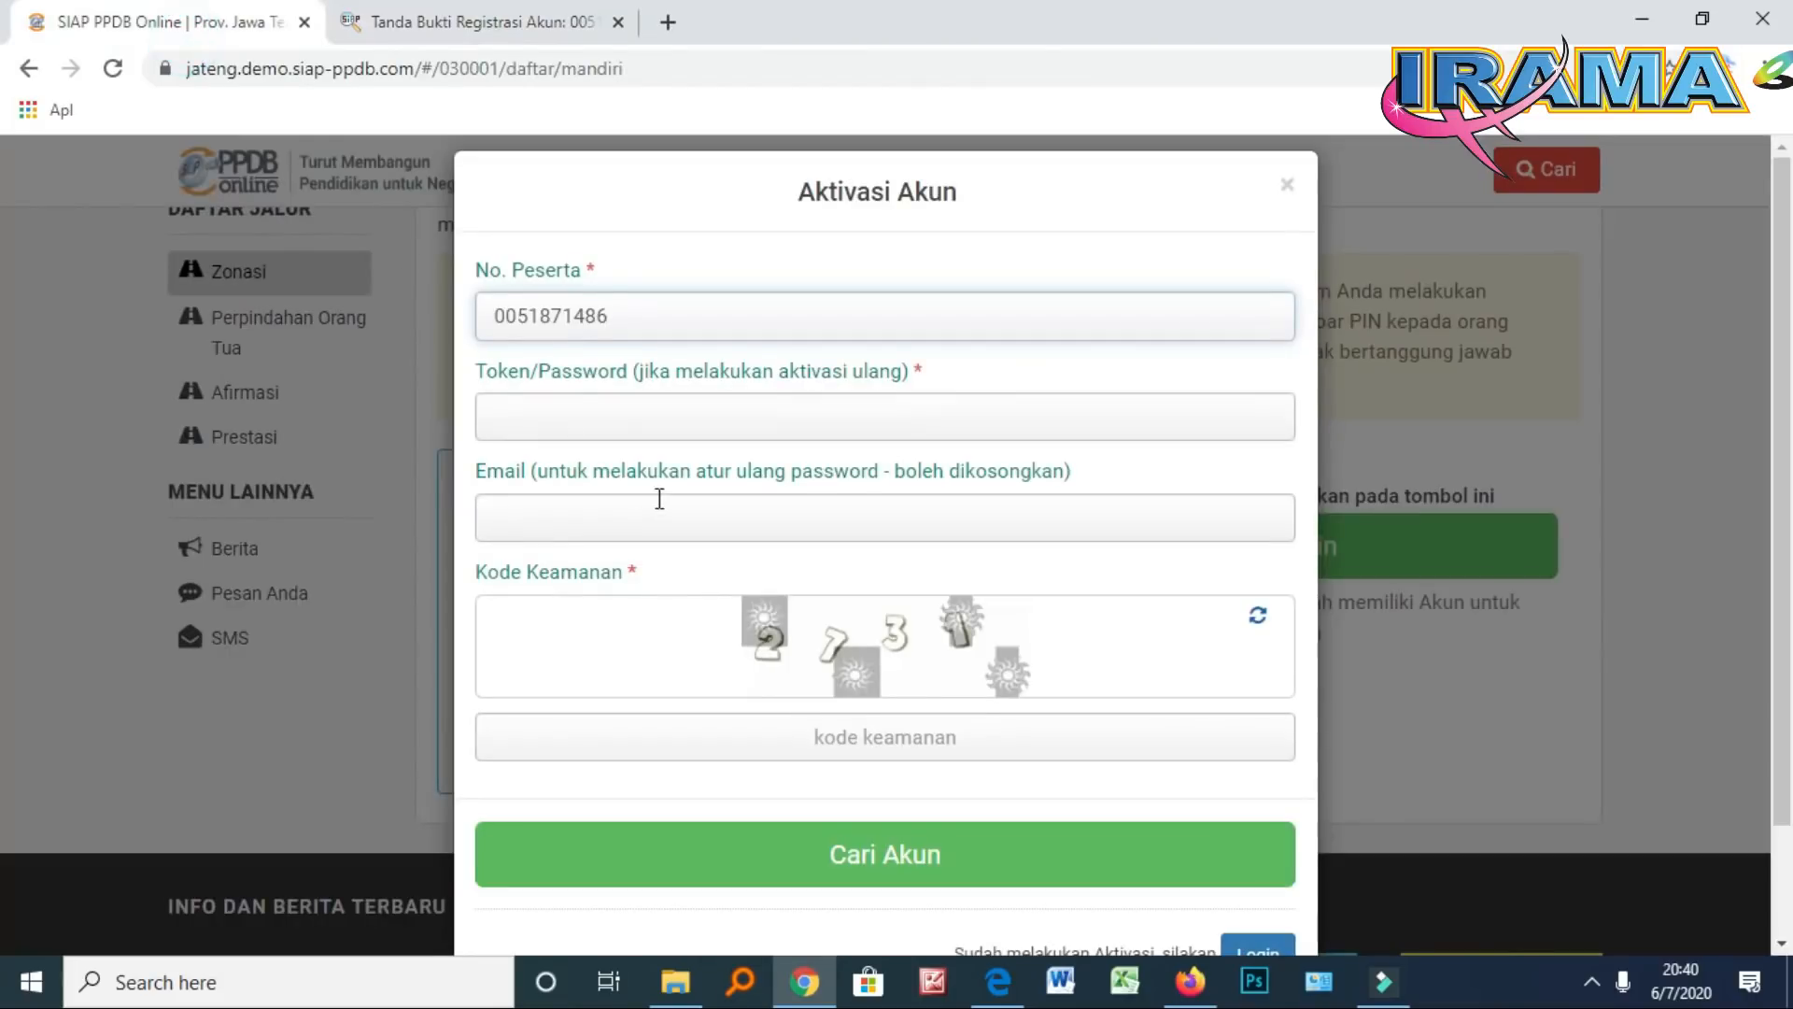
click(545, 407)
right_click(545, 407)
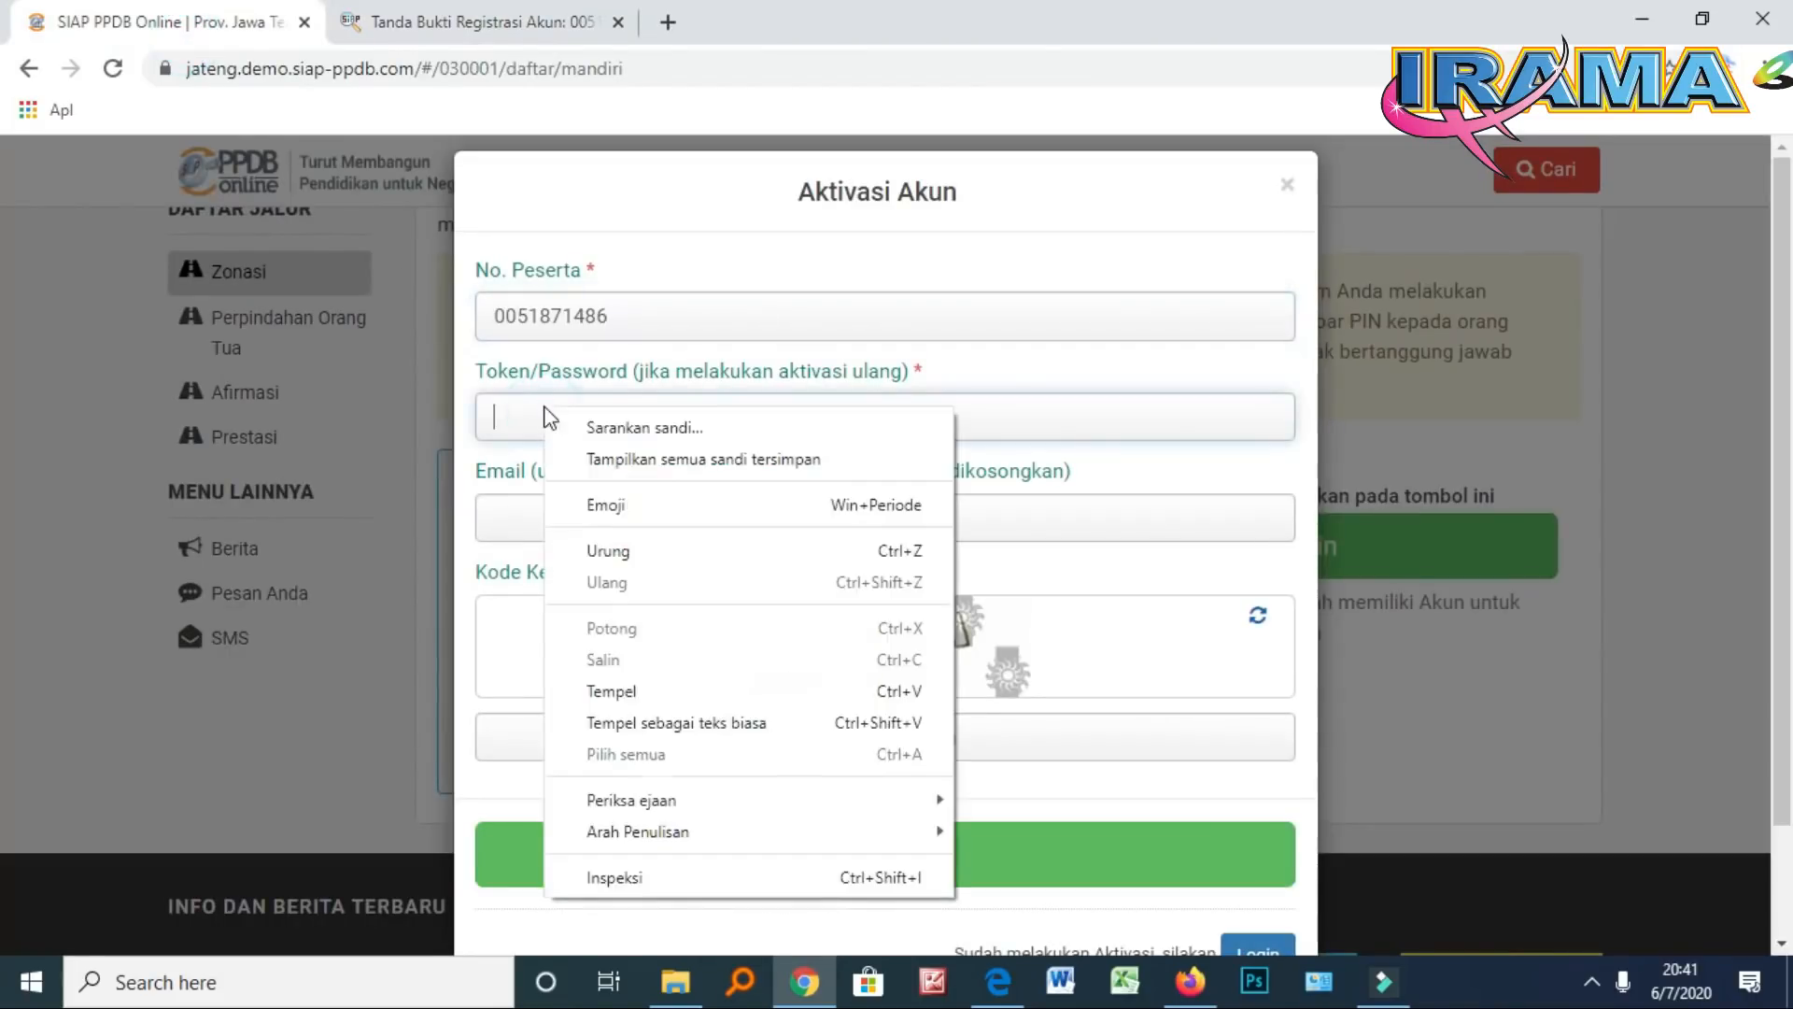
click(641, 691)
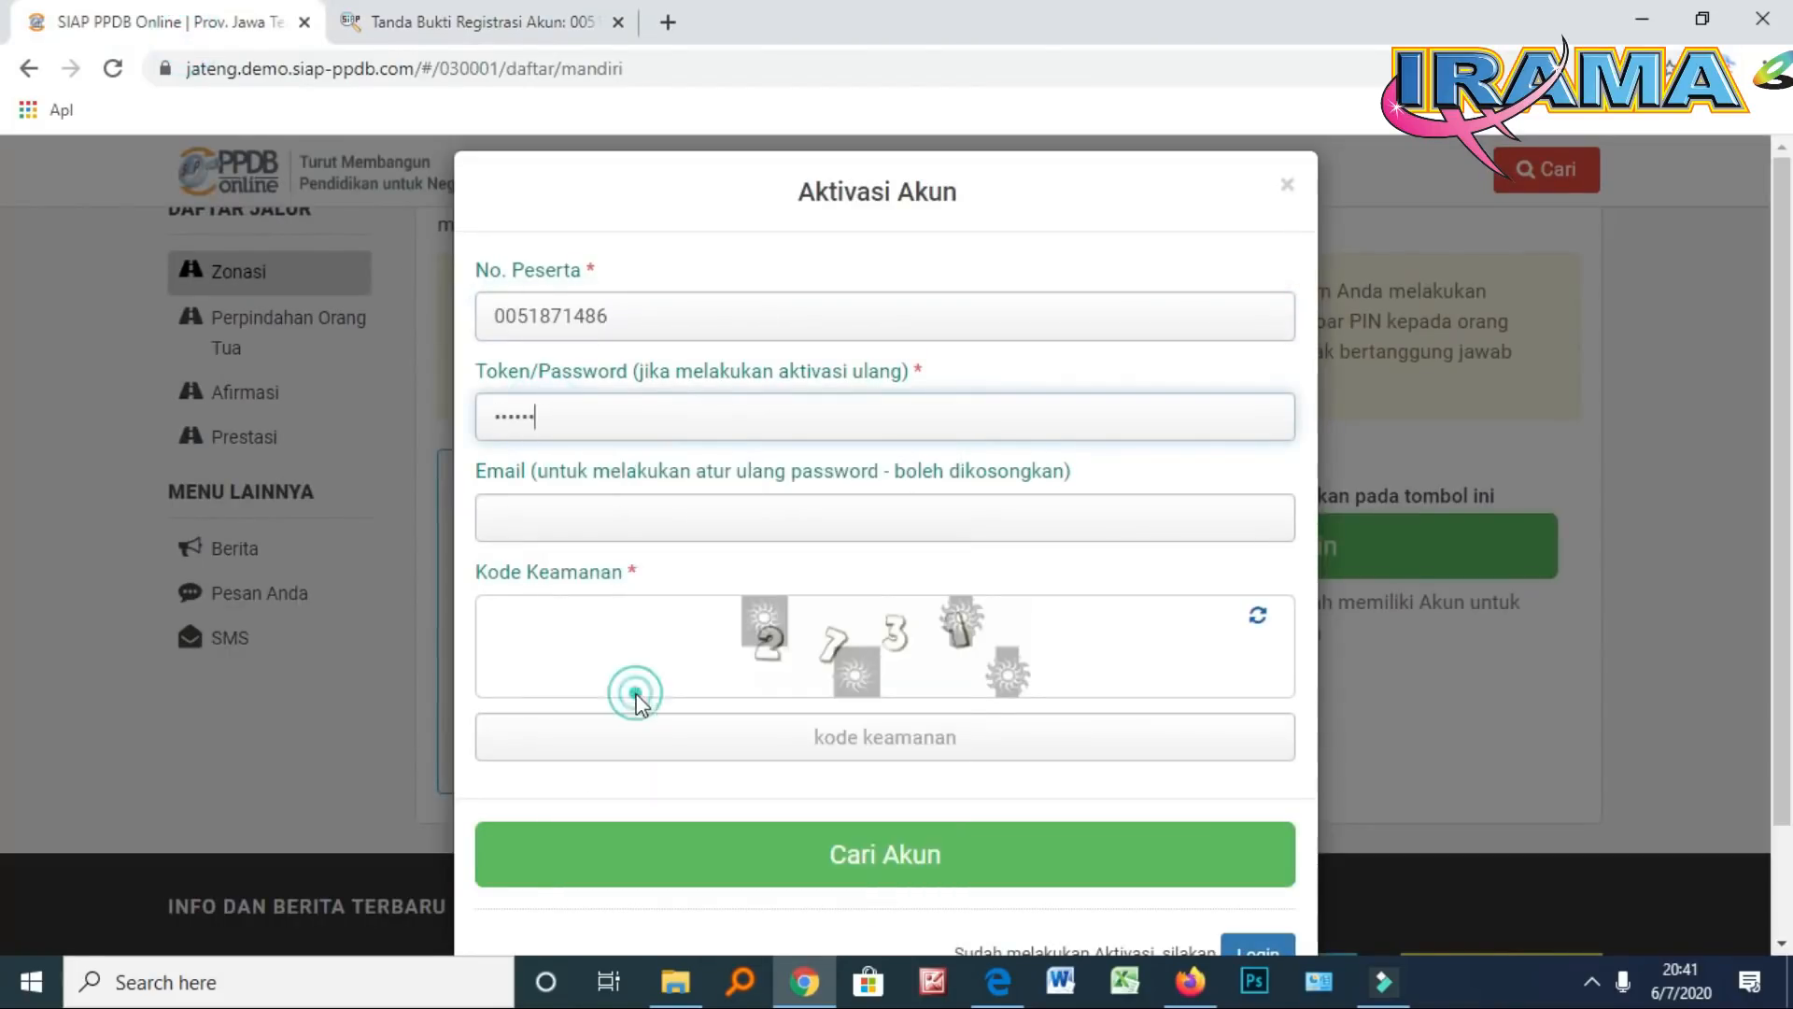
Leave Email blank and type the displayed captcha into the security code field
click(641, 515)
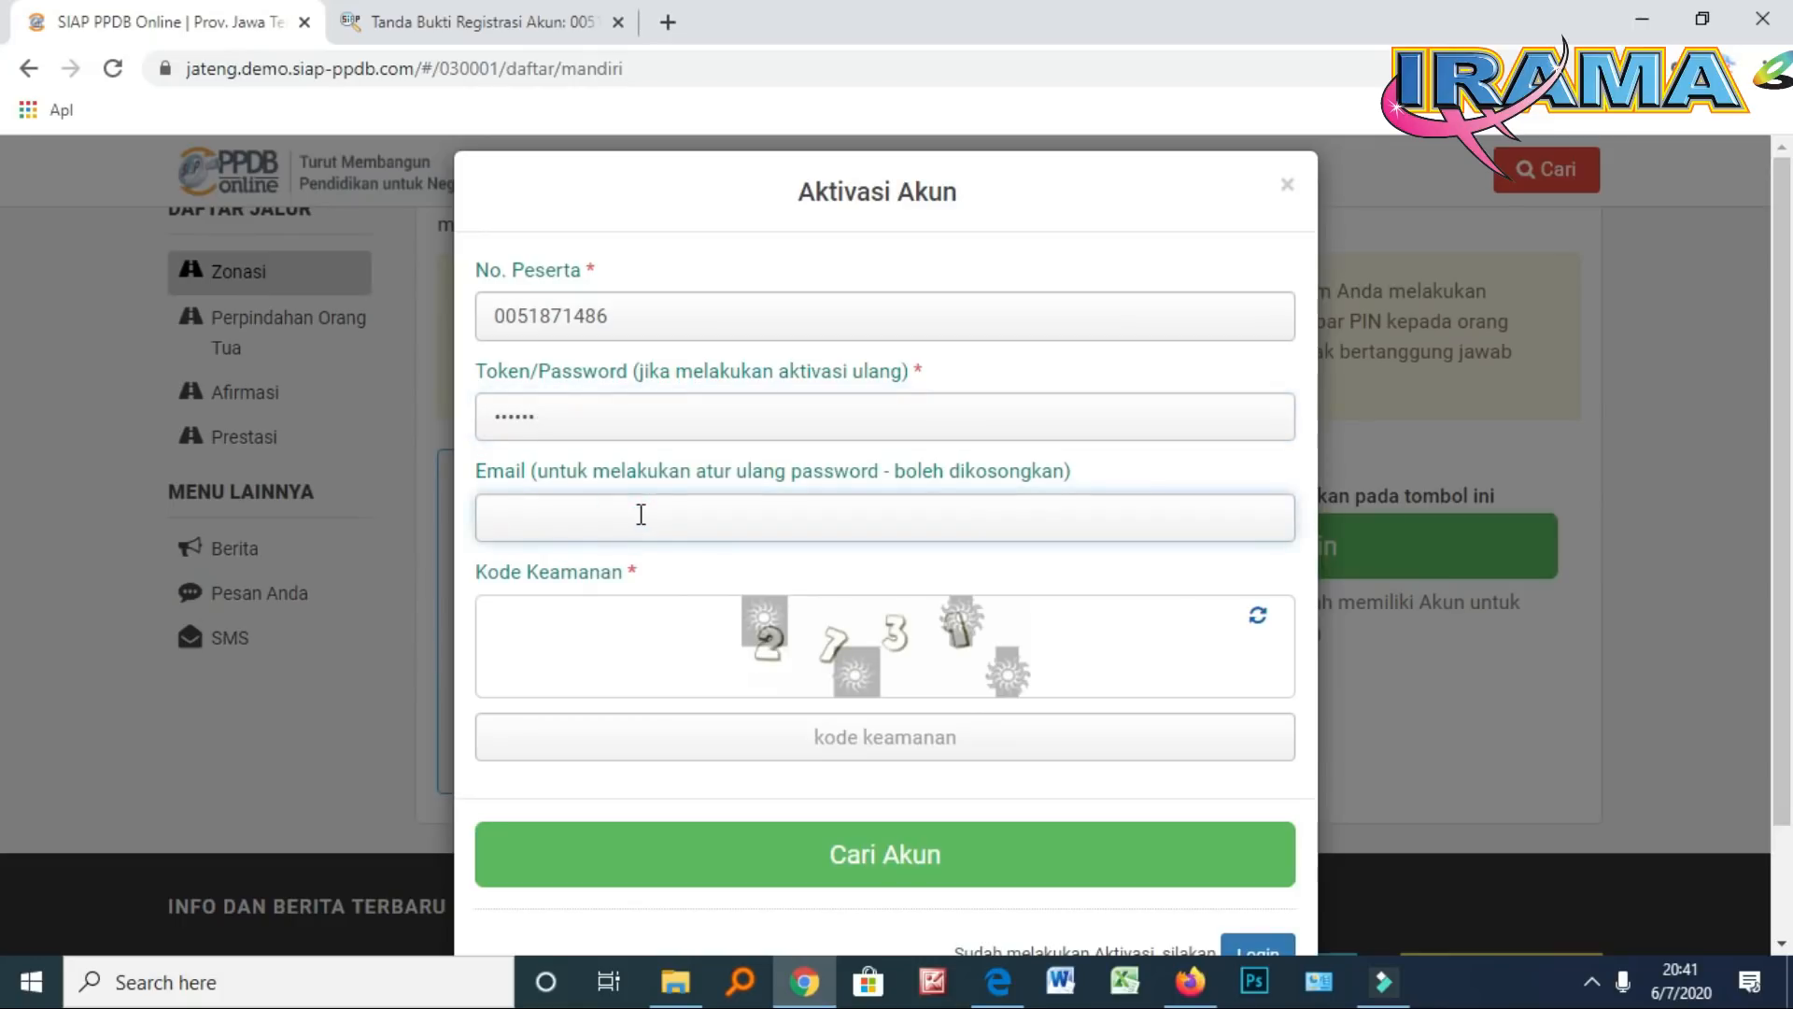
click(886, 737)
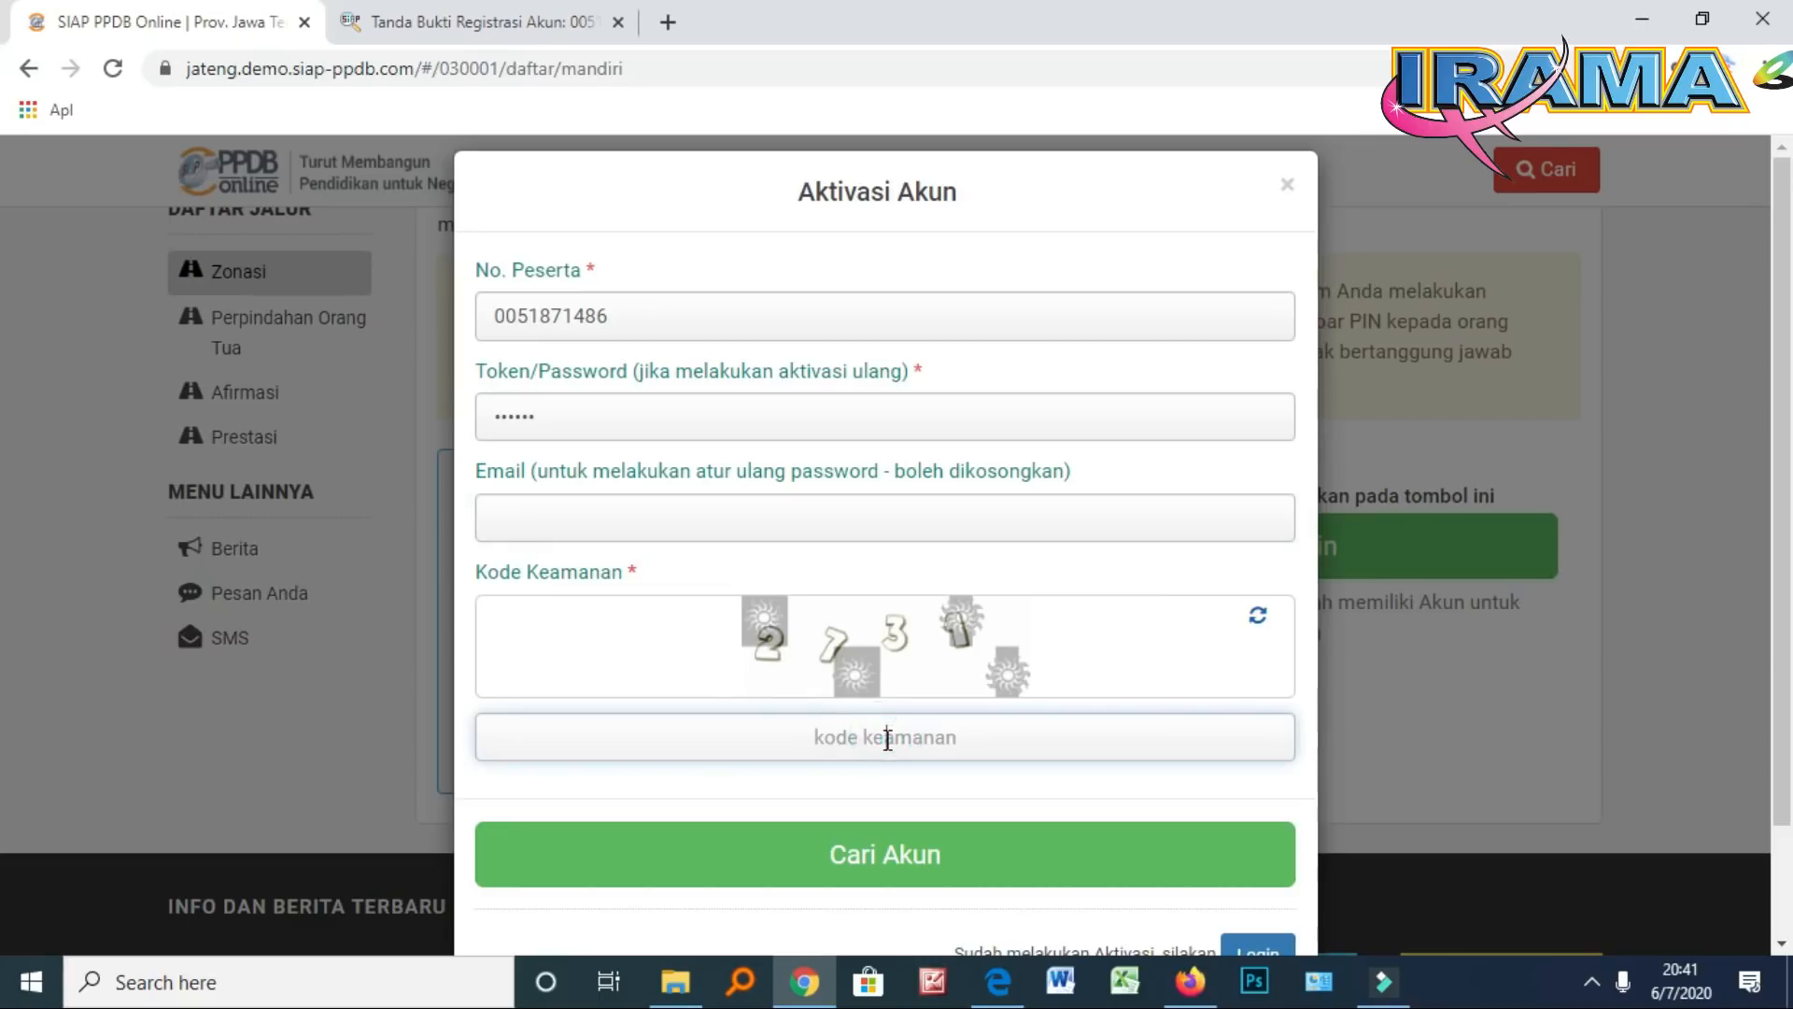
text(2731)
scroll(942, 789, down, 1)
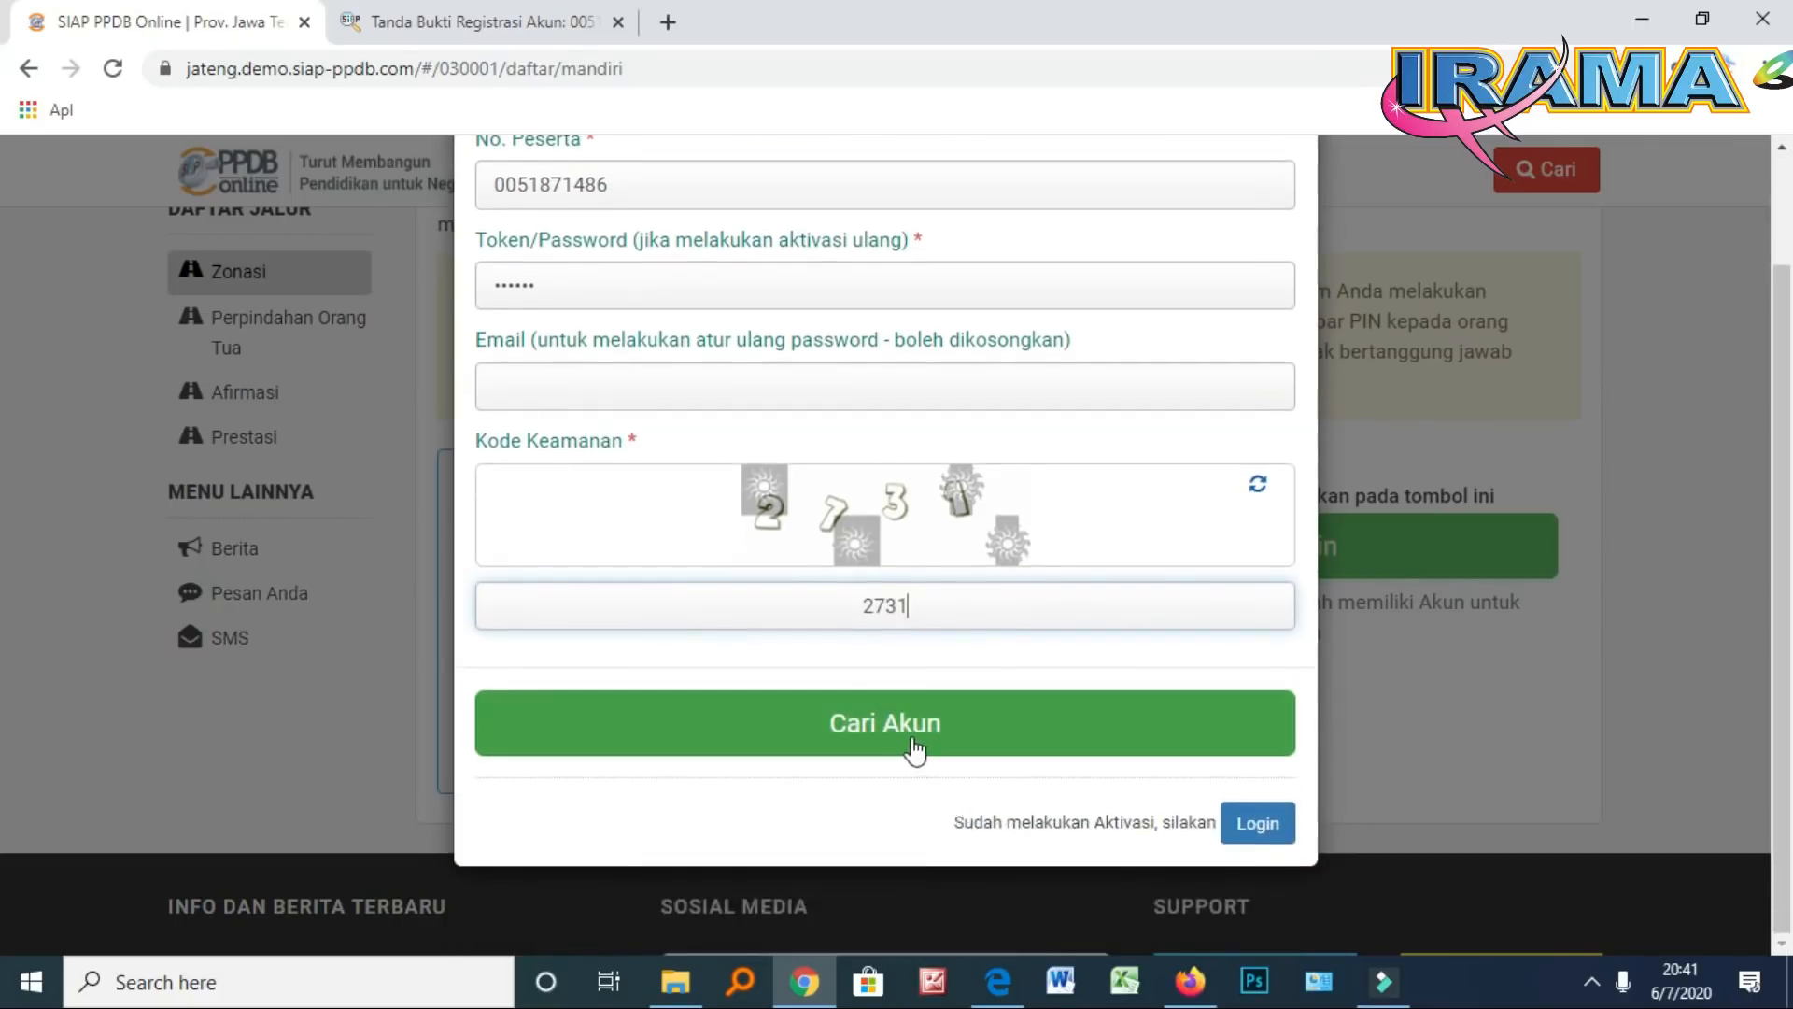
Find the account with Cari Akun, enter and confirm a new password, then activate it
click(909, 738)
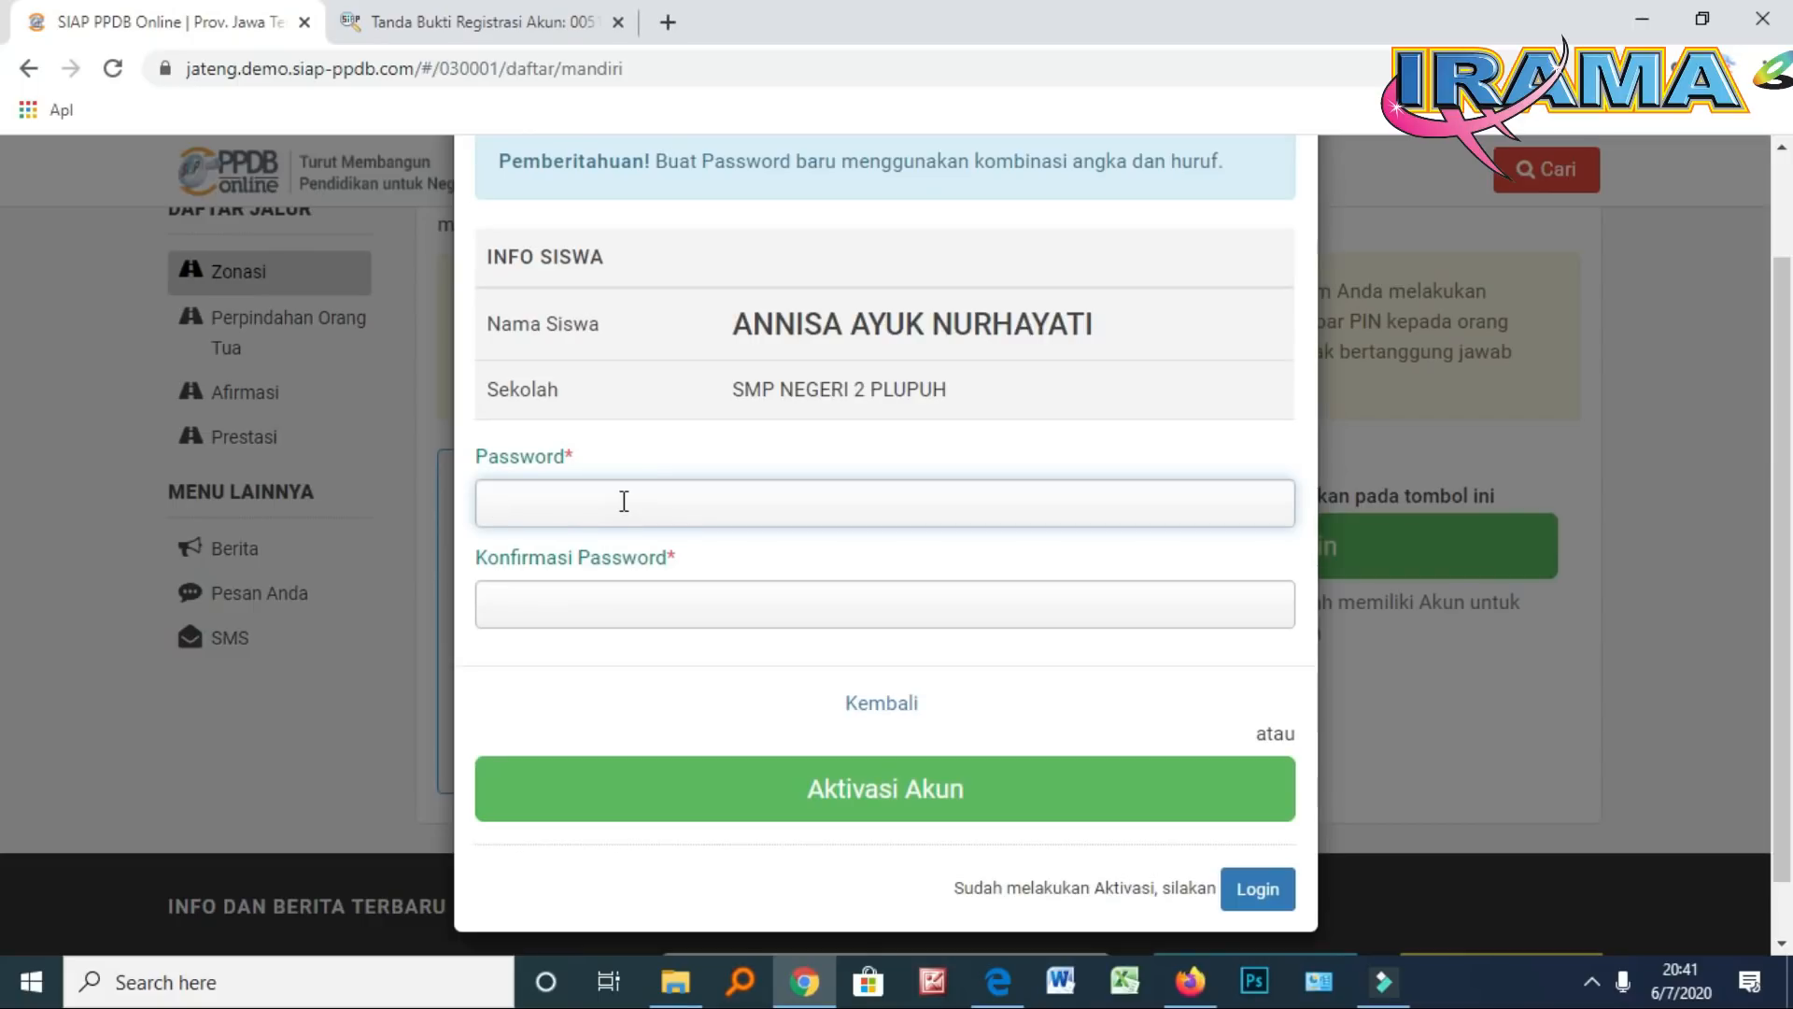
text(1234)
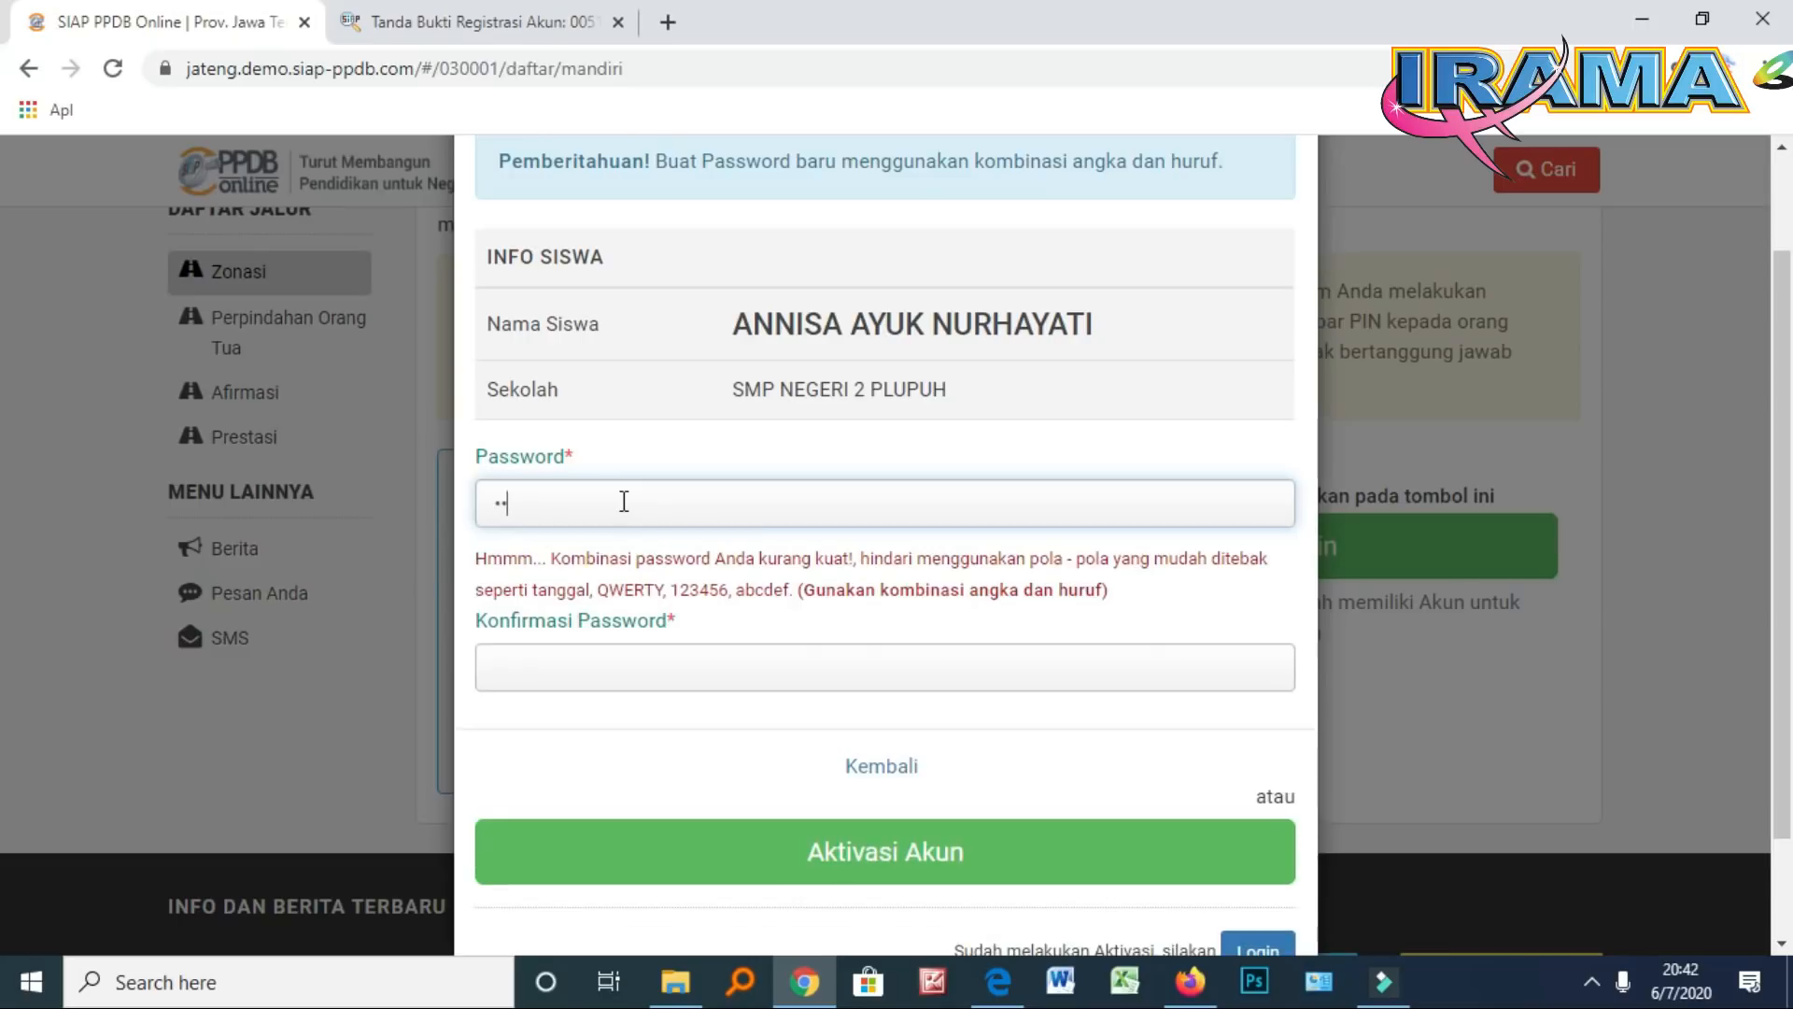
text(56•••)
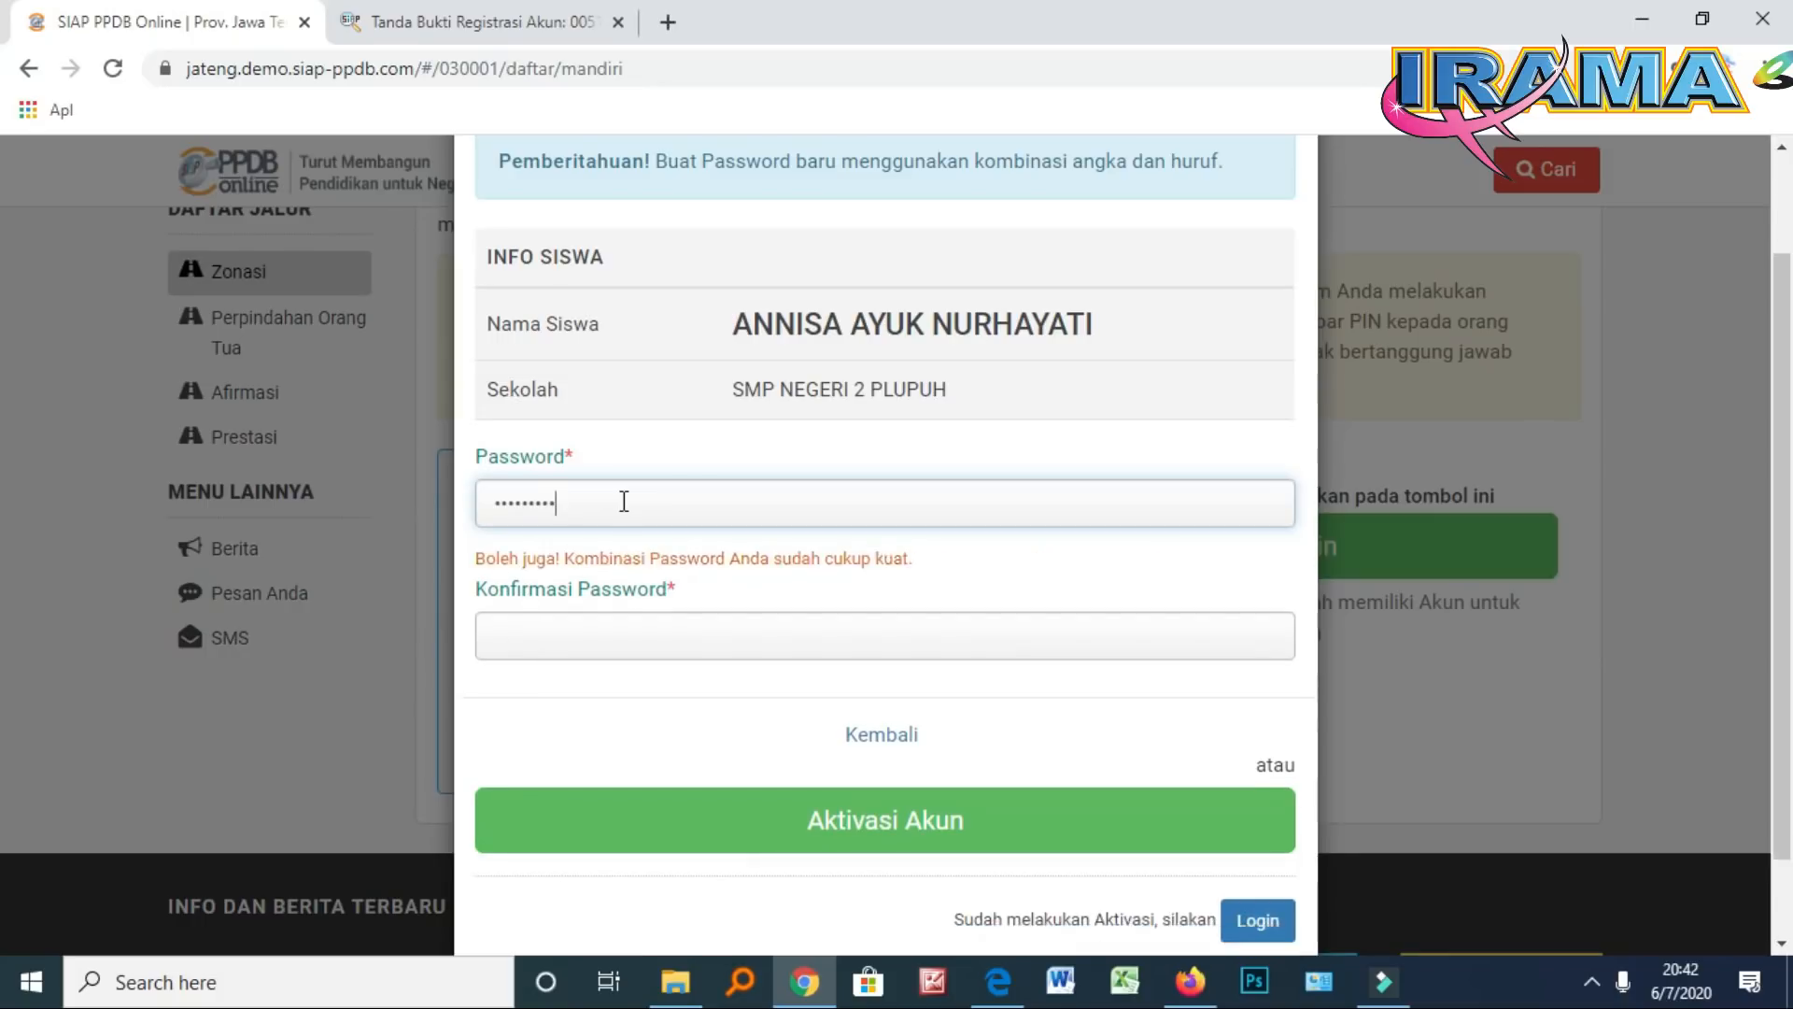
click(565, 634)
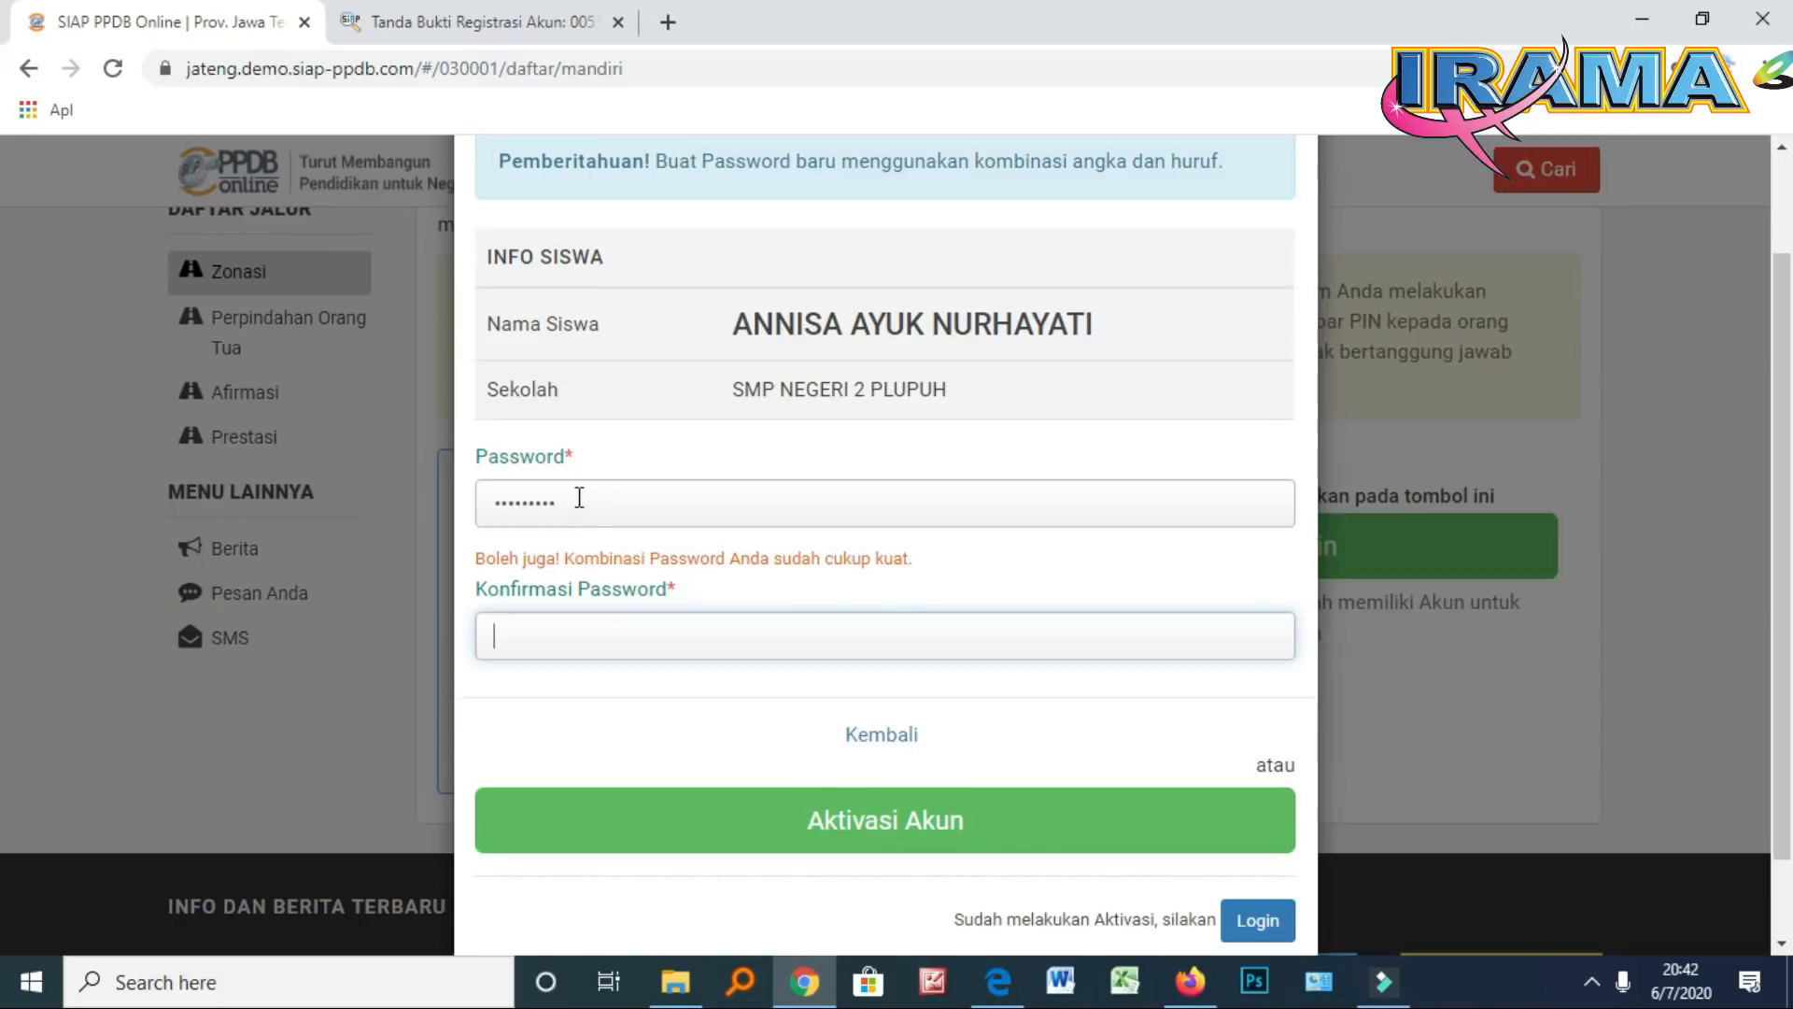
text(•••••••••)
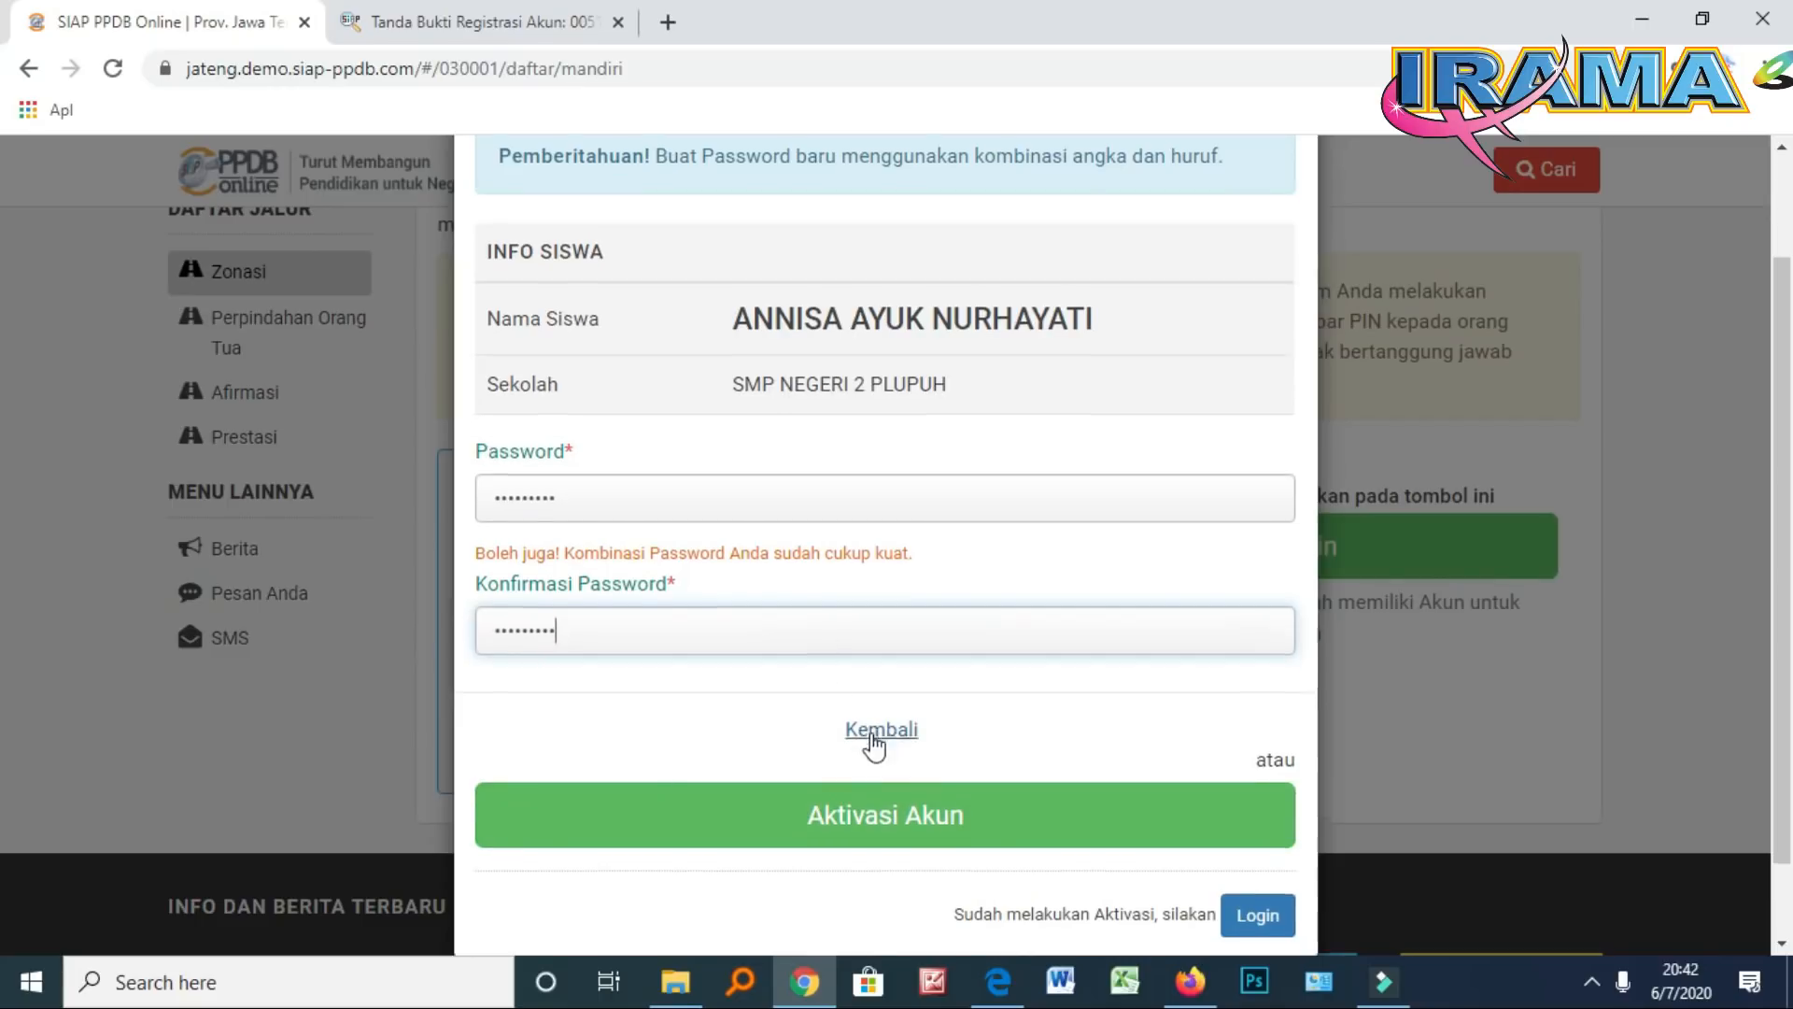
scroll(874, 747, down, 1)
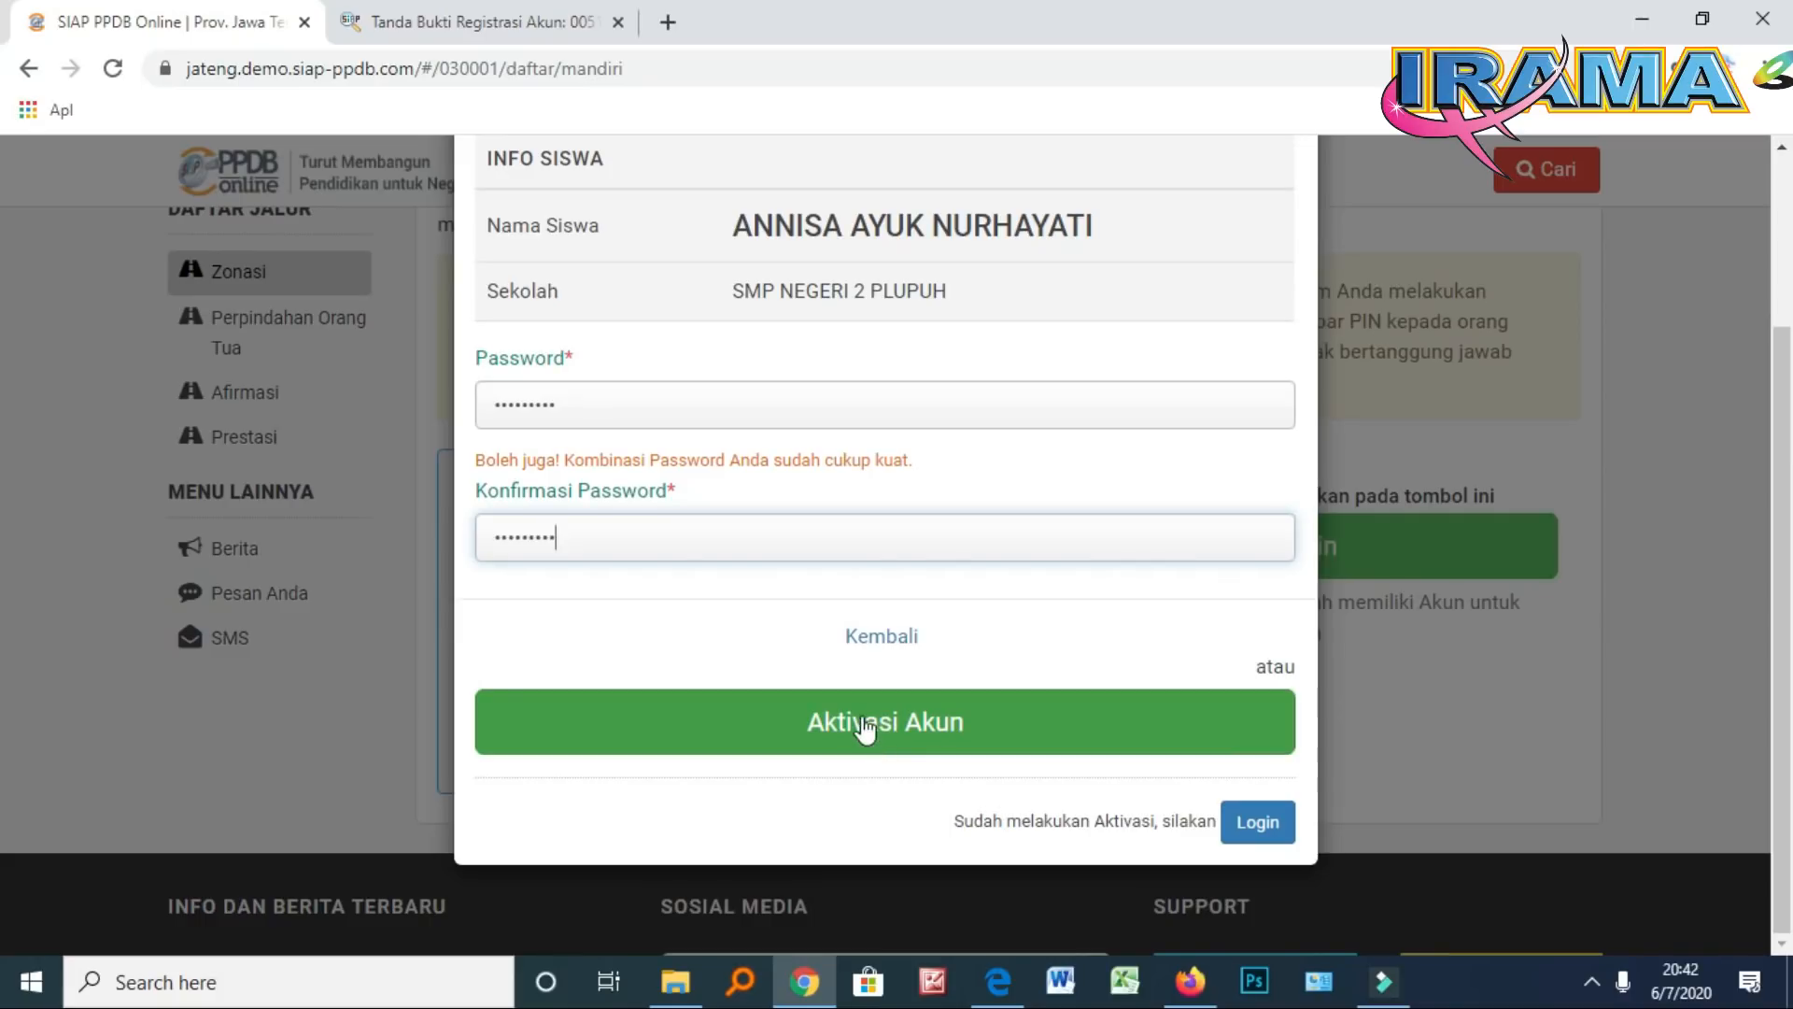
click(865, 724)
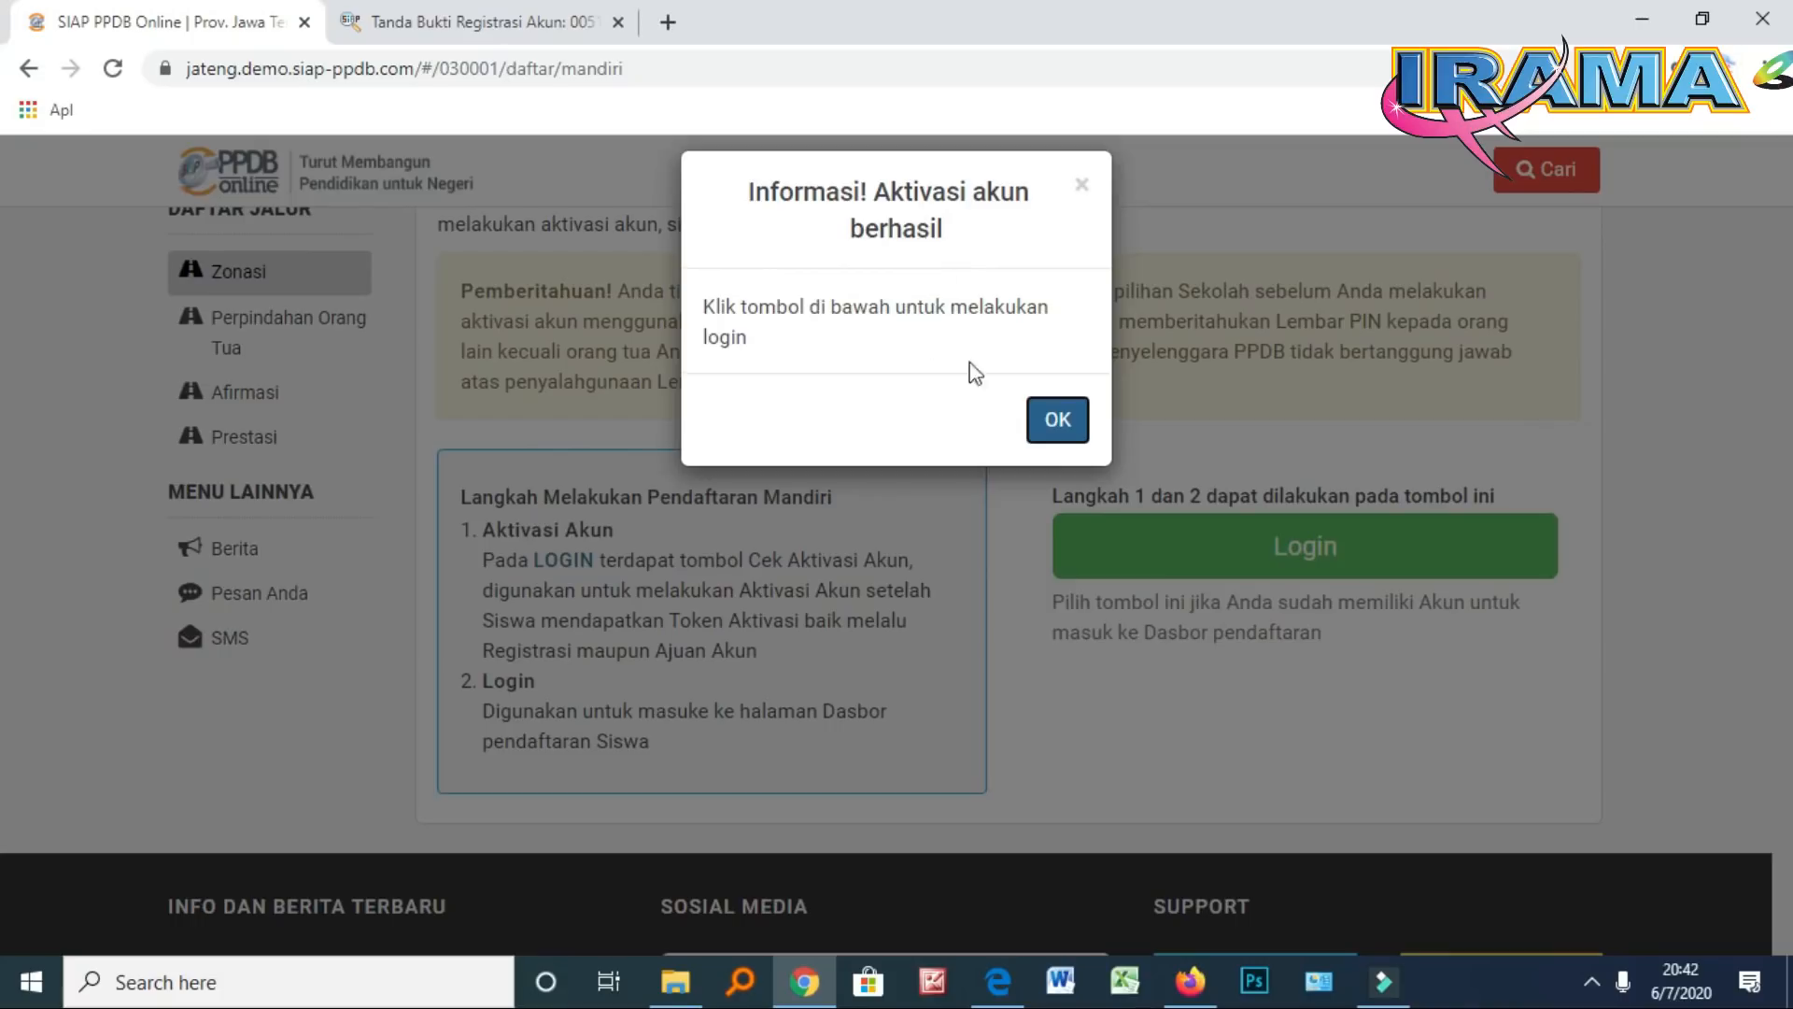
Dismiss the activation success message and open the Unggah Berkas (Formulir Berkas) form
click(1057, 425)
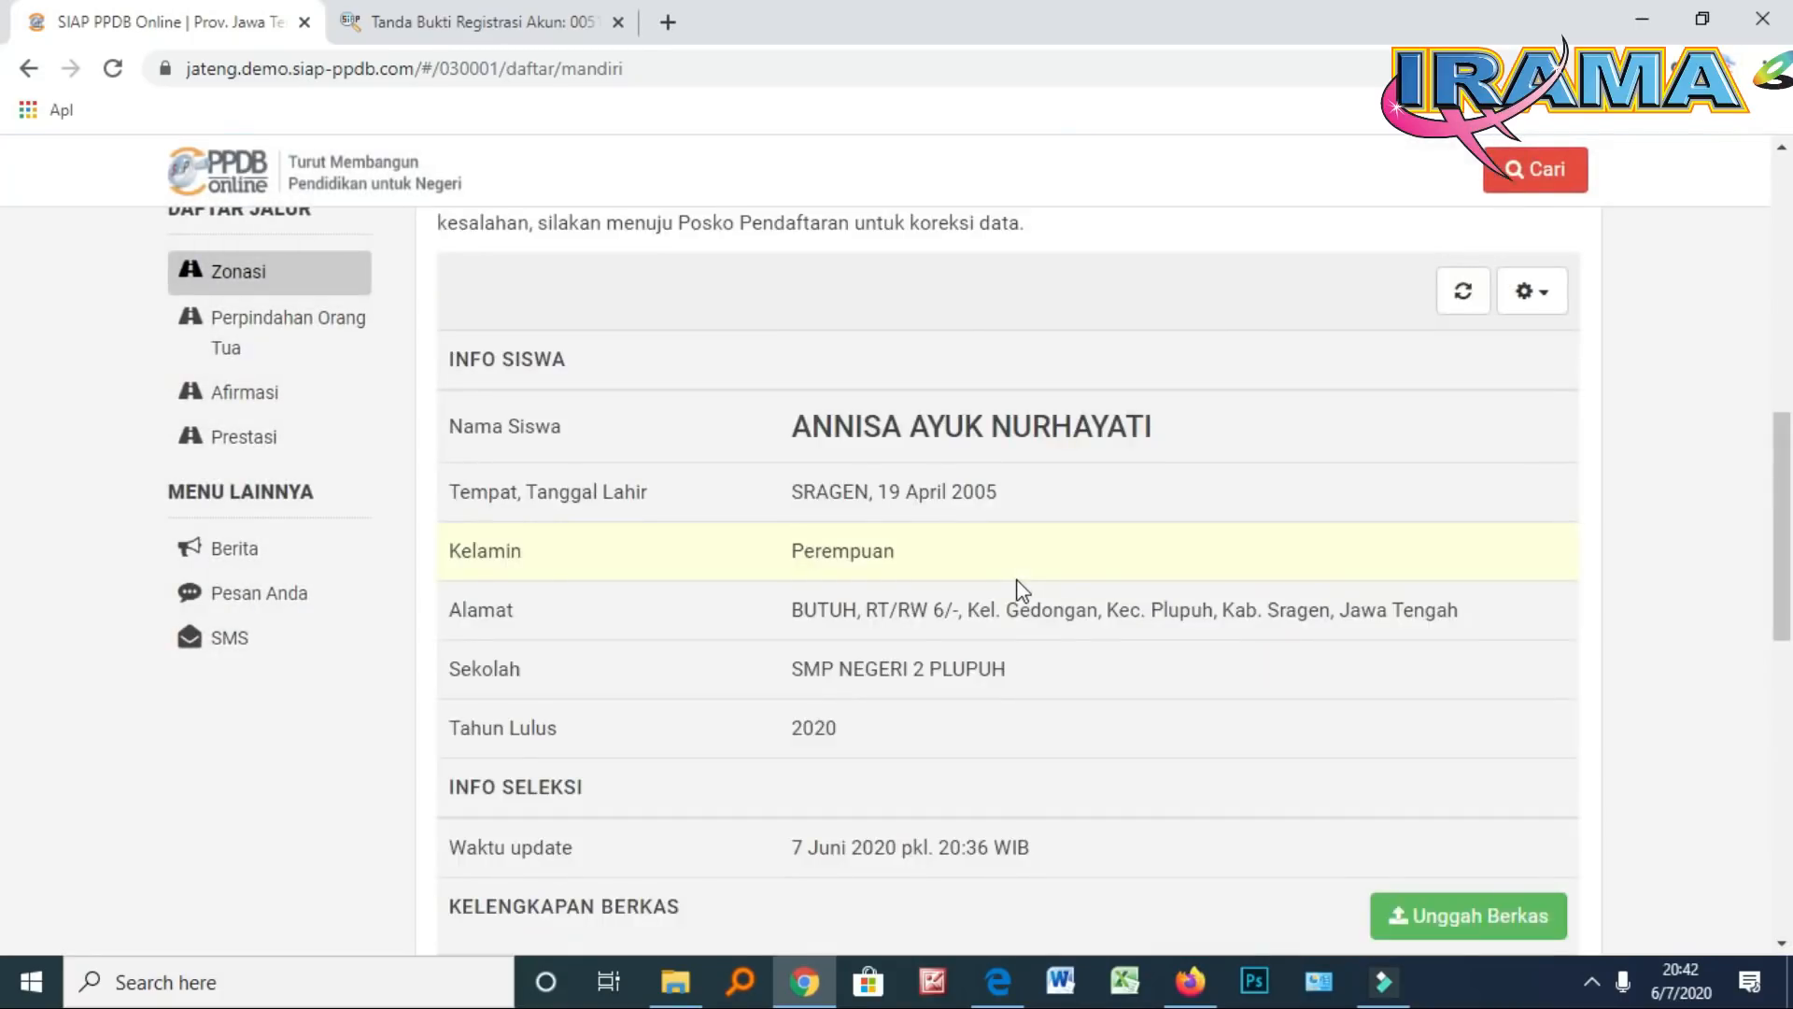
scroll(1023, 588, down, 4)
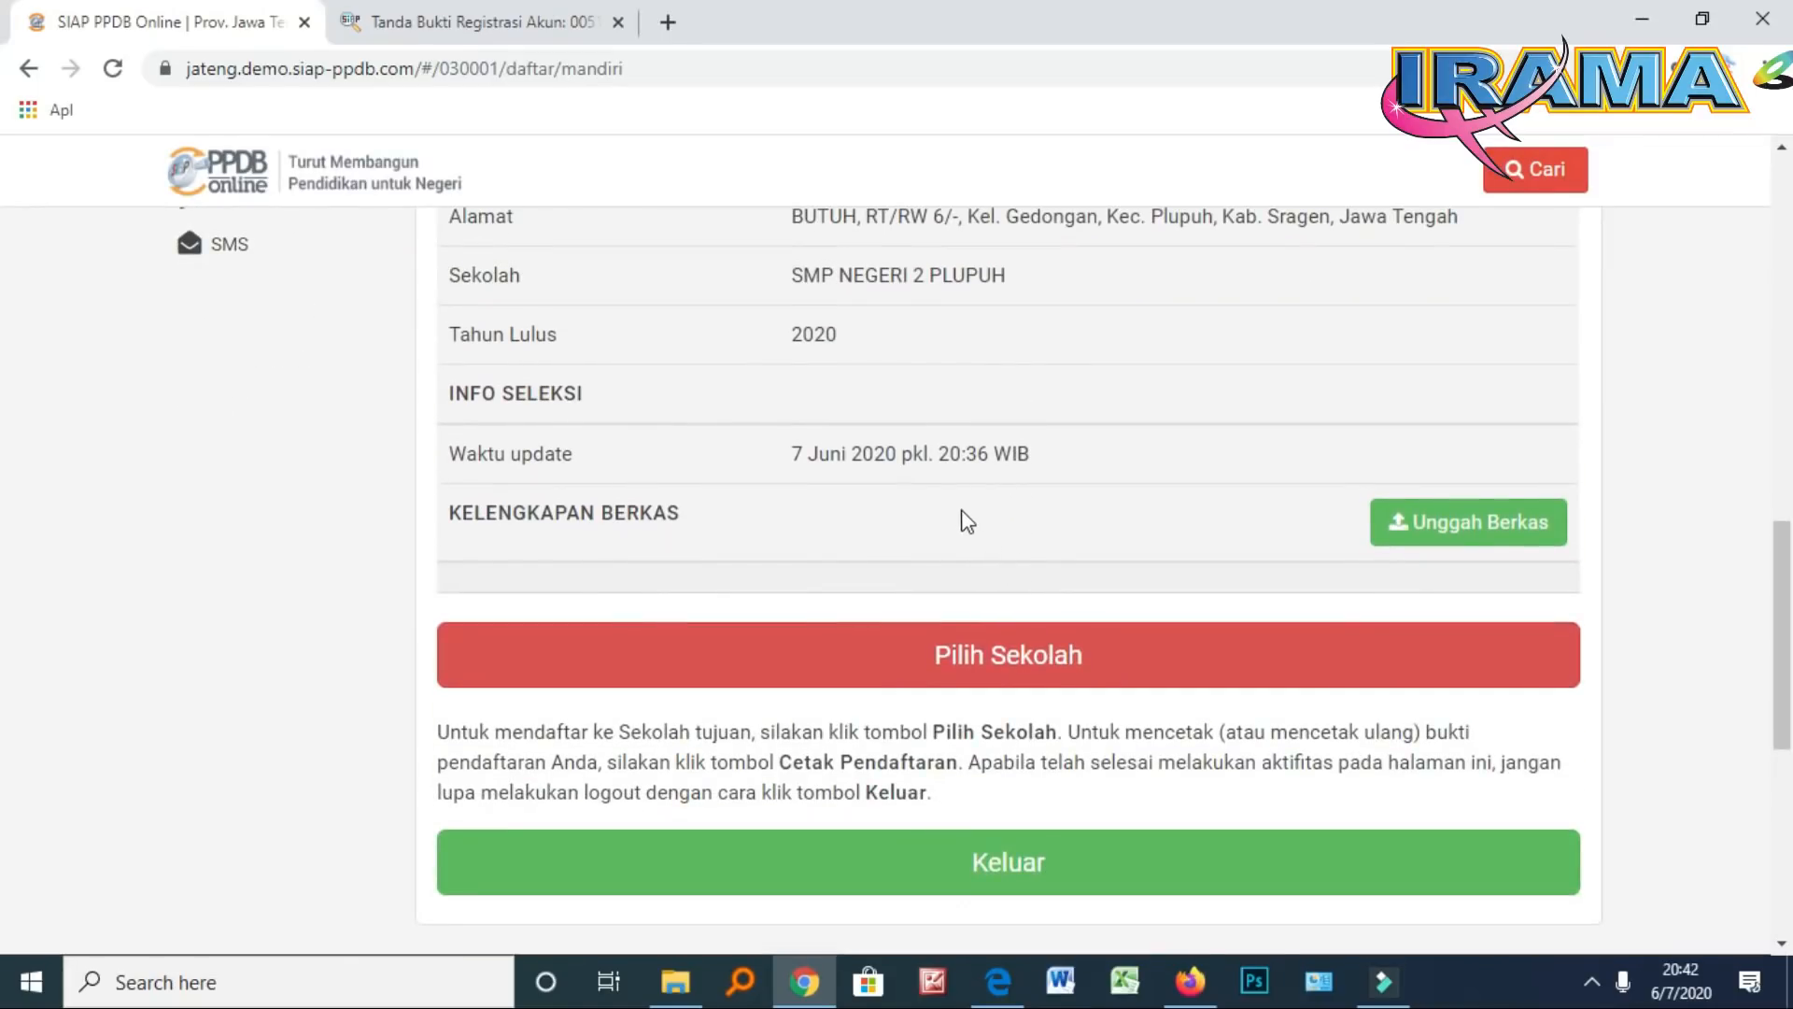
click(1417, 535)
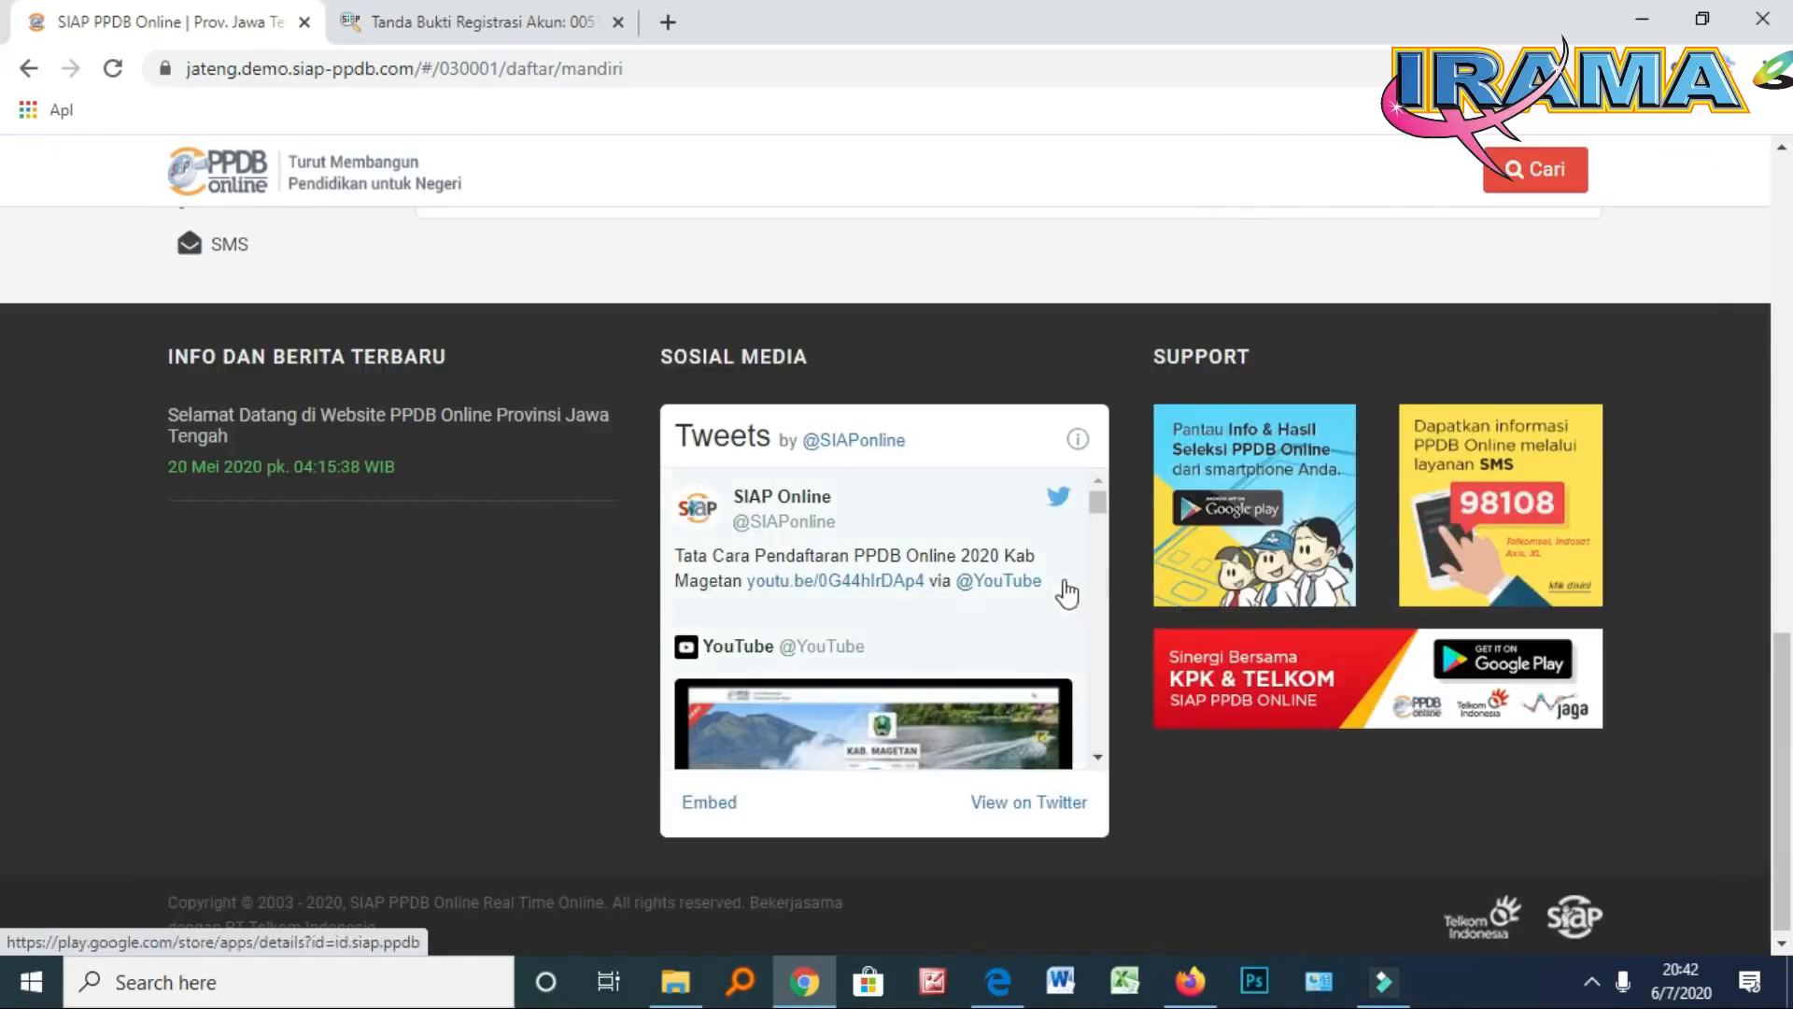
scroll(968, 601, up, 5)
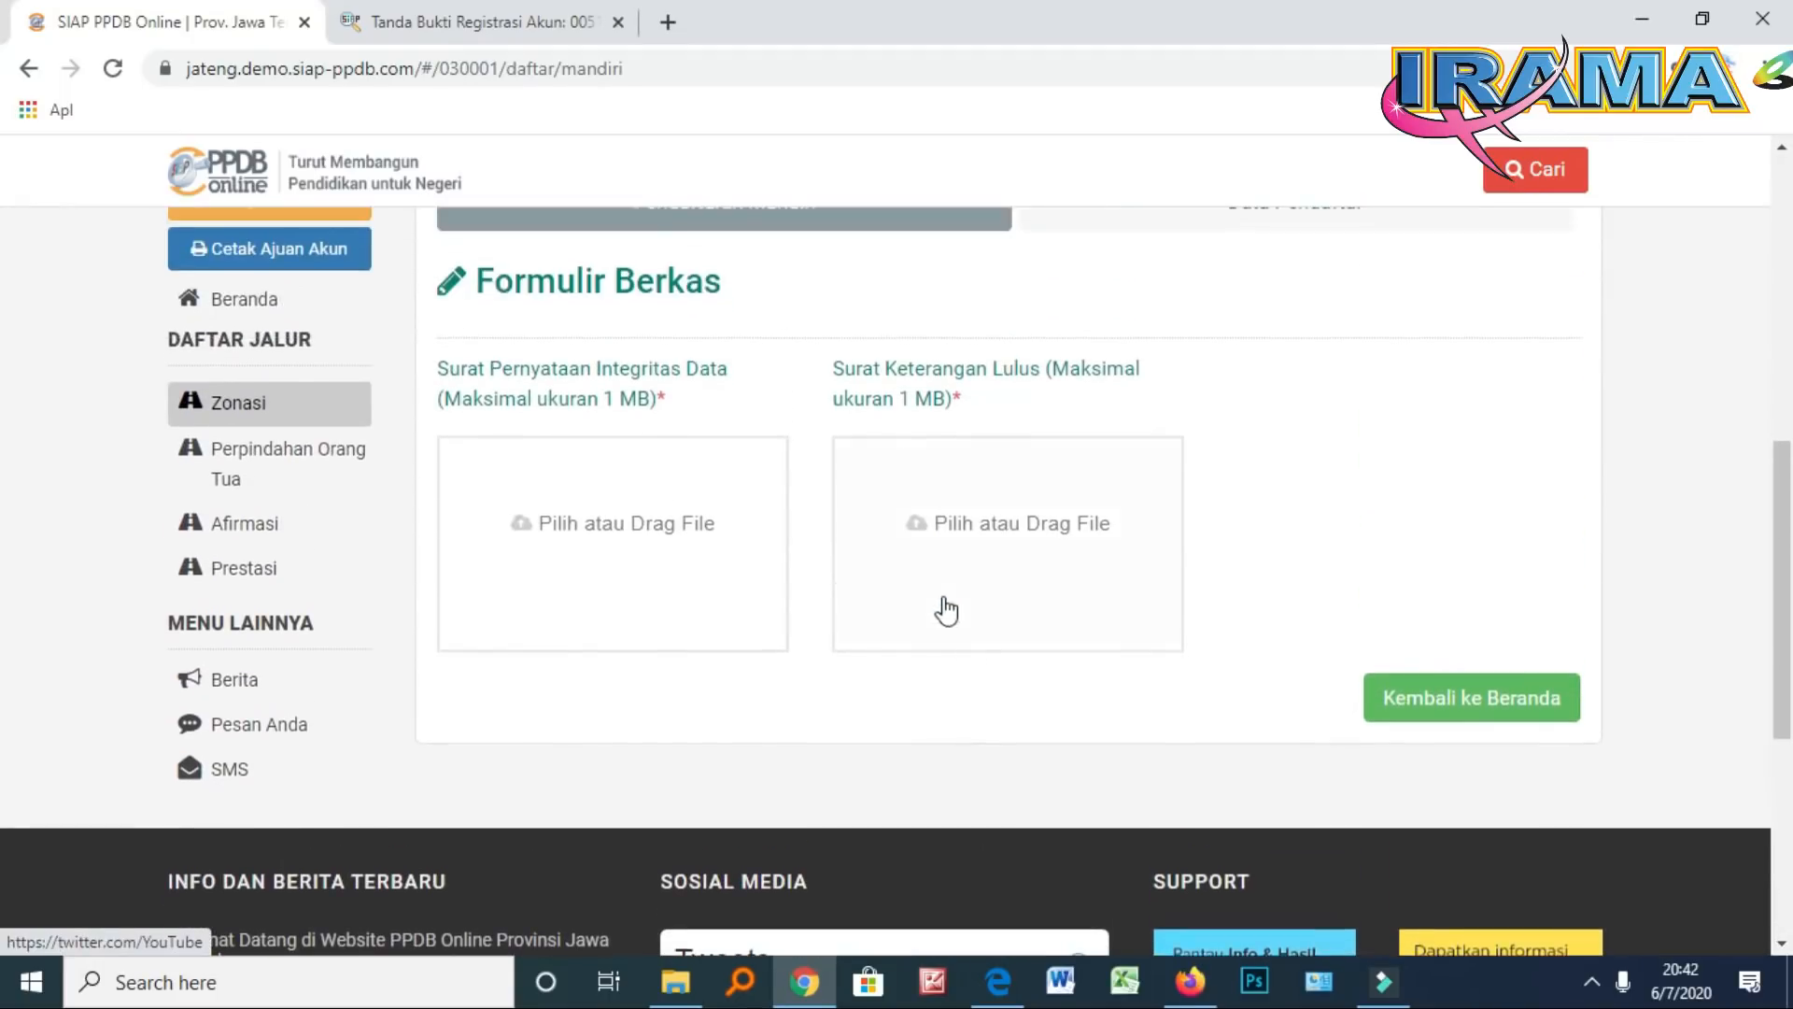
scroll(774, 611, up, 1)
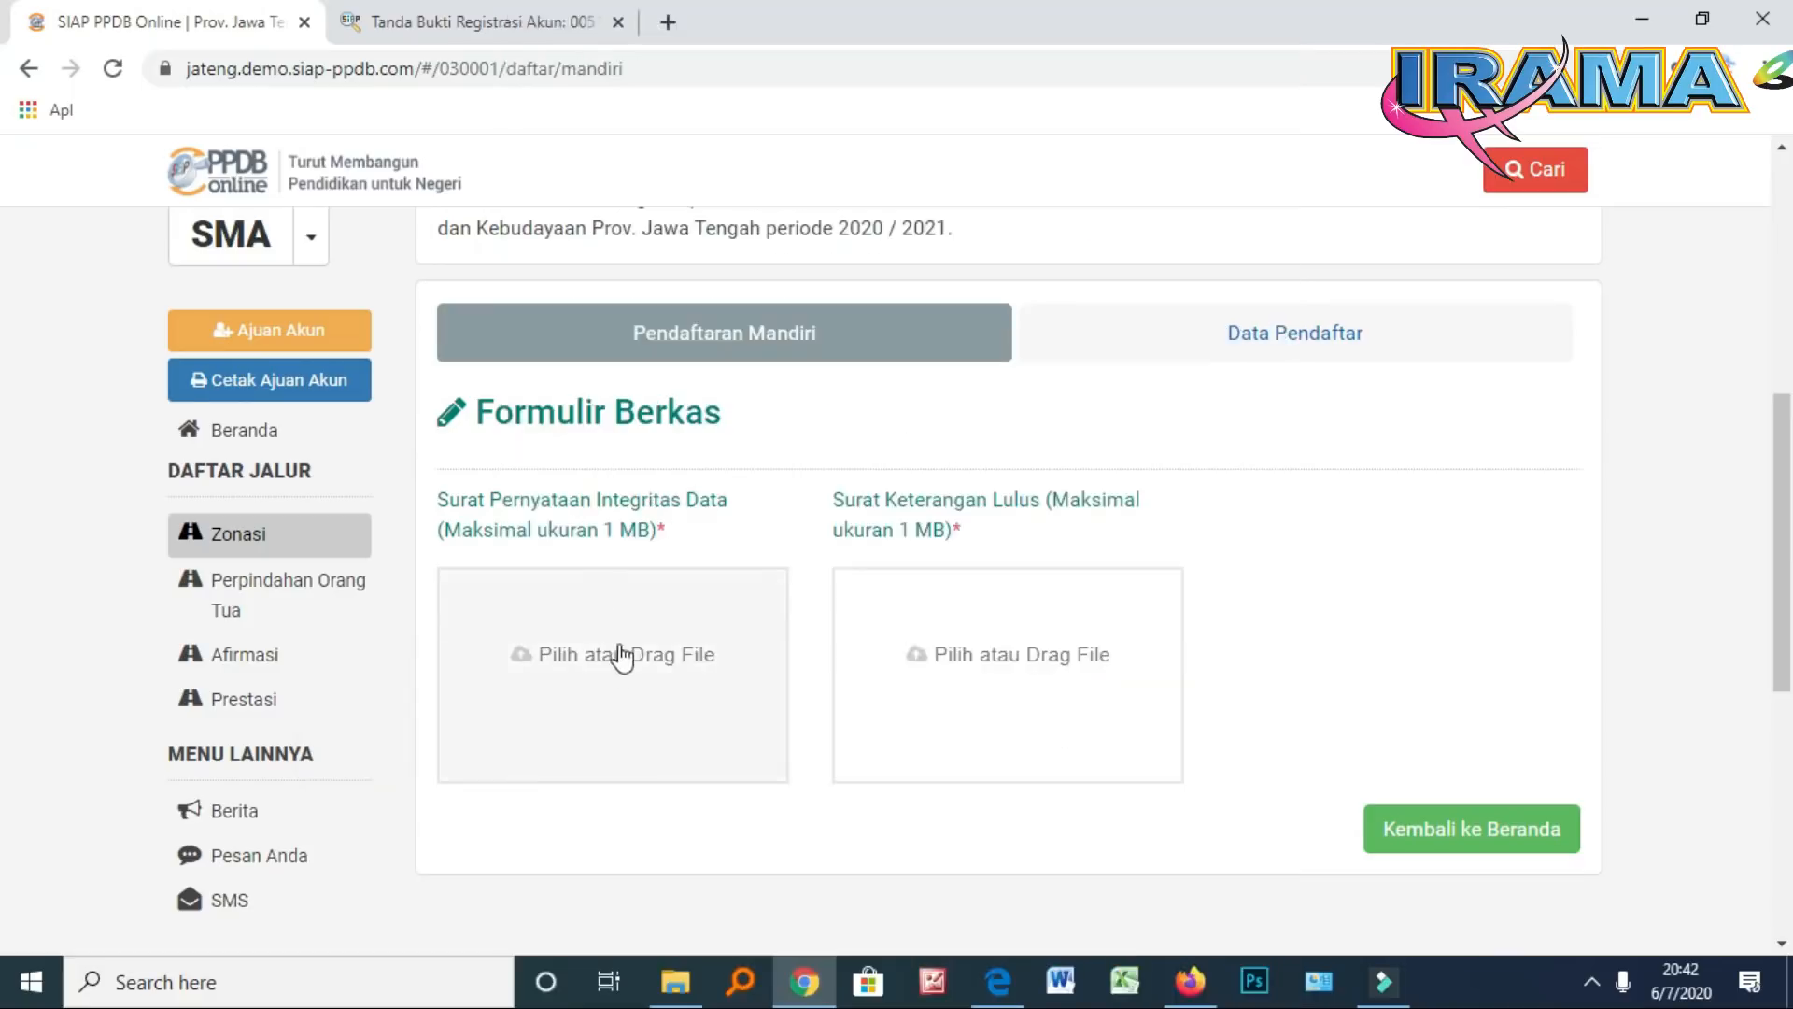
Upload the signed file for Surat Pernyataan Integritas Data
click(624, 659)
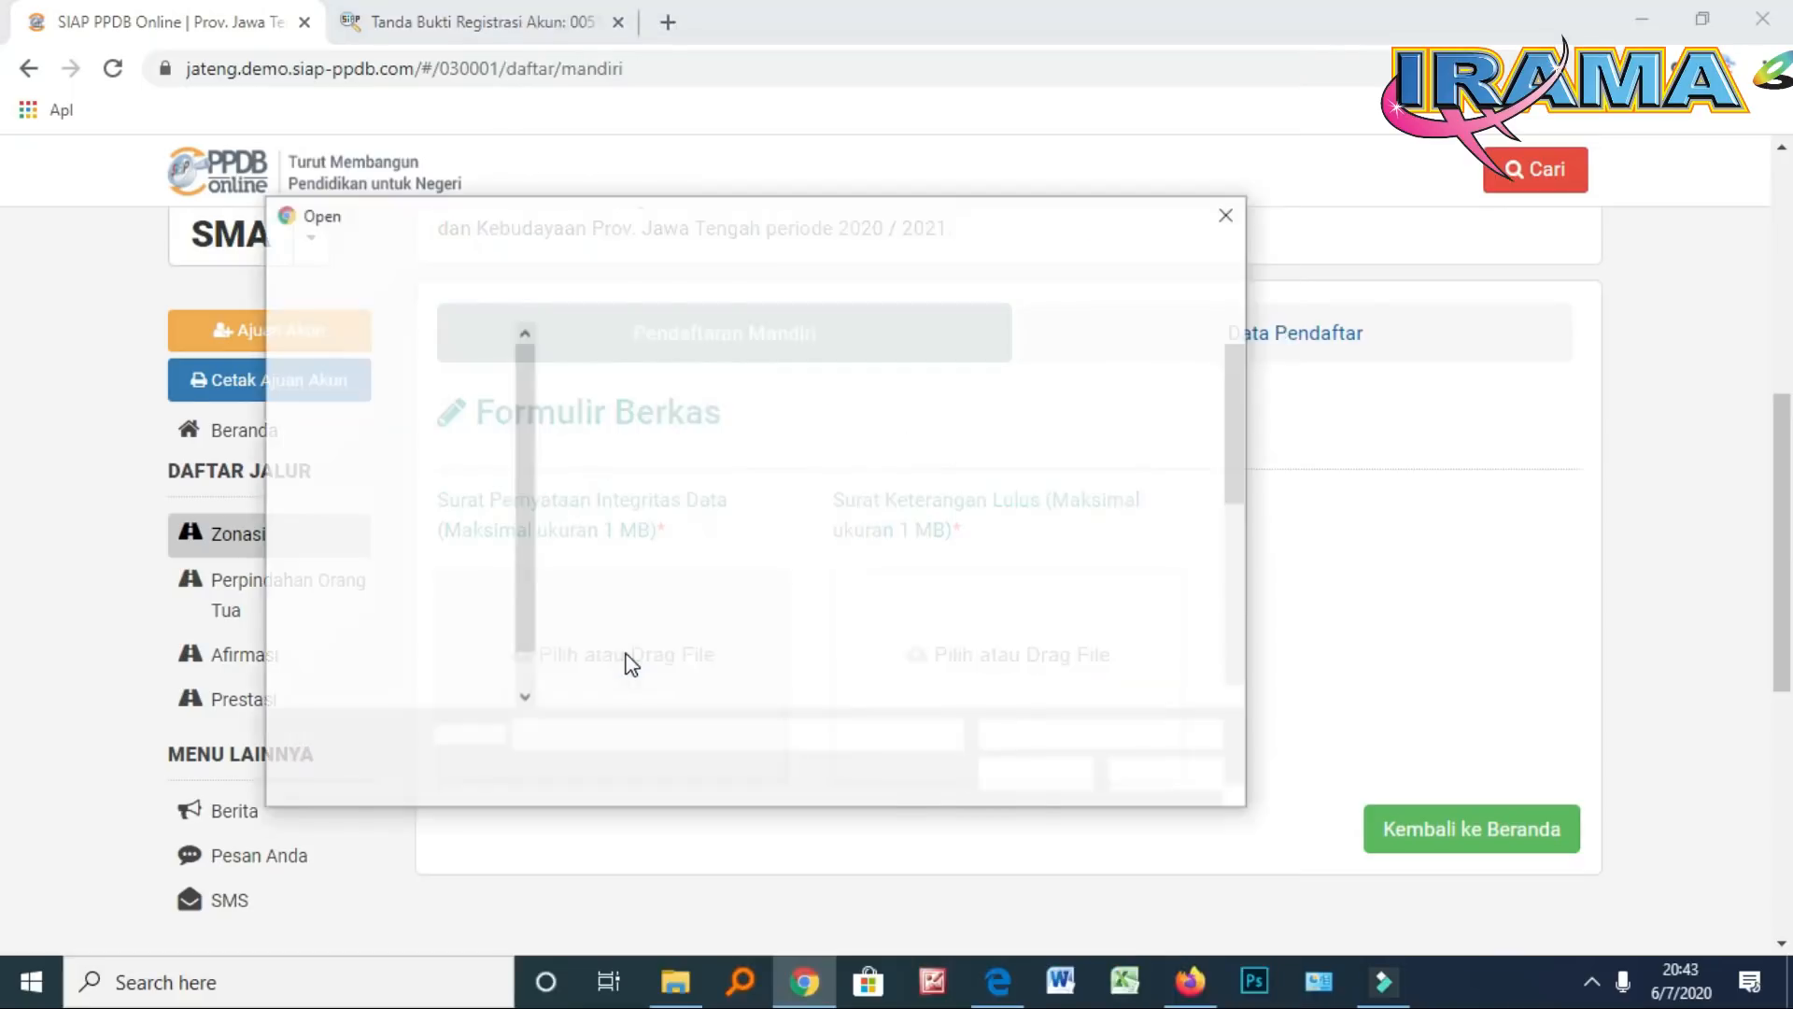
scroll(852, 567, down, 1)
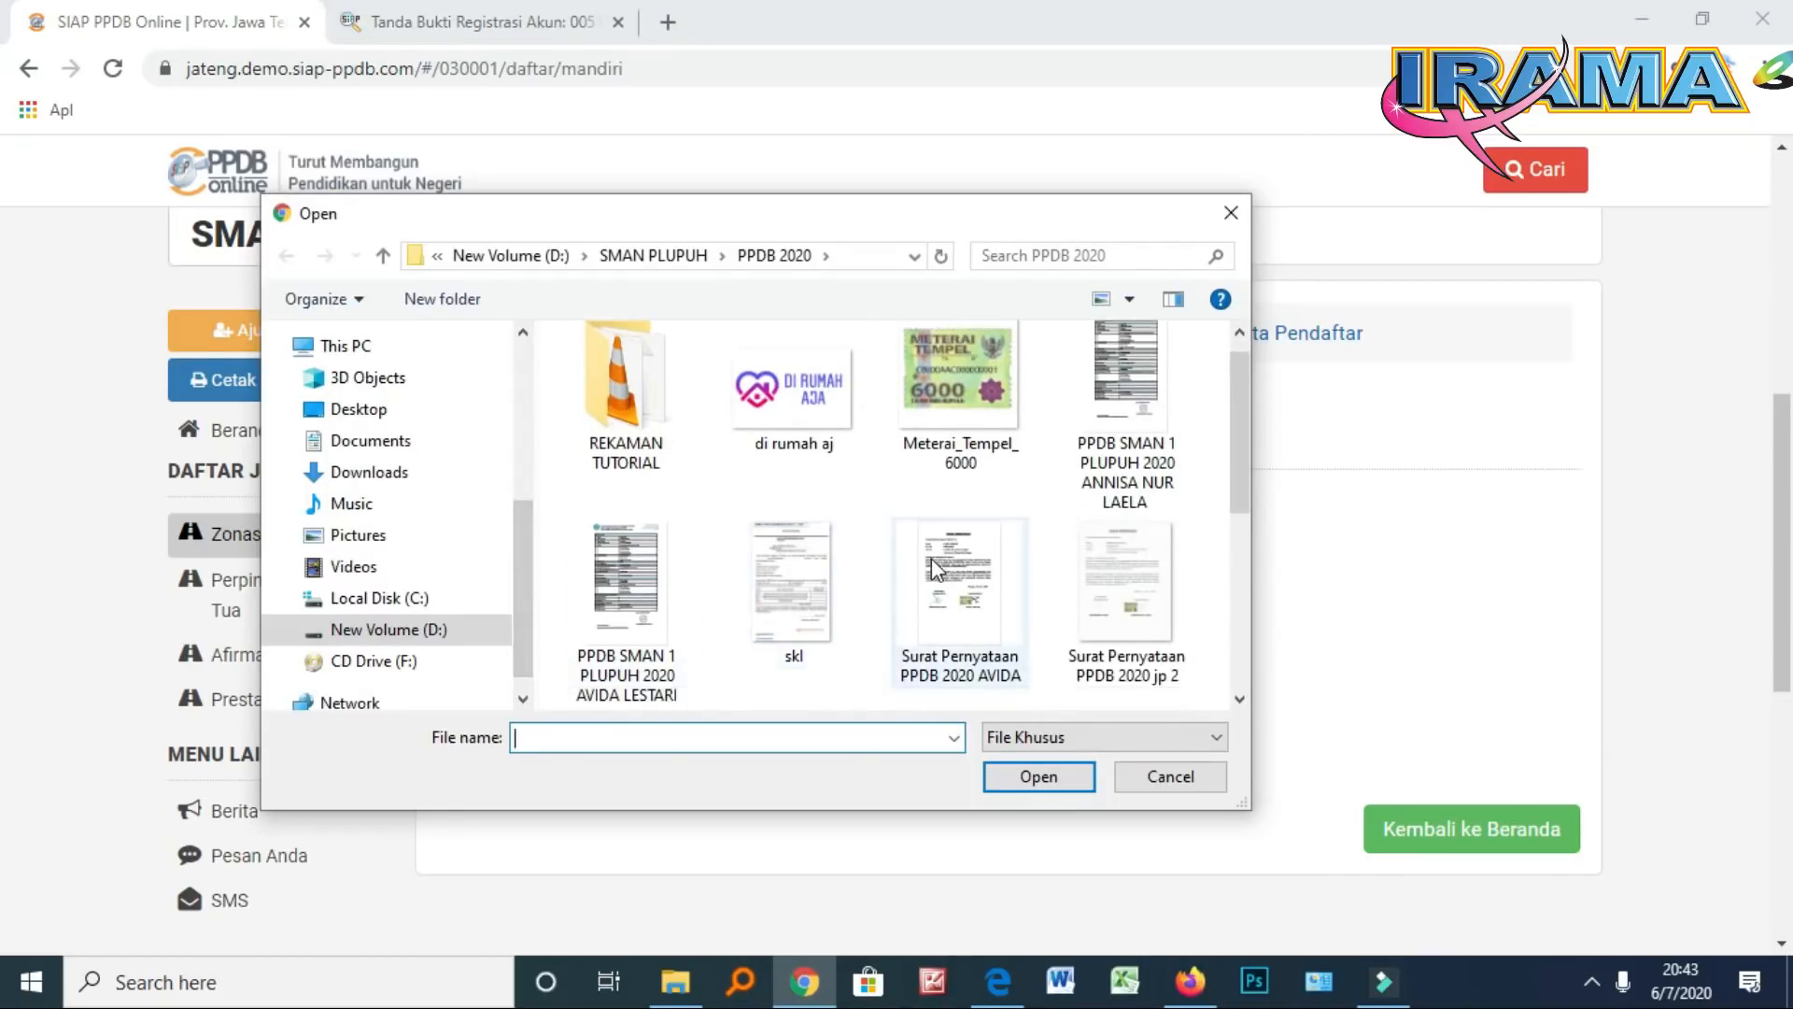
scroll(924, 569, down, 2)
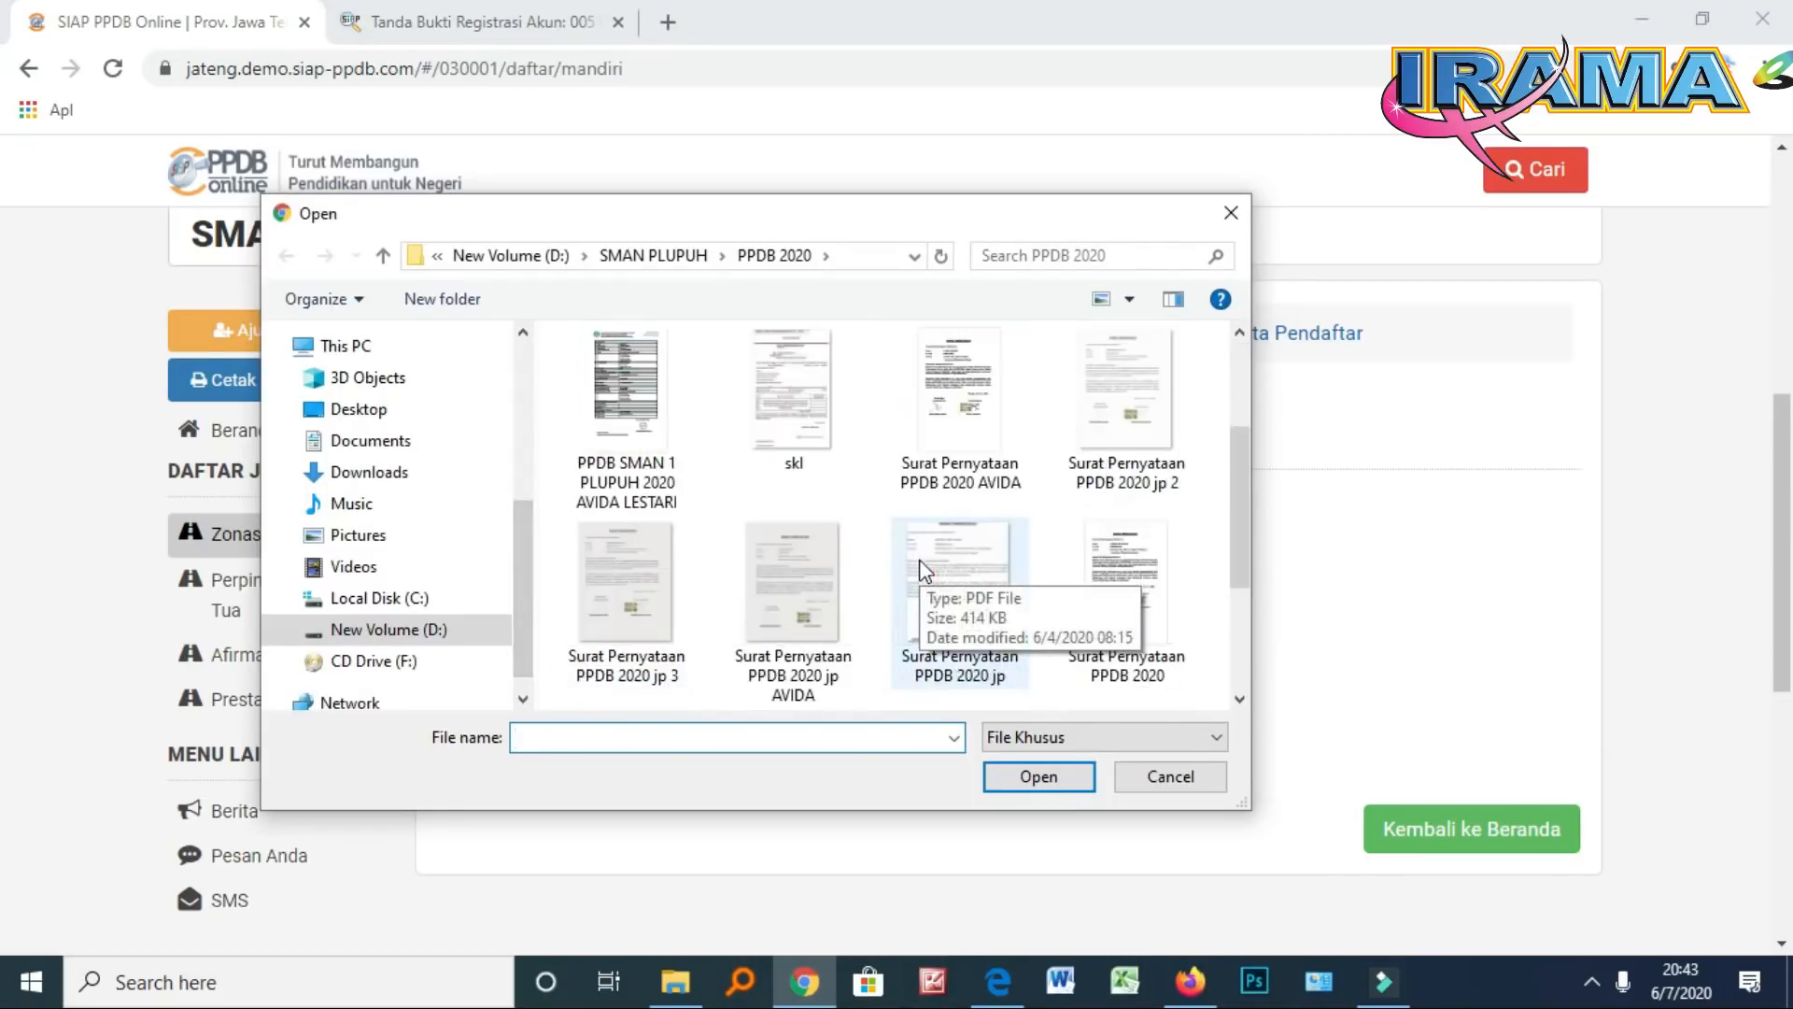
scroll(763, 593, down, 2)
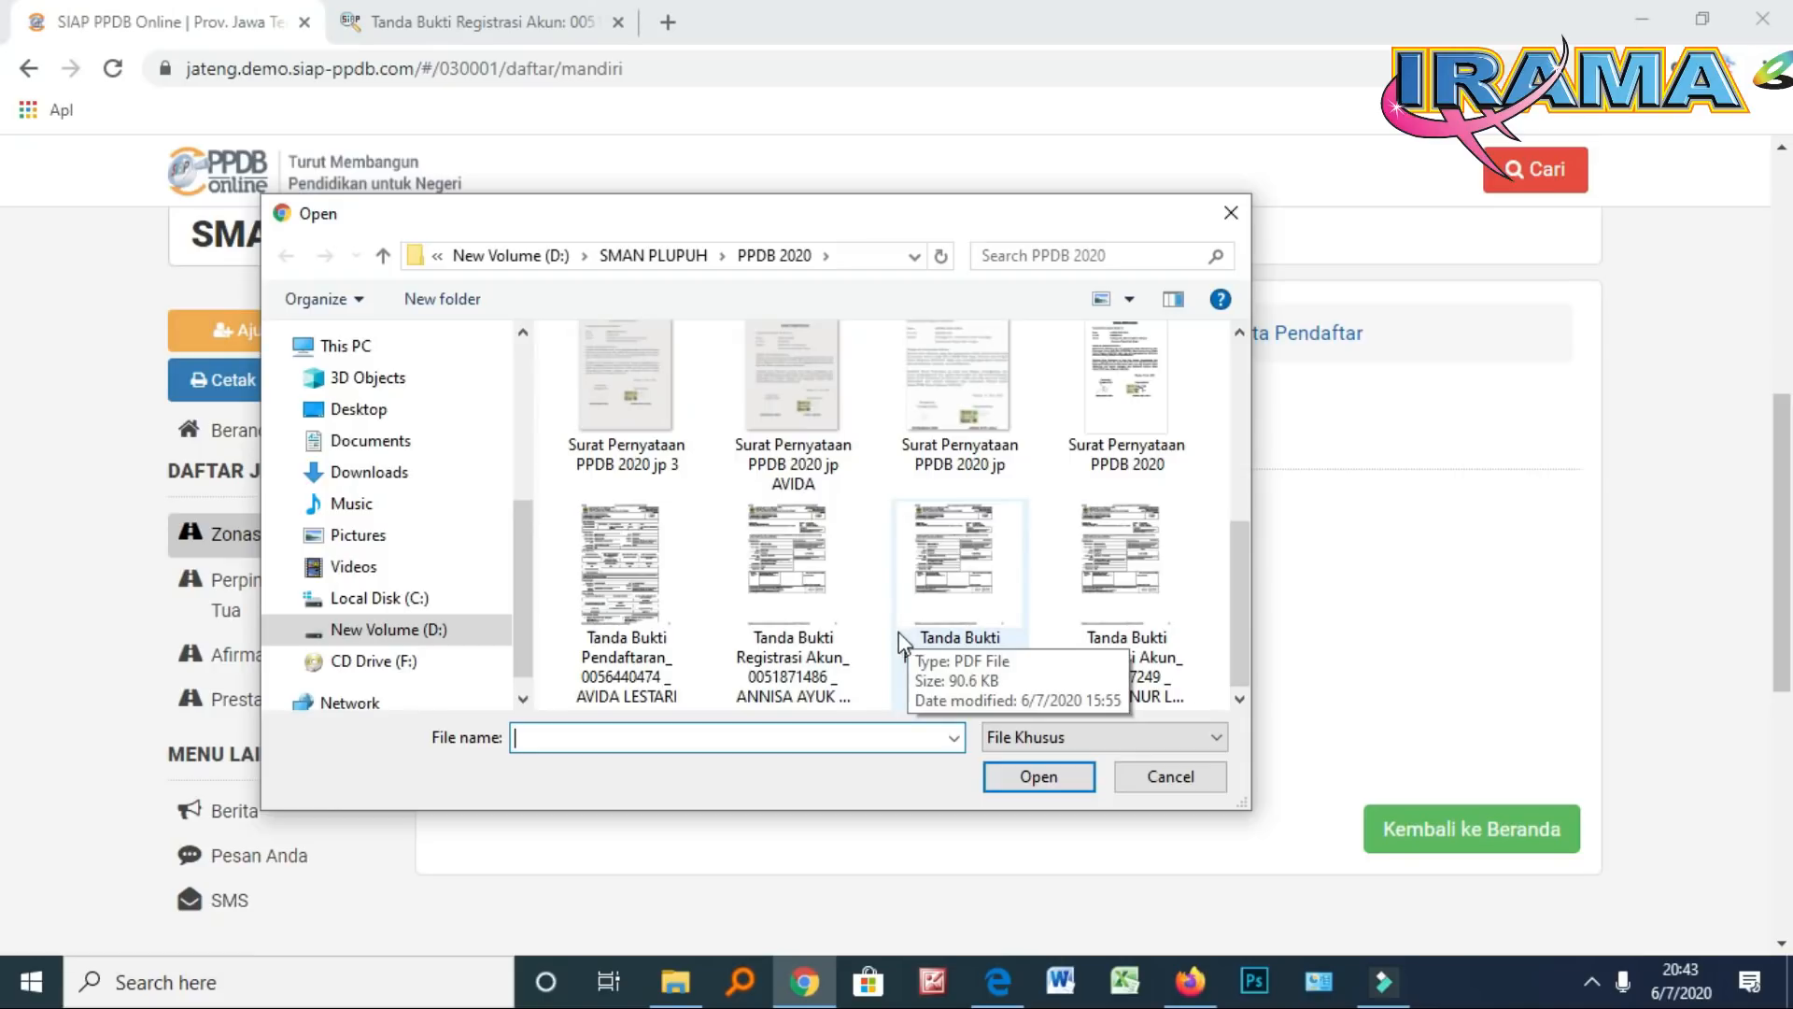
double_click(764, 411)
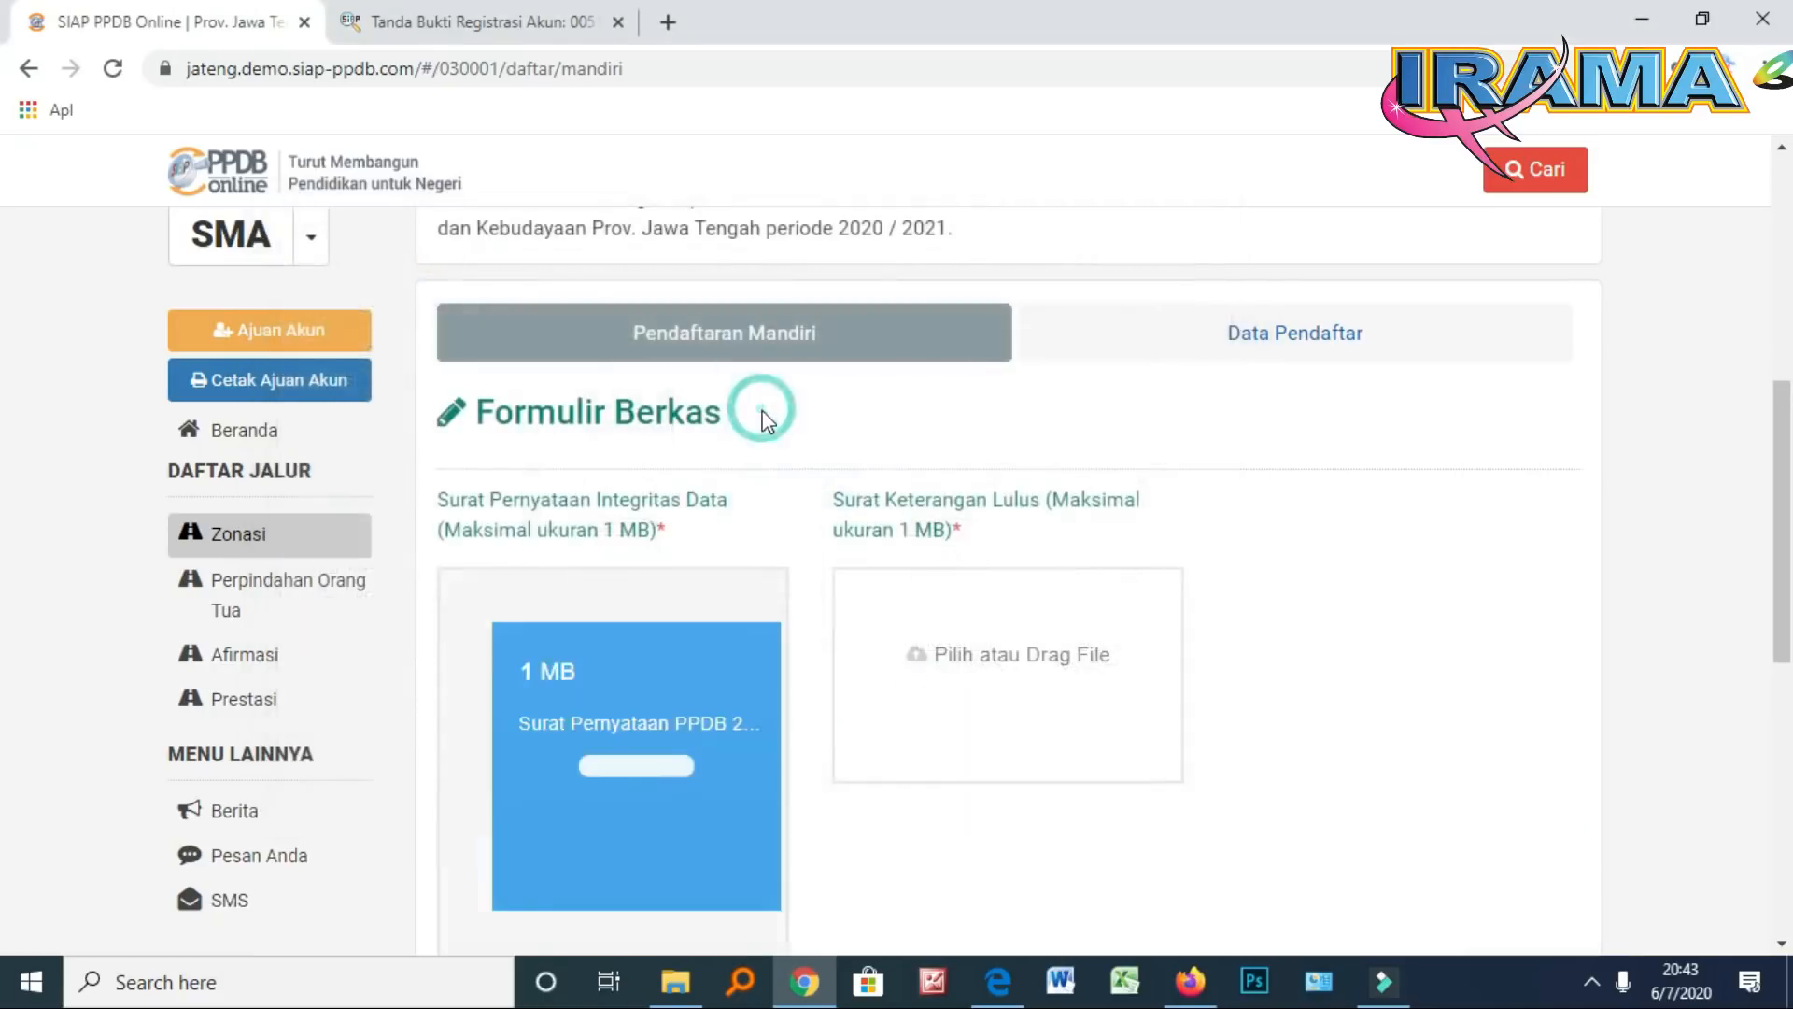
scroll(793, 688, down, 3)
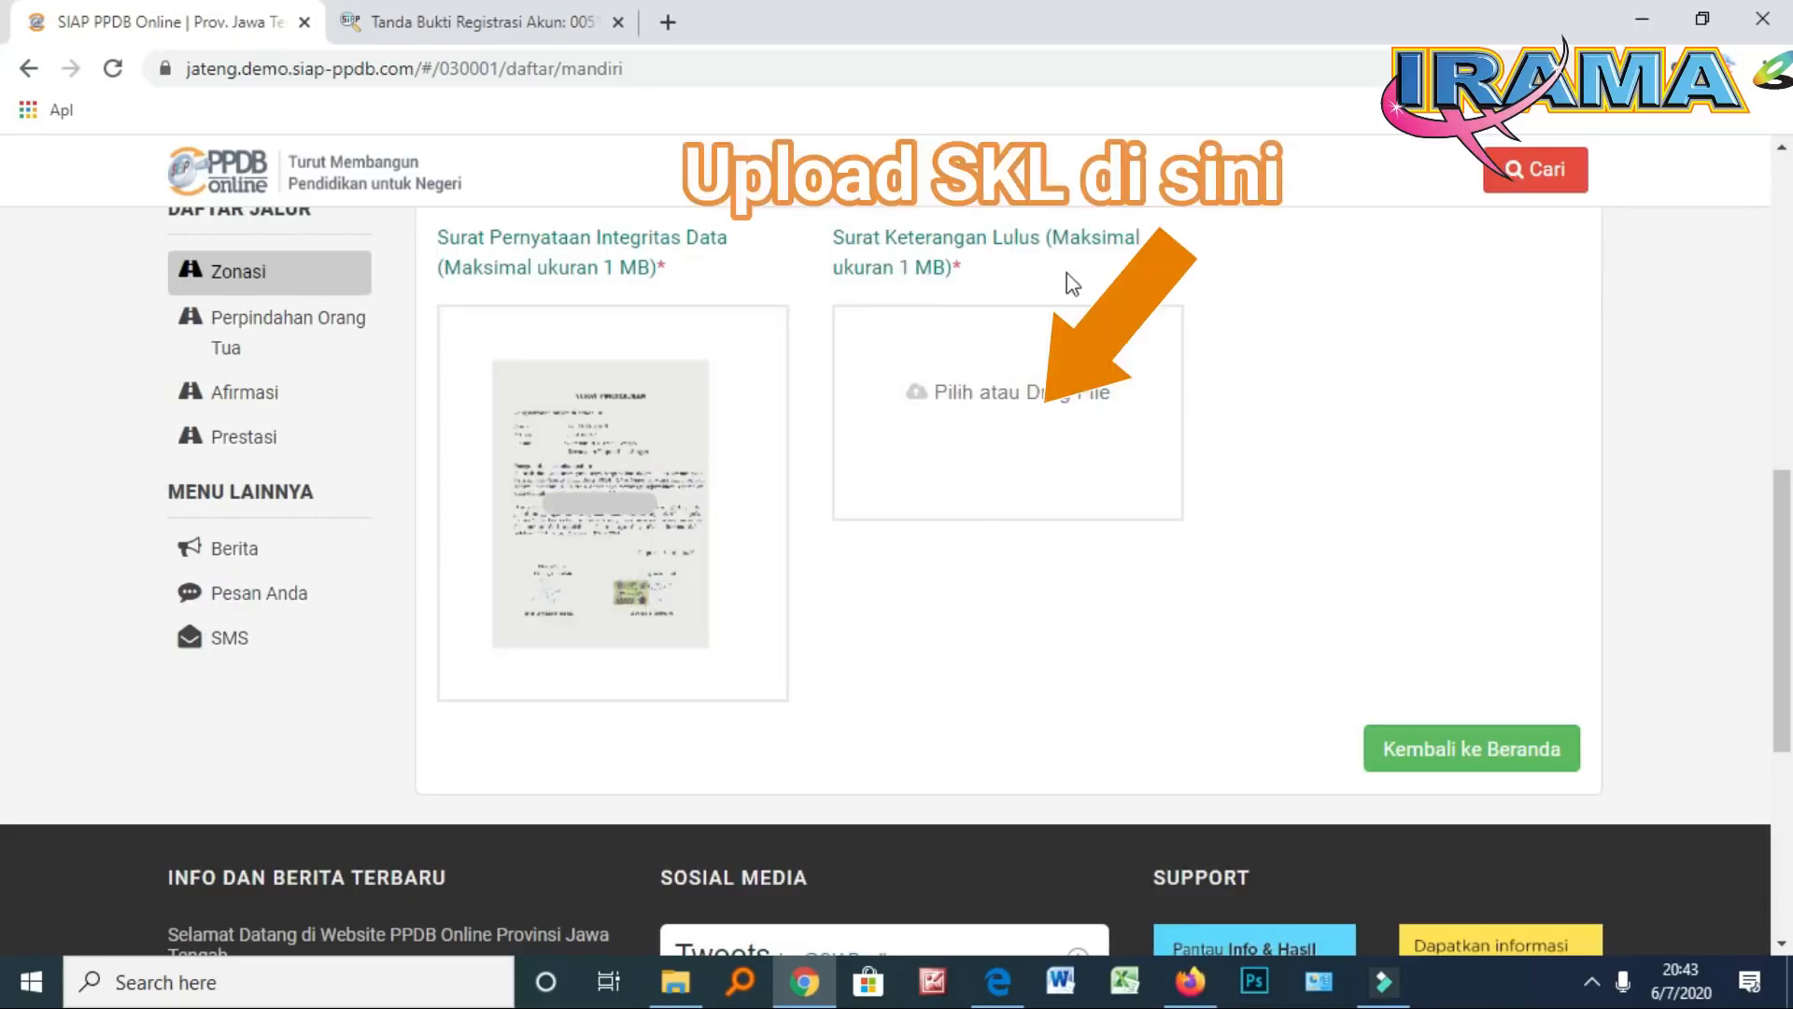
Upload skl.jpg as the Surat Keterangan Lulus
click(967, 392)
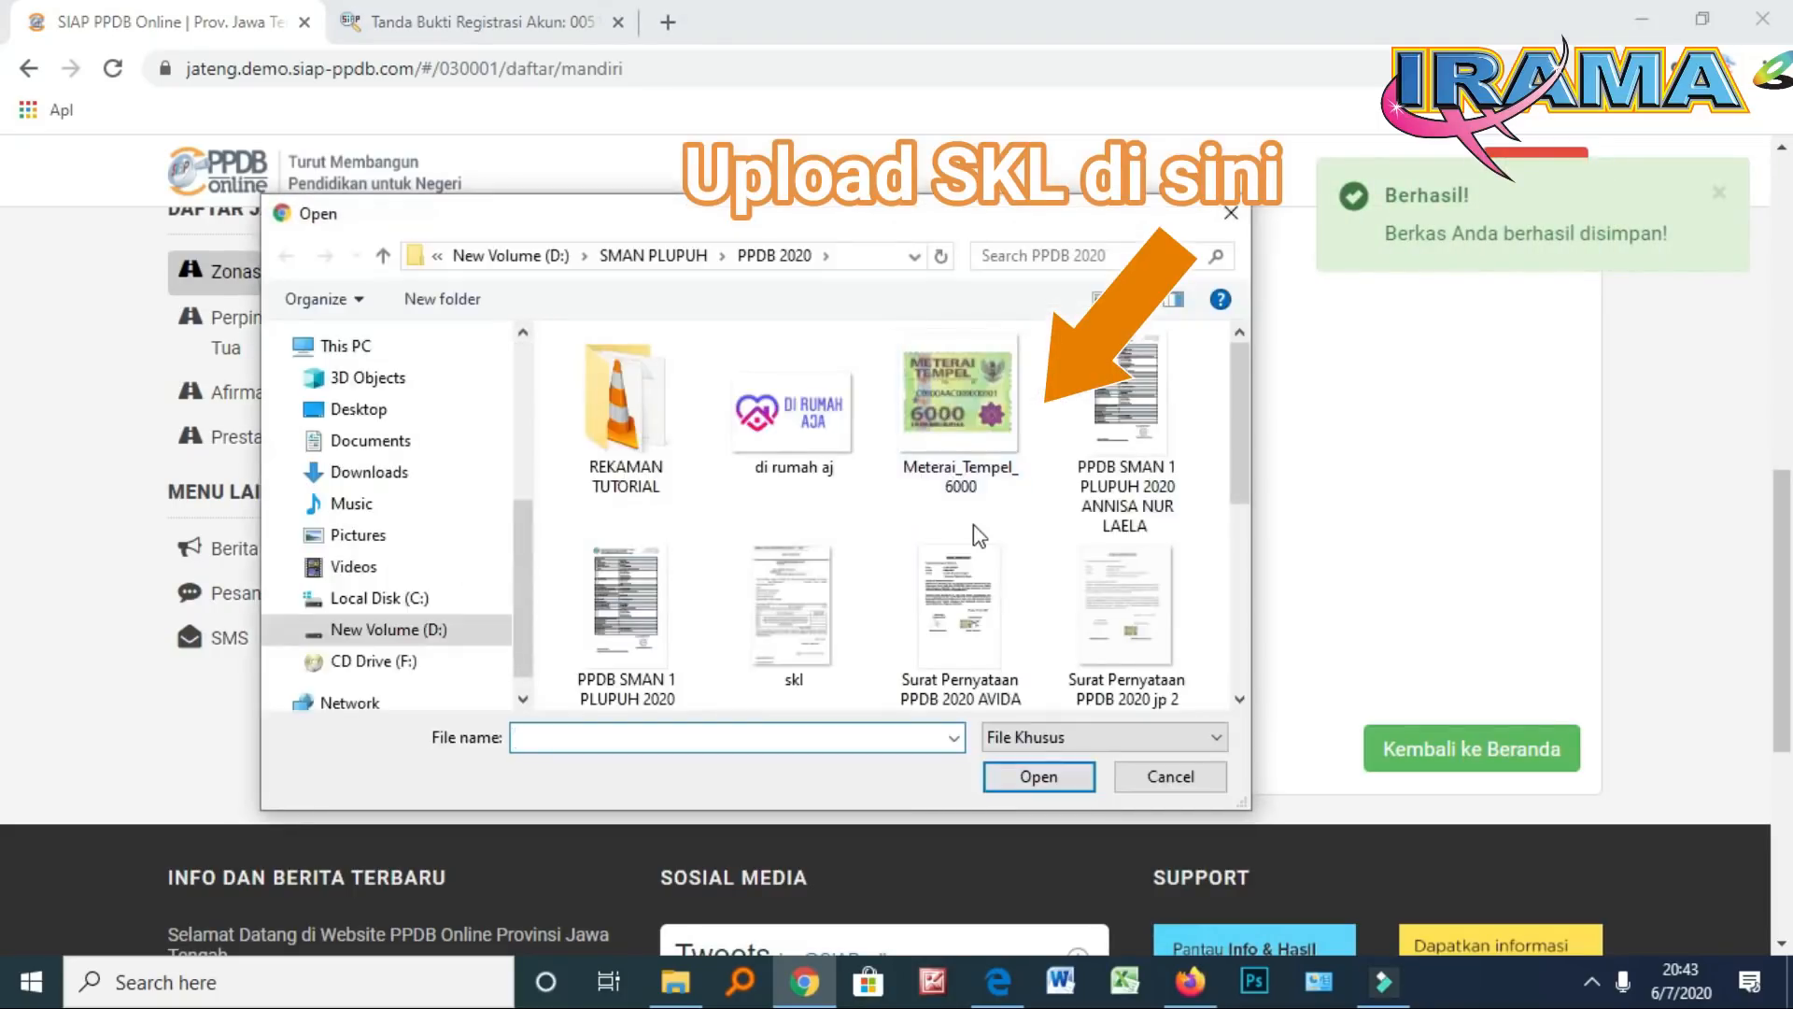
scroll(973, 524, down, 2)
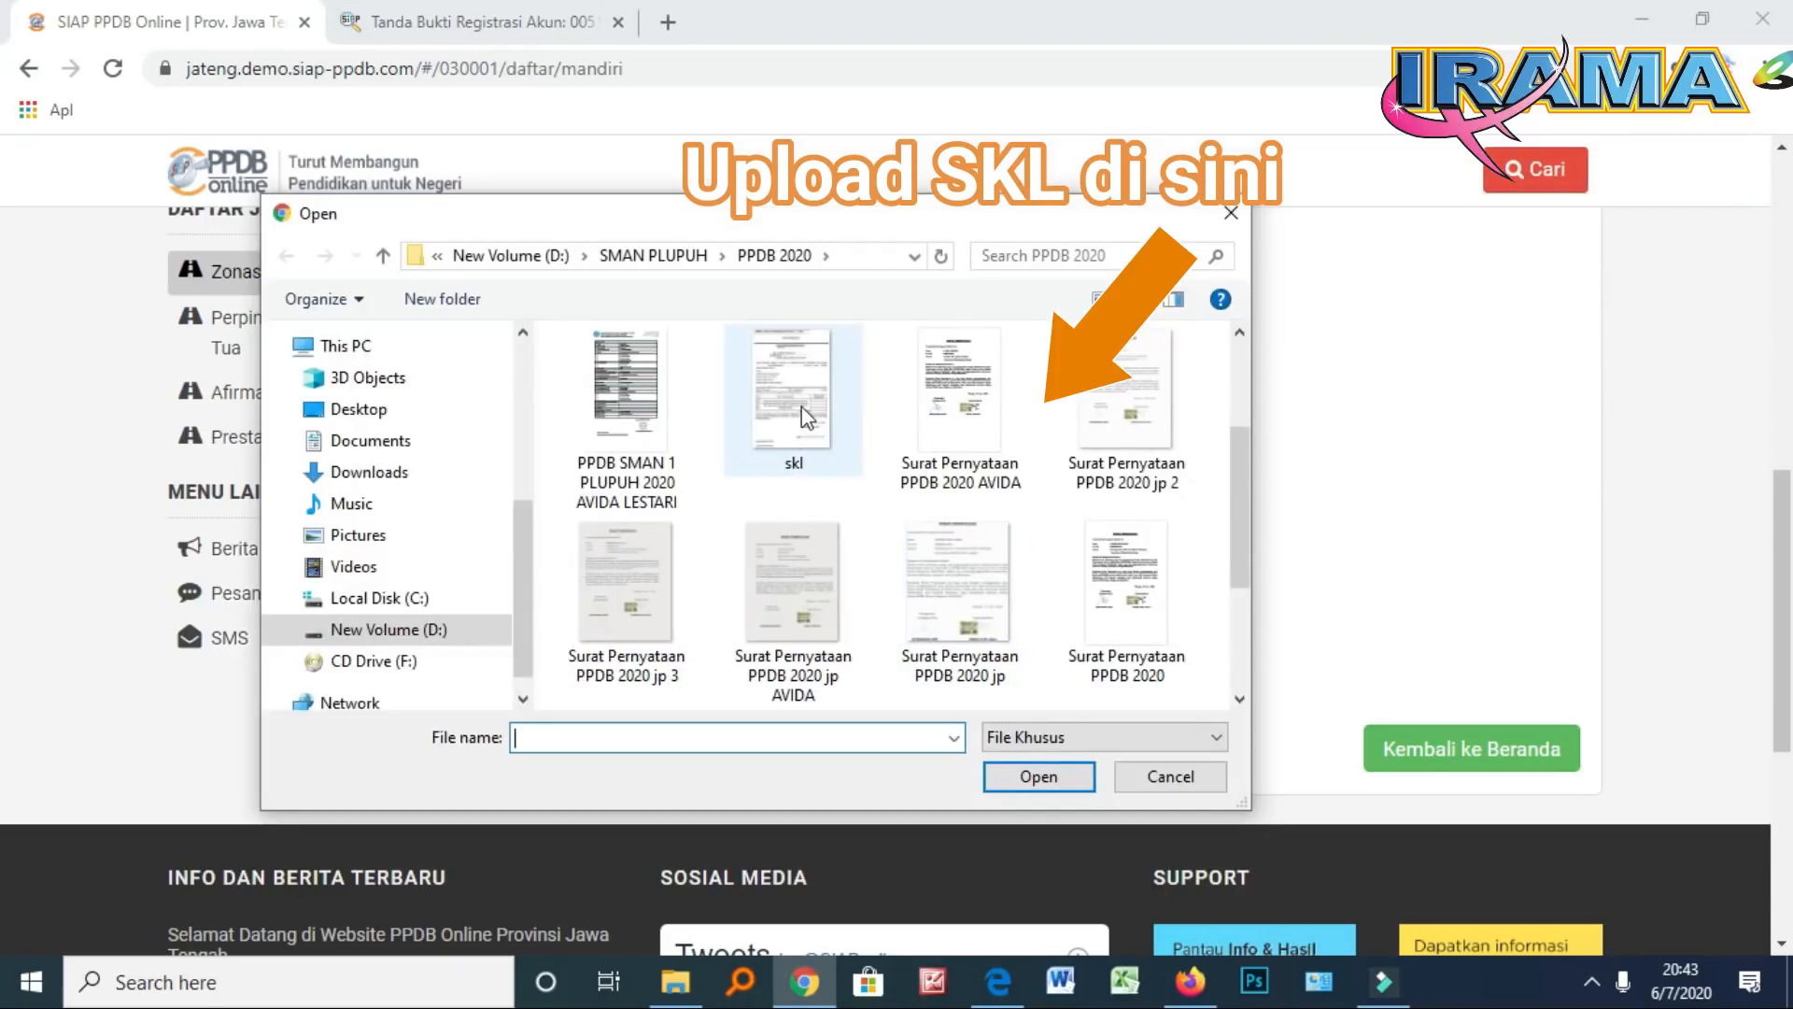
double_click(802, 407)
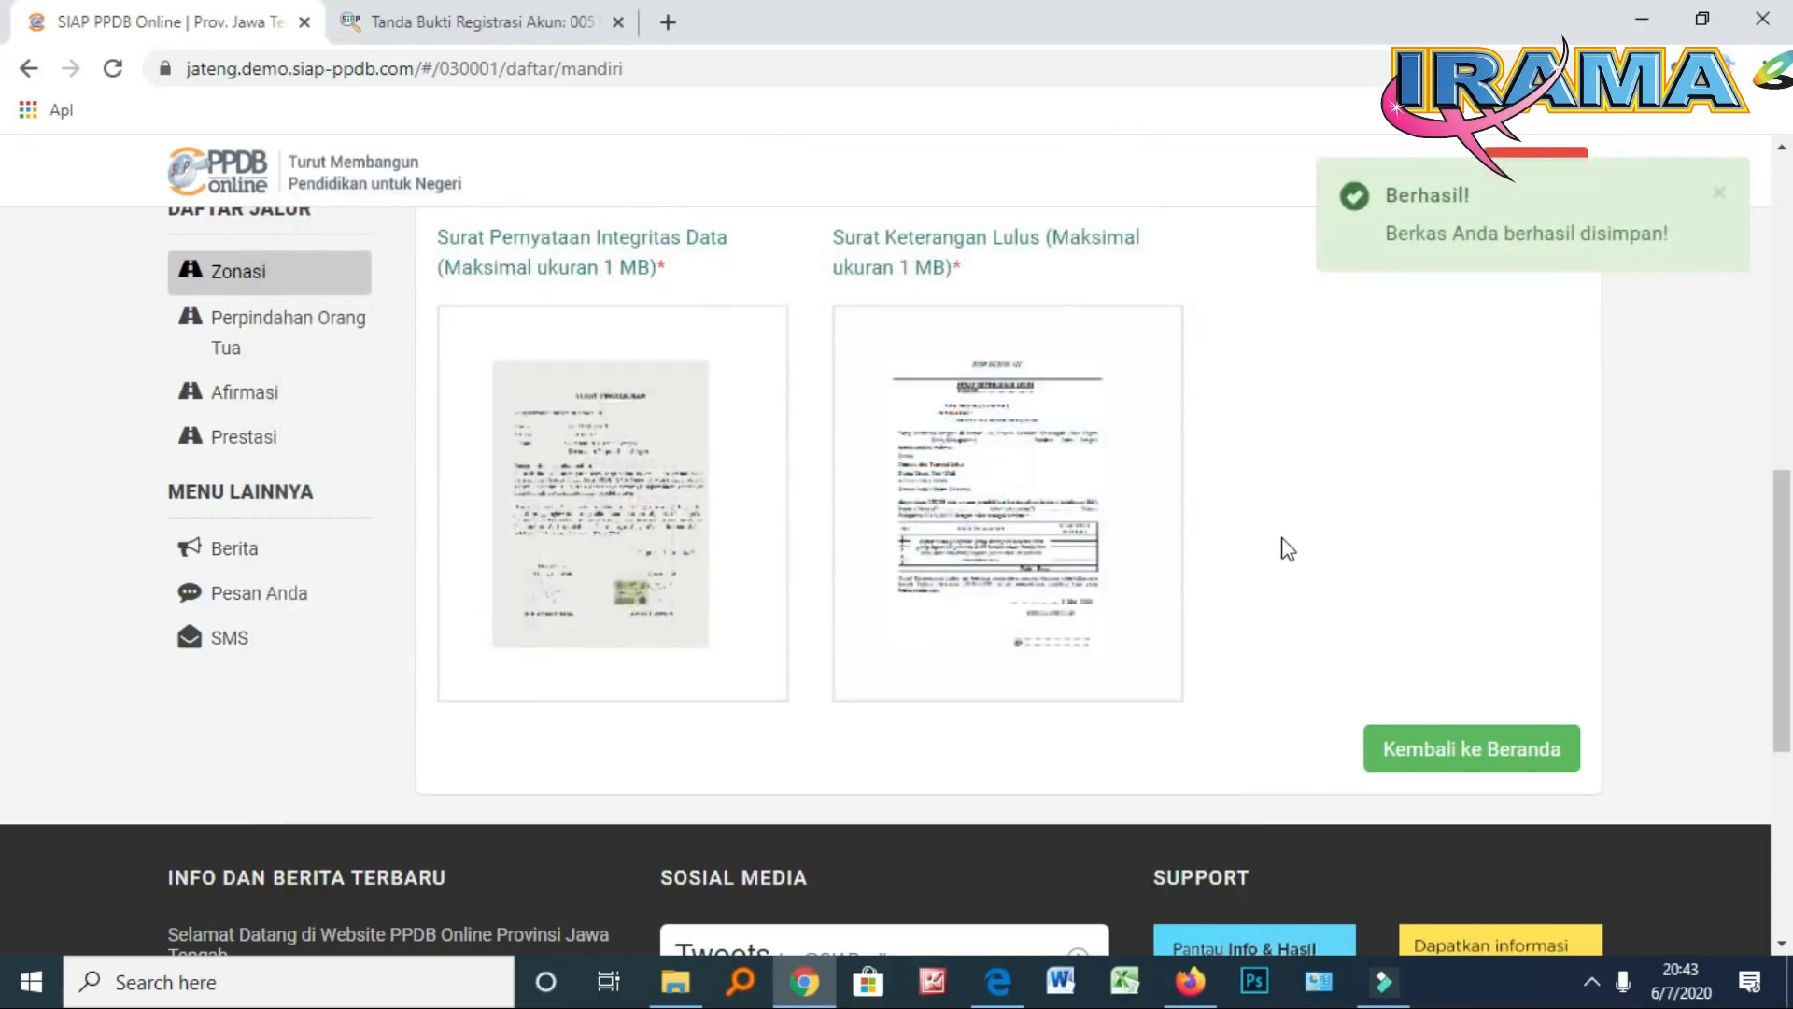
scroll(1288, 549, down, 1)
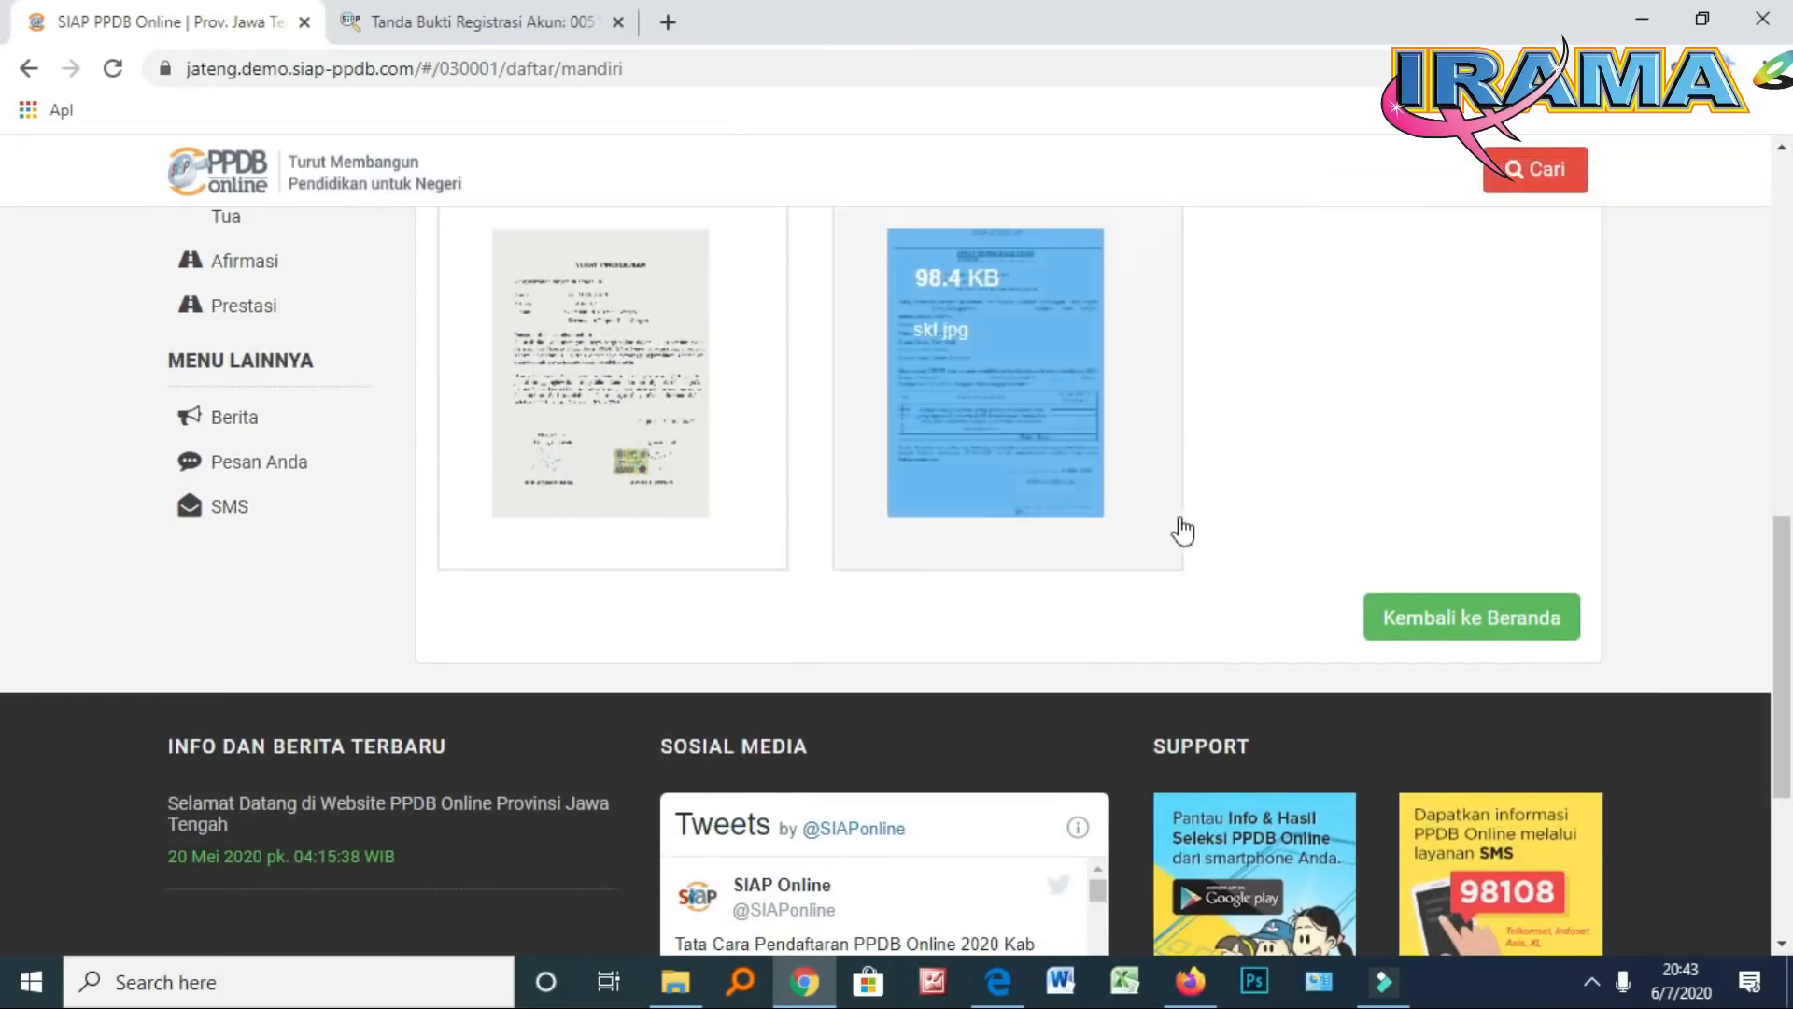
Return to the registrant home page and start the Pilih Sekolah step
click(1443, 621)
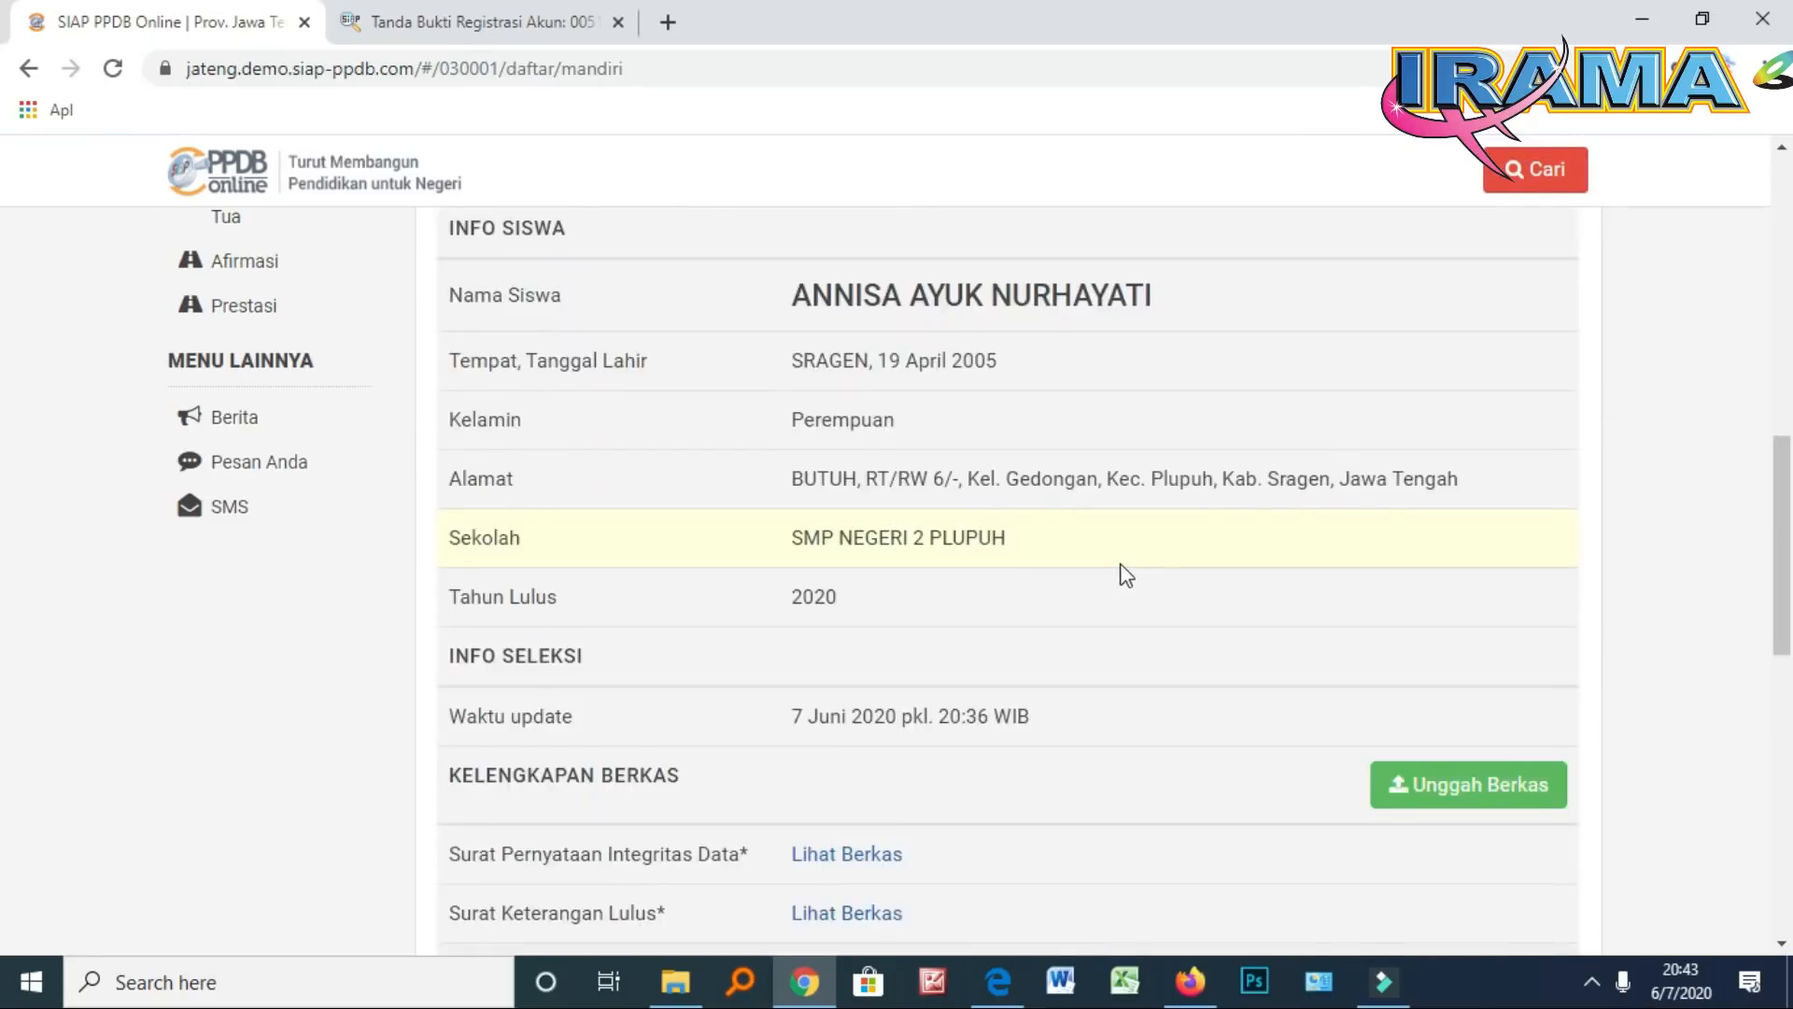
scroll(1125, 574, down, 4)
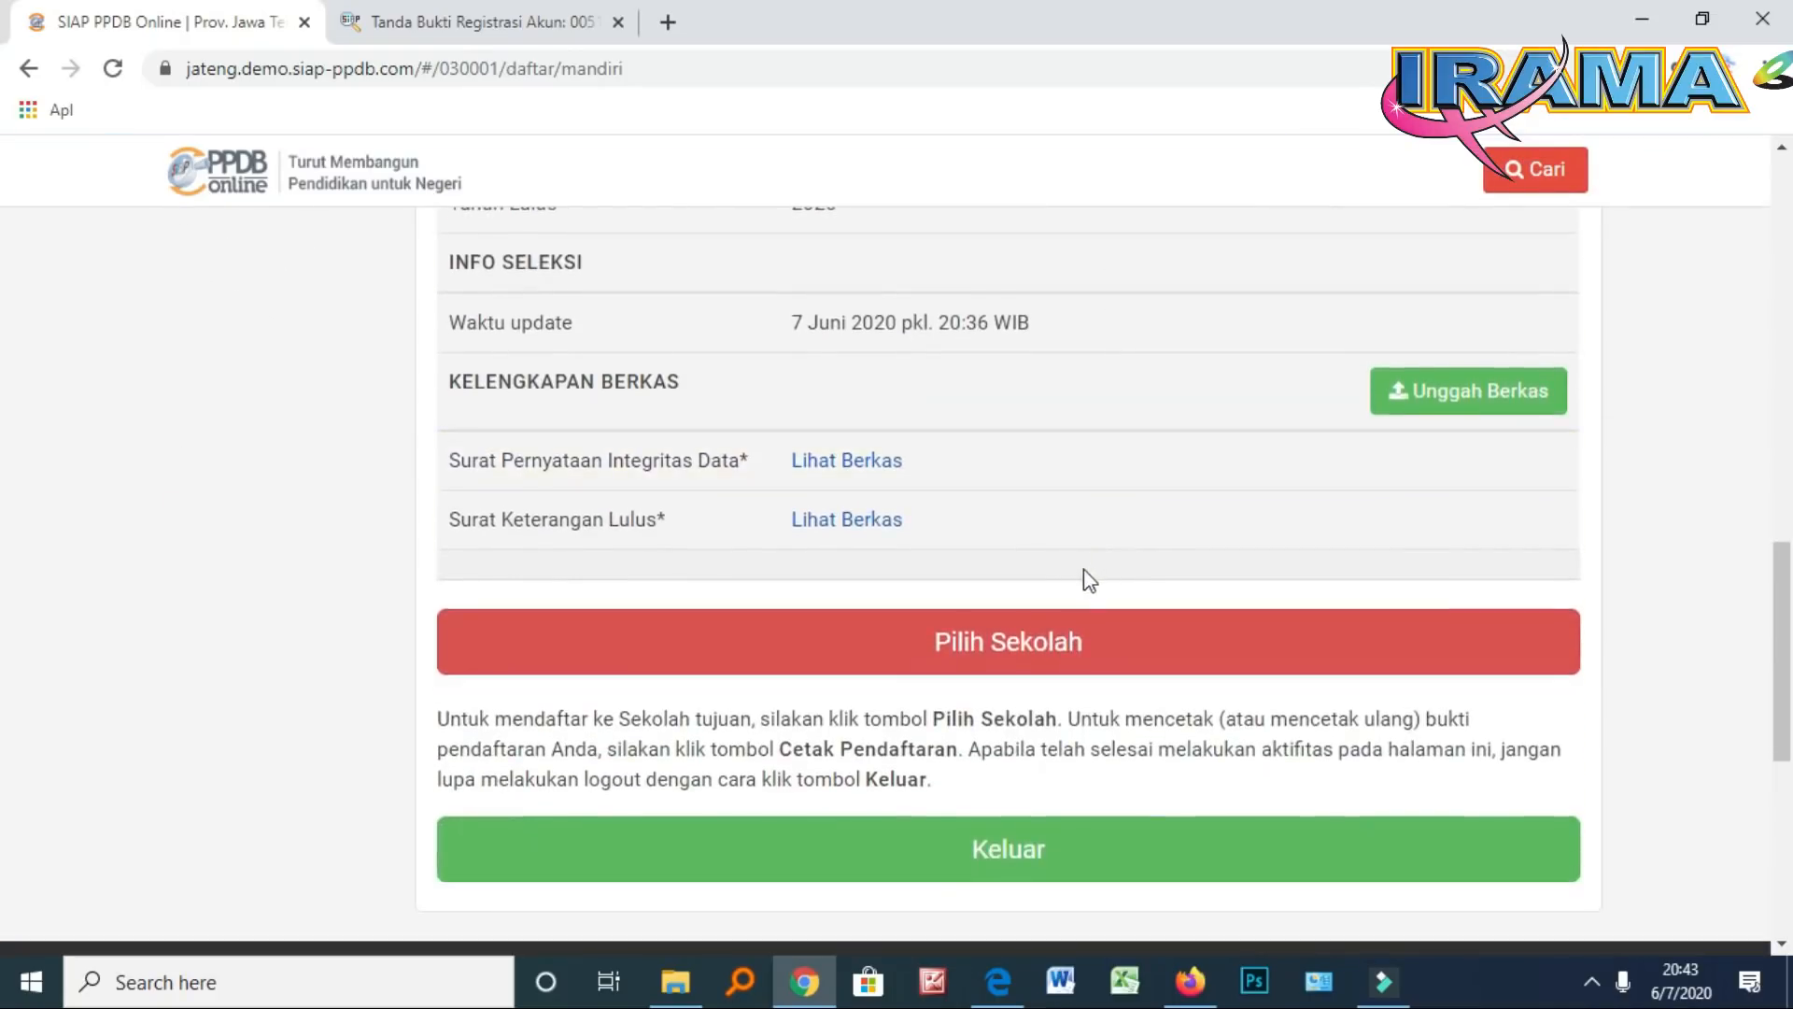
scroll(1084, 574, down, 2)
click(1030, 525)
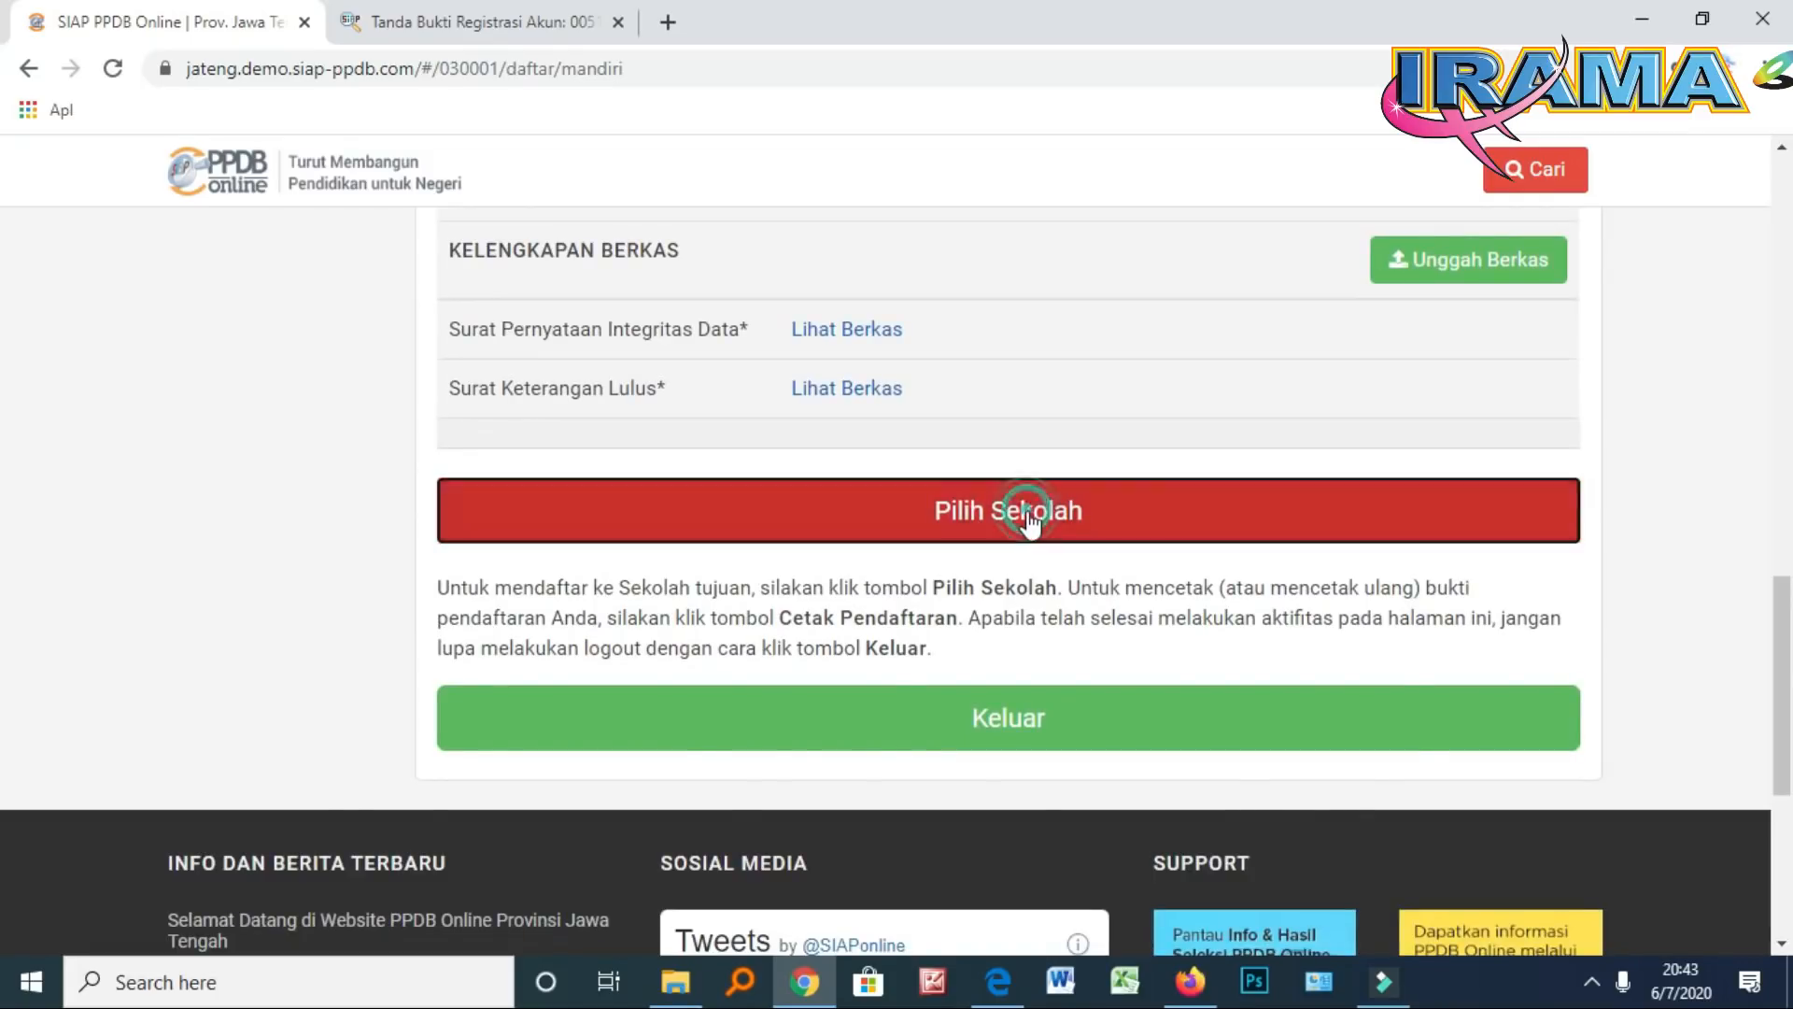
scroll(1006, 548, up, 4)
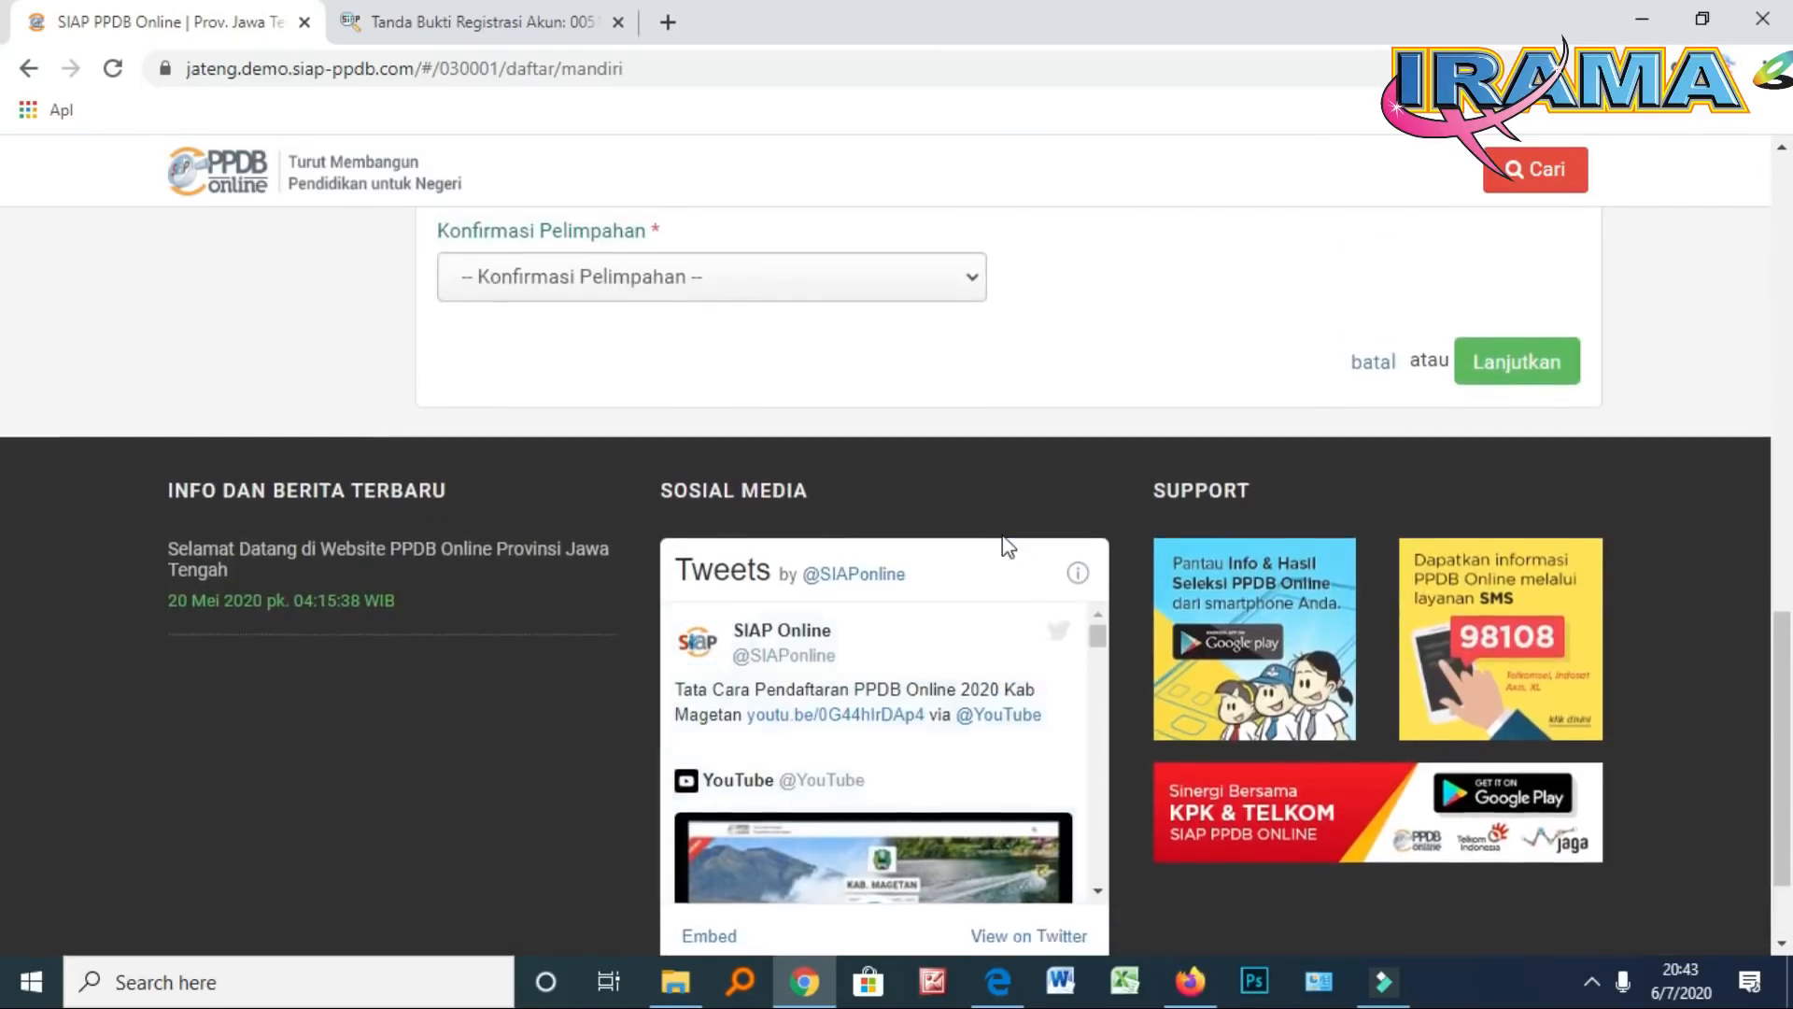
scroll(1007, 547, up, 1)
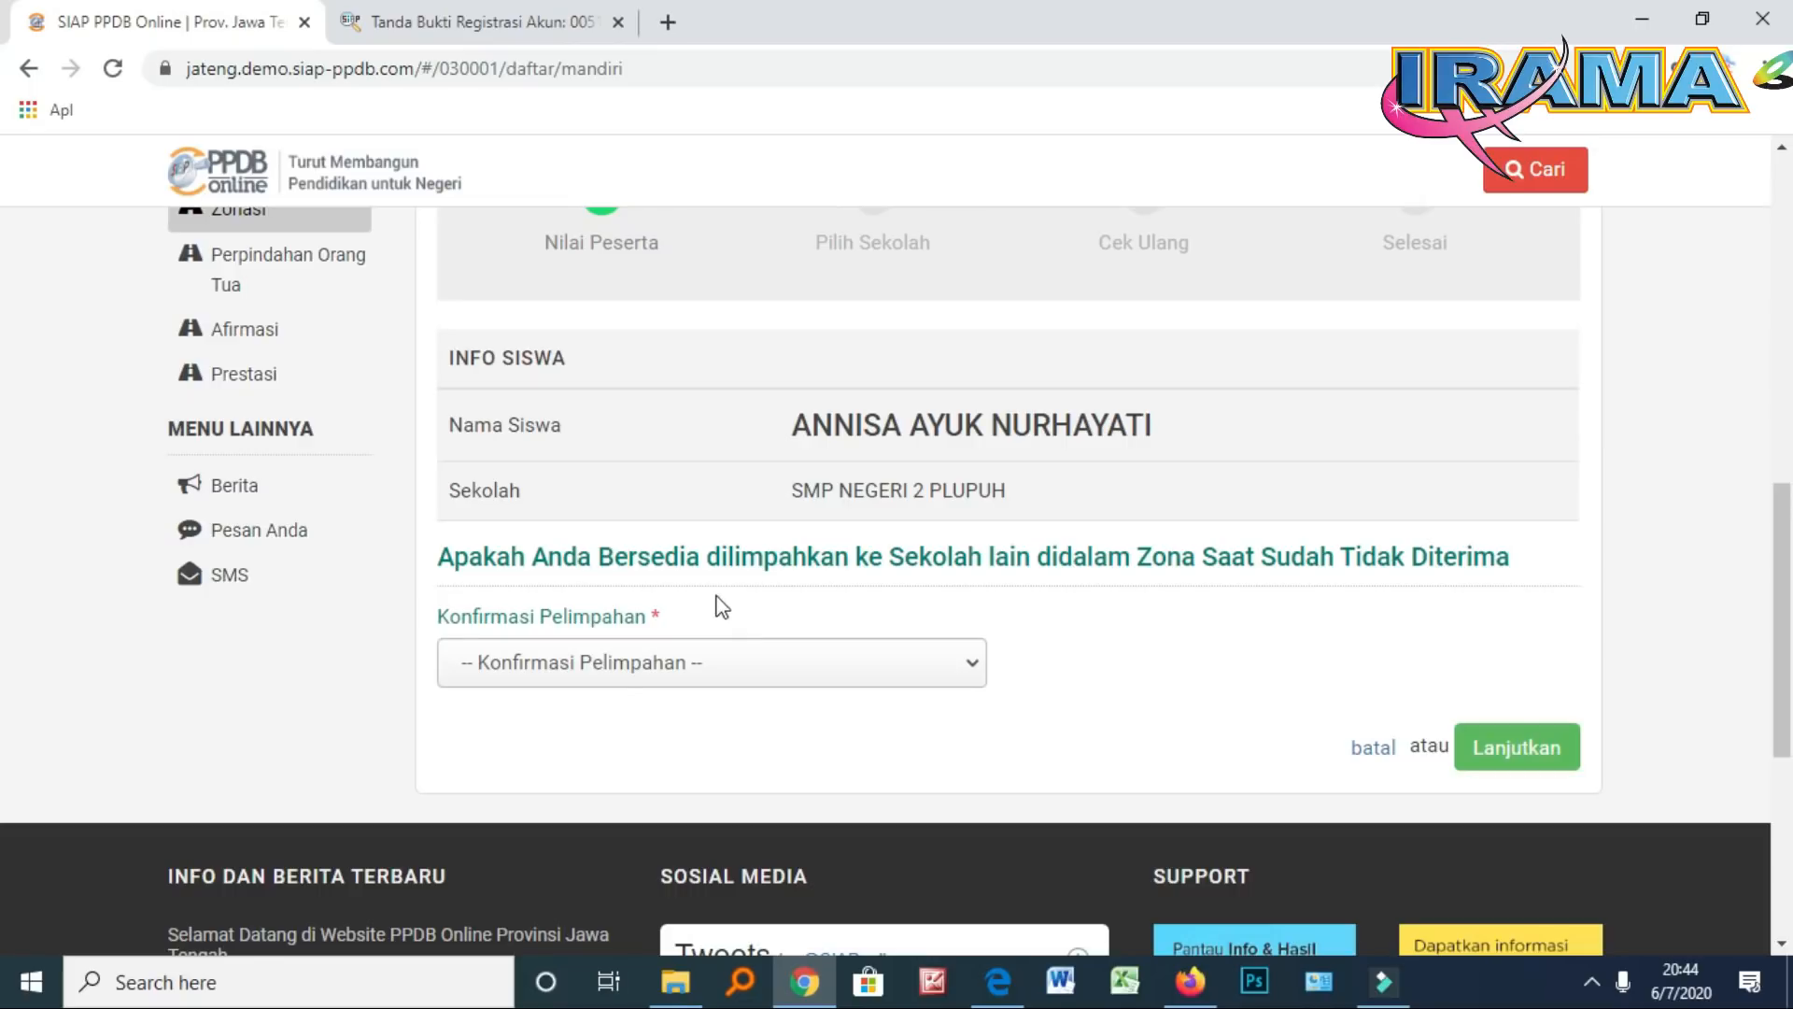
Set Konfirmasi Pelimpahan to 'Ya, Saya Bersedia' and continue
click(624, 667)
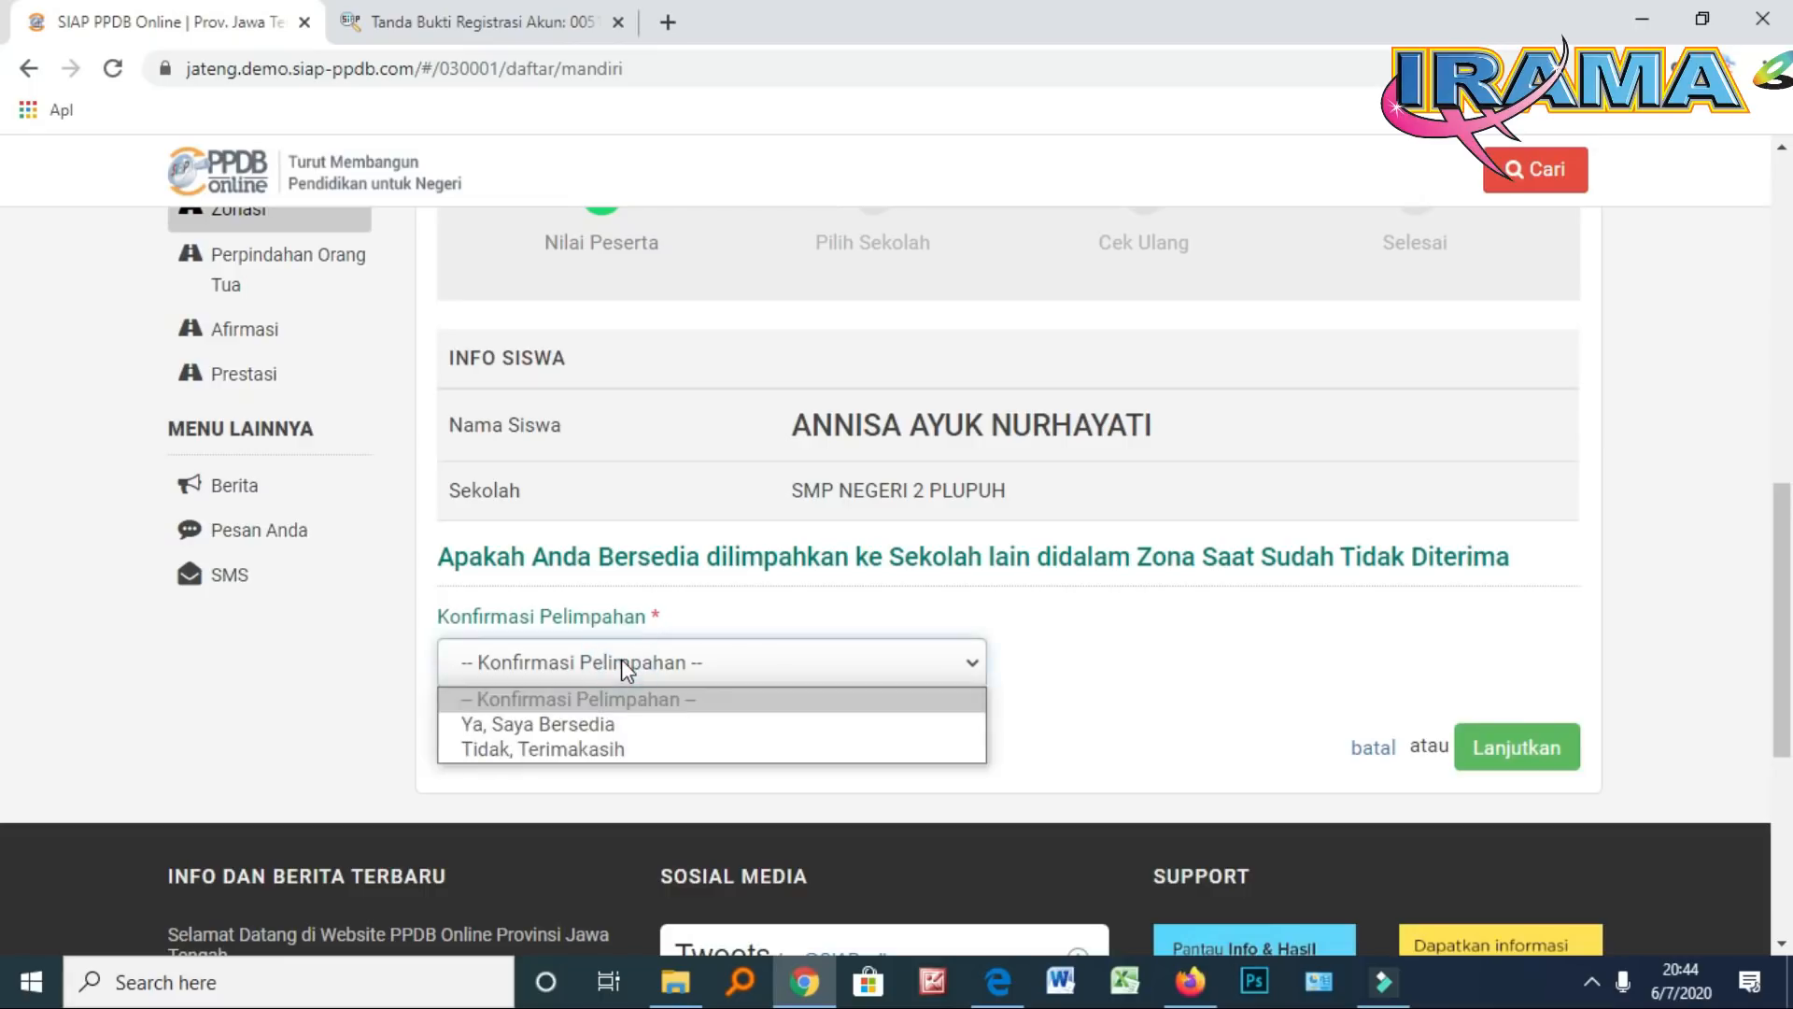
click(628, 725)
click(1520, 747)
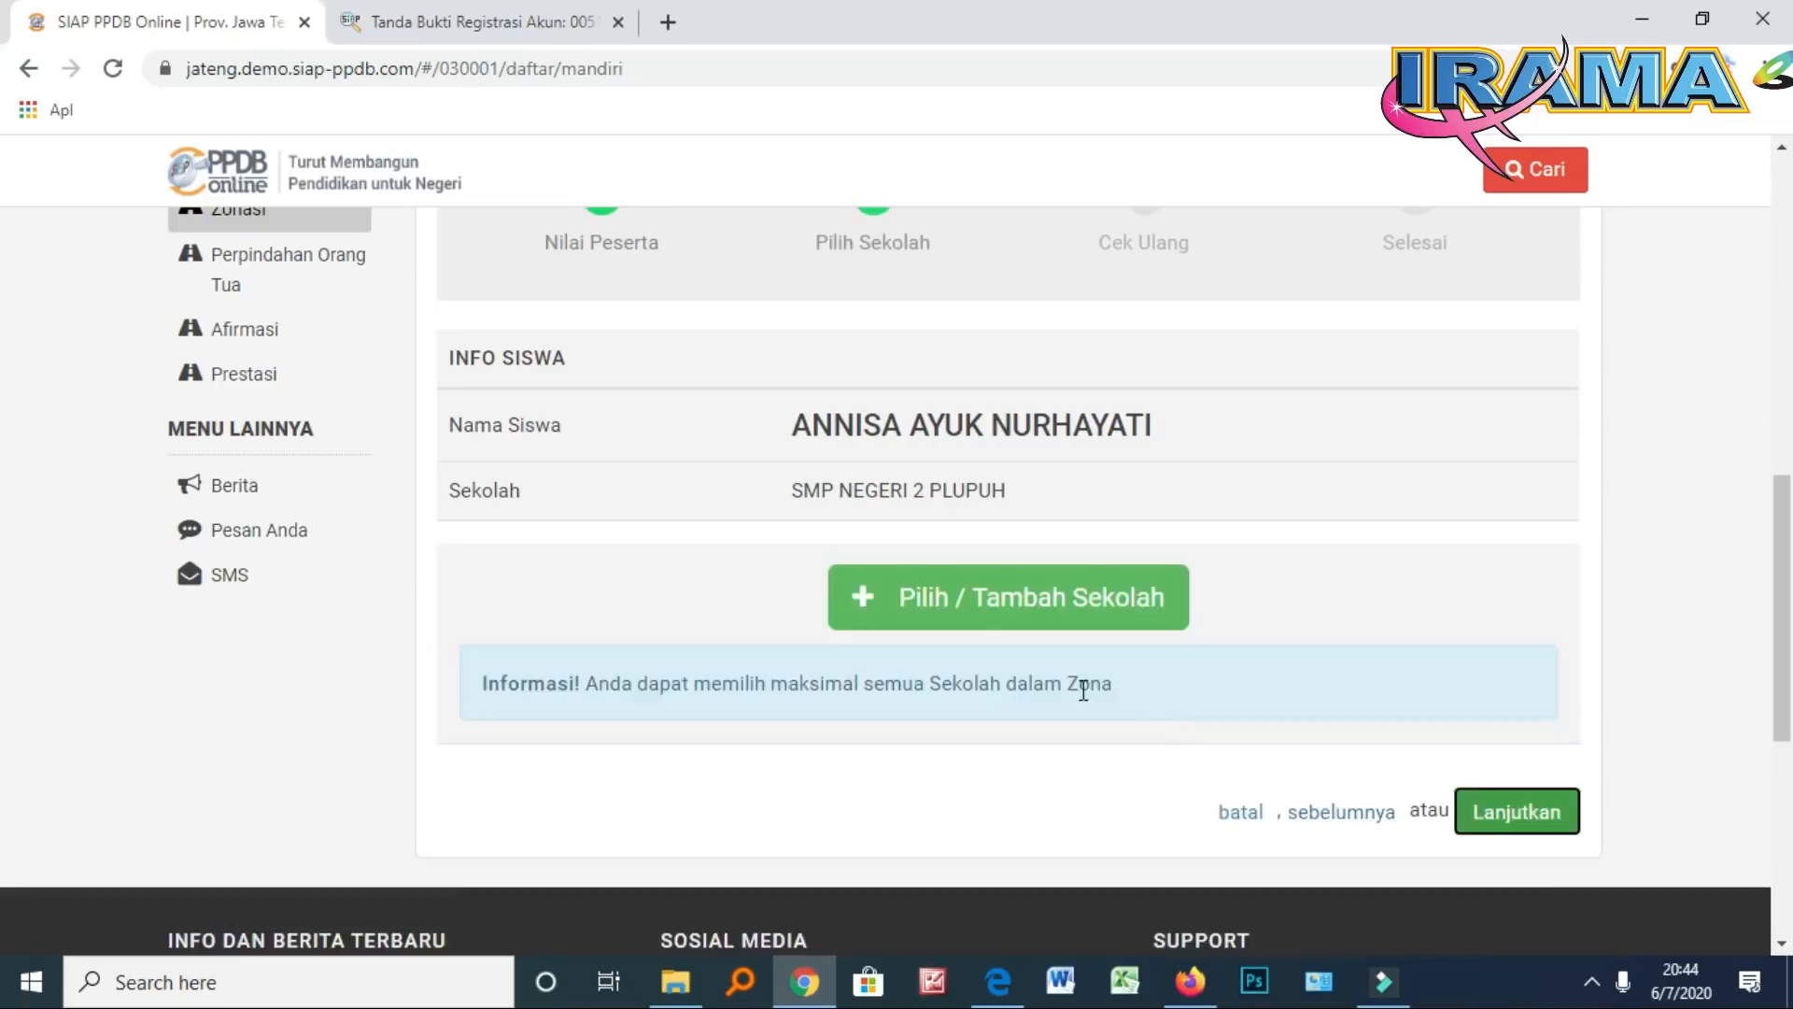
Search the zone's school list for 'SMAN 1 PLUPUH'
scroll(1027, 616, down, 1)
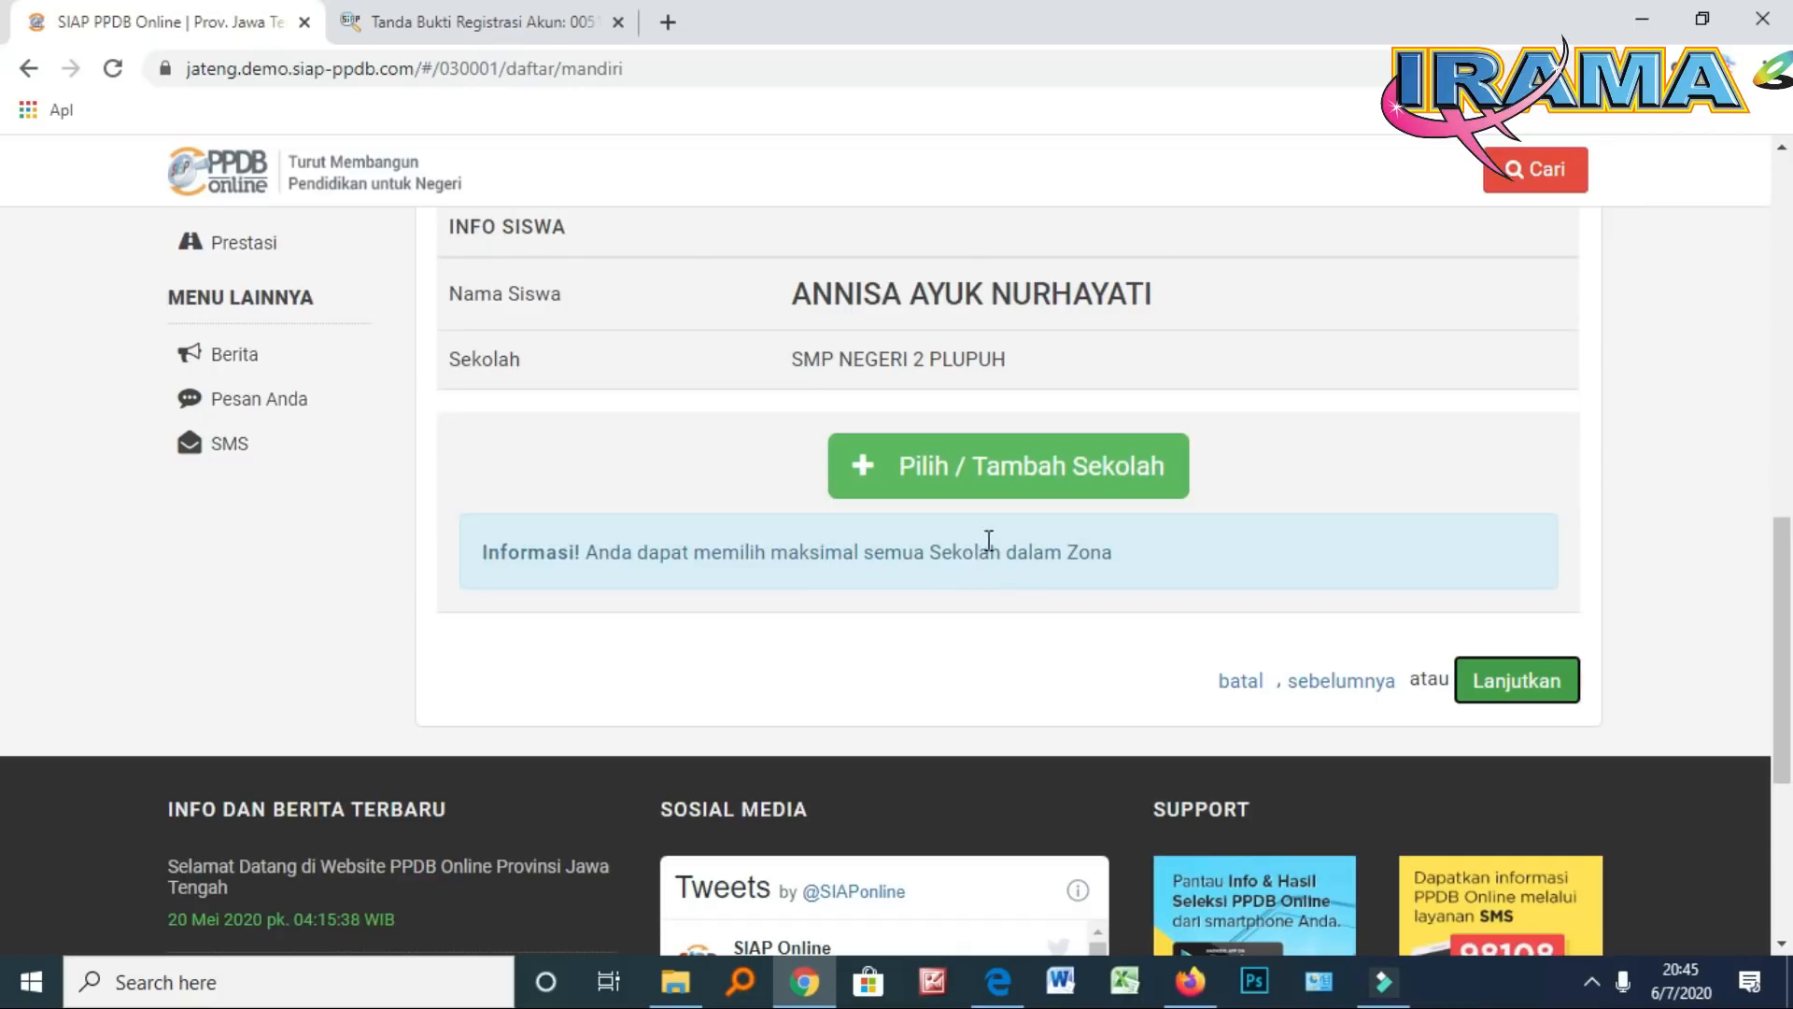
click(997, 481)
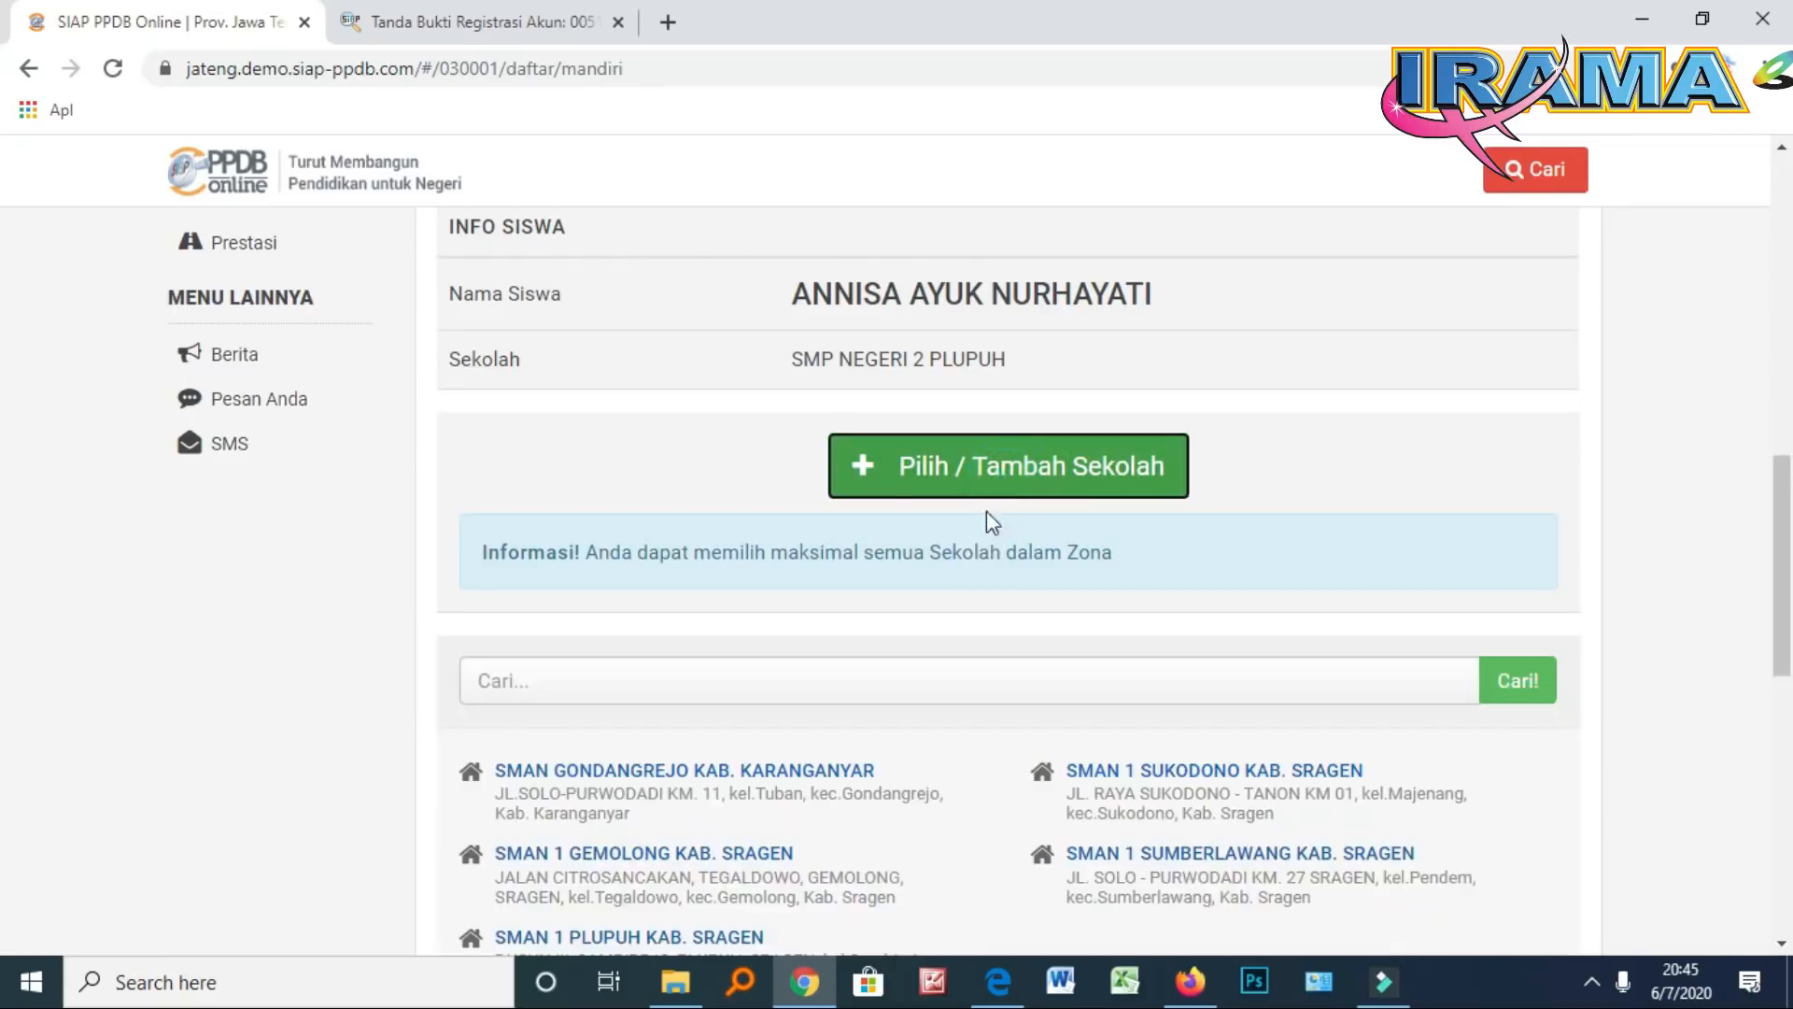
scroll(760, 663, down, 1)
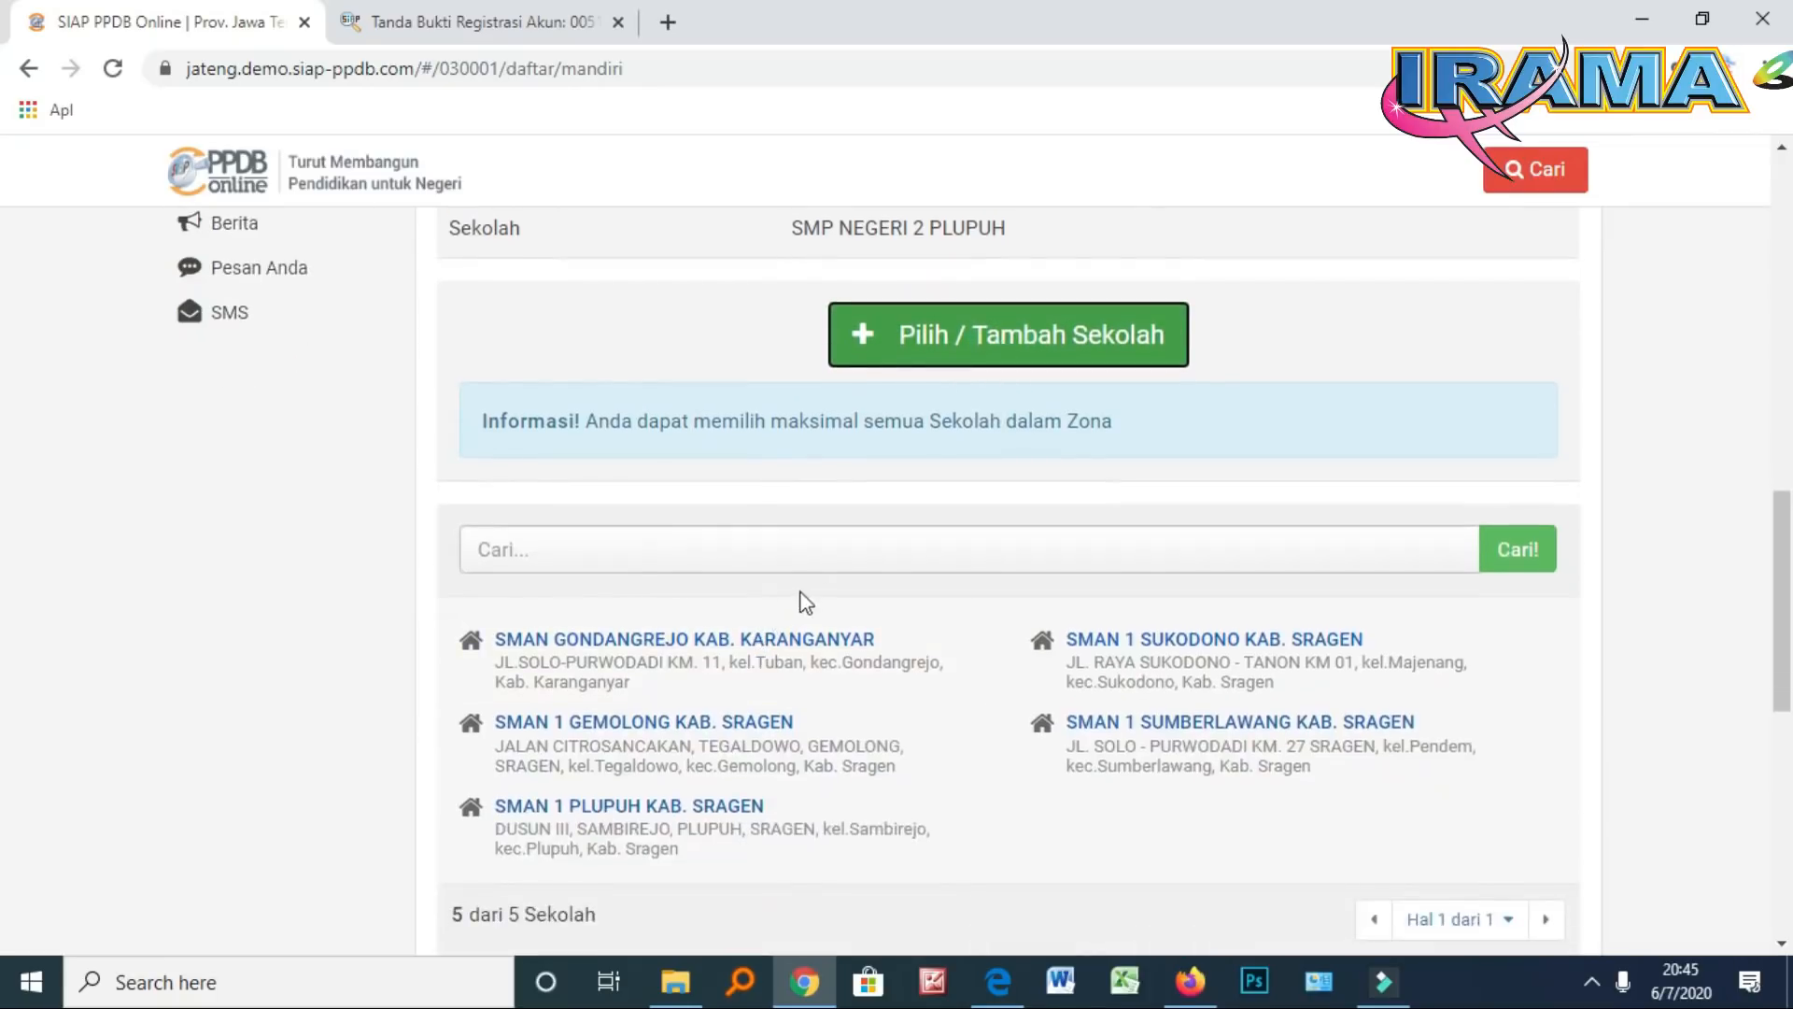
click(743, 554)
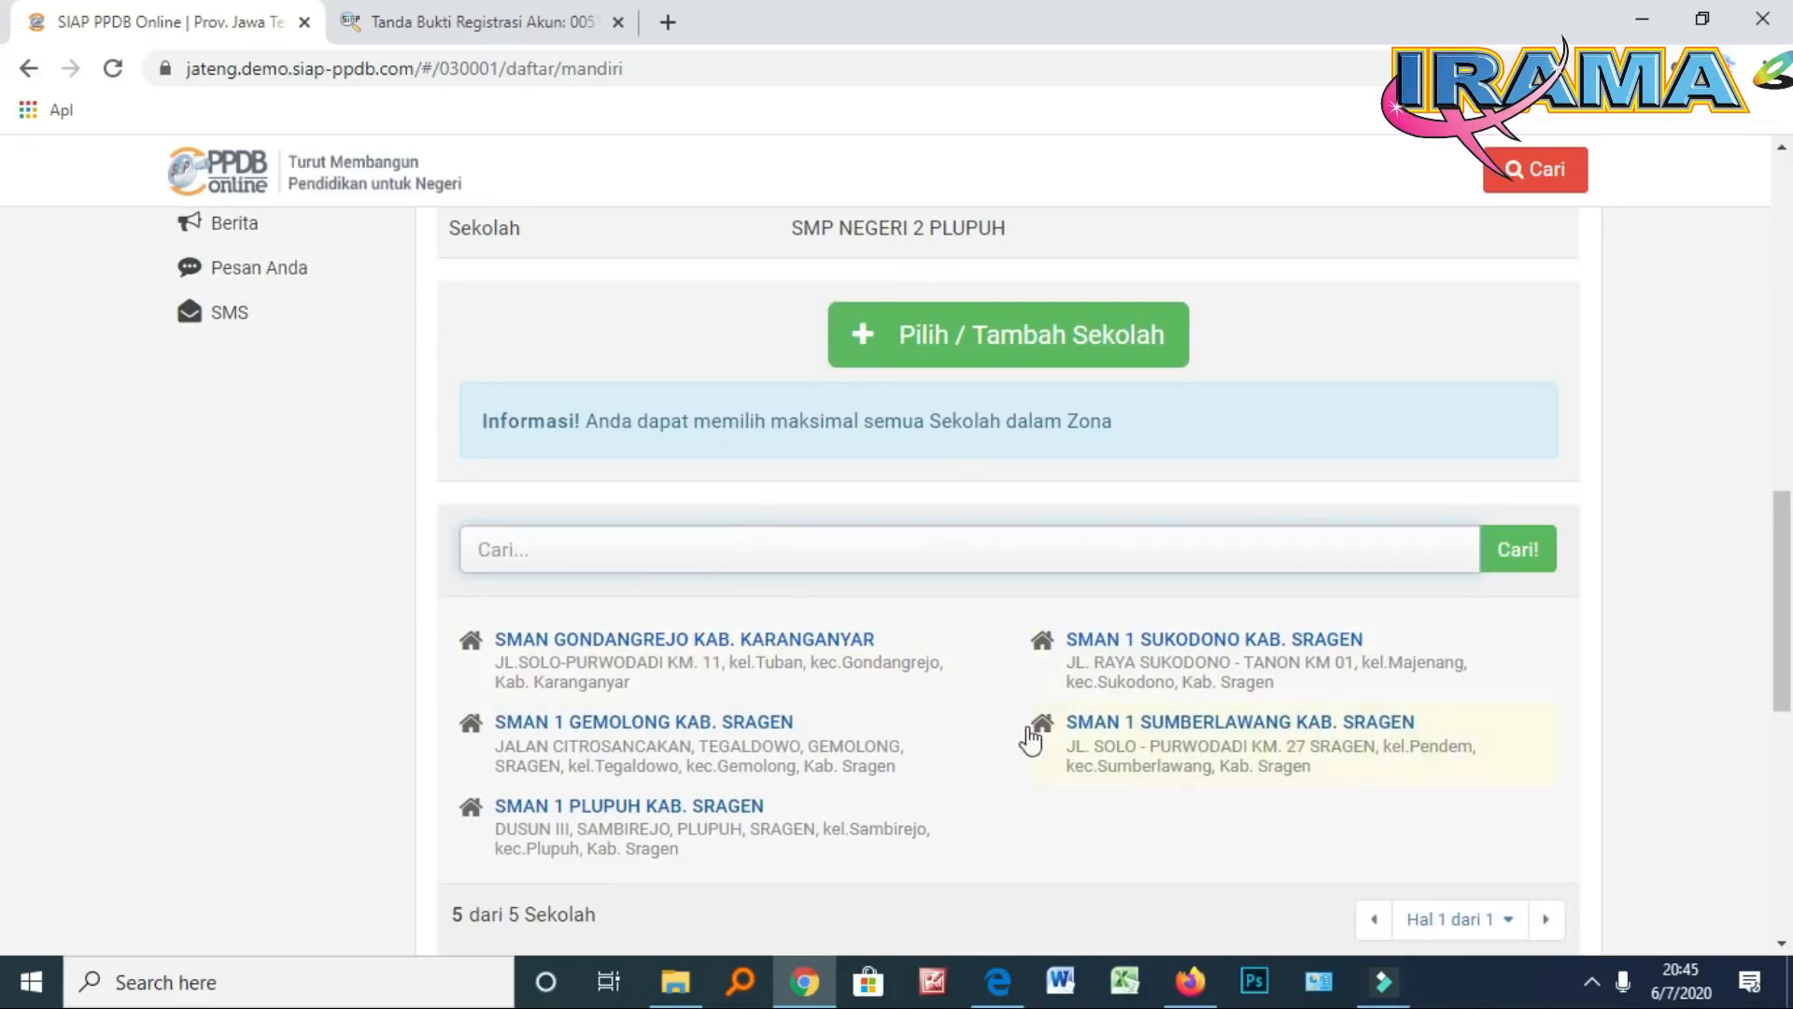
click(598, 547)
text(SMAN 1 PLU)
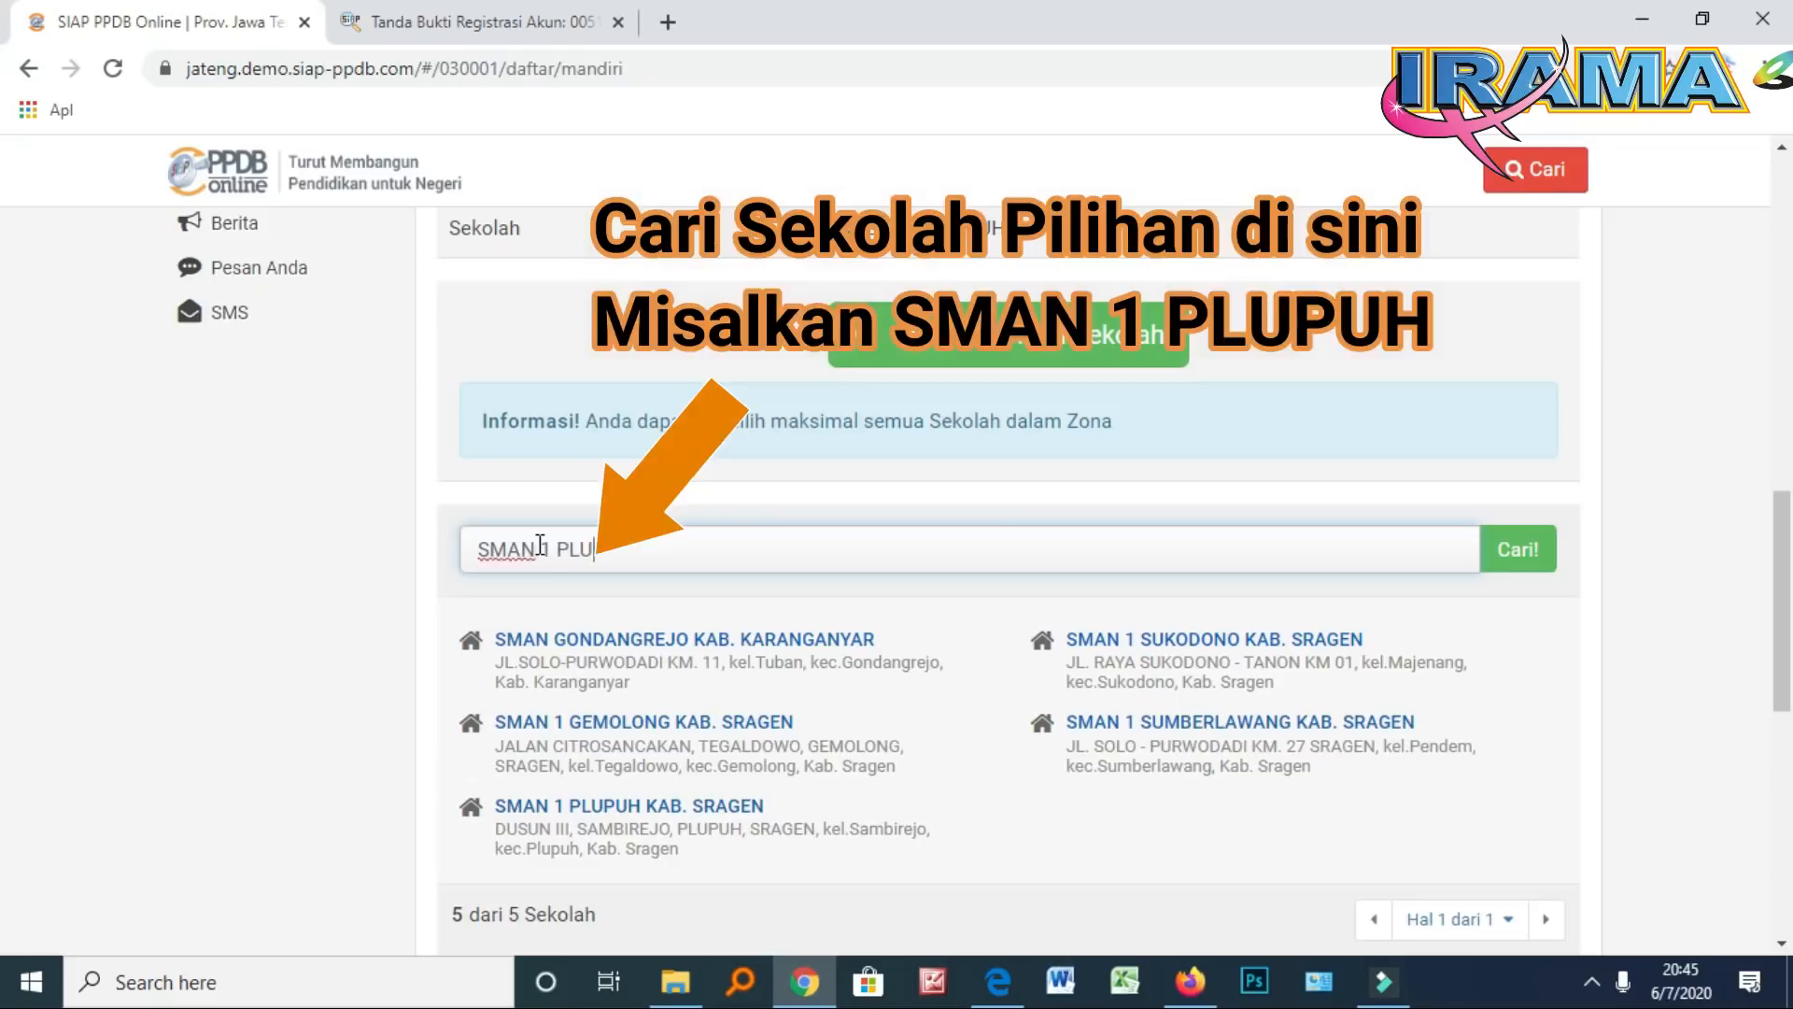
text(PUH)
click(1515, 550)
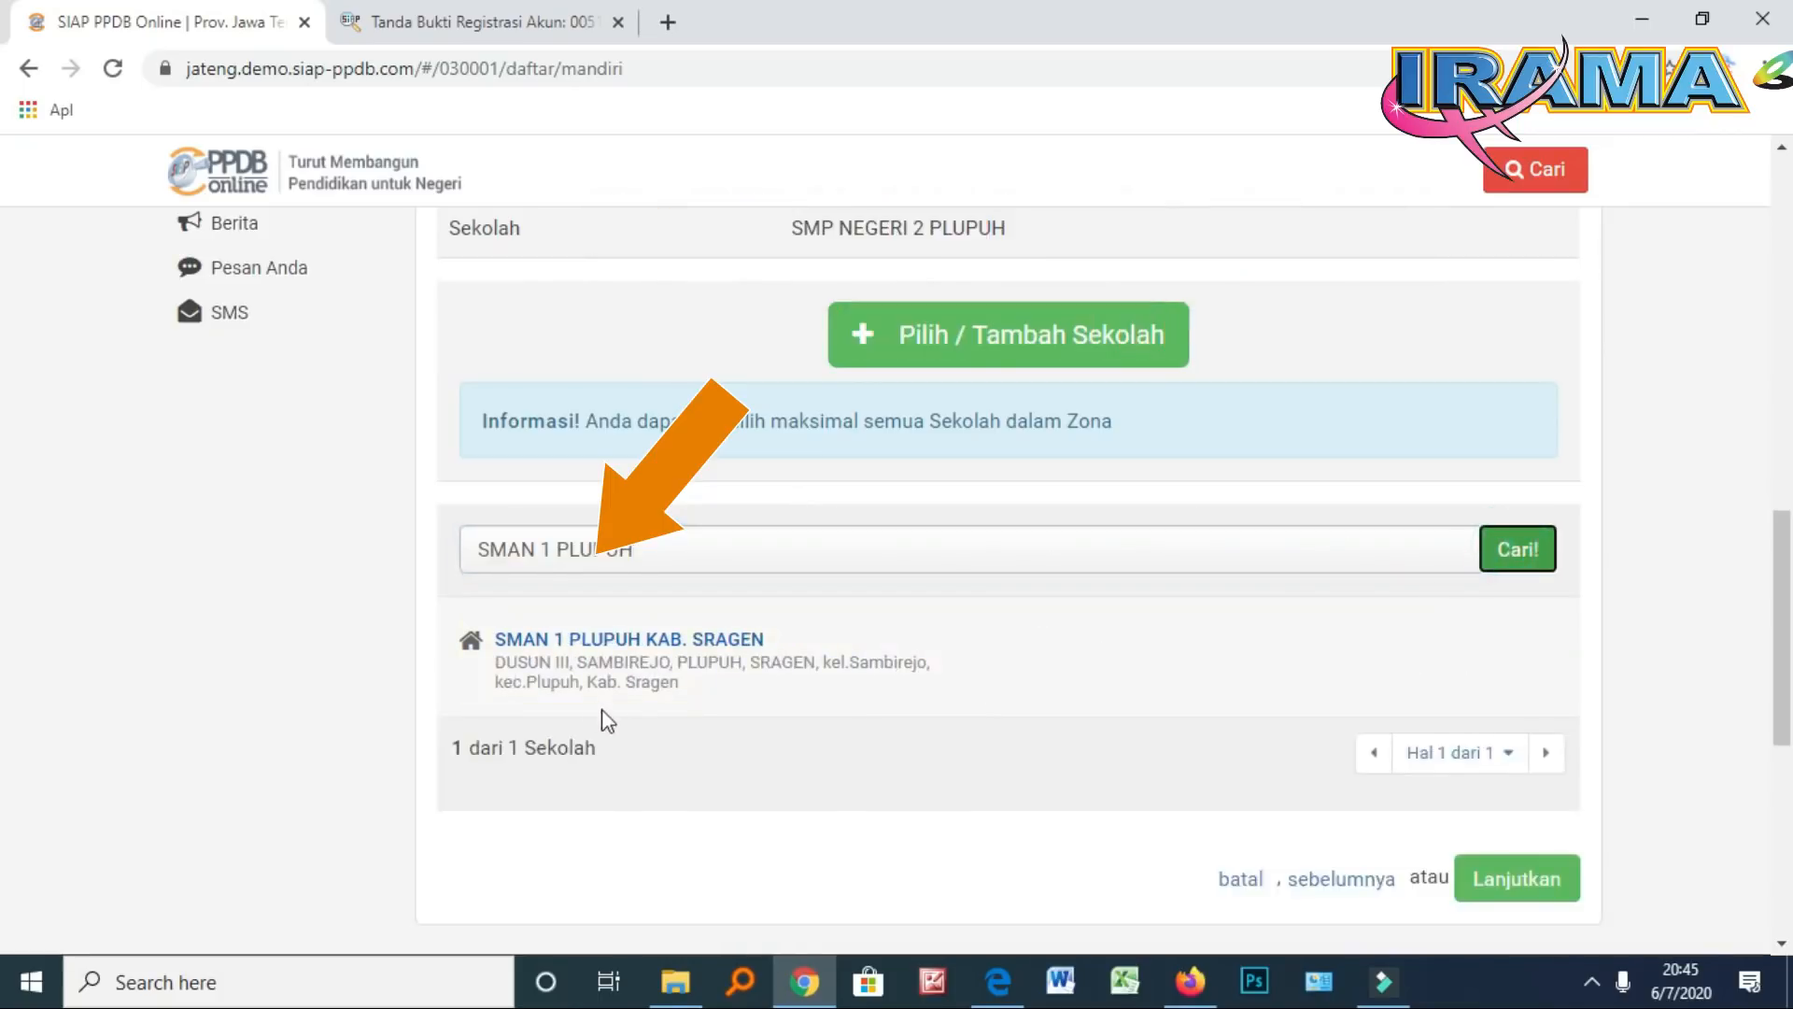
scroll(604, 673, down, 1)
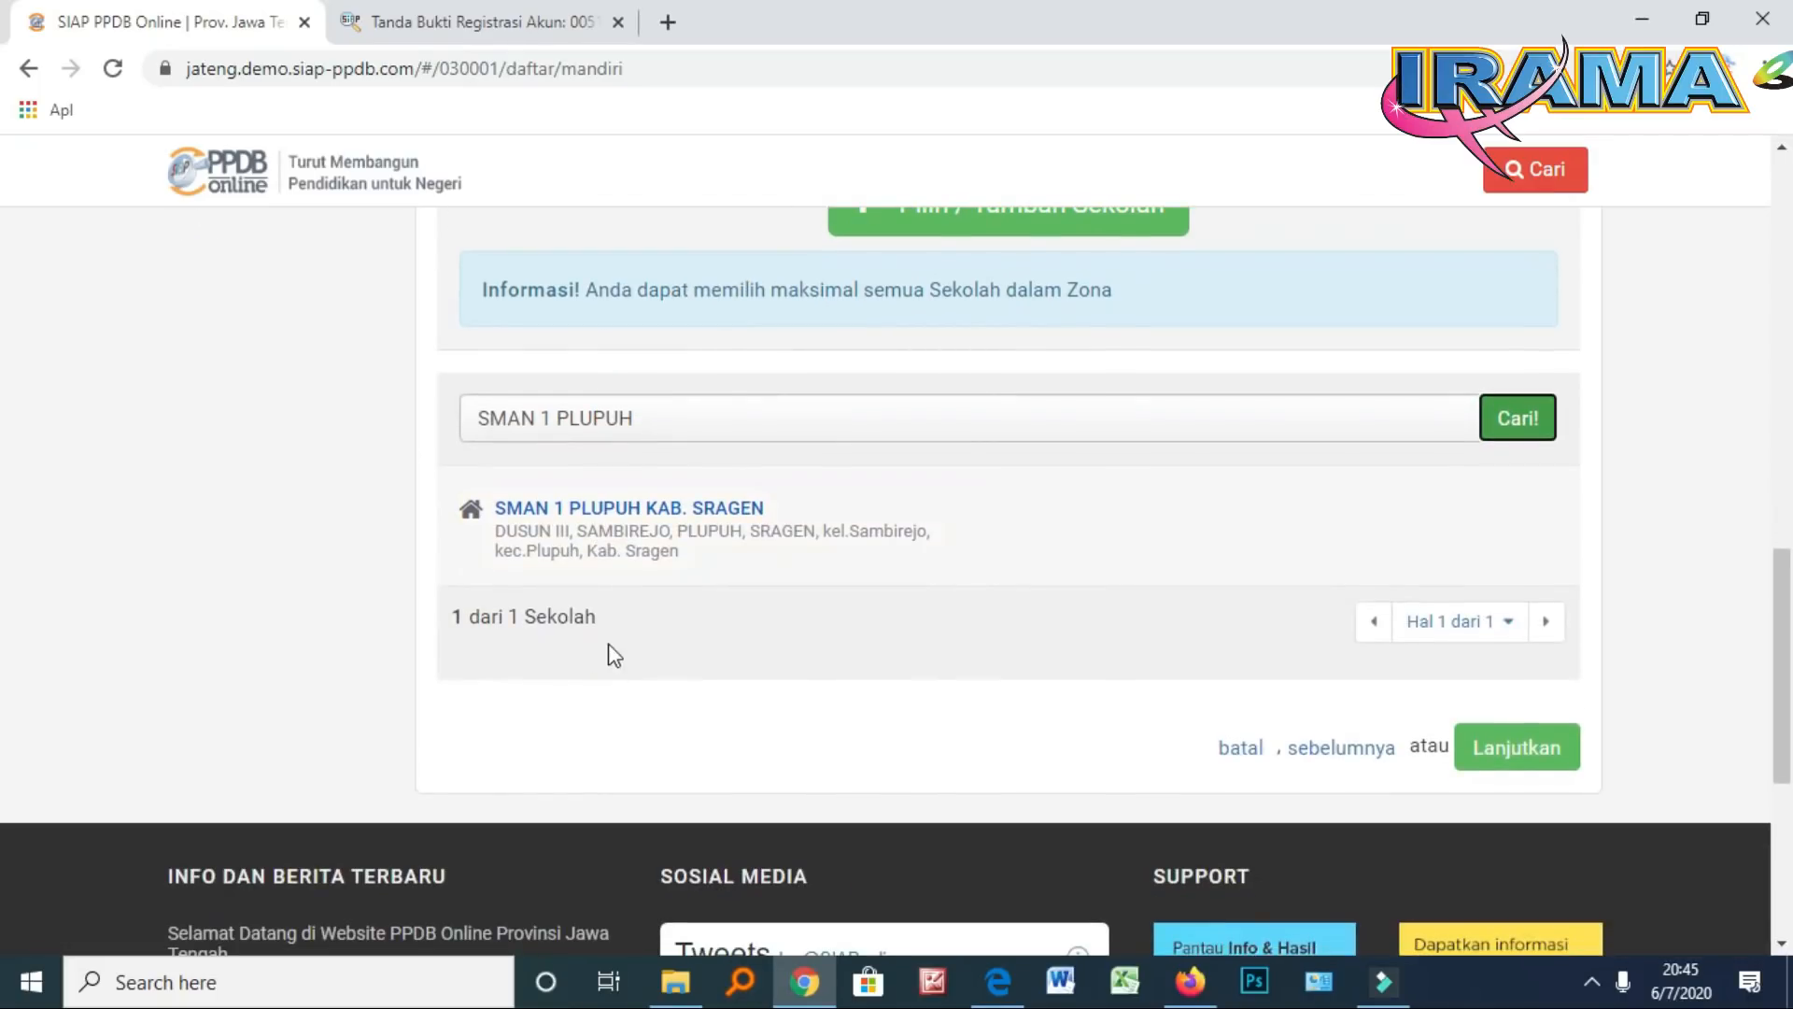
Add SMAN 1 PLUPUH KAB. SRAGEN as choice 1 with Pilihan Peminatan IPA
click(622, 521)
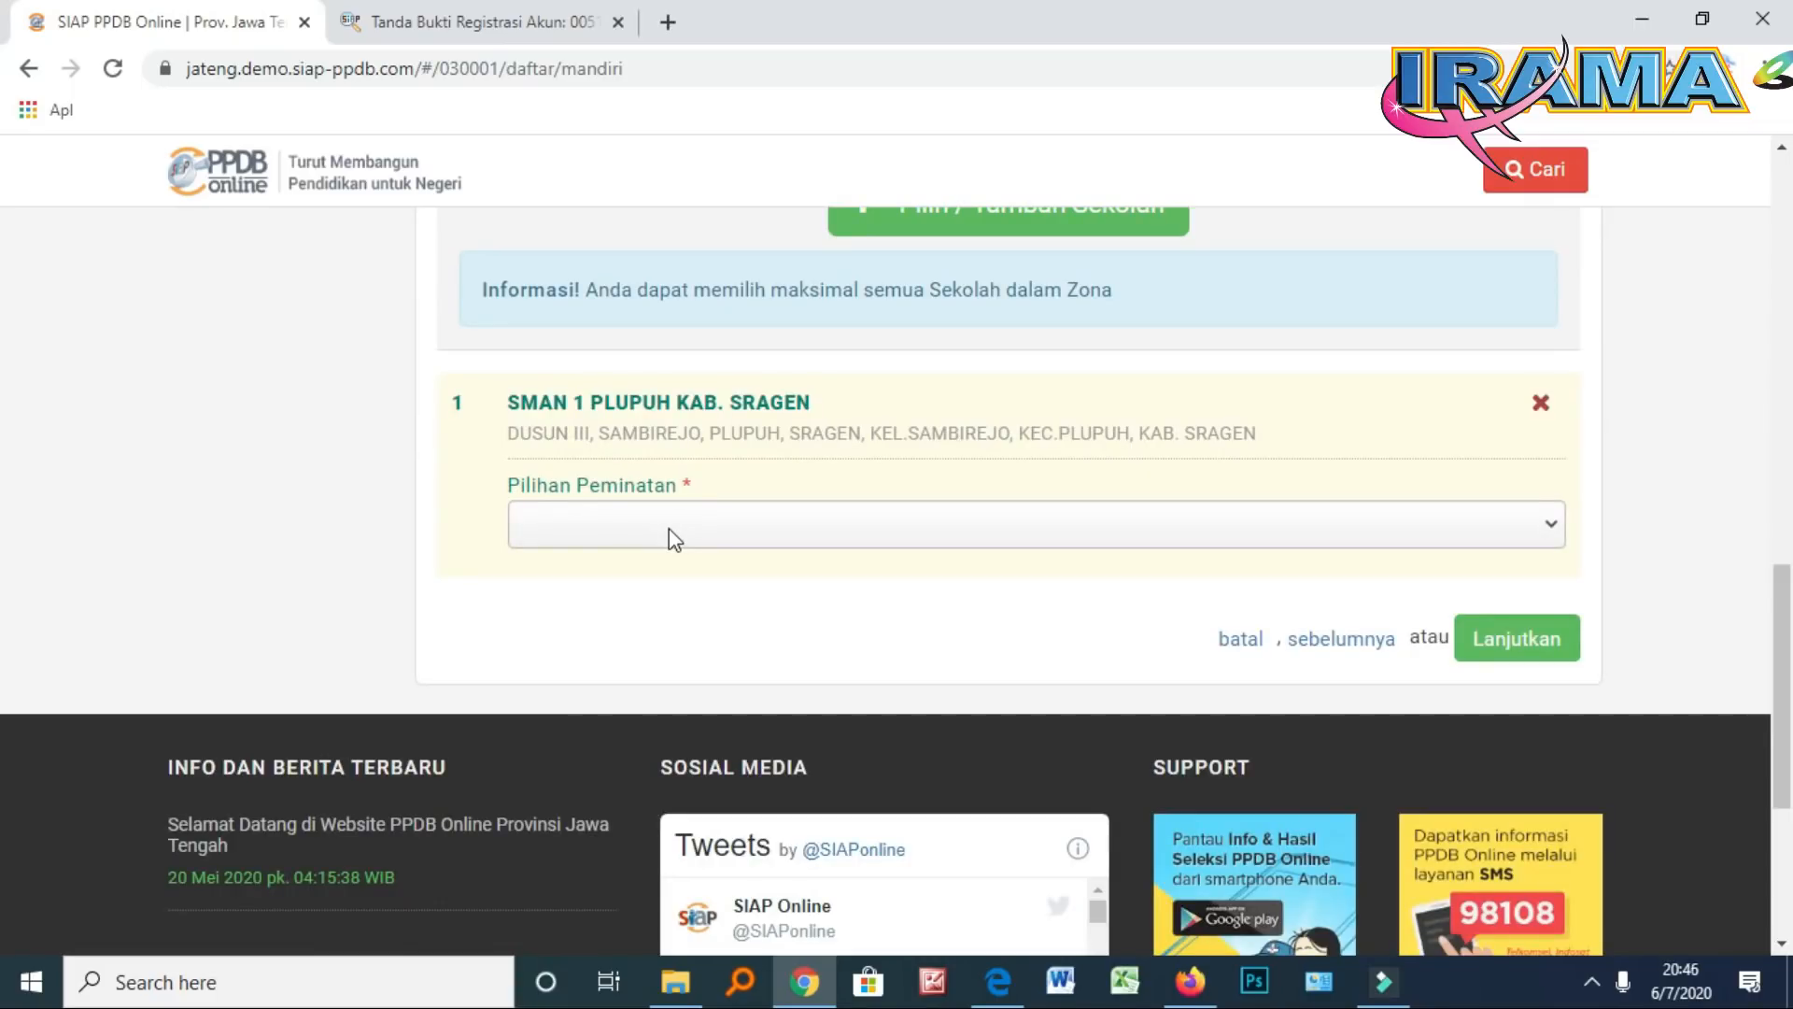
click(669, 530)
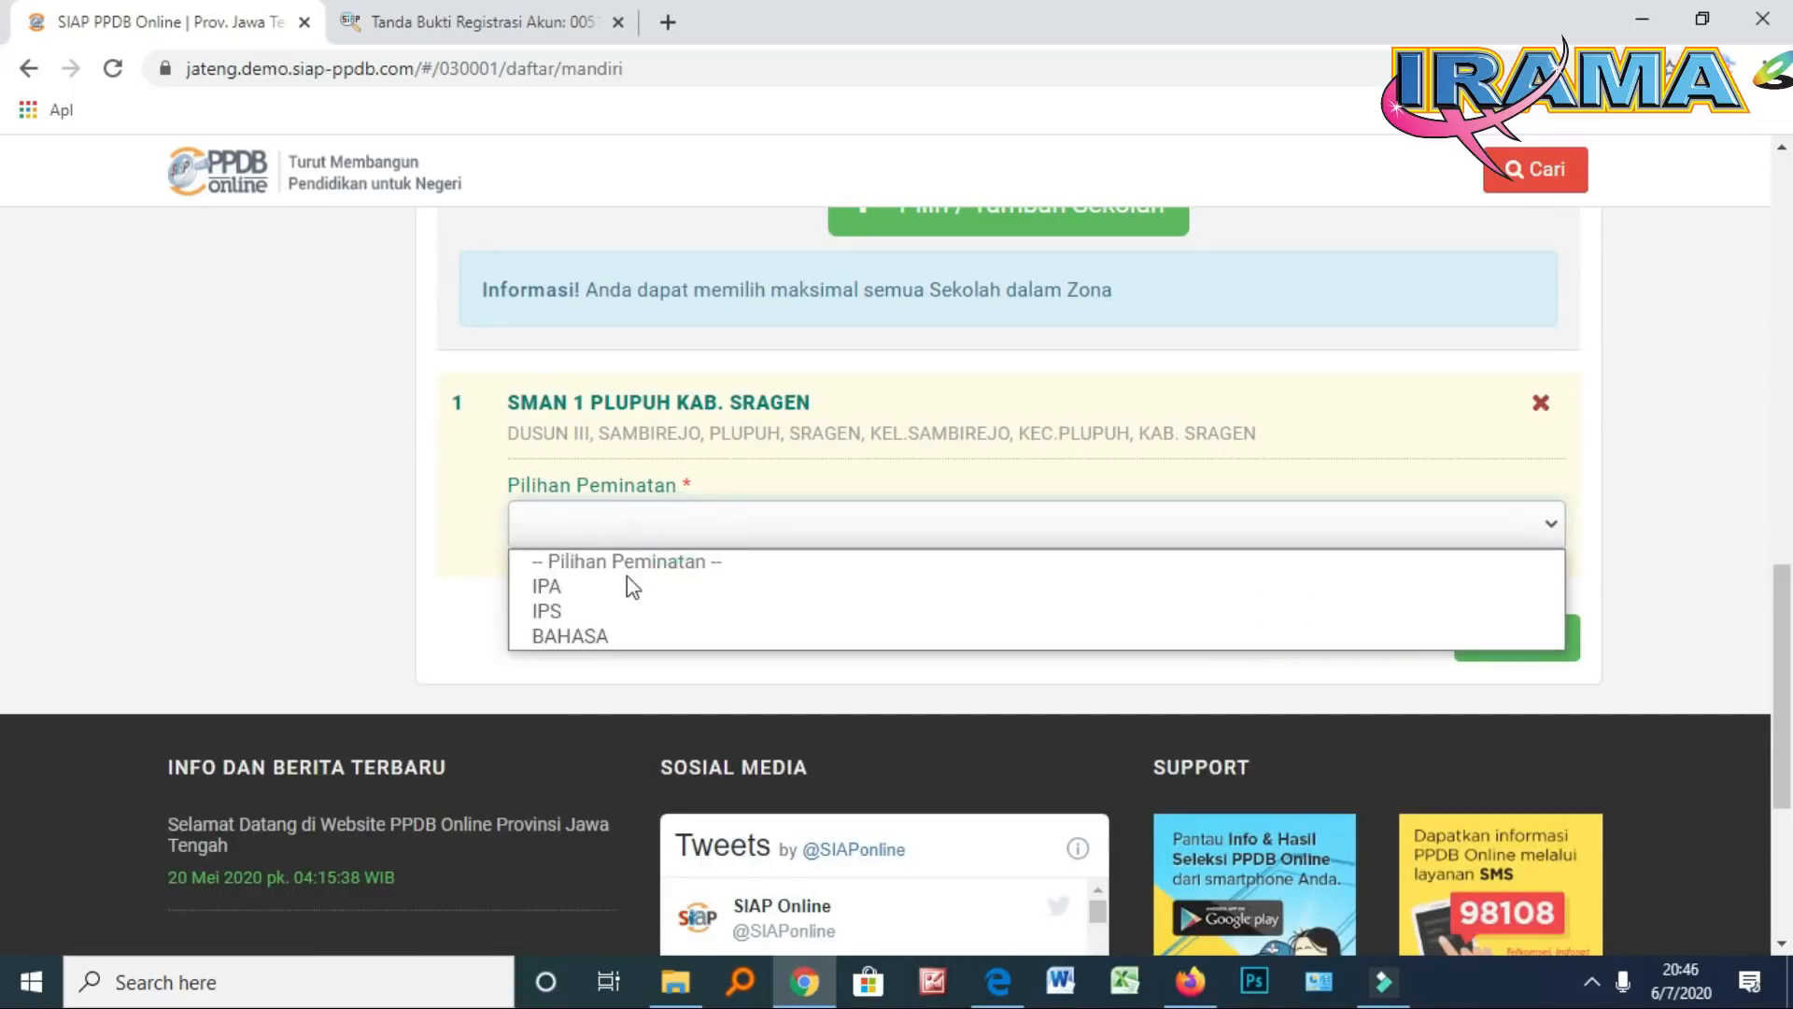
click(616, 610)
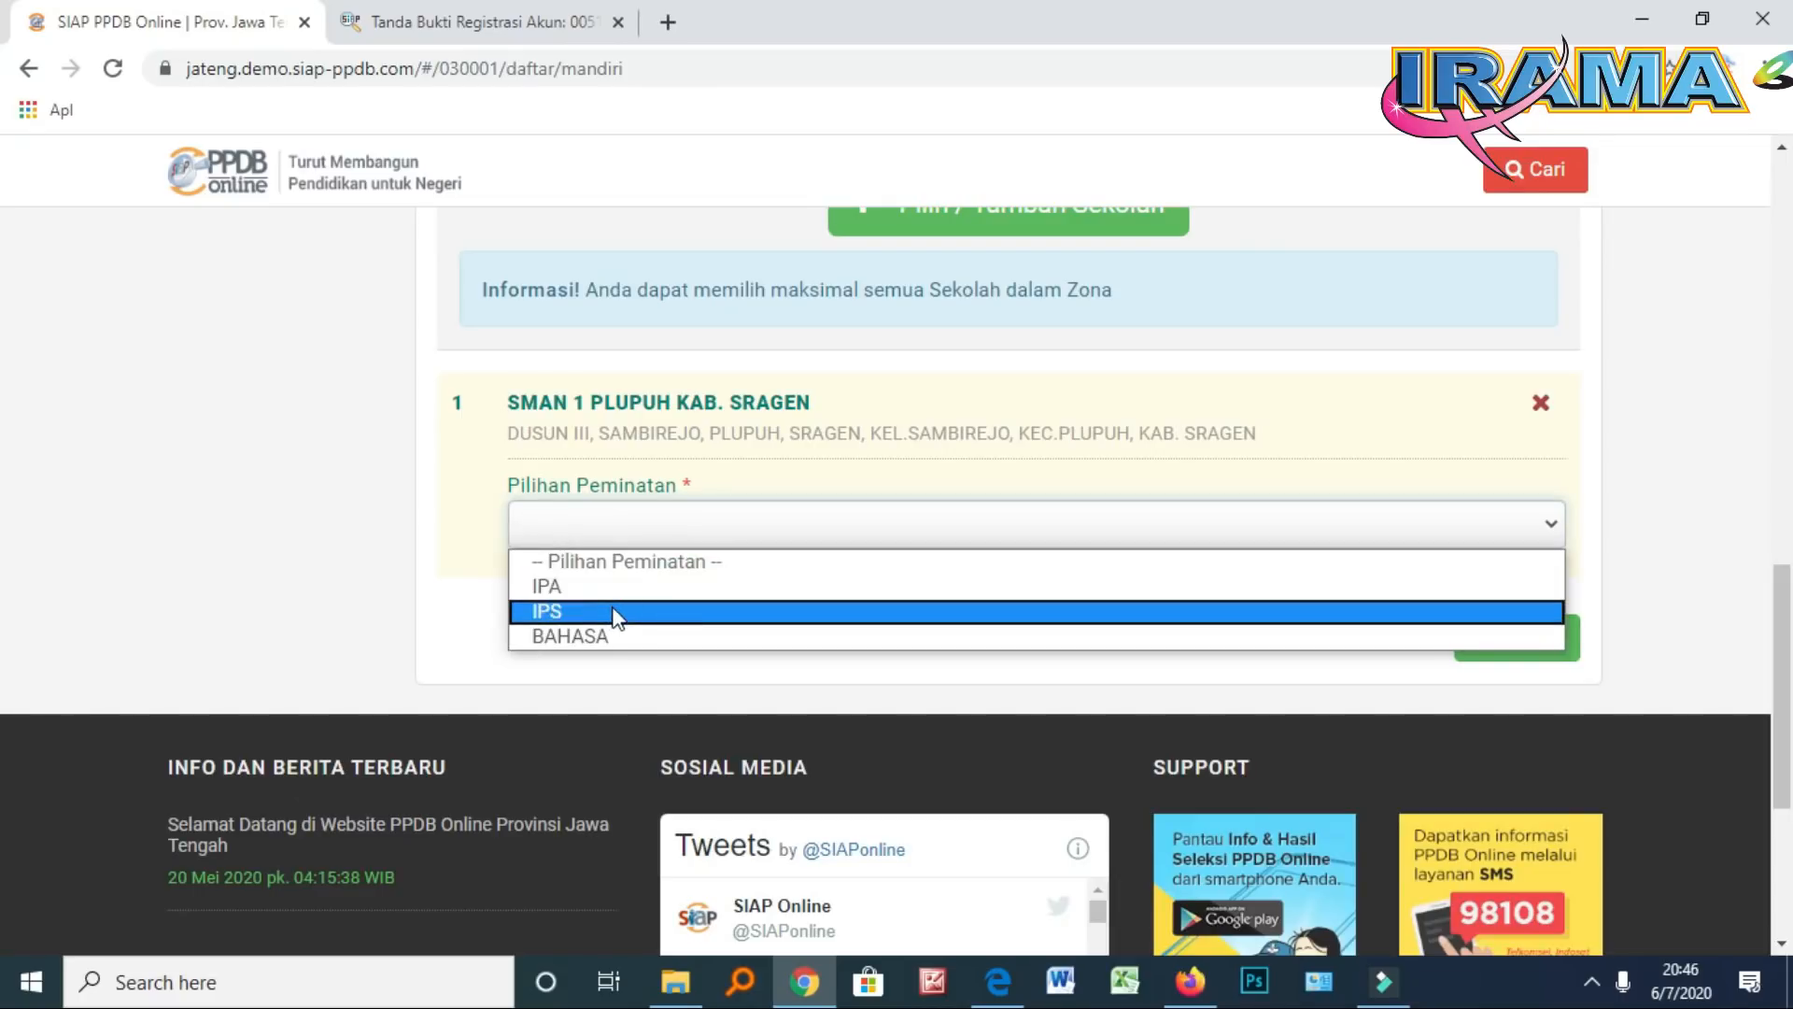
click(565, 588)
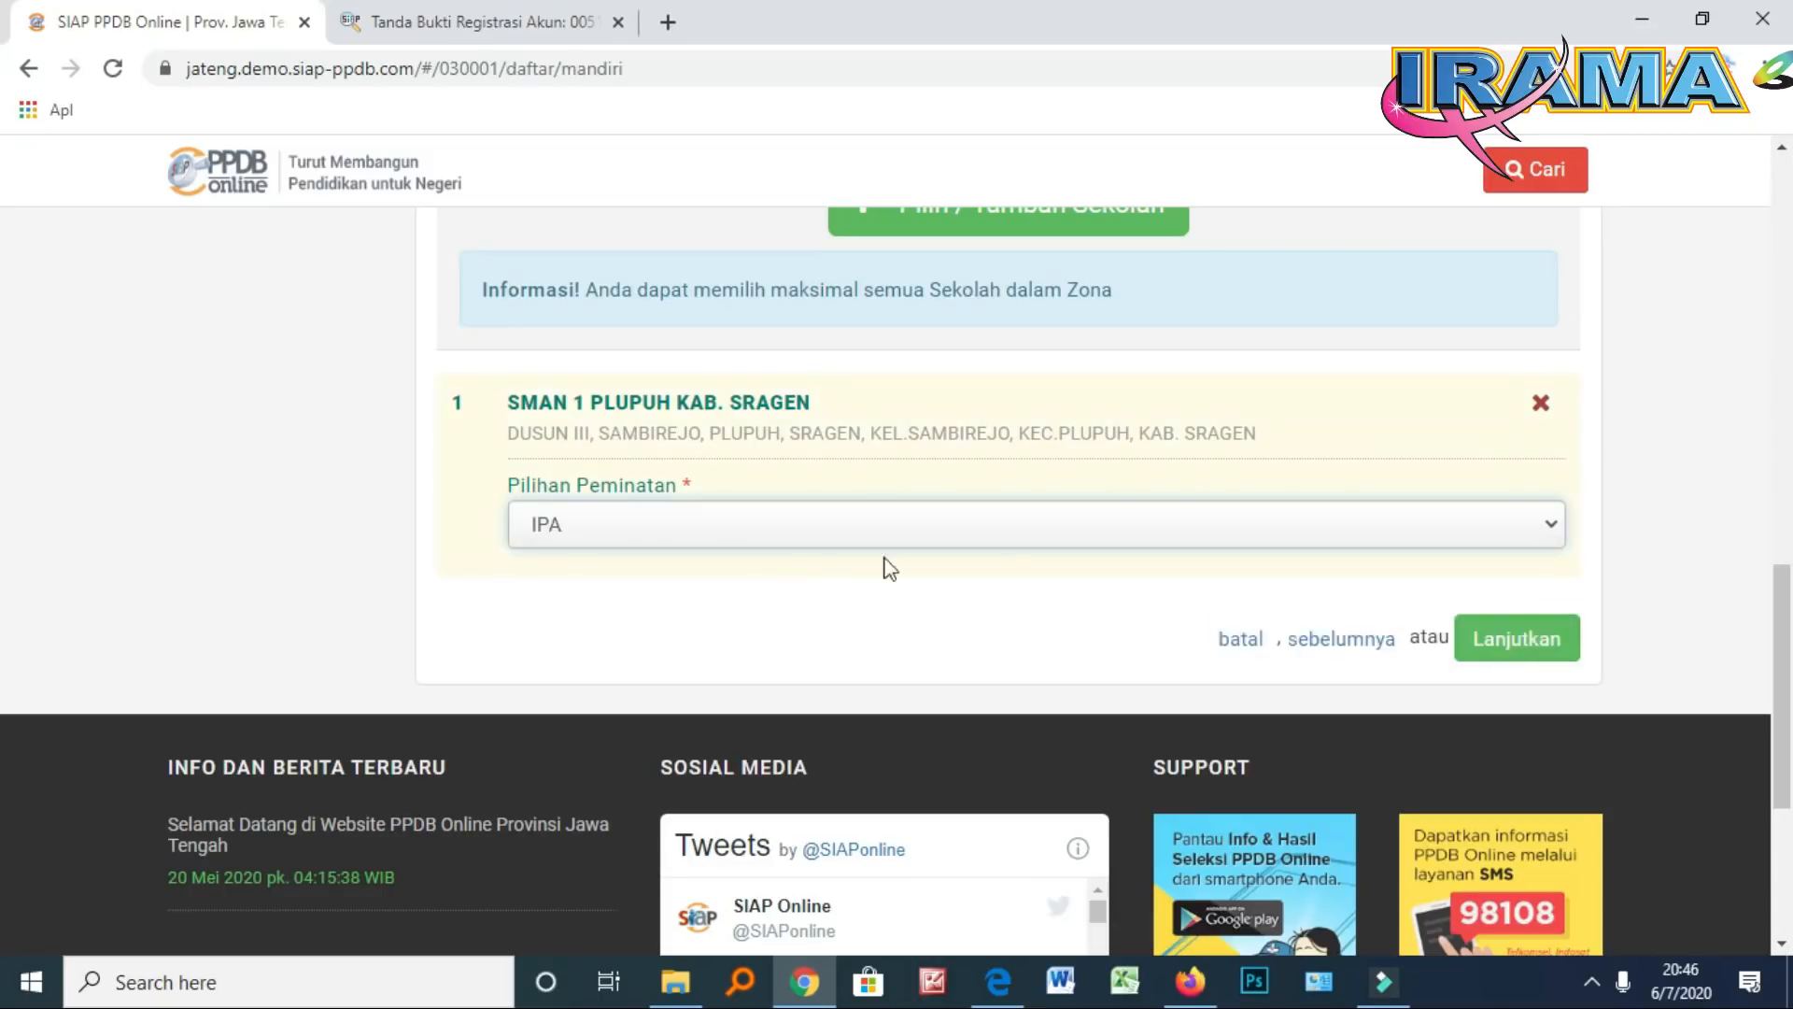
scroll(1507, 519, up, 1)
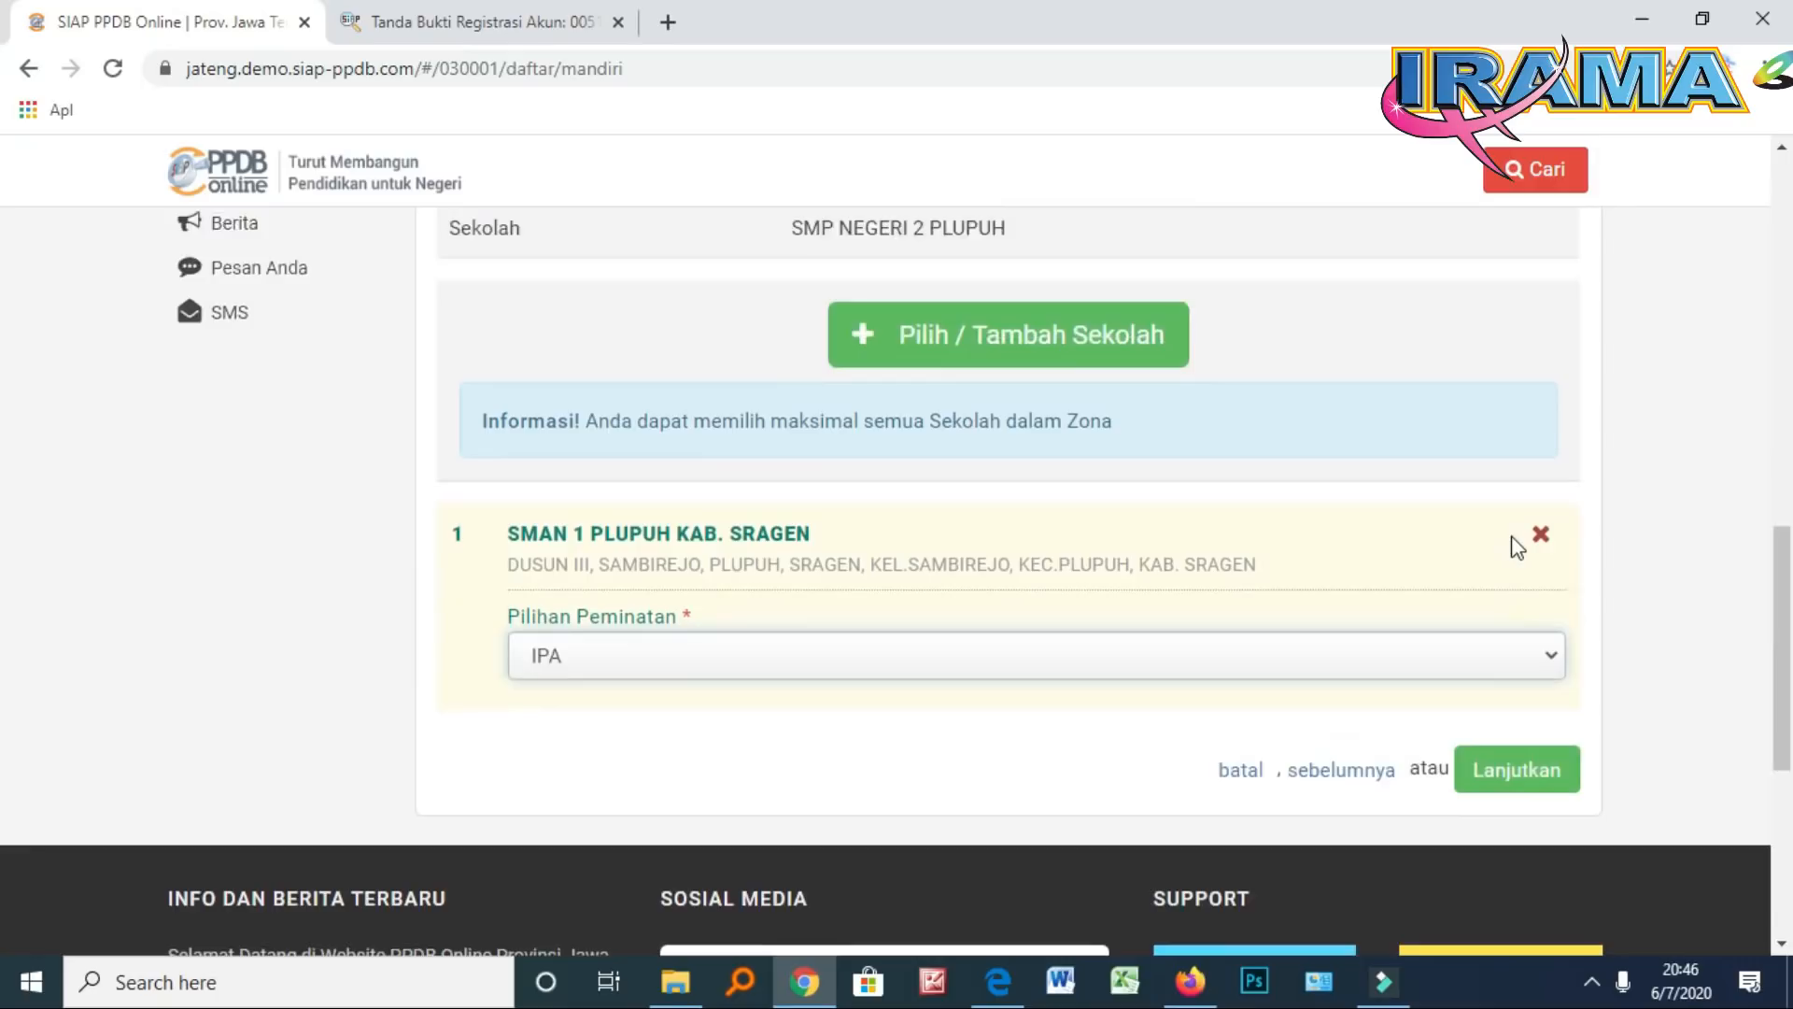
scroll(1510, 545, down, 1)
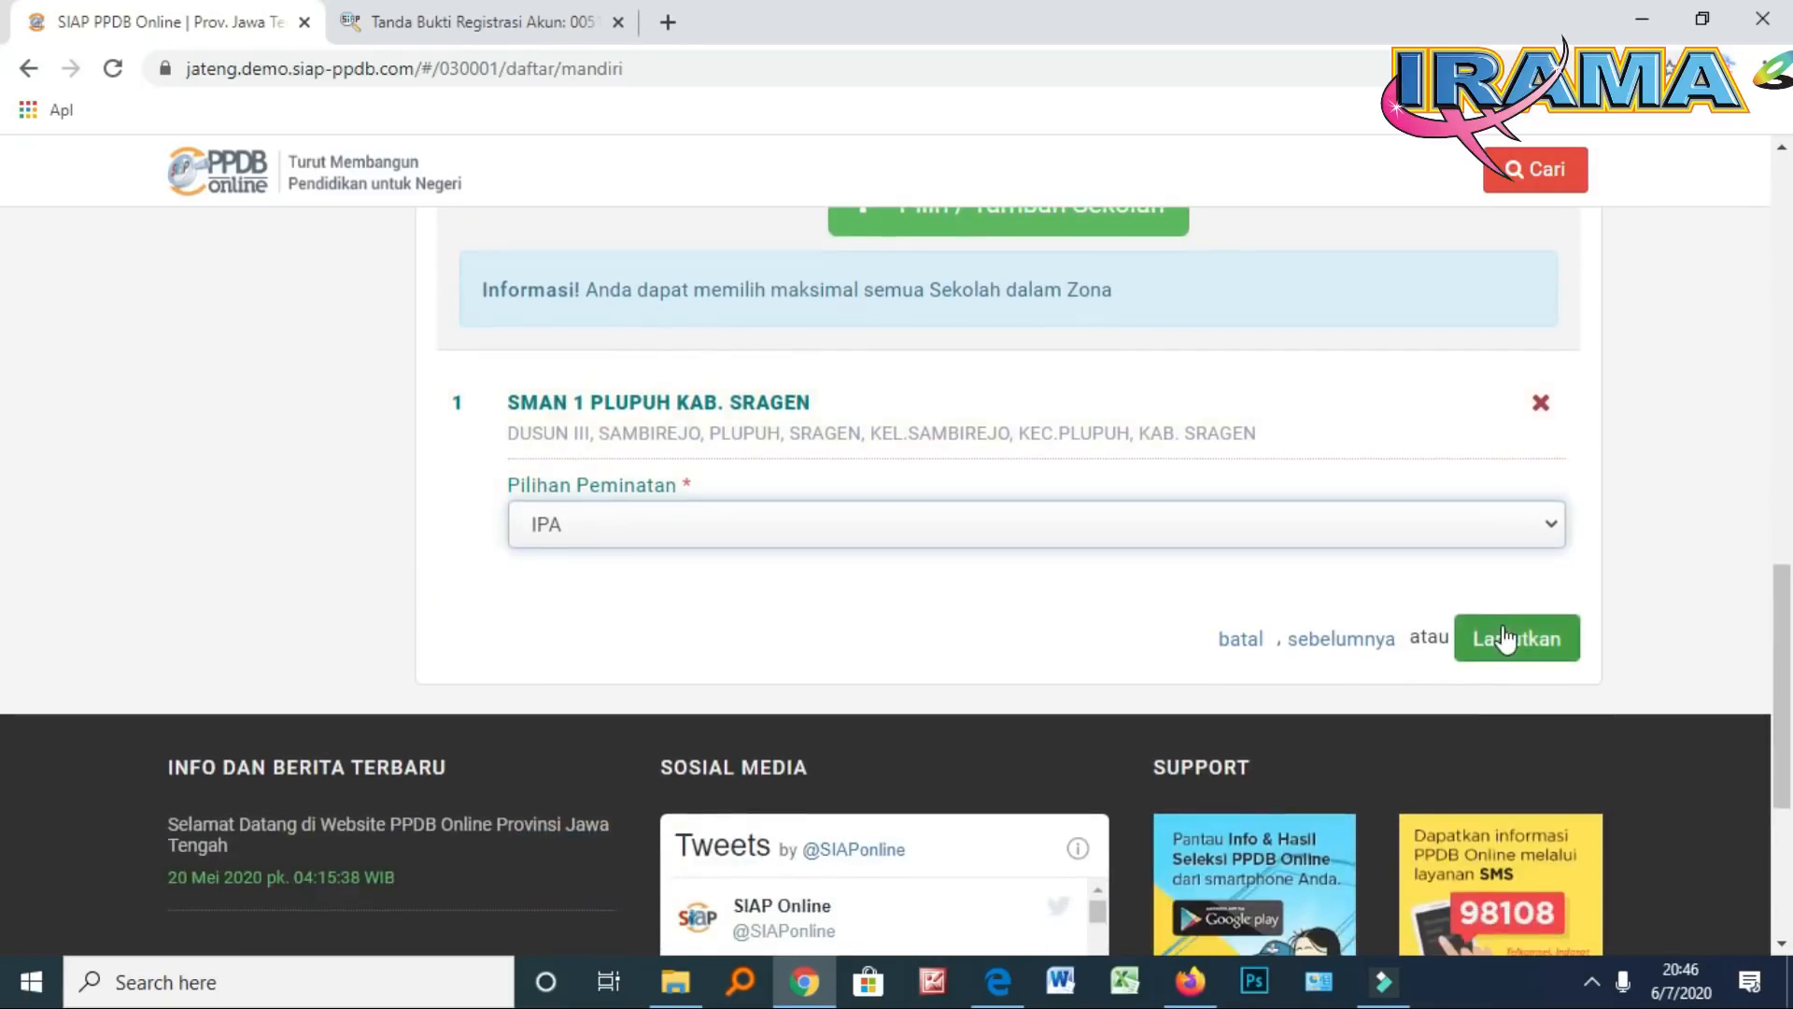
scroll(1388, 632, up, 1)
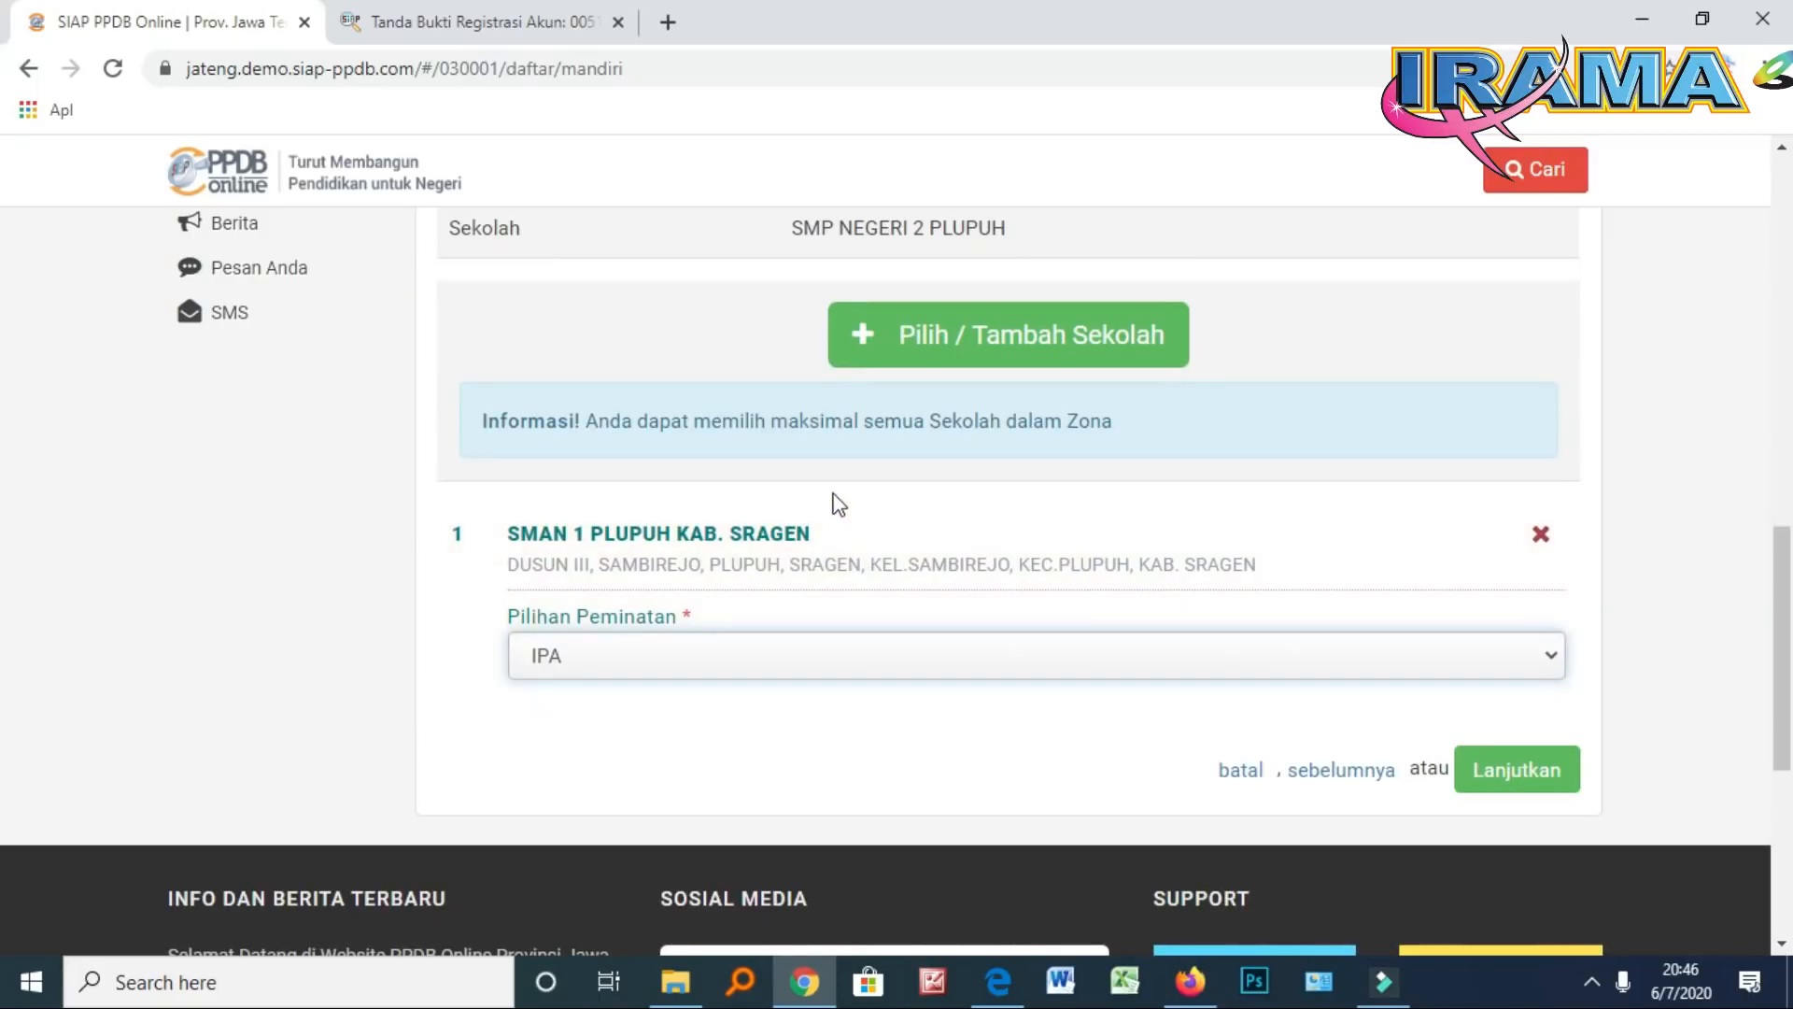
Change the school search text from PLUPUH to GEMOLONG and run the search
click(951, 344)
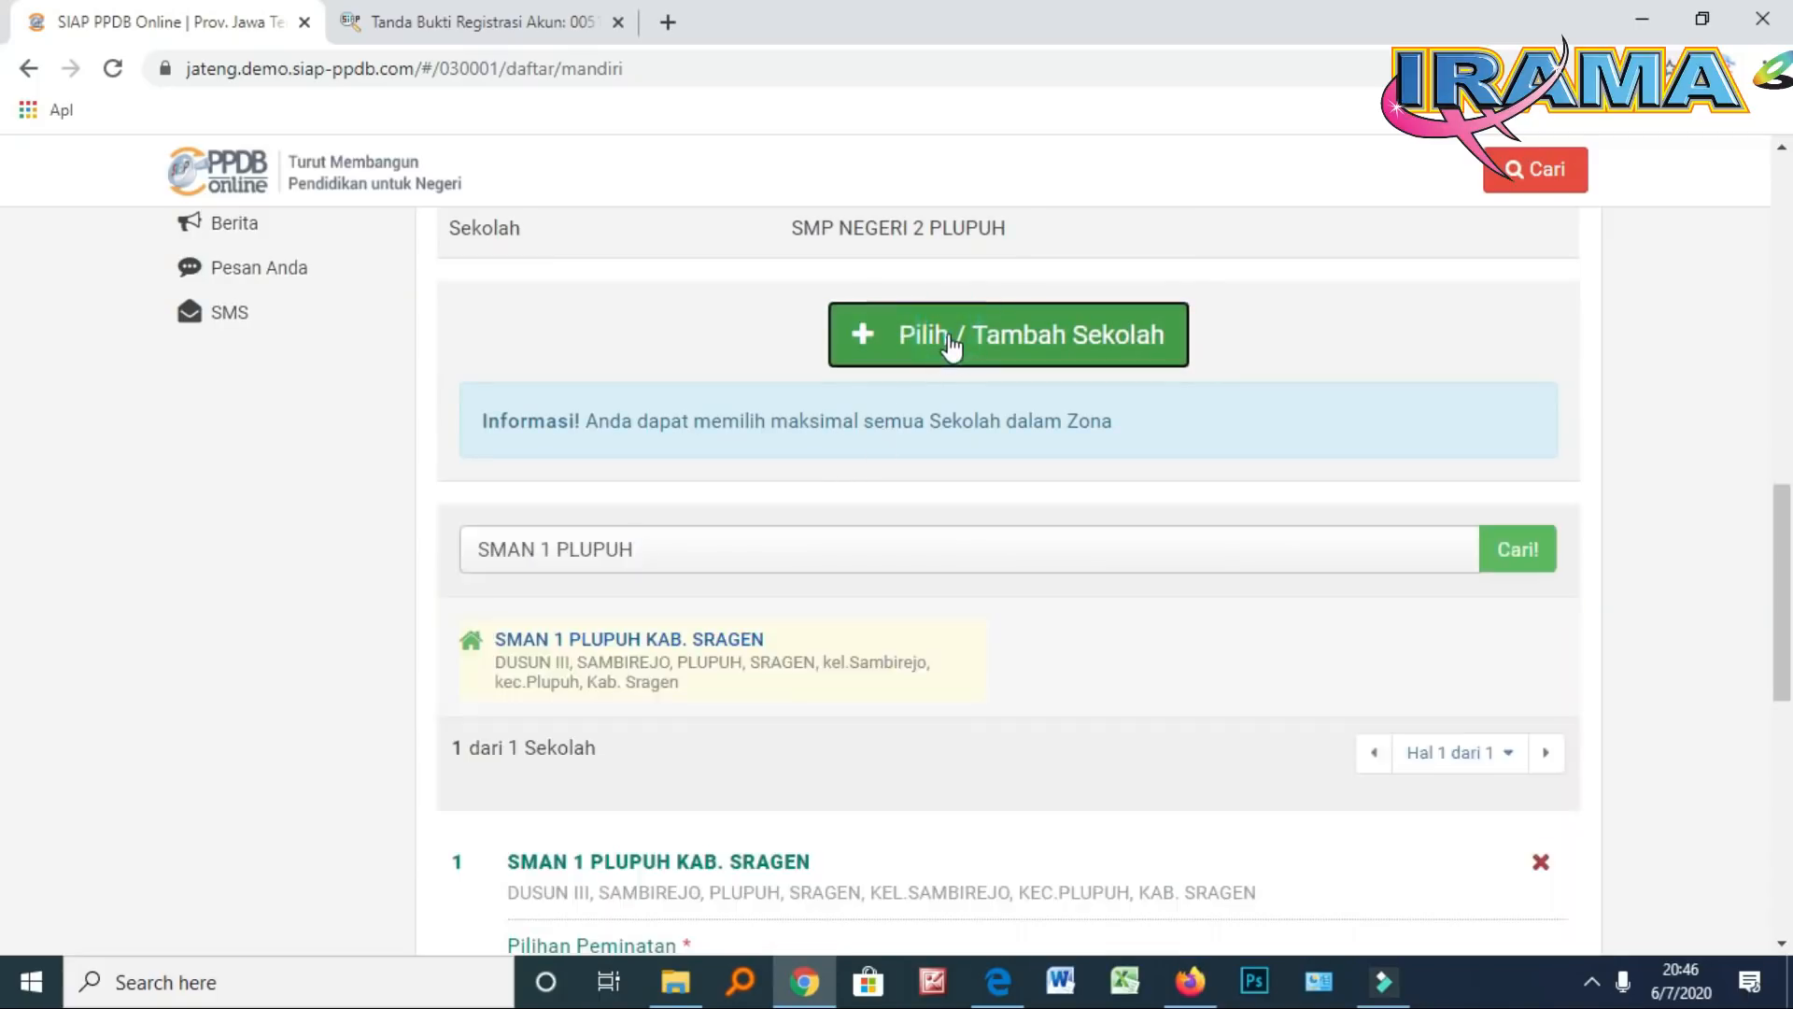
scroll(572, 713, down, 3)
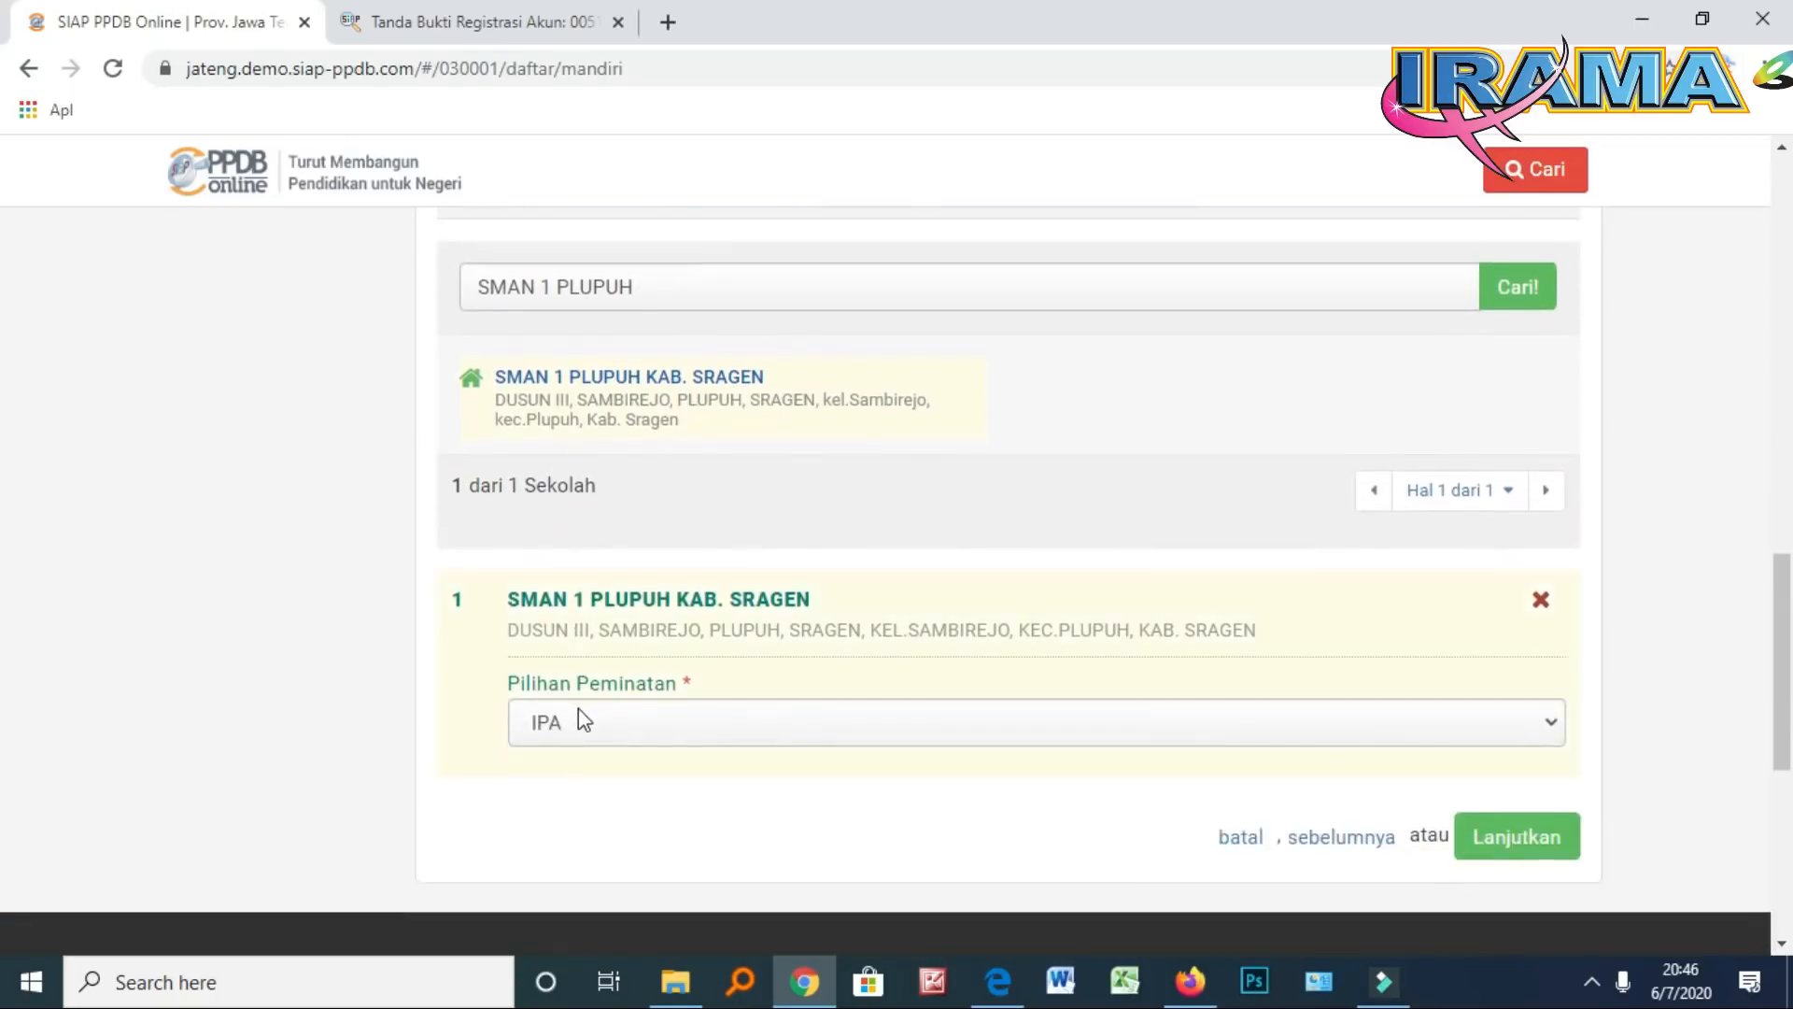
scroll(618, 646, up, 2)
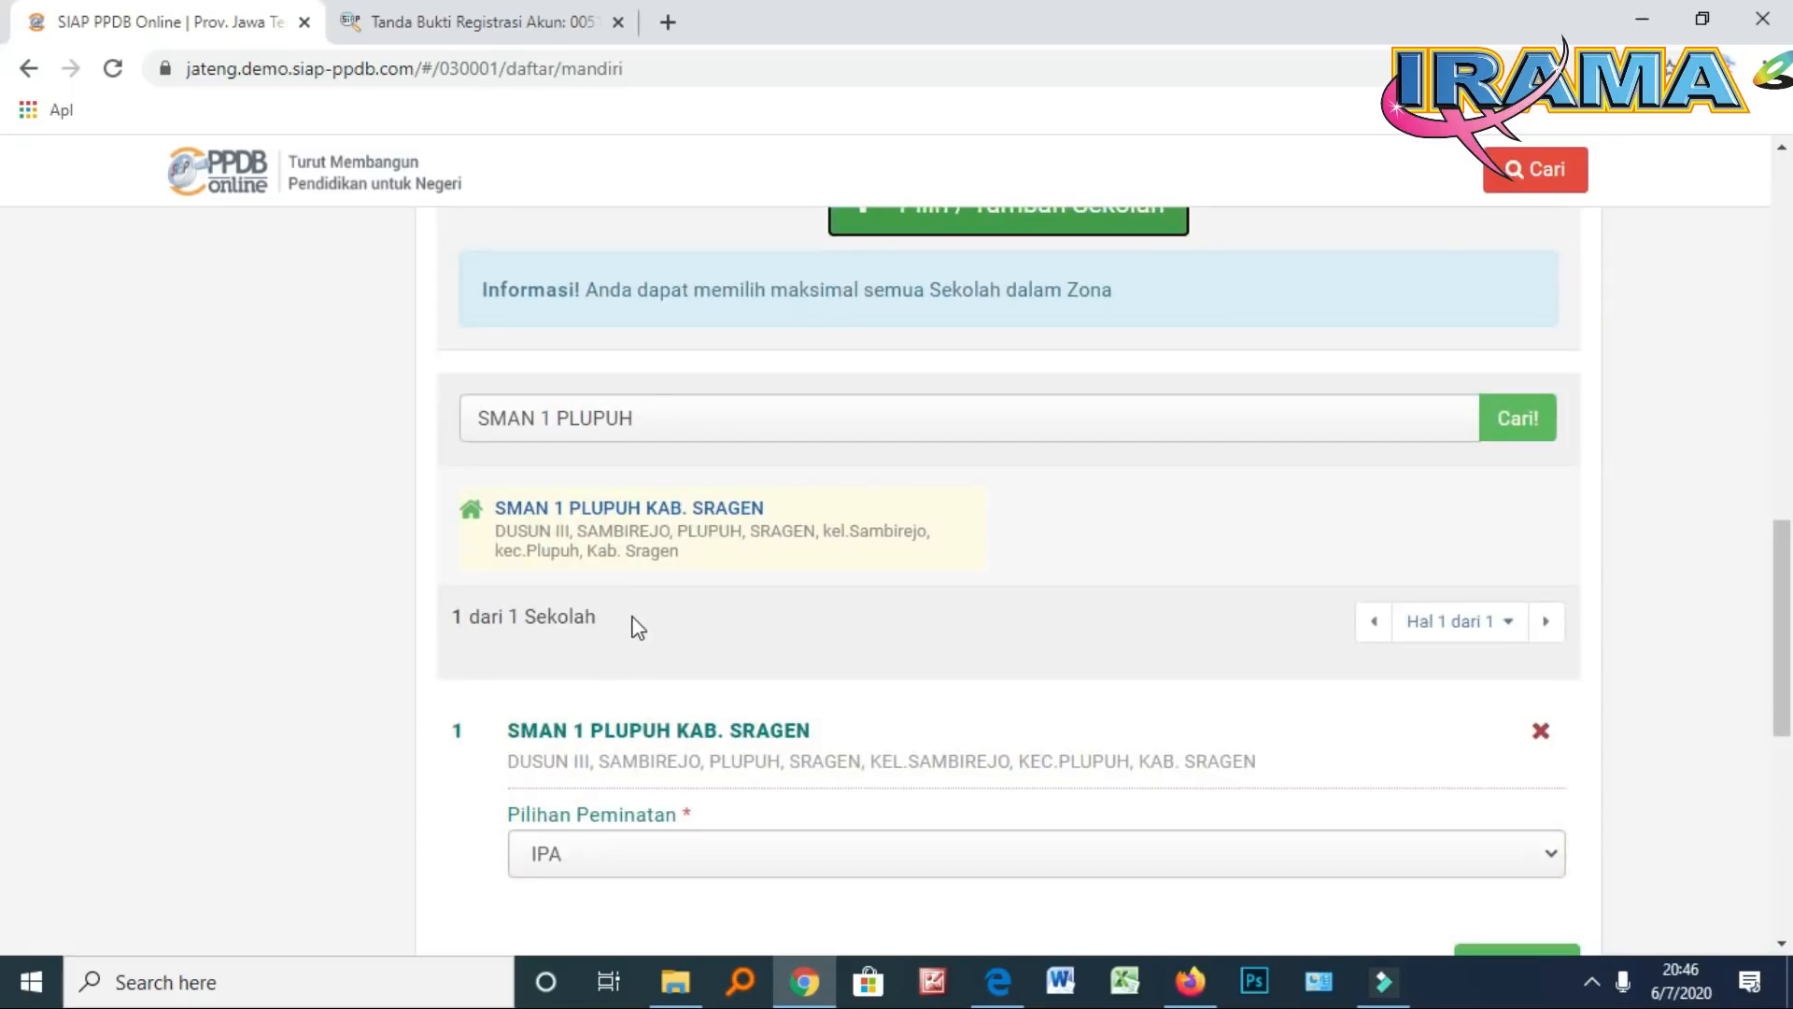
click(701, 420)
double_click(700, 420)
drag(700, 421, 561, 426)
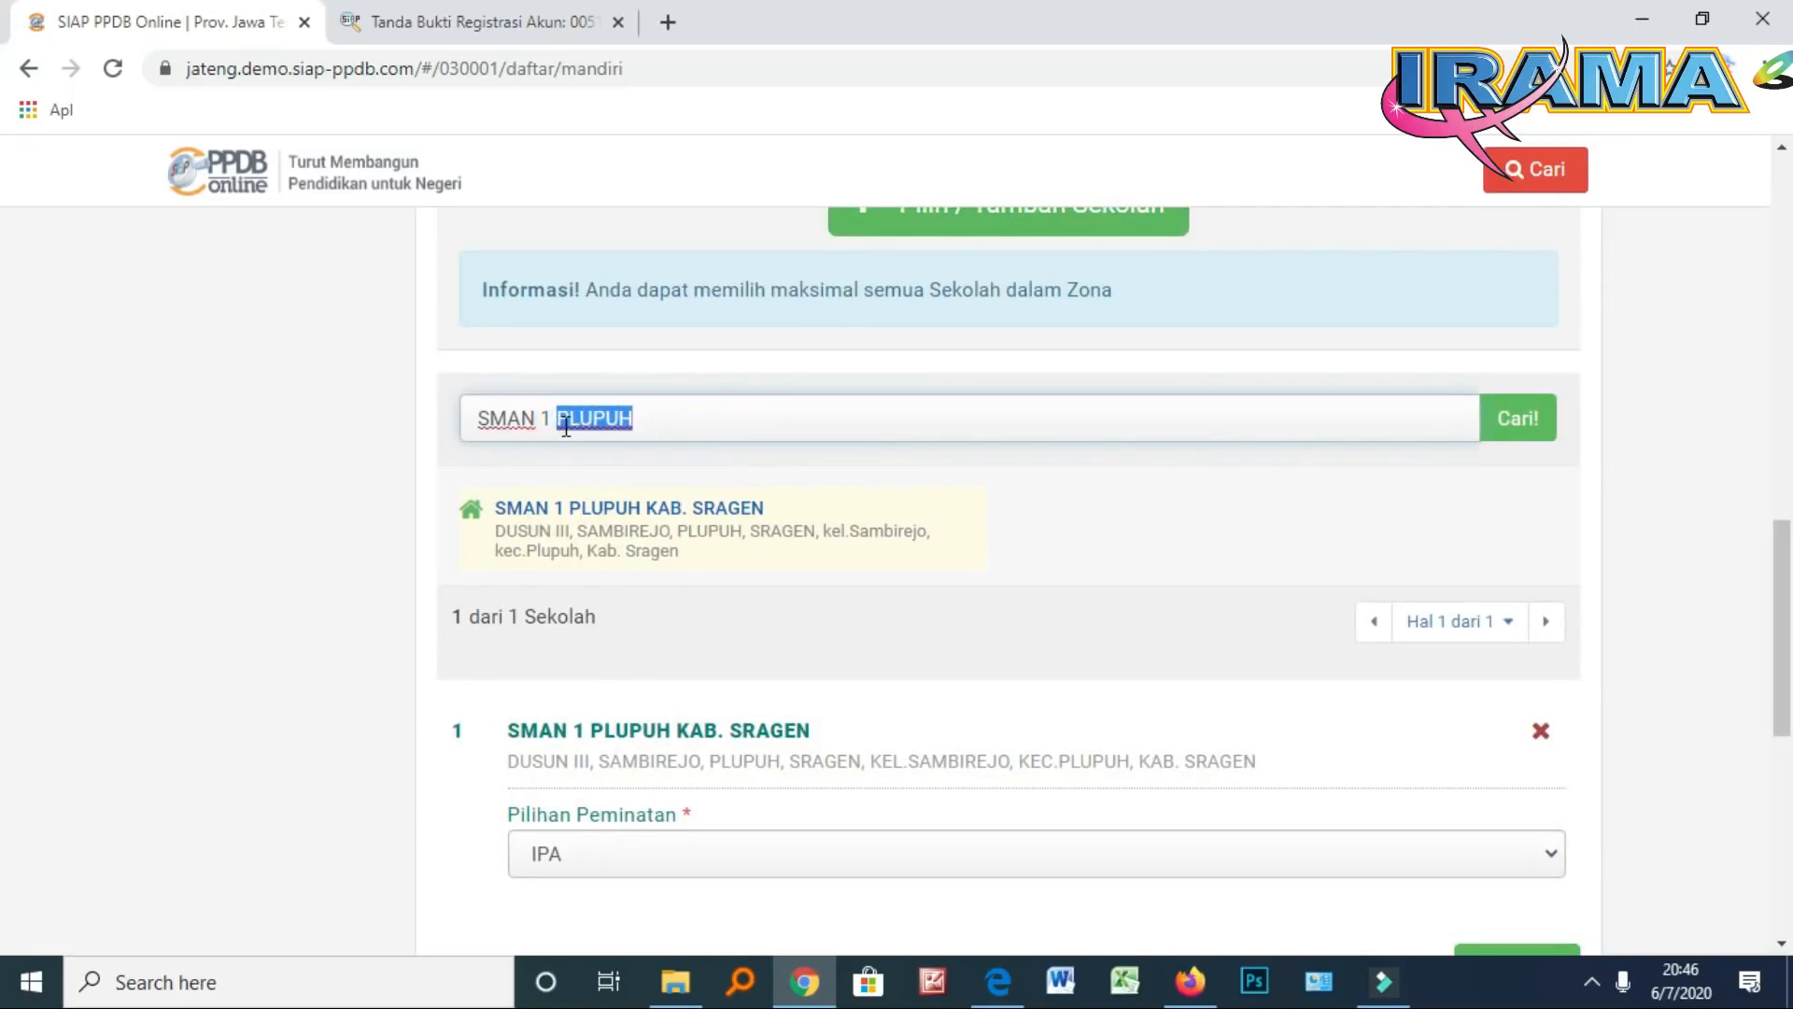
text(N)
key(BackSpace)
text(GEMOLONG)
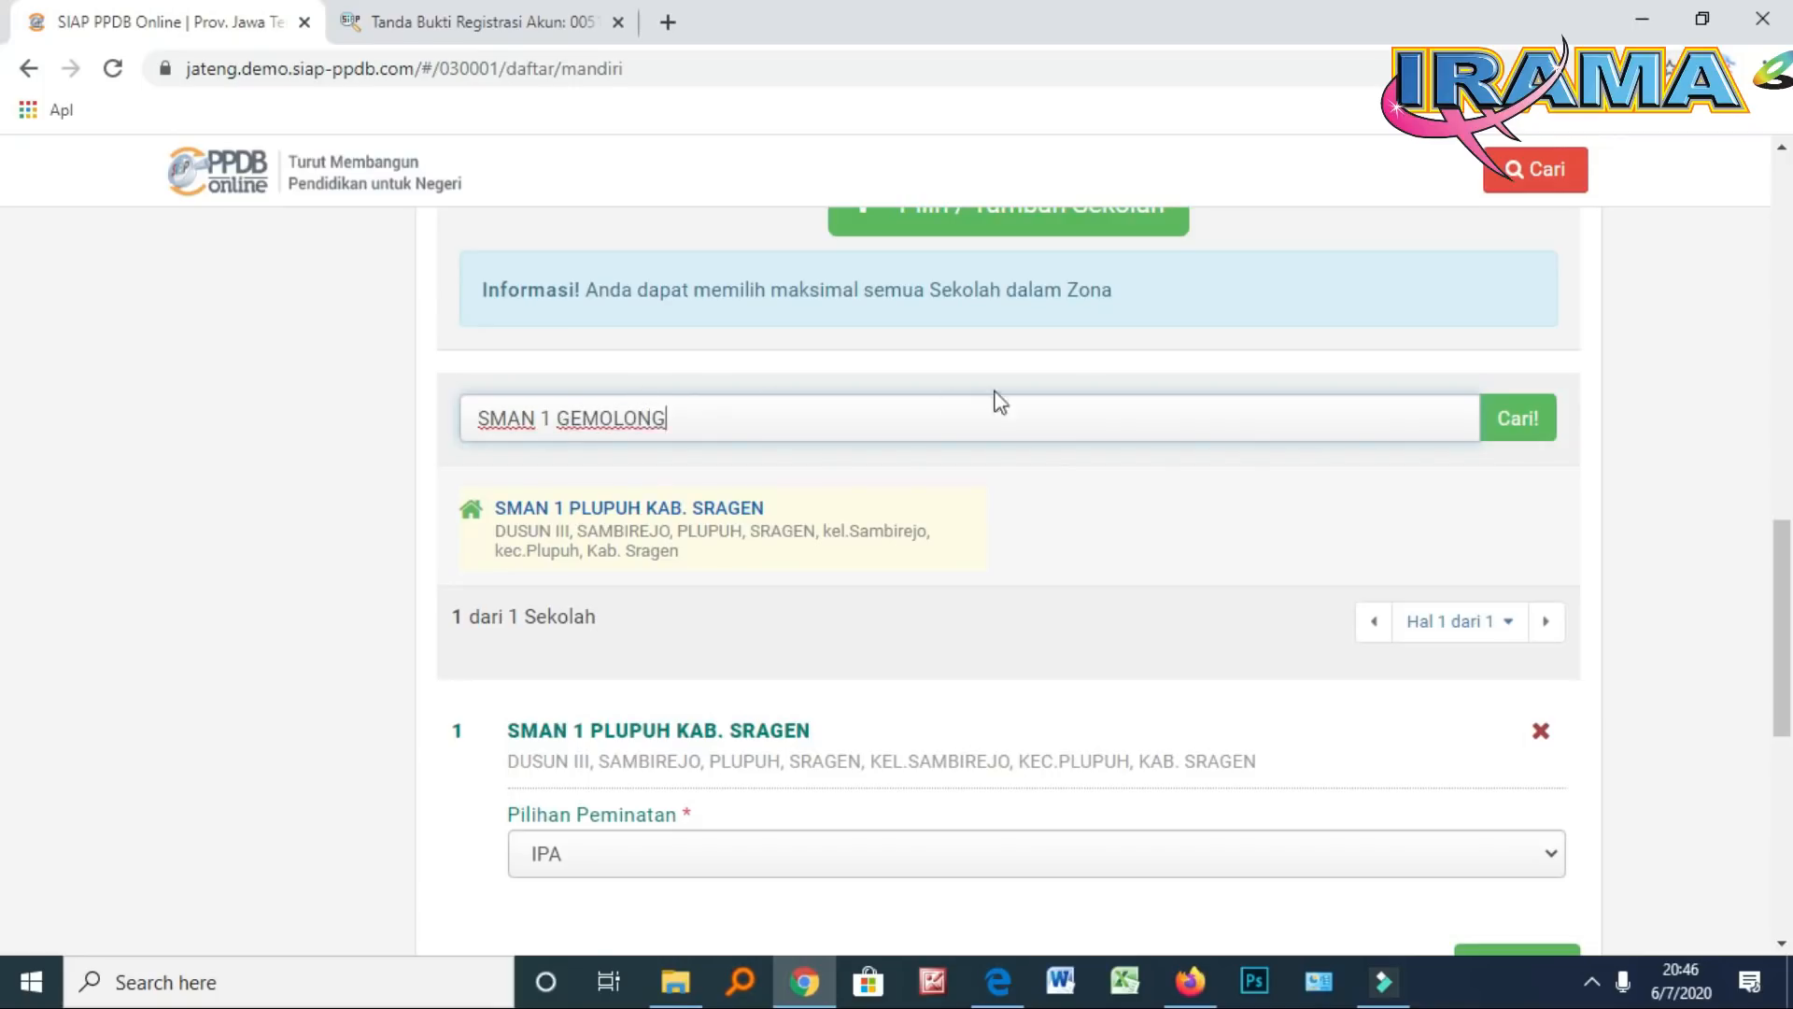
click(1525, 422)
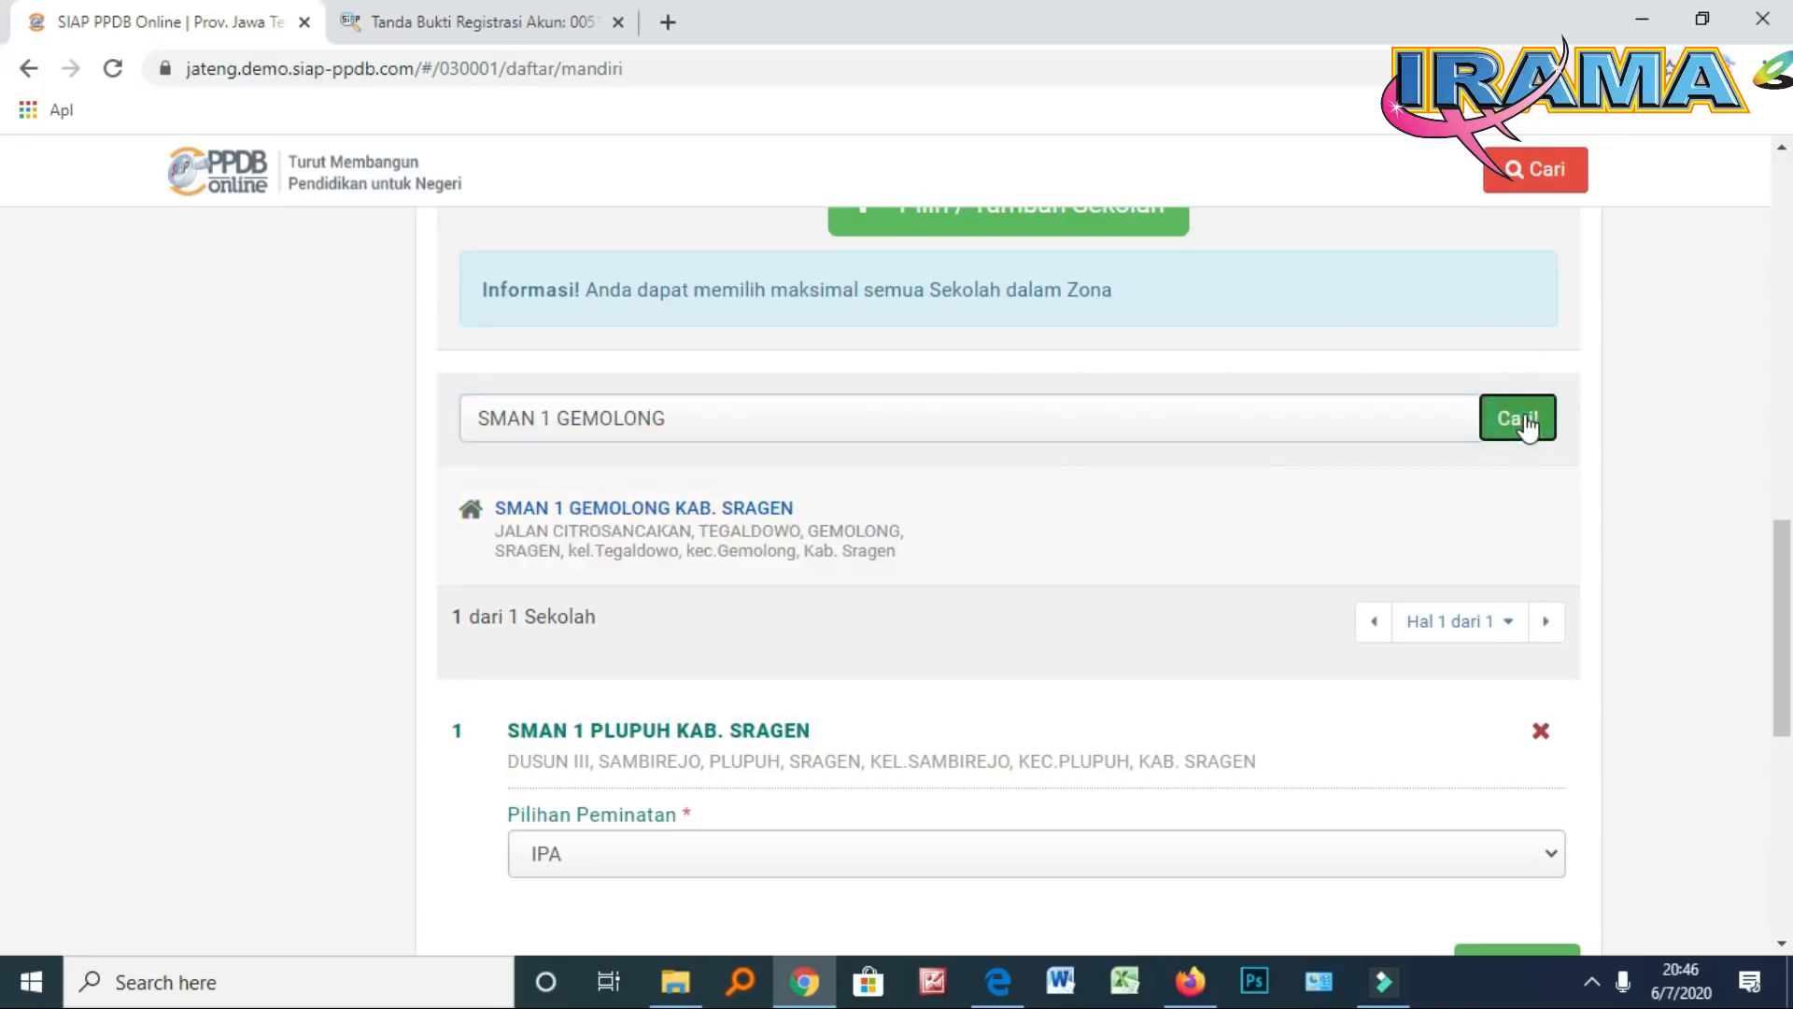
scroll(757, 666, down, 3)
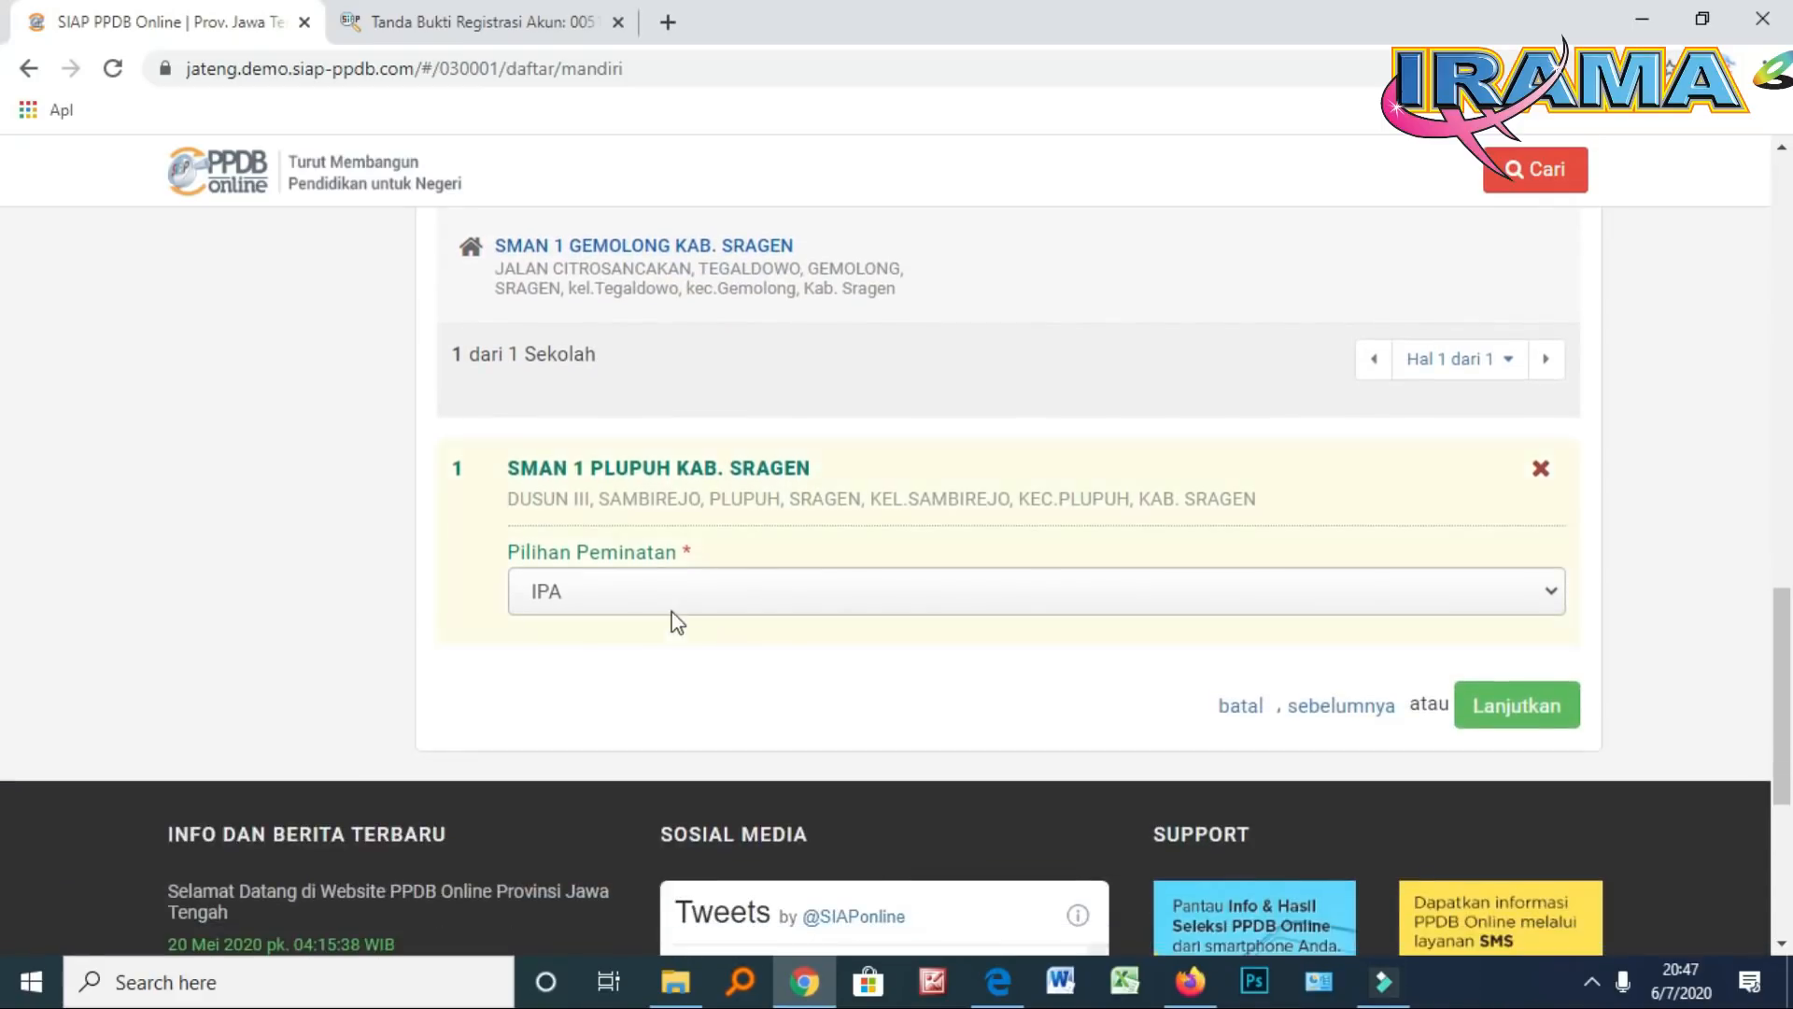
scroll(672, 620, up, 2)
Add SMAN 1 GEMOLONG KAB. SRAGEN as choice 2 with IPA as its track
click(595, 366)
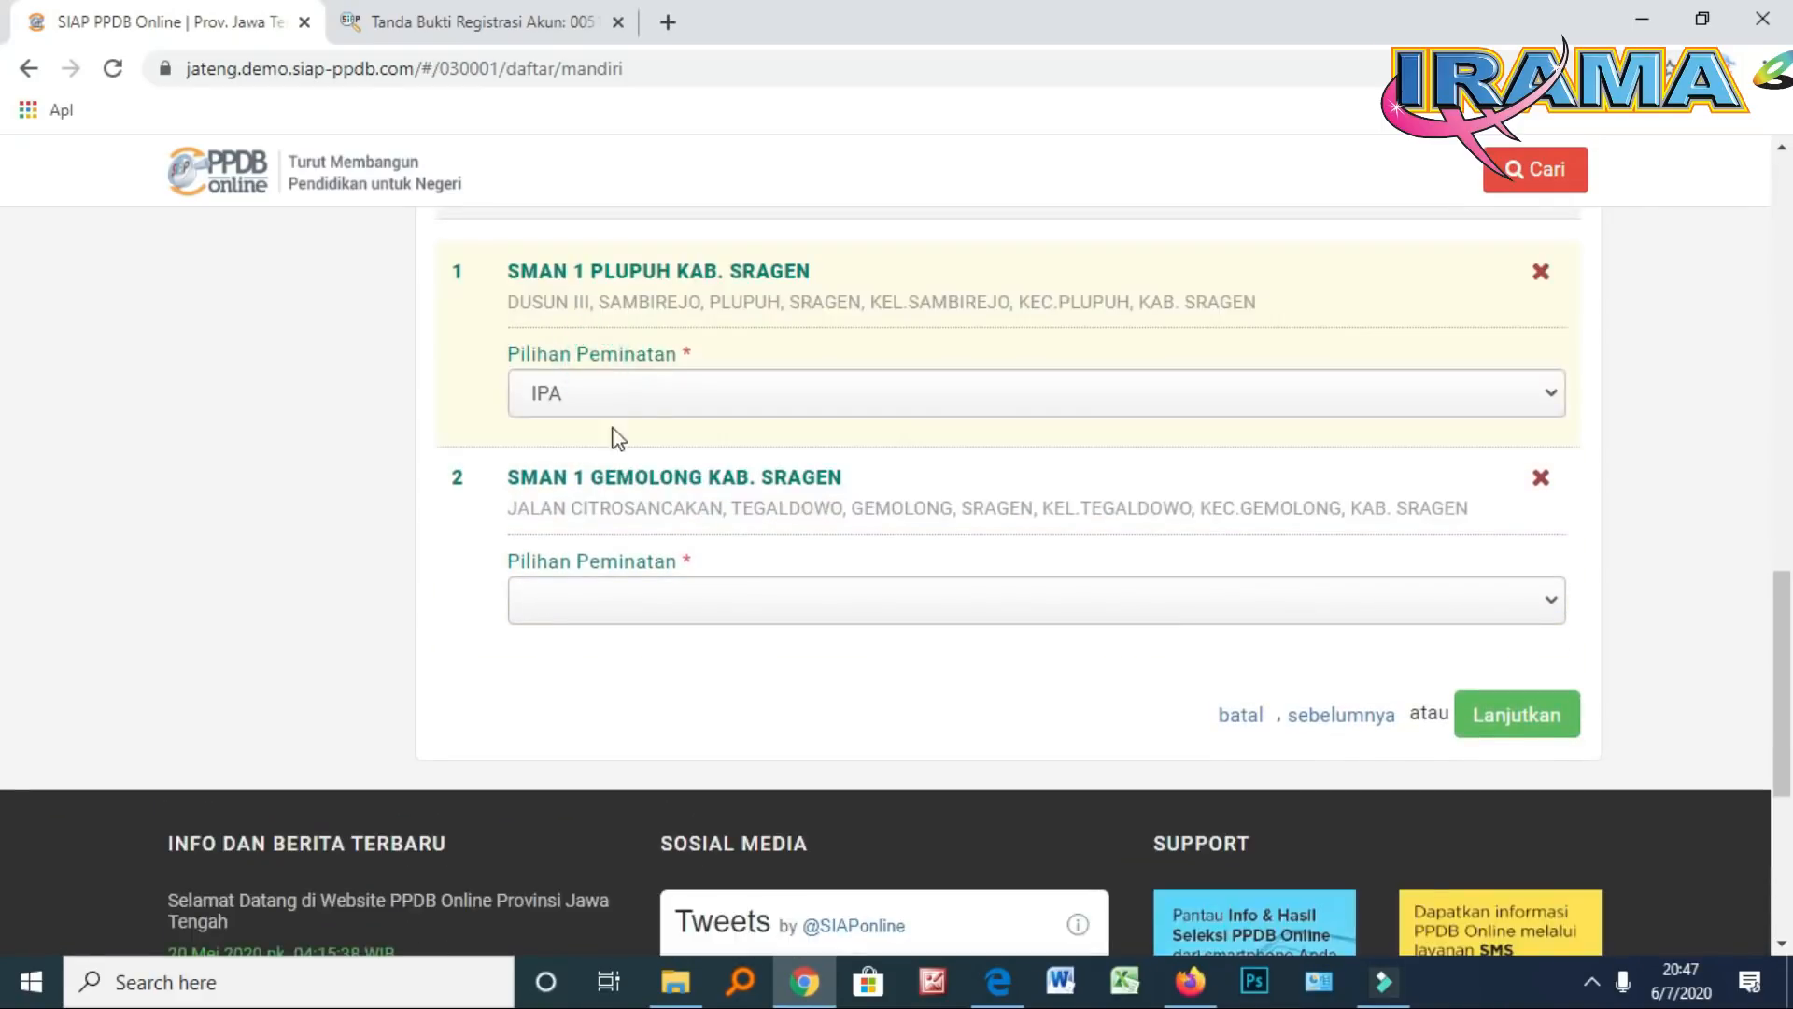
click(644, 602)
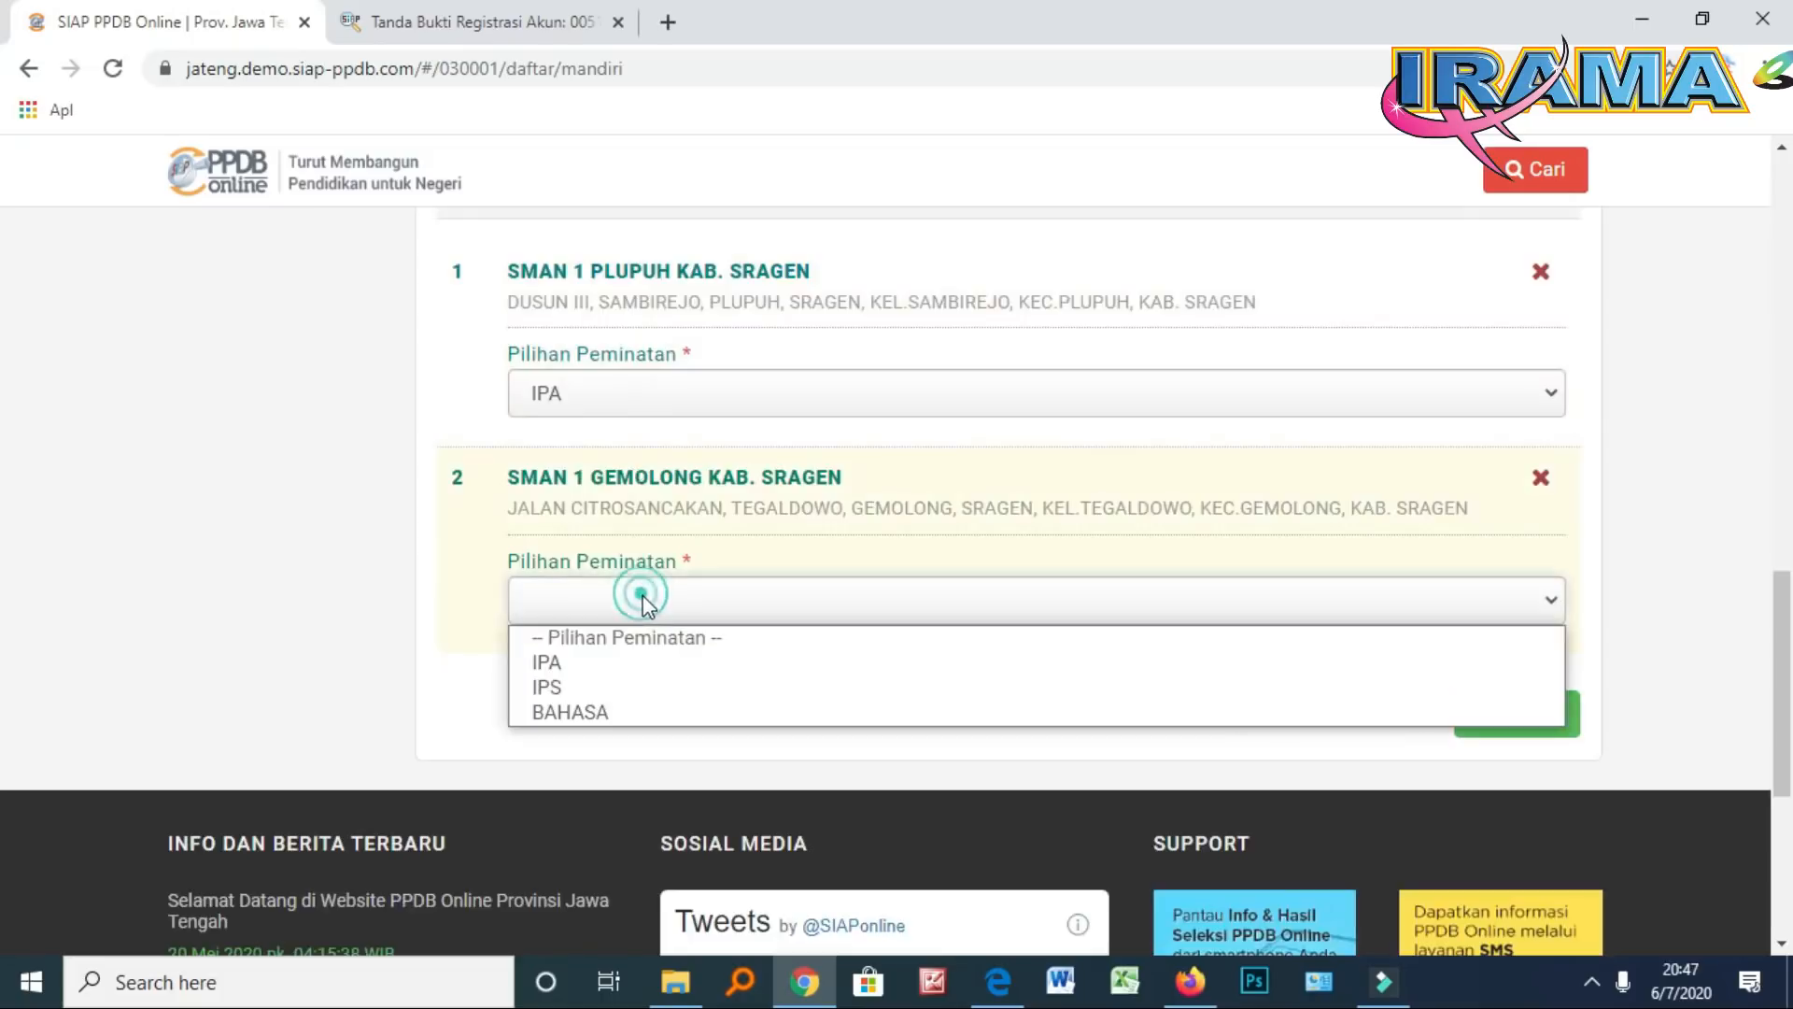
click(568, 669)
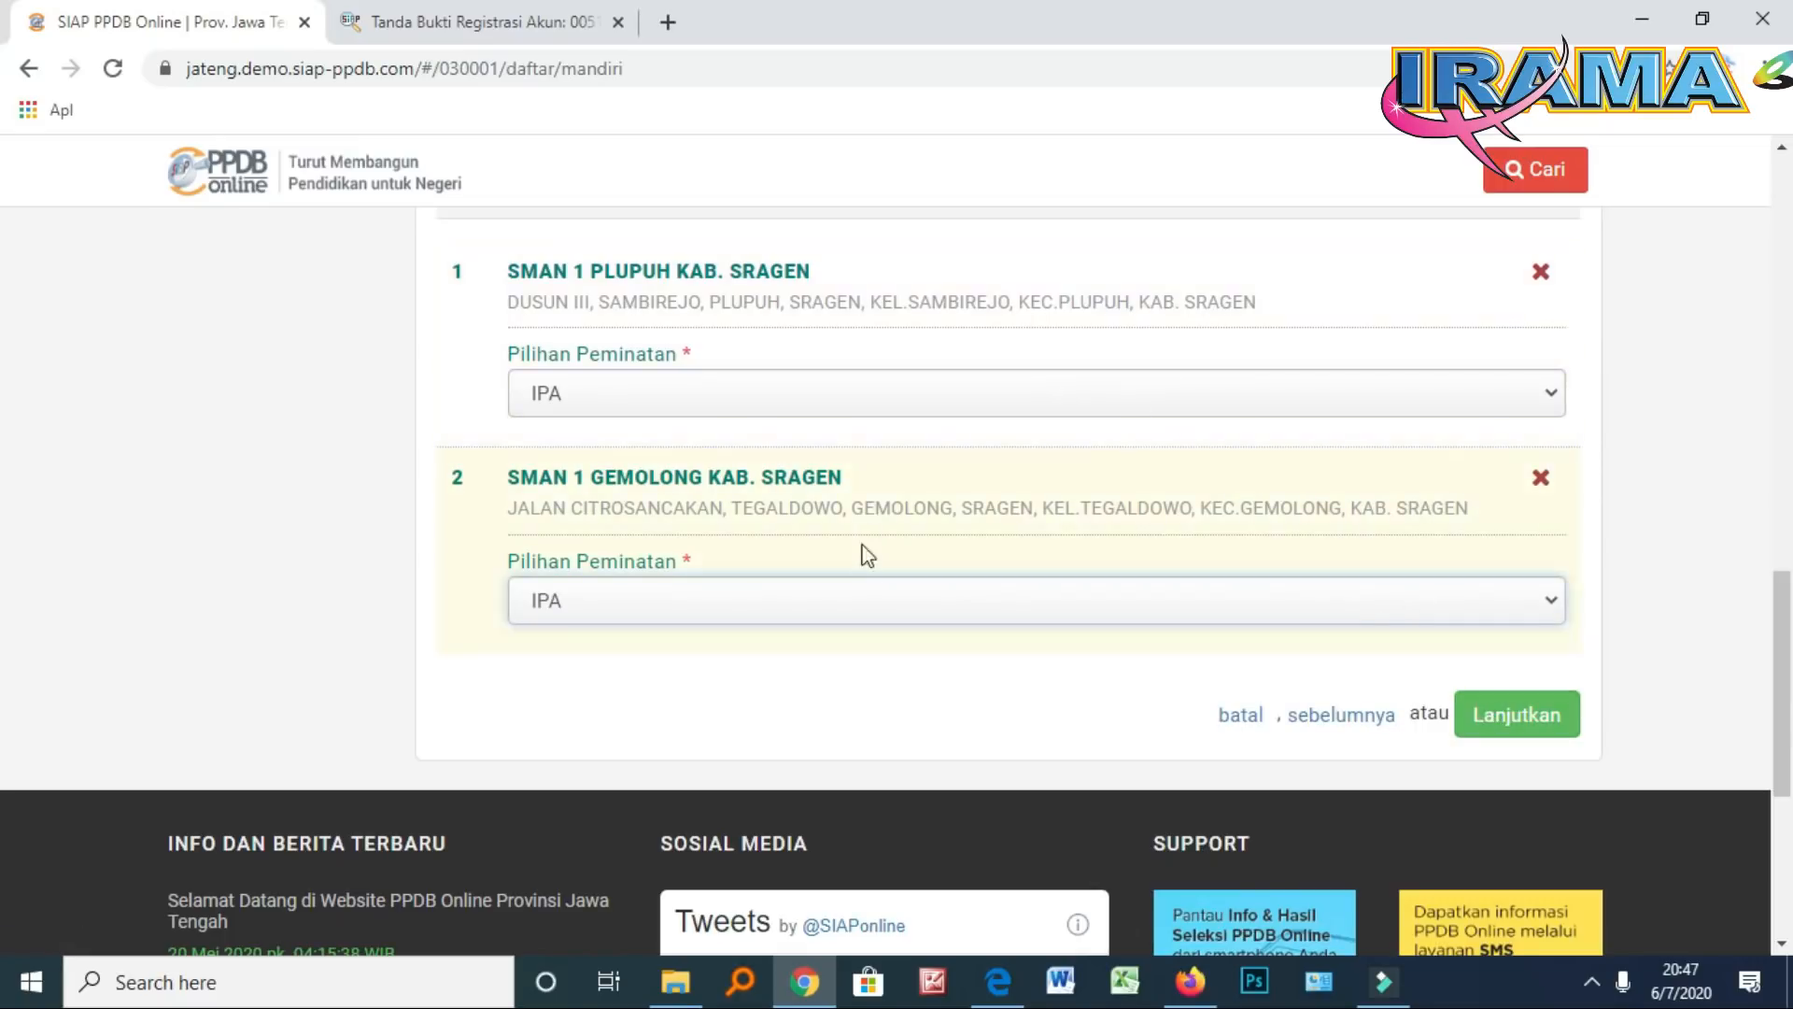
scroll(908, 630, up, 1)
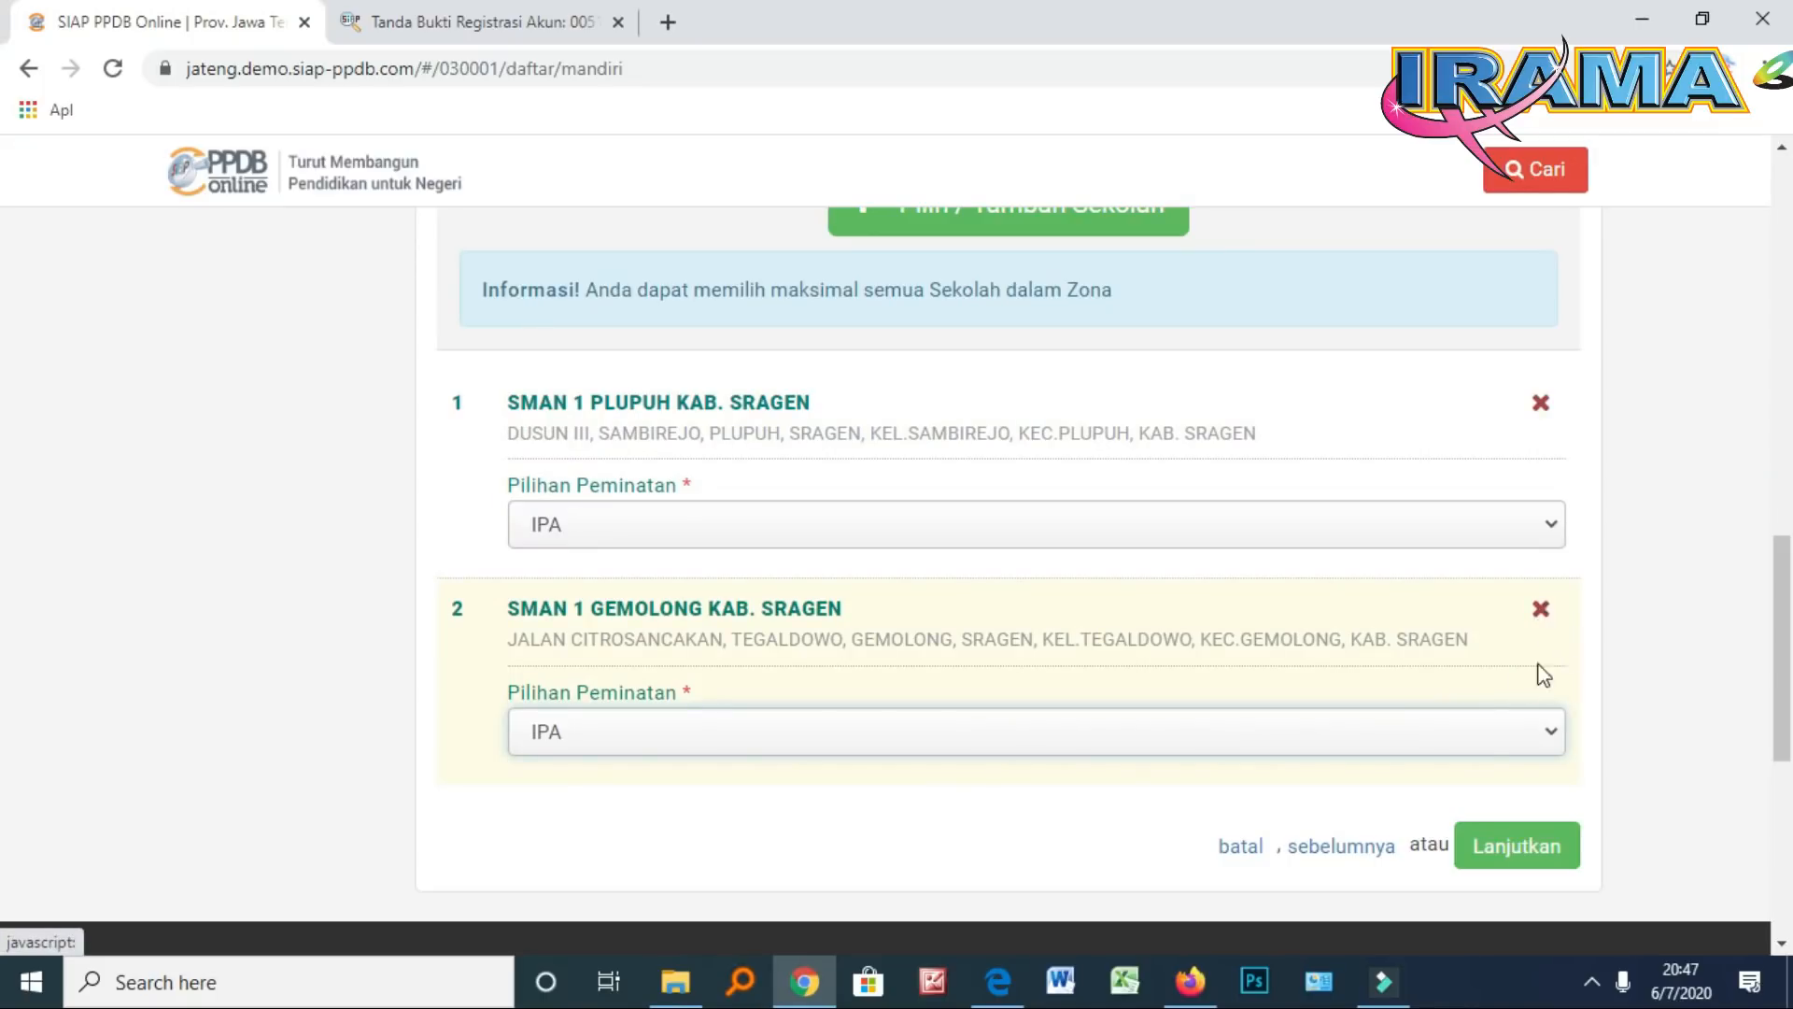
Proceed to Cek Ulang and review both choices: Plupuh 4.20 Km, Gemolong 10.30 Km
click(1513, 851)
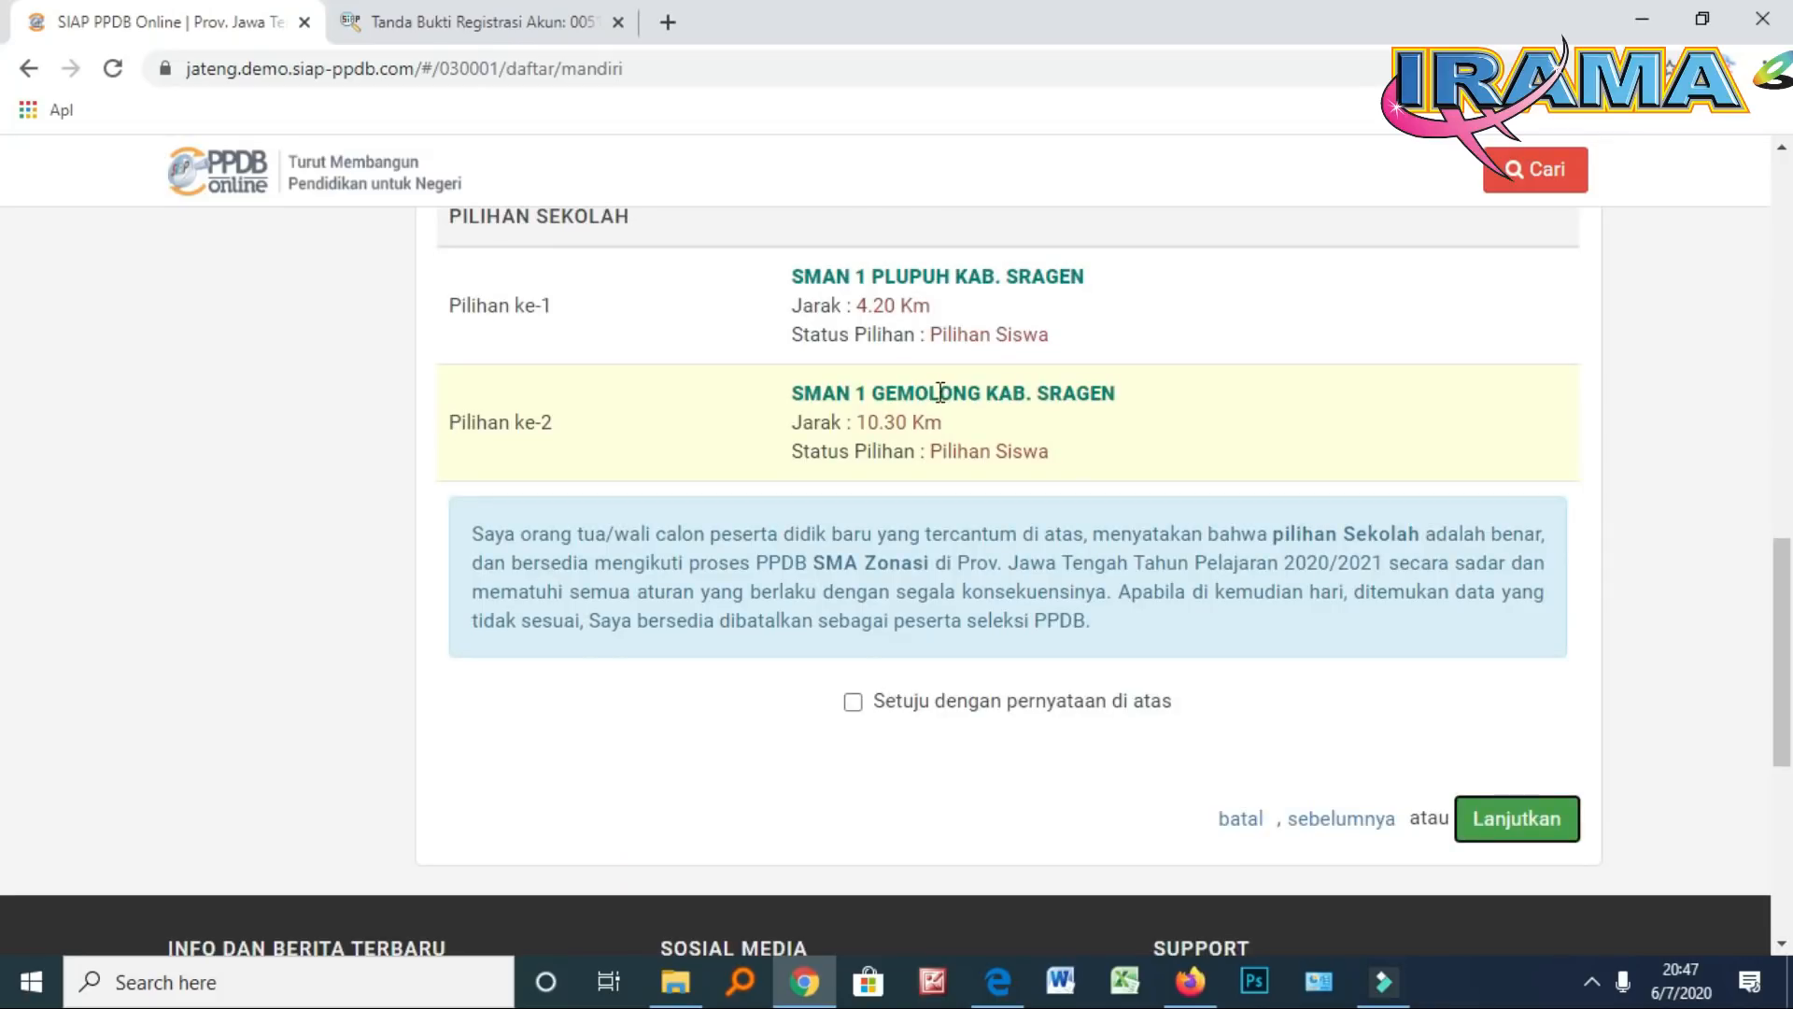
scroll(937, 390, up, 5)
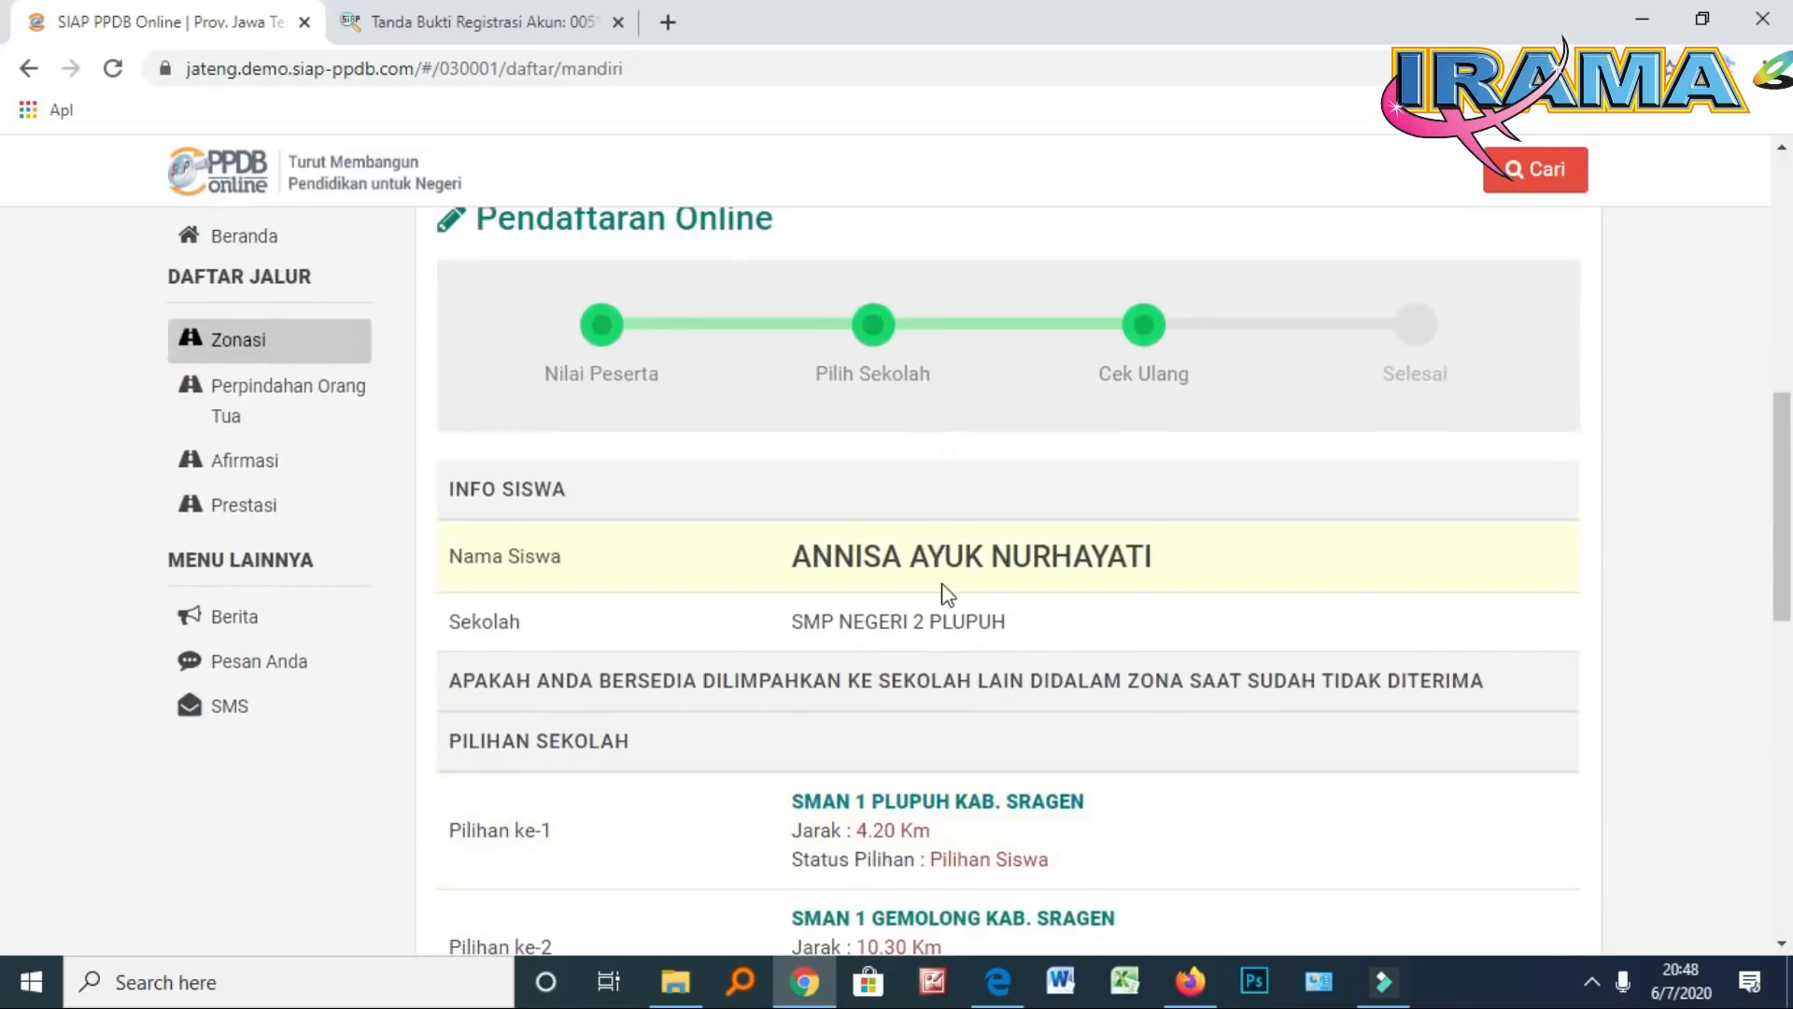
scroll(943, 586, down, 4)
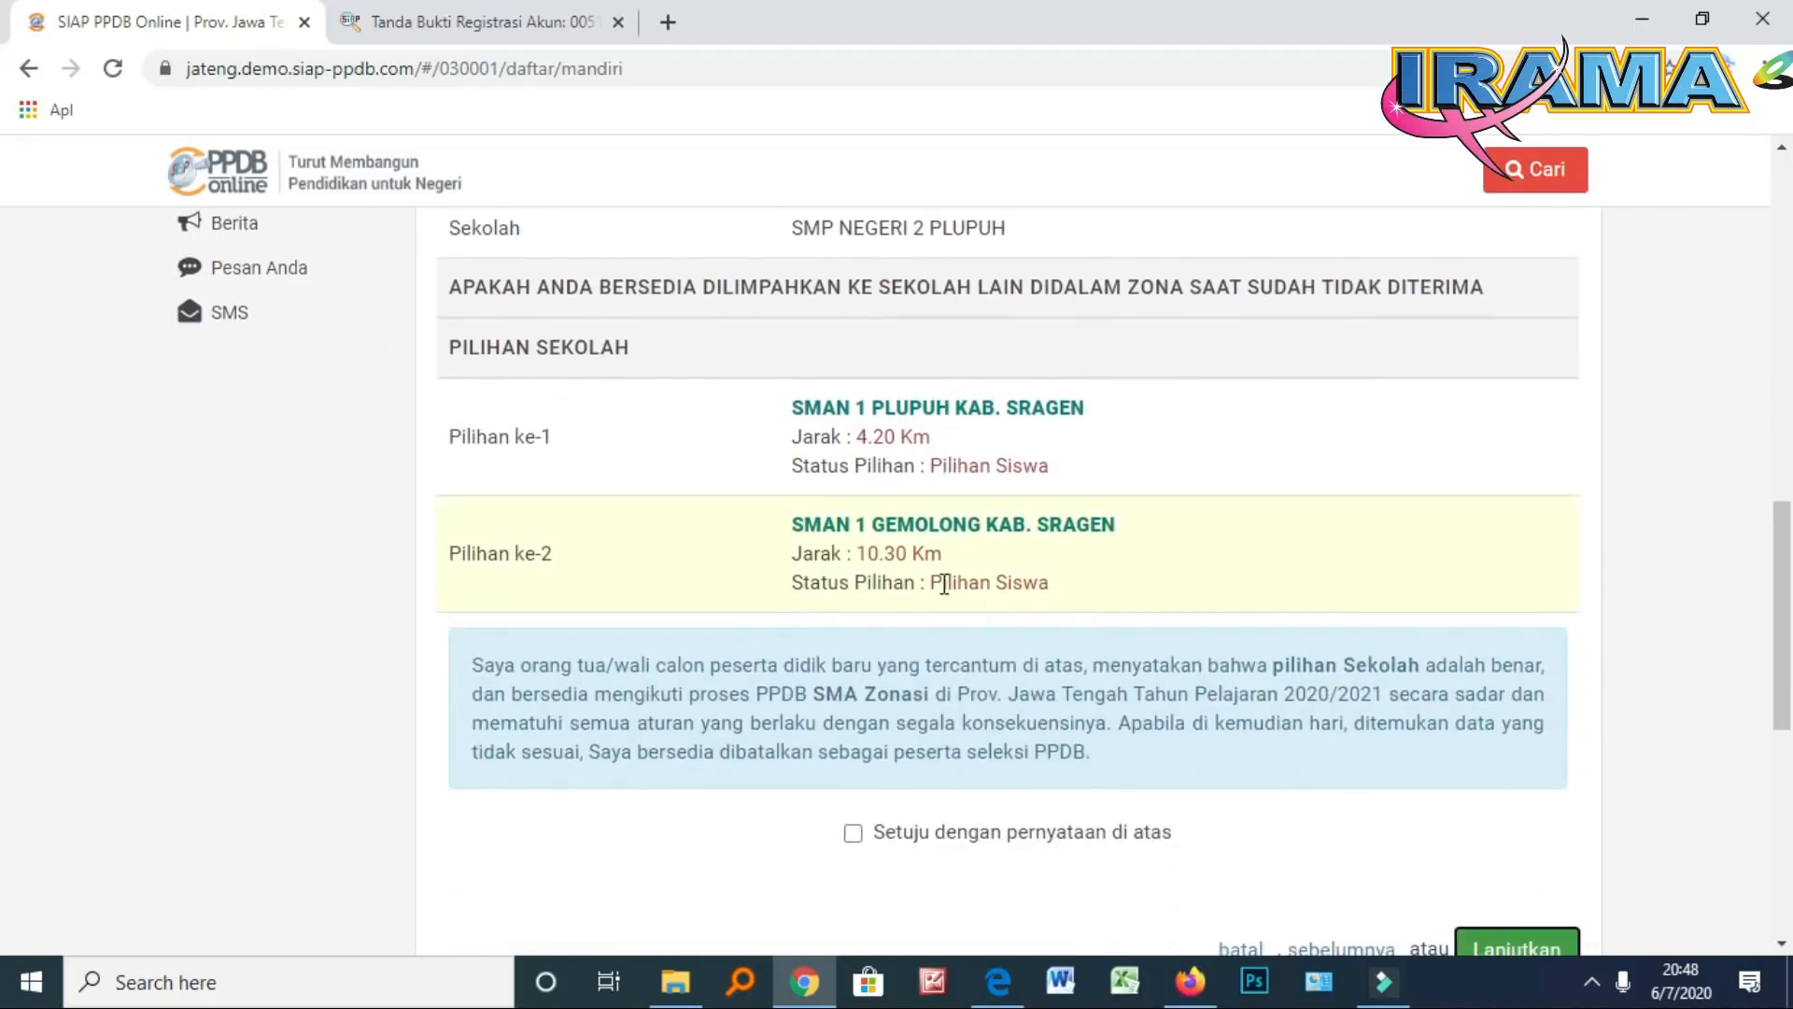
scroll(920, 462, up, 1)
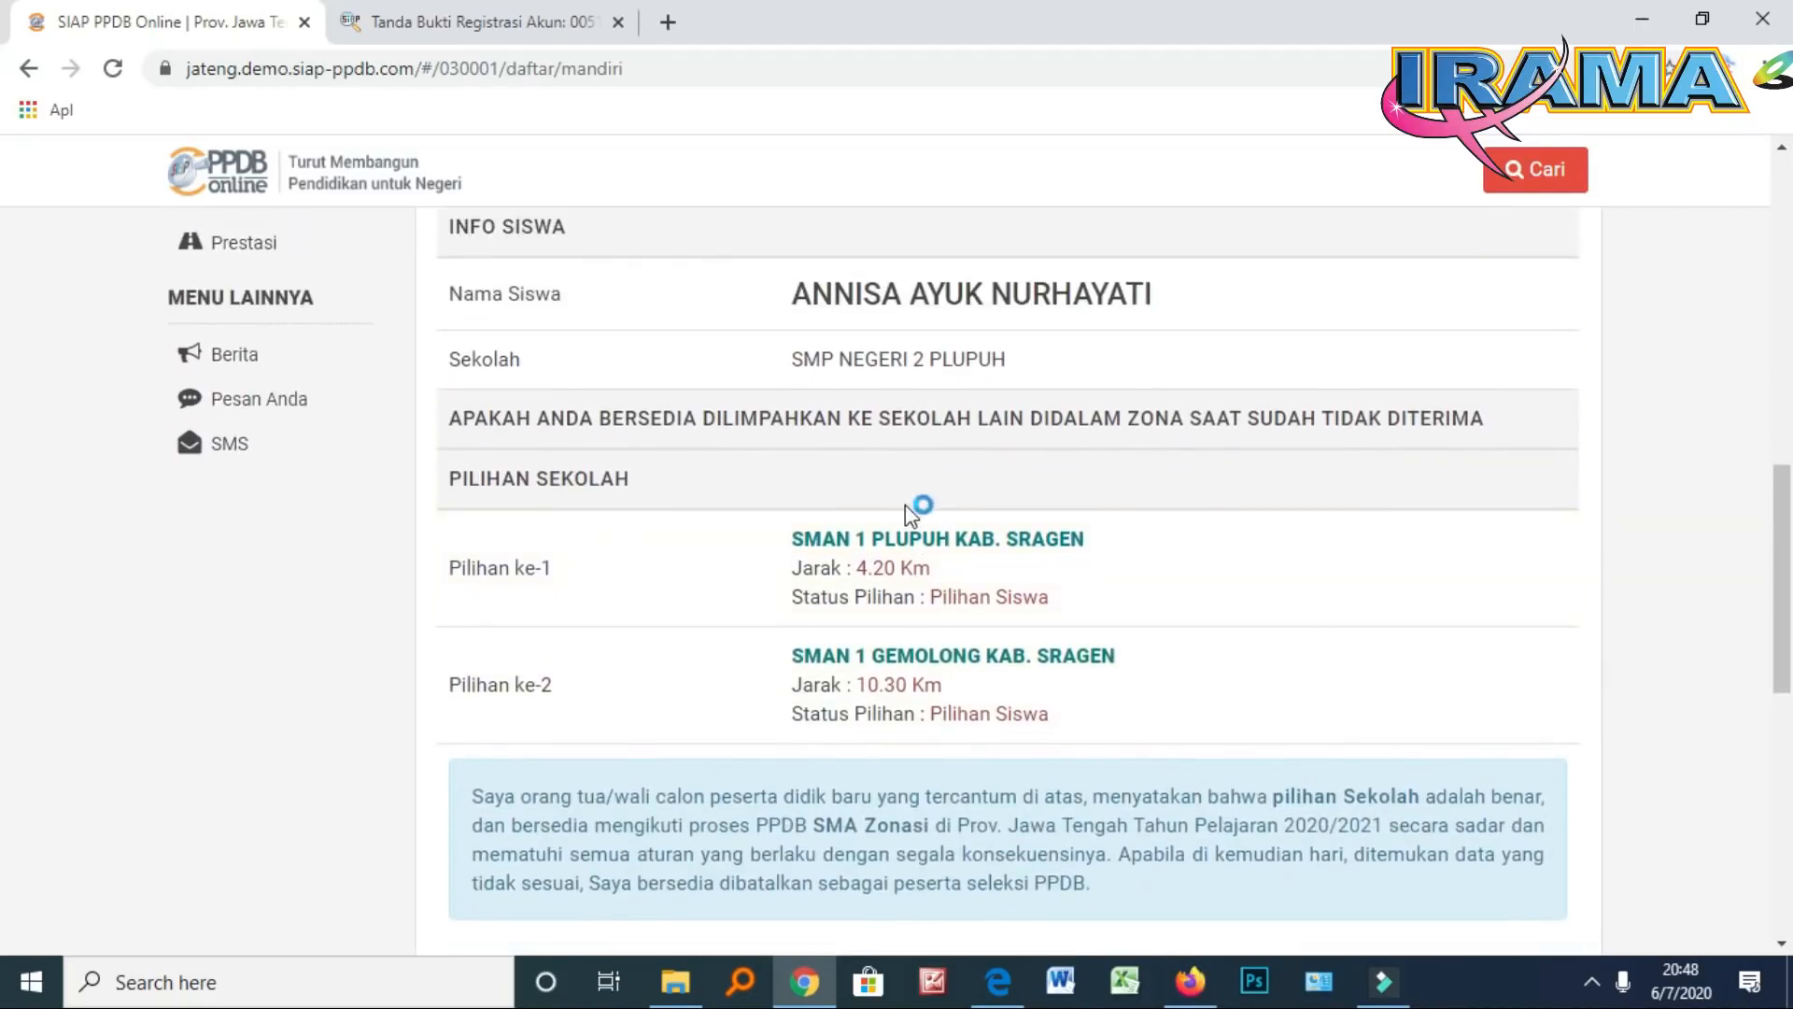
scroll(933, 644, down, 1)
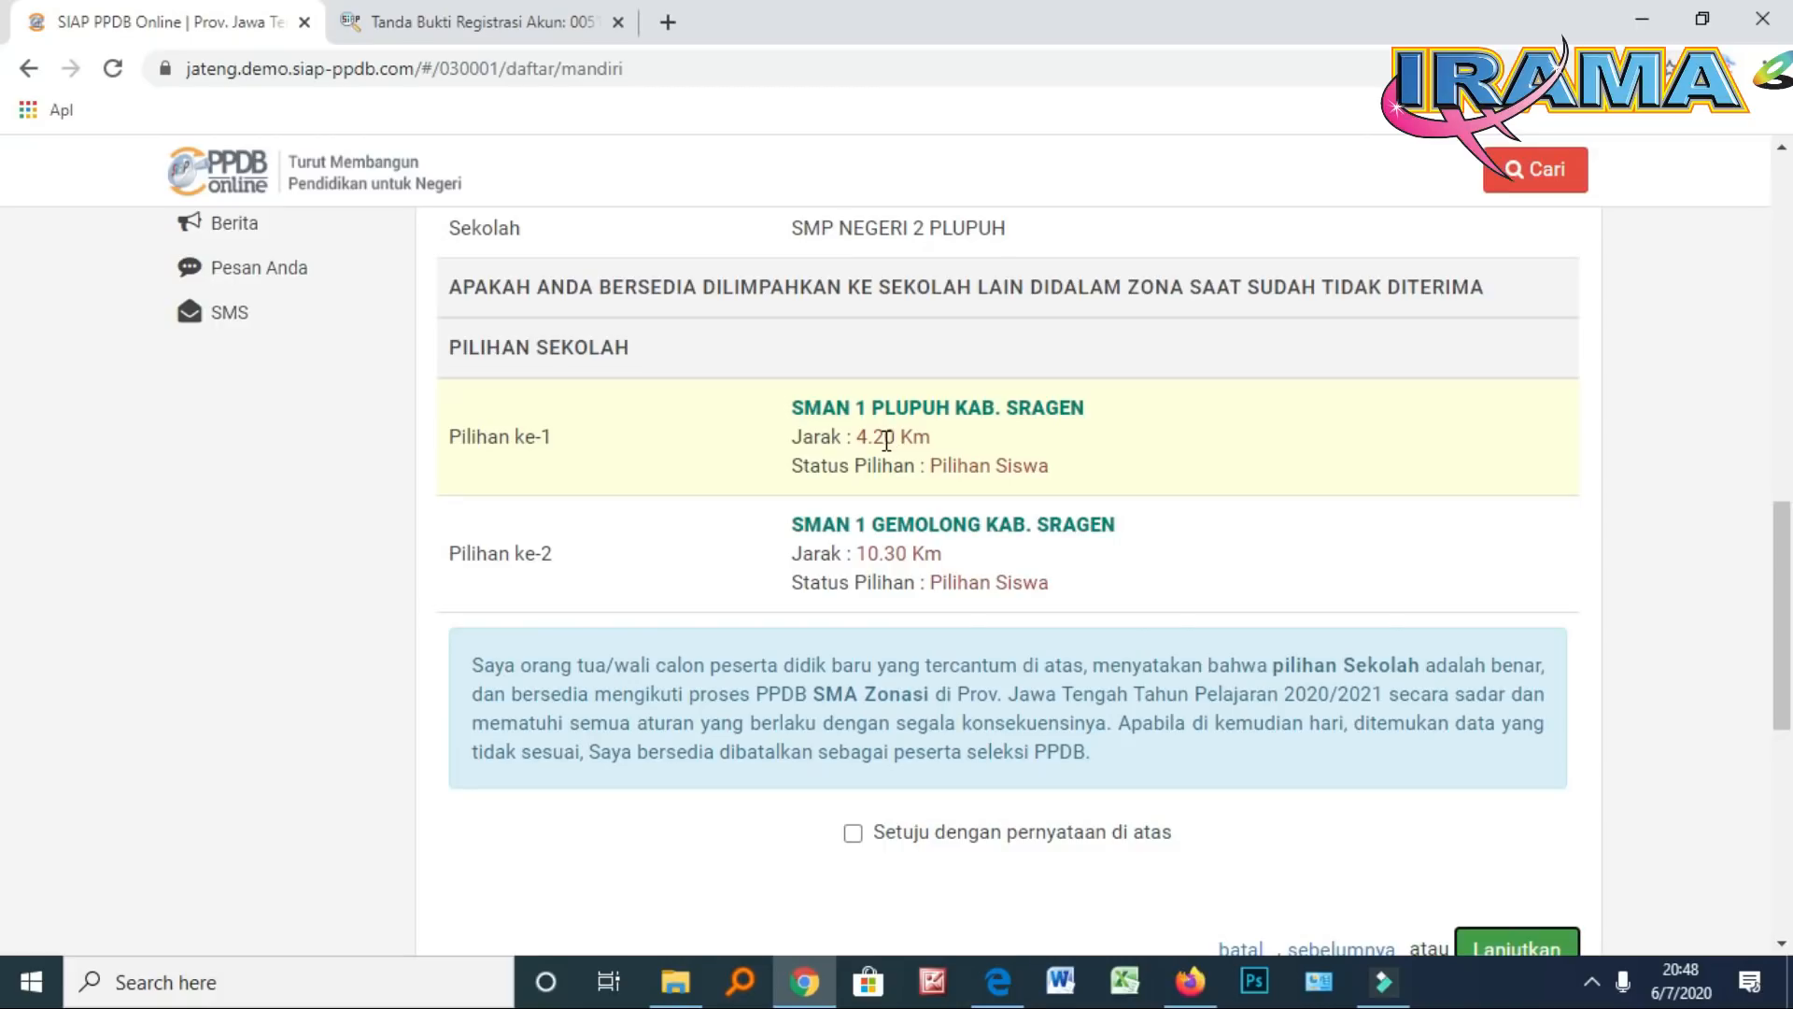
scroll(886, 439, down, 1)
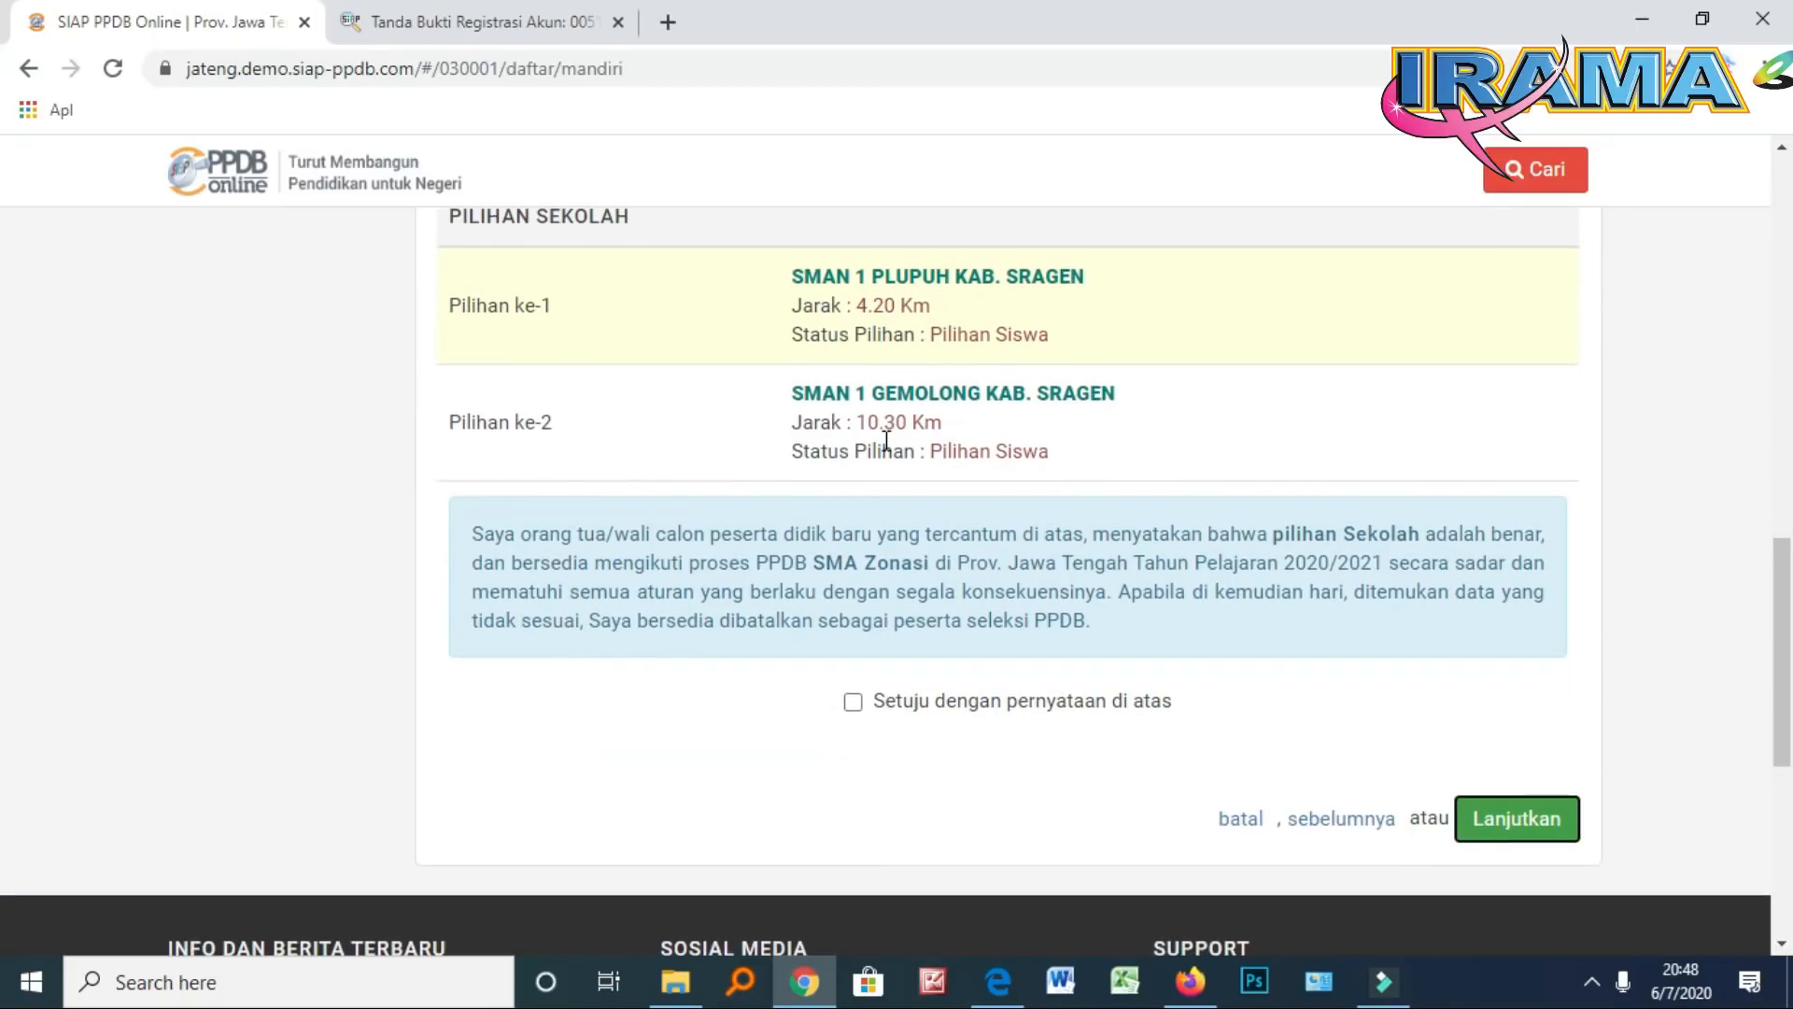
scroll(784, 557, down, 1)
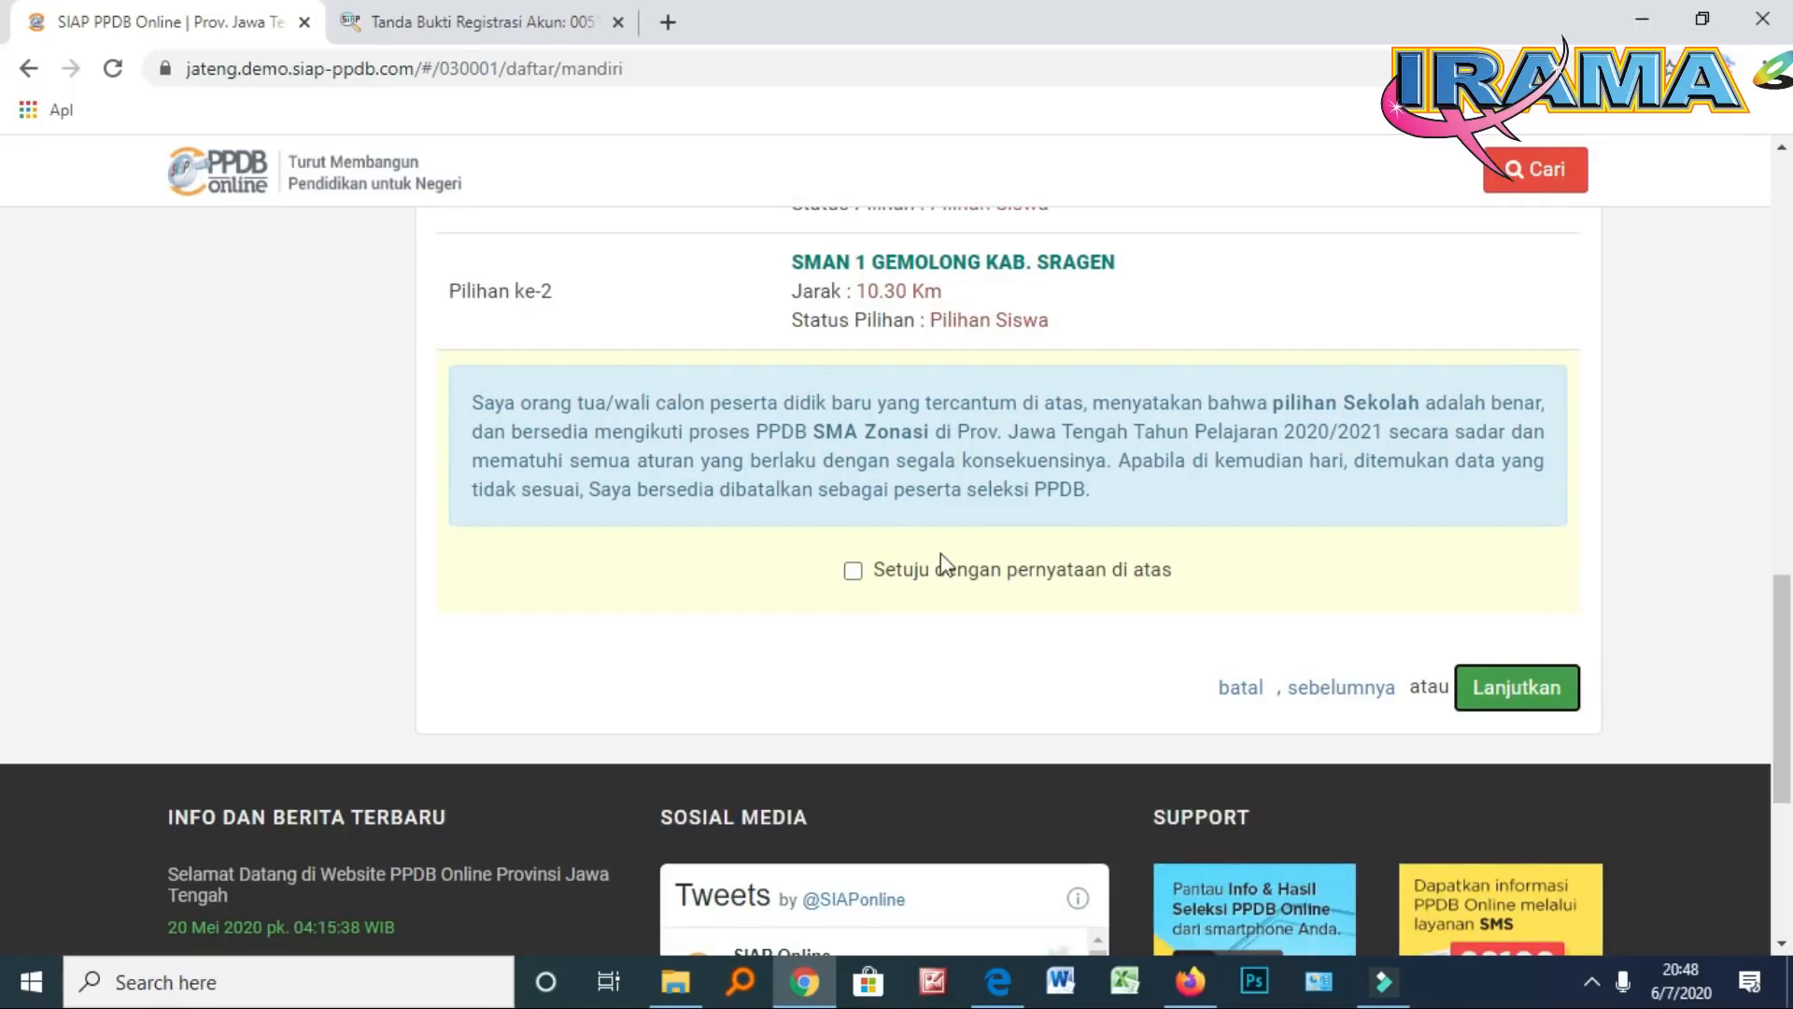
Tick 'Setuju dengan pernyataan di atas' and submit the Zonasi registration
click(853, 571)
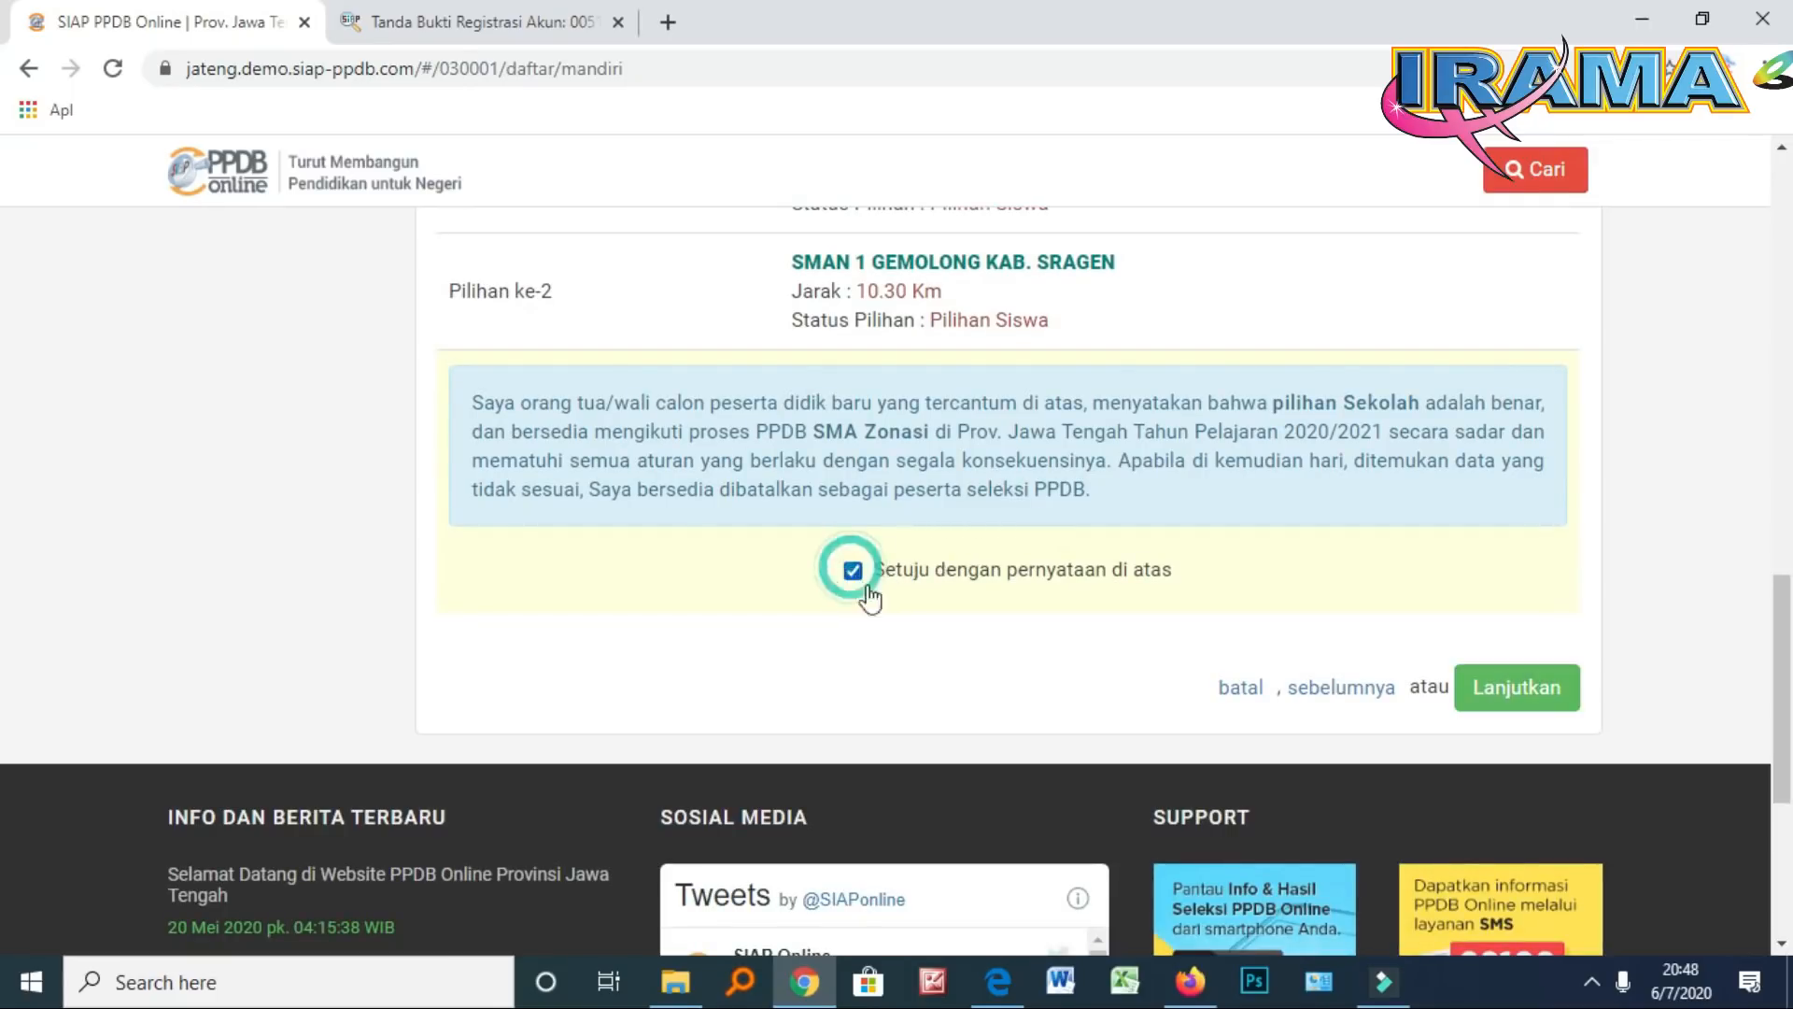
click(1521, 680)
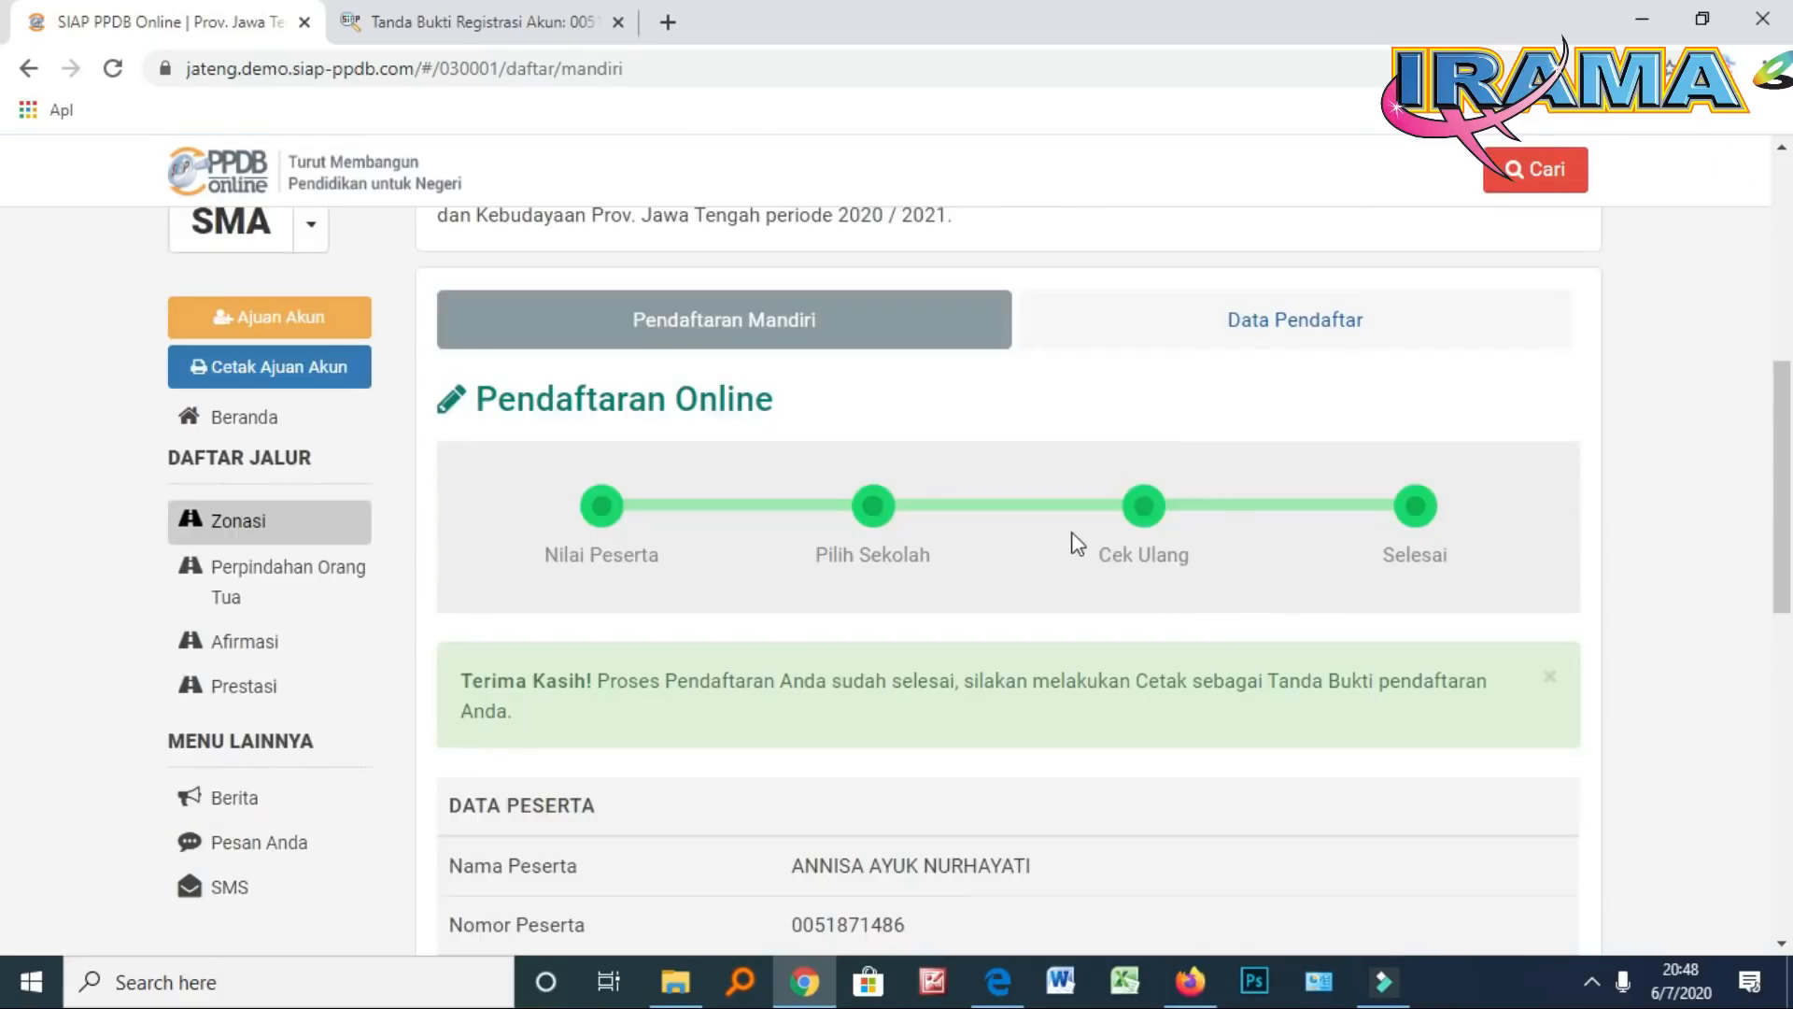
scroll(1101, 530, down, 4)
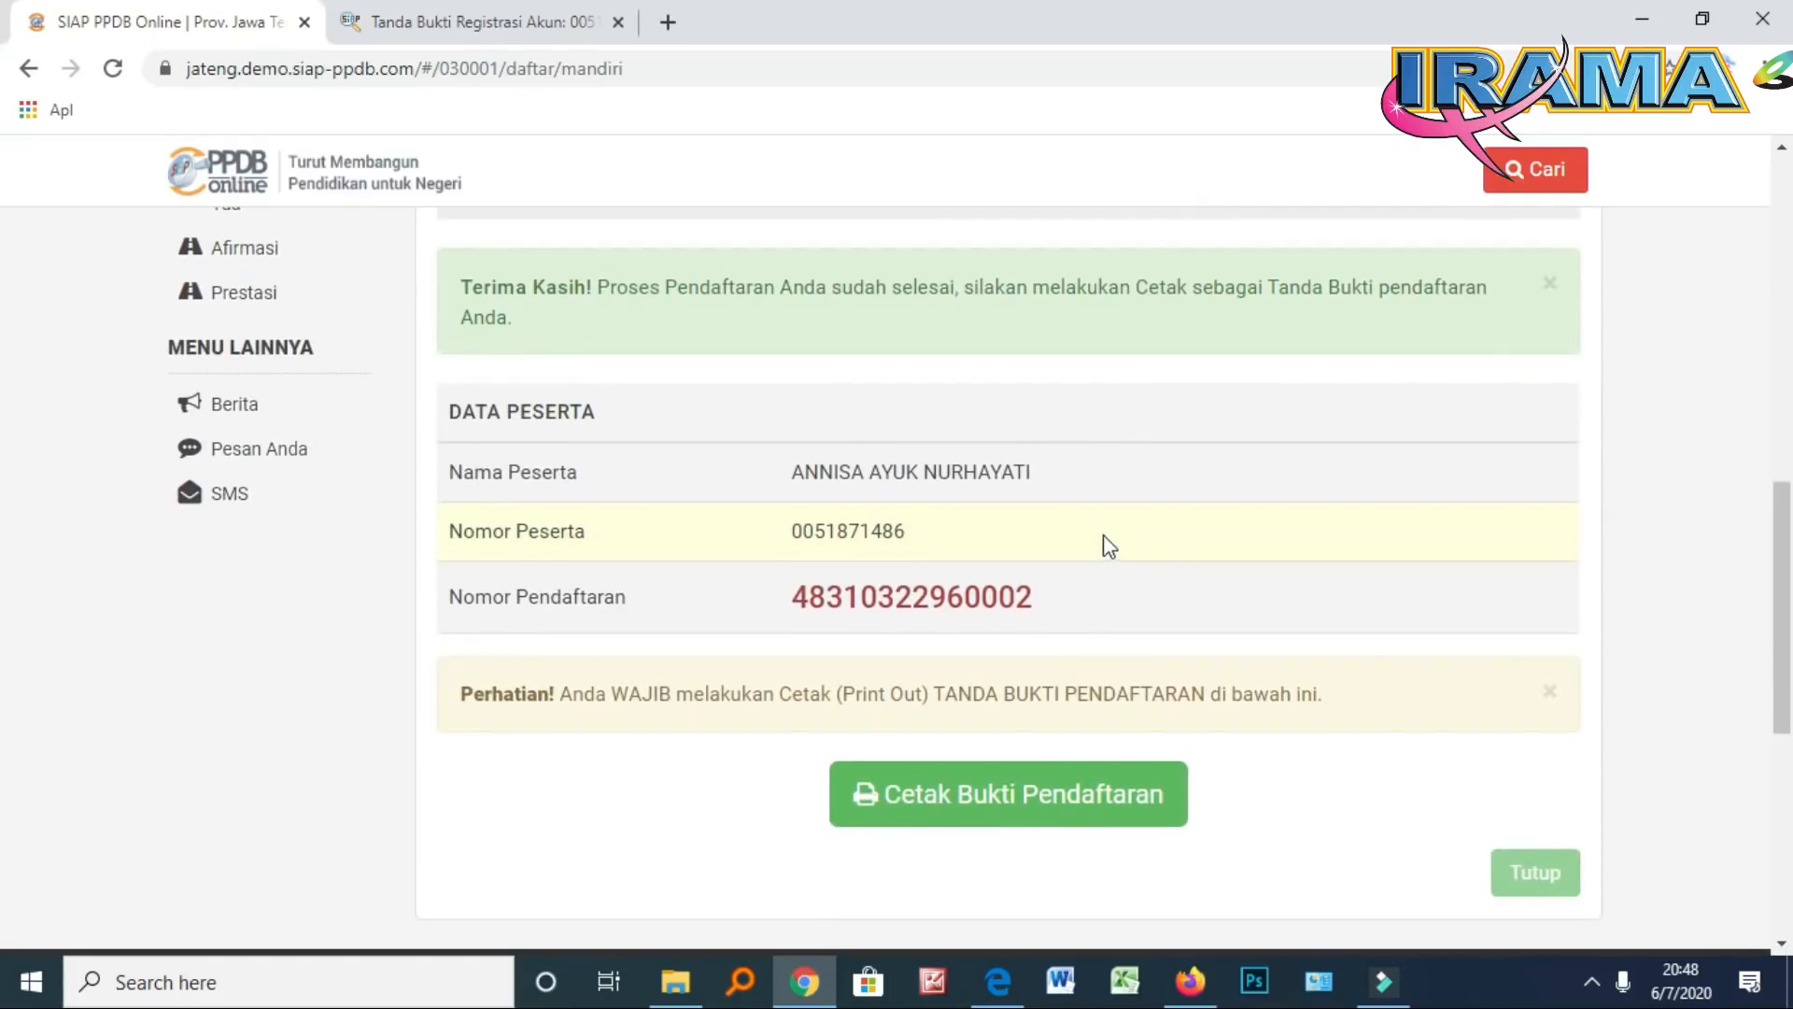
scroll(1095, 540, down, 3)
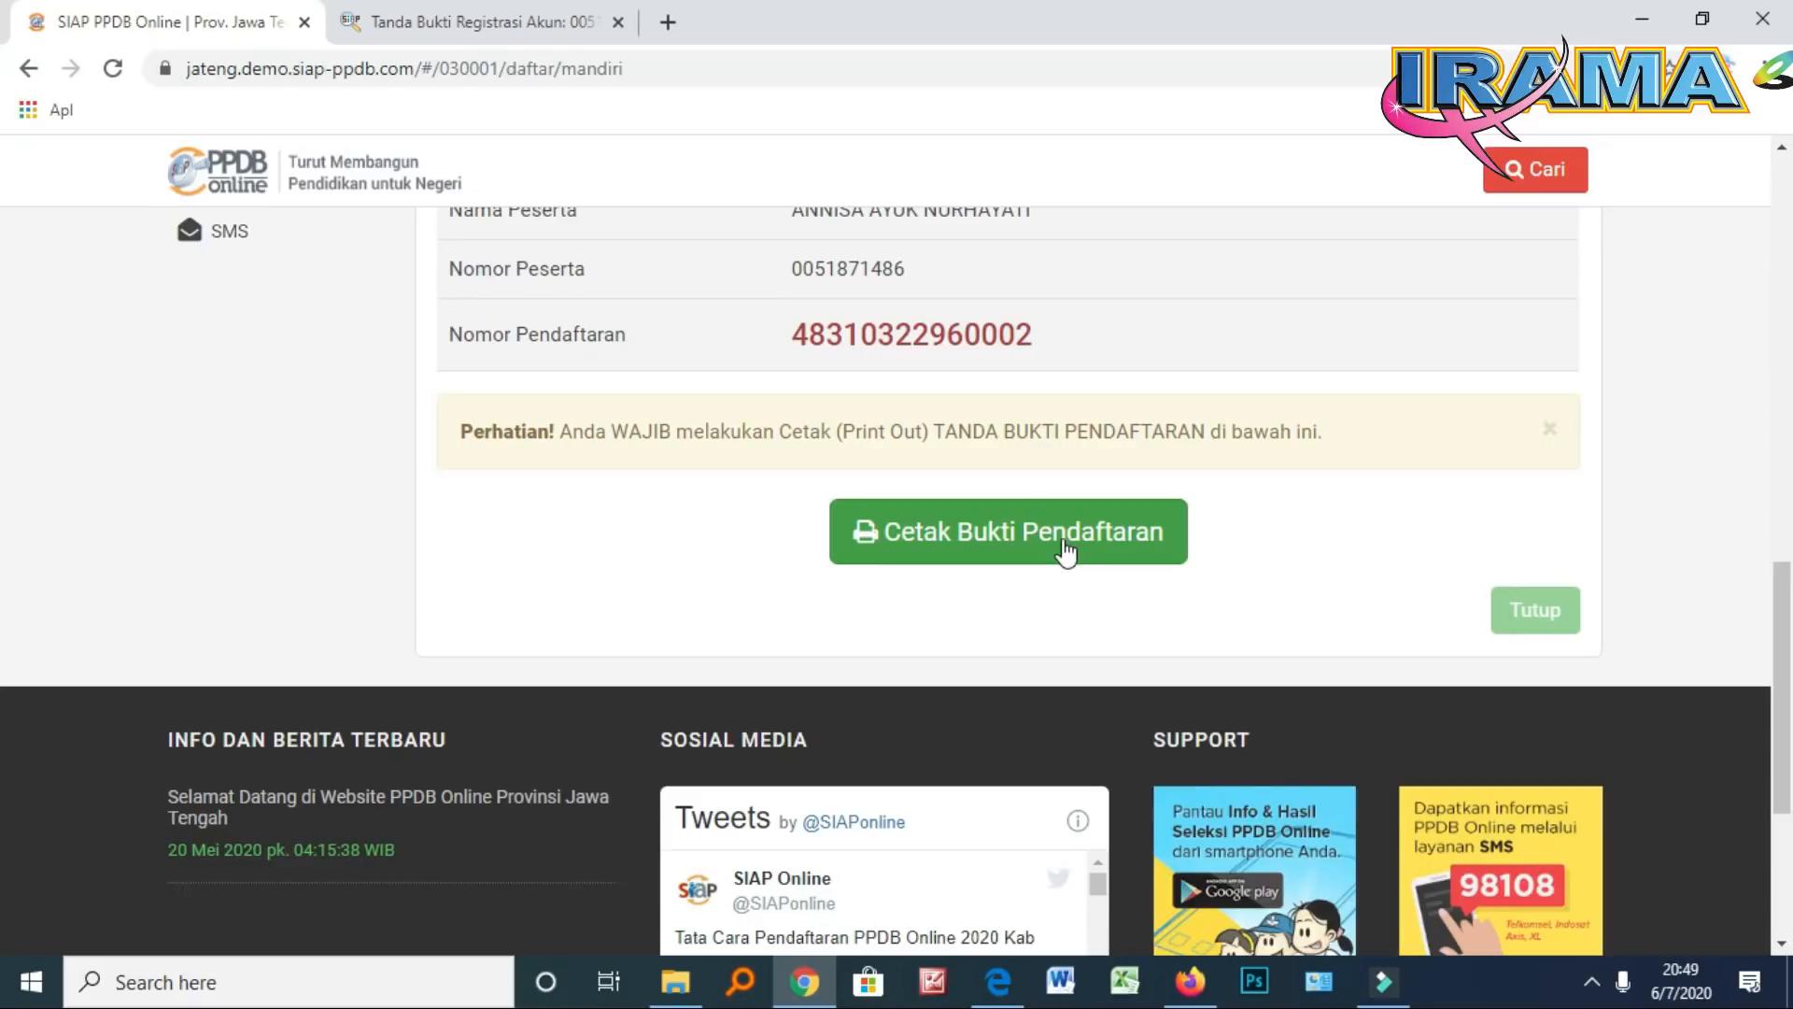
Print the receipt to 'Simpan sebagai PDF' and save it in PPDB 2020 under the default name
click(1015, 536)
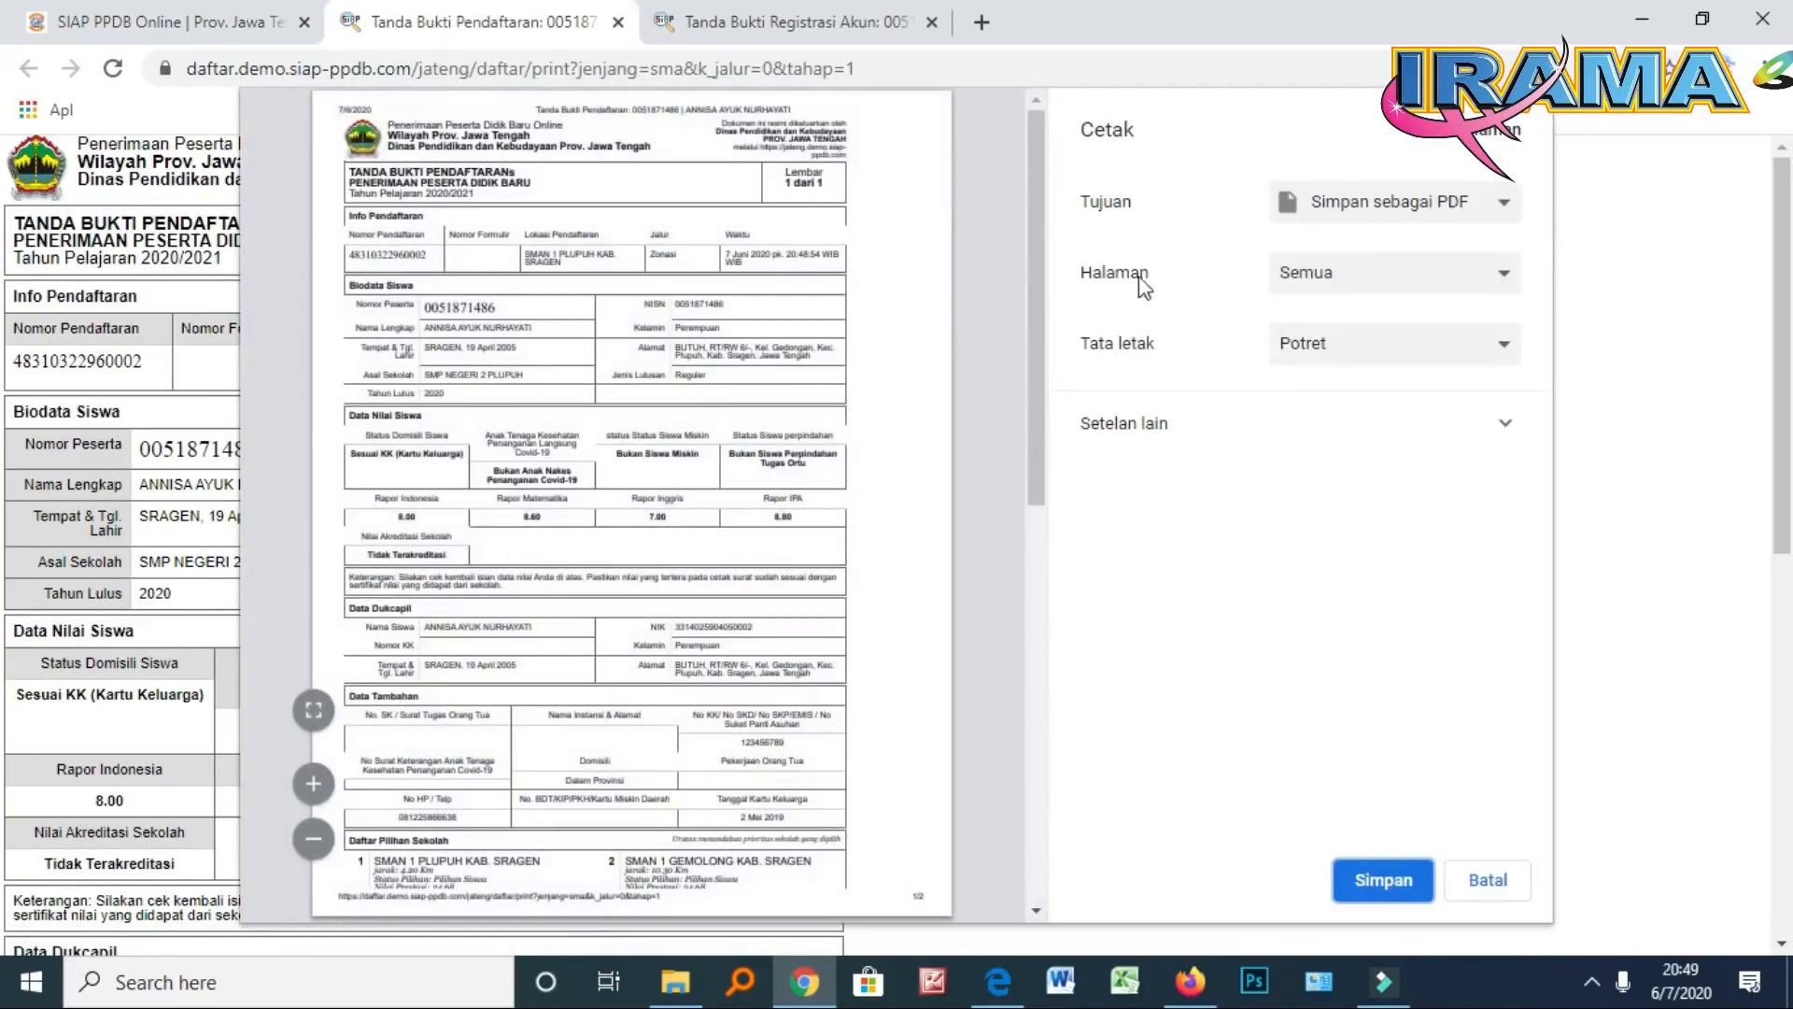
click(1424, 203)
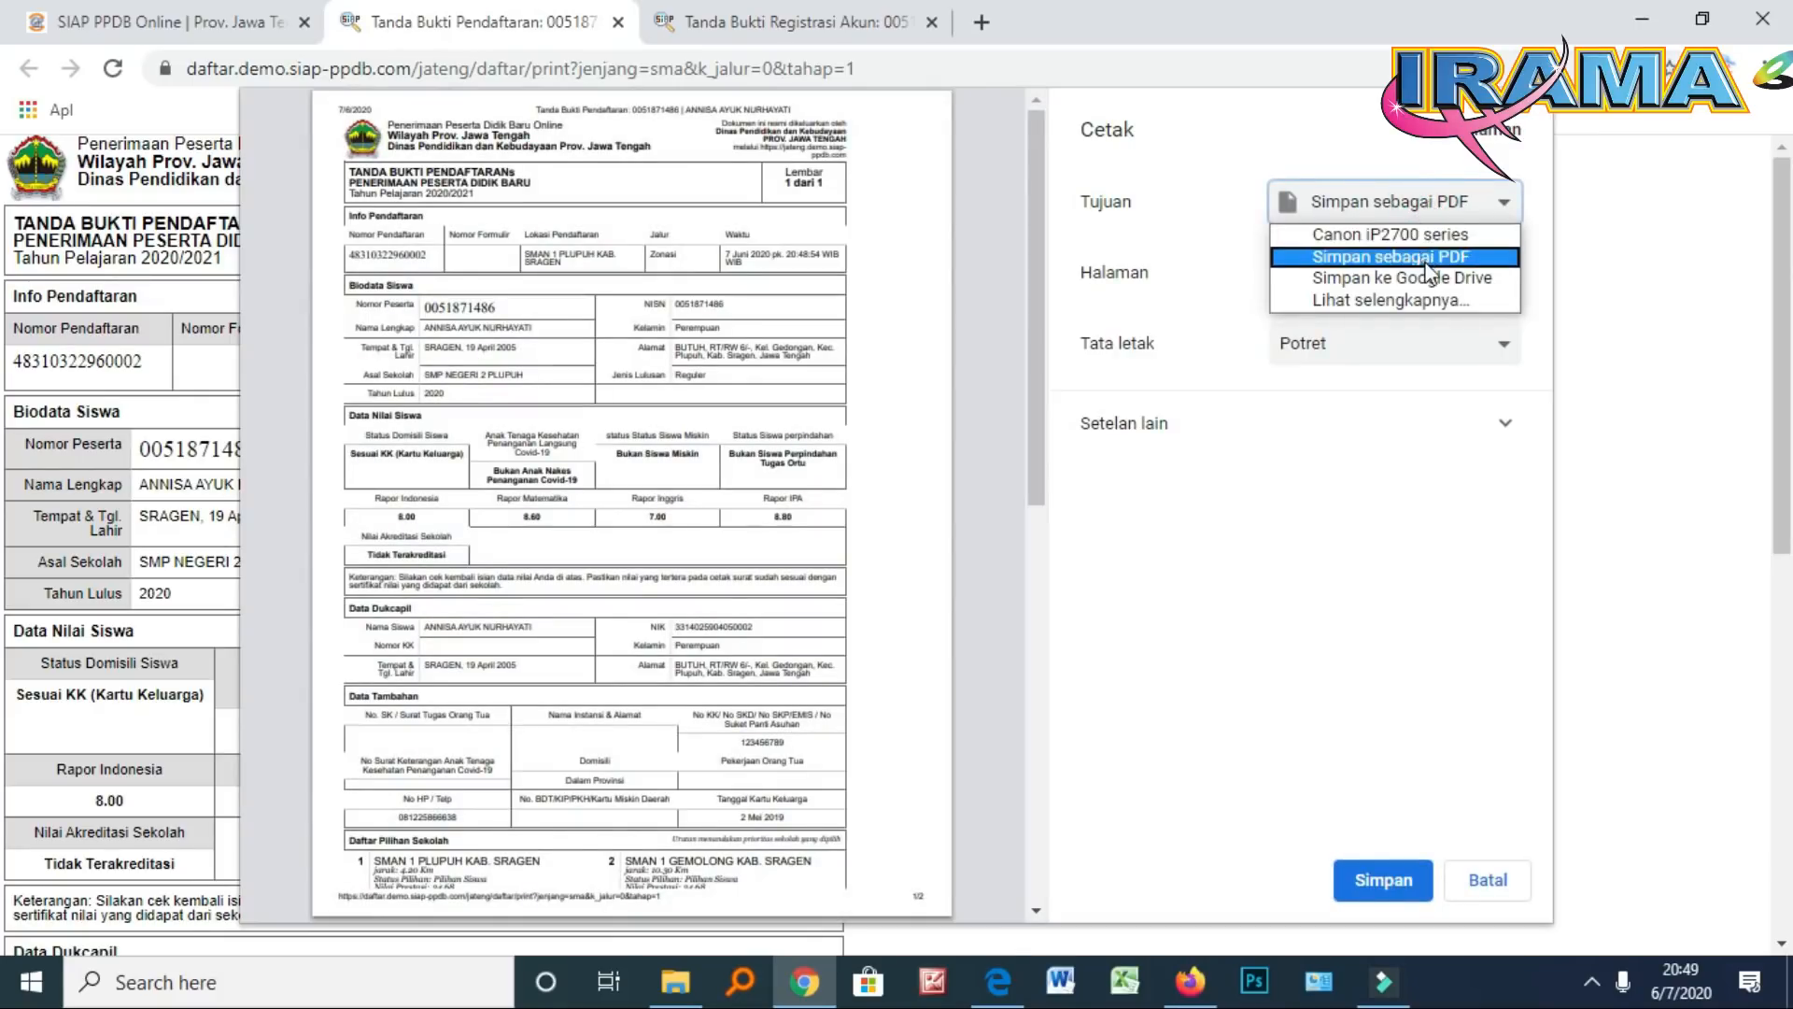
click(1426, 261)
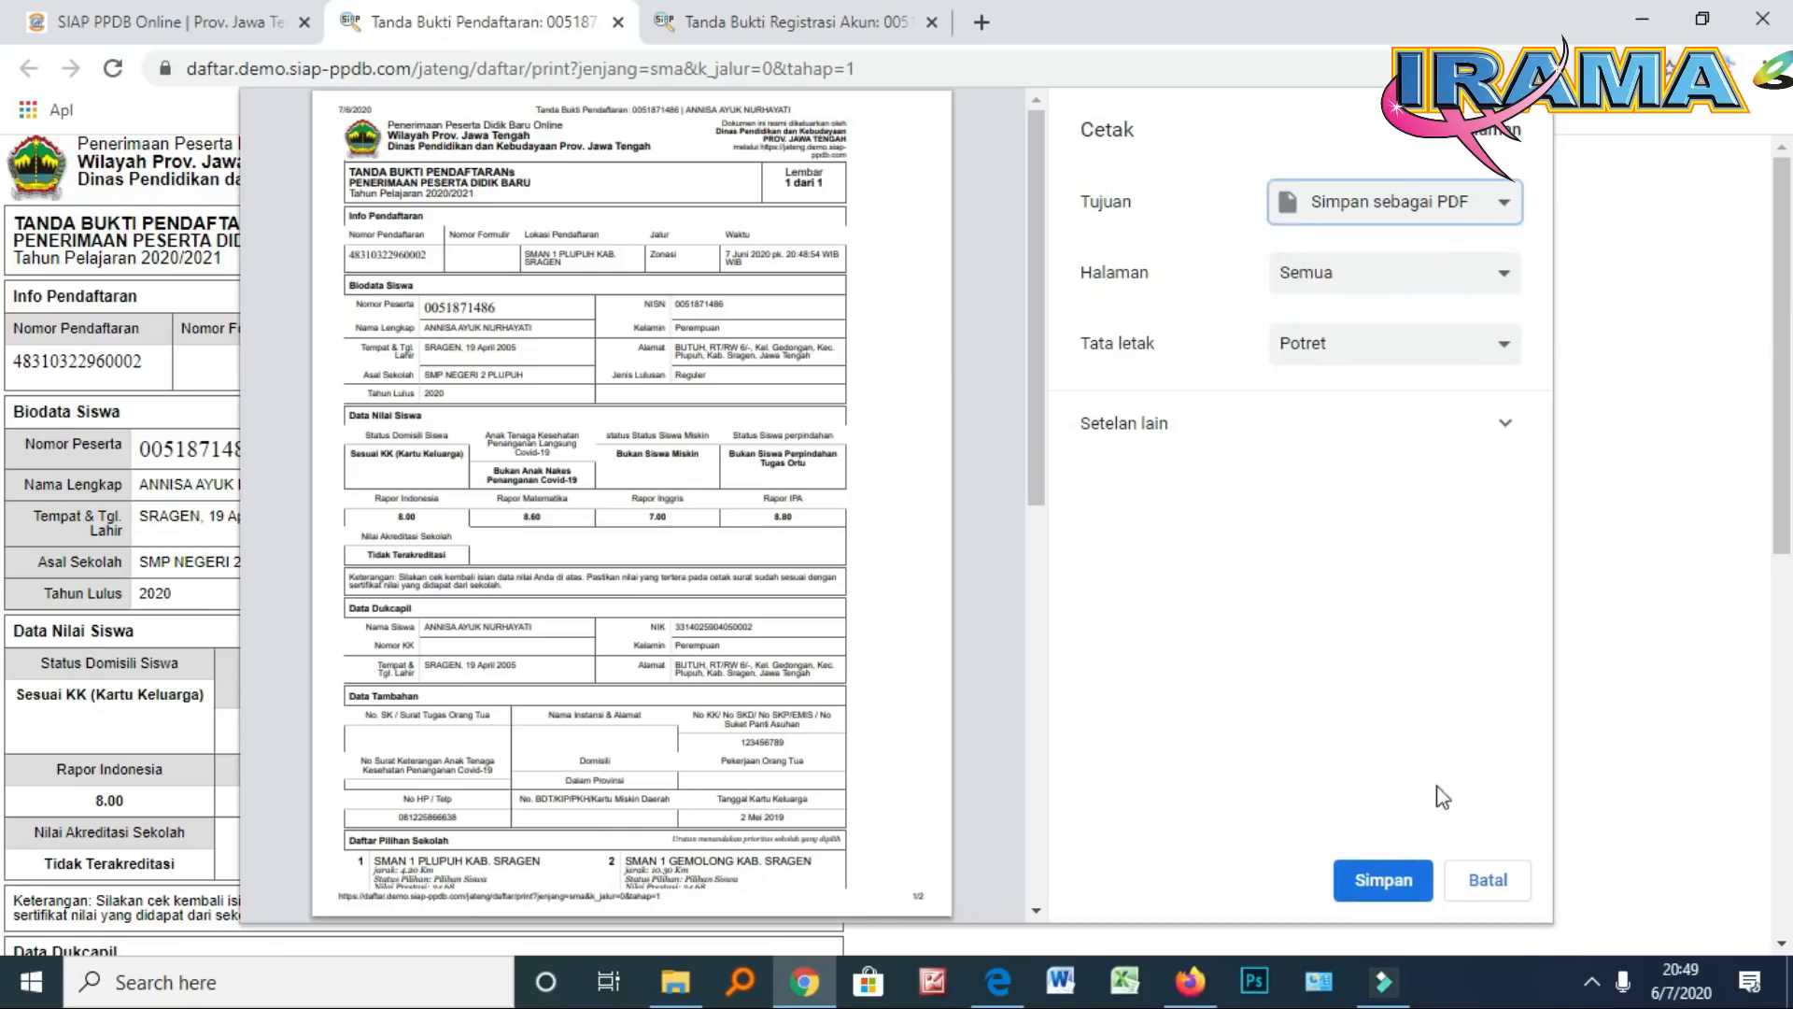
click(1405, 873)
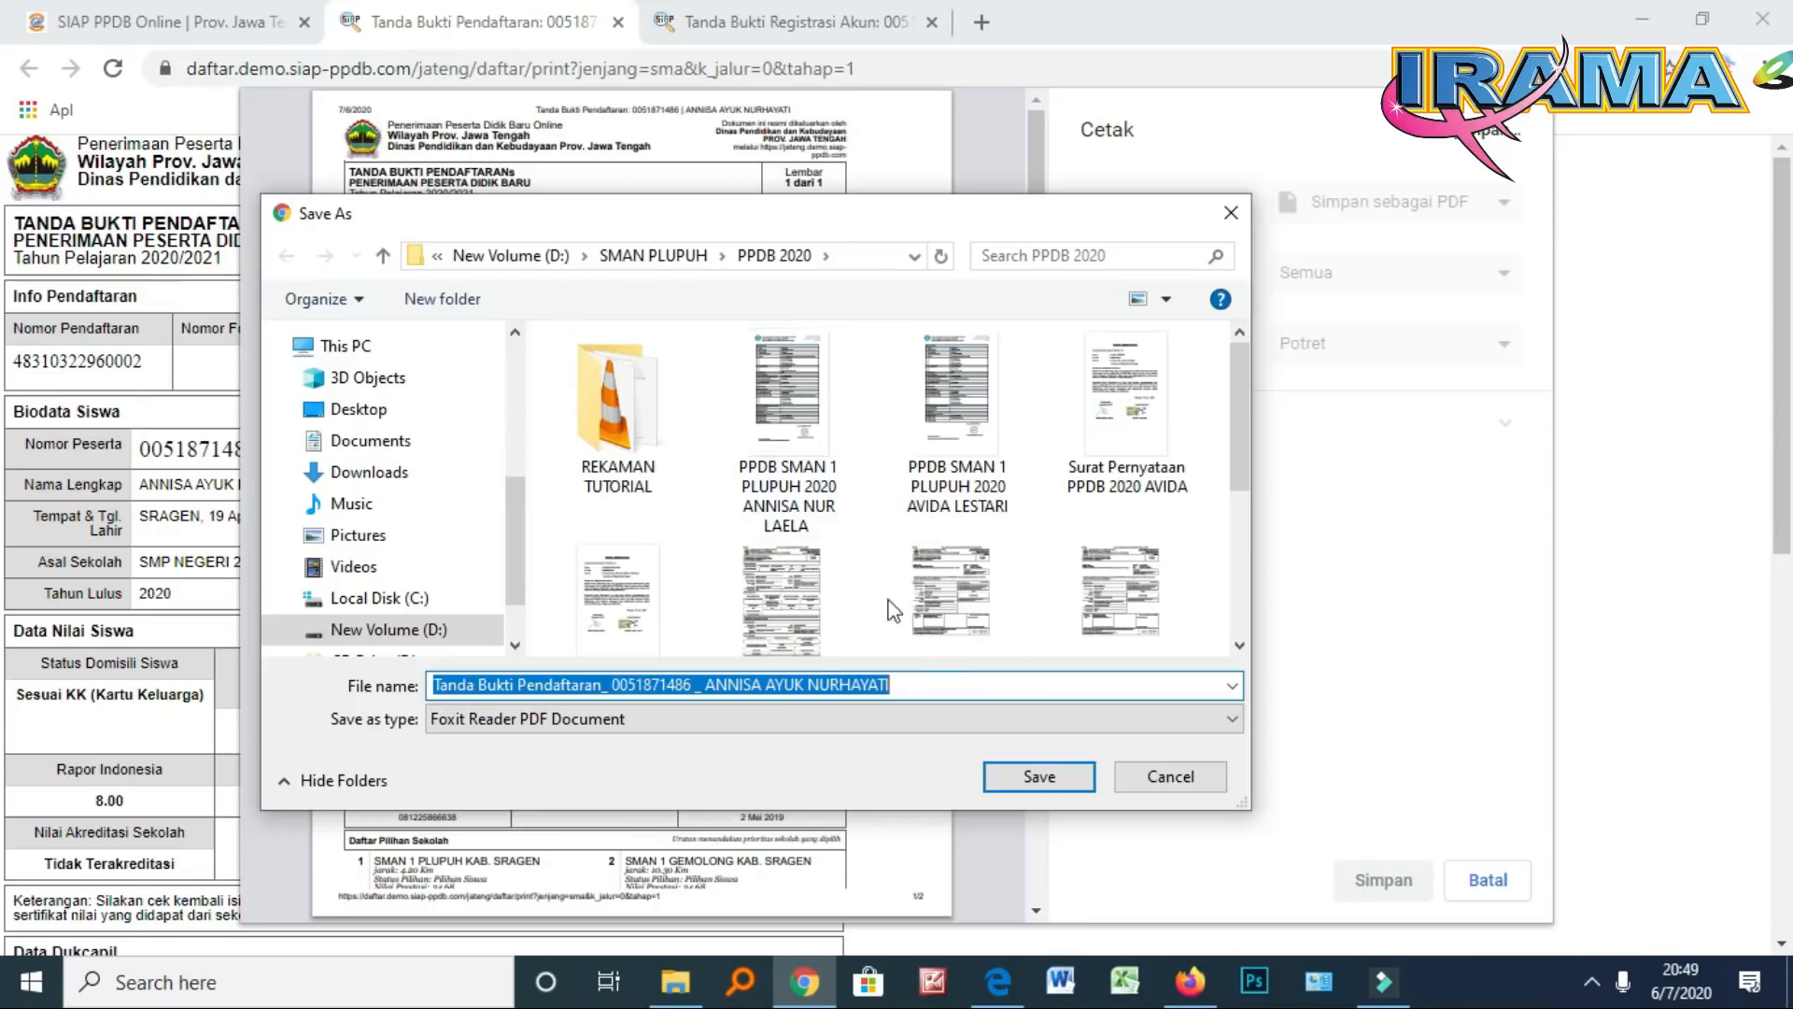
click(949, 687)
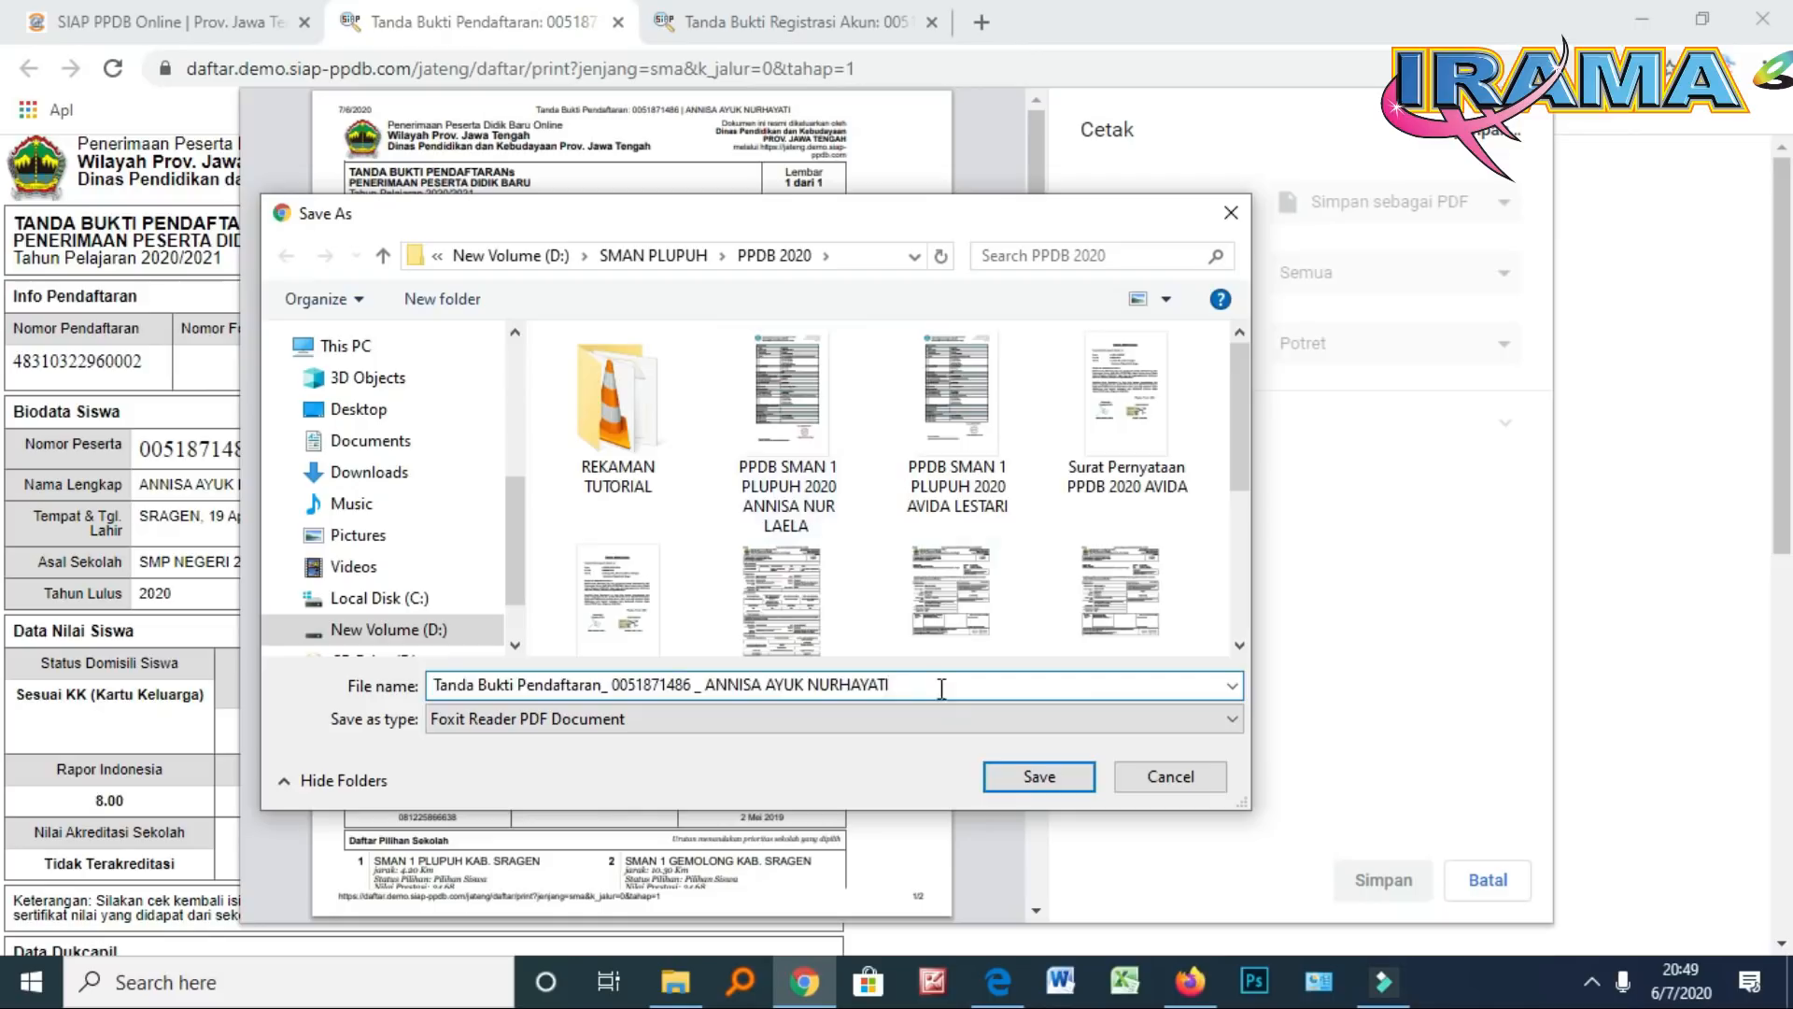
click(1025, 782)
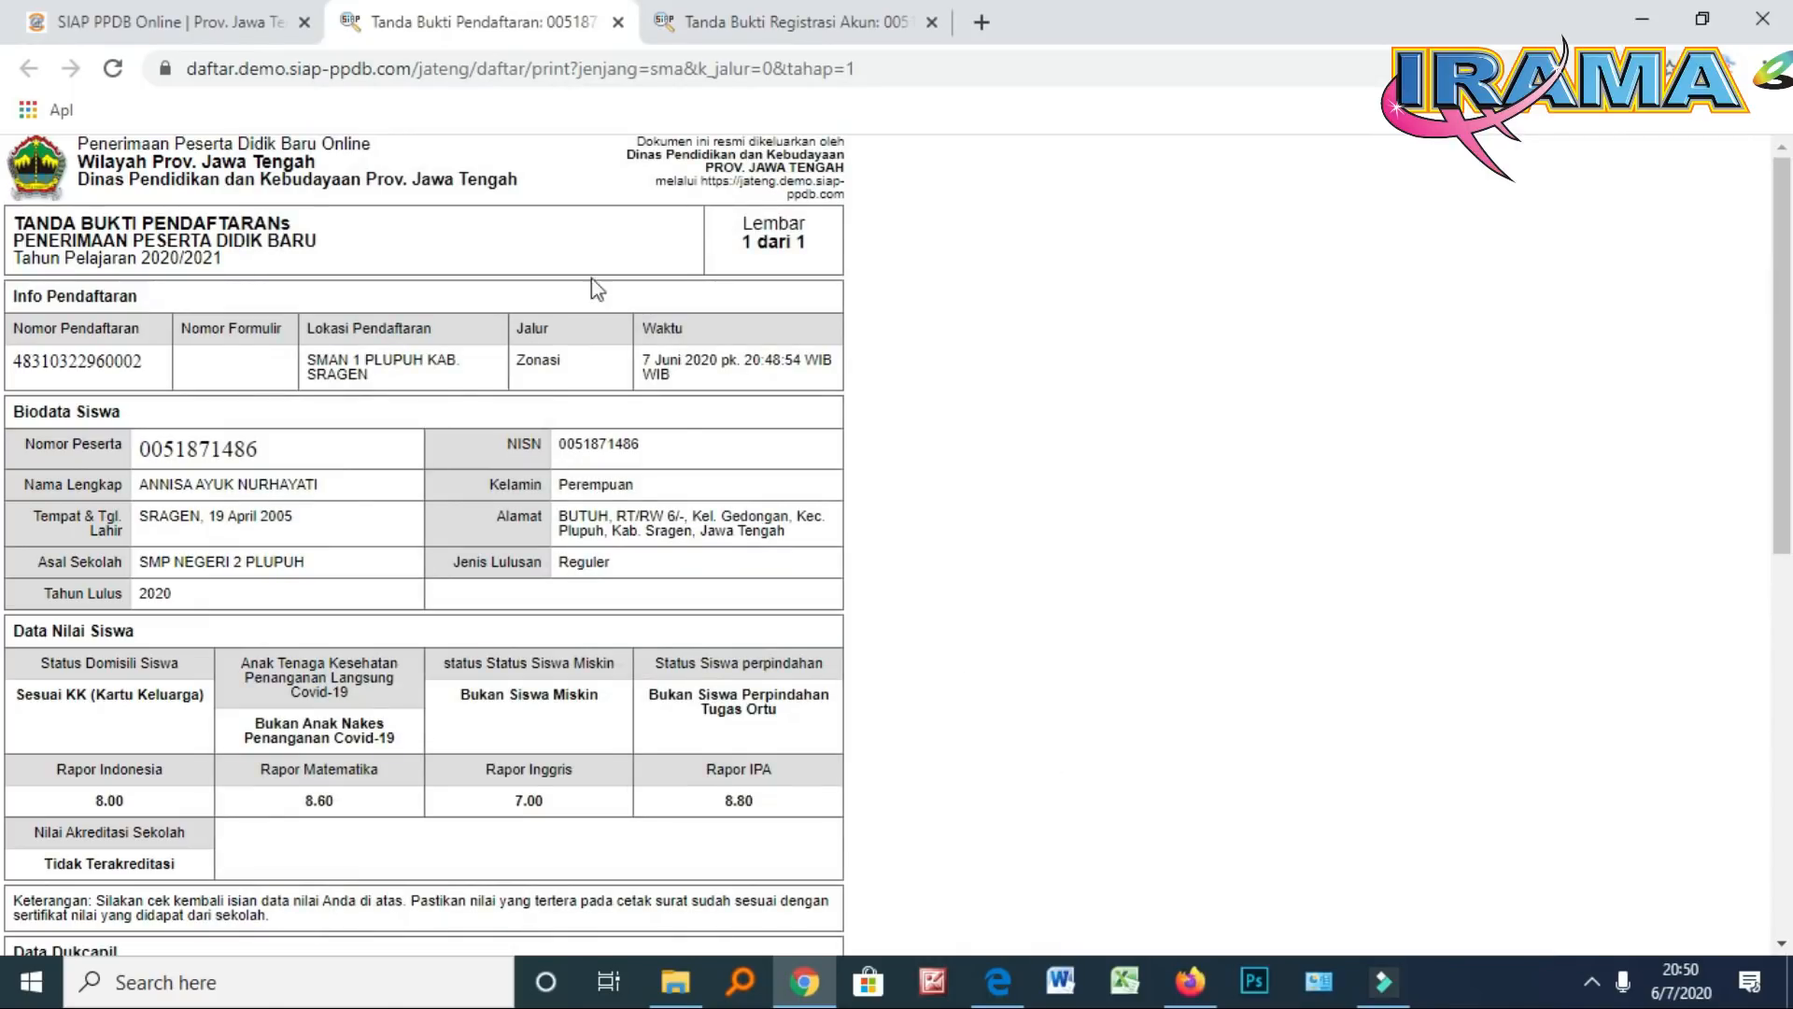
Return to the SIAP PPDB Online tab showing the completed Pendaftaran Online steps
click(119, 33)
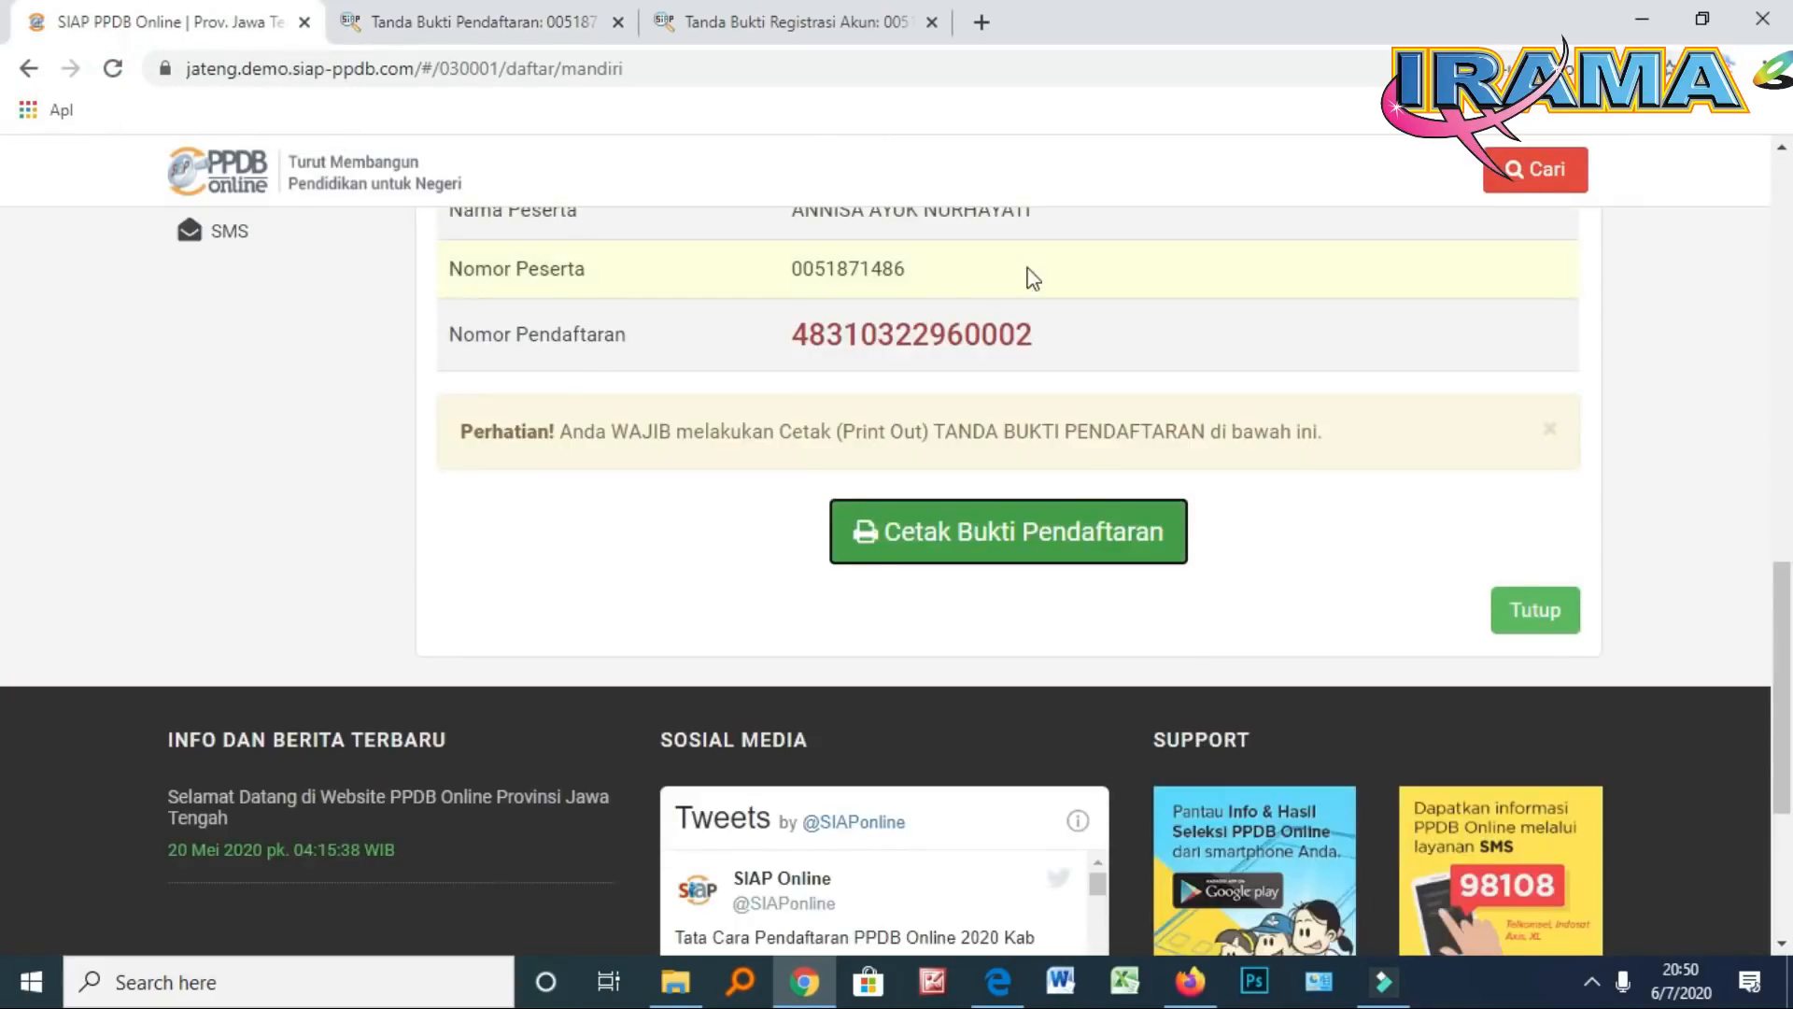
scroll(1361, 284, up, 15)
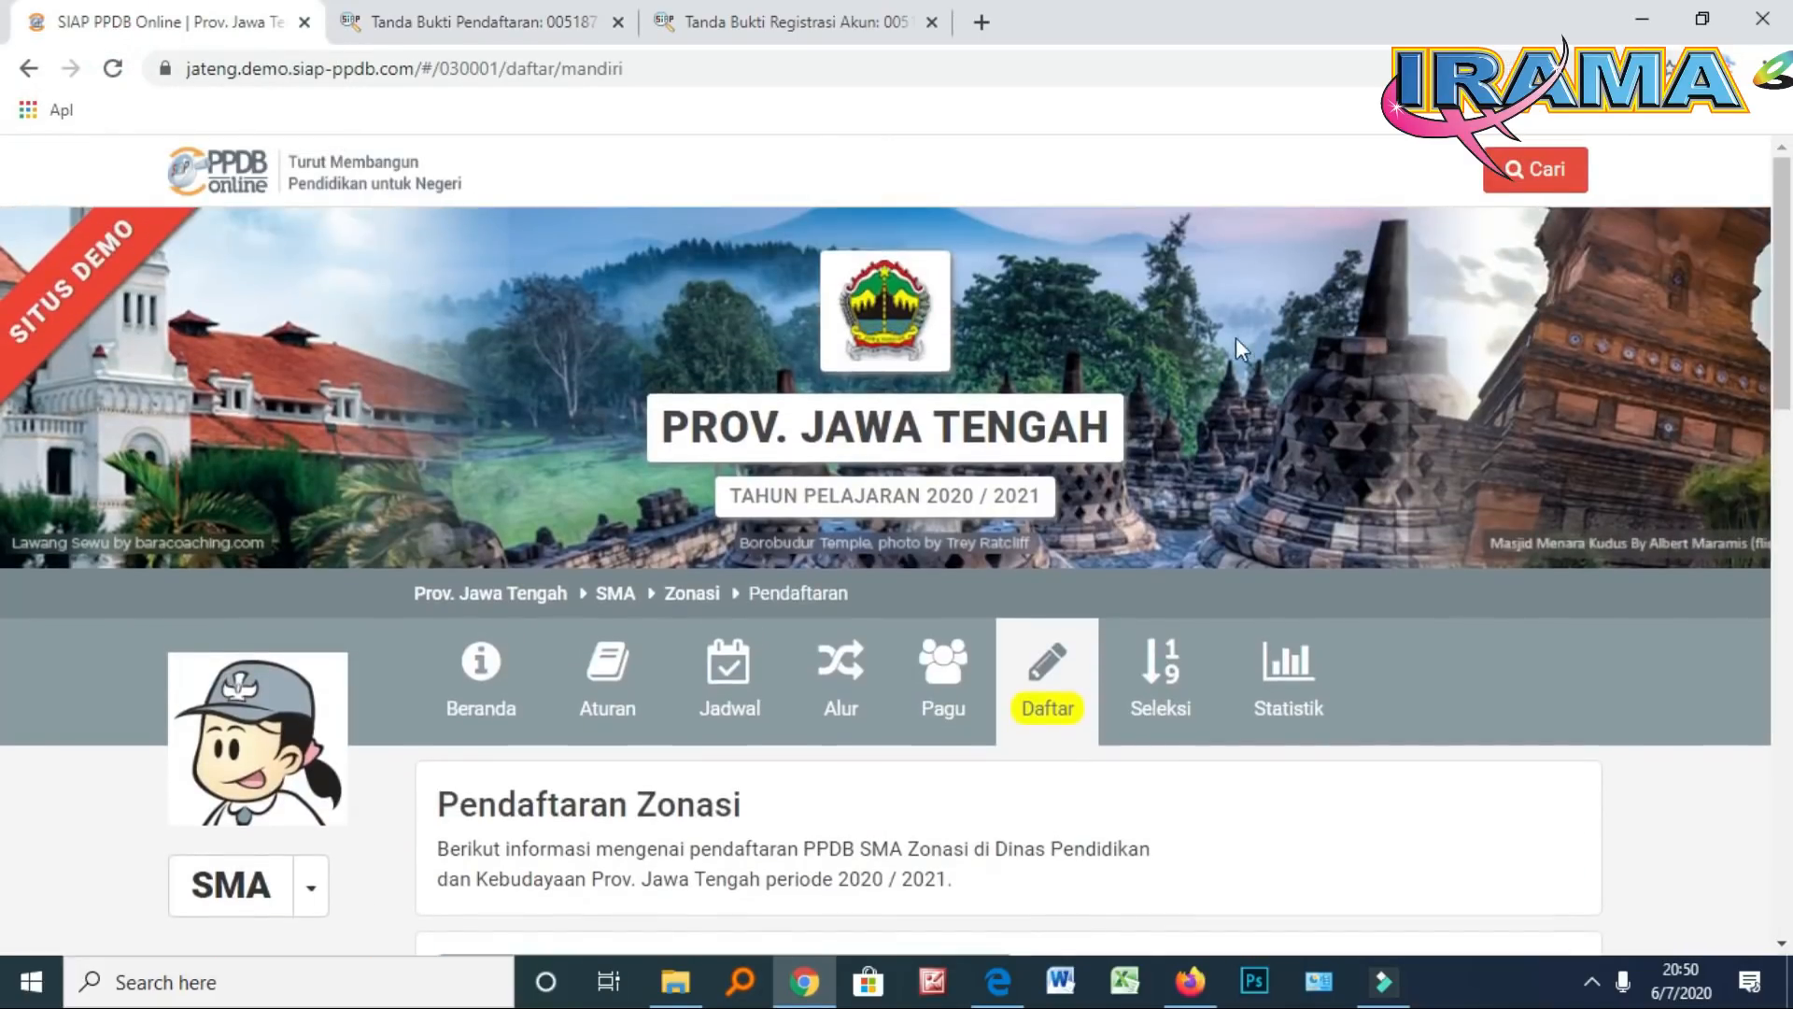
scroll(1169, 342, down, 3)
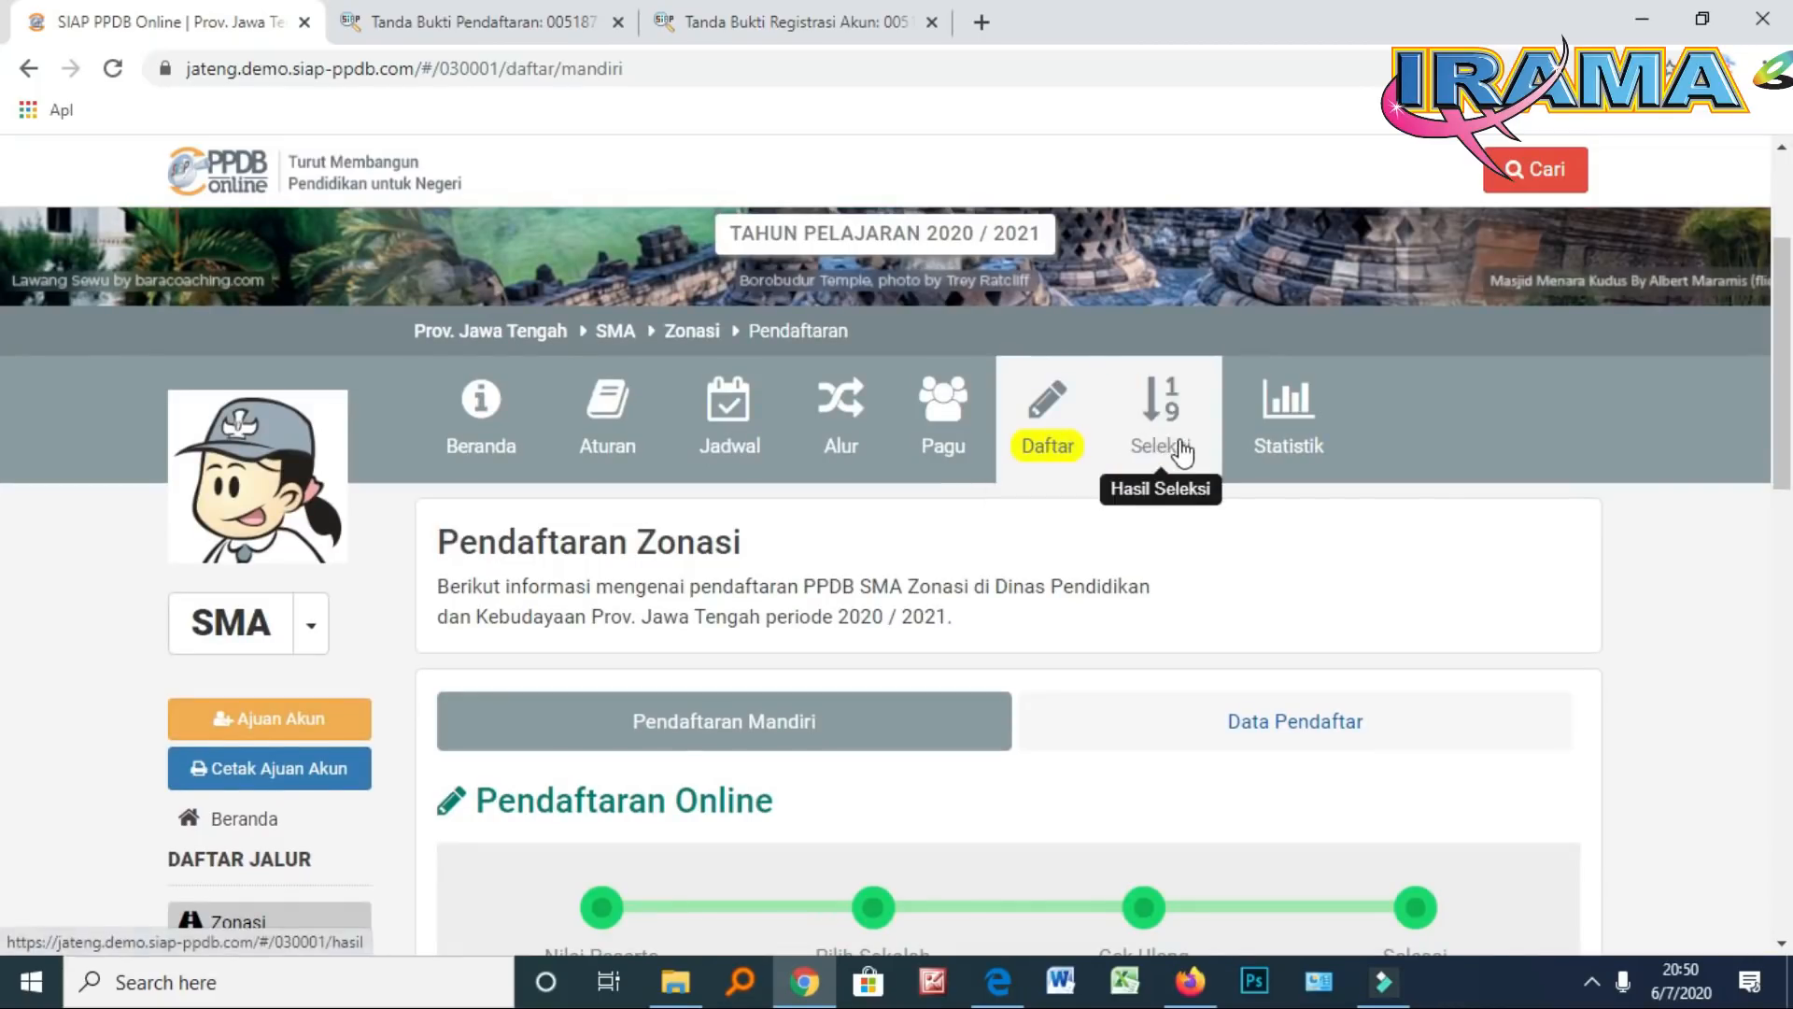
Open the Seleksi results and filter the Pilih Sekolah list to Kab. Sragen
click(1159, 411)
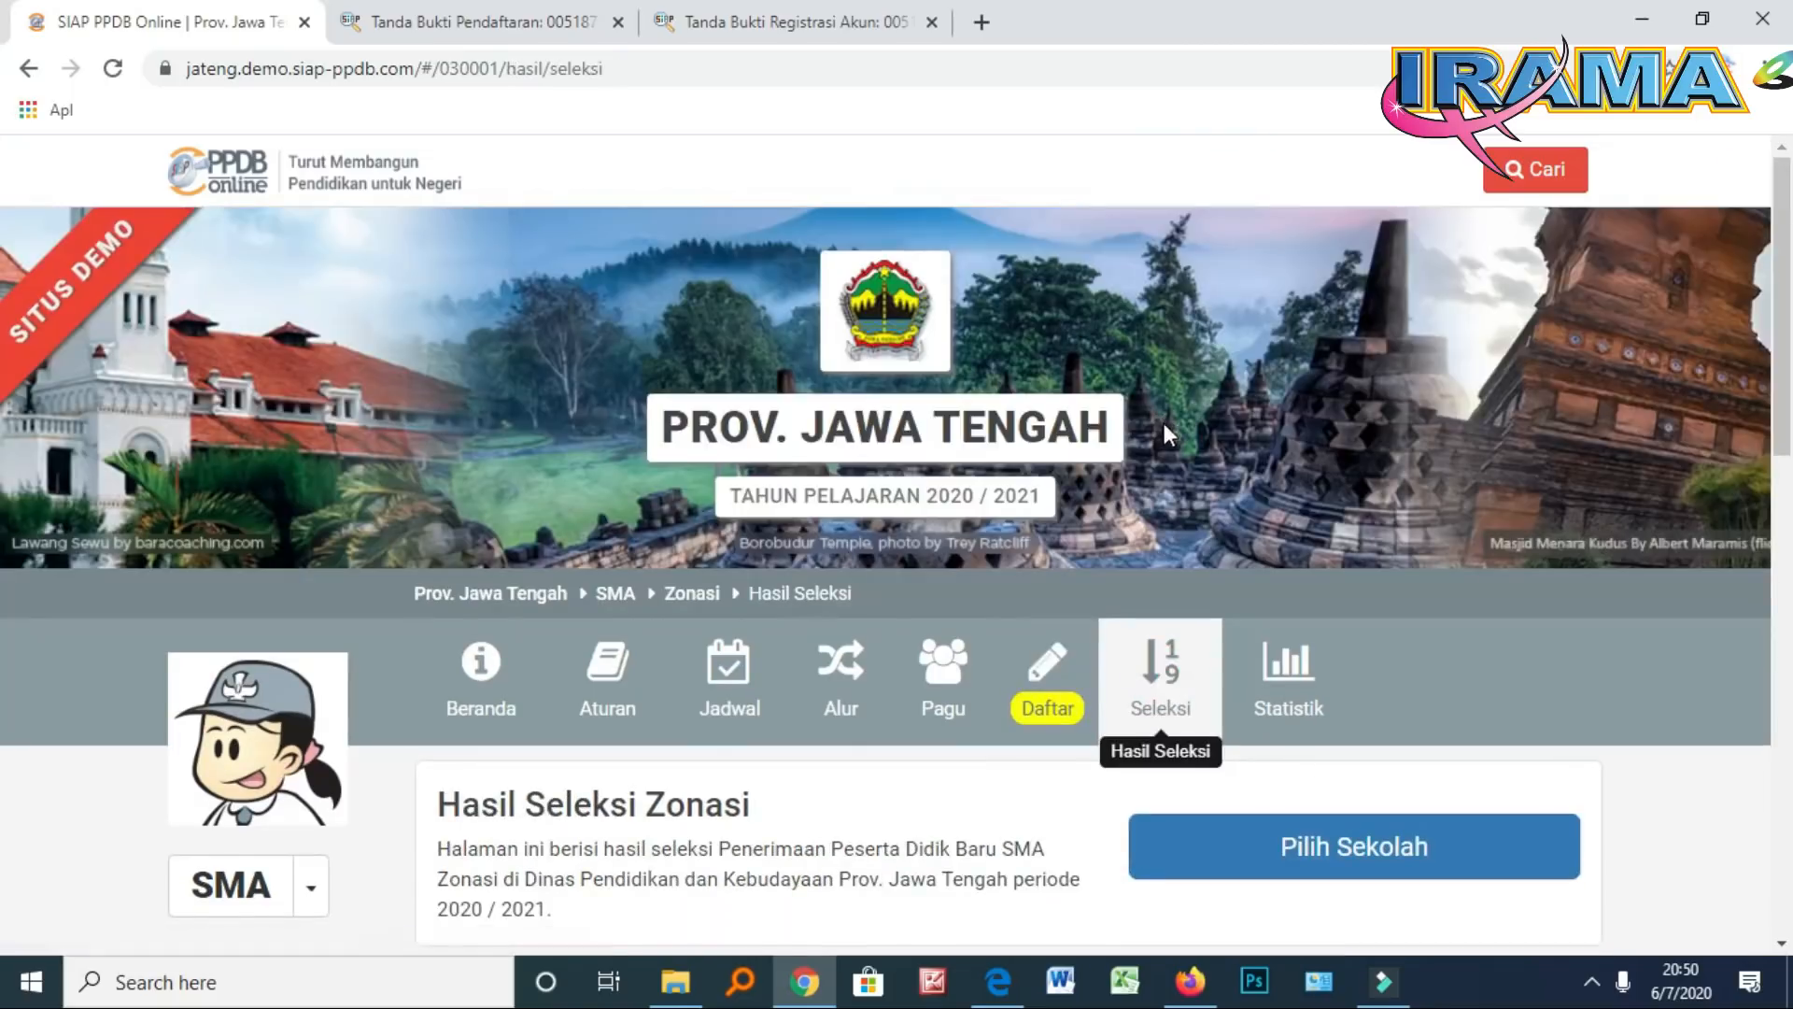
scroll(1163, 423, down, 4)
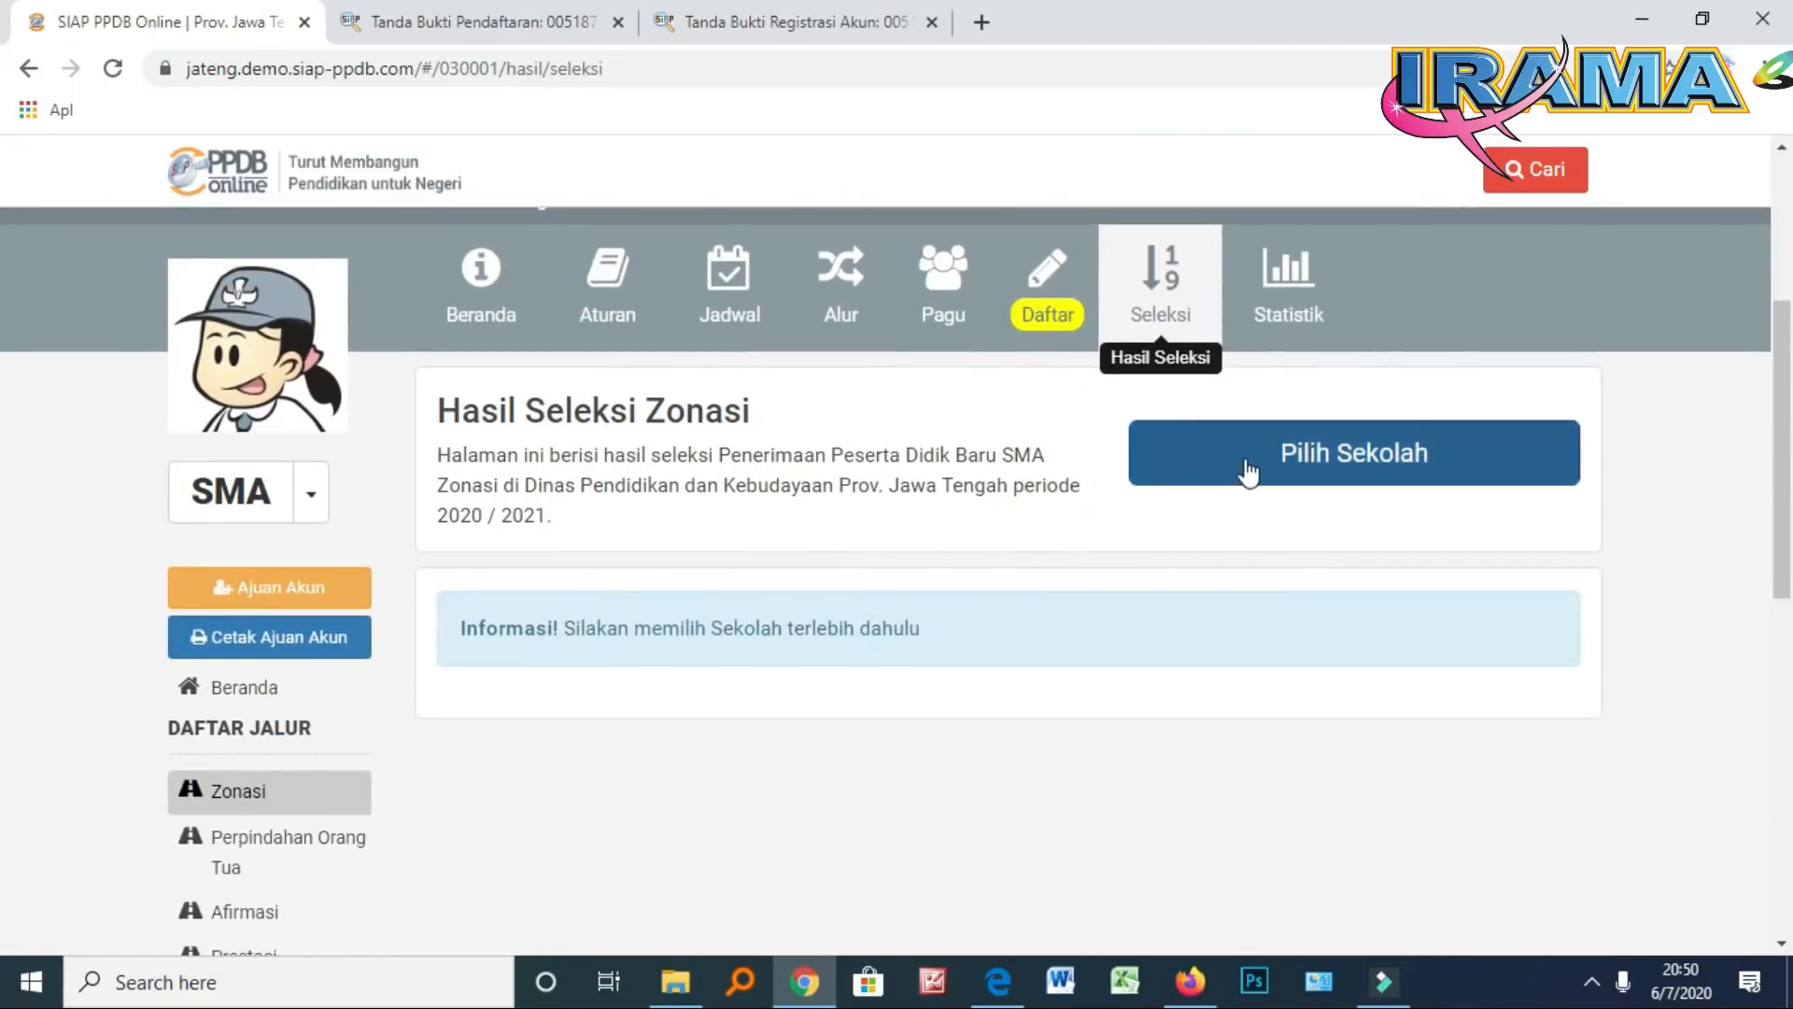
click(1287, 466)
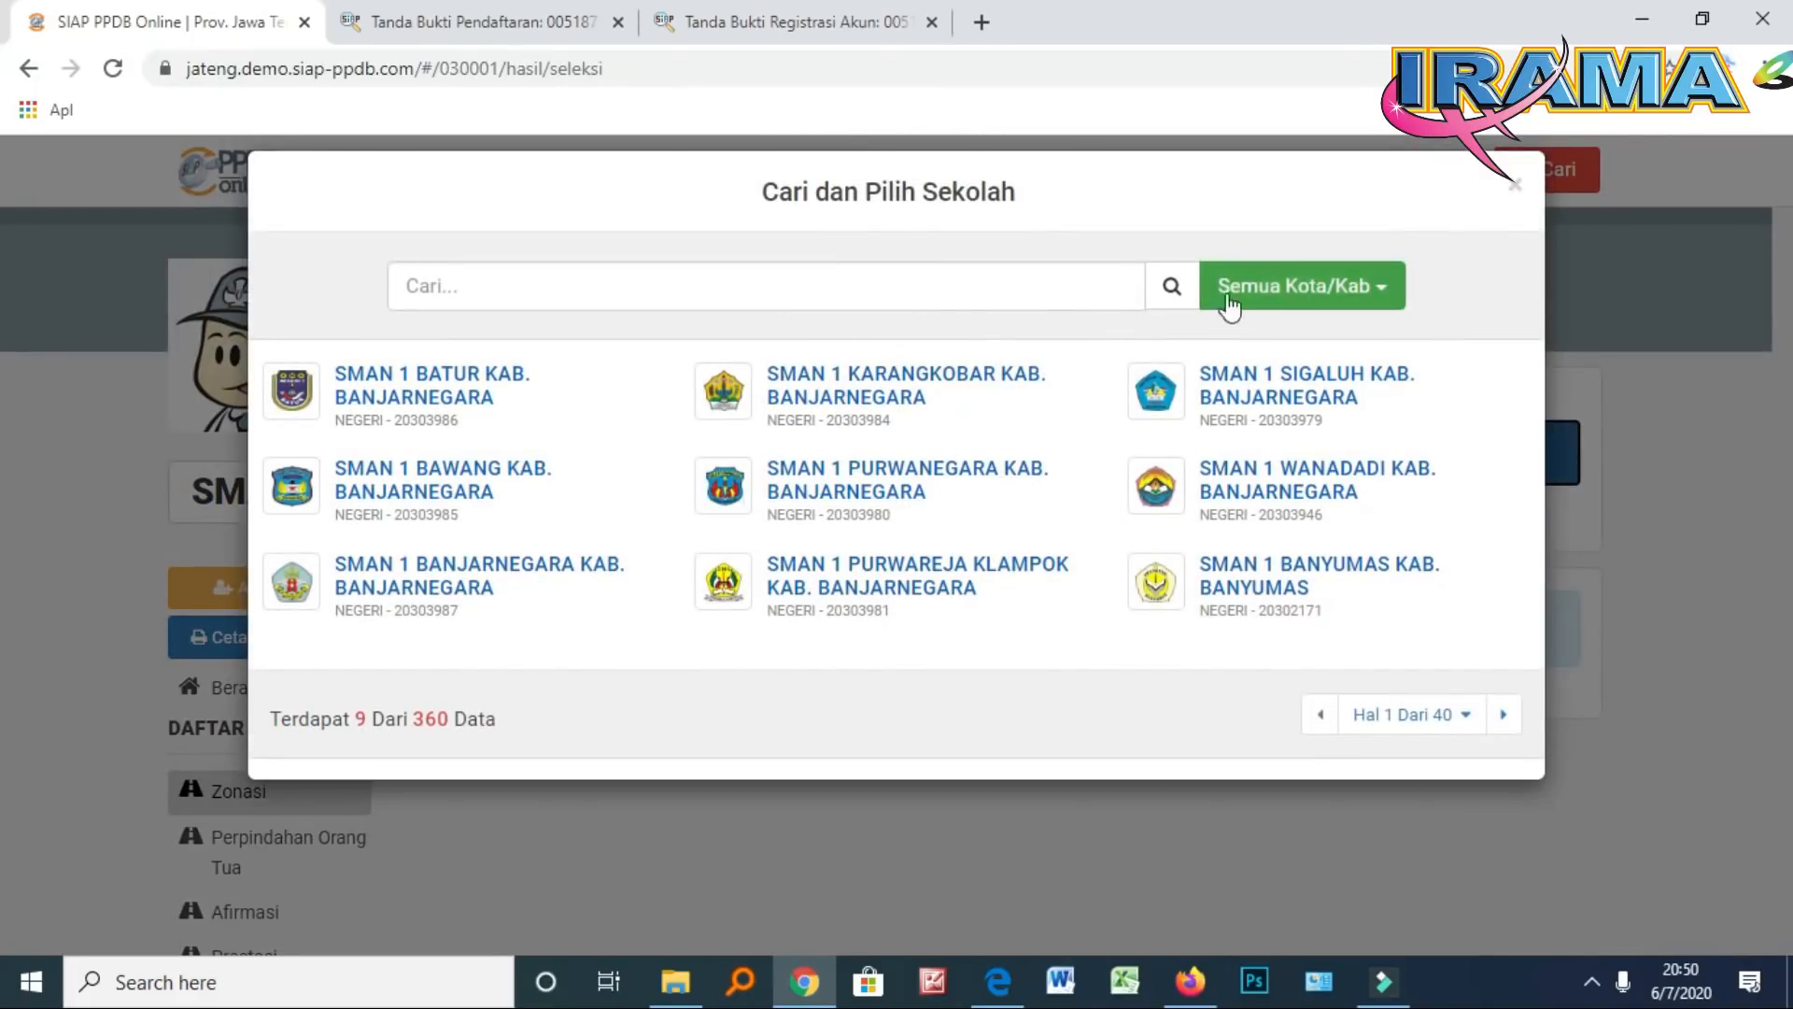
click(1379, 293)
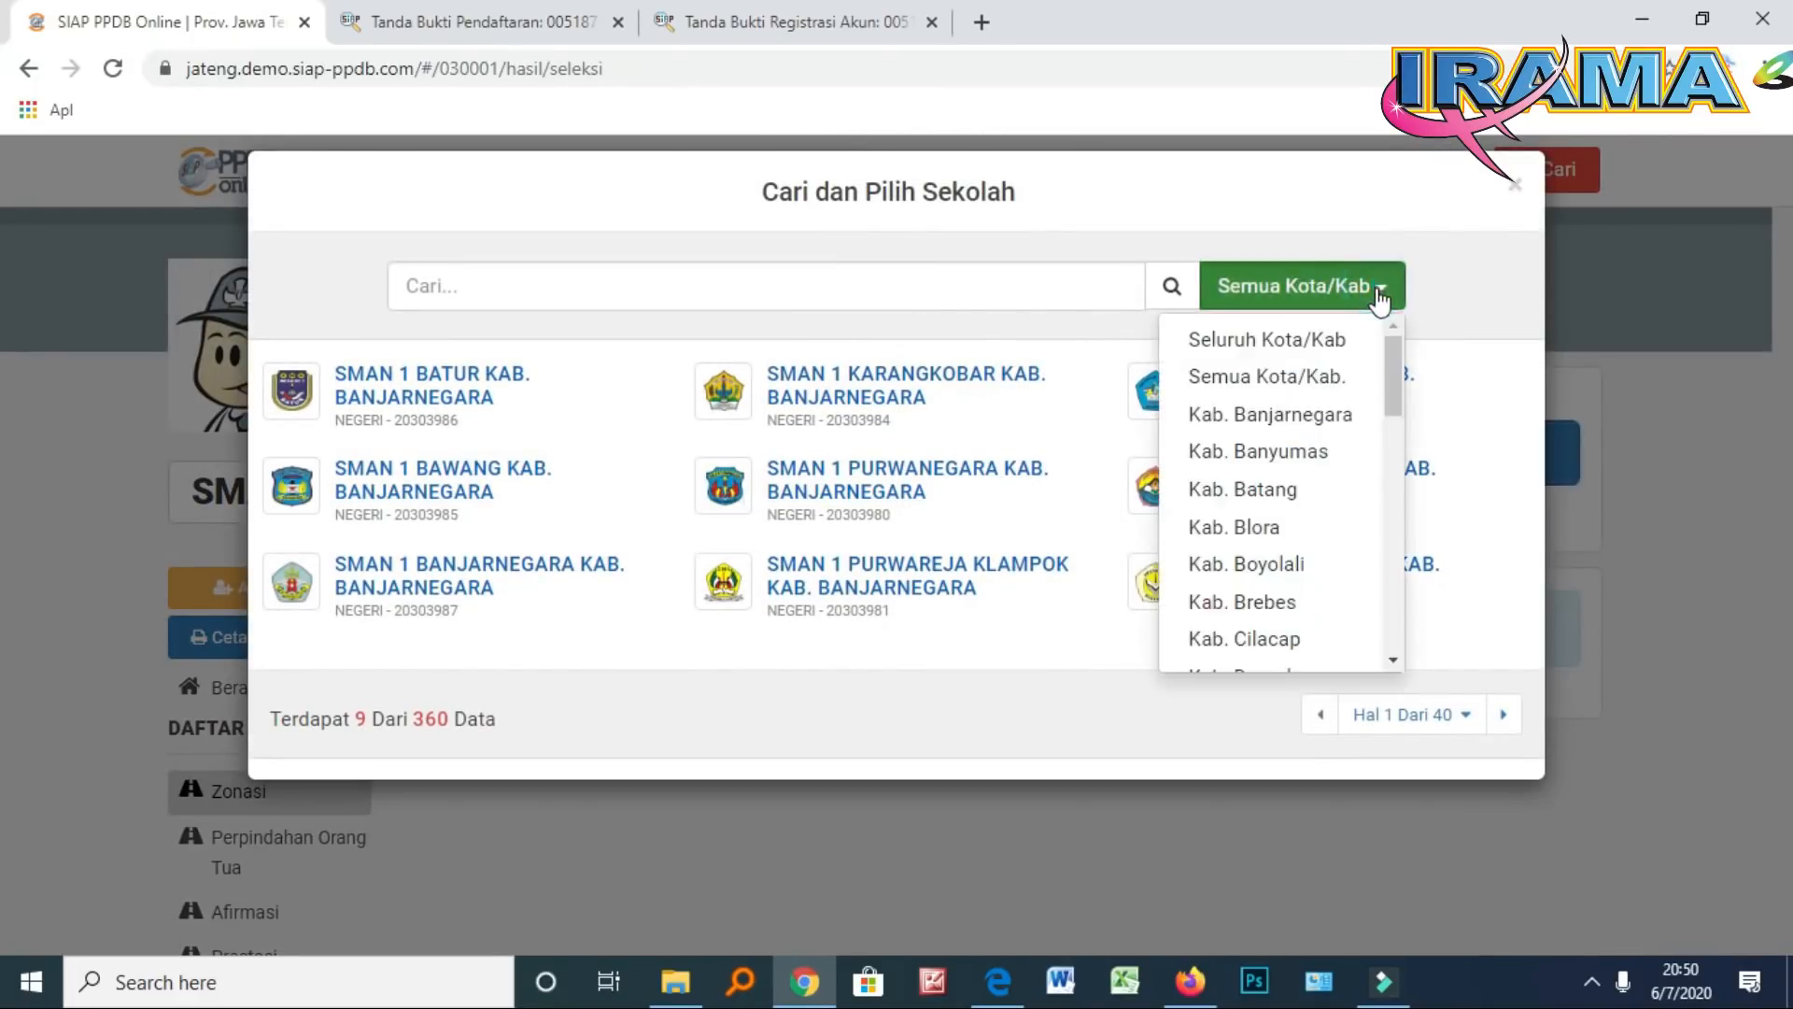
scroll(1354, 411, down, 4)
scroll(1326, 482, down, 5)
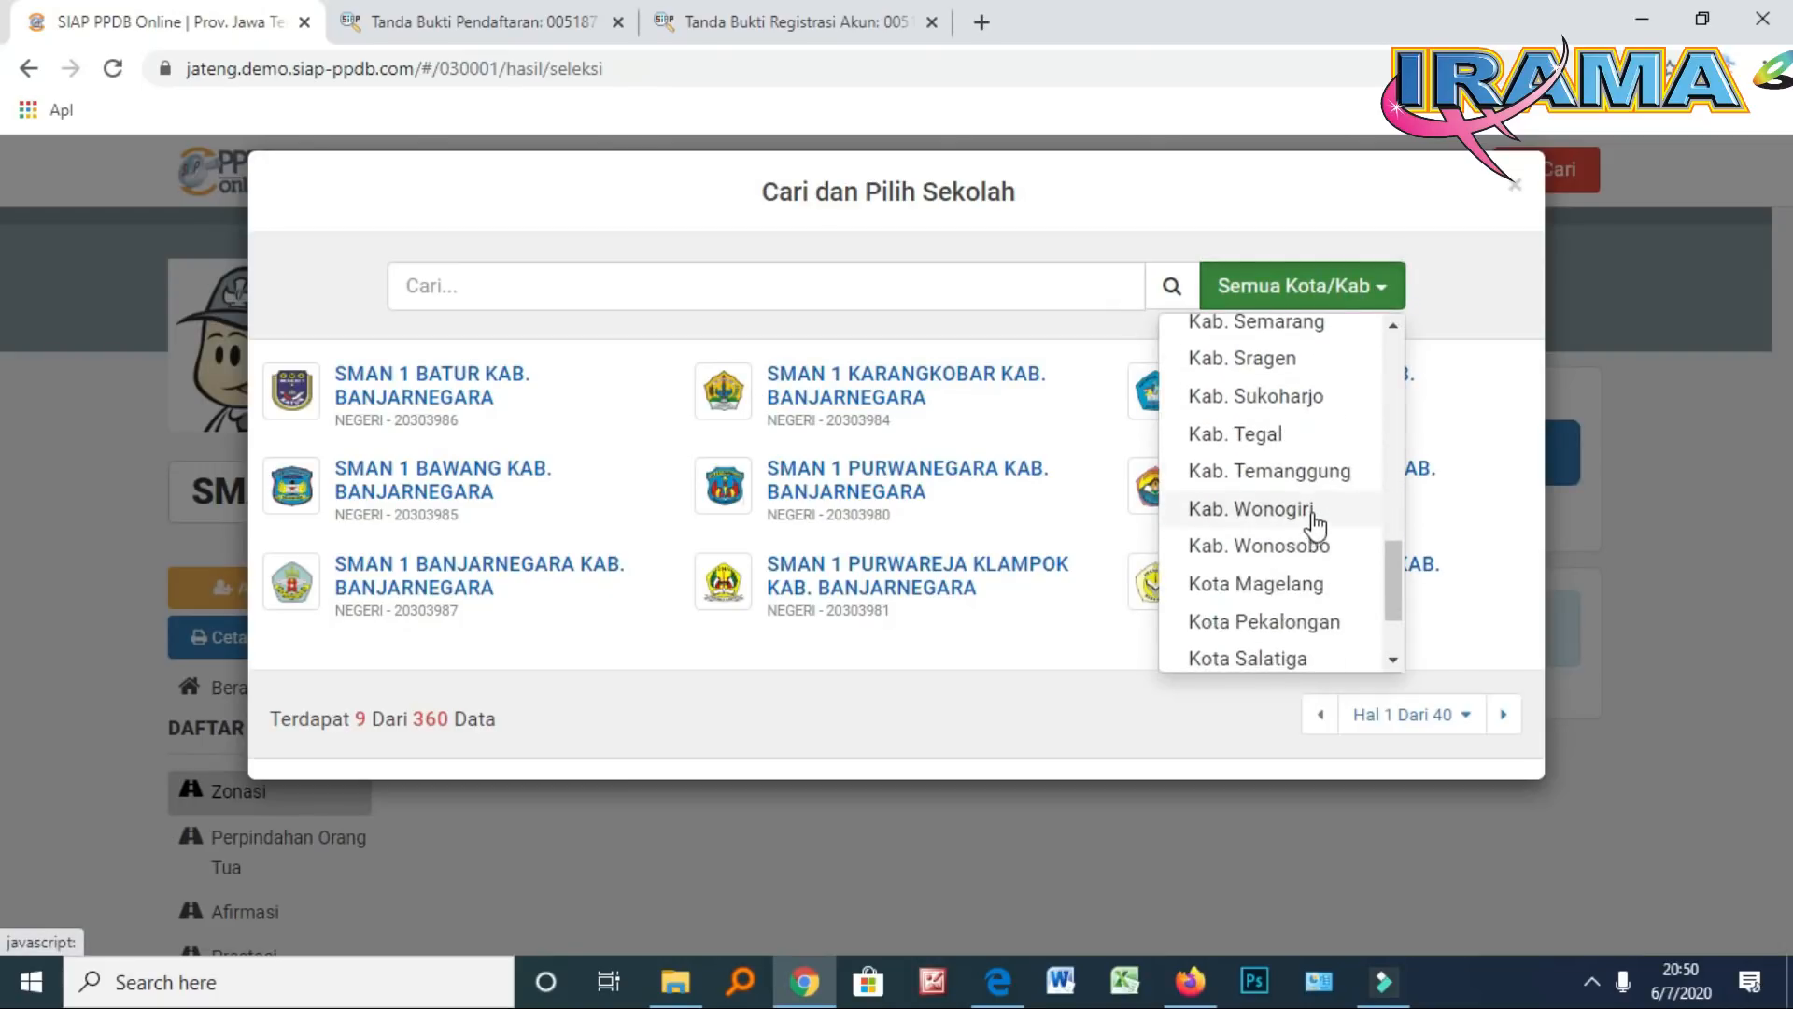
click(1273, 358)
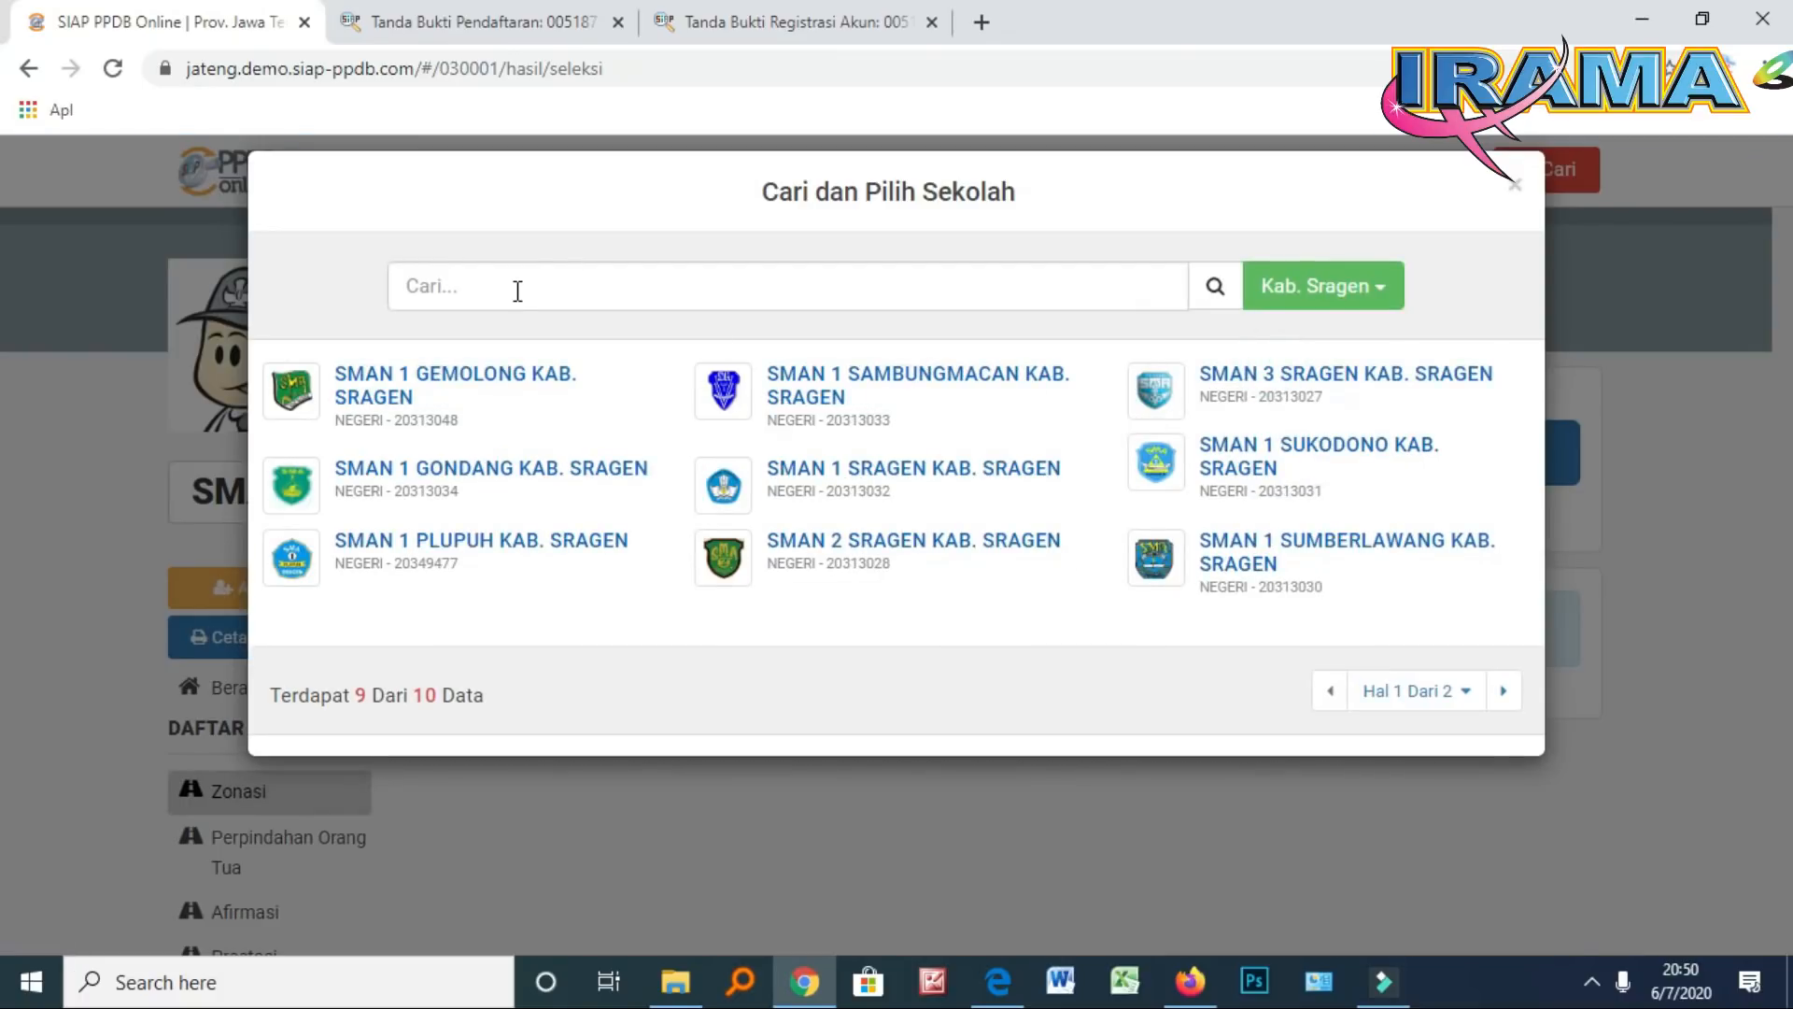
Show Zonasi results for SMAN 1 PLUPUH KAB. SRAGEN and review the two listed students
click(432, 553)
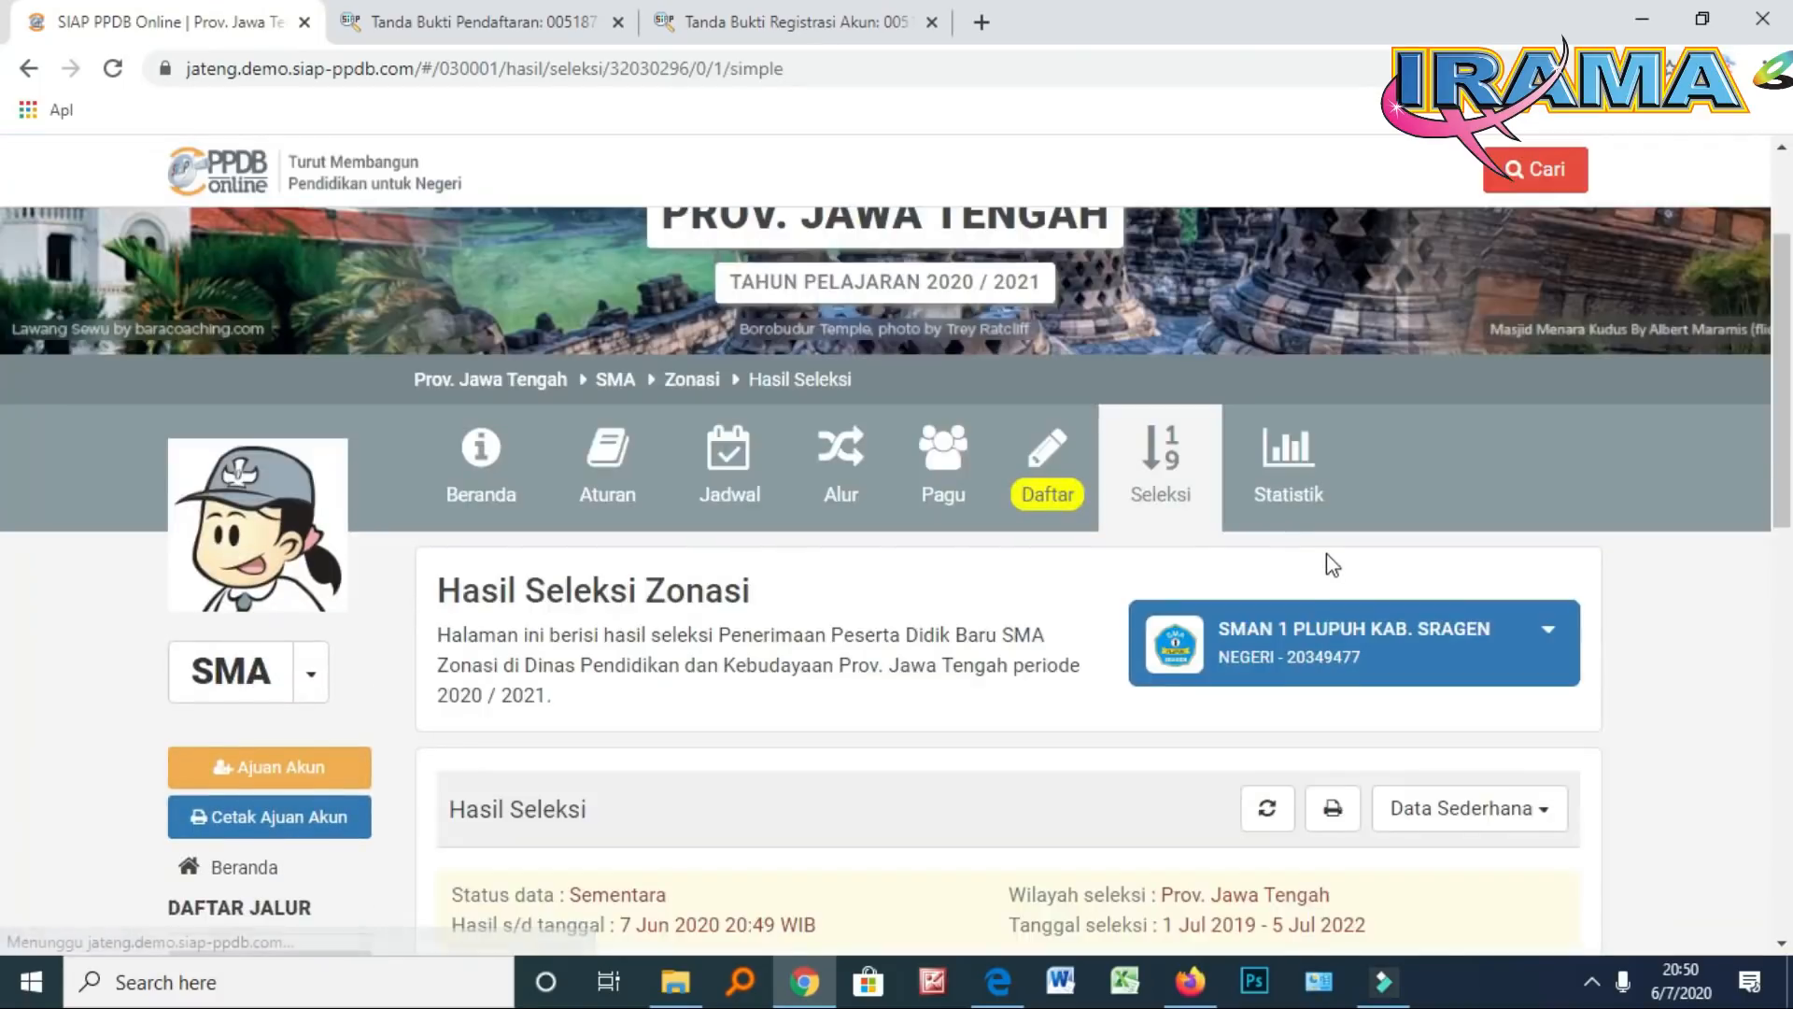
scroll(1326, 553, down, 7)
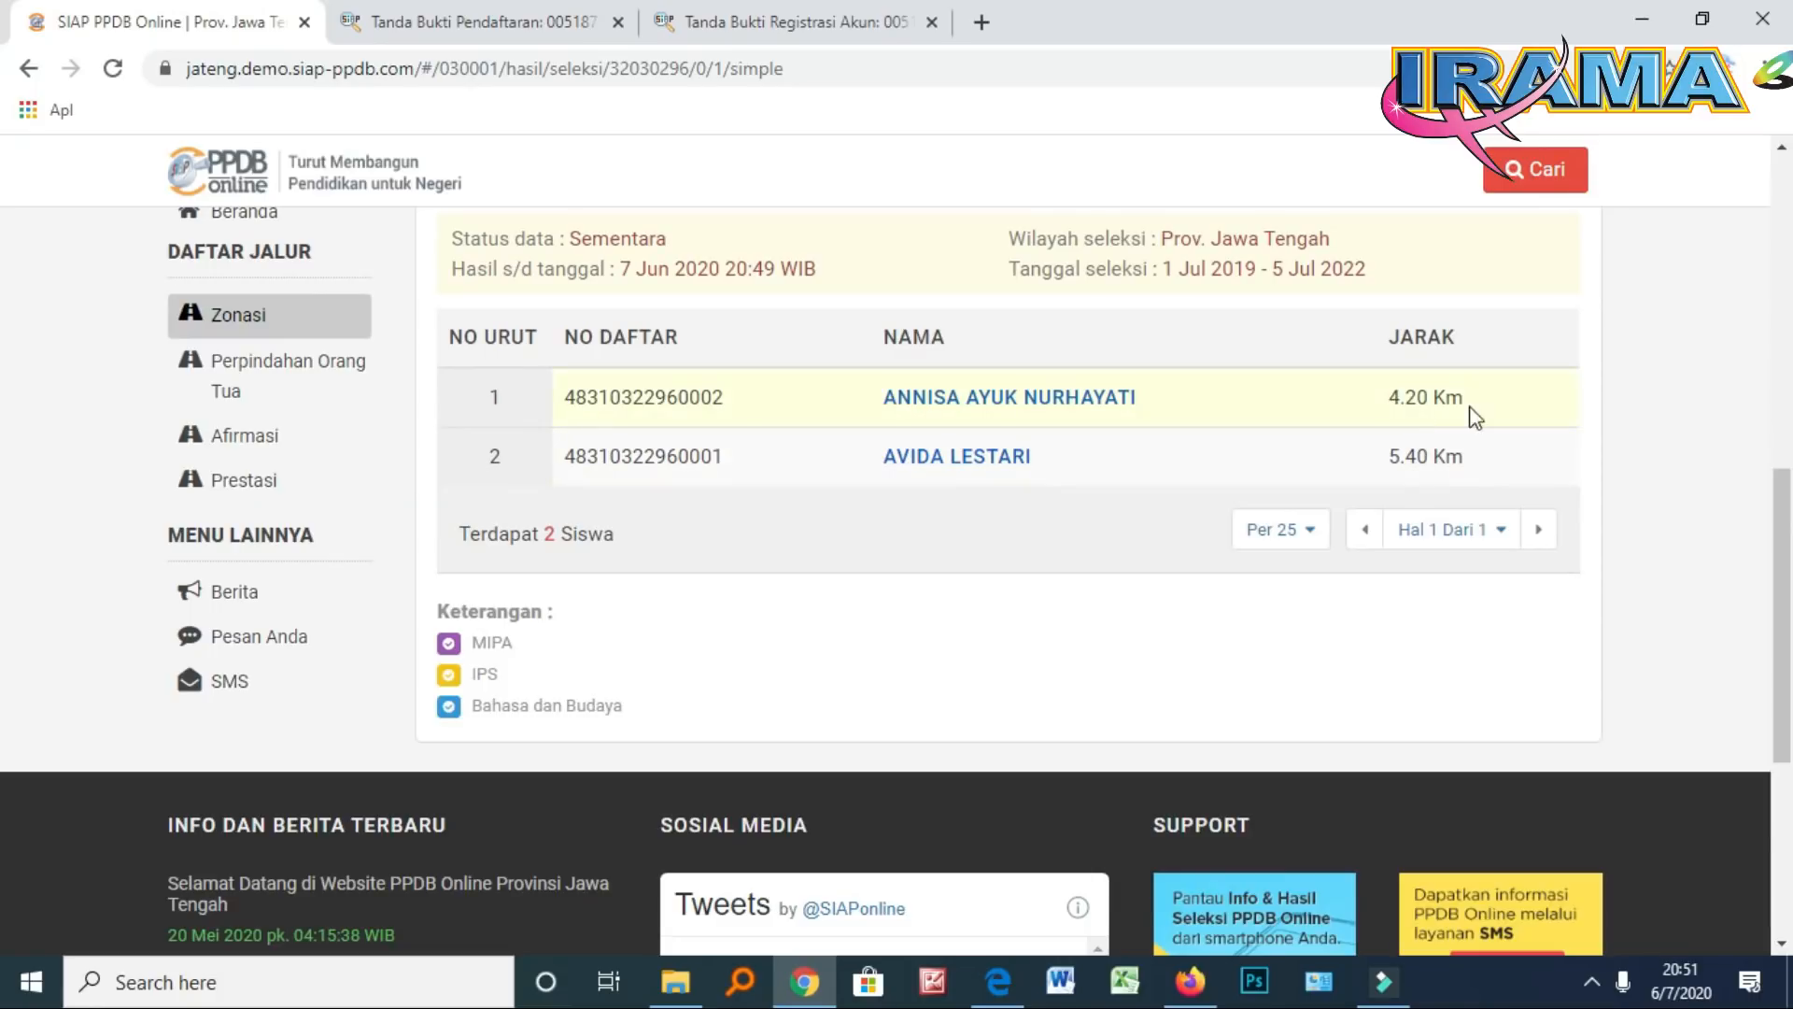
scroll(1470, 416, up, 2)
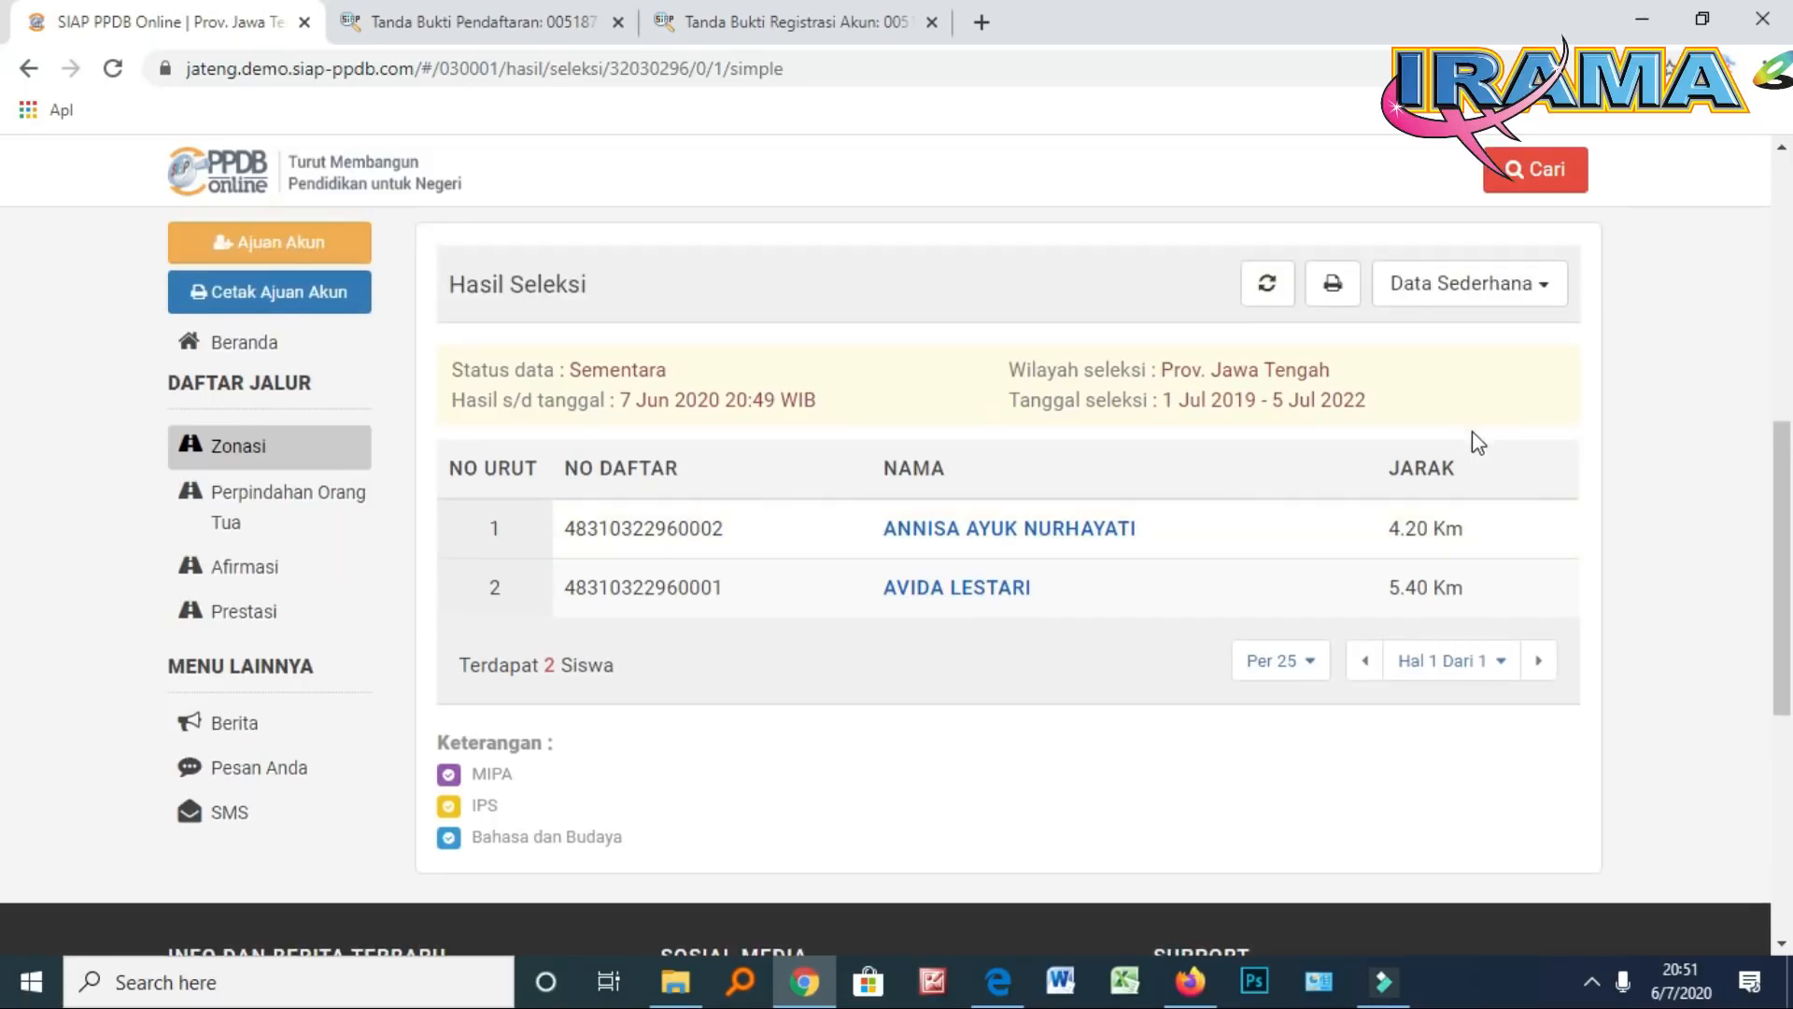
scroll(1488, 494, down, 1)
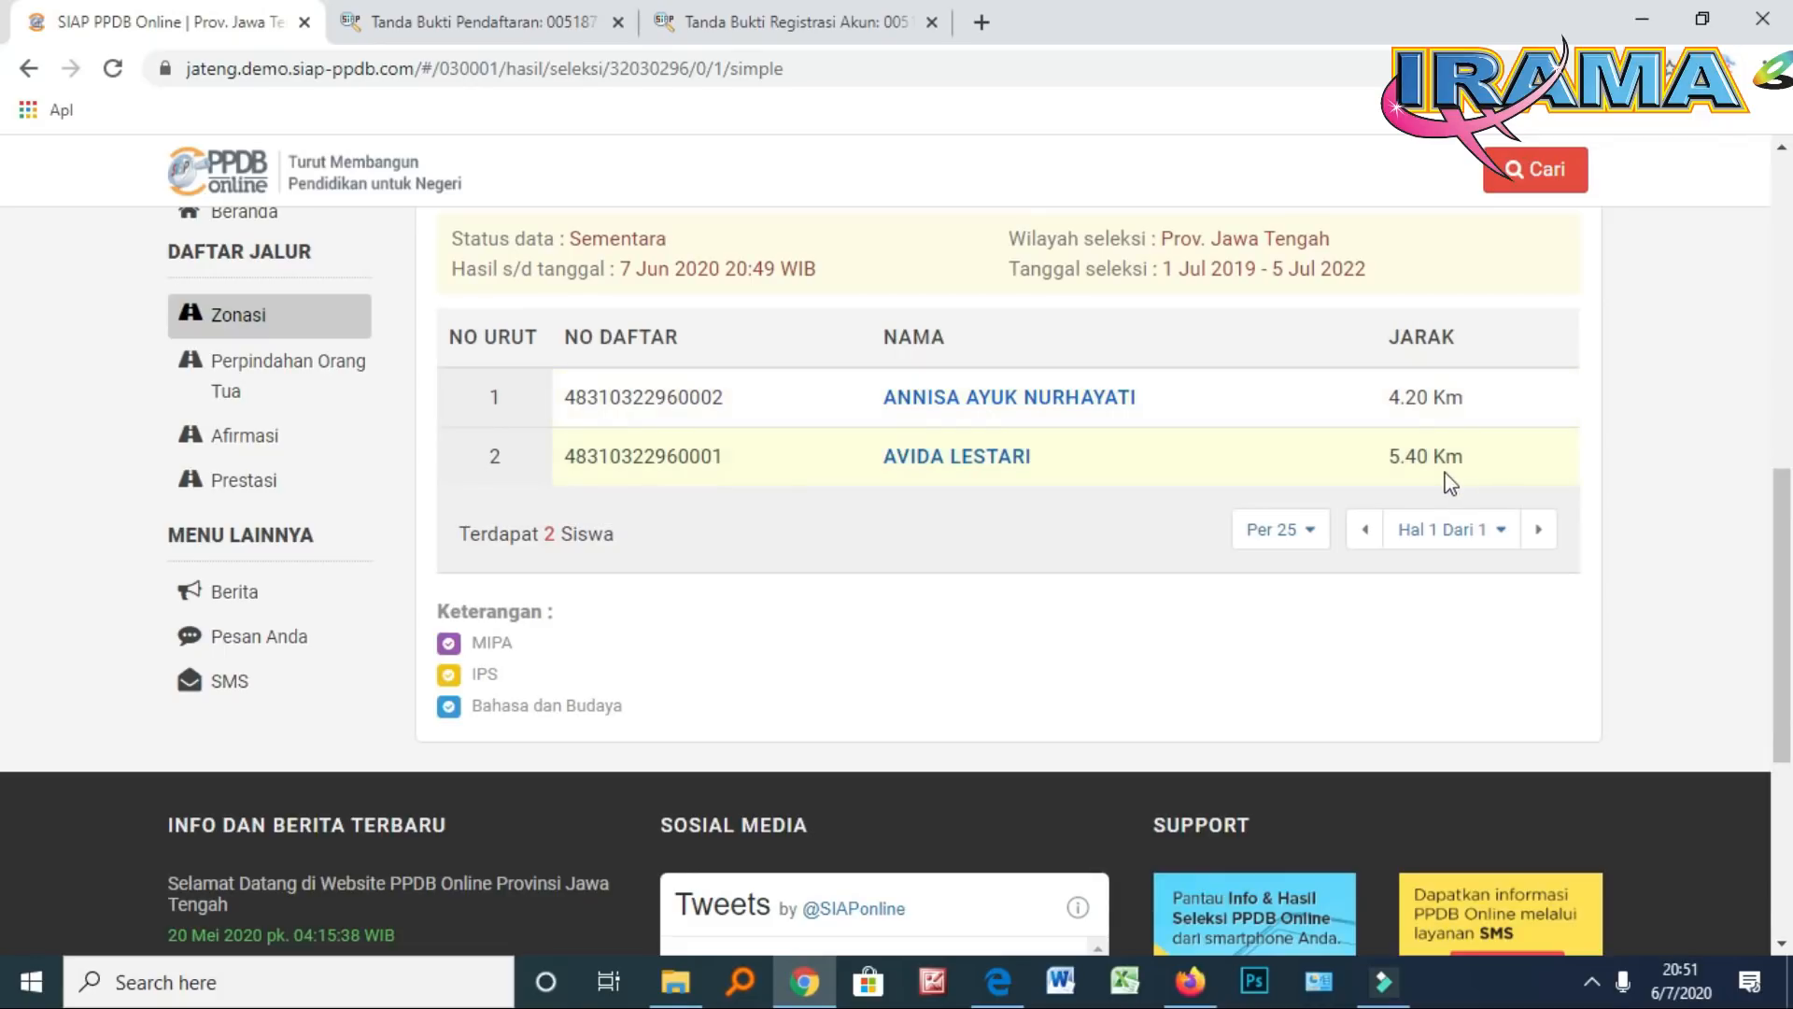
scroll(1441, 472, up, 5)
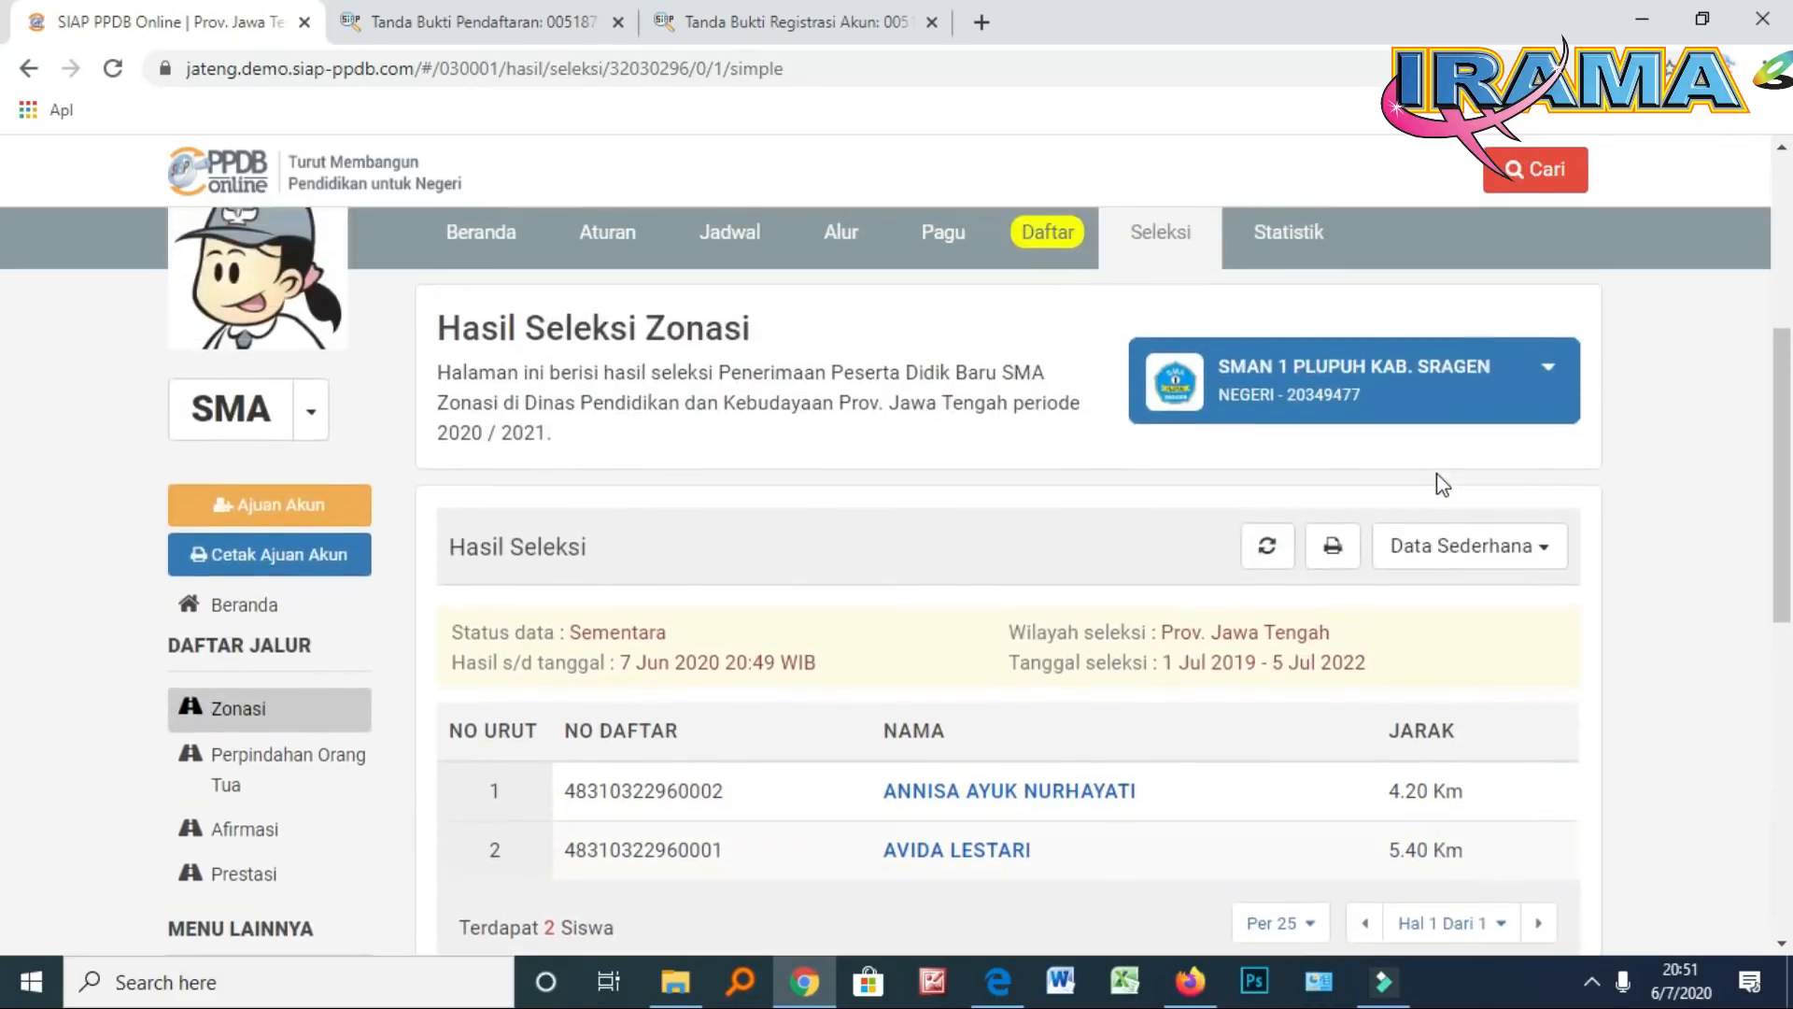
scroll(1438, 481, up, 1)
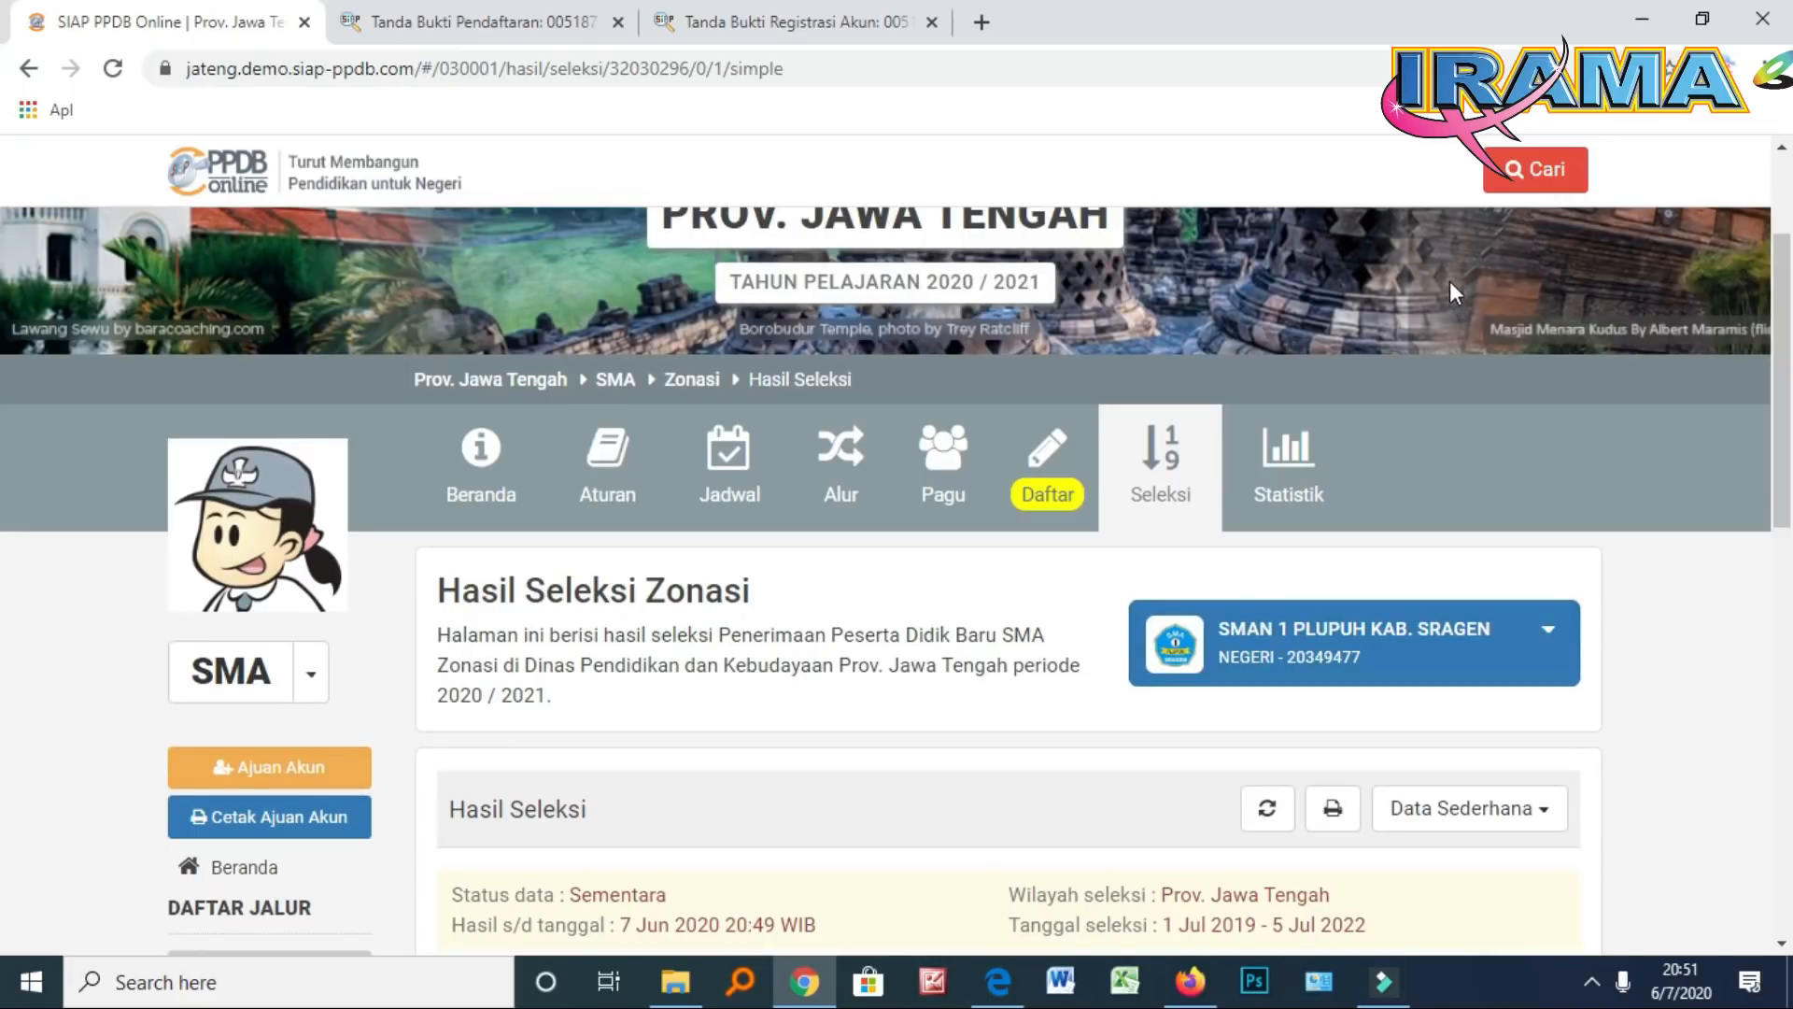
scroll(1482, 239, up, 2)
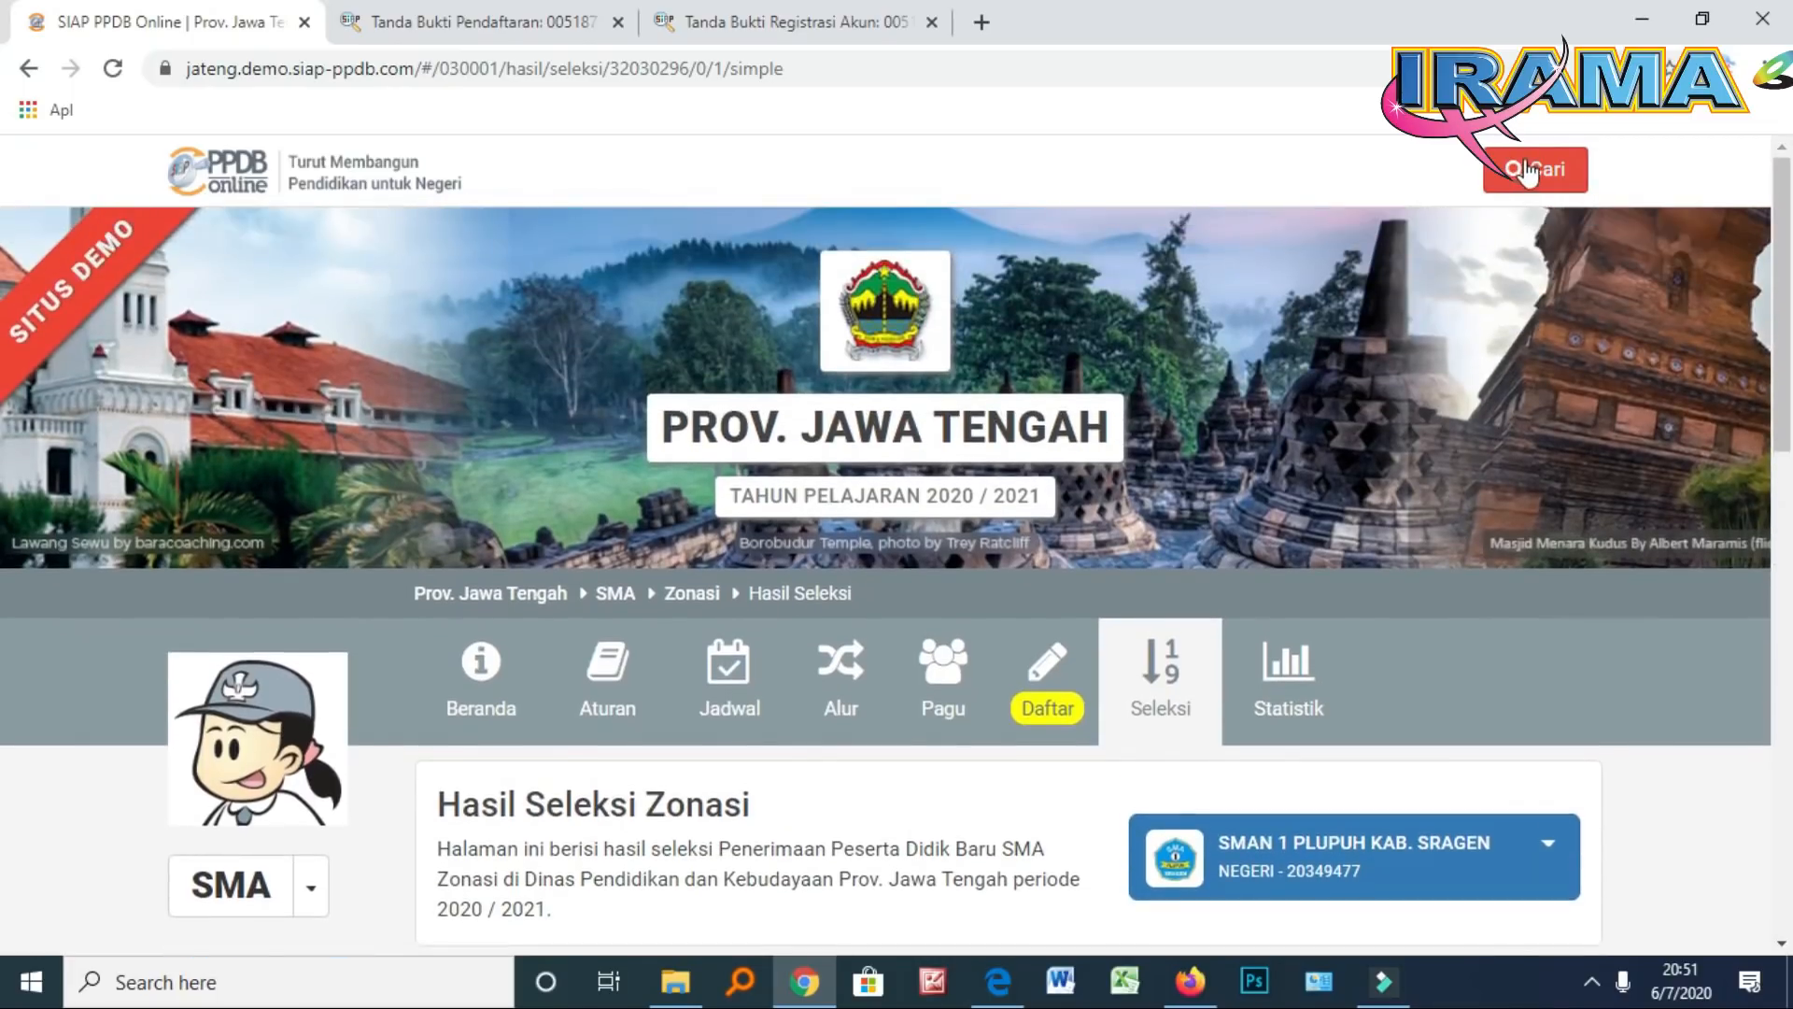
Open the Cari participant search panel and focus its registration number field
click(1521, 171)
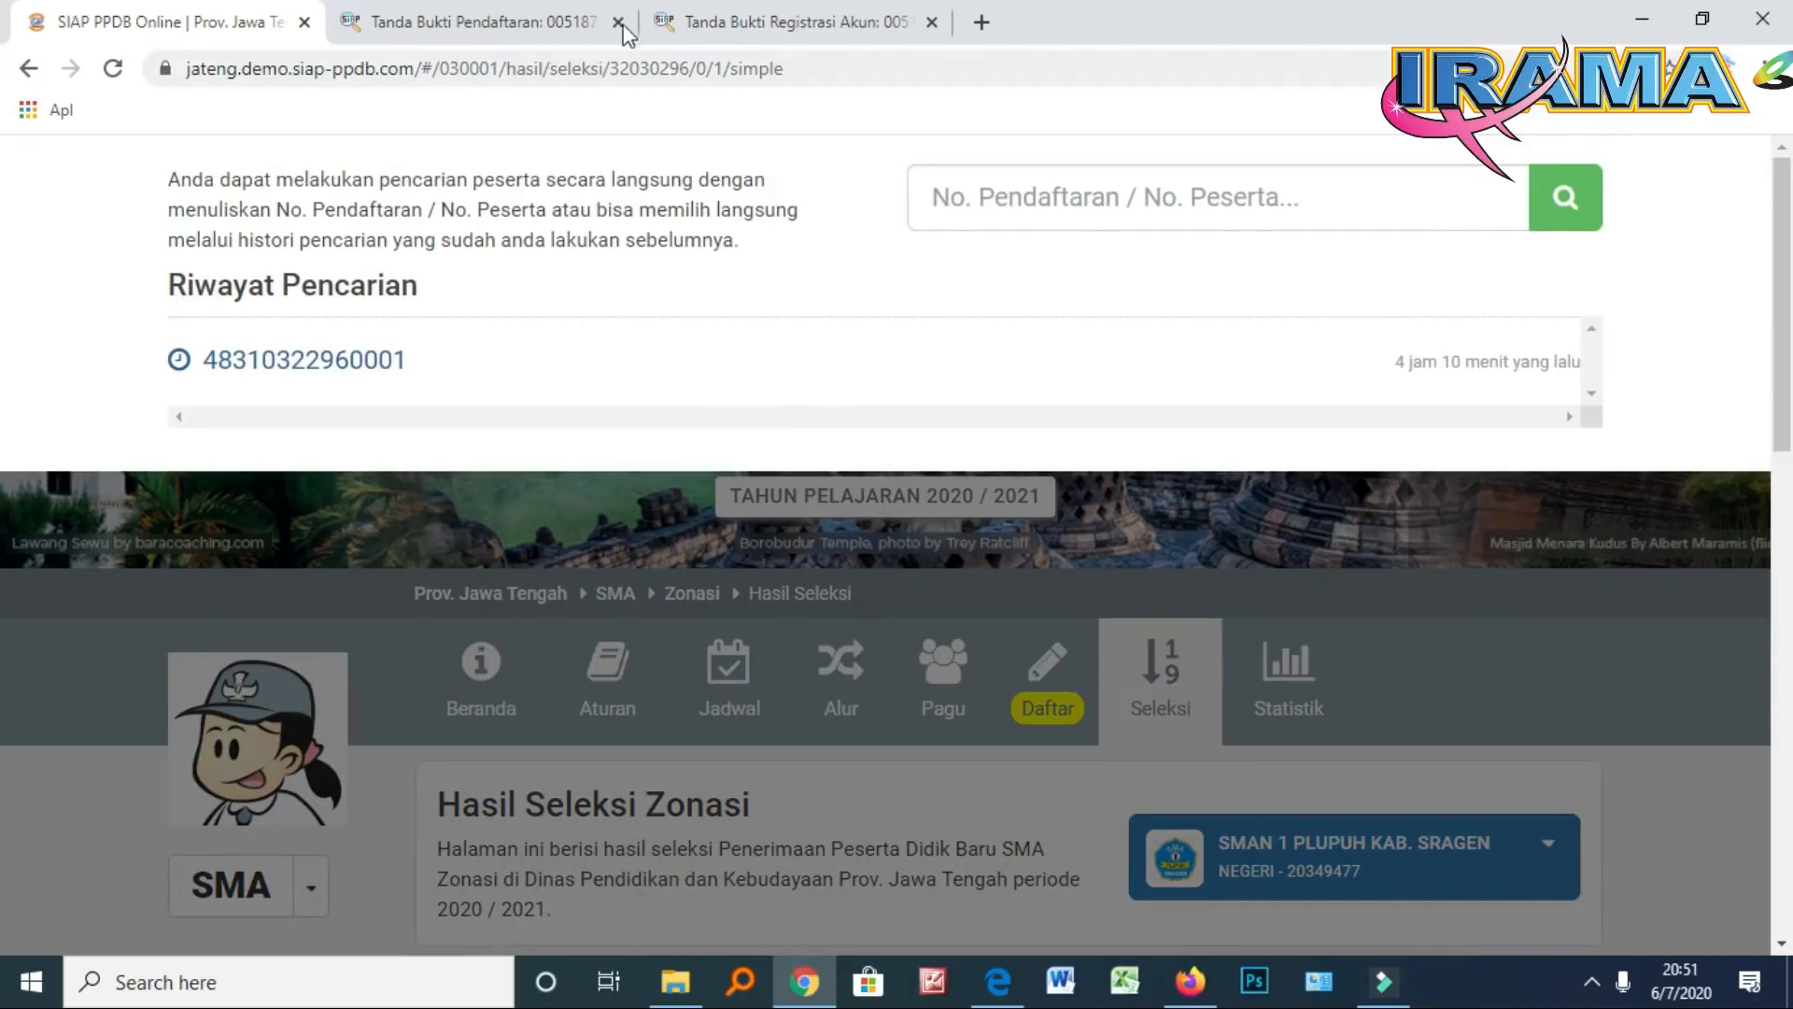
click(444, 357)
click(1429, 197)
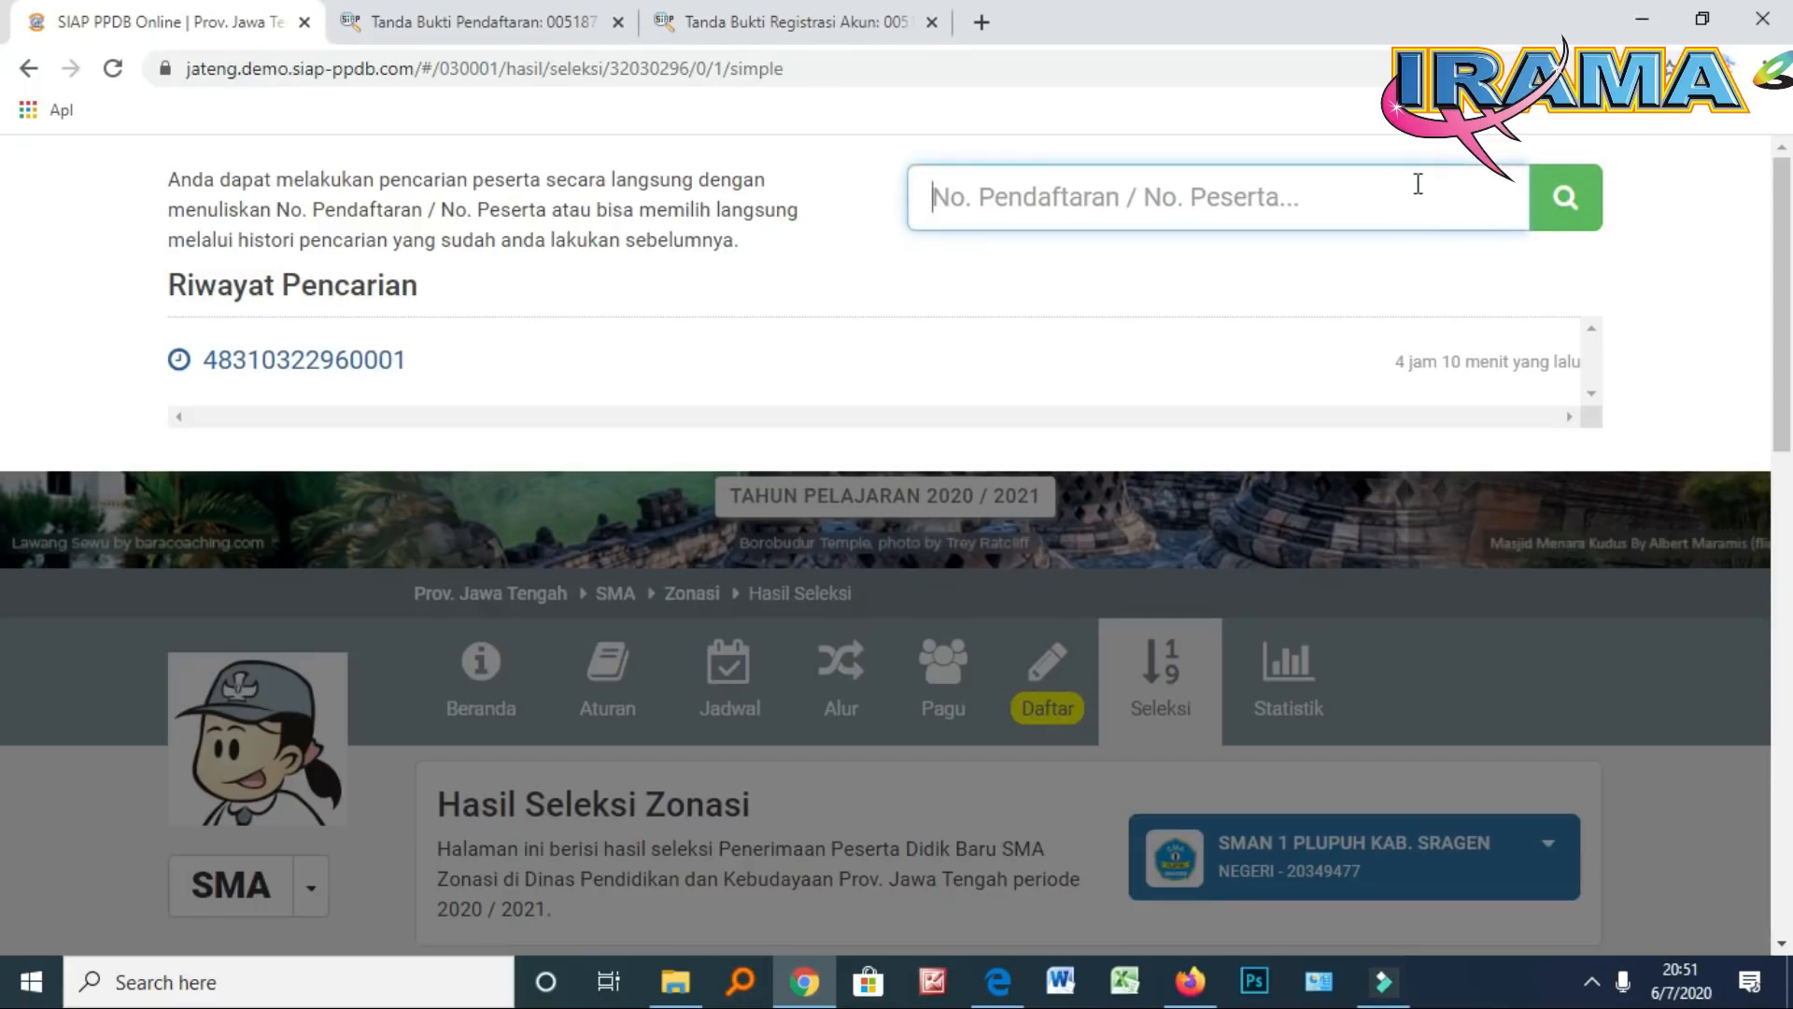
Copy the Nomor Pendaftaran from the Tanda Bukti Pendaftaran receipt into the search field
click(779, 32)
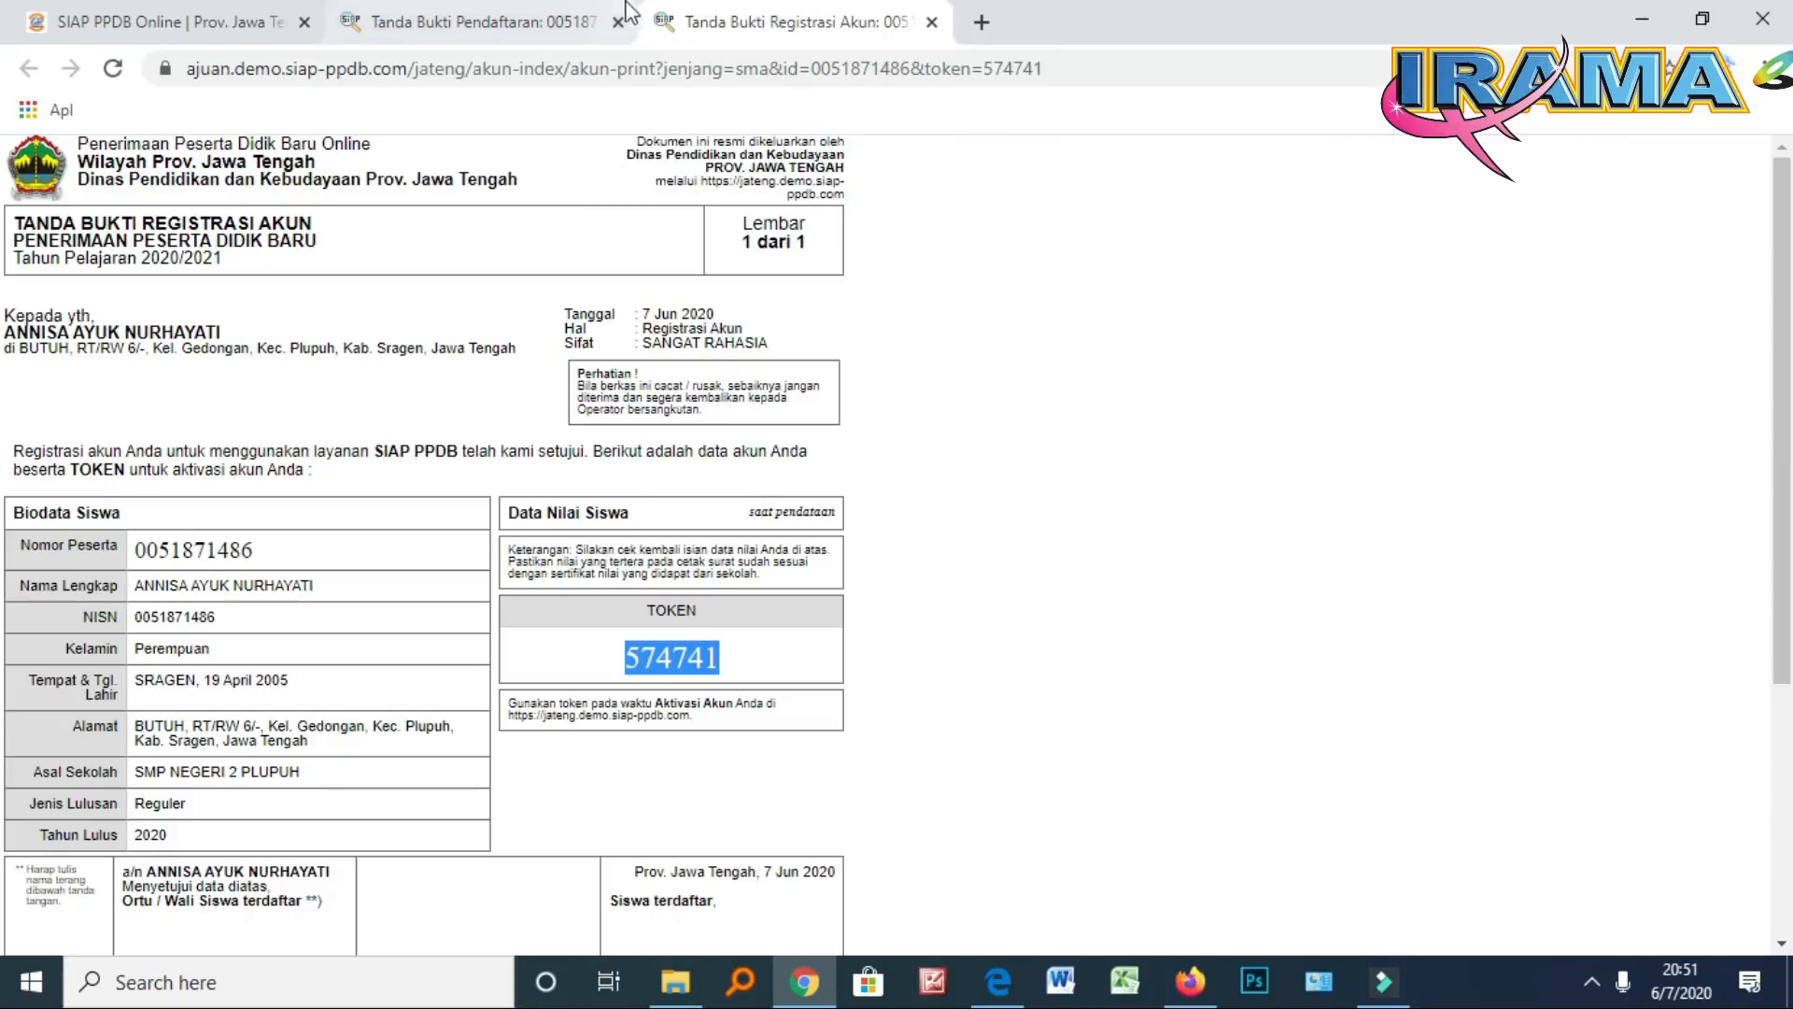
click(542, 28)
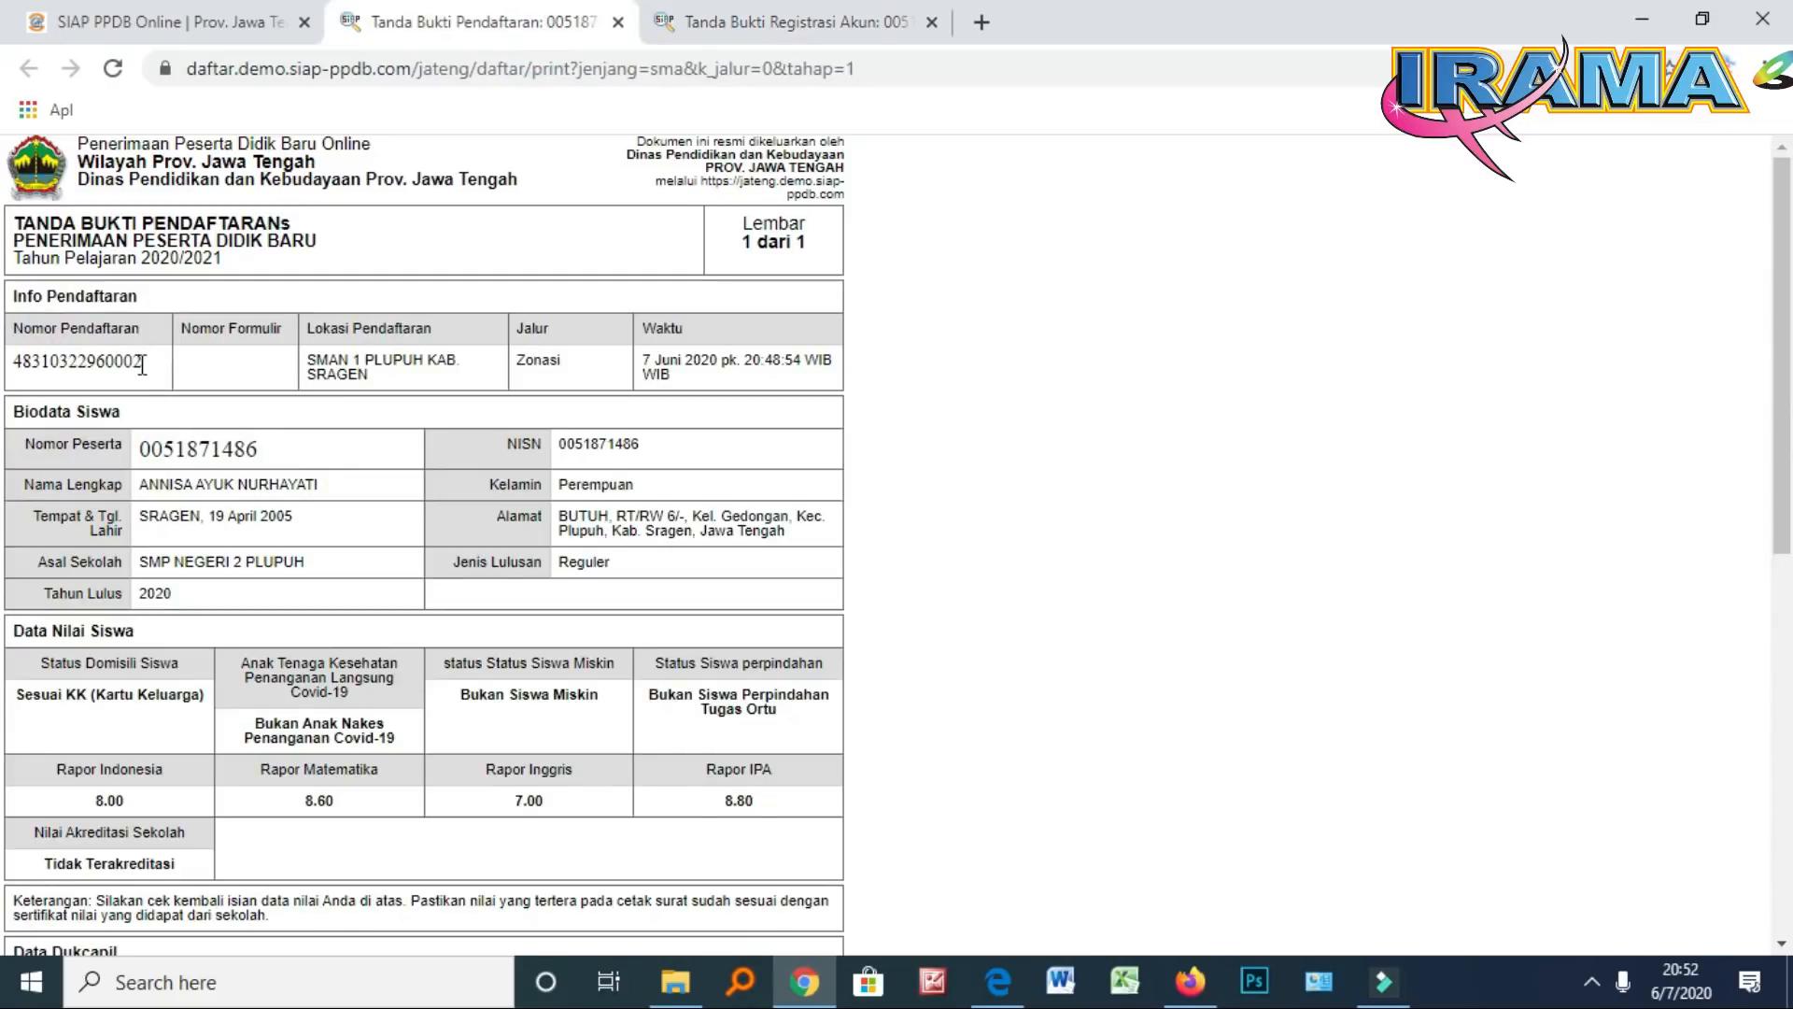
drag(146, 361, 11, 360)
right_click(67, 361)
click(119, 374)
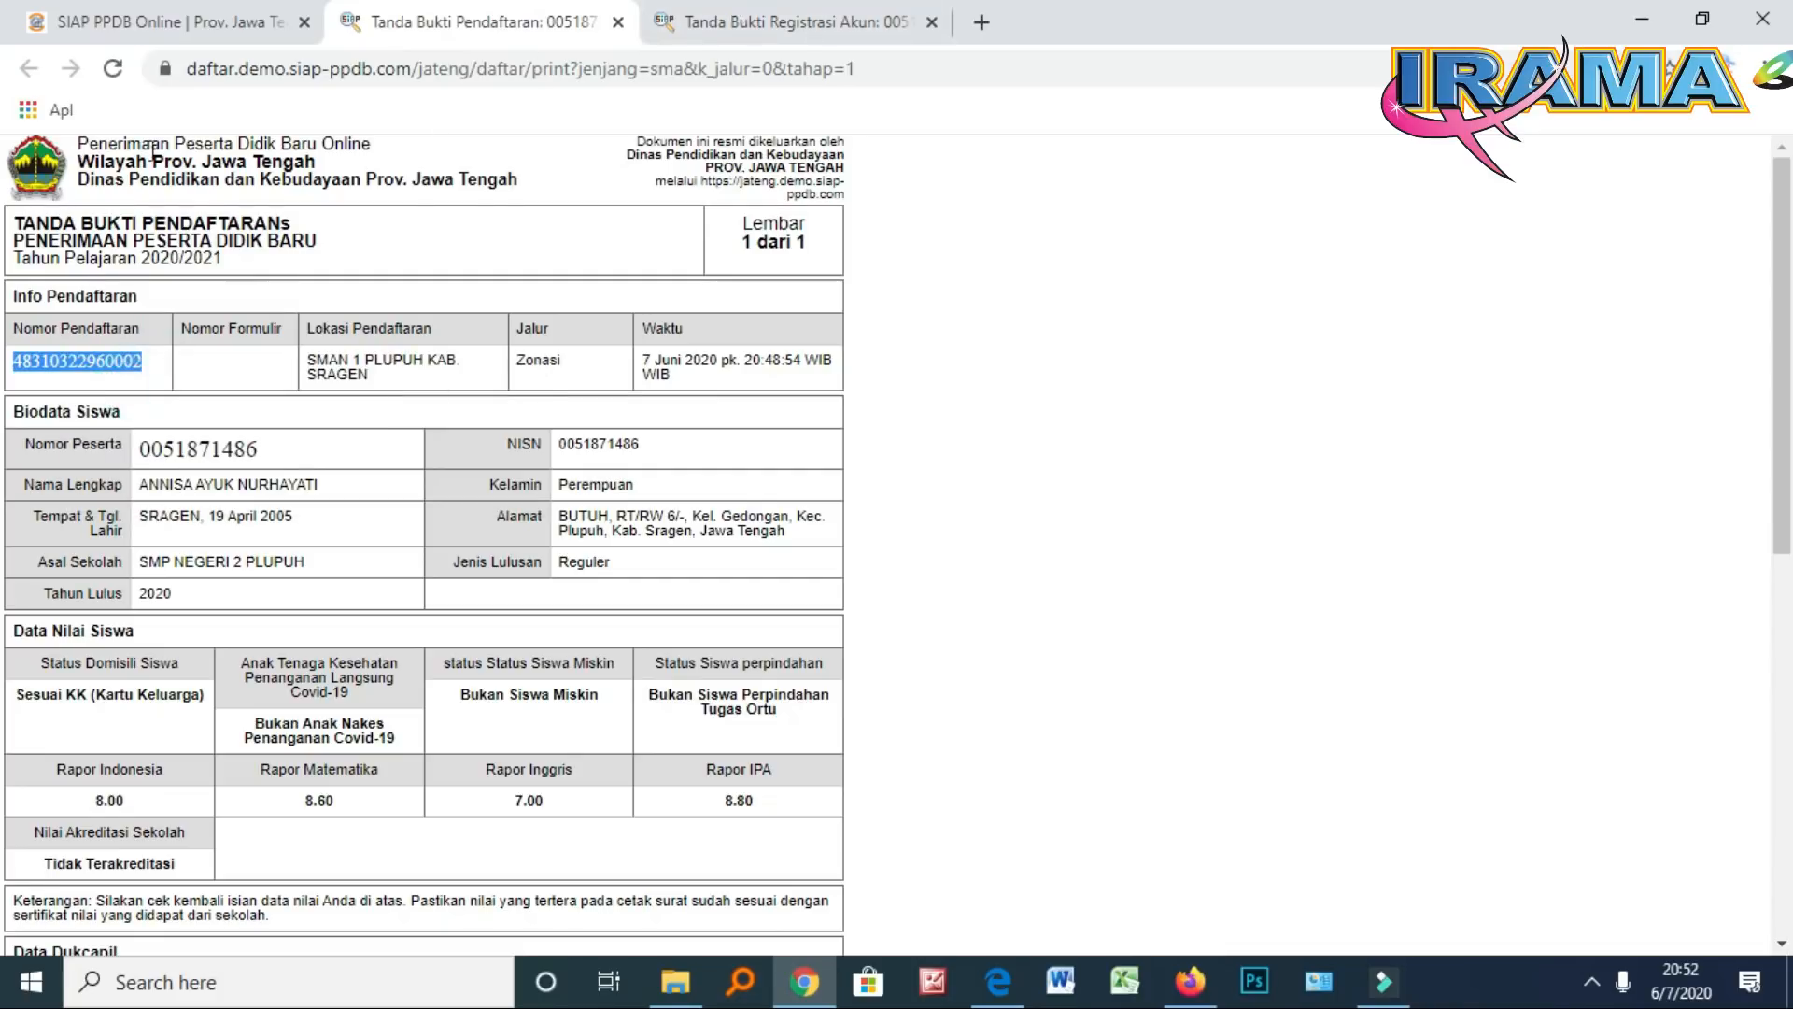
click(173, 22)
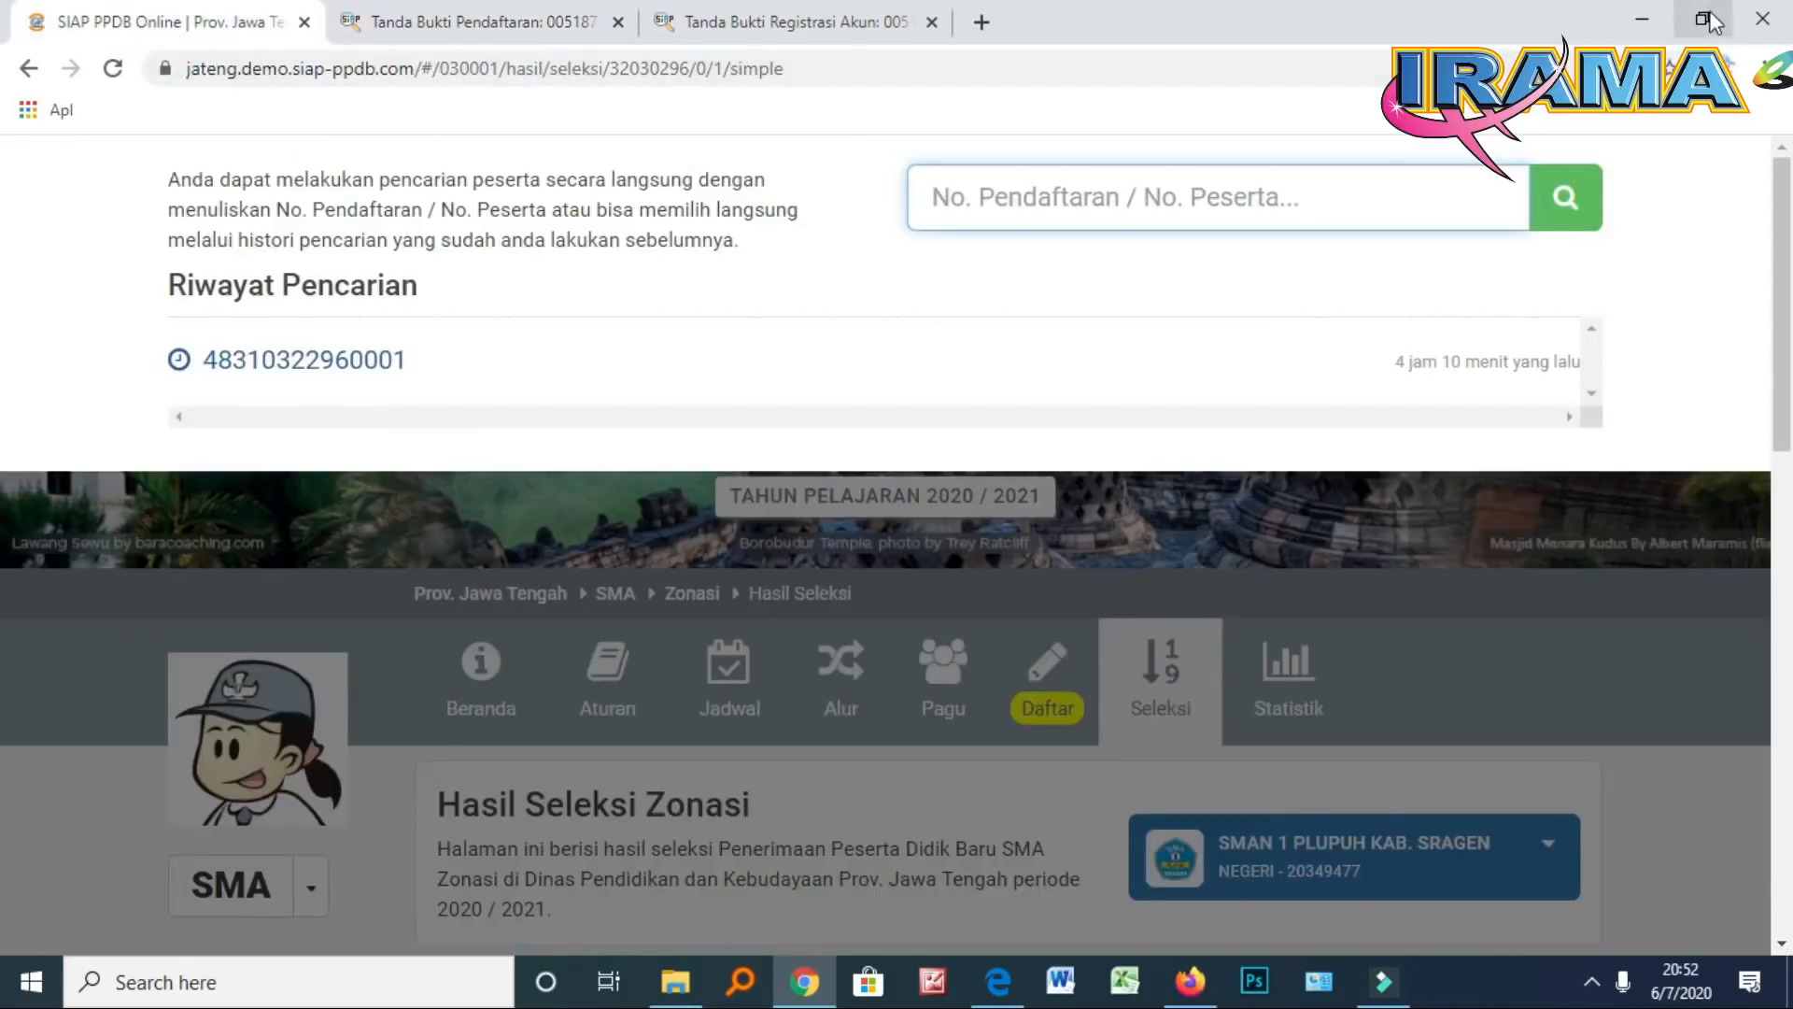
right_click(1297, 206)
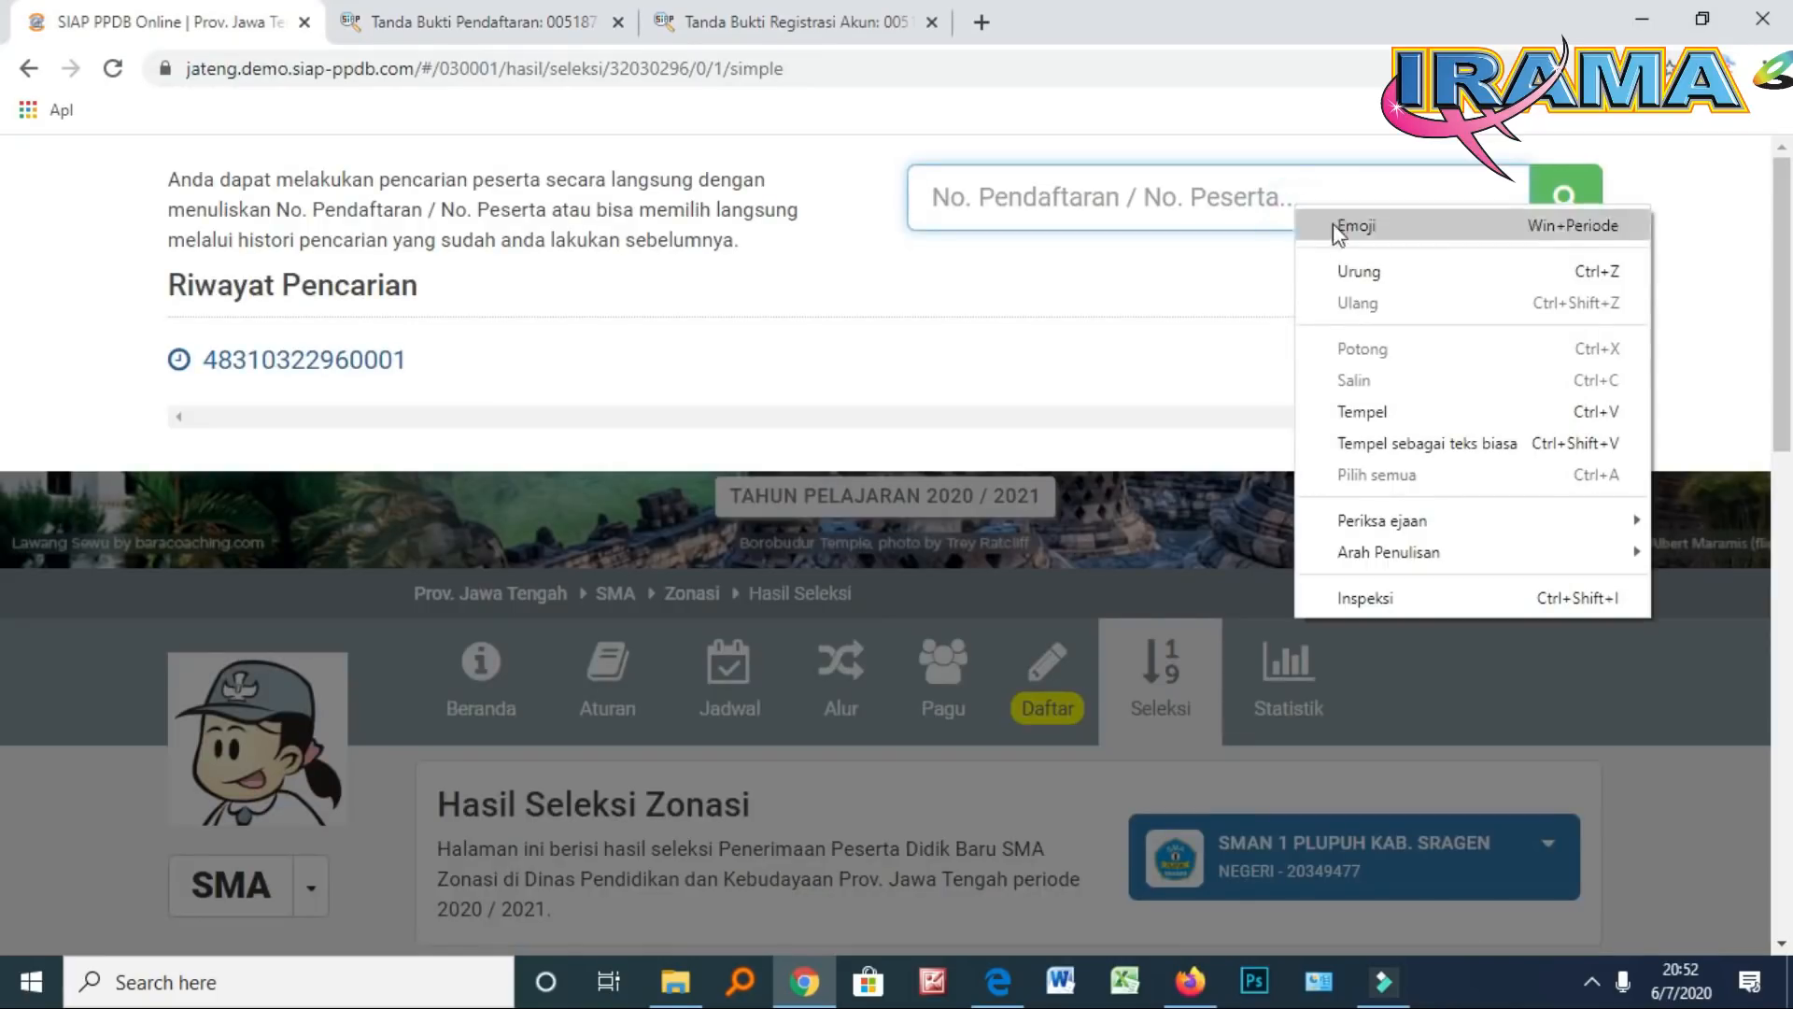
Search the pasted registration number and scroll the record to Data Seleksi Sementara's Pilihan Diterima
click(1388, 413)
click(1568, 194)
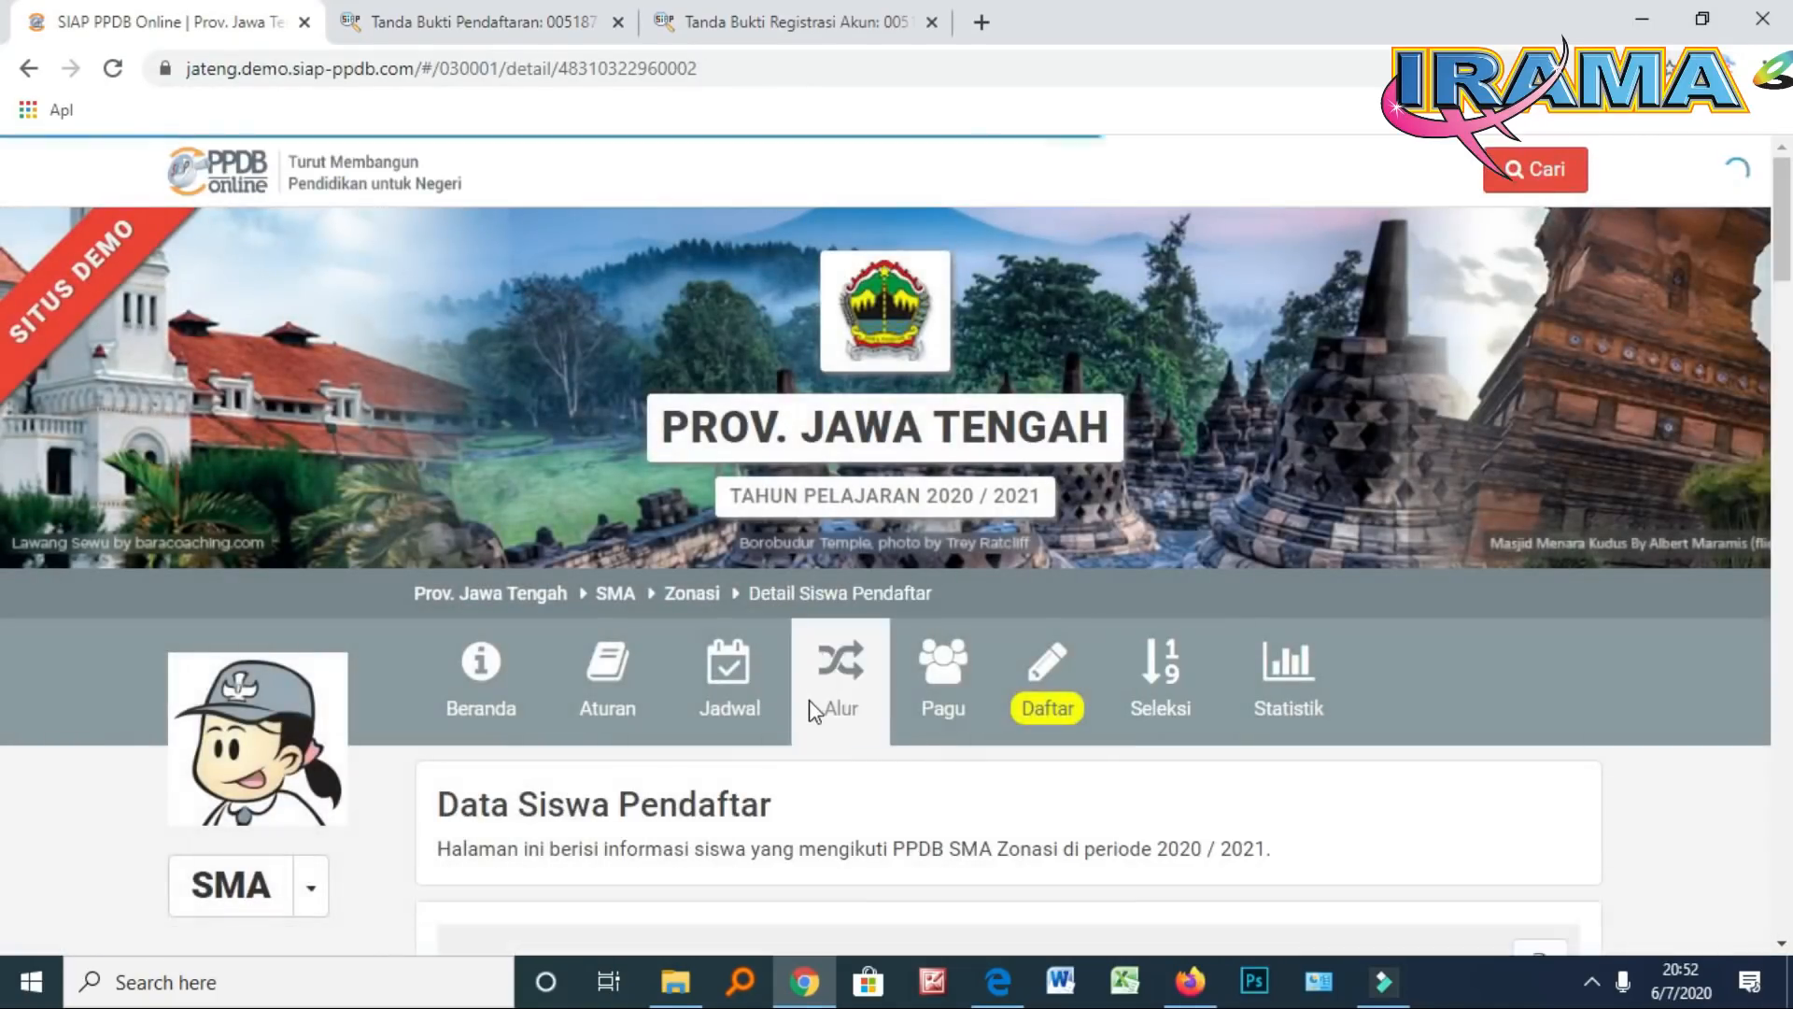
scroll(905, 724, down, 6)
scroll(905, 724, down, 6)
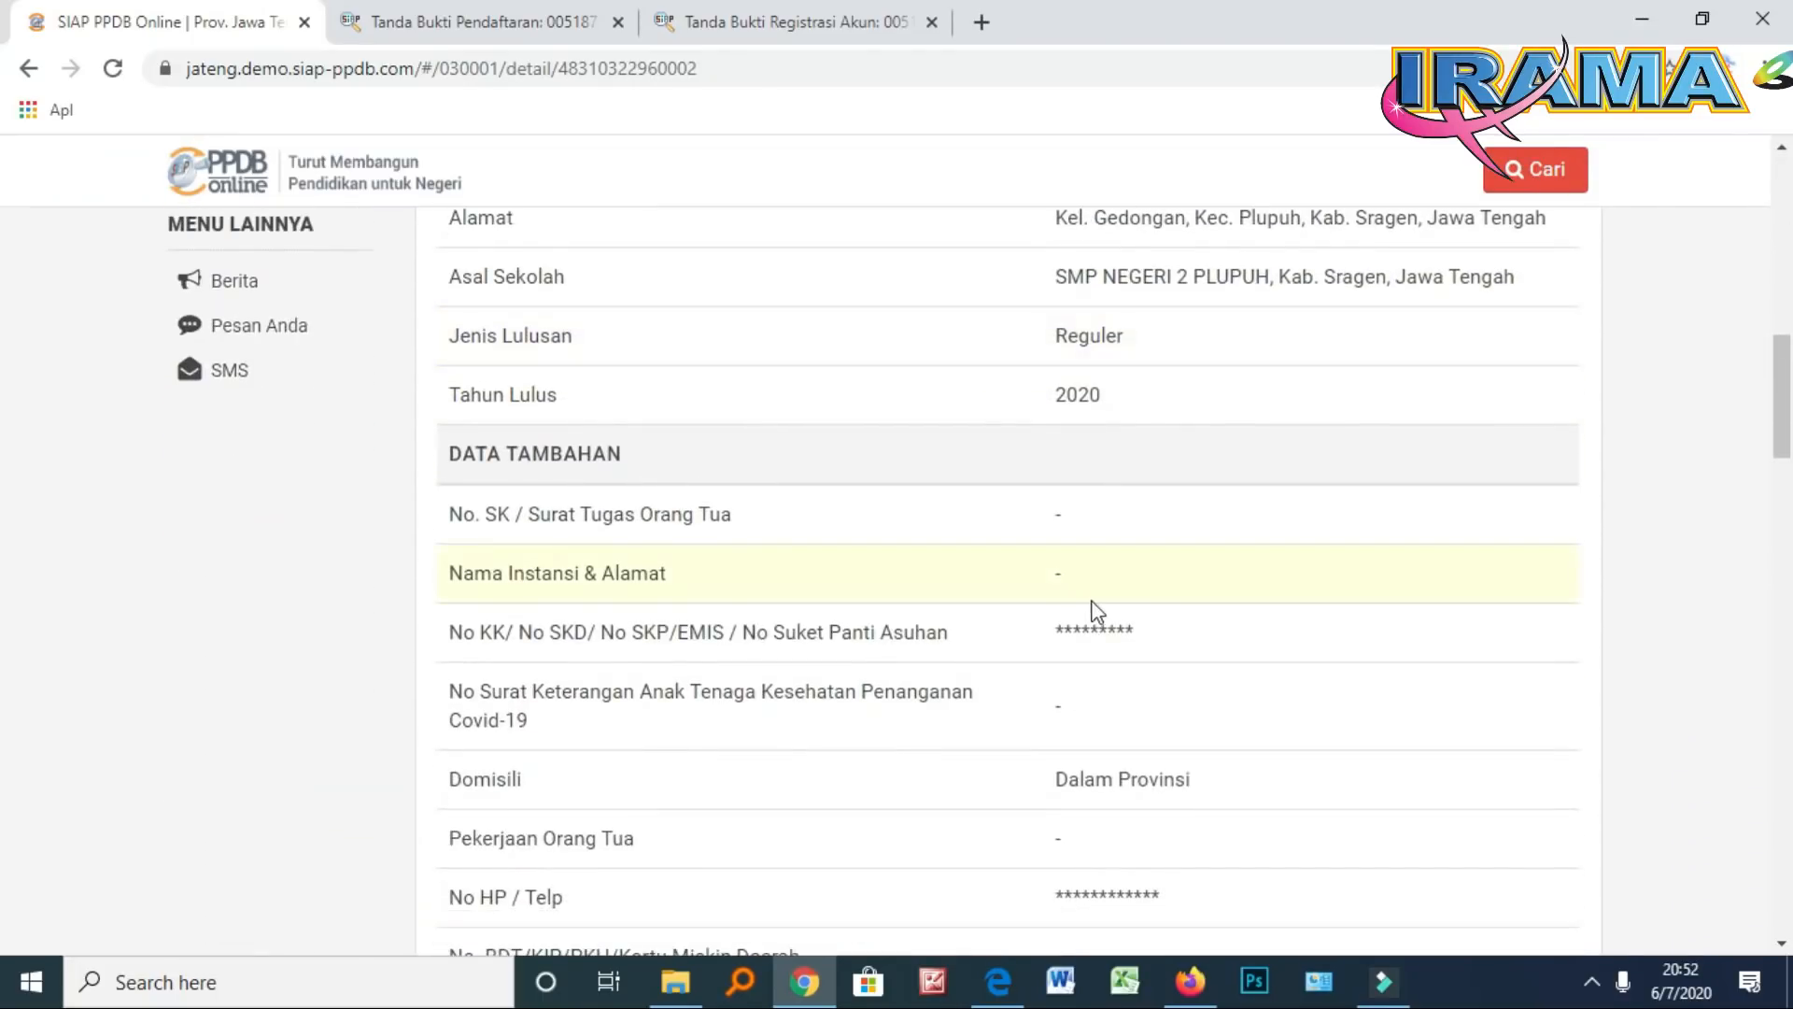
scroll(1095, 612, down, 4)
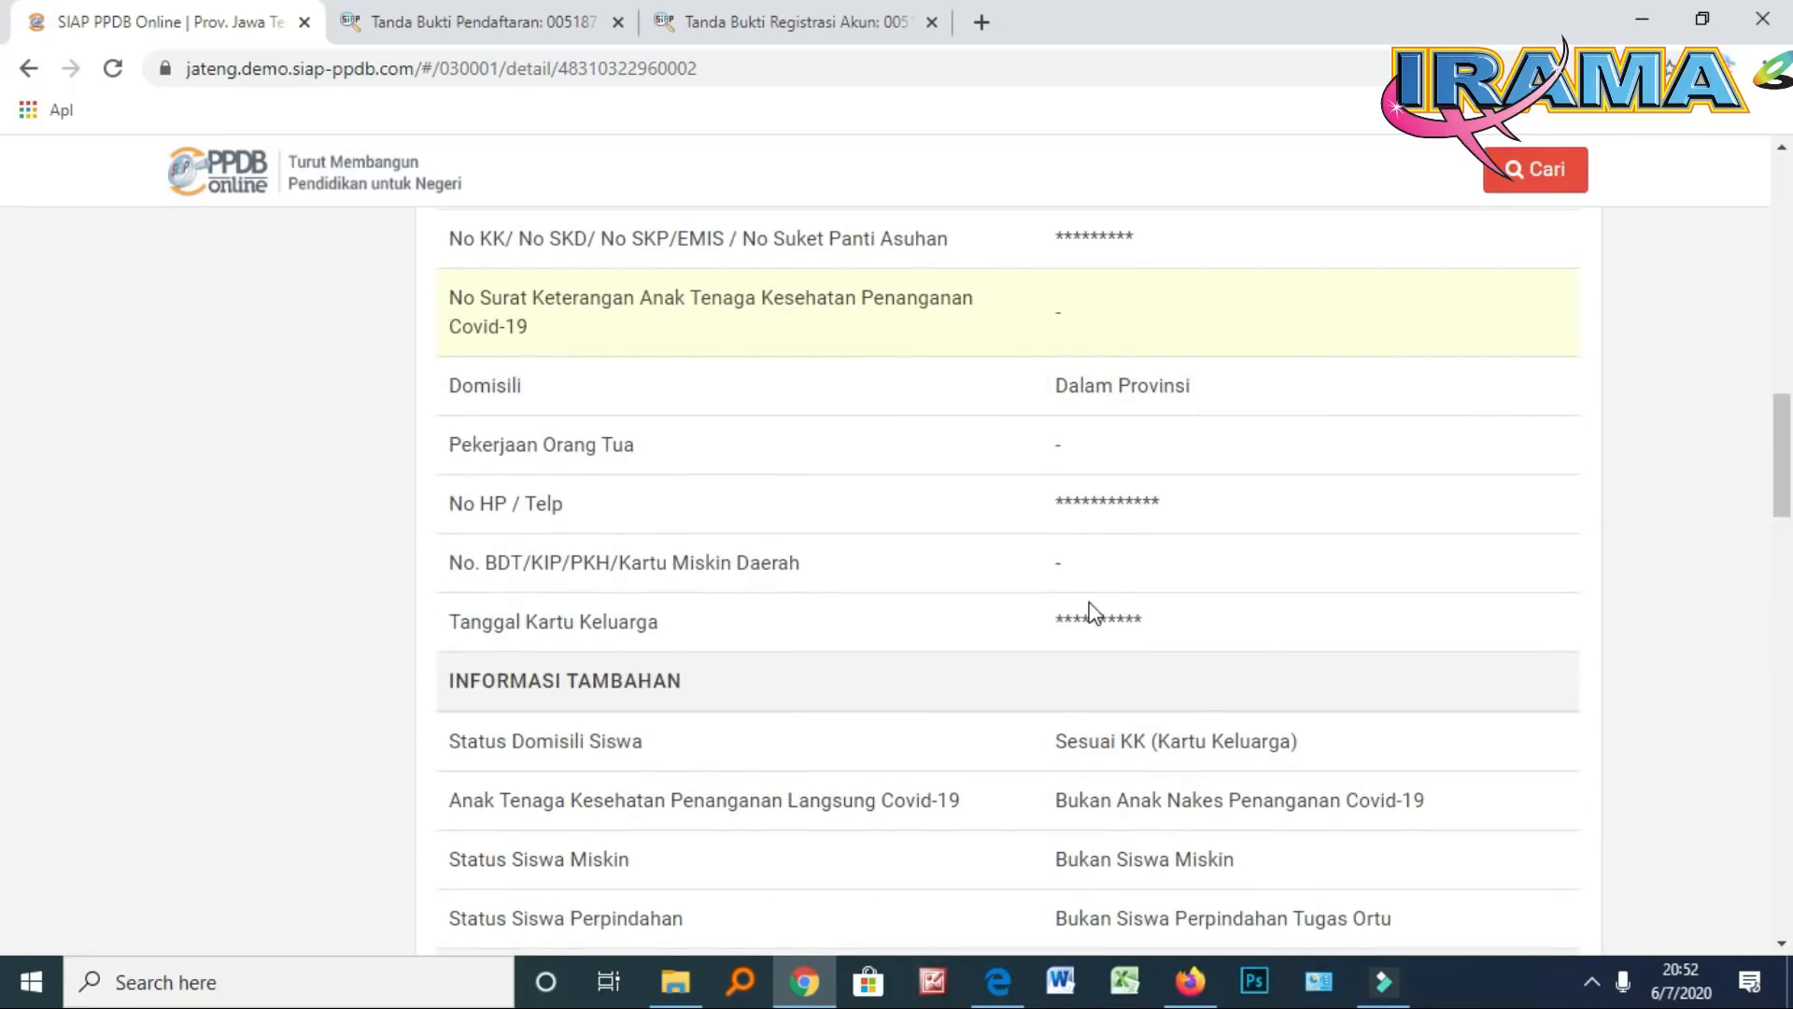
scroll(1094, 612, down, 2)
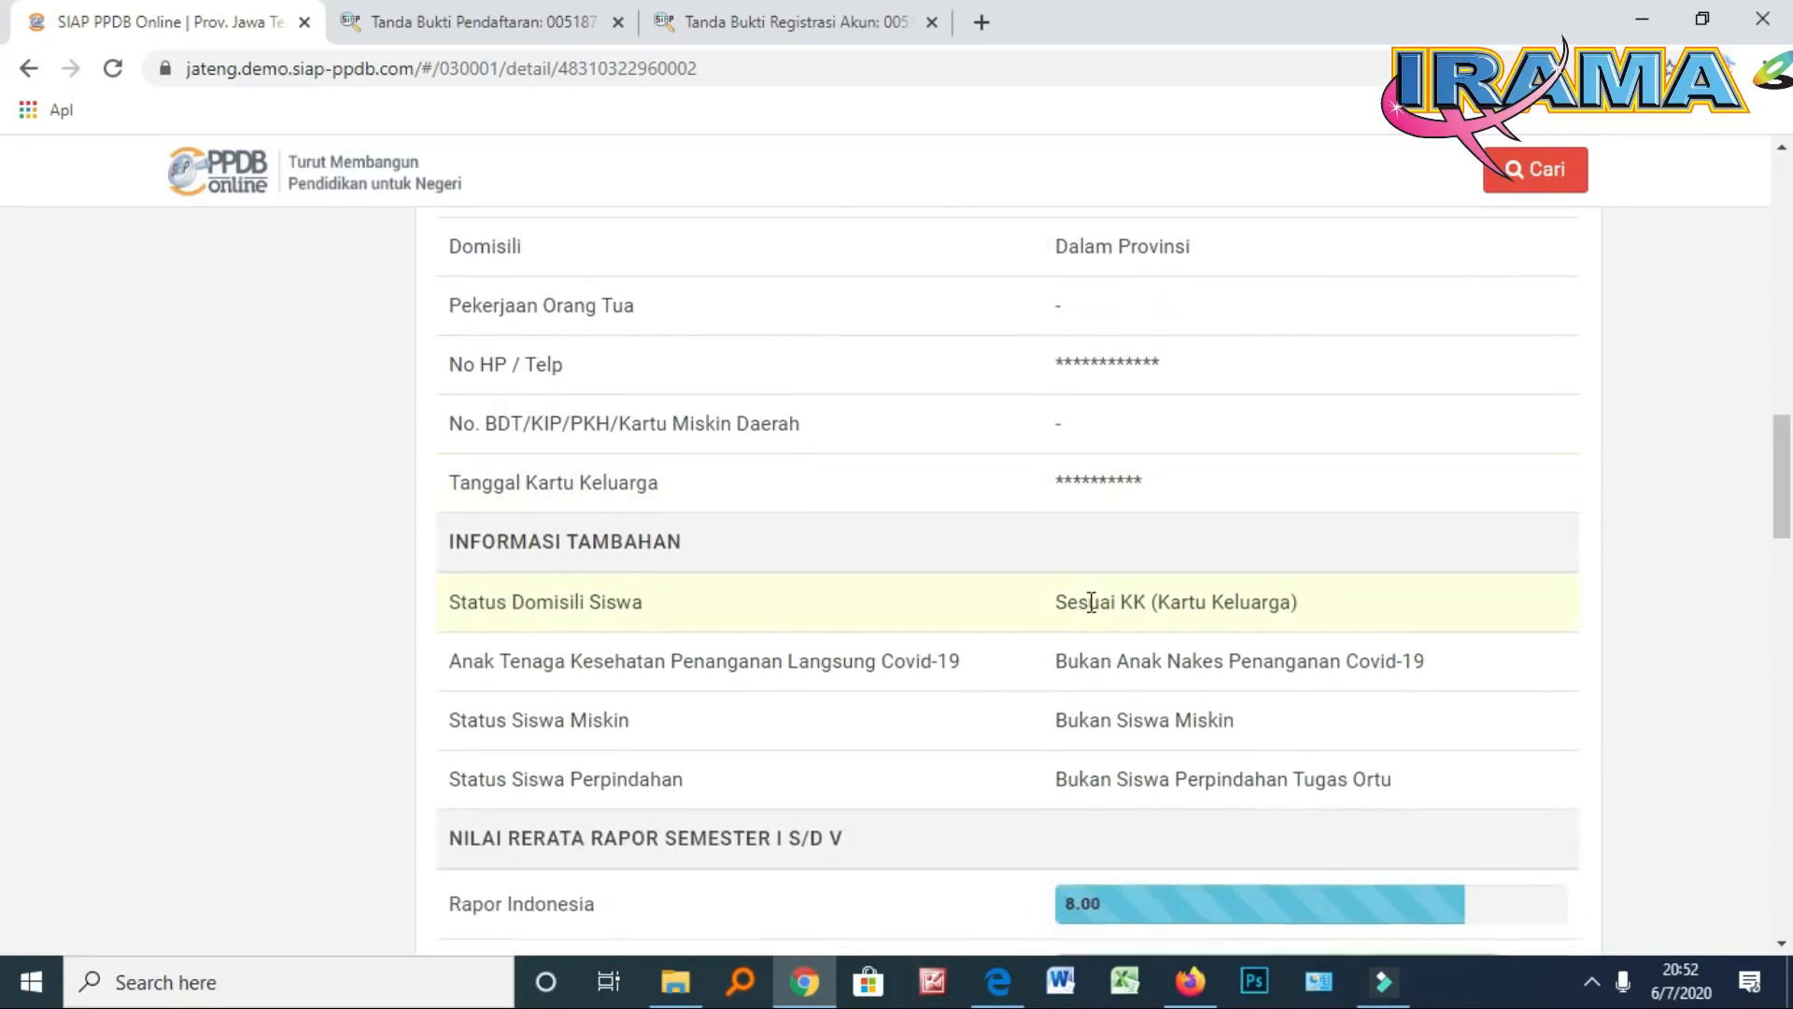
scroll(1091, 602, down, 1)
scroll(1090, 602, down, 4)
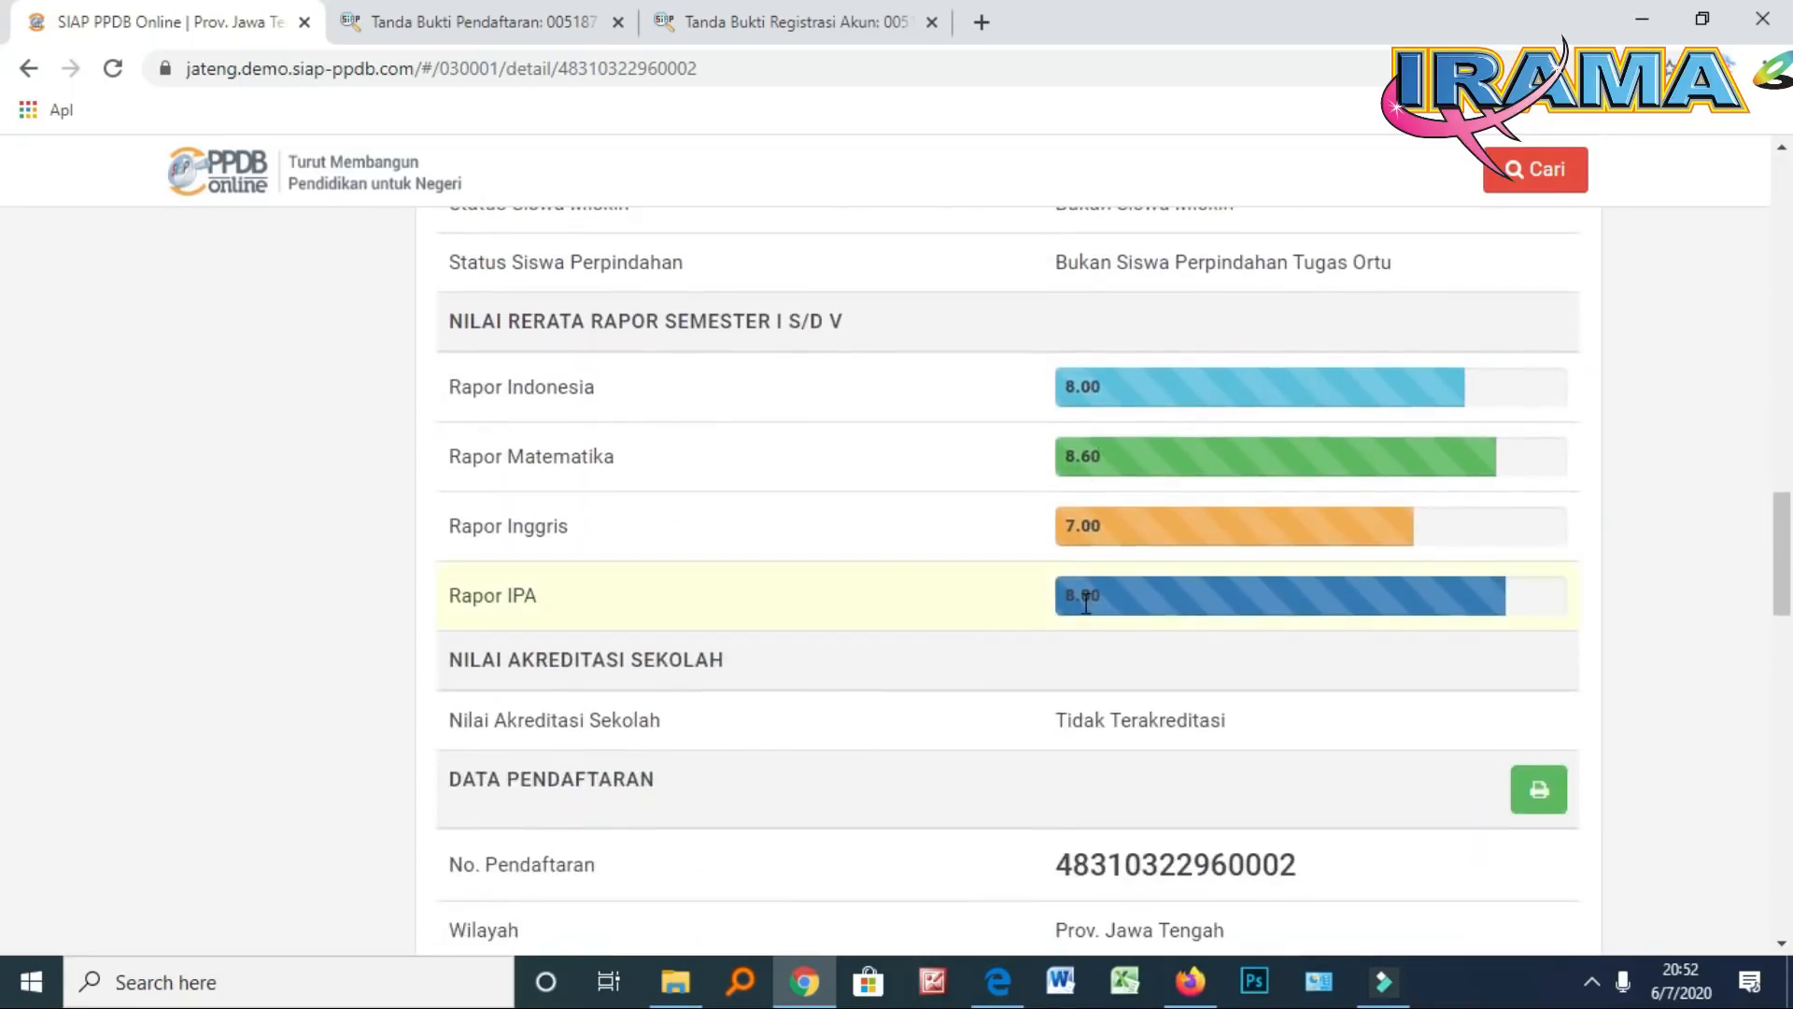
scroll(1083, 618, down, 1)
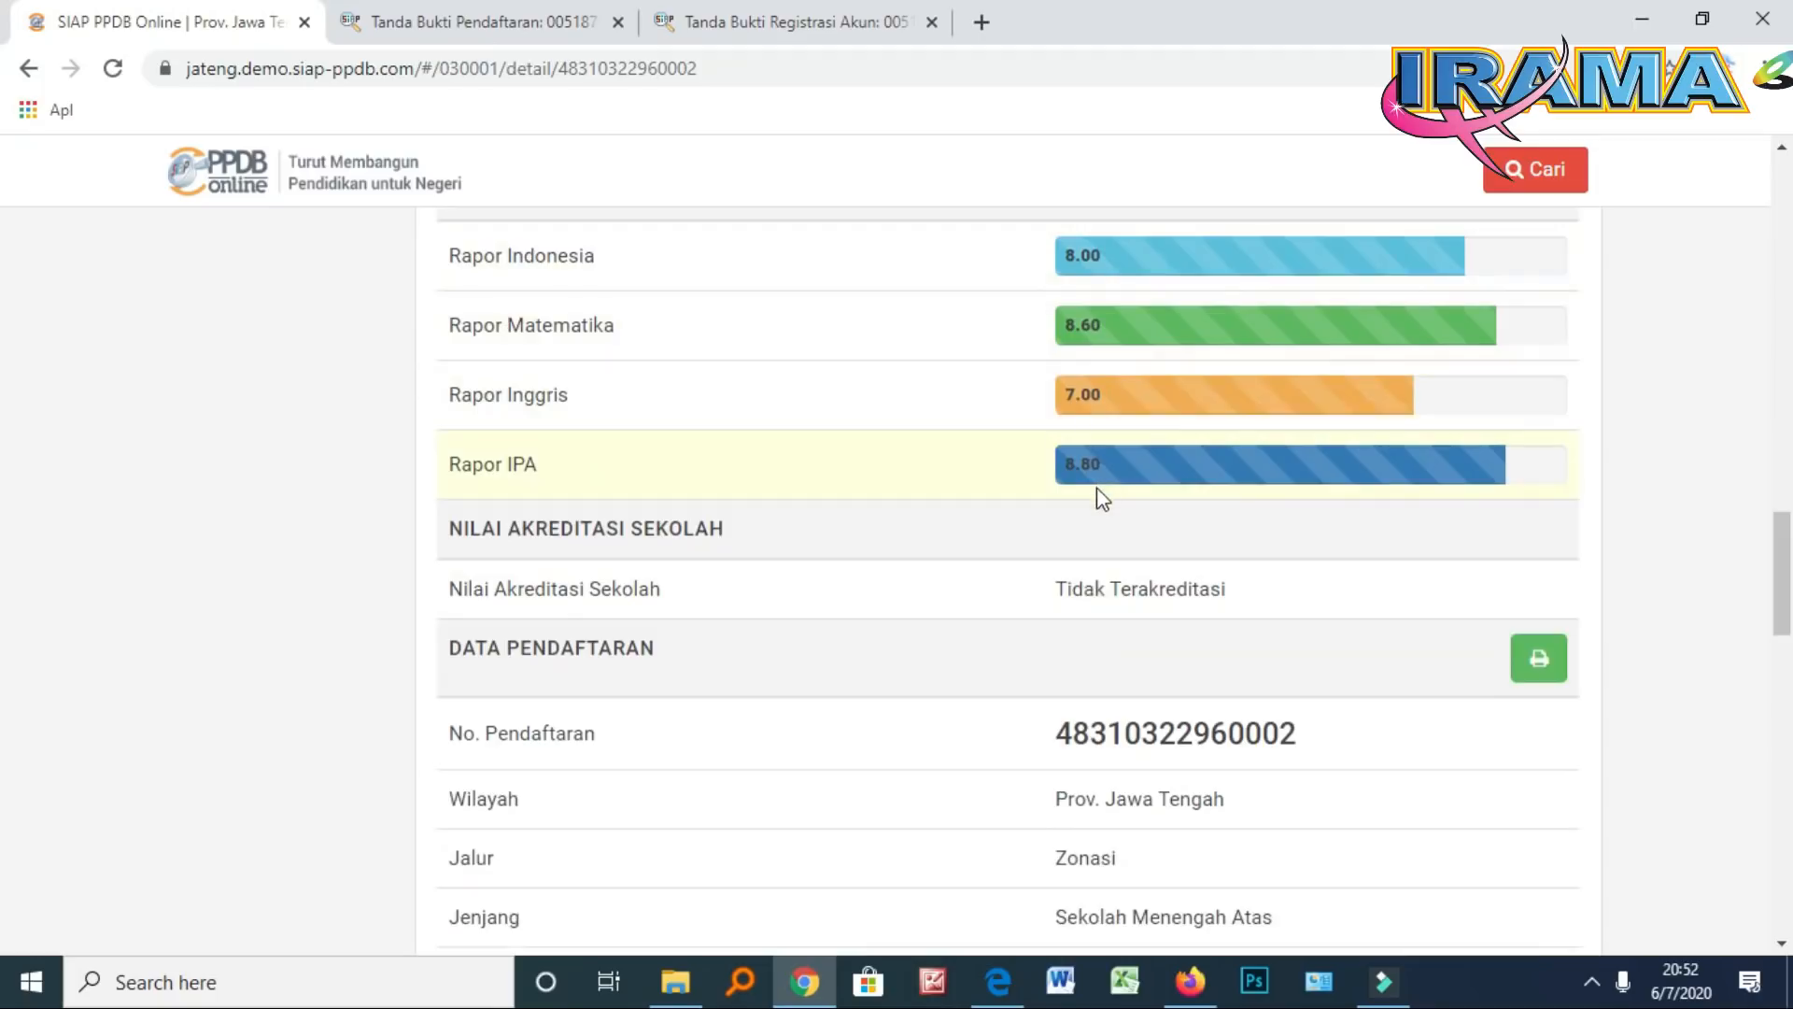
scroll(1096, 488, down, 2)
scroll(1094, 501, down, 2)
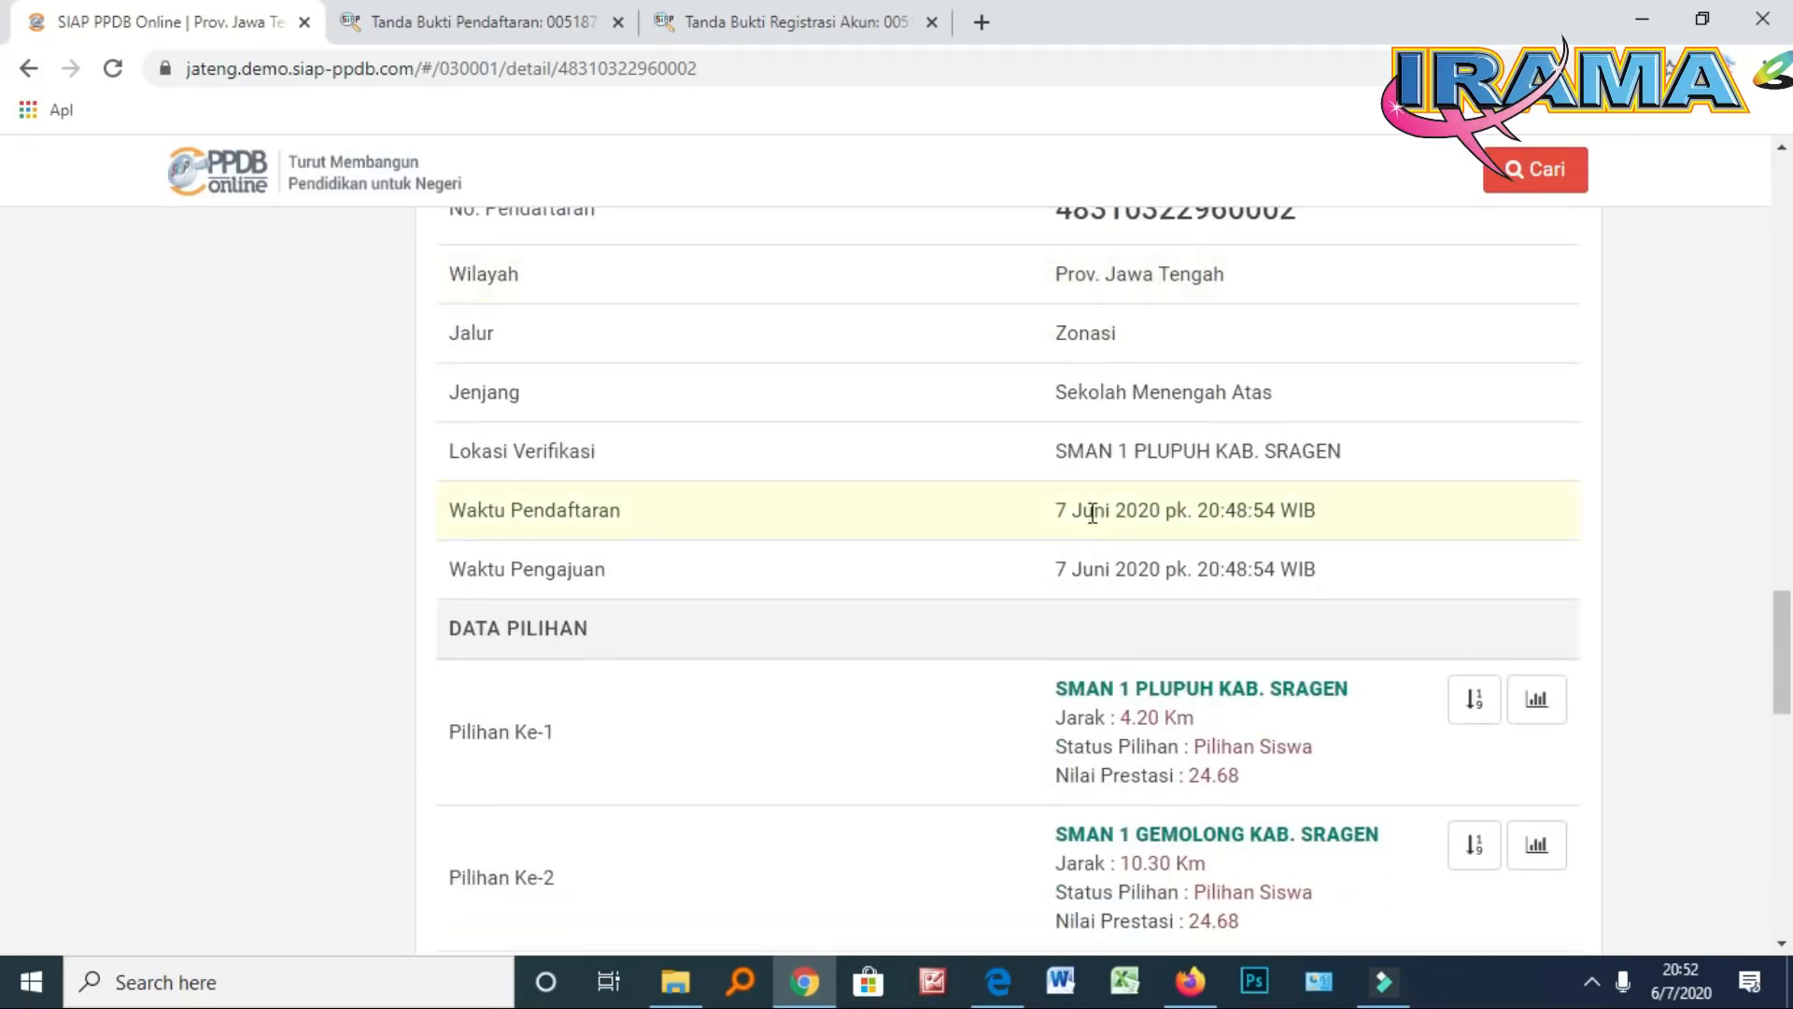
scroll(1092, 512, down, 2)
scroll(1088, 523, down, 2)
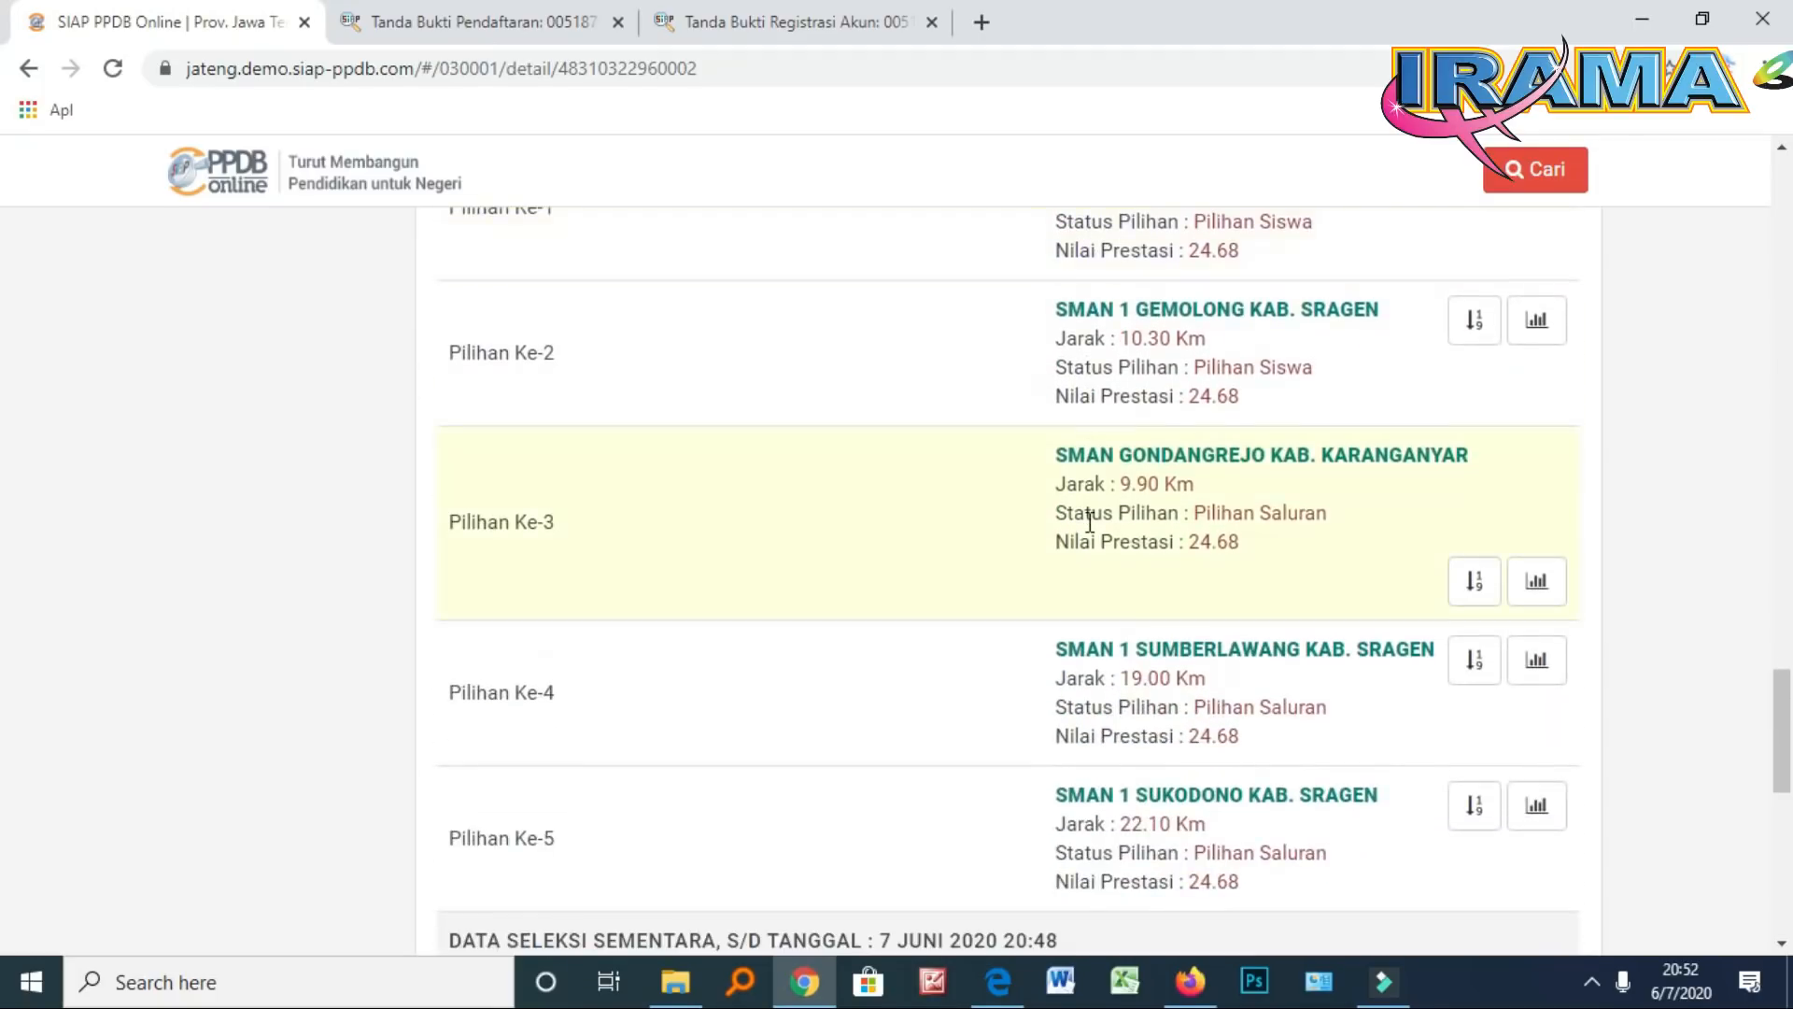
scroll(1089, 521, down, 5)
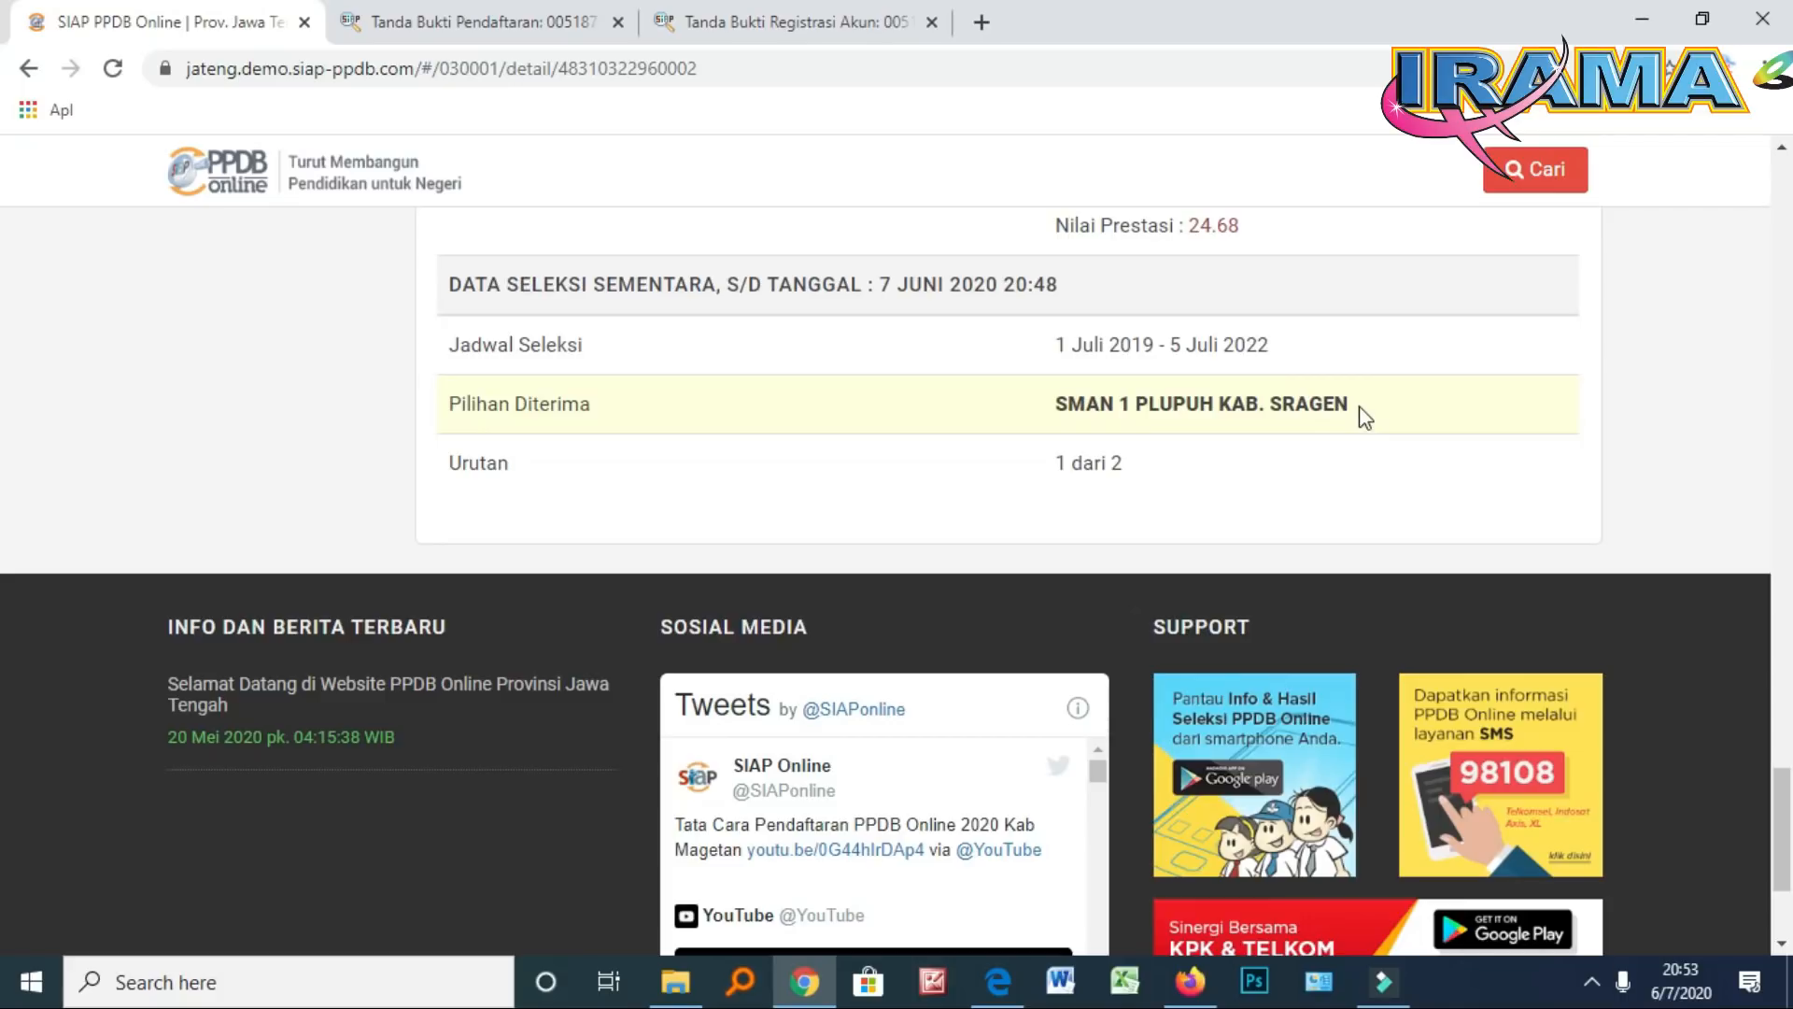
scroll(1366, 418, up, 15)
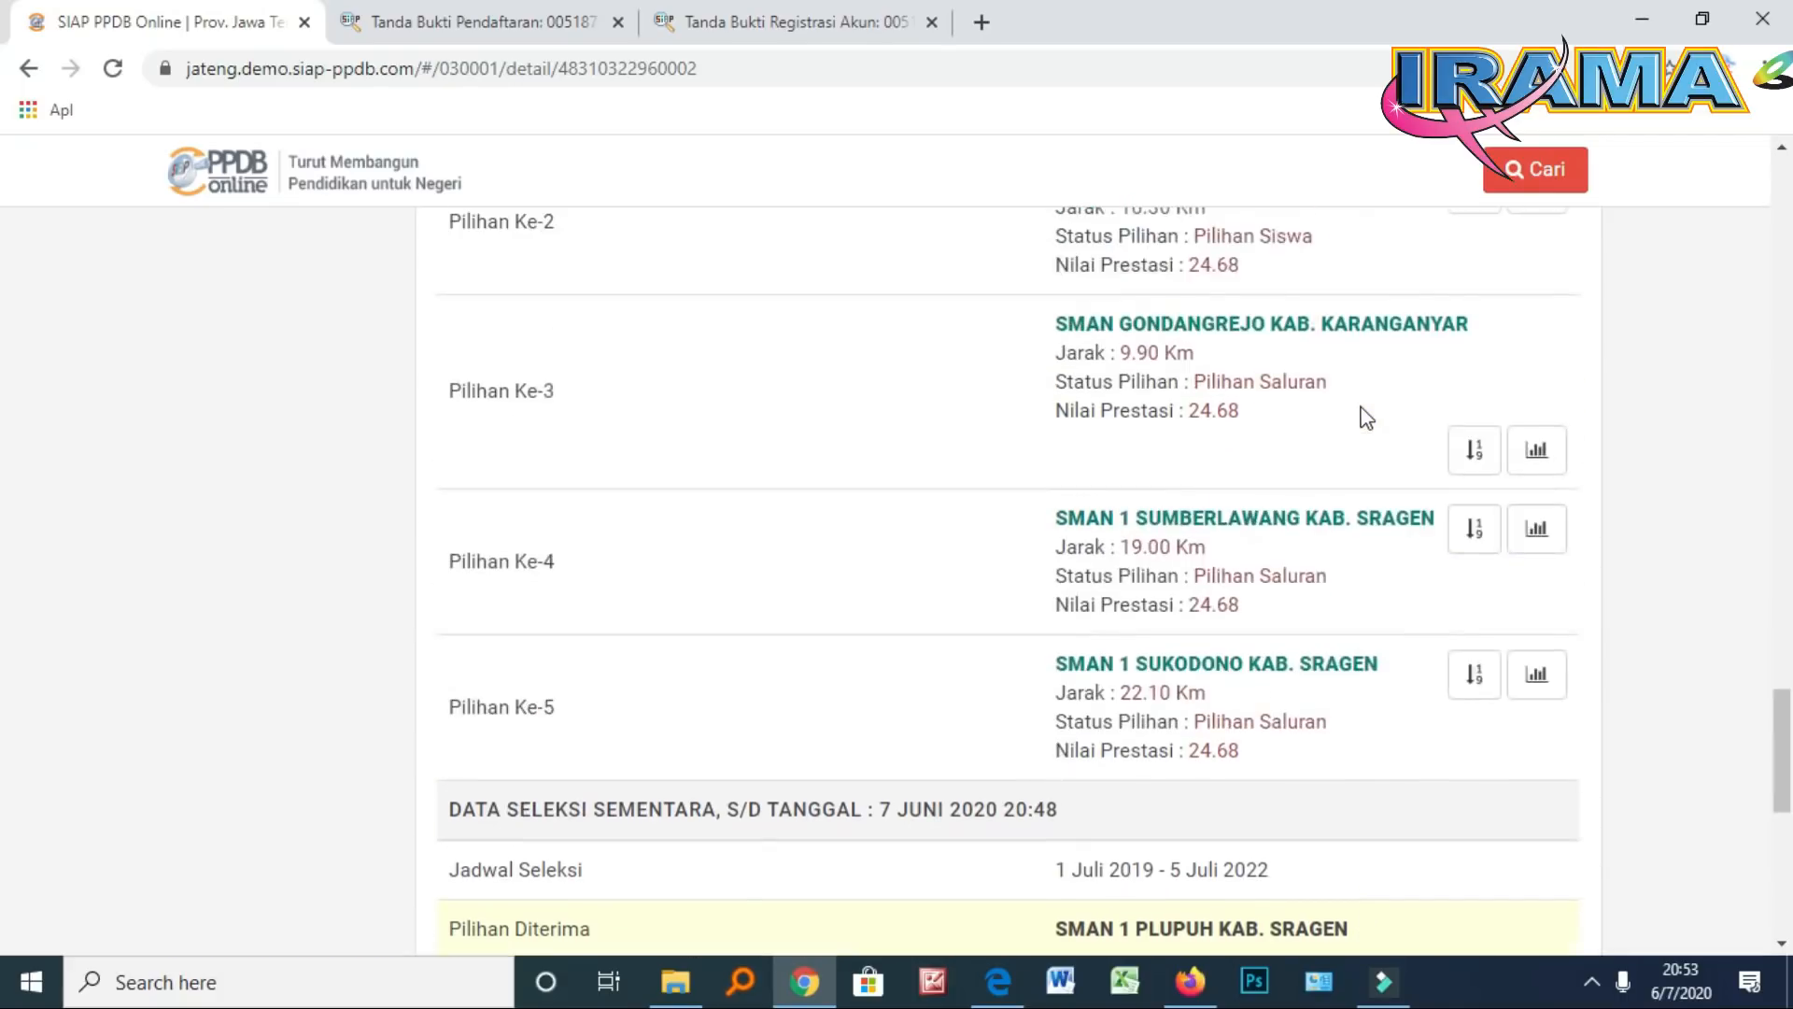
scroll(1366, 417, up, 10)
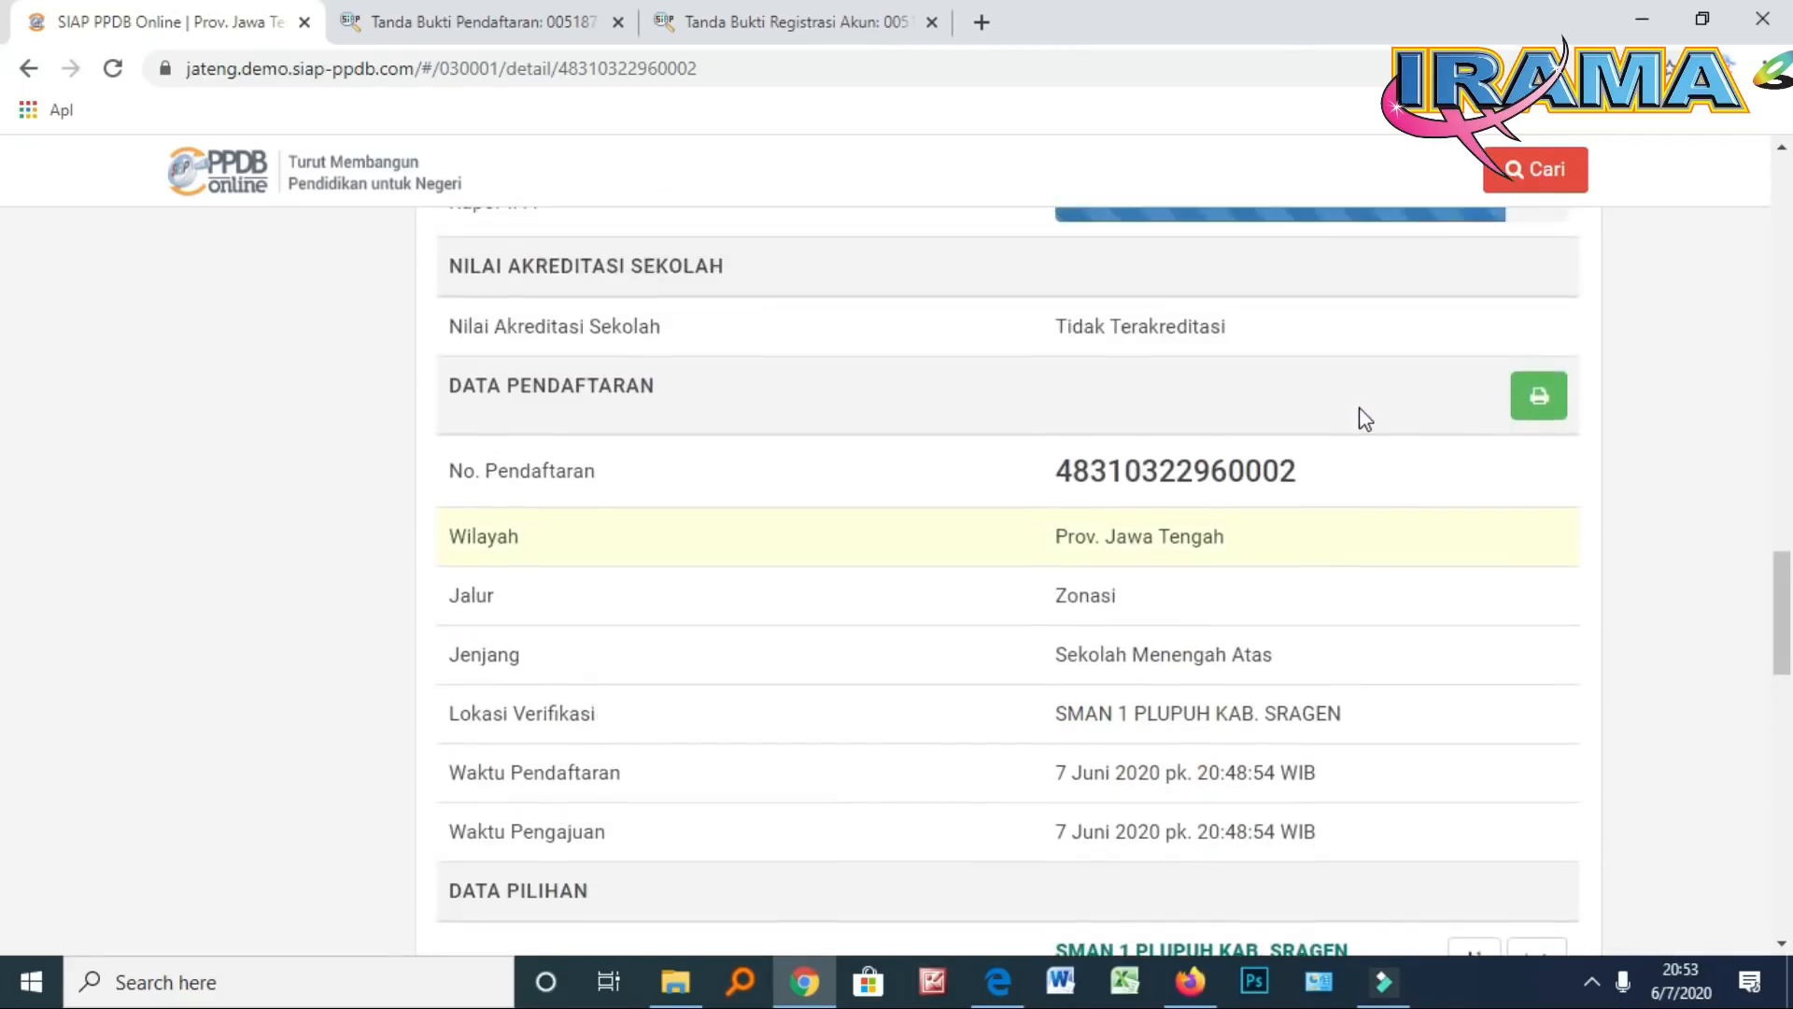
scroll(1366, 418, up, 4)
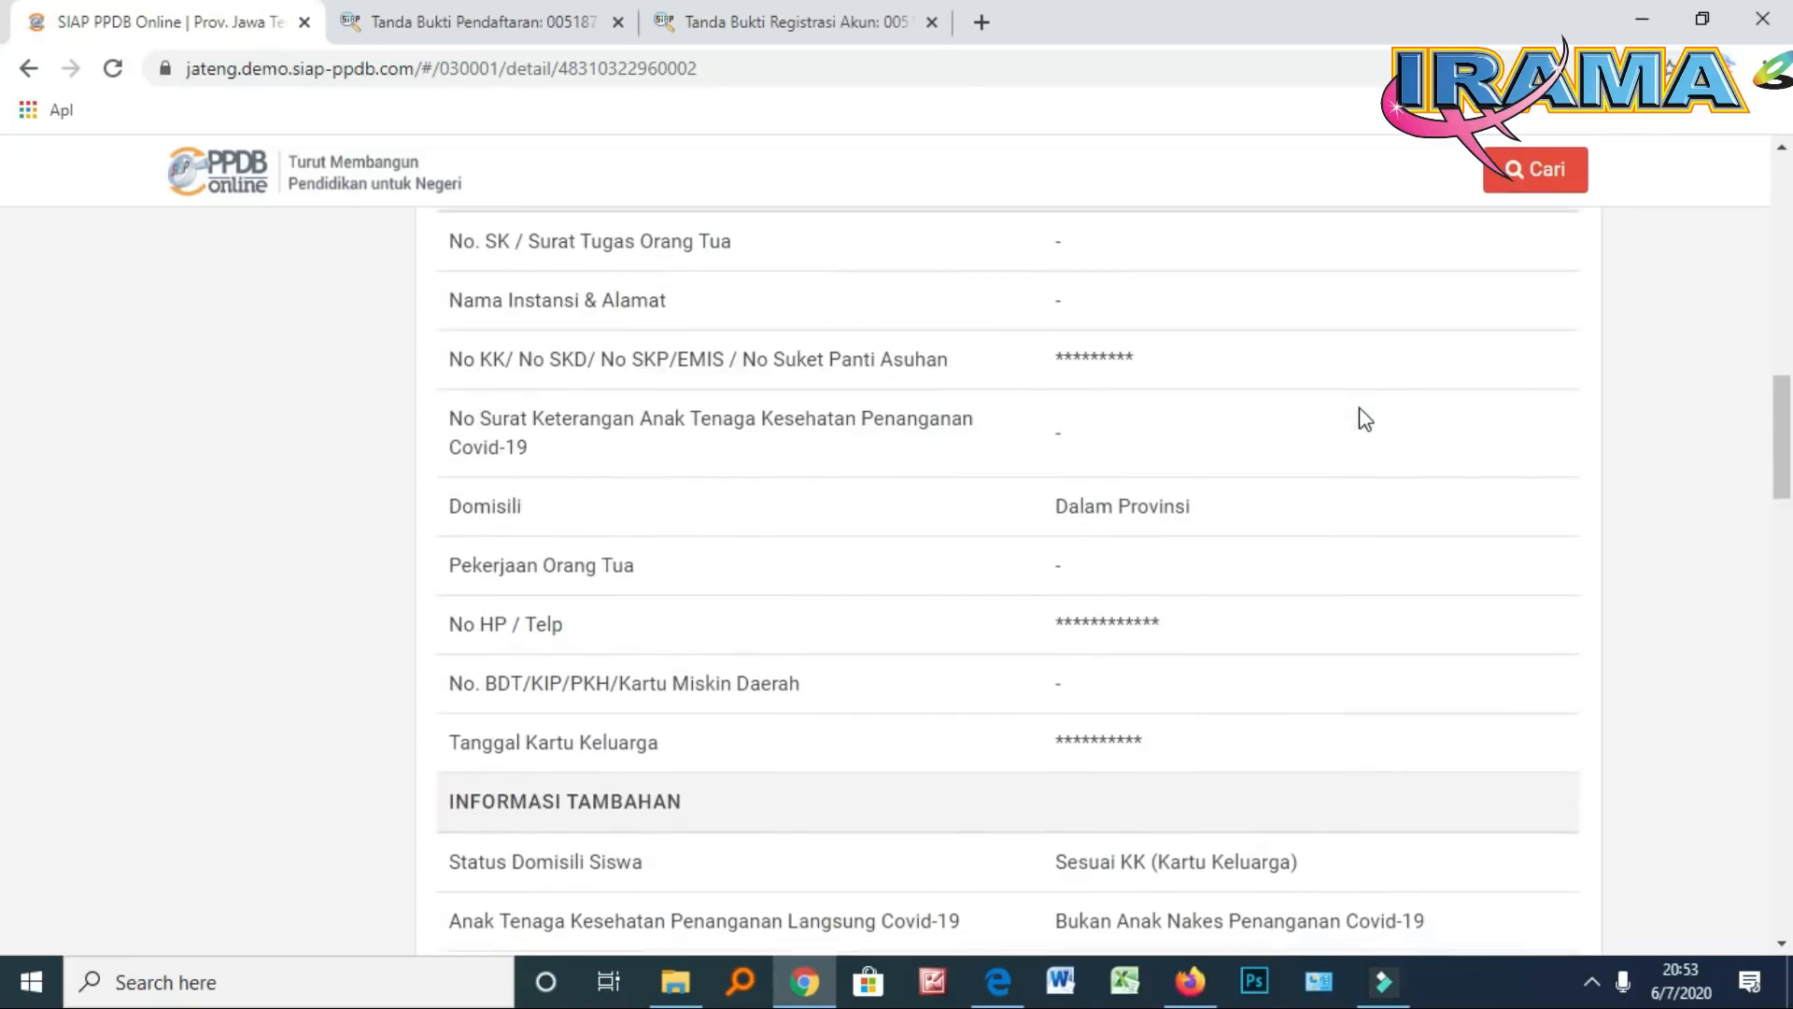
scroll(1366, 417, up, 1)
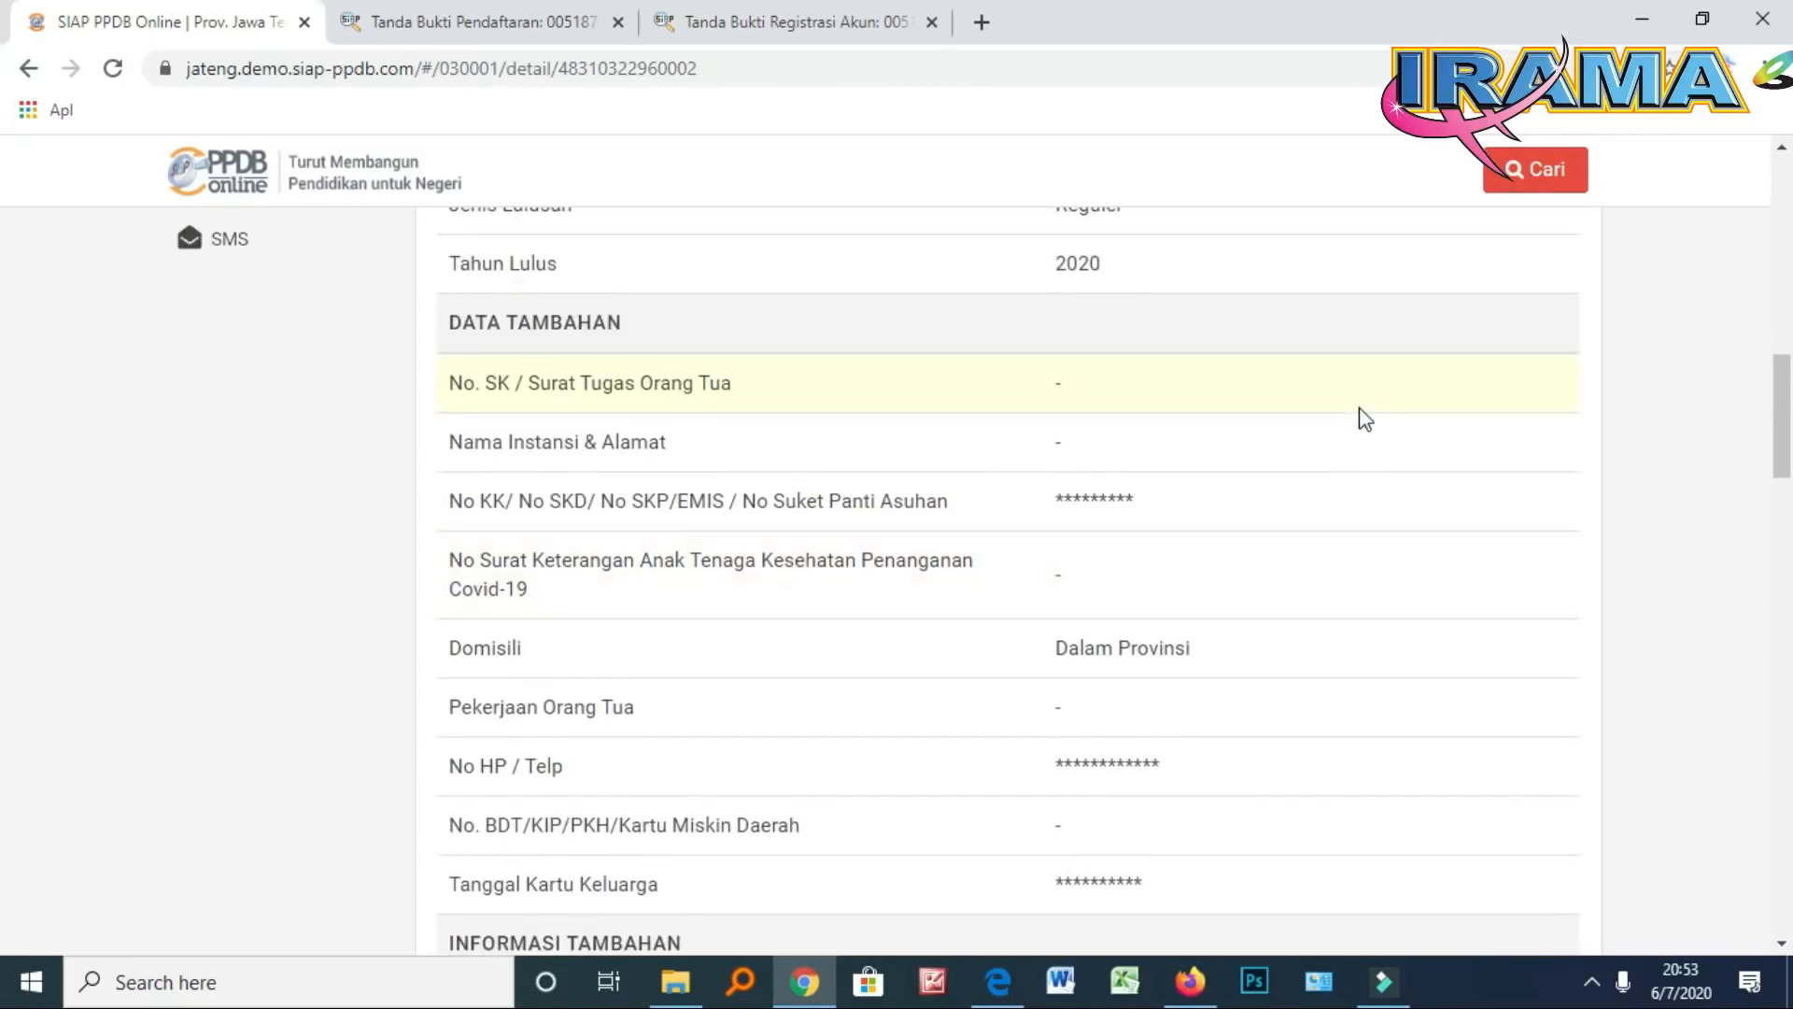
scroll(1366, 418, up, 3)
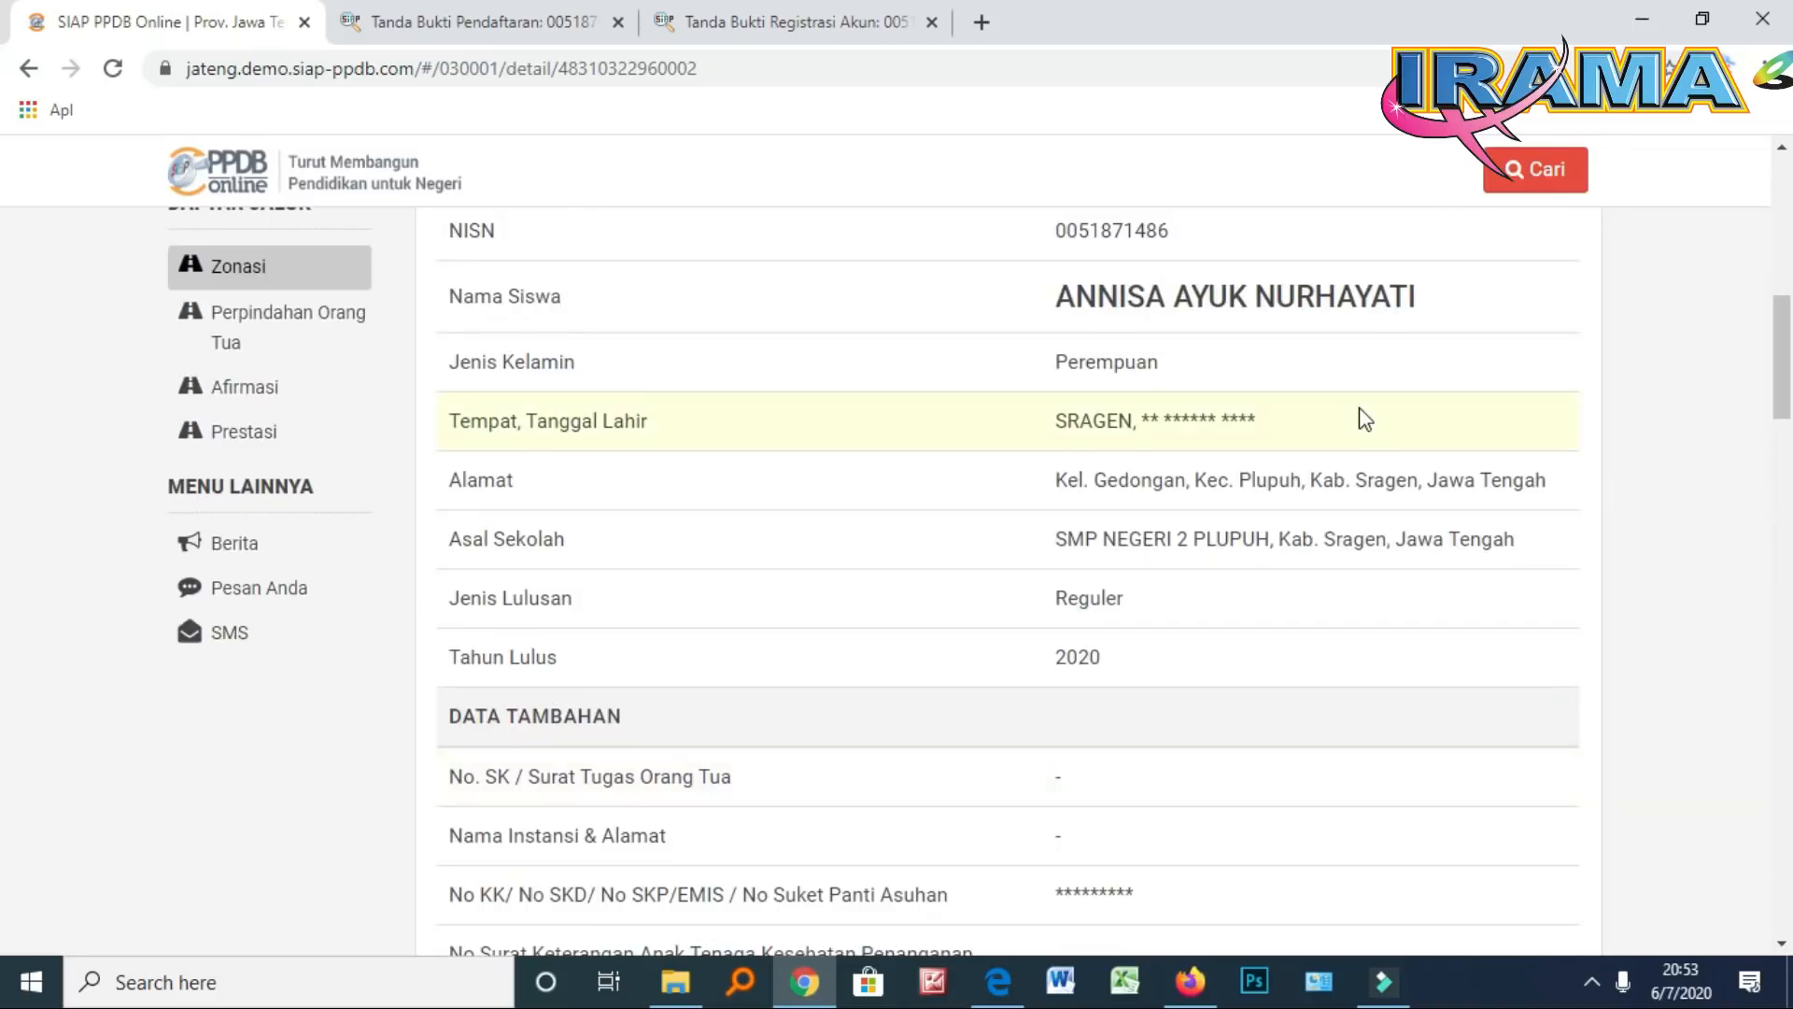
scroll(1366, 418, up, 4)
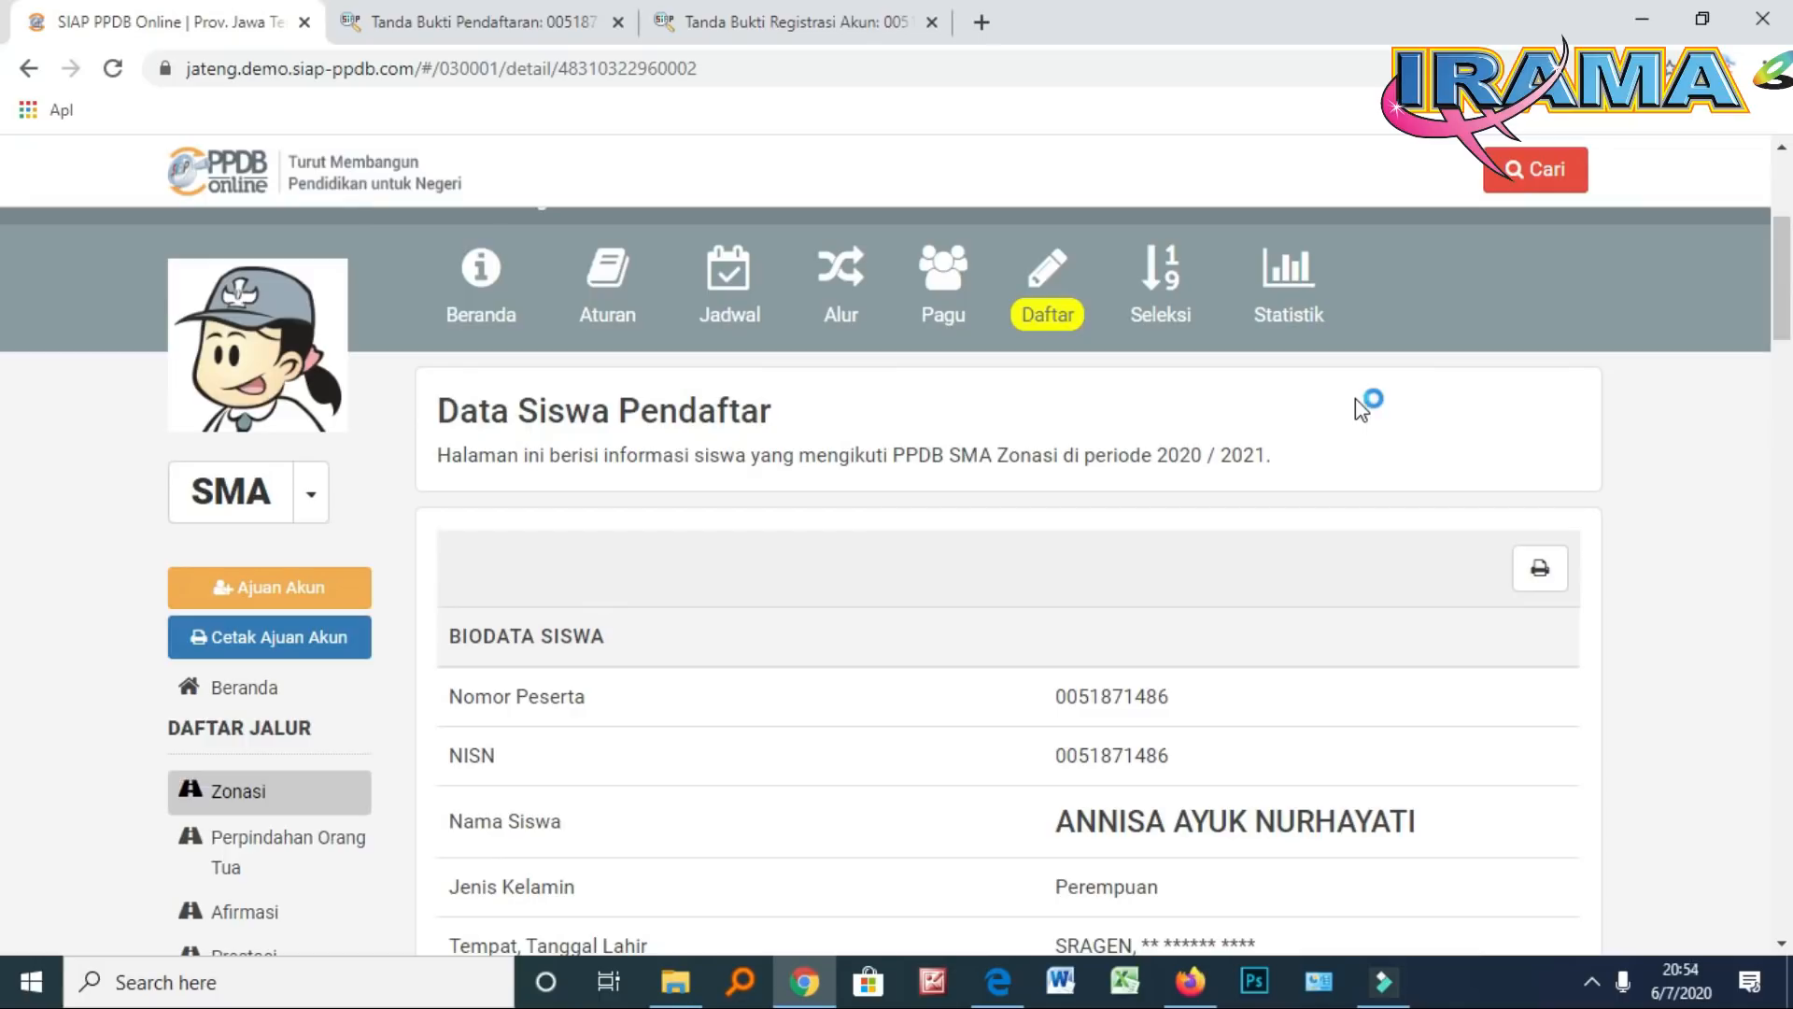
click(1593, 982)
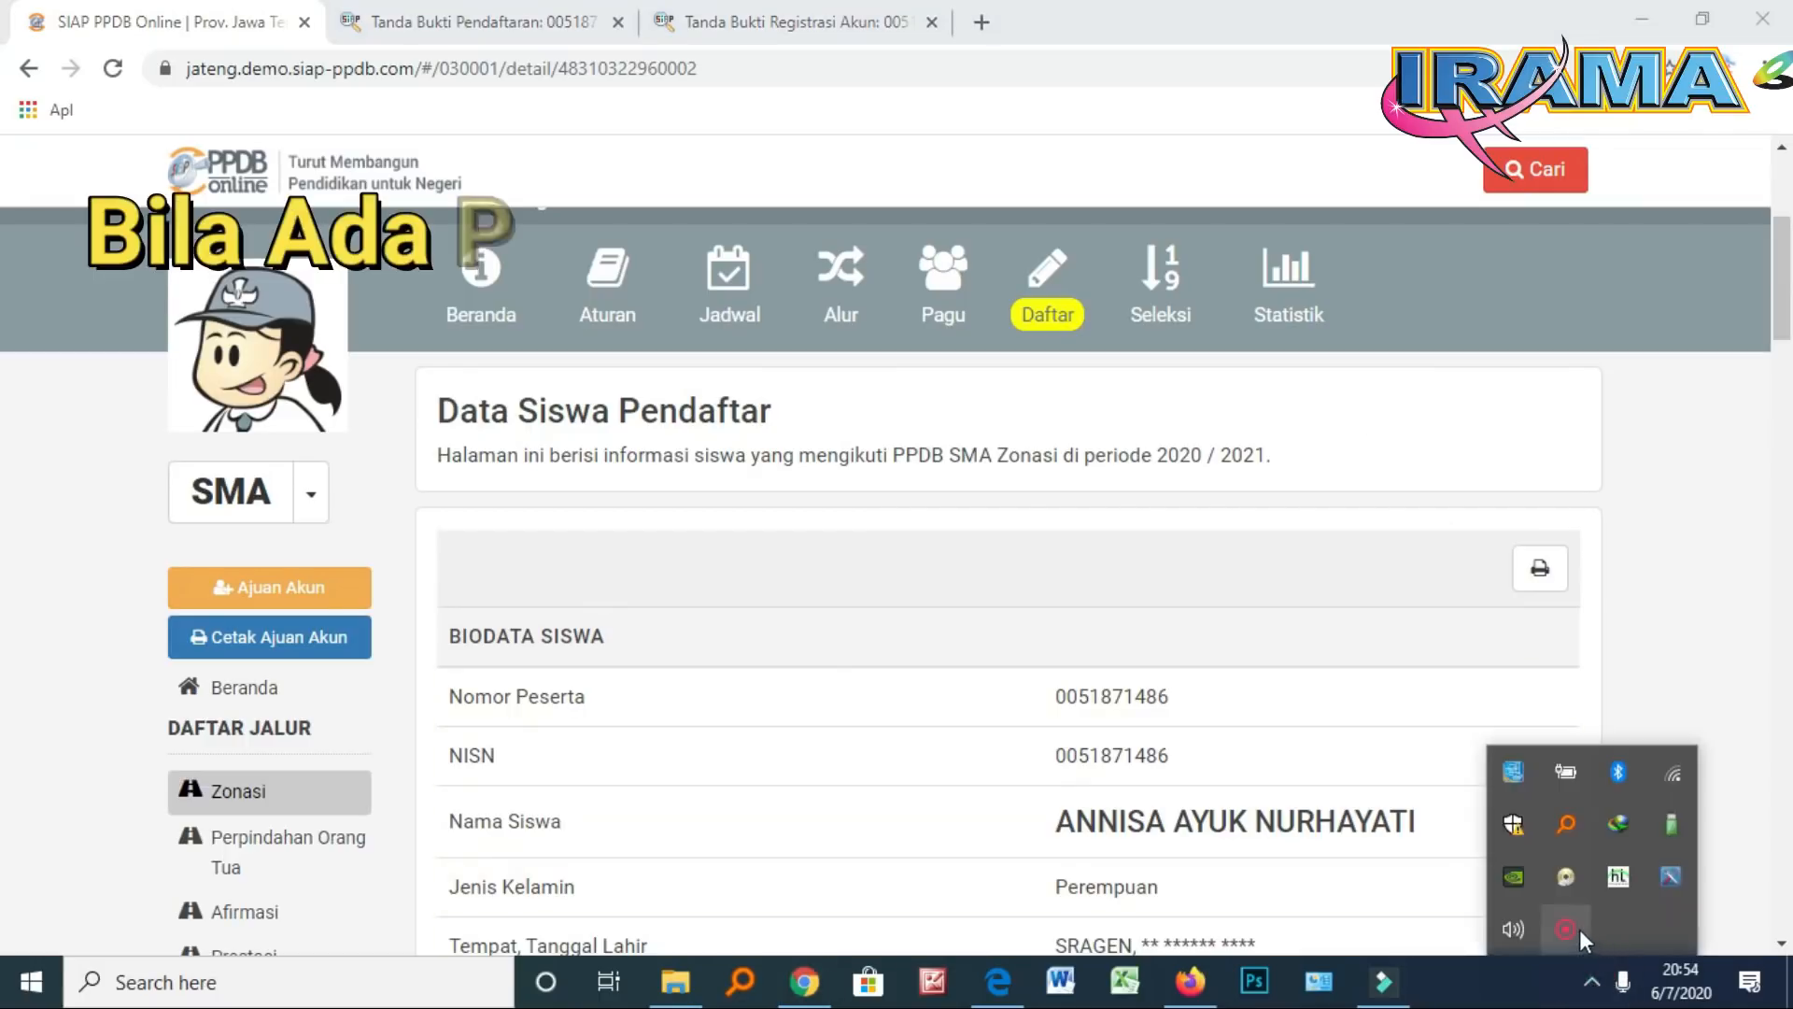
right_click(1573, 924)
click(1599, 940)
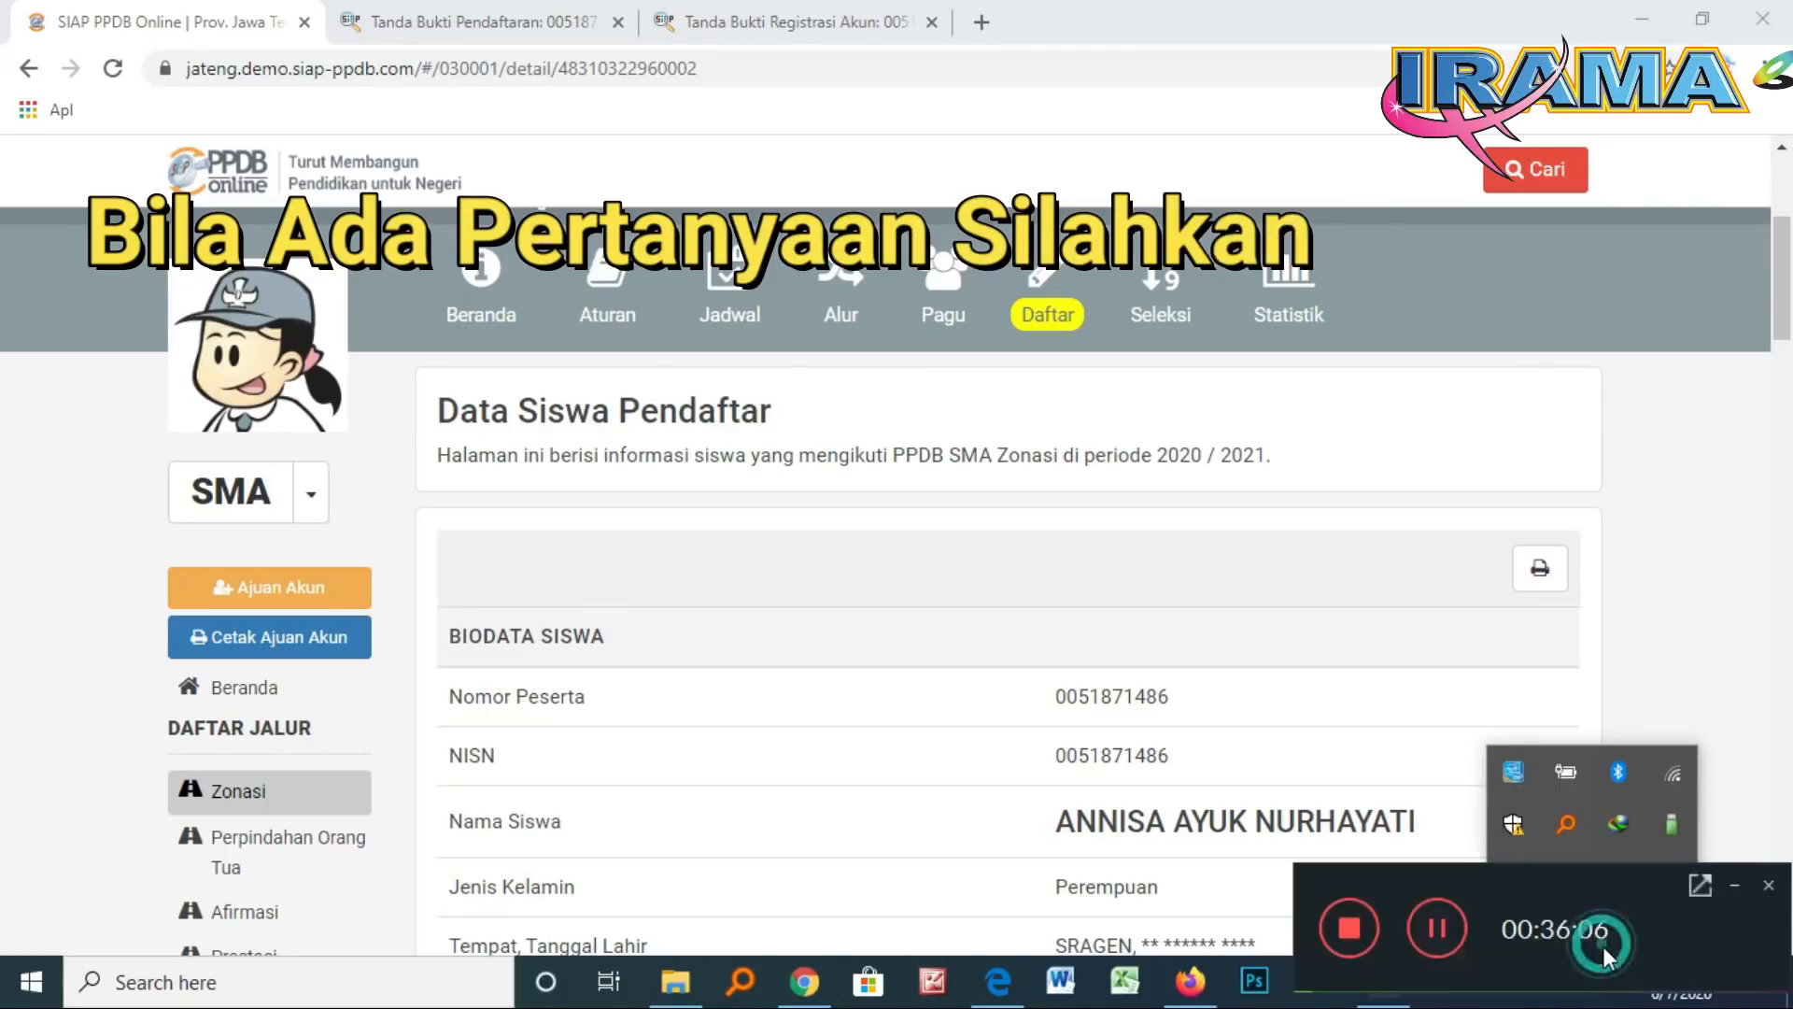